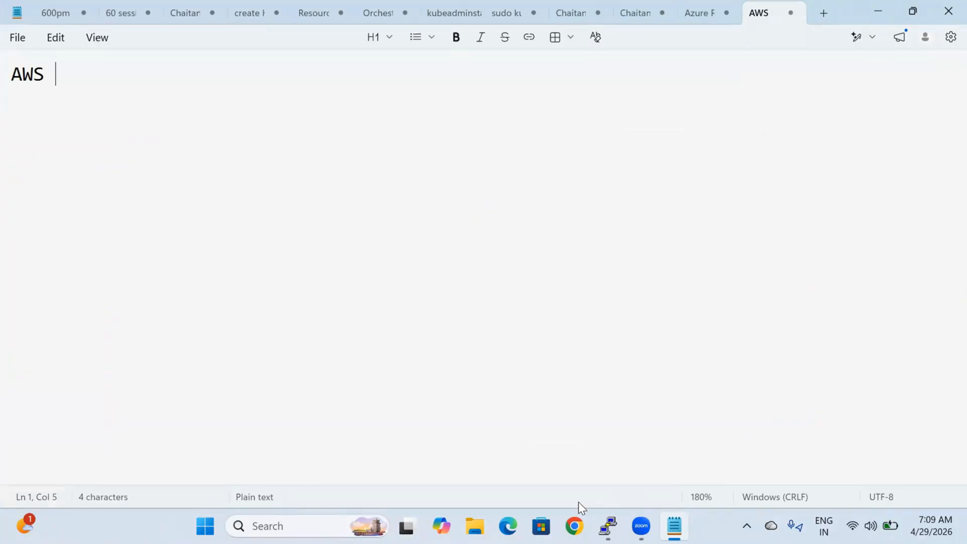
Step: Switch from the AWS note in Notepad to the browser showing the AWS home page
click(575, 524)
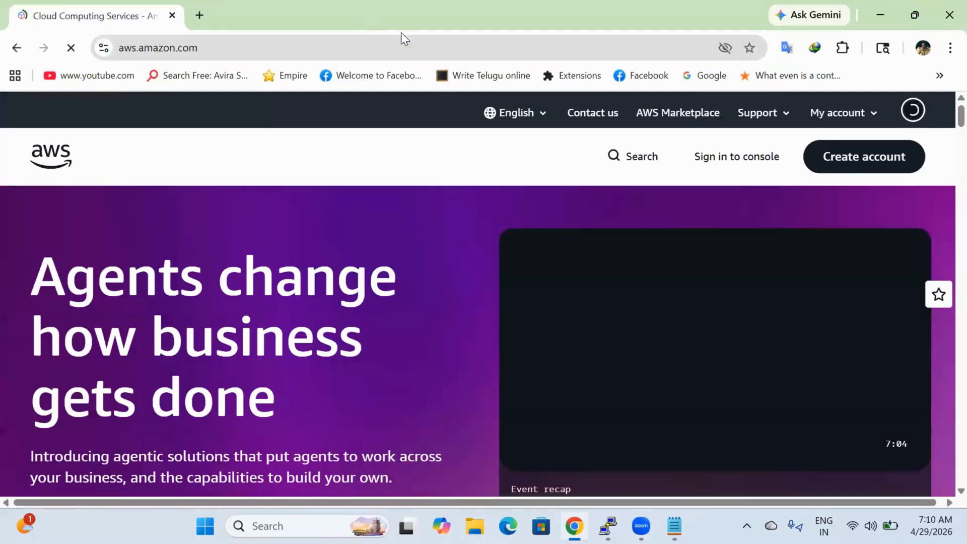
Step: Sign in to the AWS console as root user with the account credentials
click(722, 158)
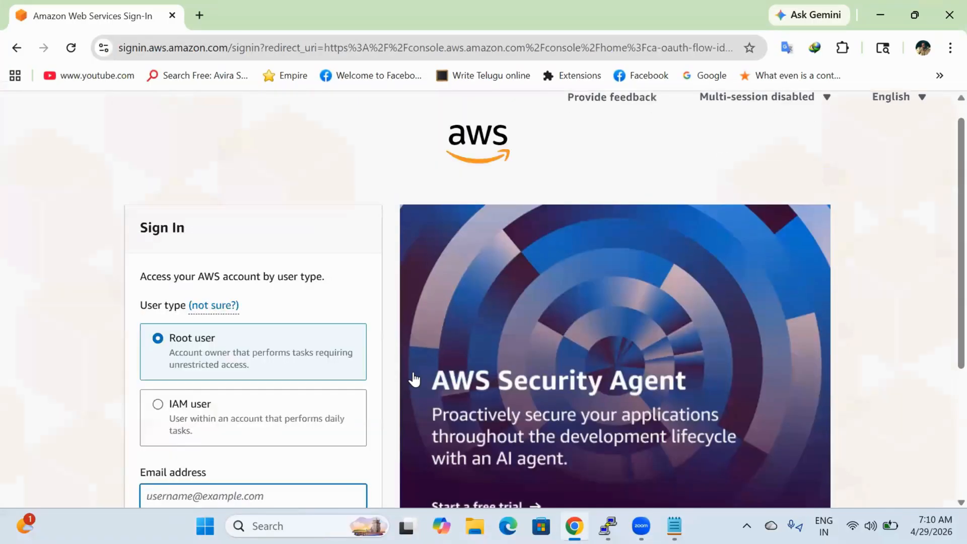
scroll(414, 379, down, 2)
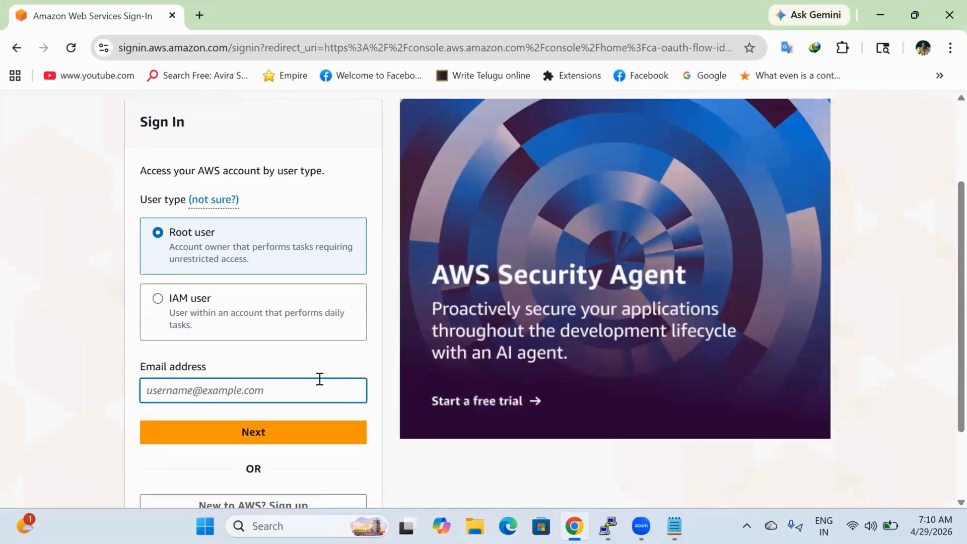
text(p)
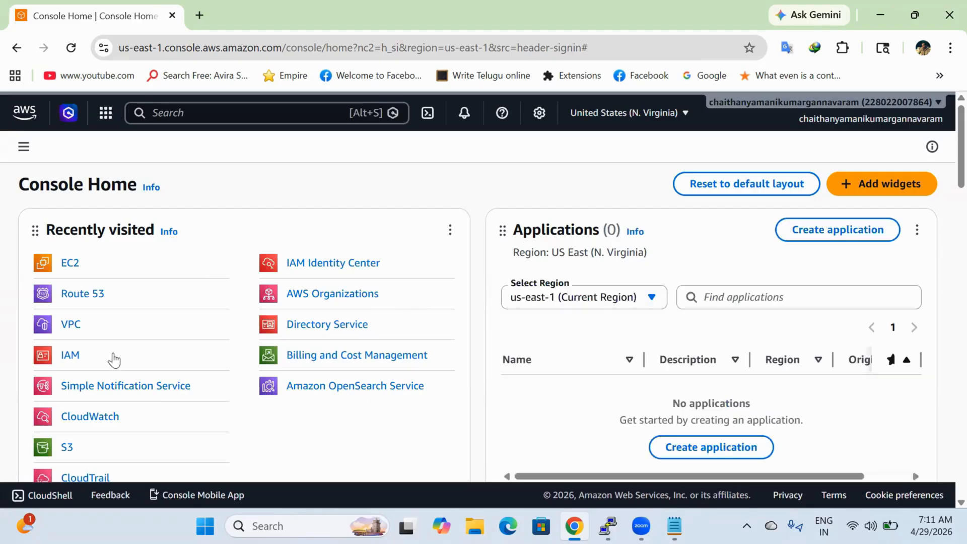
Step: Open Directory Service's Directories list (zero directories) in a new tab, then return to Console Home
scroll(183, 428, down, 1)
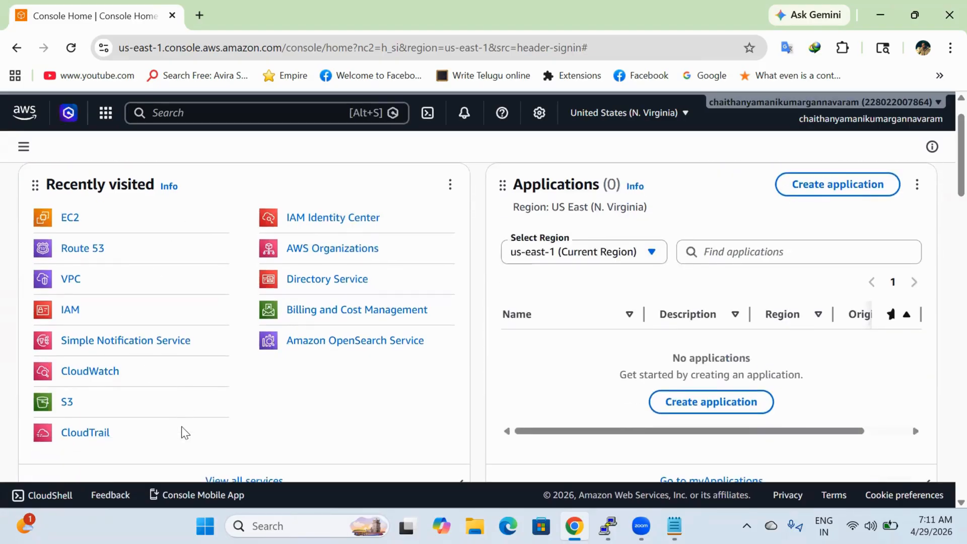
right_click(358, 285)
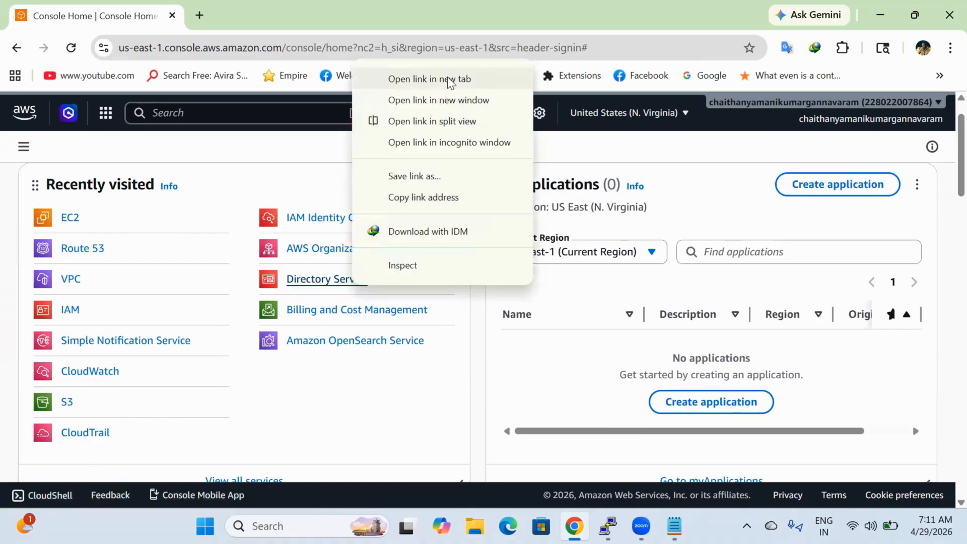
click(447, 77)
click(235, 13)
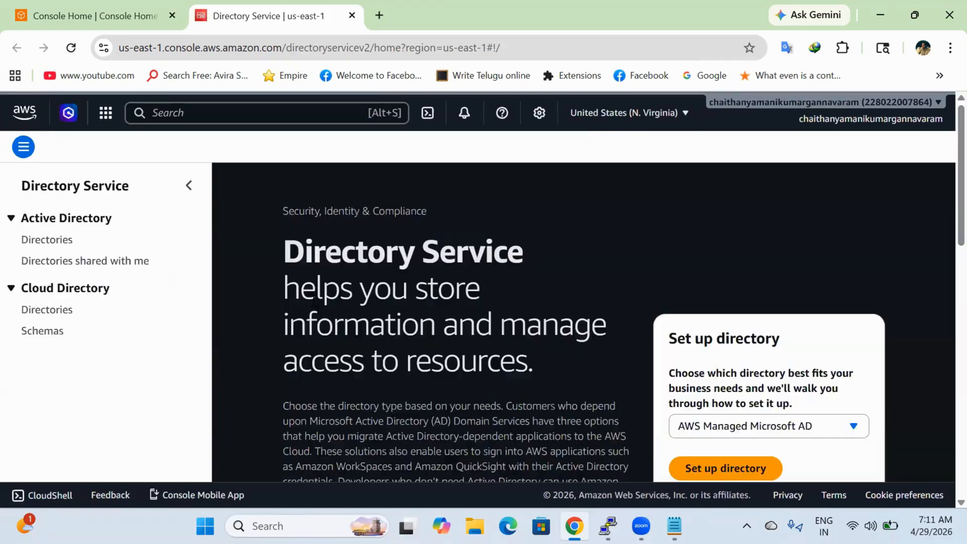
click(52, 241)
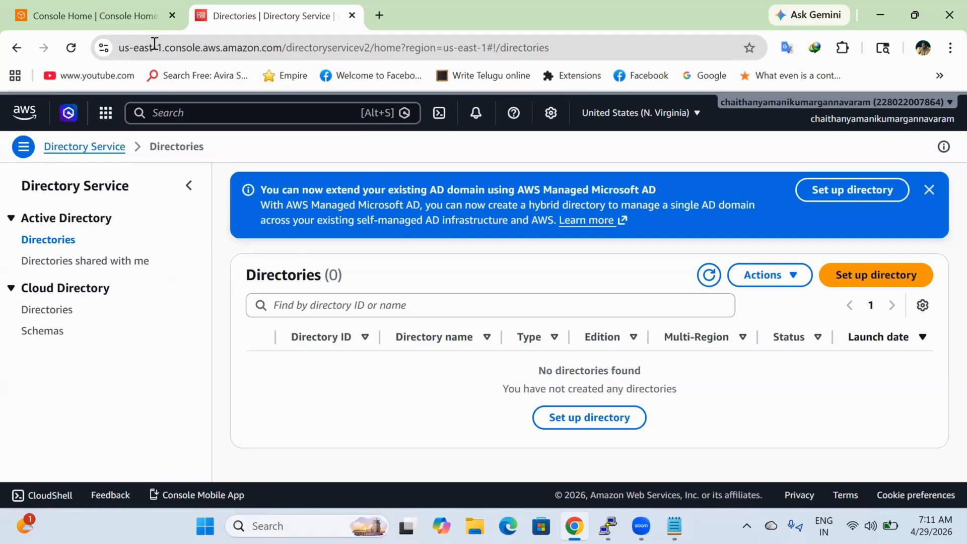
click(123, 10)
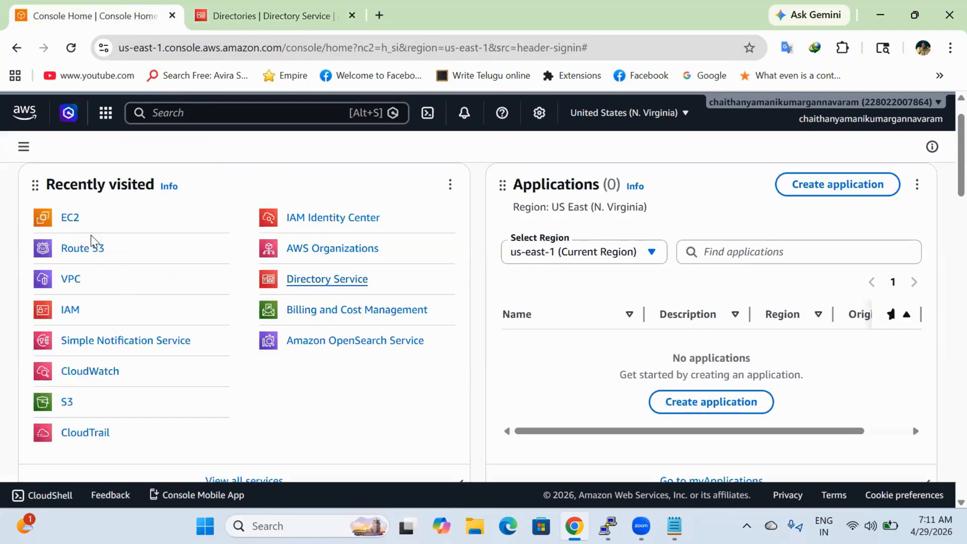
Step: Open the EC2 overview page, then launch Paint by running mspaint
click(75, 224)
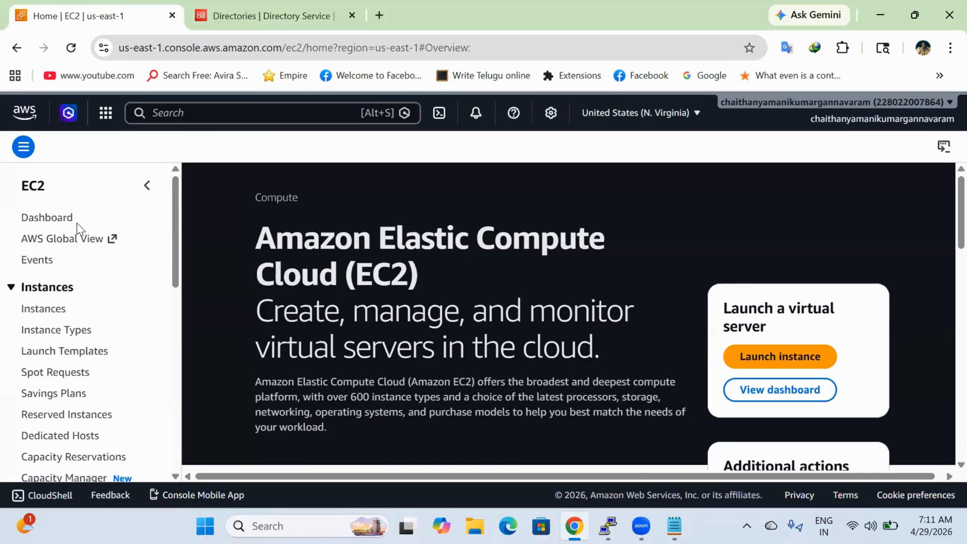
key(super+r)
text(mstsc)
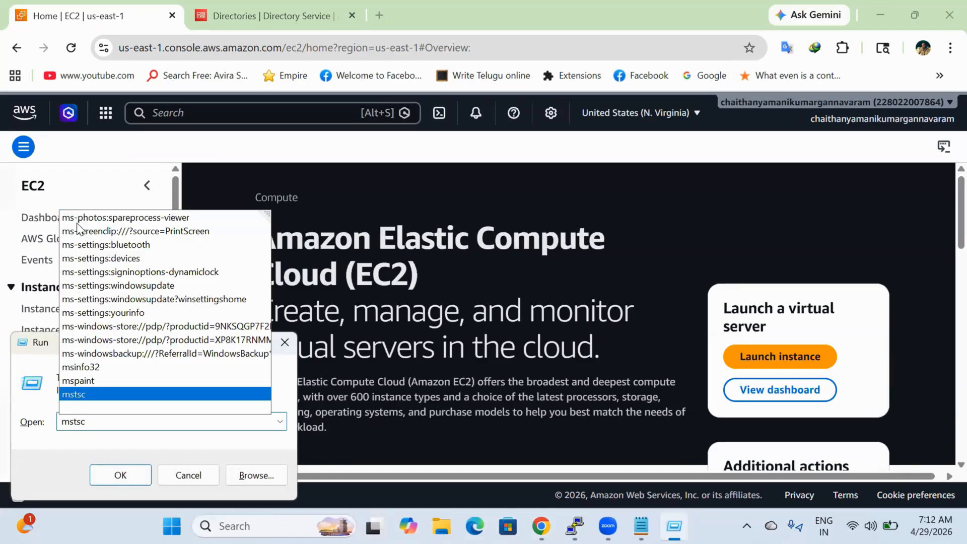
key(Up)
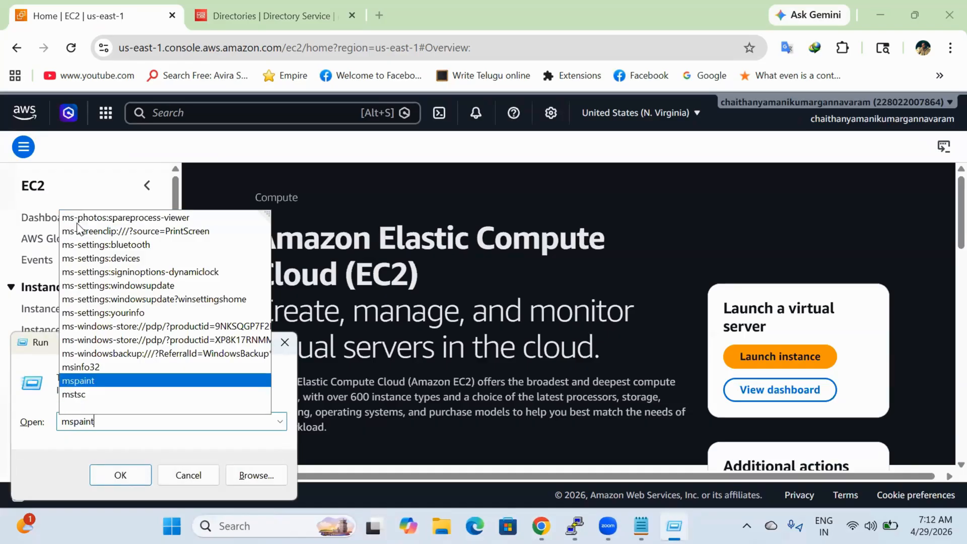
key(Return)
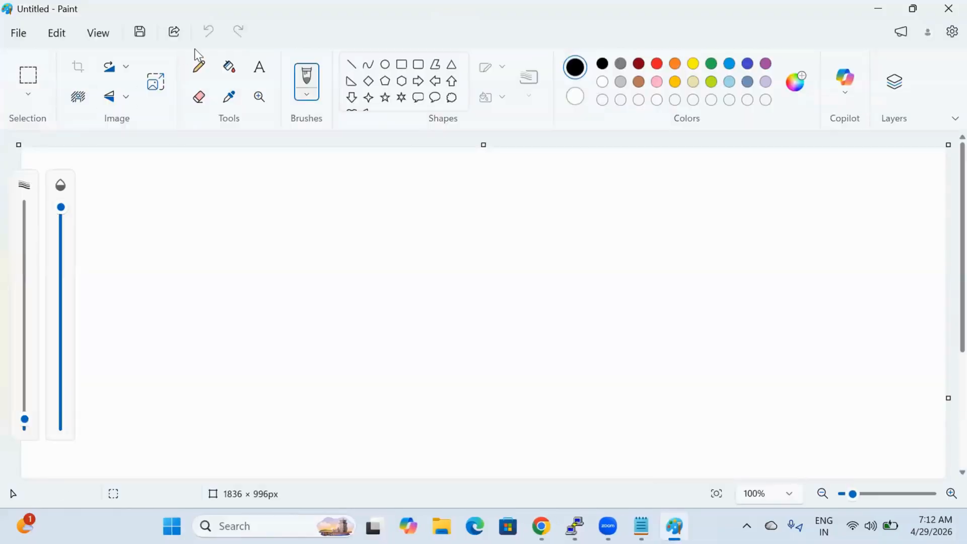
Step: Draw a double-bordered rectangle frame on the left with a triangle inside it
click(401, 68)
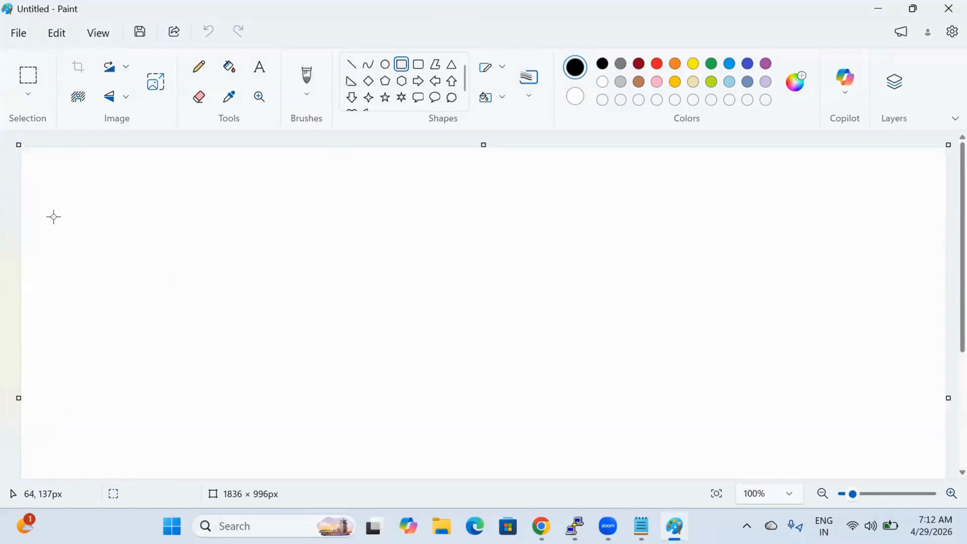
drag(42, 165, 487, 471)
click(625, 402)
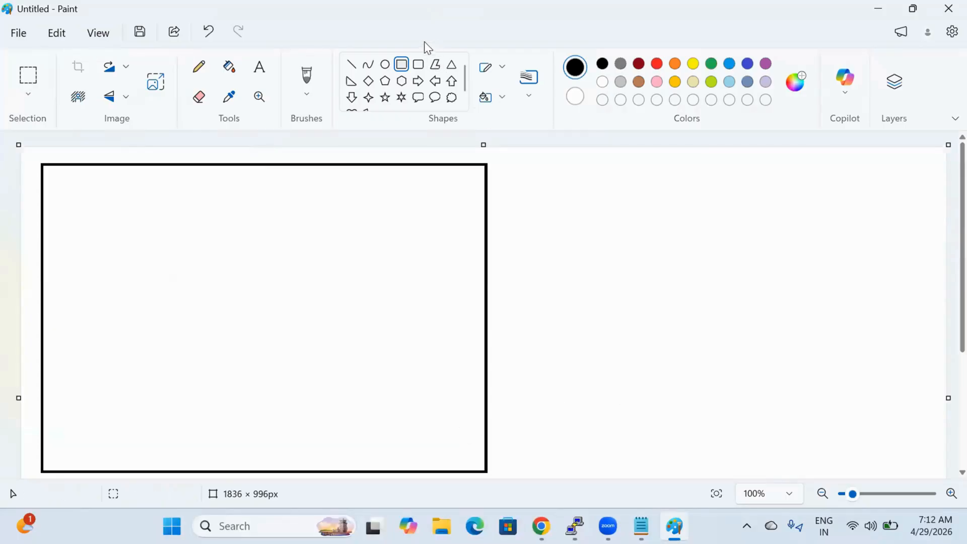
drag(58, 178, 471, 457)
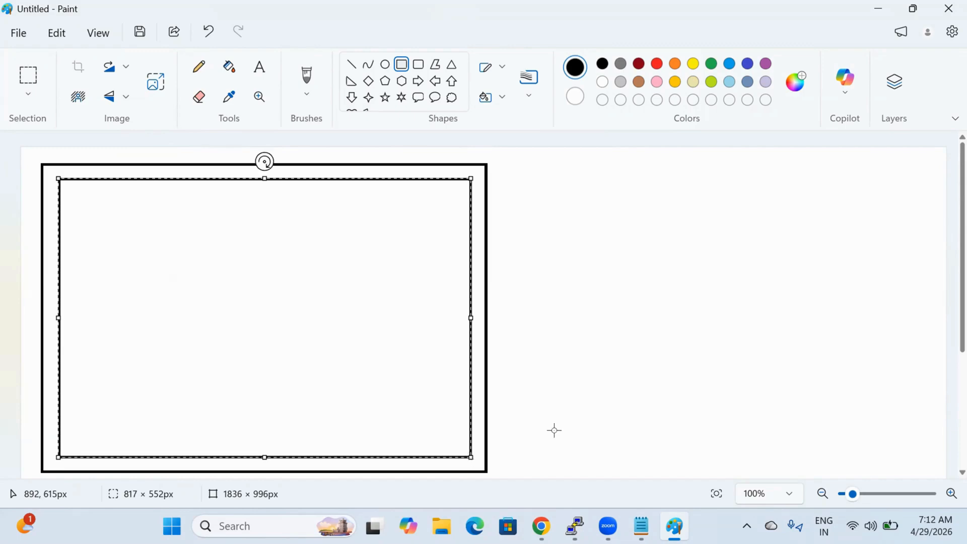
click(555, 430)
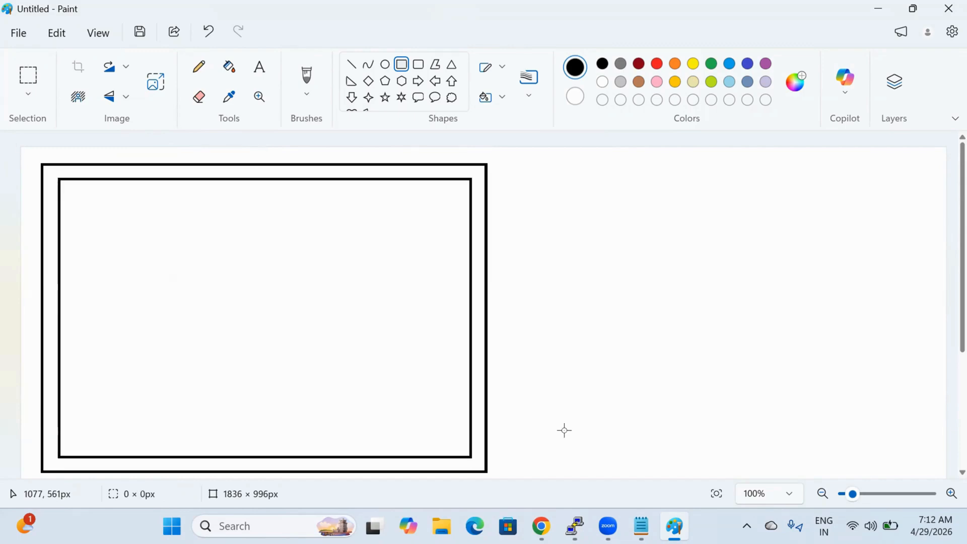
click(451, 64)
drag(305, 218, 89, 395)
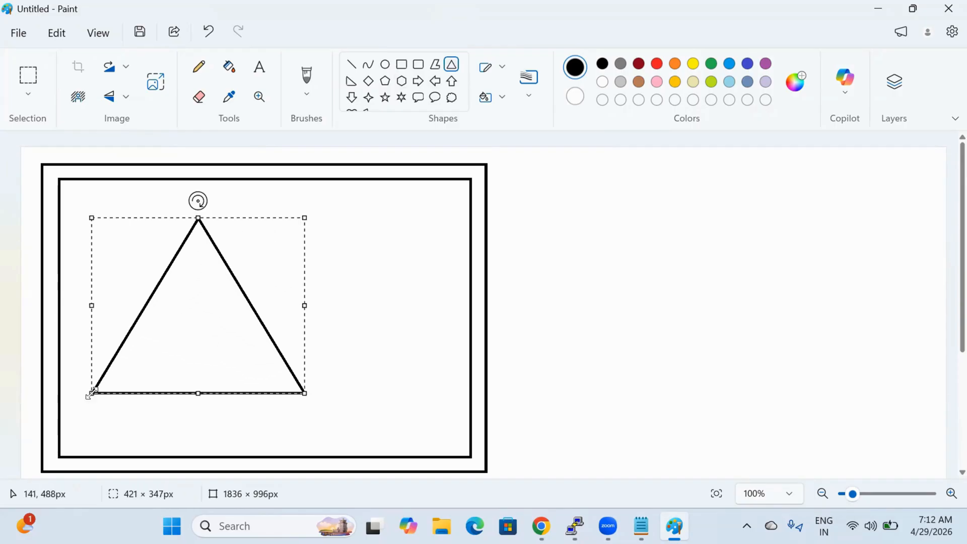
click(367, 360)
Step: Label the triangle 'Microsoft AD' on two lines
click(260, 66)
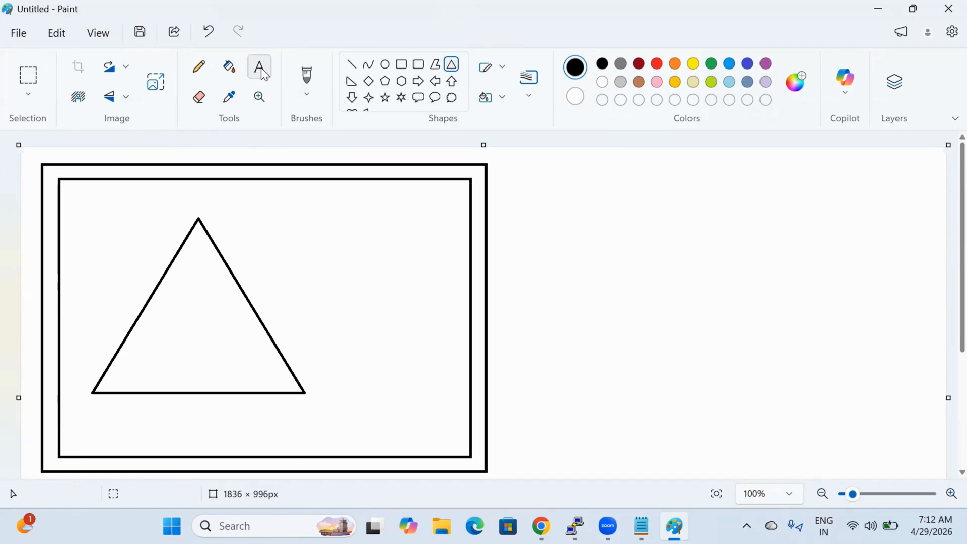
click(160, 303)
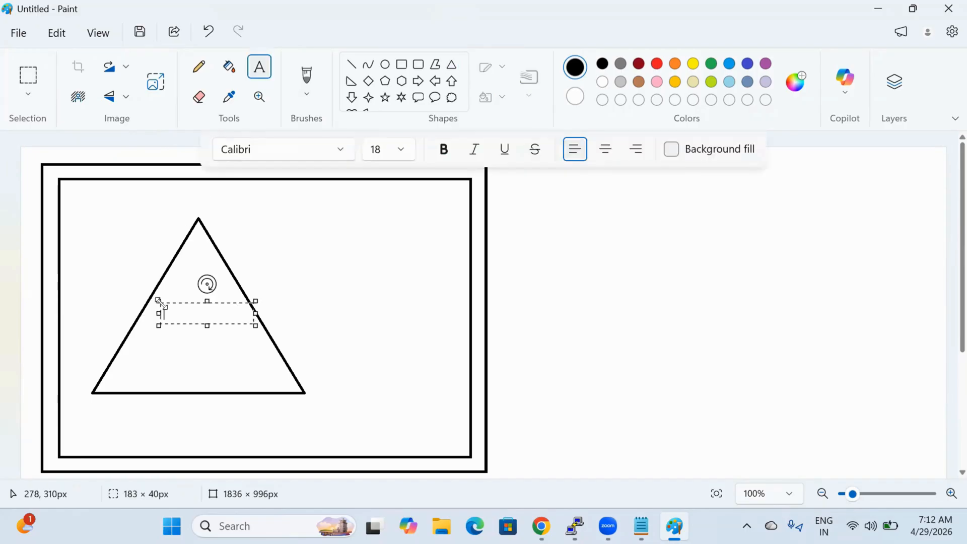
text(Microsoft)
key(Return)
text(AD)
click(273, 394)
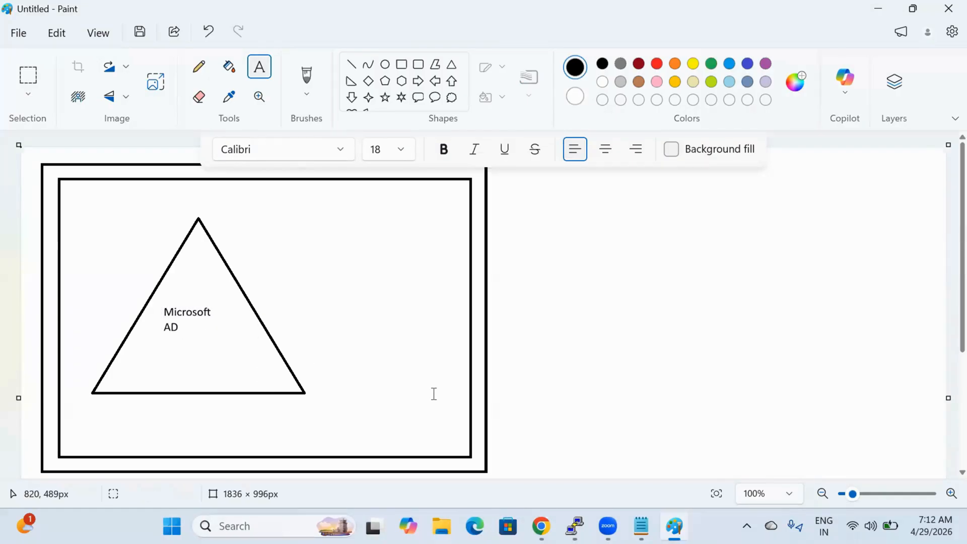
click(434, 393)
click(402, 64)
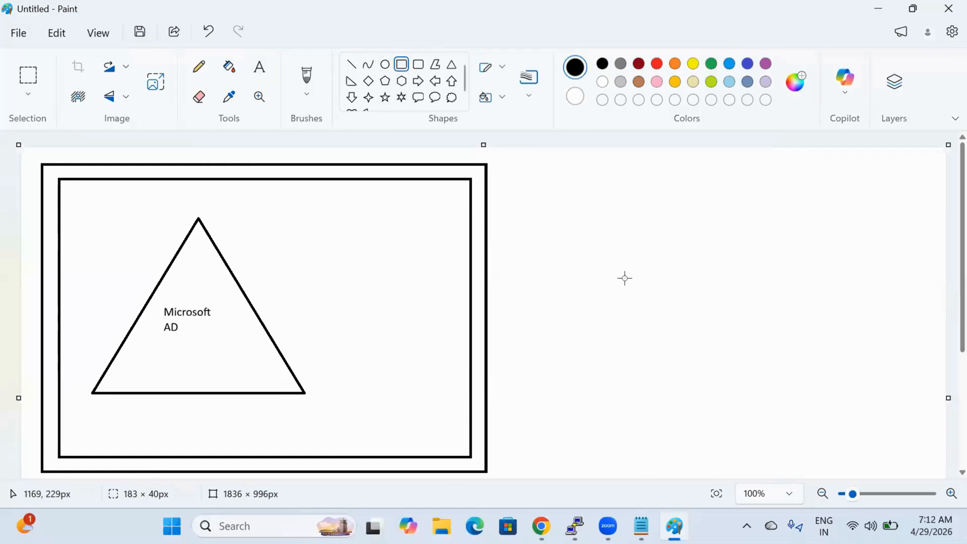
Step: Draw a large right-hand frame holding an inner box labelled 'AWS ORG'
drag(504, 154, 944, 475)
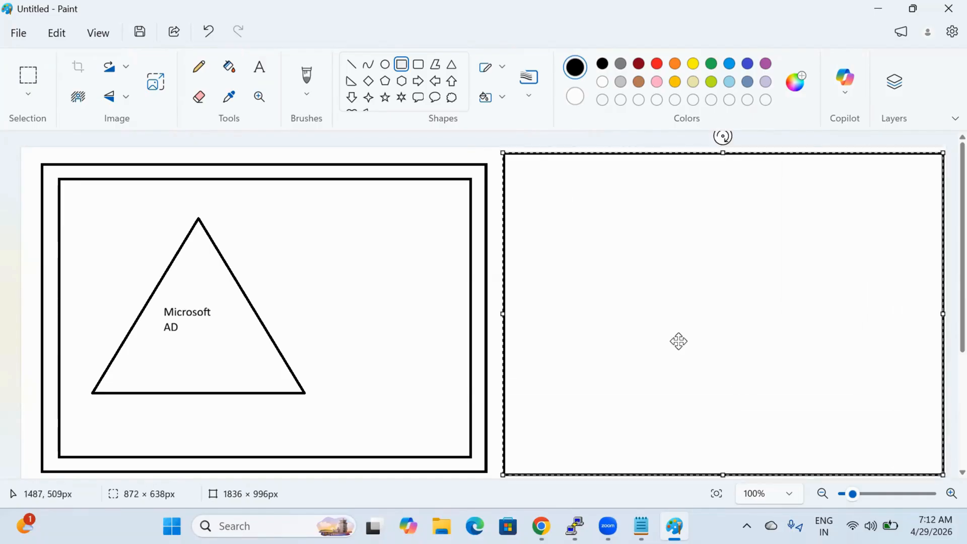
click(403, 65)
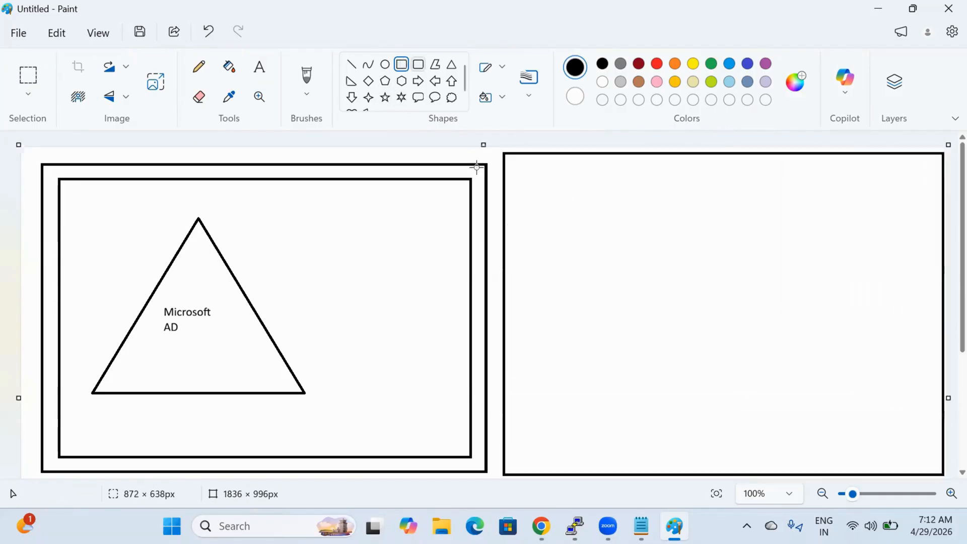
drag(524, 173, 893, 385)
drag(799, 341, 839, 388)
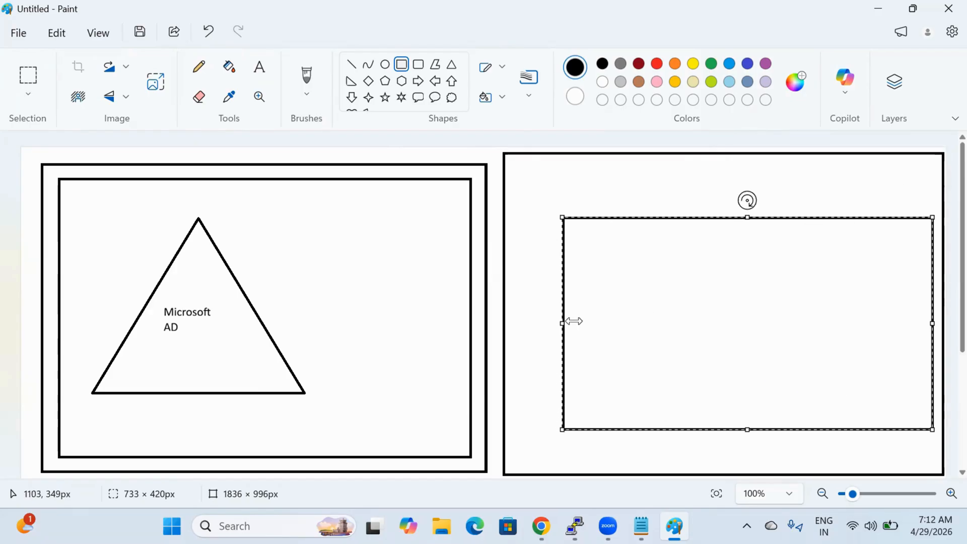
drag(572, 320, 628, 317)
drag(741, 328, 712, 329)
click(460, 235)
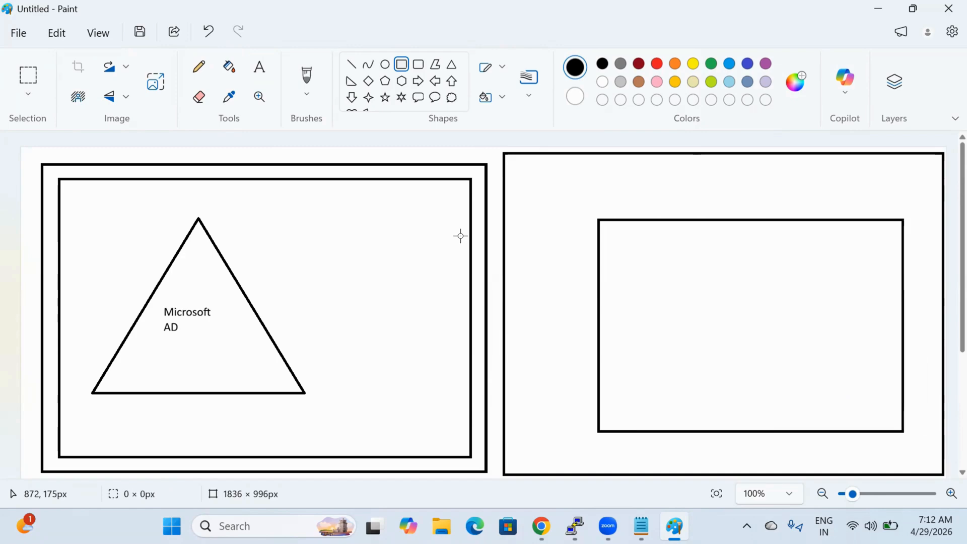
click(259, 66)
click(622, 233)
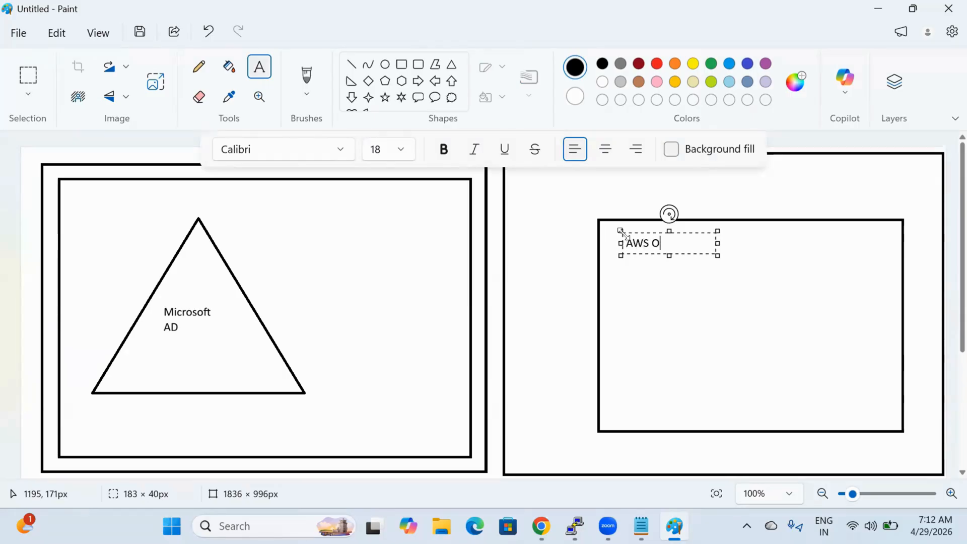
text(AWS ORG)
click(689, 358)
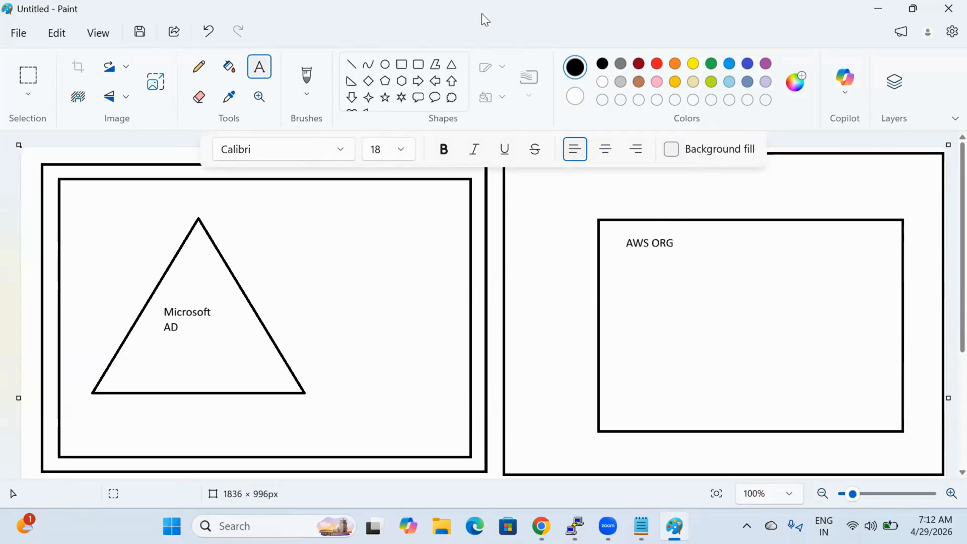
Step: Add a left box and an upper-right box inside AWS ORG, then copy the right box below it
click(401, 64)
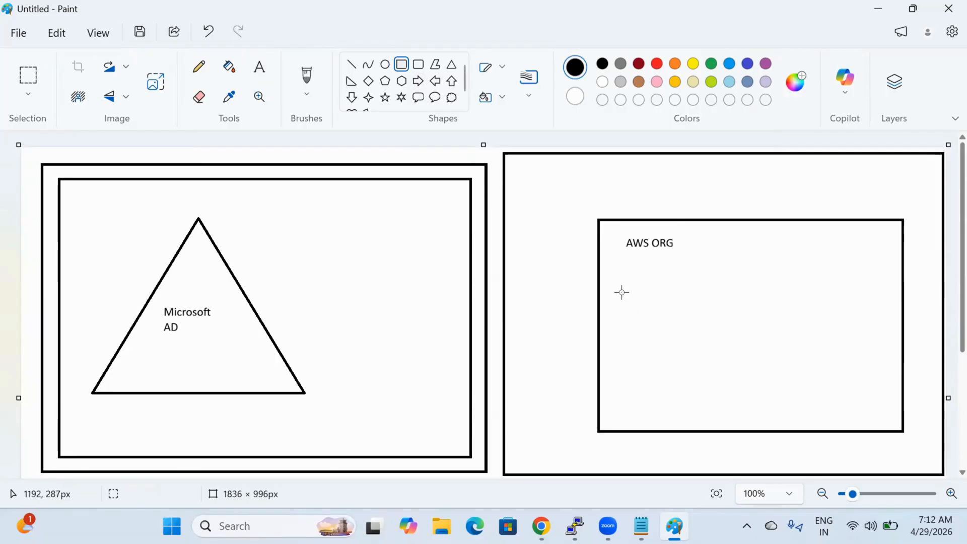
drag(621, 292, 755, 369)
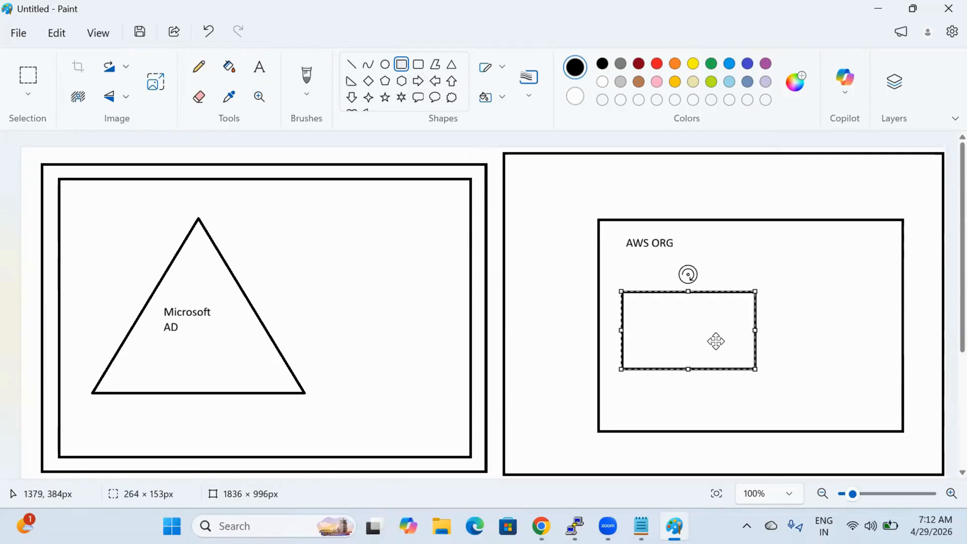
drag(716, 341, 737, 333)
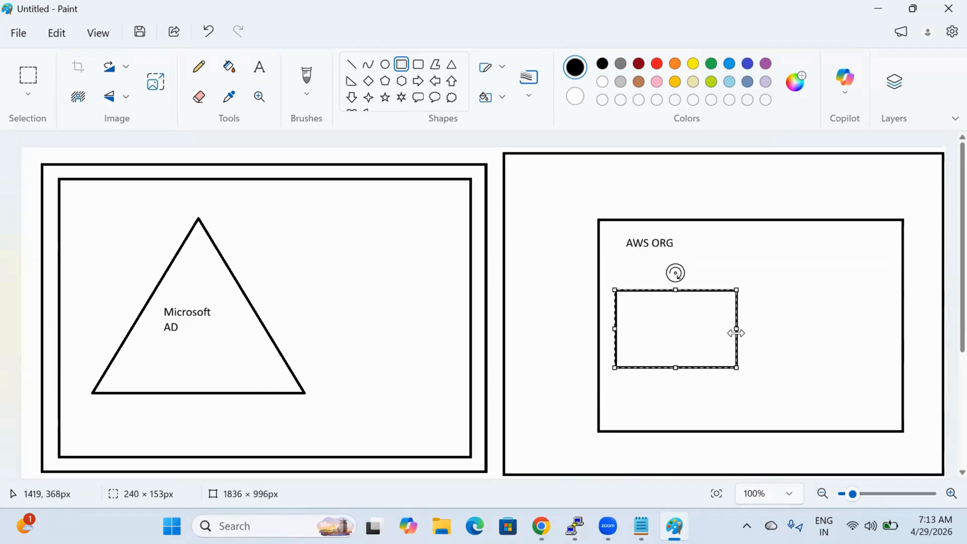
click(795, 356)
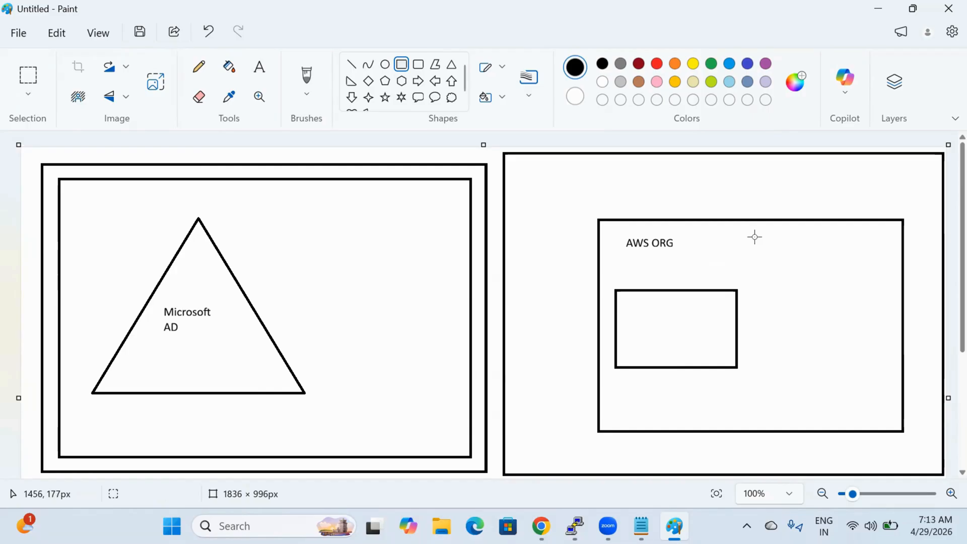
mouse_move(754, 236)
mouse_down()
mouse_move(883, 322)
mouse_move(863, 288)
mouse_move(837, 303)
mouse_up()
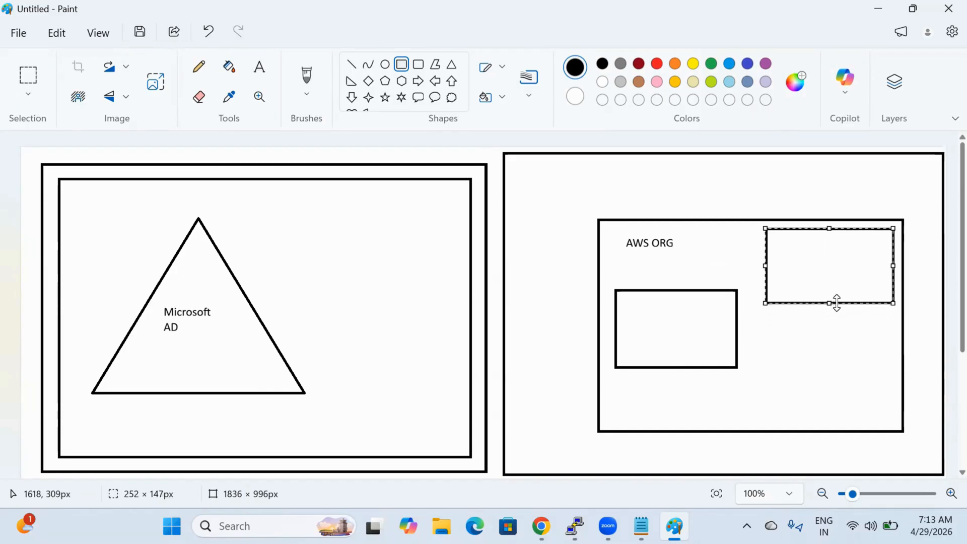
click(812, 375)
click(32, 78)
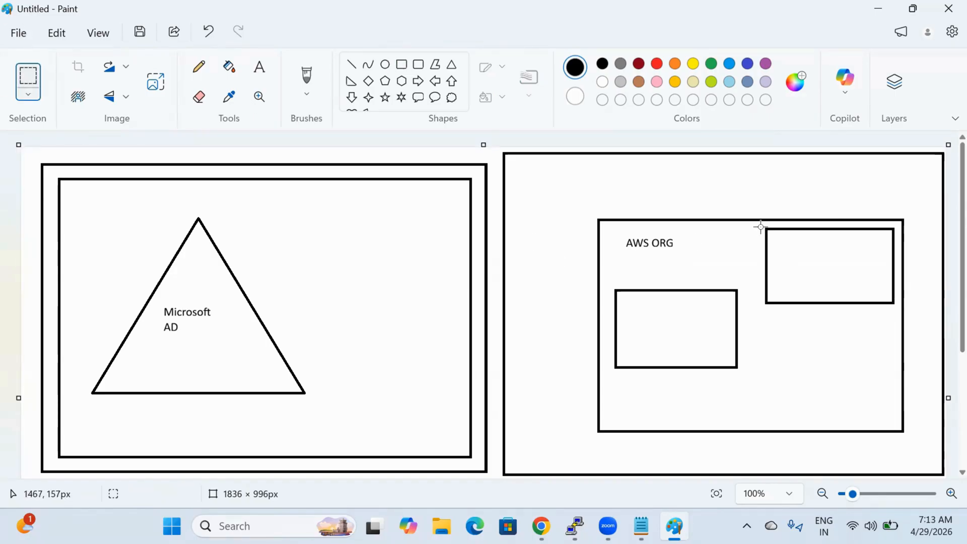
drag(761, 226, 896, 306)
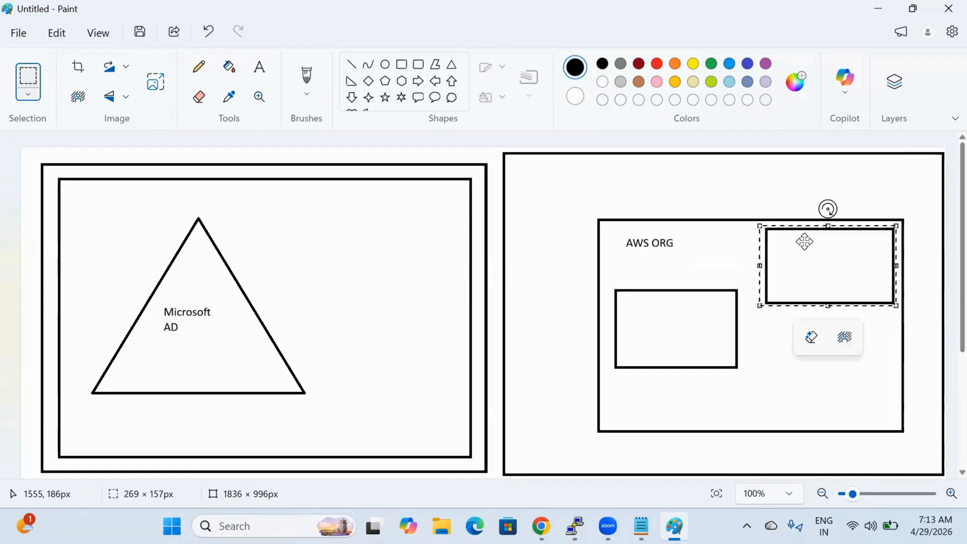
drag(803, 240, 805, 362)
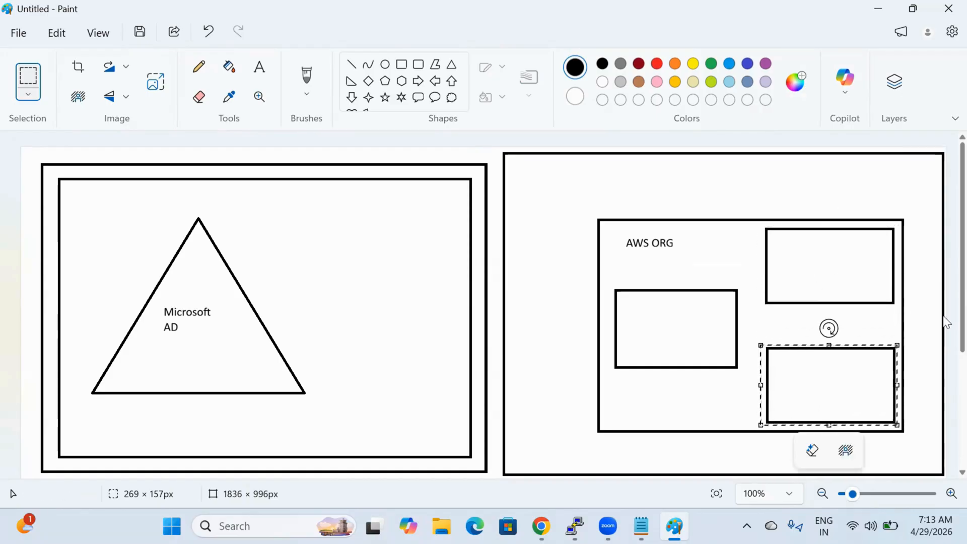
click(926, 331)
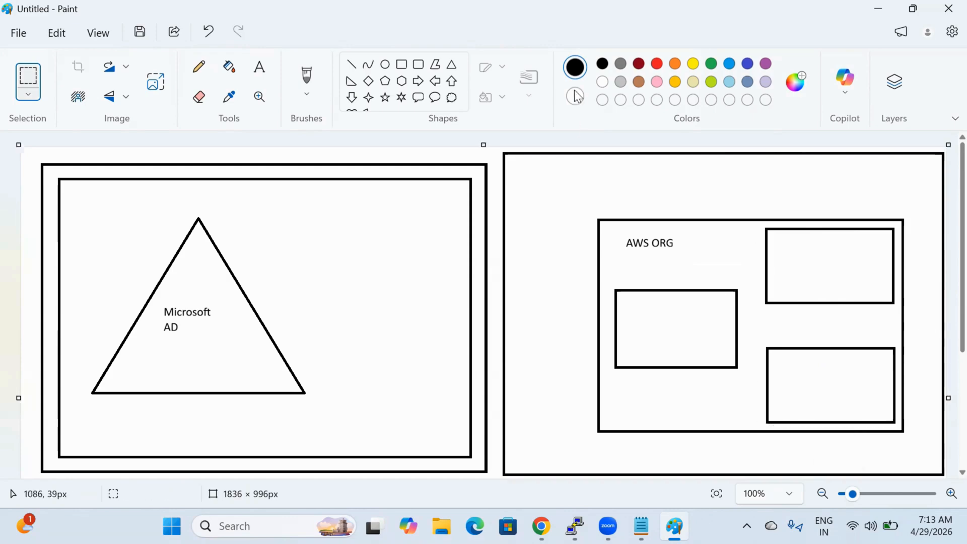
Step: Draw a bracket connector linking the left box to both right boxes
click(352, 65)
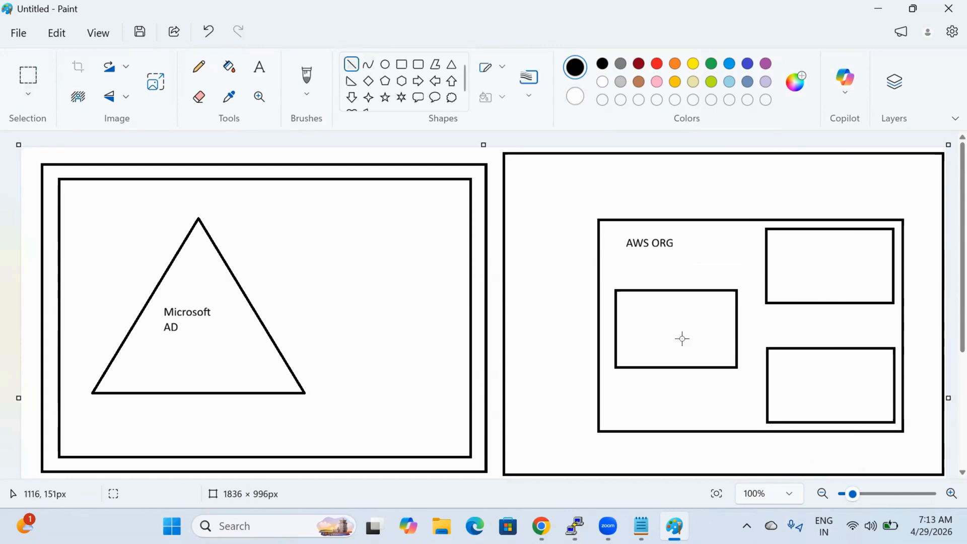
drag(753, 249, 763, 386)
click(680, 412)
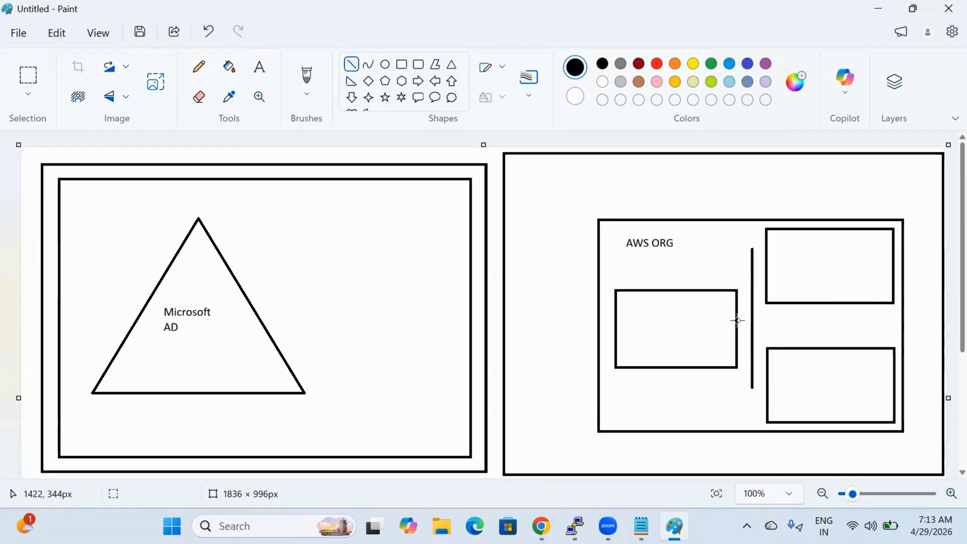
drag(738, 320, 751, 320)
drag(753, 386, 765, 386)
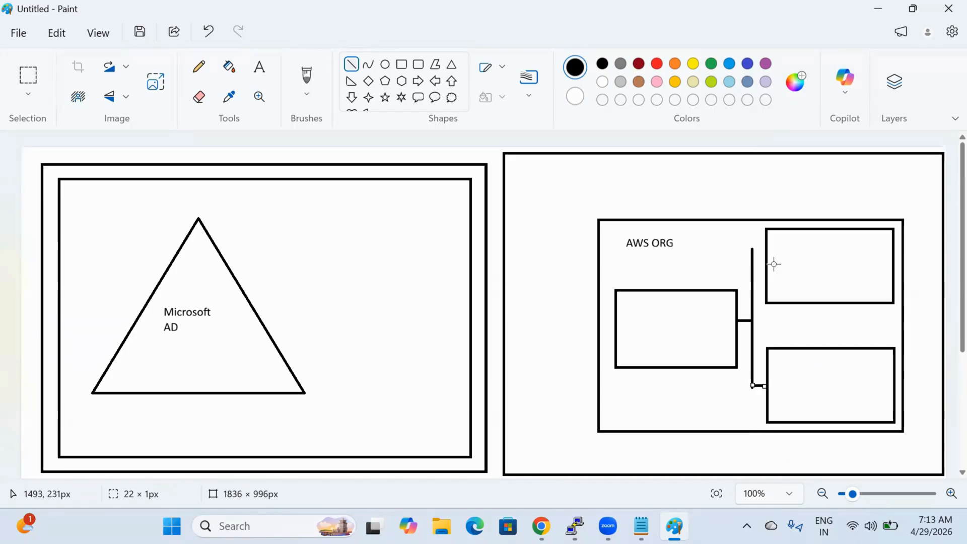
drag(753, 249, 766, 248)
click(706, 259)
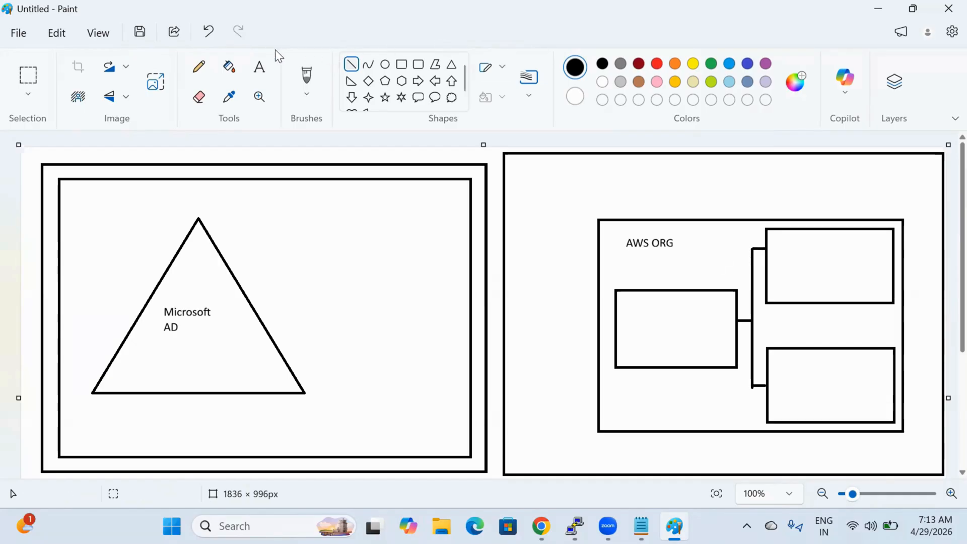
Step: Label the boxes Management, Dev and Prod, then select the Microsoft AD text
click(259, 67)
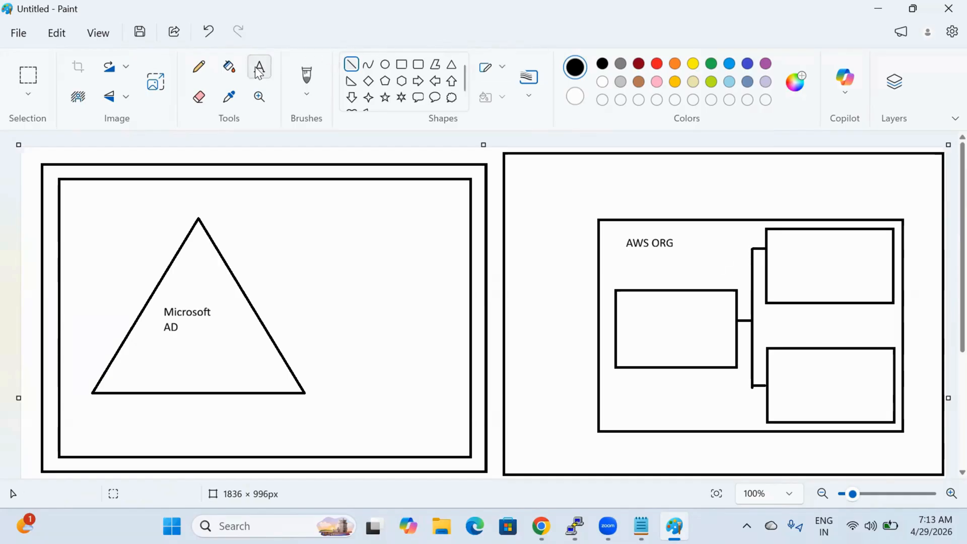
click(624, 298)
text(Management)
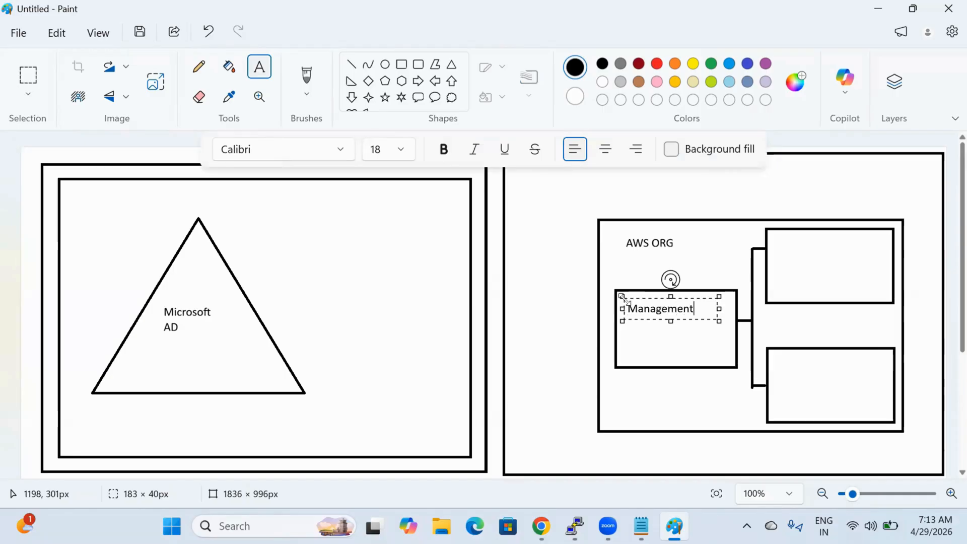
click(798, 239)
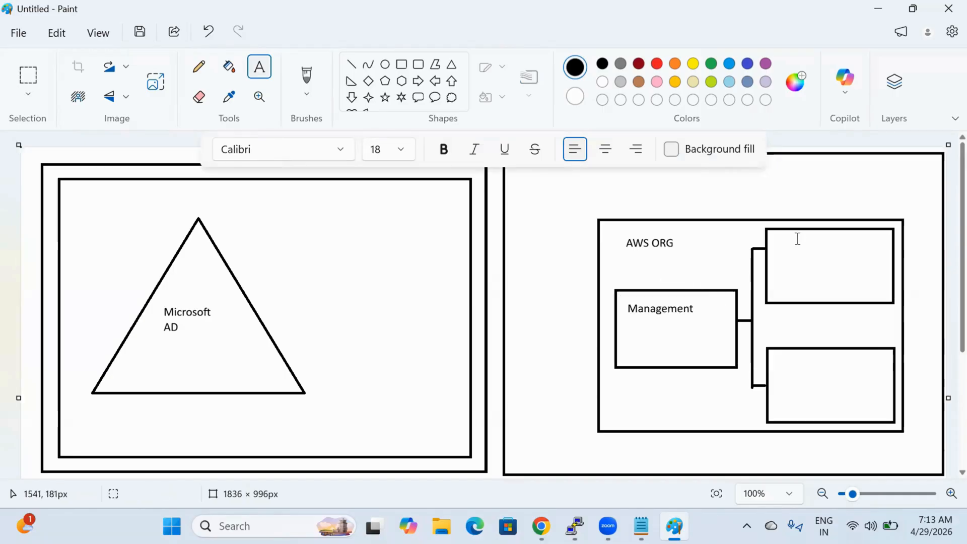
click(796, 237)
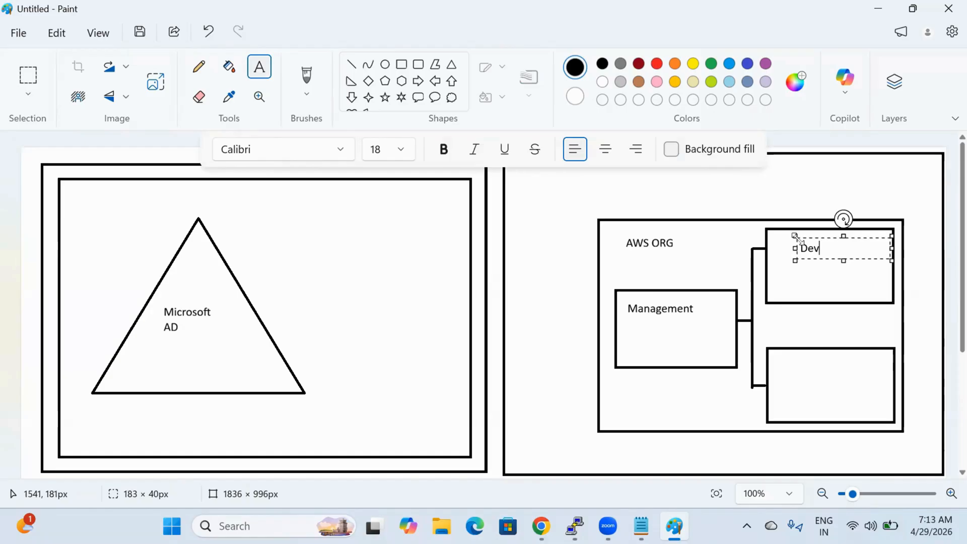
click(801, 352)
click(800, 352)
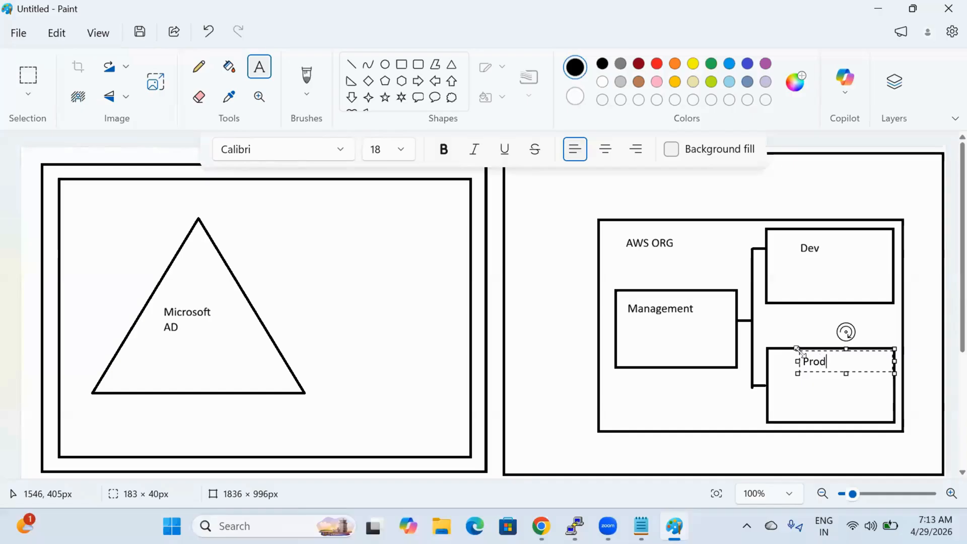
click(29, 75)
drag(155, 306, 203, 286)
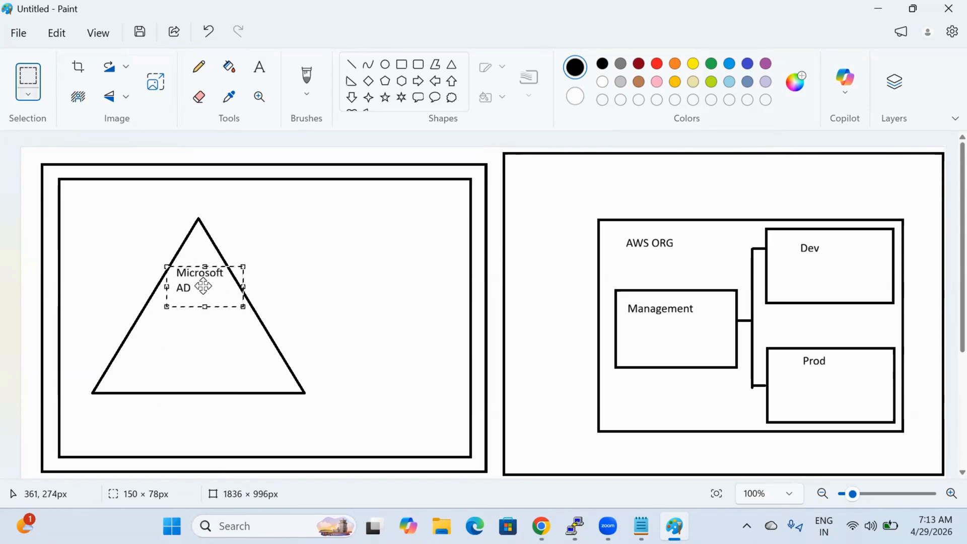
Step: Move Microsoft AD higher and type a four-line list of user names below it
click(297, 378)
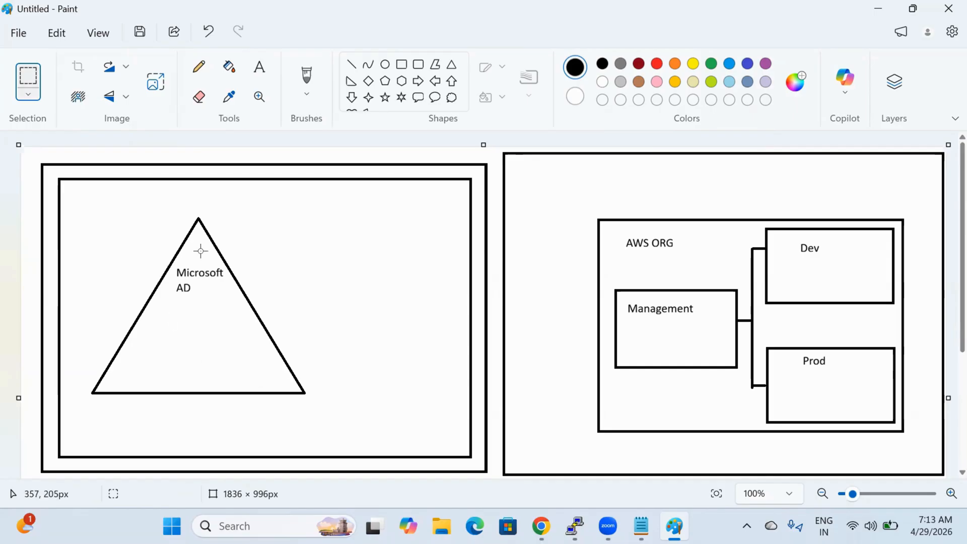
click(257, 77)
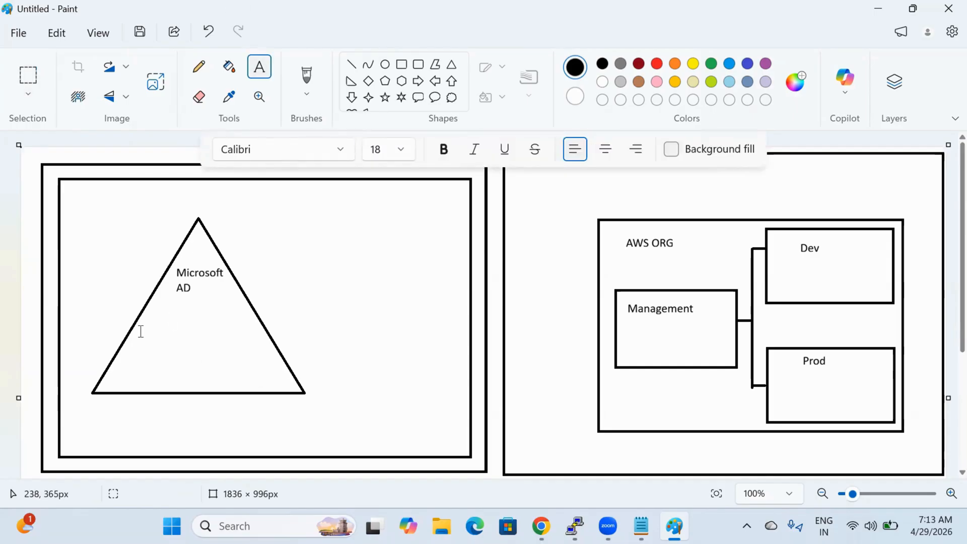
click(141, 332)
text(Arun)
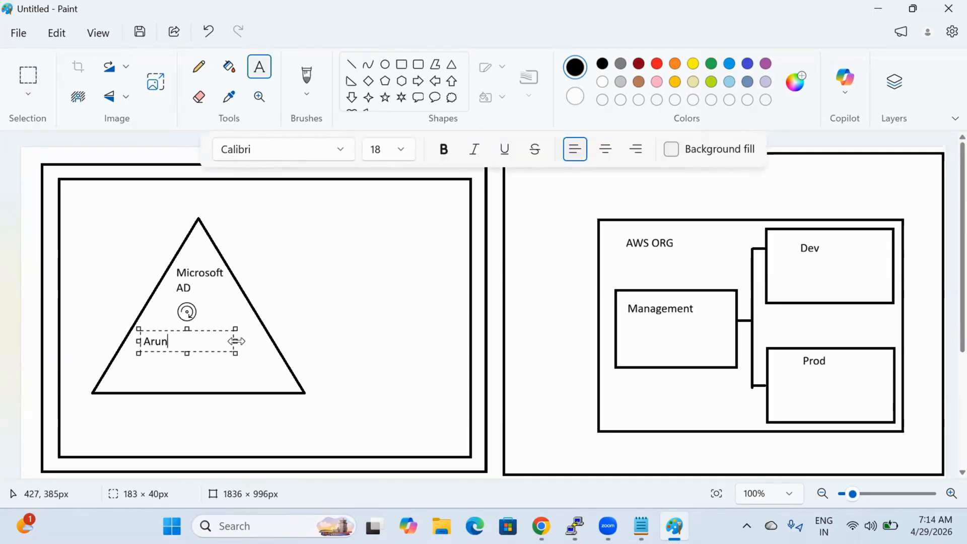
key(Return)
text(Bh)
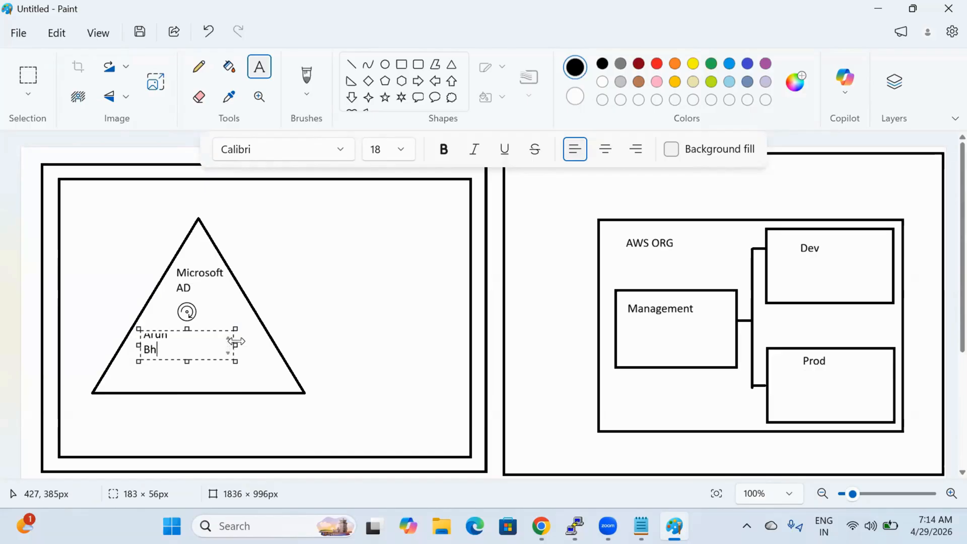
text(anu)
key(Return)
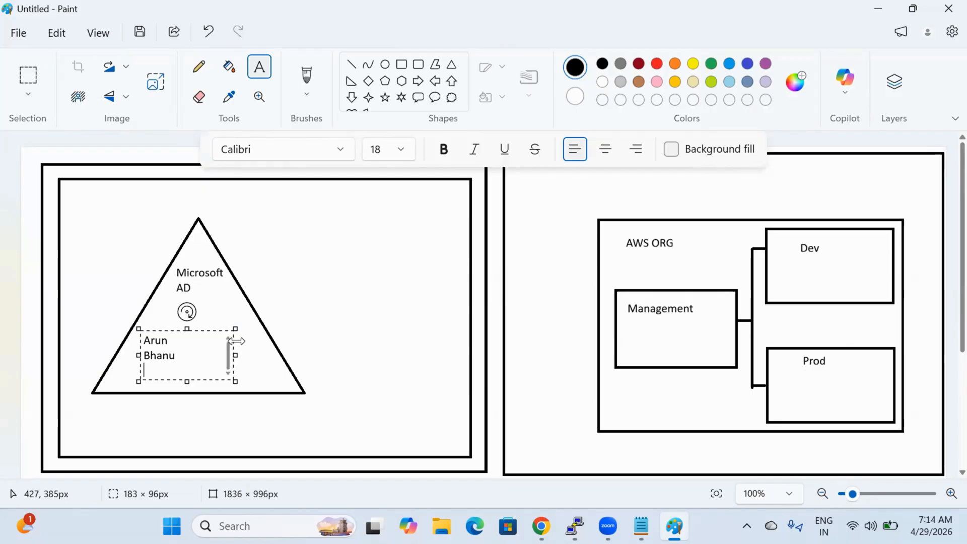
text(charan)
key(Return)
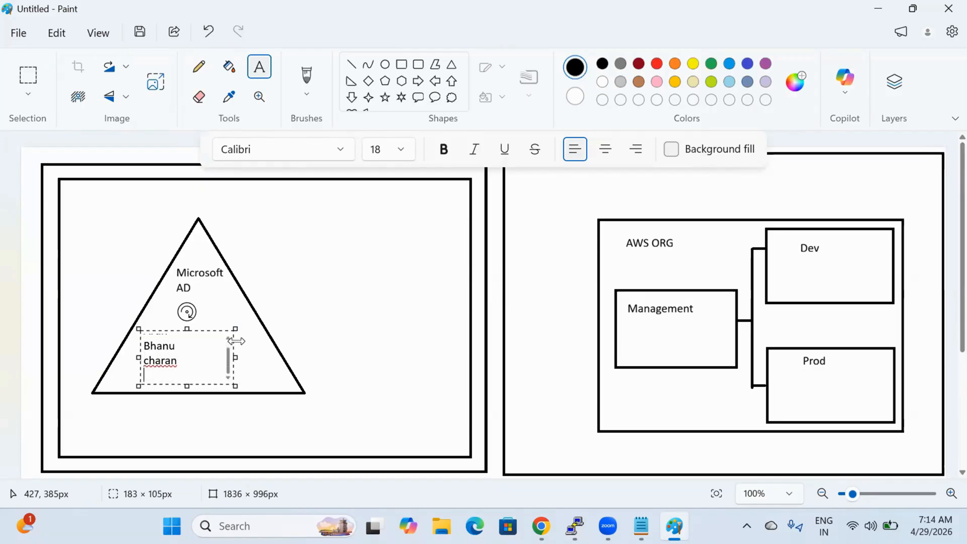
text(kiran)
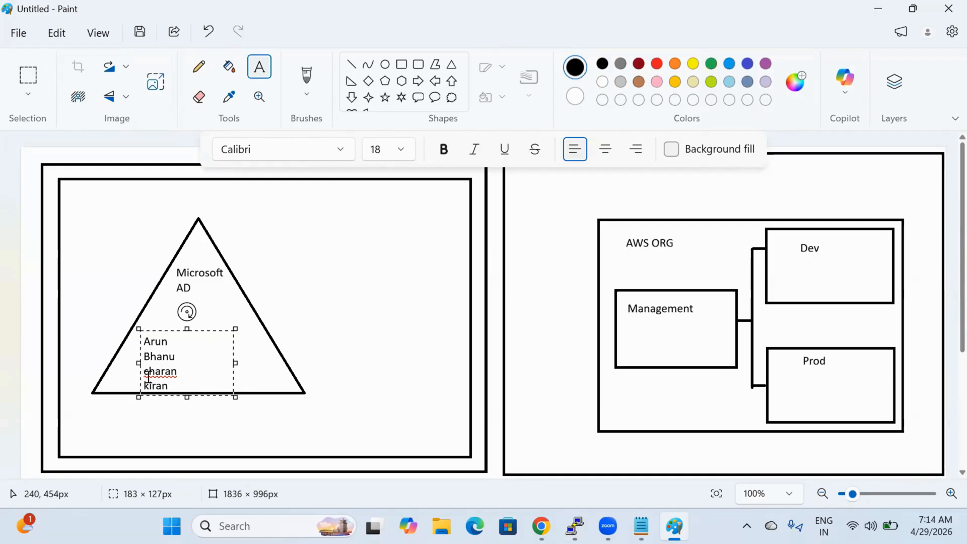
Step: Capitalise the third user name and shift the list higher inside the triangle
text(C)
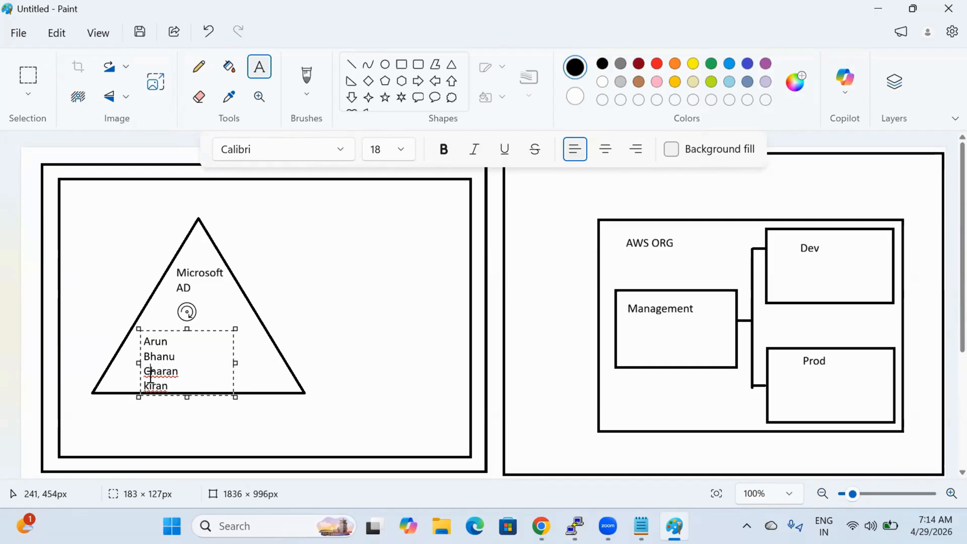
drag(214, 333, 221, 320)
click(367, 322)
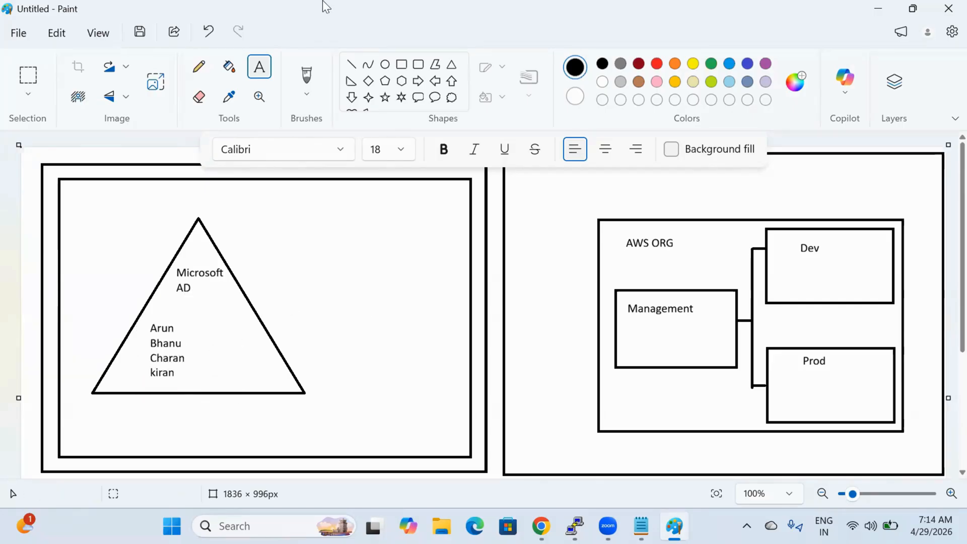
Step: Draw a large rectangle around the AWS ORG diagram, discarding a stray connector line
click(352, 65)
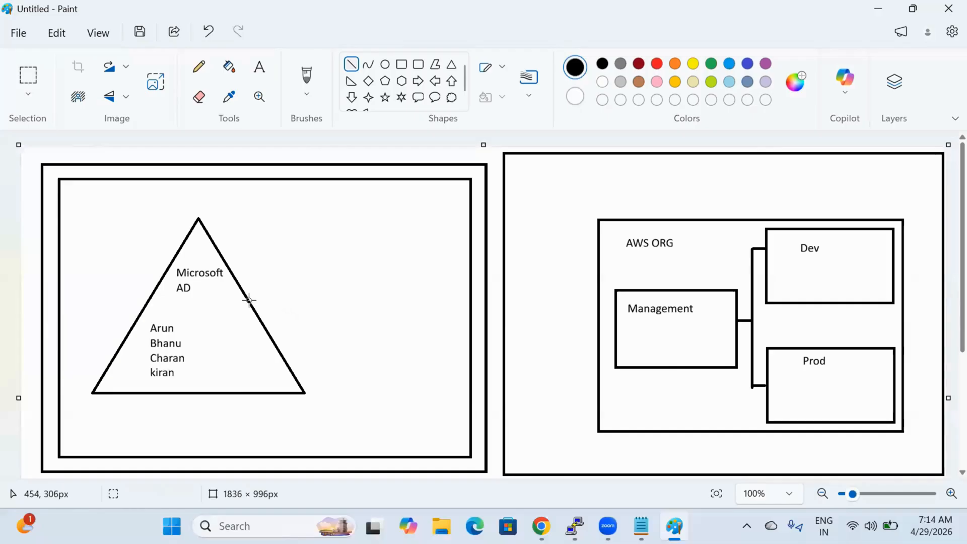
drag(249, 301, 577, 254)
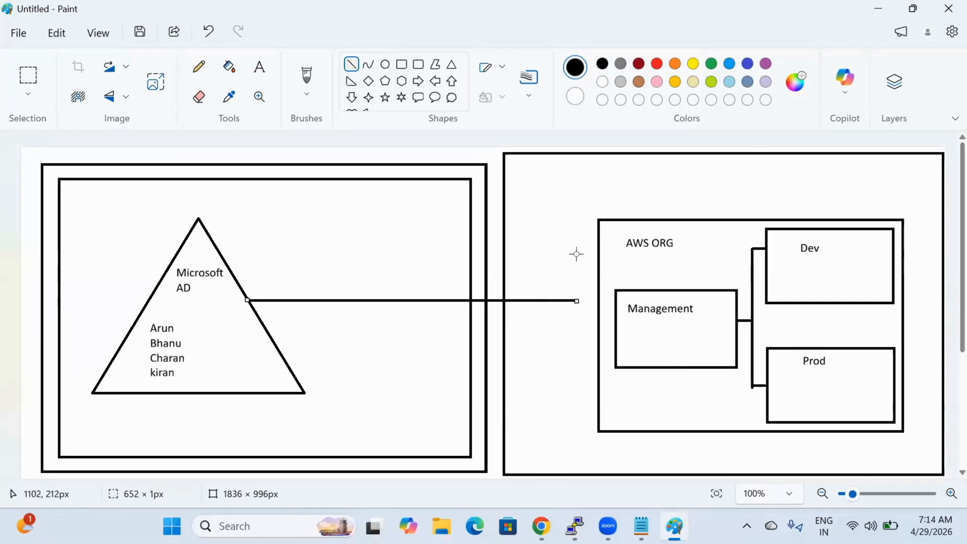
key(ctrl+z)
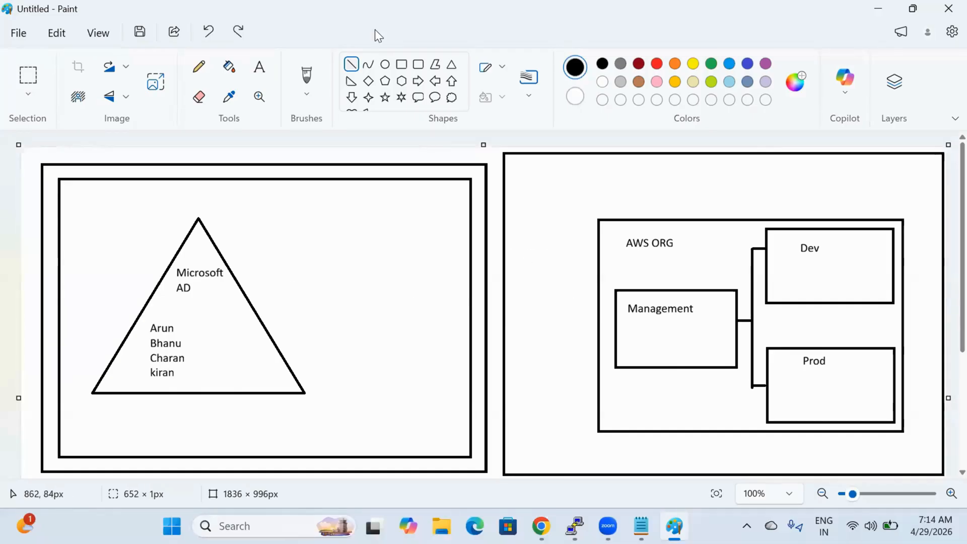
click(402, 65)
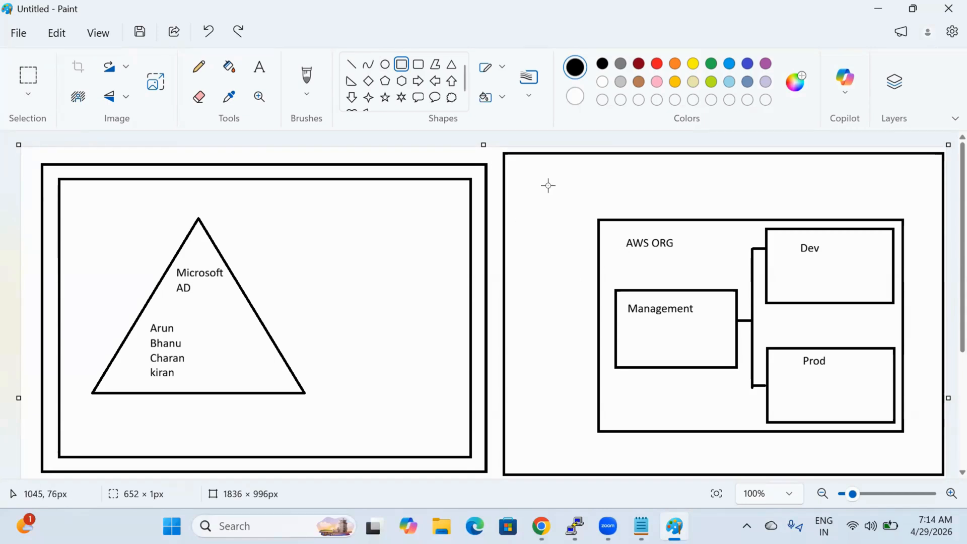
drag(537, 177, 932, 456)
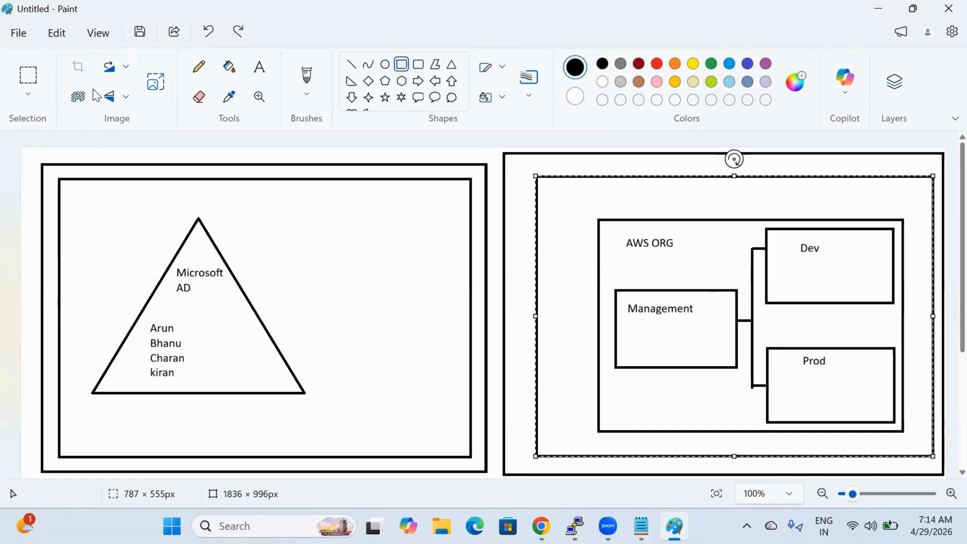
Step: Label the new frame 'IAM Identity Center' on one line, then return to the browser's EC2 page
click(263, 70)
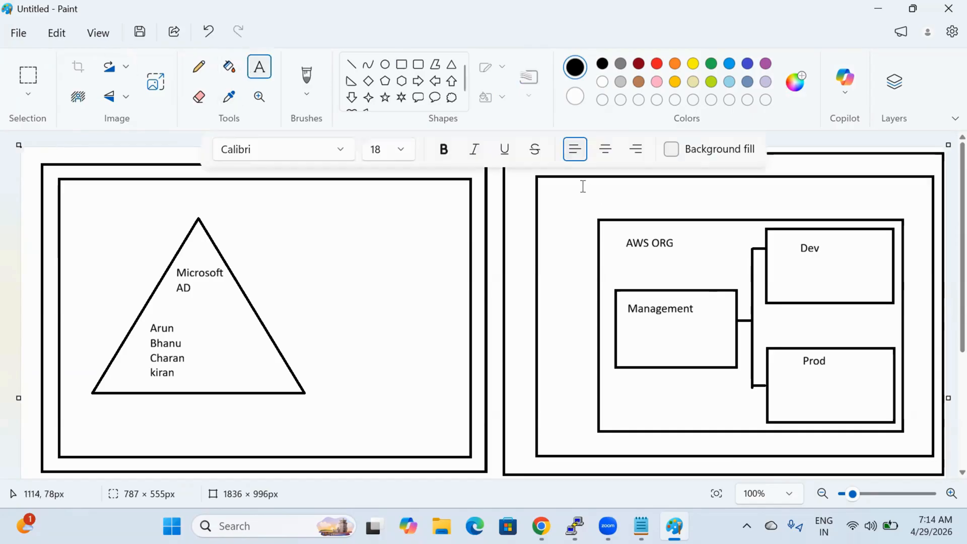
click(581, 185)
text(IAM Identi)
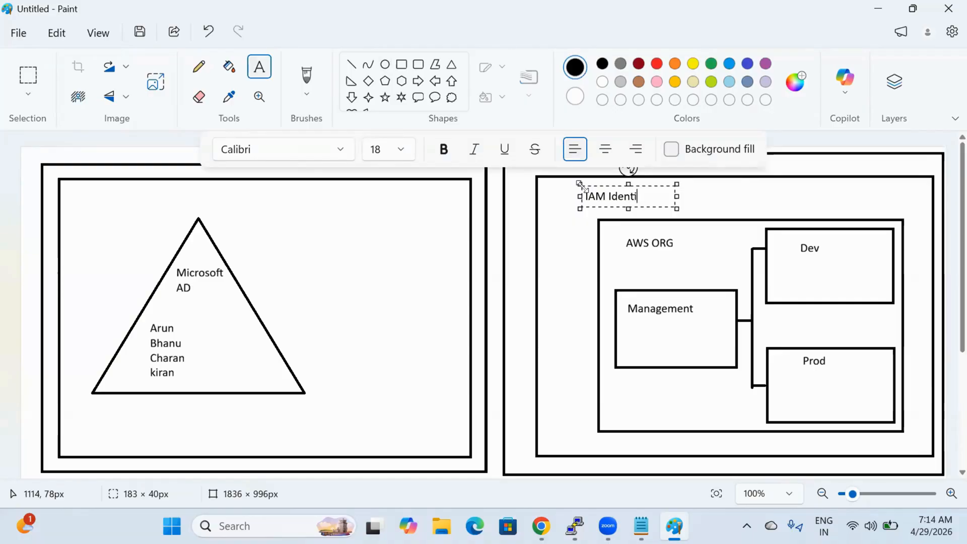
text(ty Center)
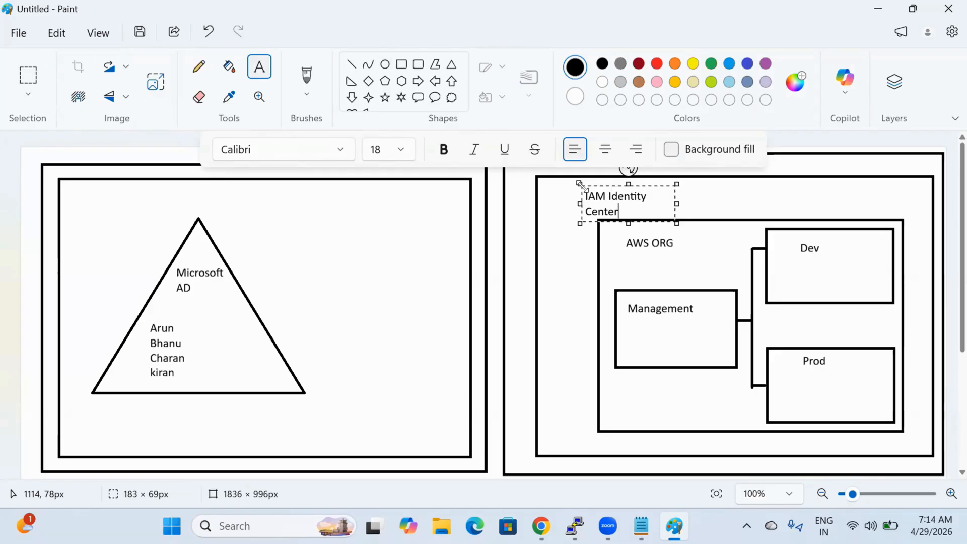
drag(676, 203, 756, 204)
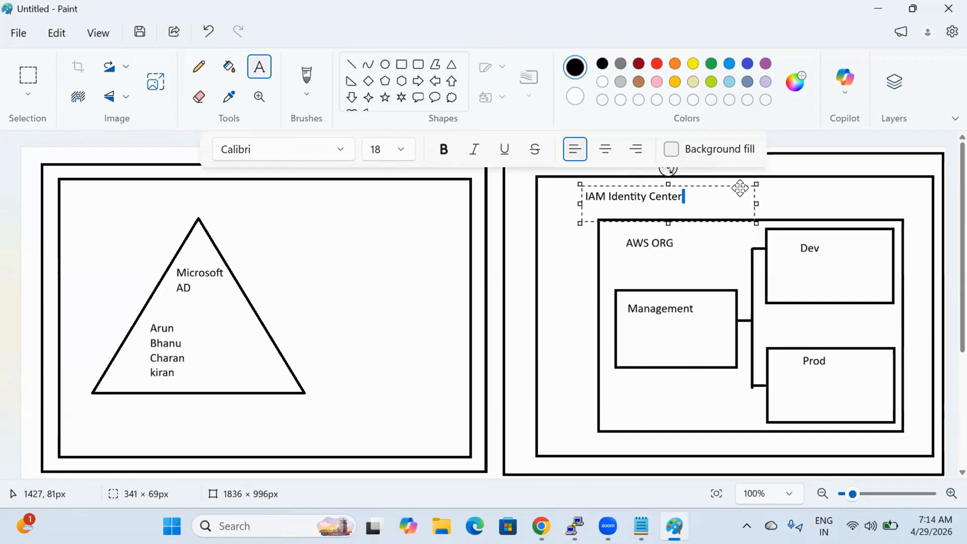
drag(741, 189, 740, 180)
click(803, 192)
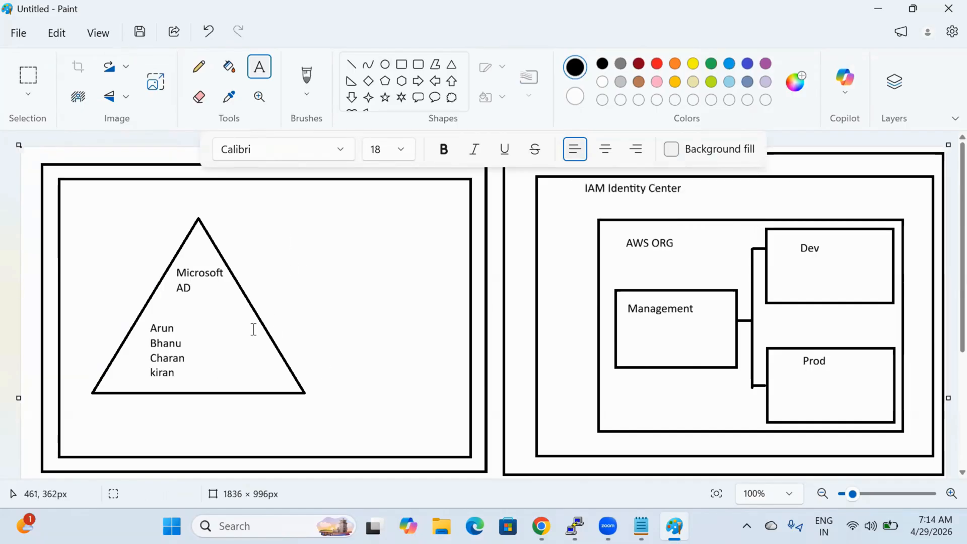
click(542, 526)
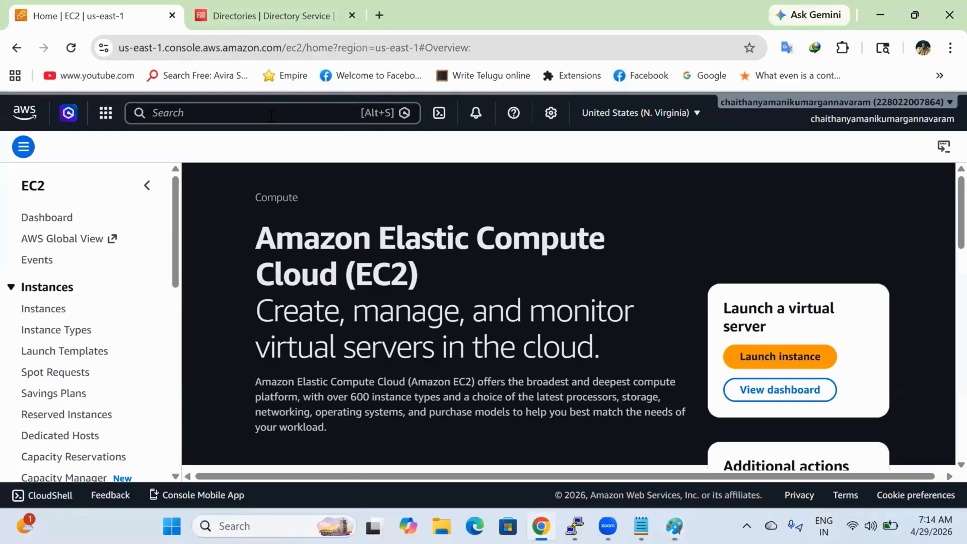
Step: Switch EC2 Instances to Asia Pacific (Hyderabad) and start launching a new instance
click(43, 311)
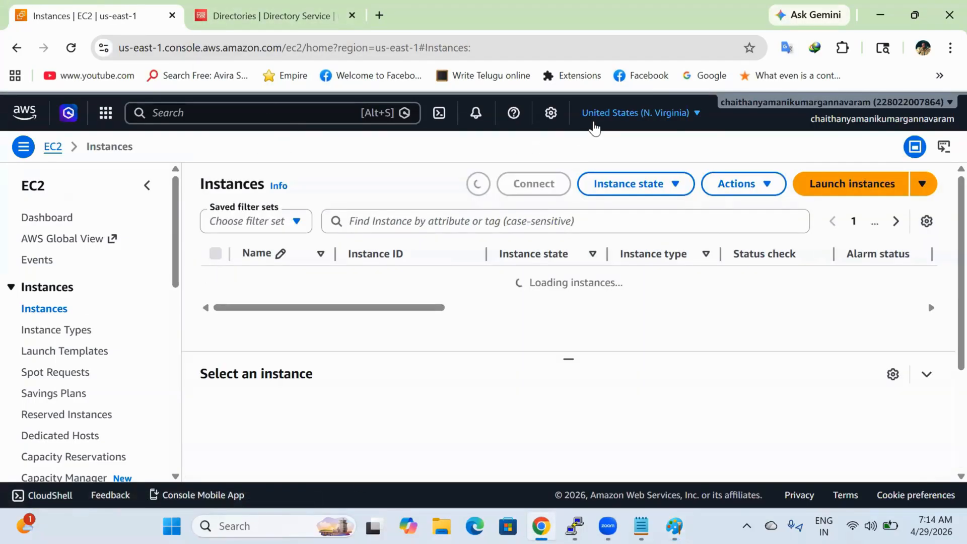
click(594, 121)
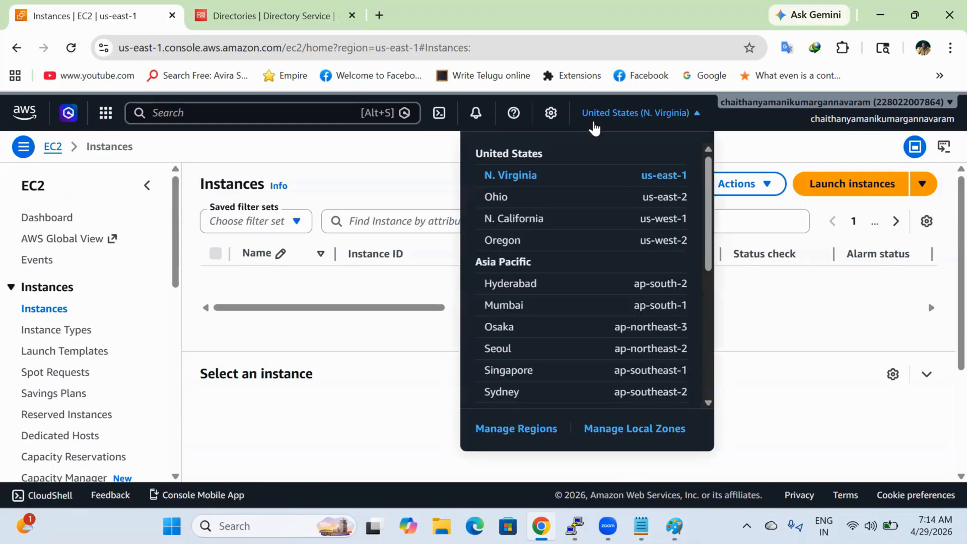
click(553, 291)
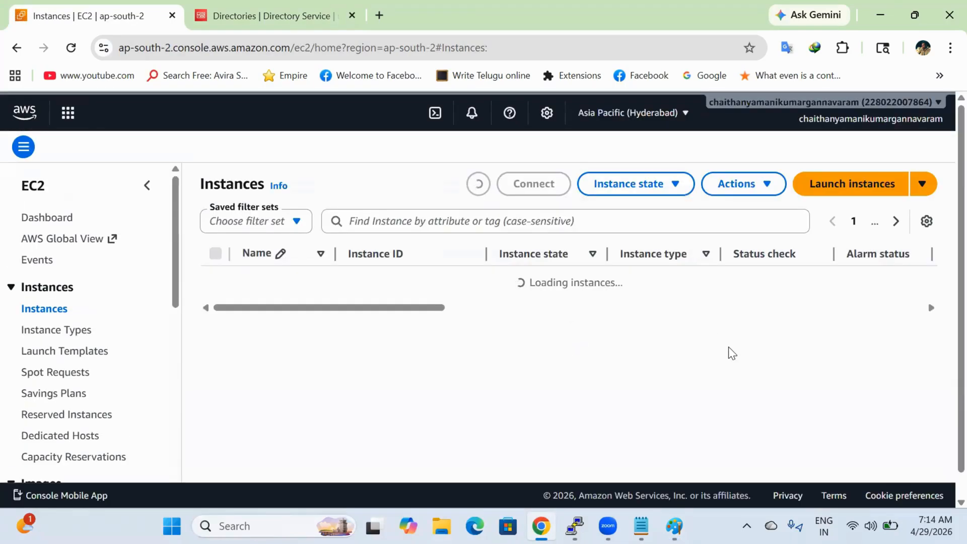
click(851, 183)
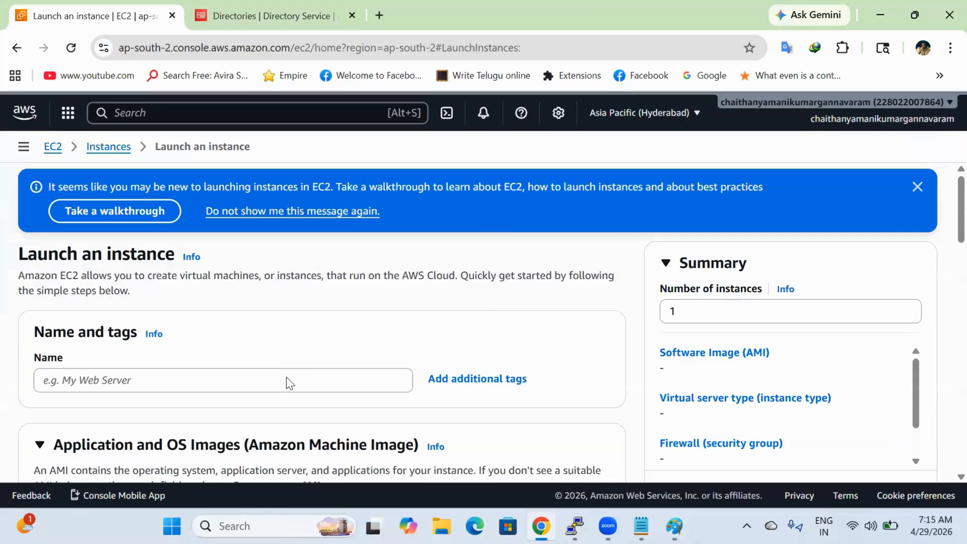
Step: Name the instance 'MicroSoftAd' and choose a Windows Server image
click(287, 378)
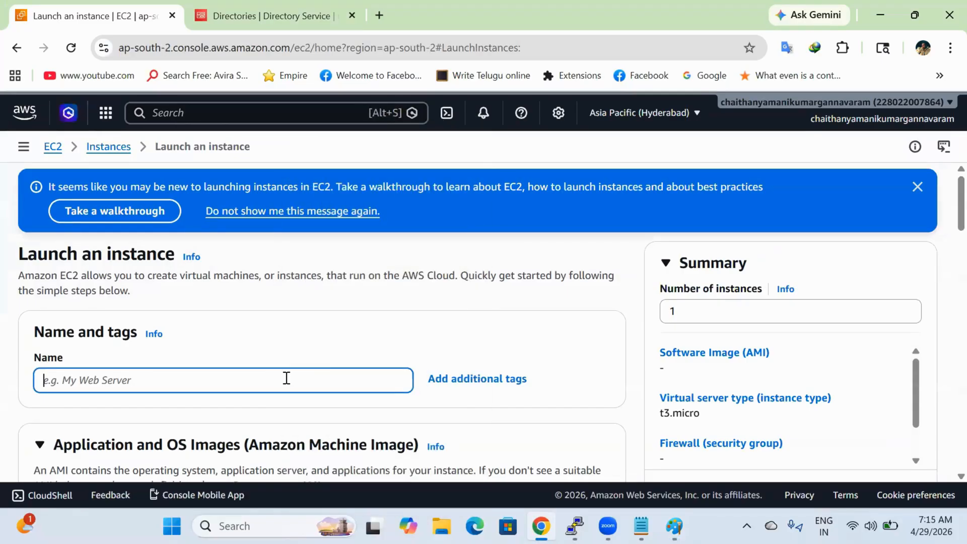
text(MicroSoftAd)
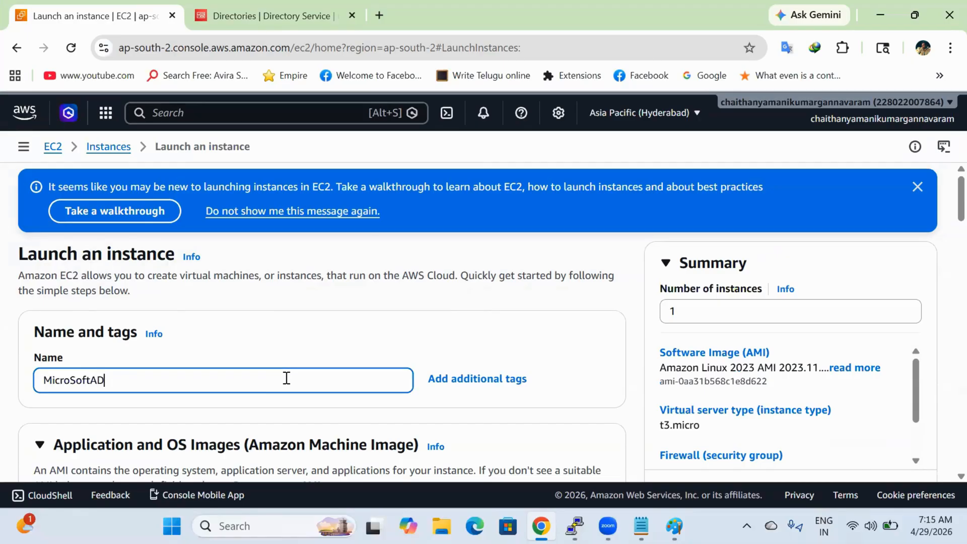
scroll(287, 378, down, 6)
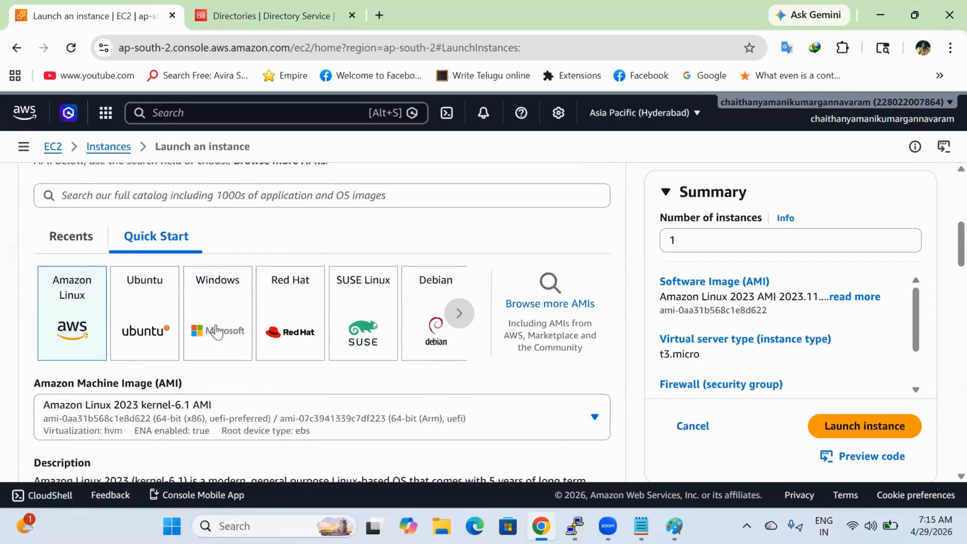
click(216, 333)
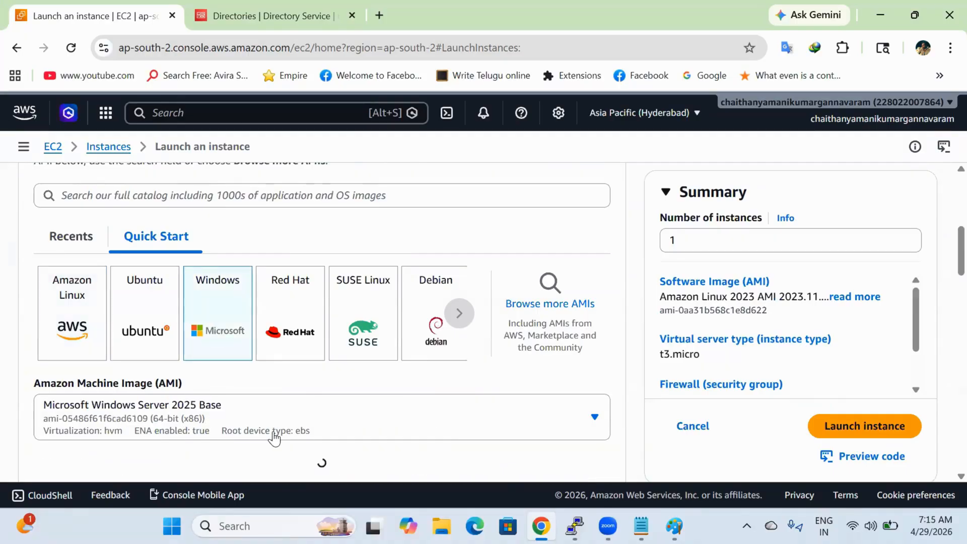
Step: Set the instance type to t3.large
scroll(275, 429, down, 5)
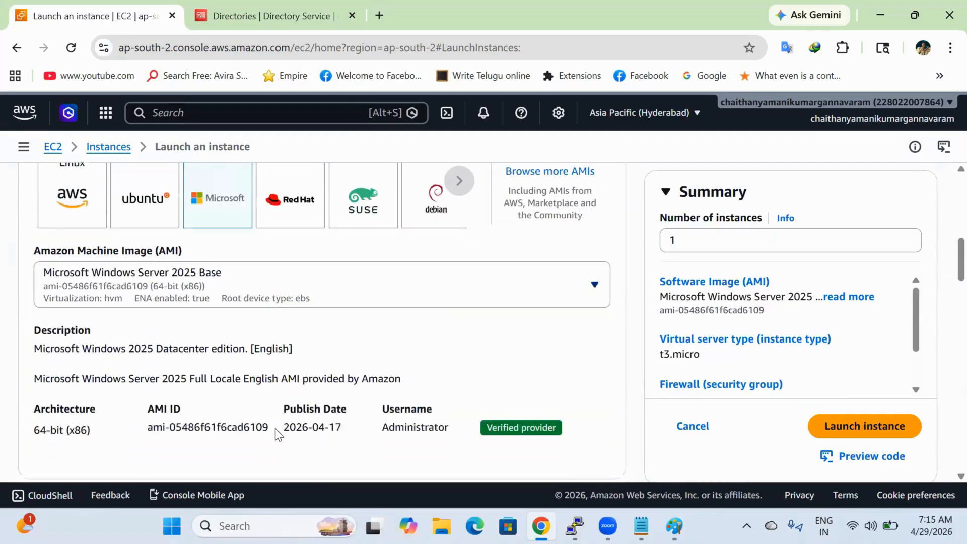
scroll(275, 428, down, 2)
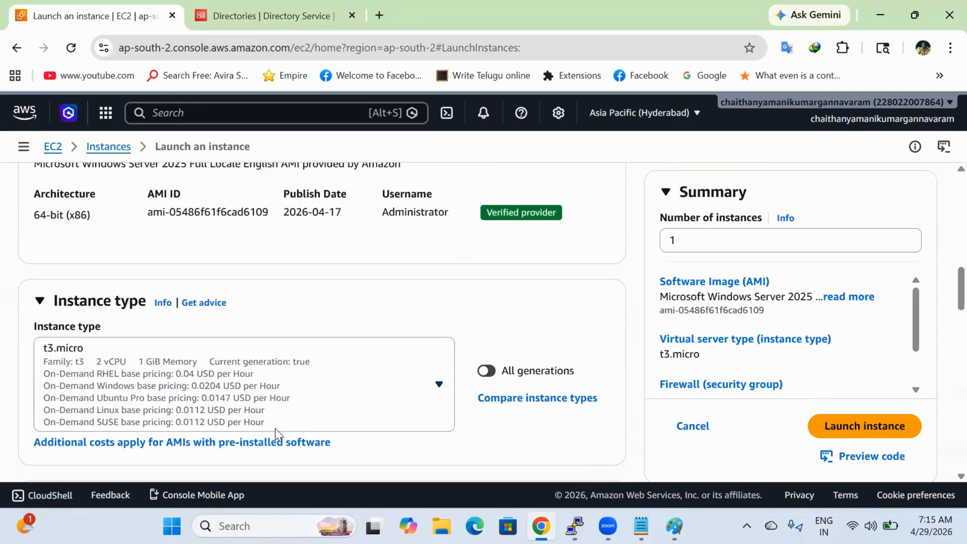
click(290, 397)
scroll(286, 303, down, 5)
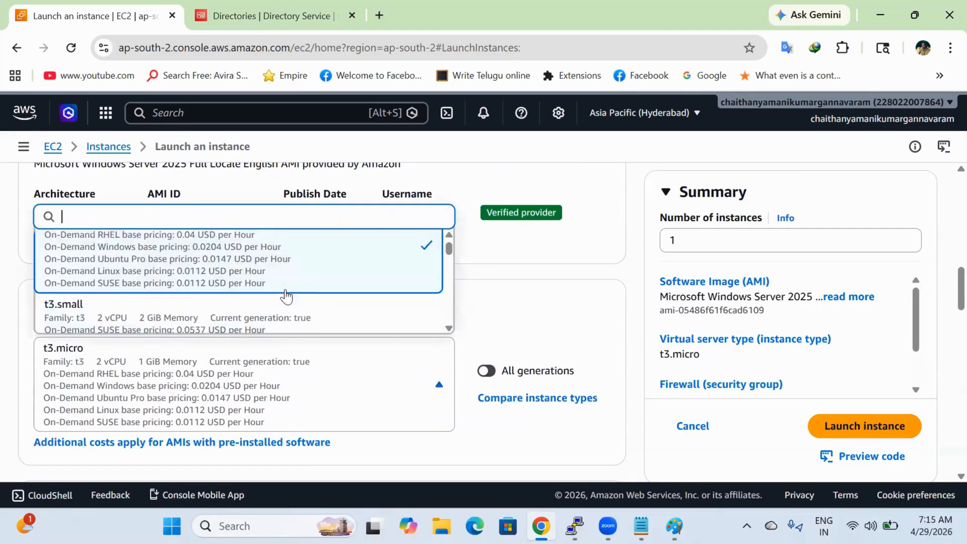
scroll(286, 297, down, 3)
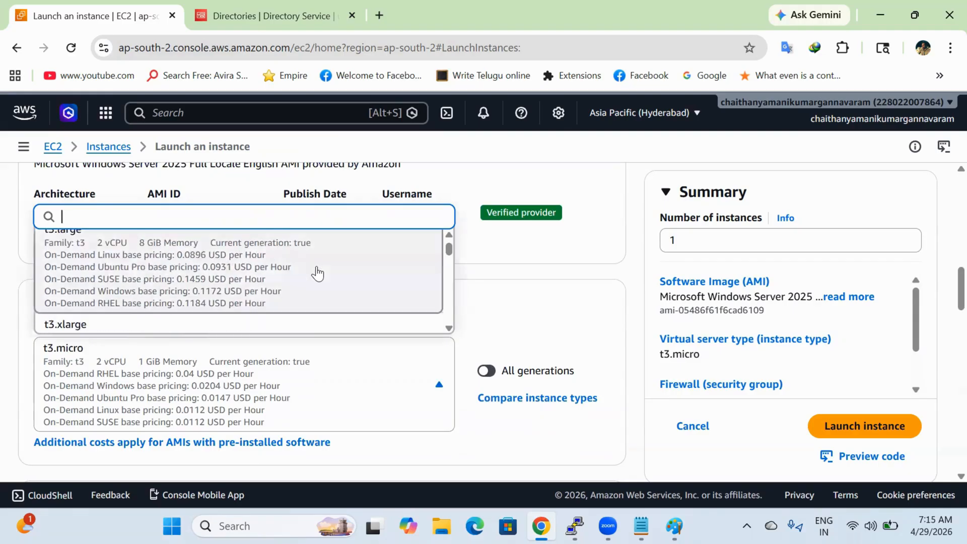
click(317, 274)
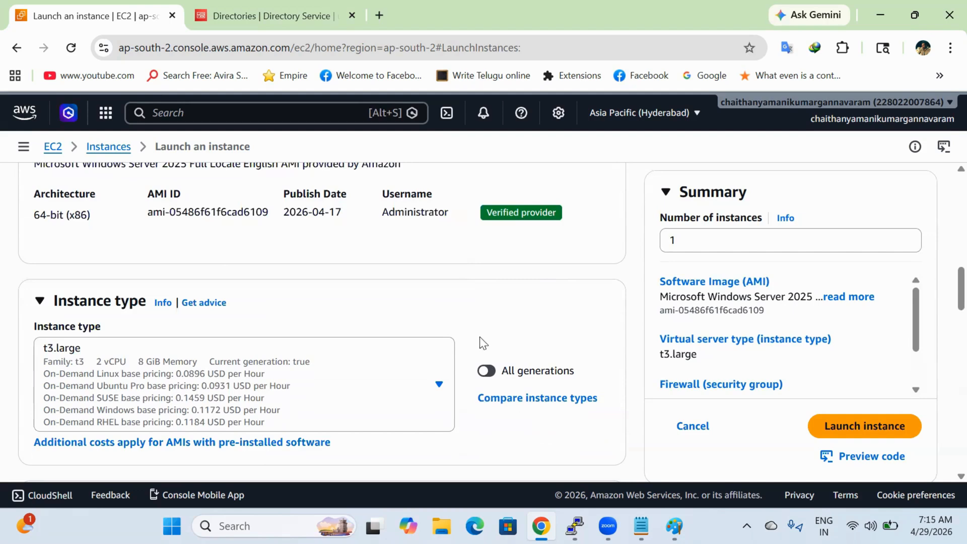
Step: Assign the Laptop_Key key pair to the instance
scroll(373, 378, down, 5)
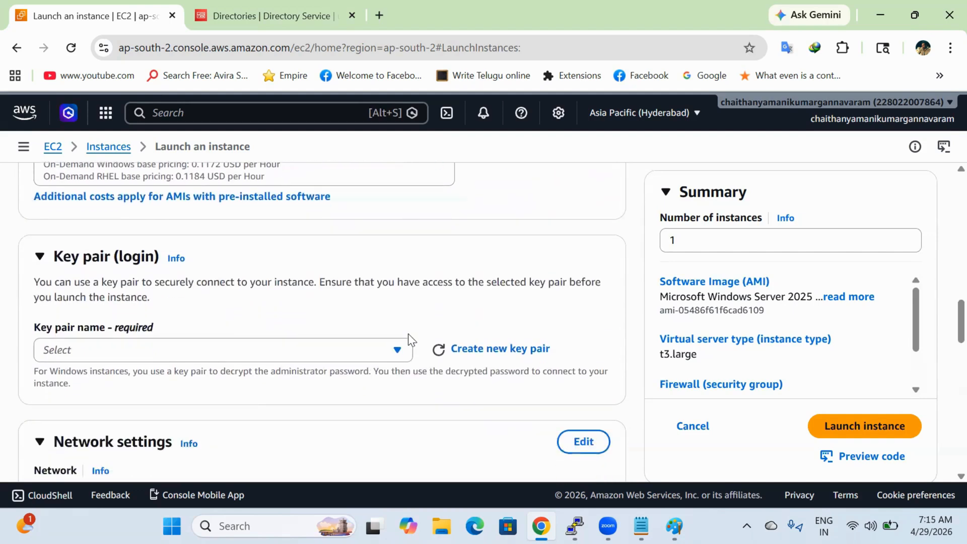
click(404, 349)
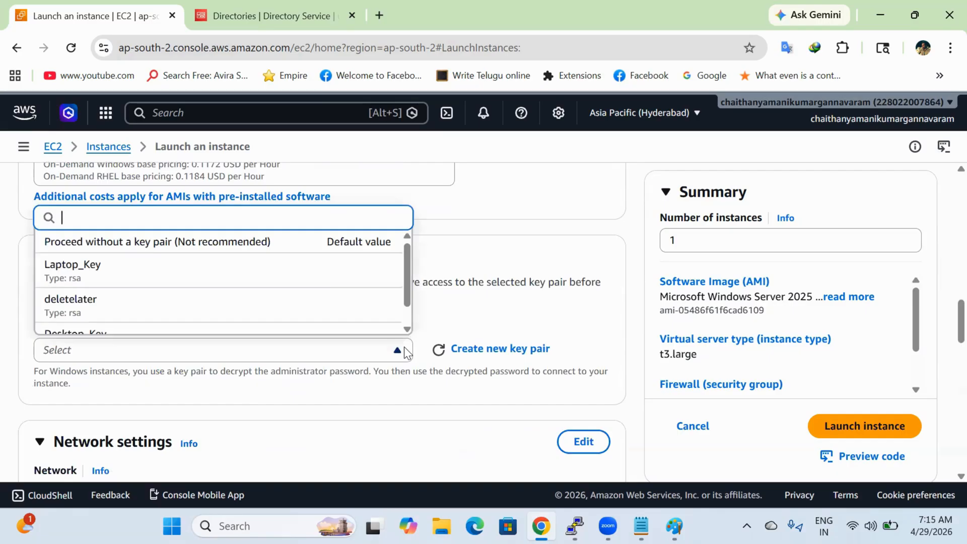
click(330, 277)
scroll(395, 347, down, 4)
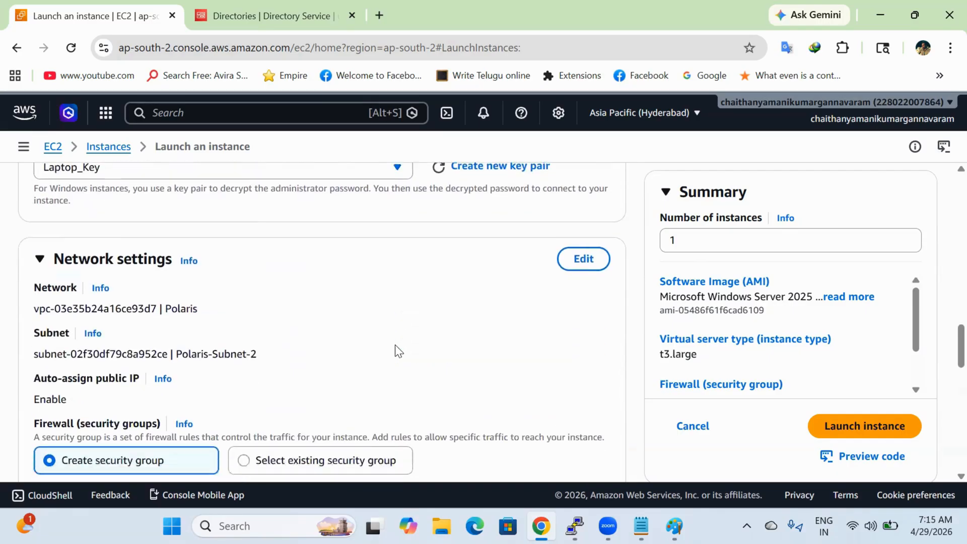
Step: Attach the existing default security group in network settings and launch the instance
click(572, 256)
scroll(408, 325, down, 2)
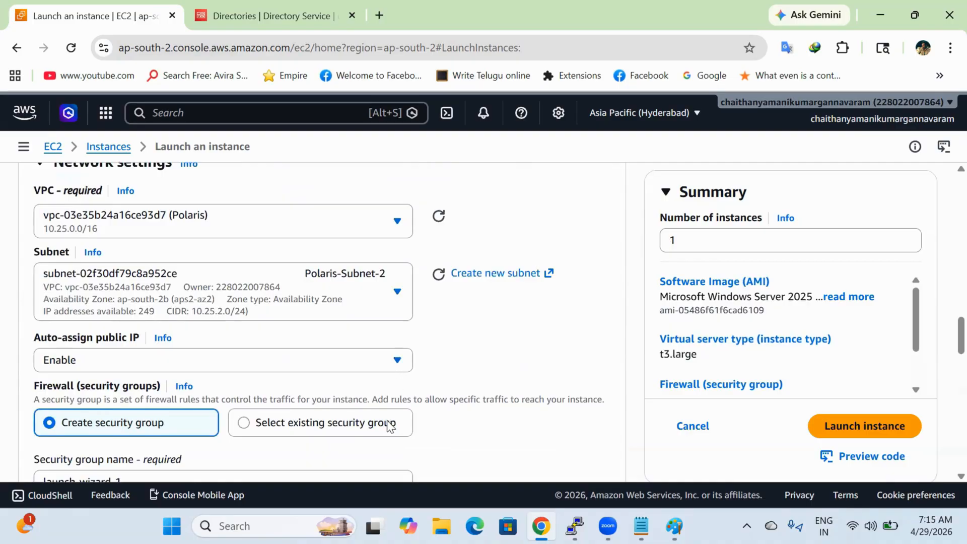
click(389, 424)
scroll(427, 328, down, 3)
click(397, 314)
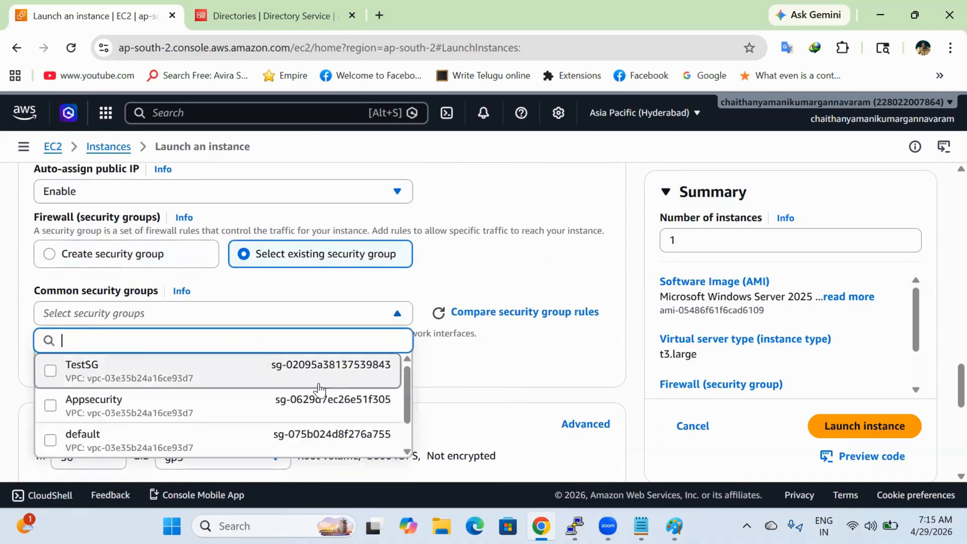
click(314, 440)
scroll(475, 383, down, 3)
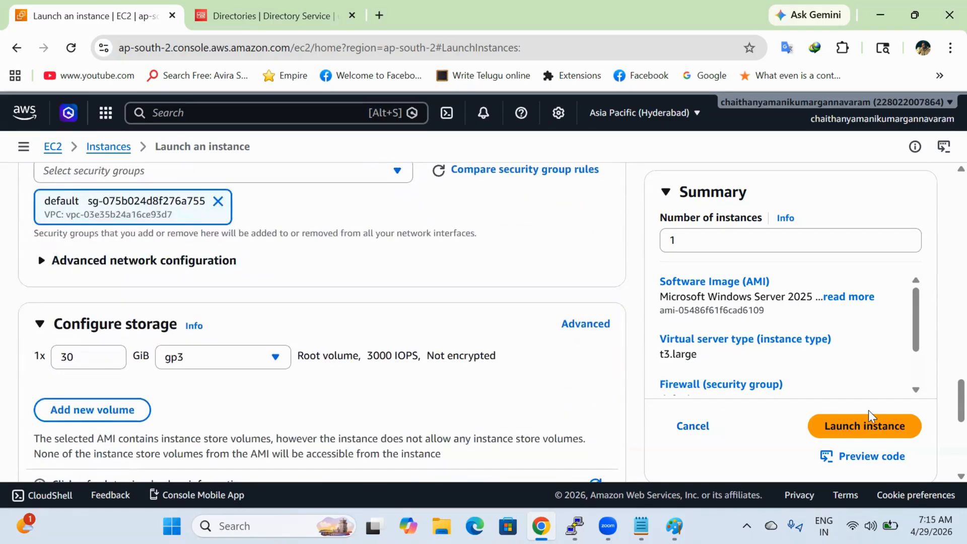
click(880, 421)
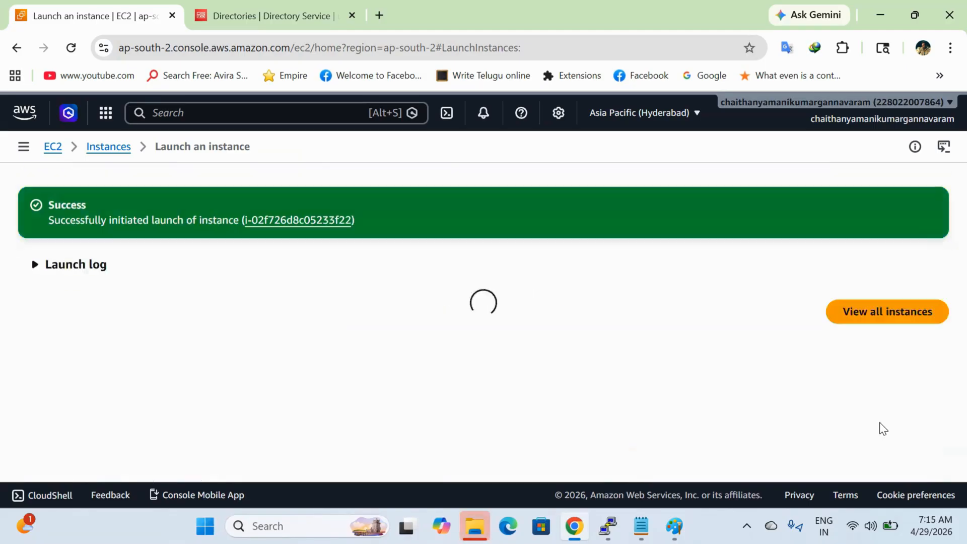
Step: View all instances to see MicroSoftAd running as t3.large beside WebServer
scroll(880, 423, down, 6)
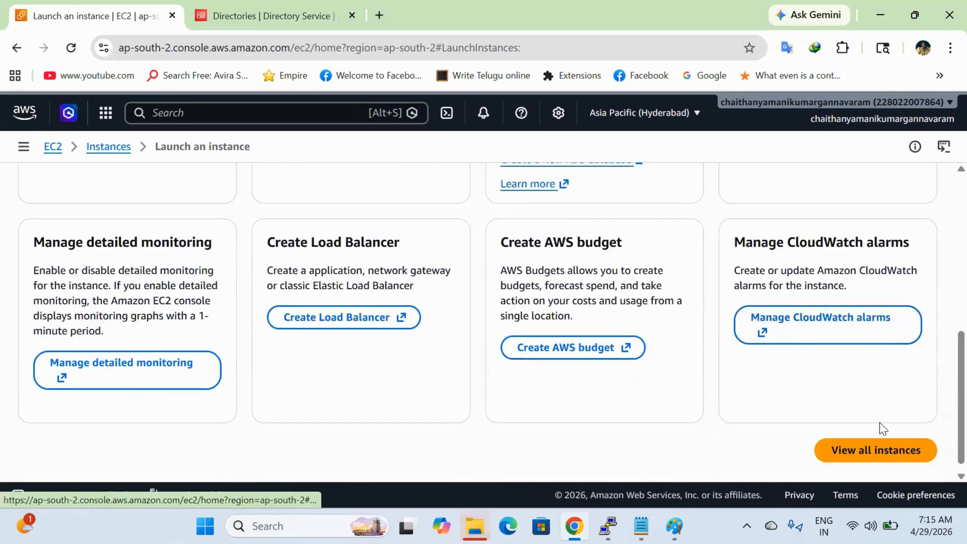
click(886, 438)
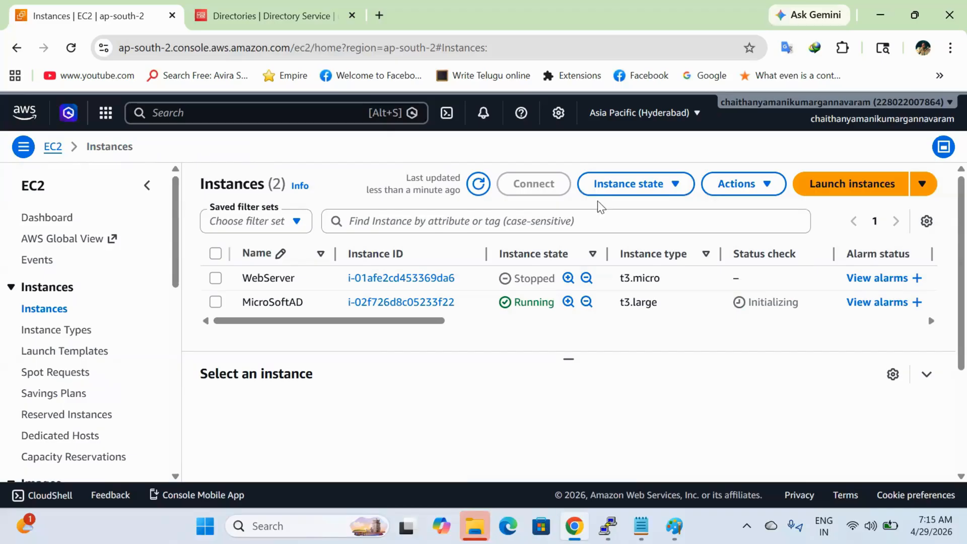
click(297, 107)
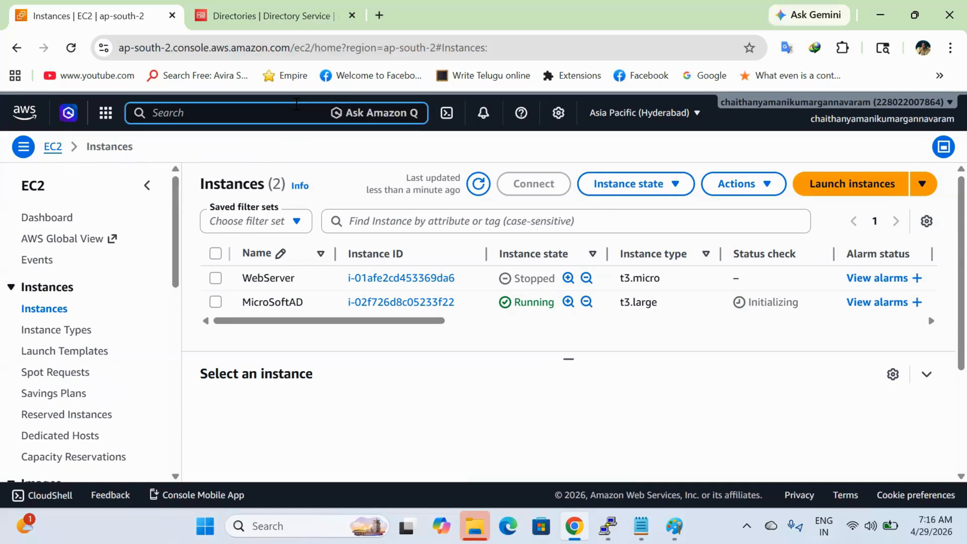
Step: Search 'direc' and open Directory Service in a new browser tab
text(direc)
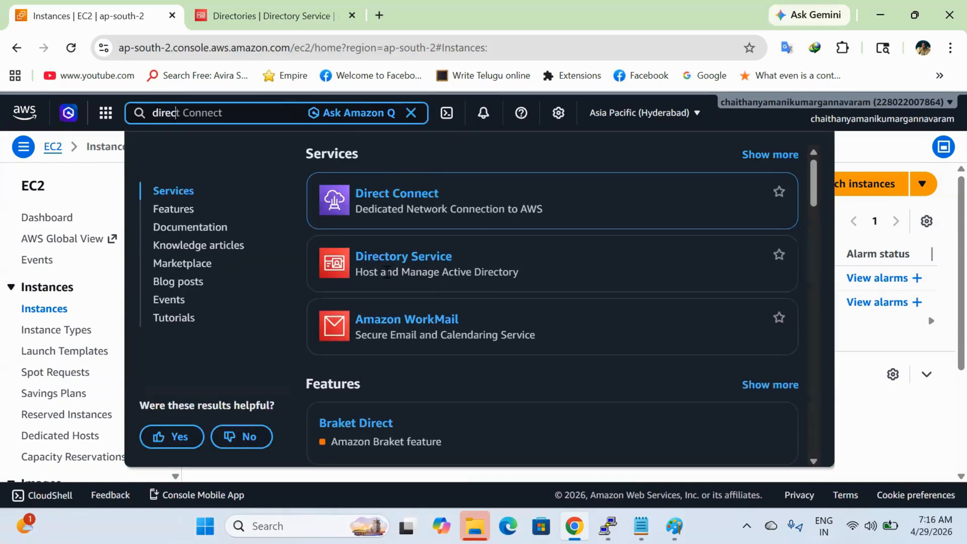
right_click(389, 257)
click(433, 276)
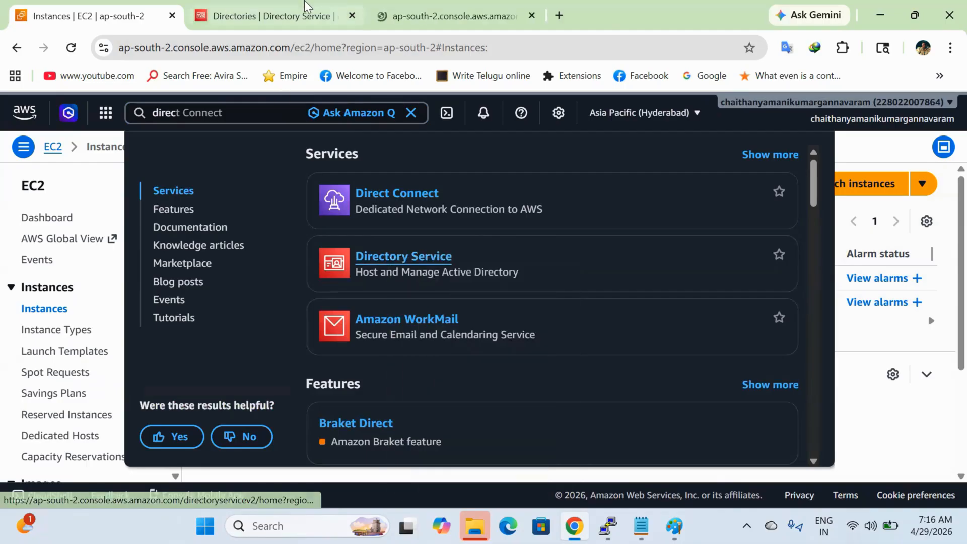
click(393, 8)
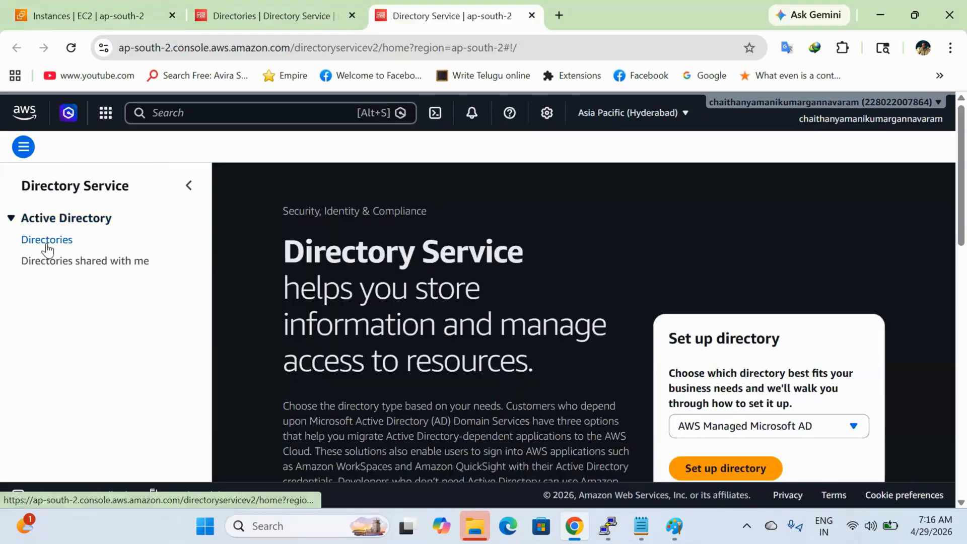
Step: Begin directory setup, compare AWS Managed Microsoft AD and AD Connector, then return to EC2
click(47, 242)
click(859, 274)
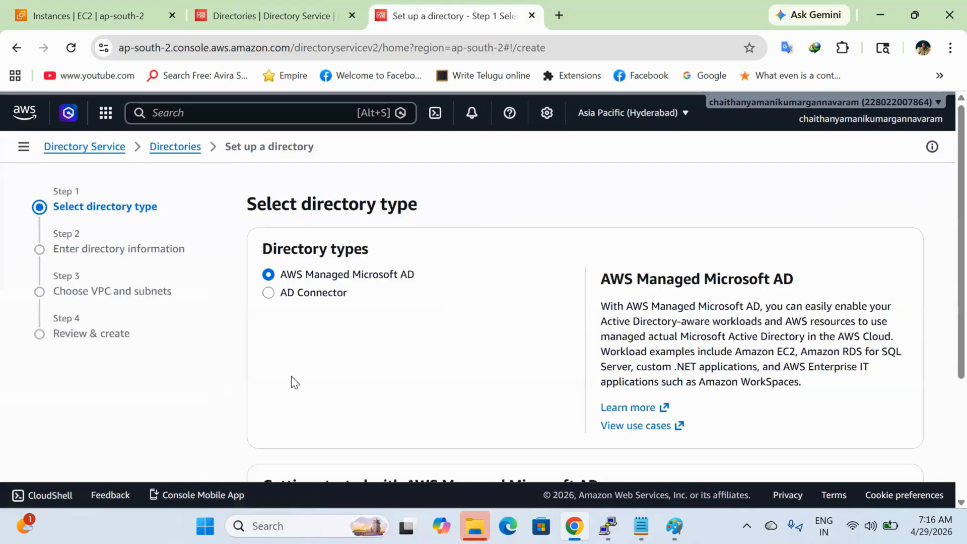
drag(417, 275, 263, 279)
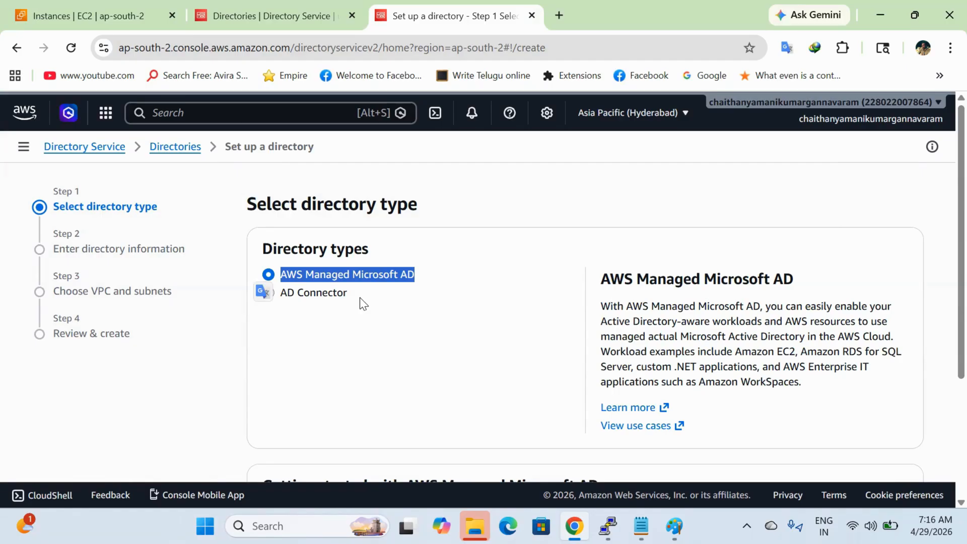
drag(360, 298, 288, 305)
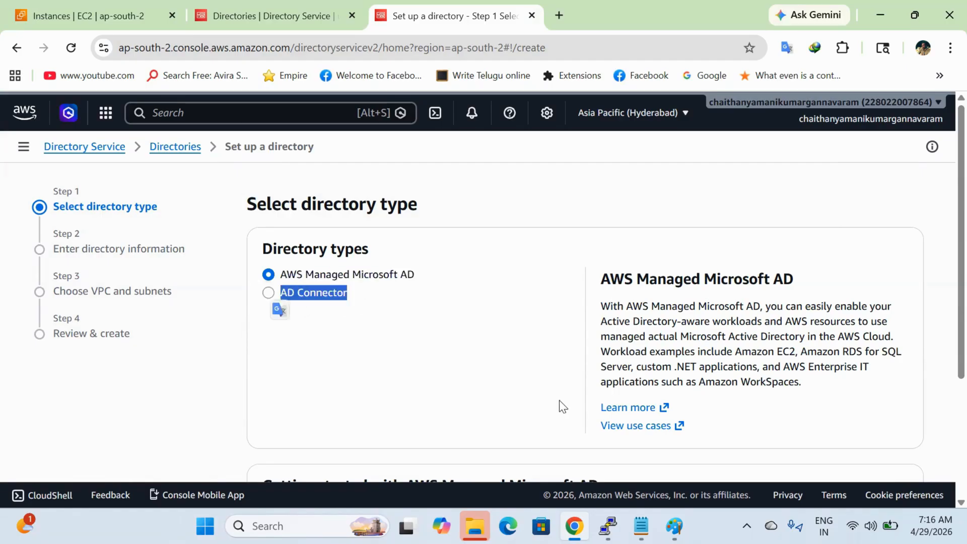
click(115, 3)
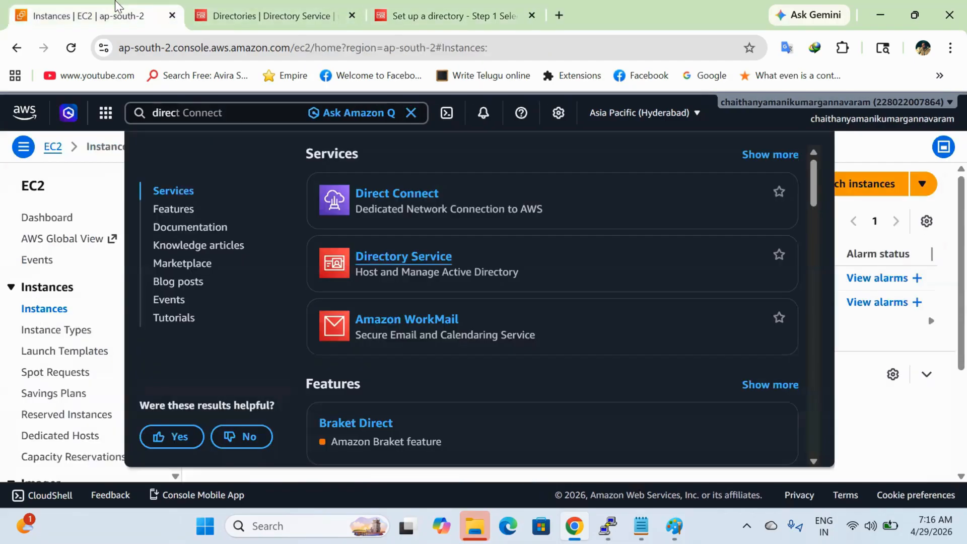
click(921, 418)
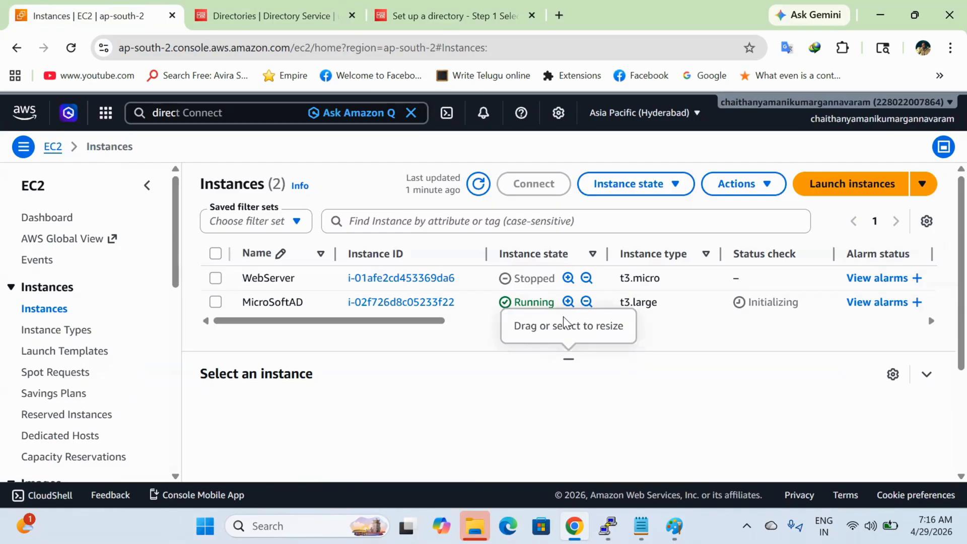
Step: Return to the directory setup wizard at step 1, then bring Paint forward
click(297, 7)
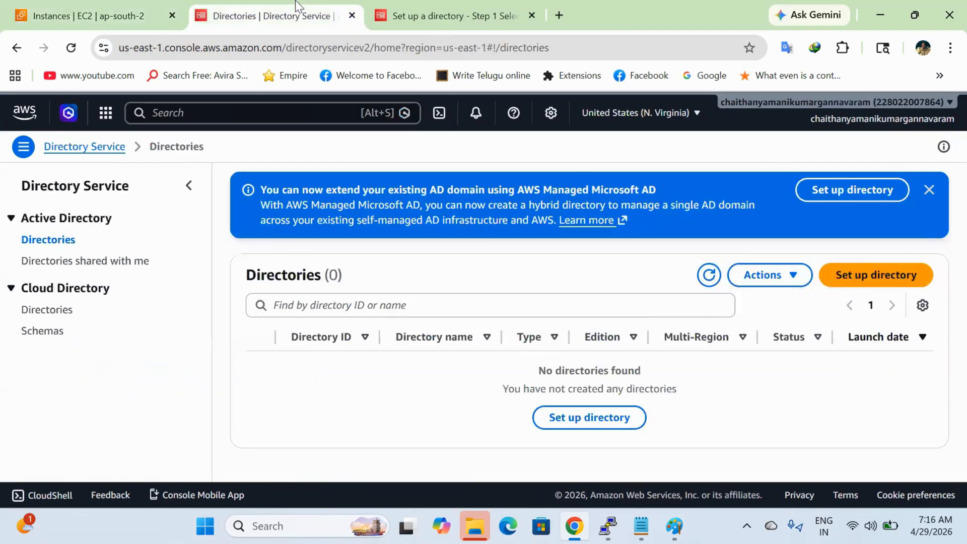
click(472, 7)
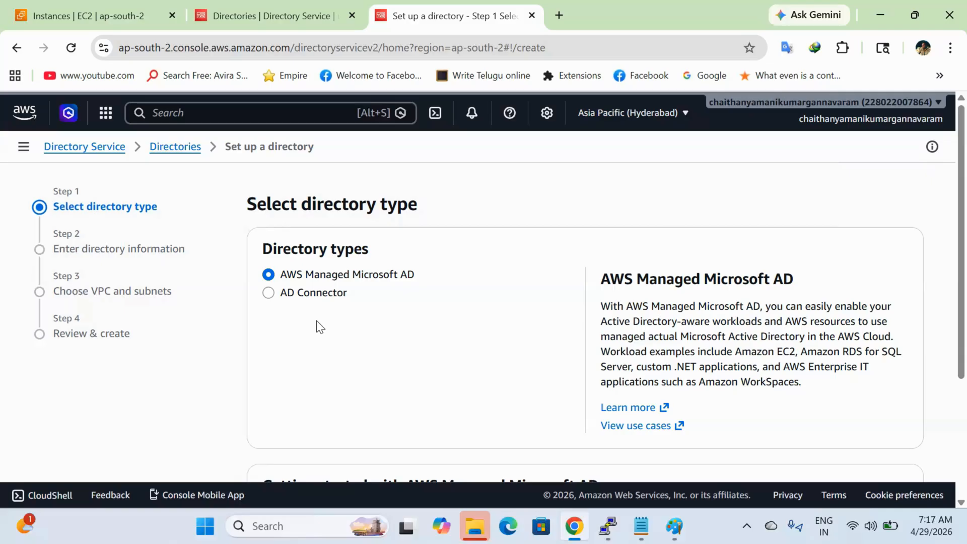
key(alt+Tab)
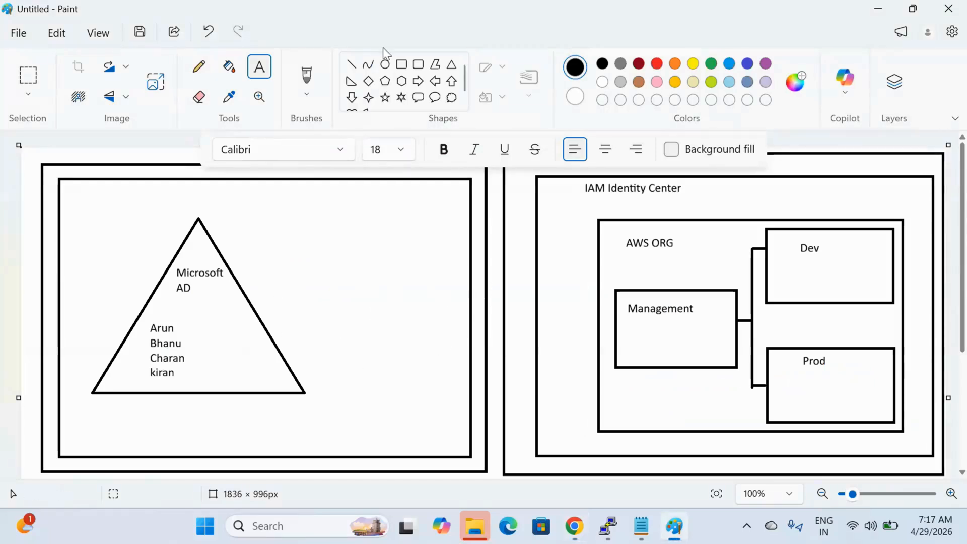
Step: Draw a straight line from the Microsoft AD triangle to the IAM Identity Center box
click(351, 64)
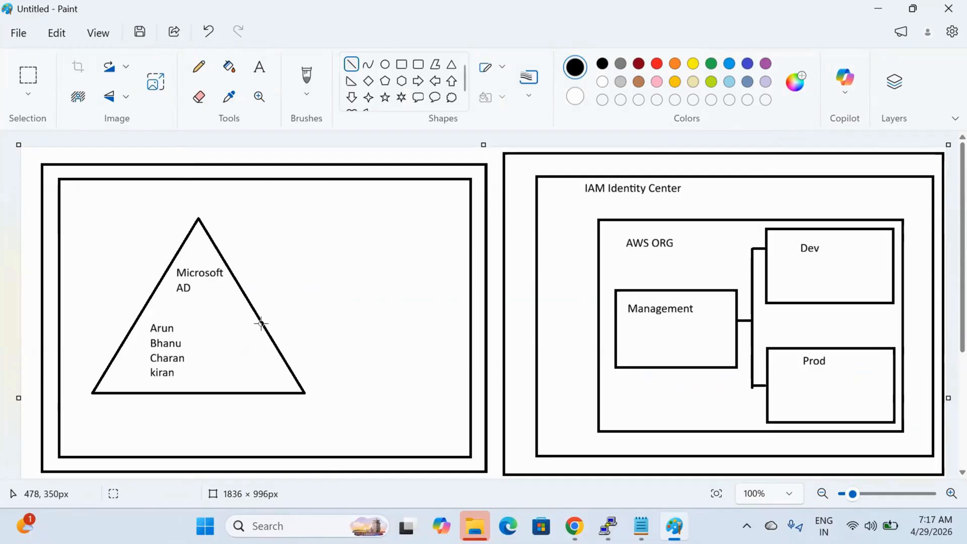
drag(261, 323, 535, 290)
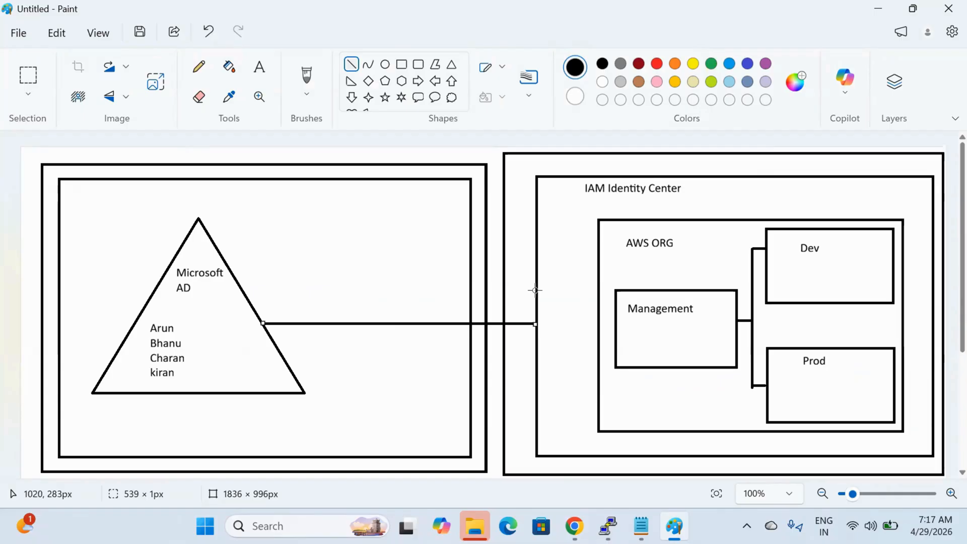
click(522, 285)
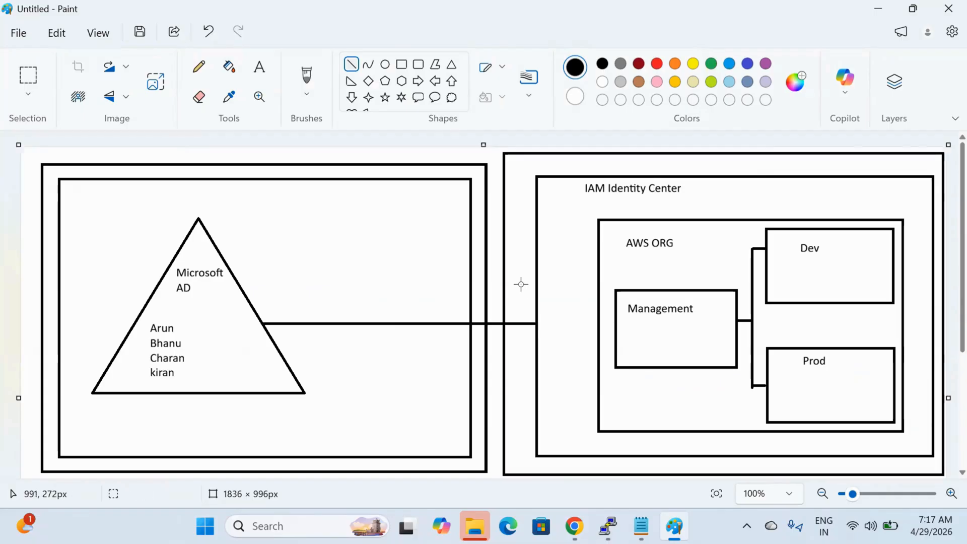
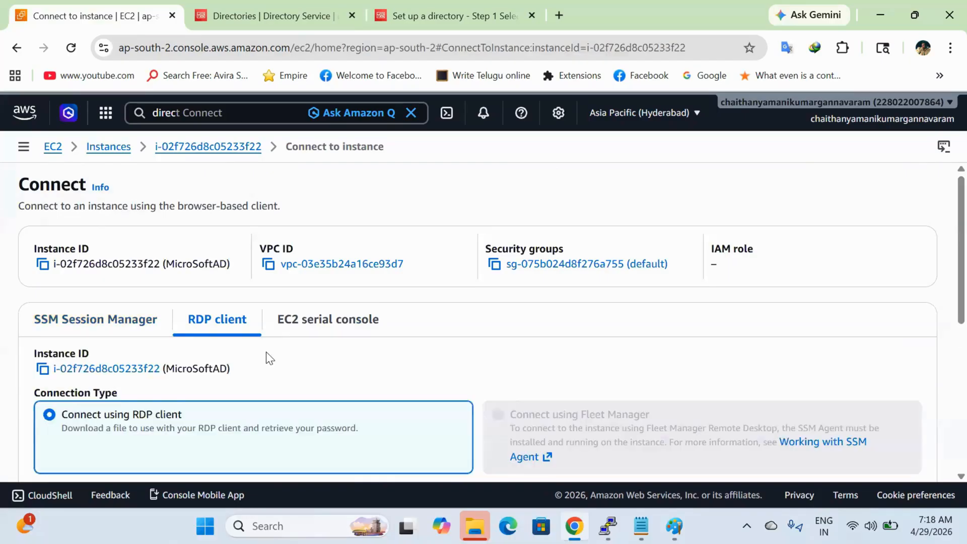
Step: Decrypt the MicroSoftAD Administrator password using the key file D:\DurgaSoft\DEFAULT_LAPTOP_KEY.pem
scroll(266, 352, down, 5)
click(155, 361)
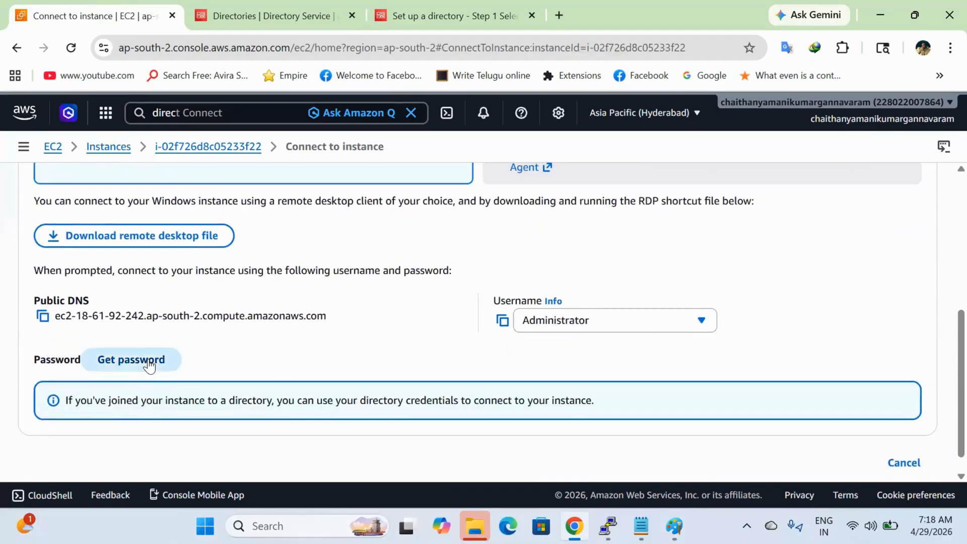
click(164, 376)
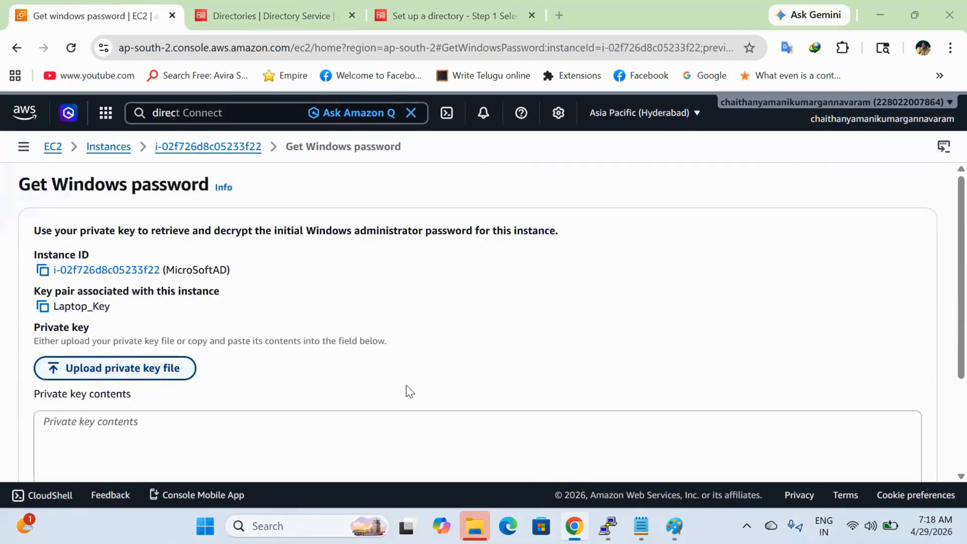
scroll(67, 254, down, 3)
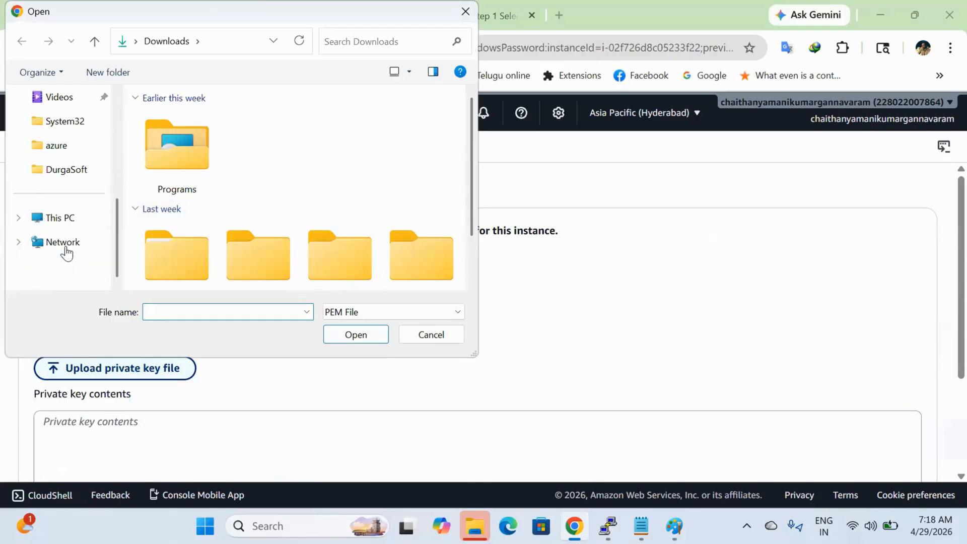
click(64, 217)
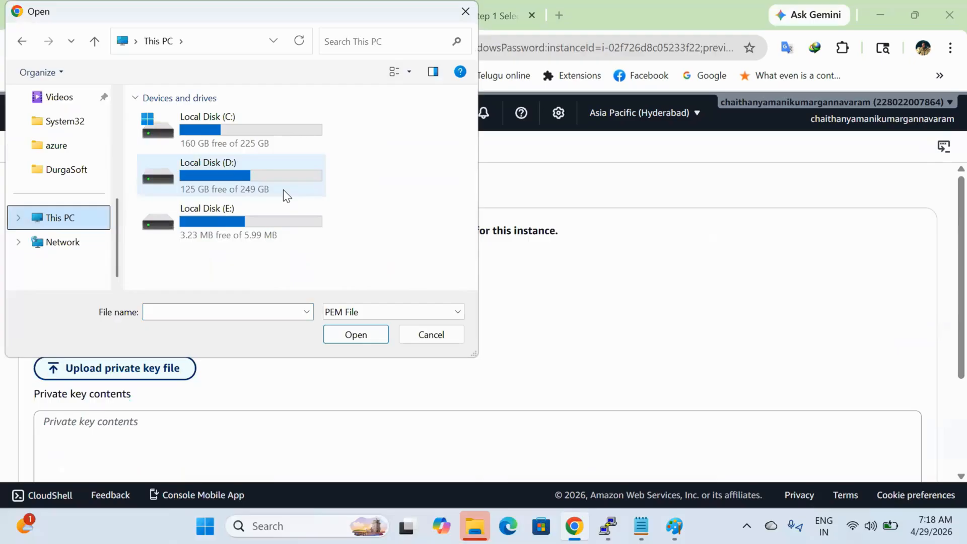
double_click(283, 189)
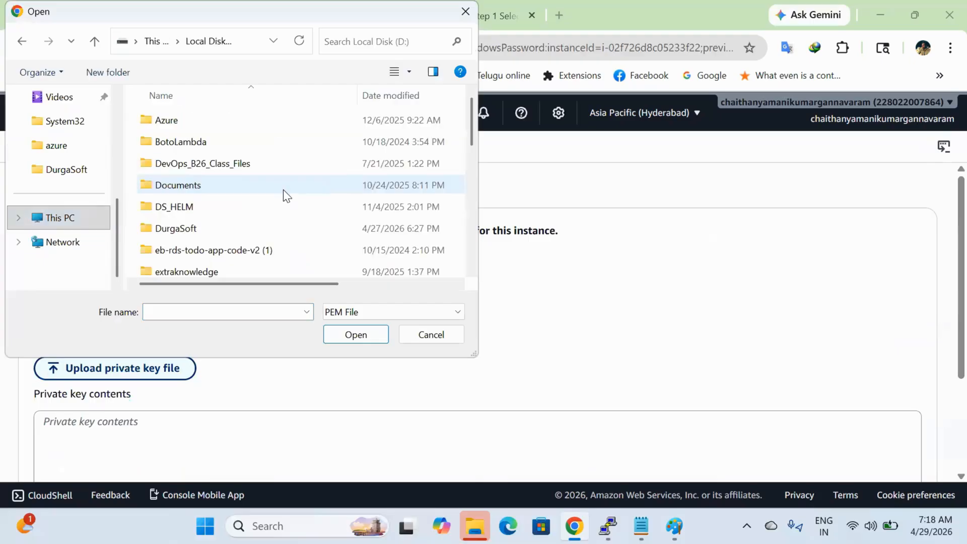
double_click(259, 224)
scroll(277, 247, down, 8)
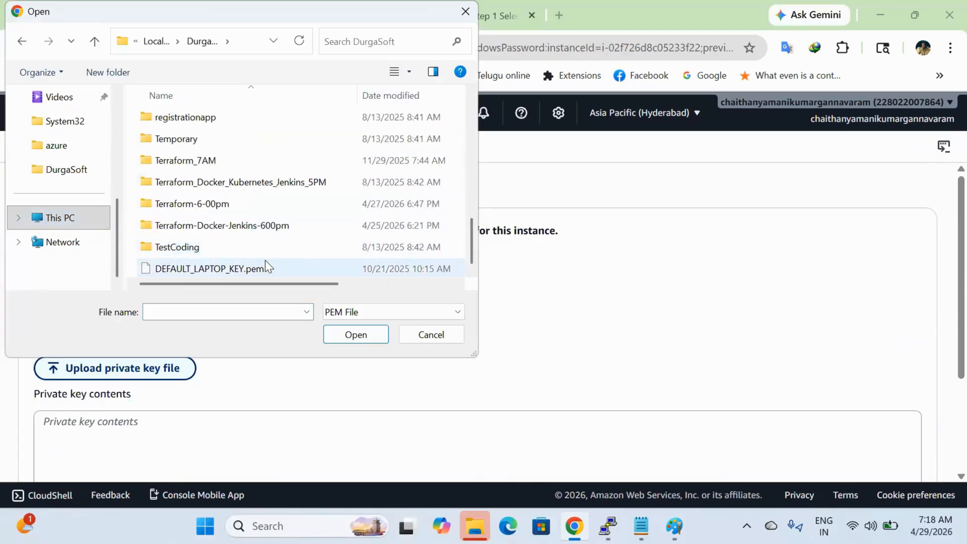
click(265, 261)
click(356, 335)
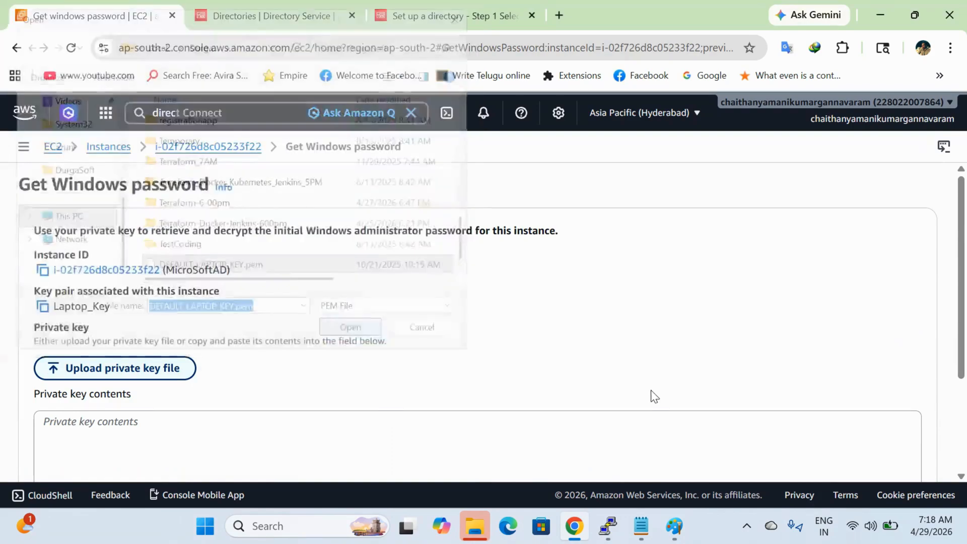
scroll(654, 396, down, 6)
click(857, 455)
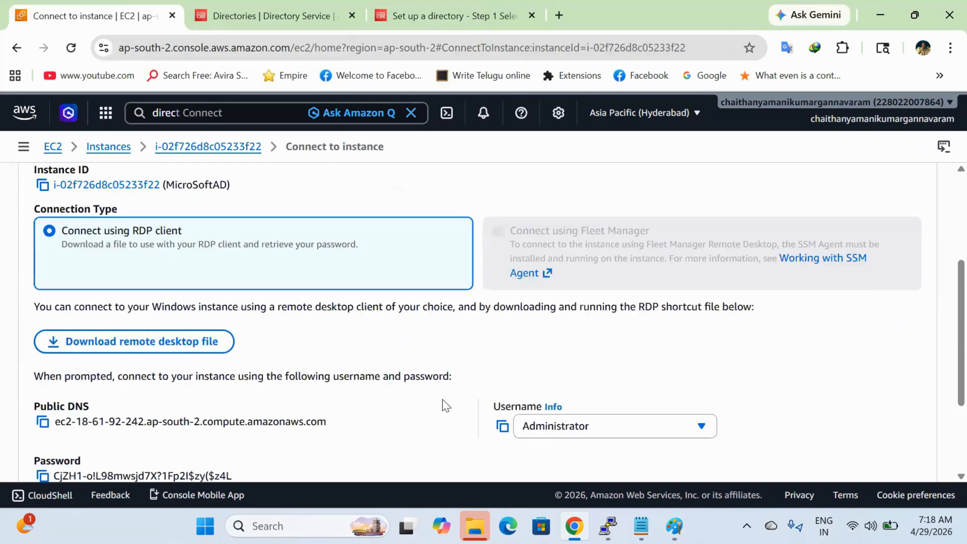
Step: Download and launch the remote desktop file, and copy the decrypted Administrator password
scroll(443, 403, down, 1)
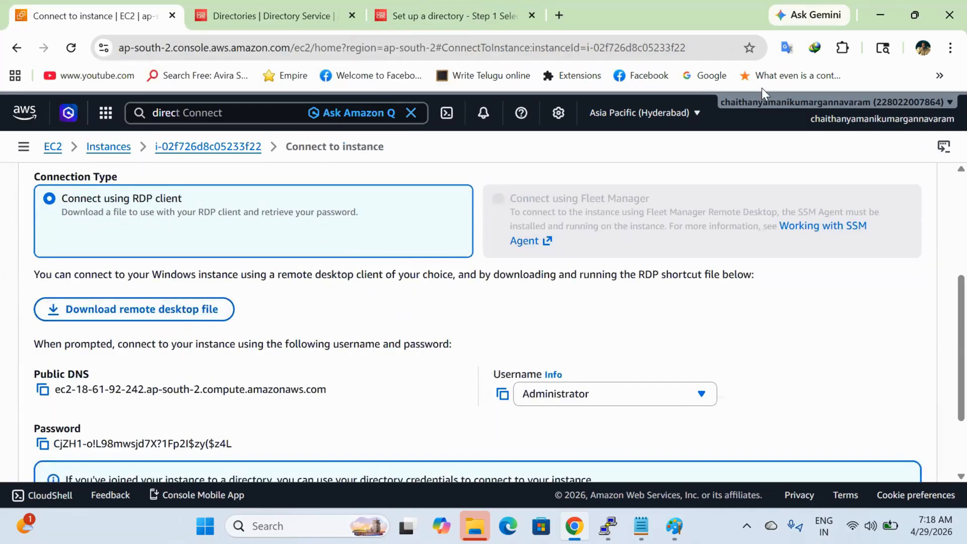
click(221, 310)
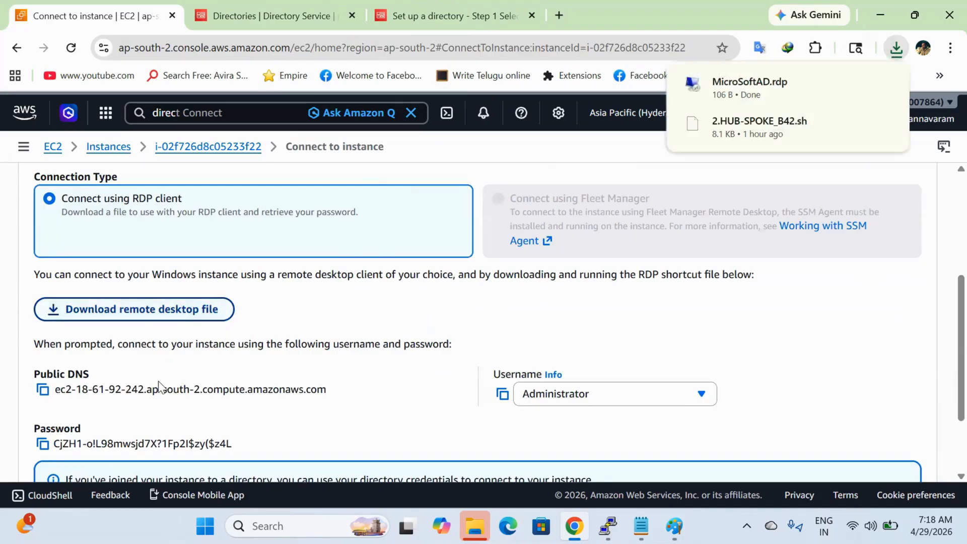
click(784, 93)
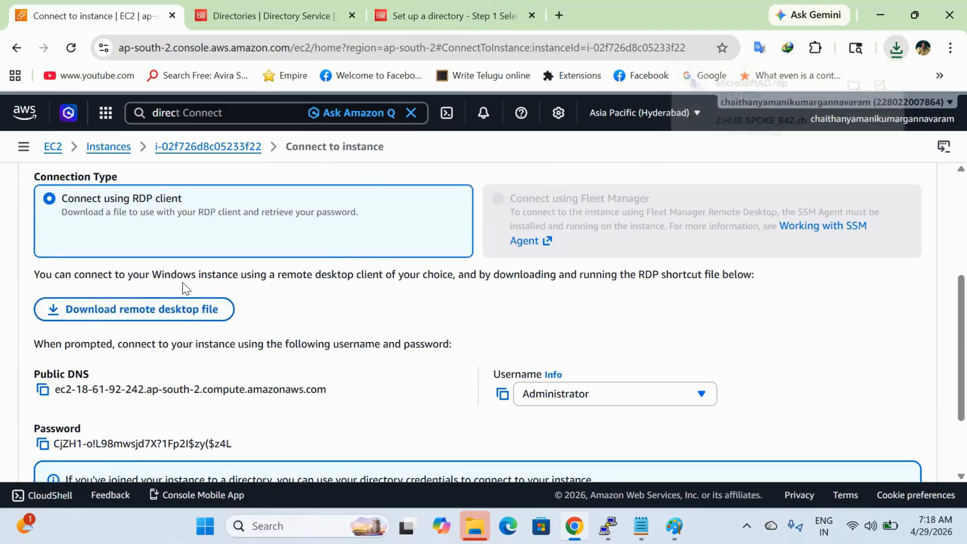
click(43, 444)
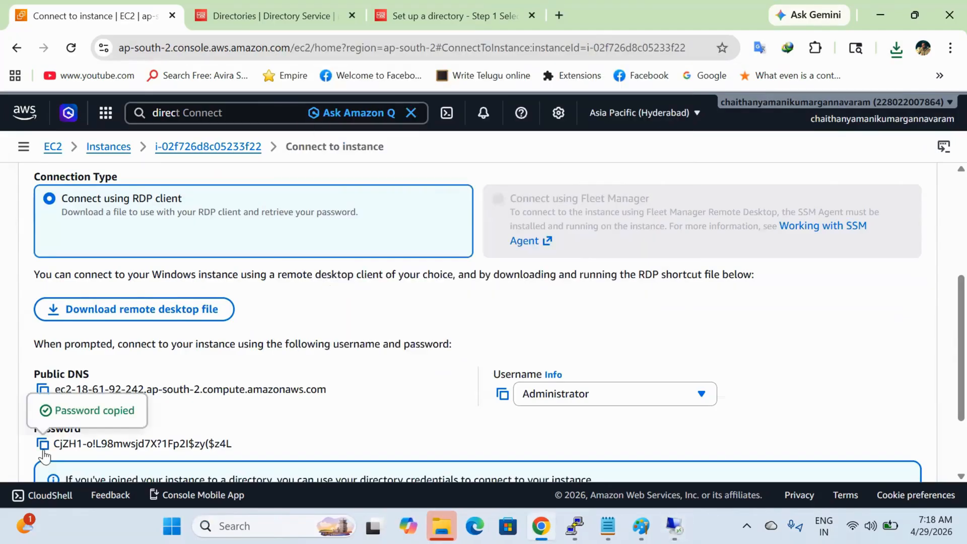
Step: Connect to the server as Administrator with the pasted password, accepting the untrusted certificate
click(675, 526)
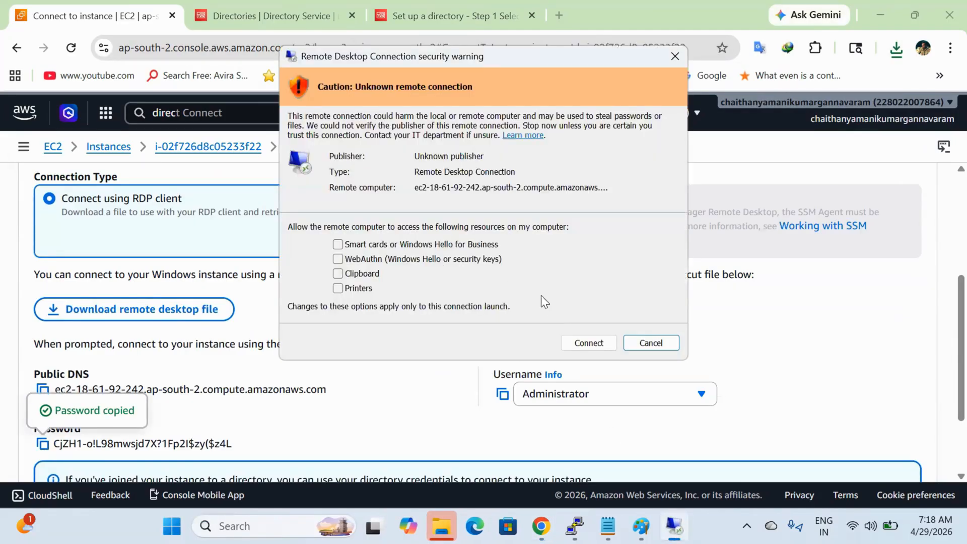
click(583, 339)
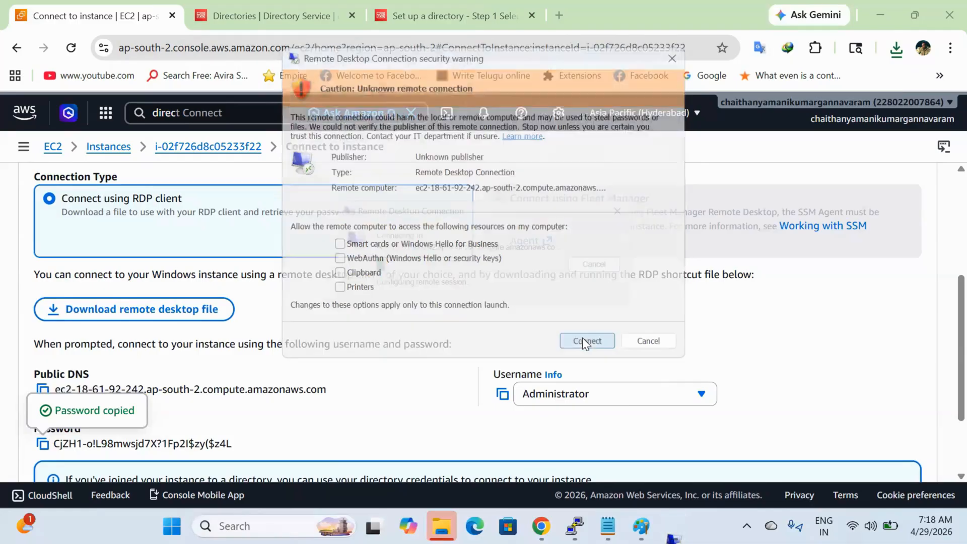
key(ctrl+v)
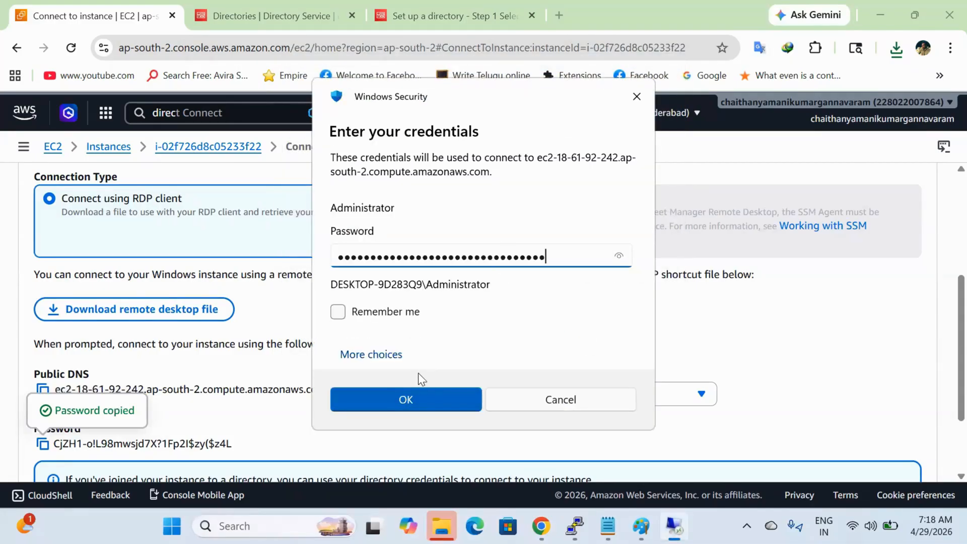
click(421, 395)
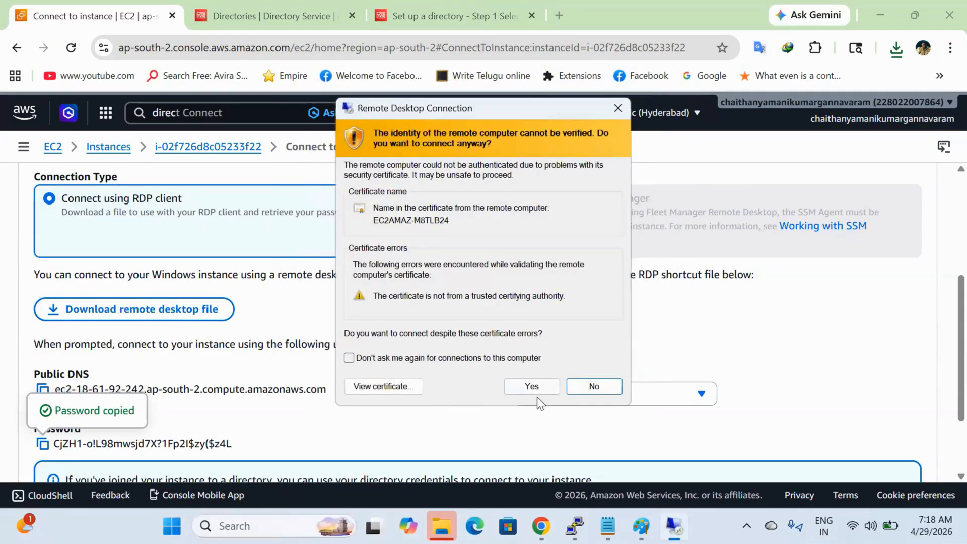
click(541, 386)
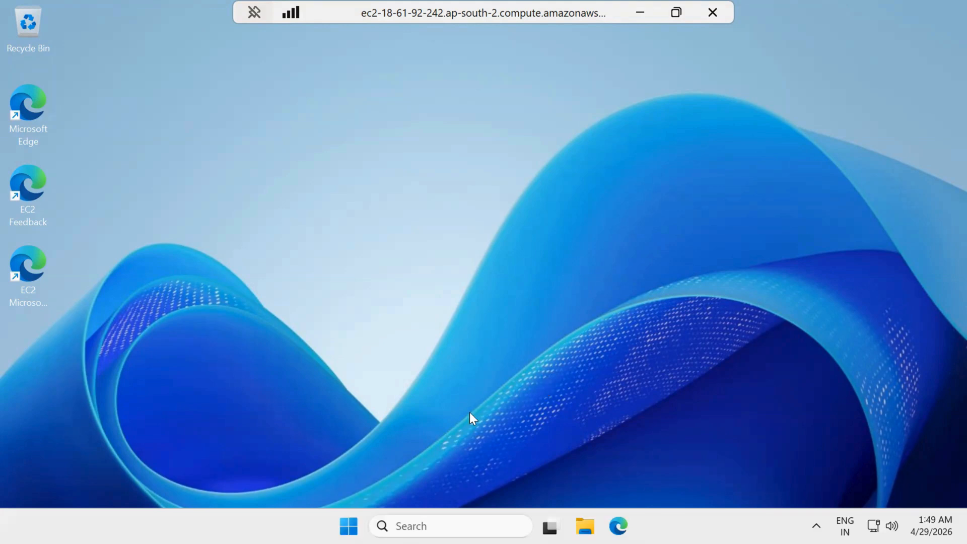
Step: Launch PowerShell and run ipconfig to find the server's IPv4 address 10.25.2.18
key(super+r)
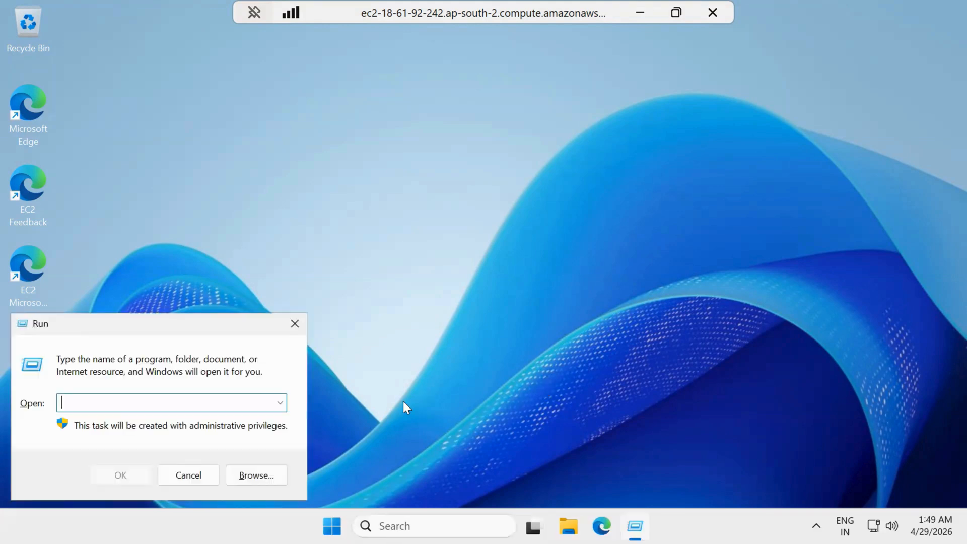
text(powershell)
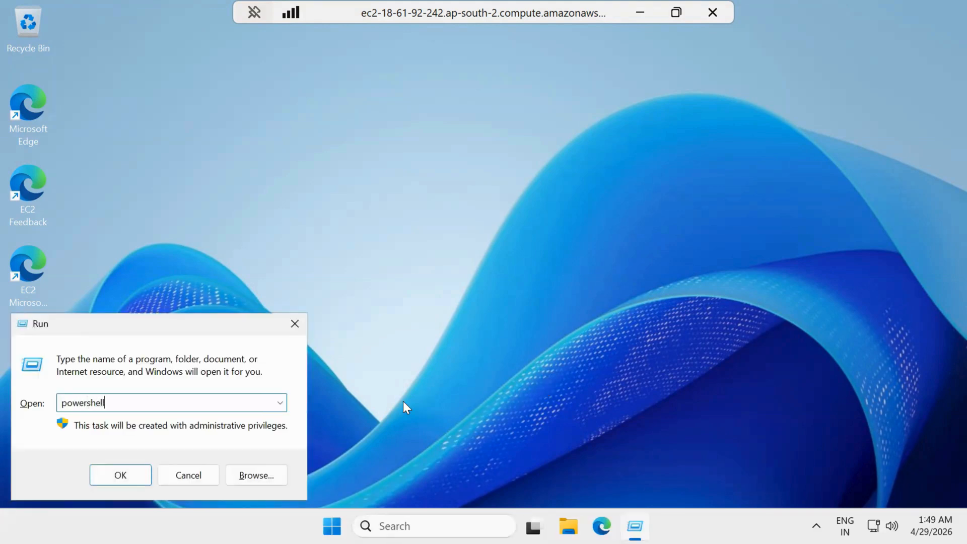
key(Return)
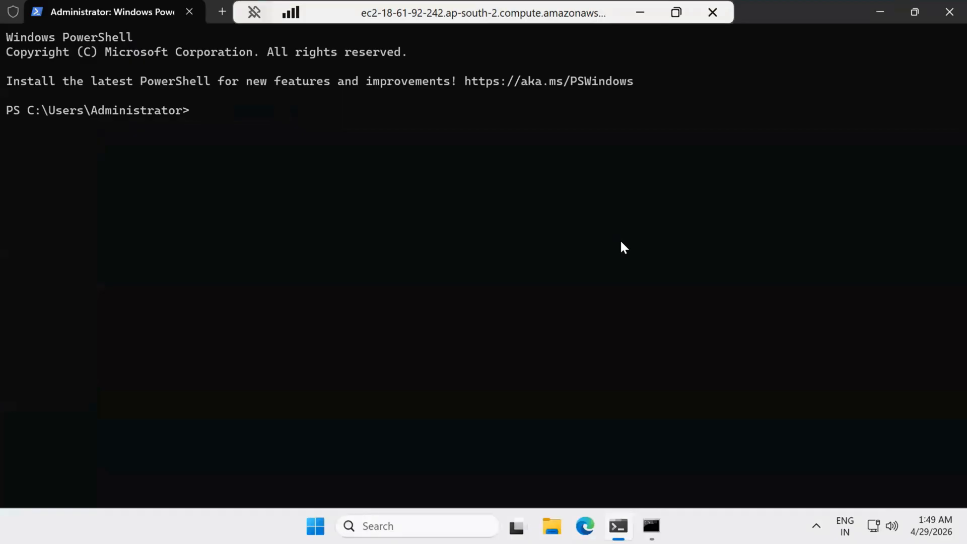
text(ipconfig)
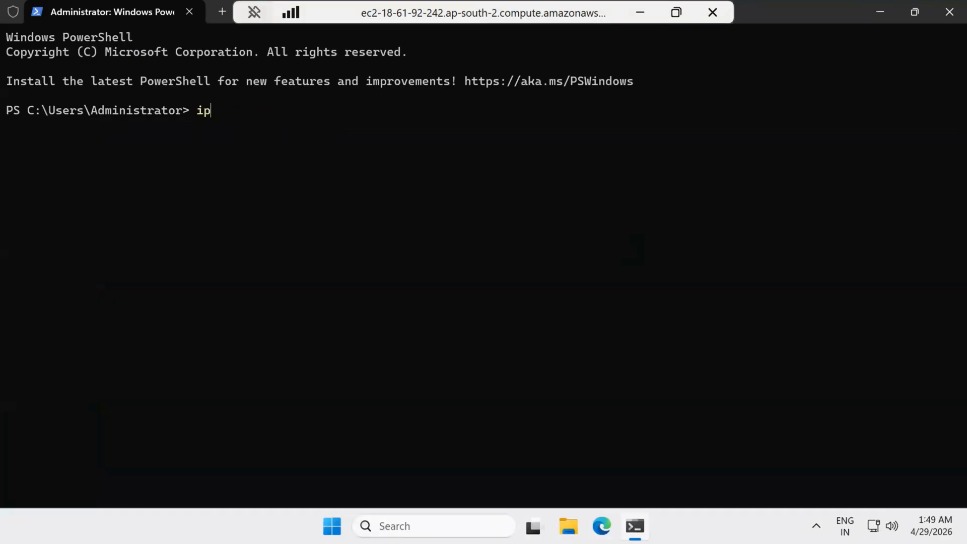
key(Return)
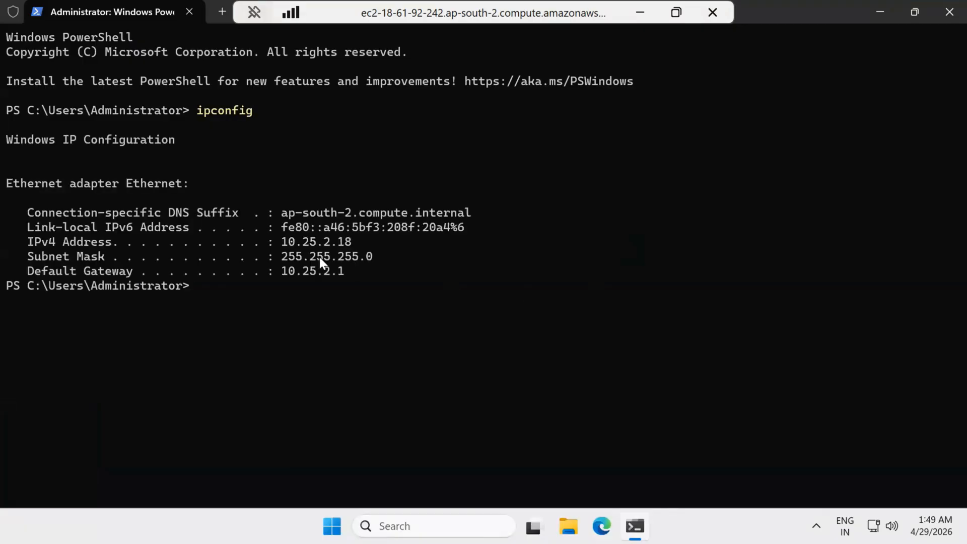
drag(284, 244, 351, 251)
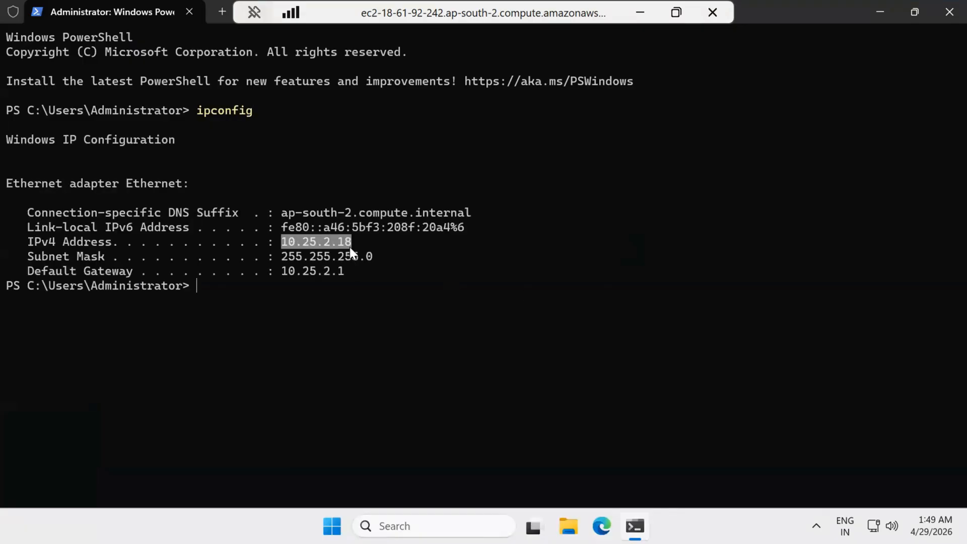
click(333, 327)
Step: Run ipconfig /all and note DNS server 10.25.0.2 and IPv4 address 10.25.2.18
key(Up)
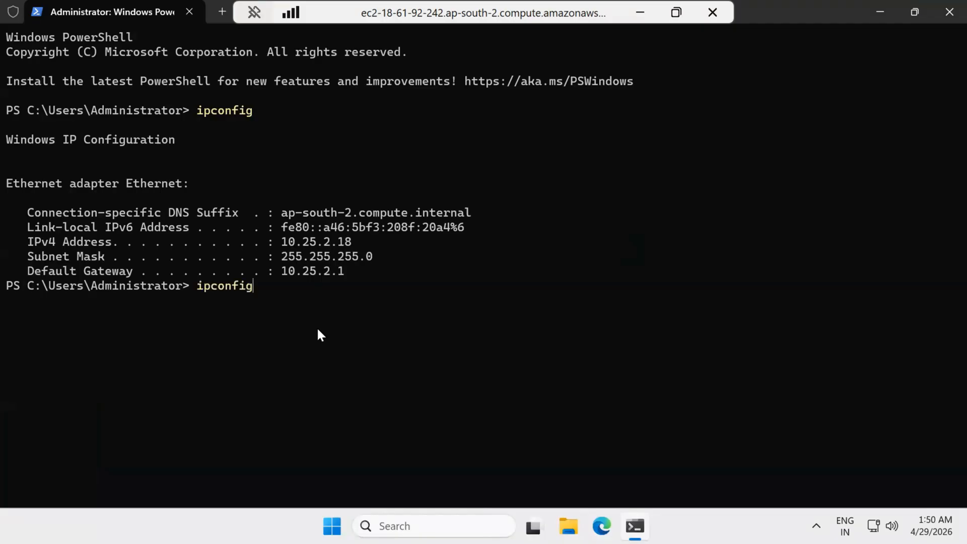
text(/all)
key(Return)
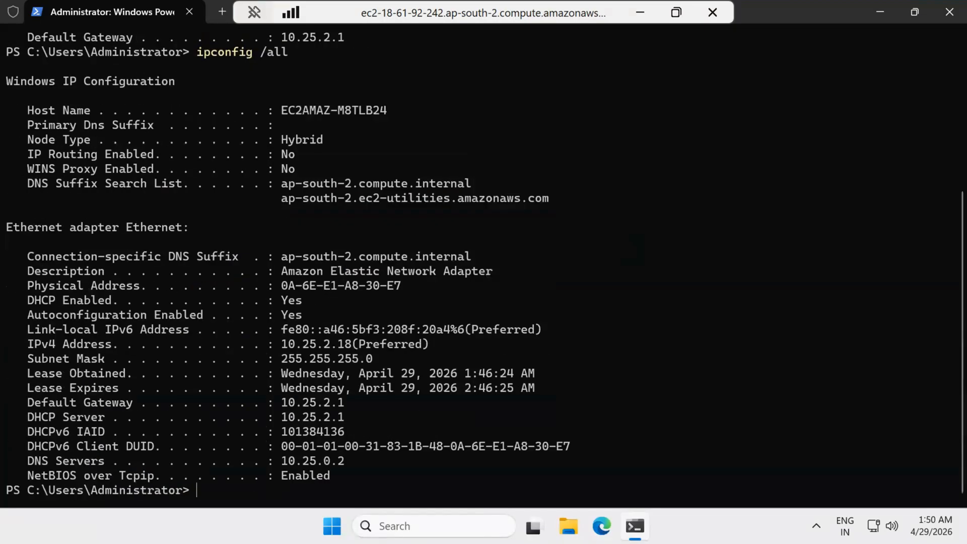
drag(280, 463, 339, 461)
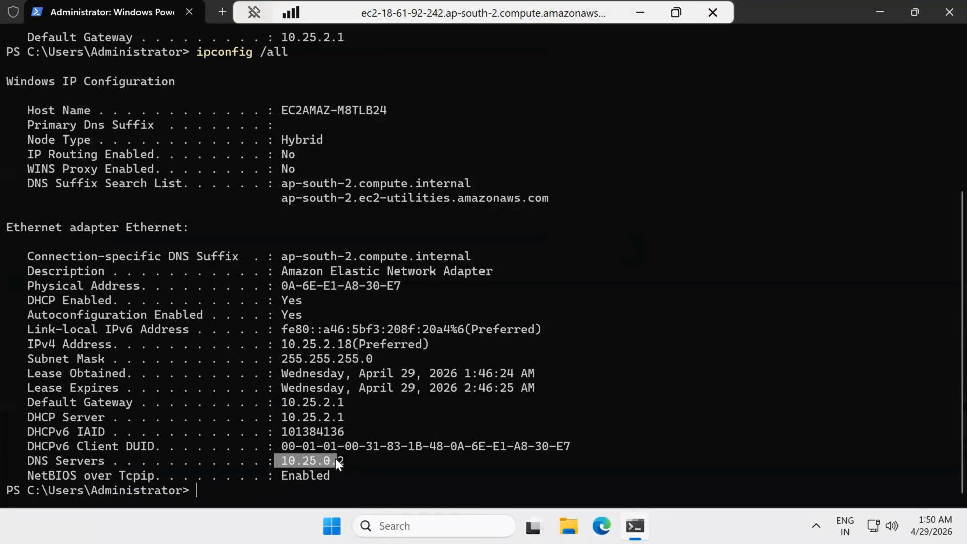
click(401, 473)
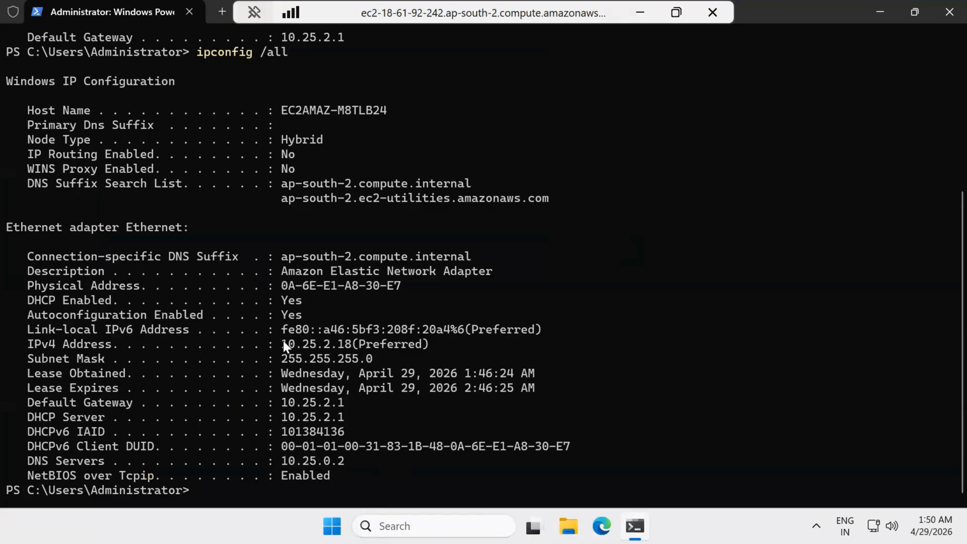
drag(281, 344, 355, 347)
key(ctrl+c)
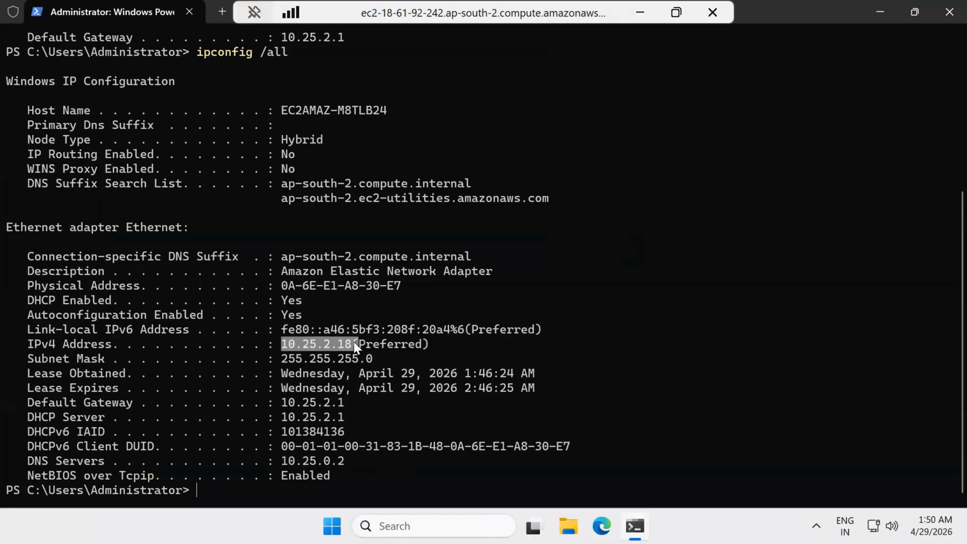
click(453, 394)
Step: Run lusrmgr.msc to open Local Users and Groups
text(lusrmge)
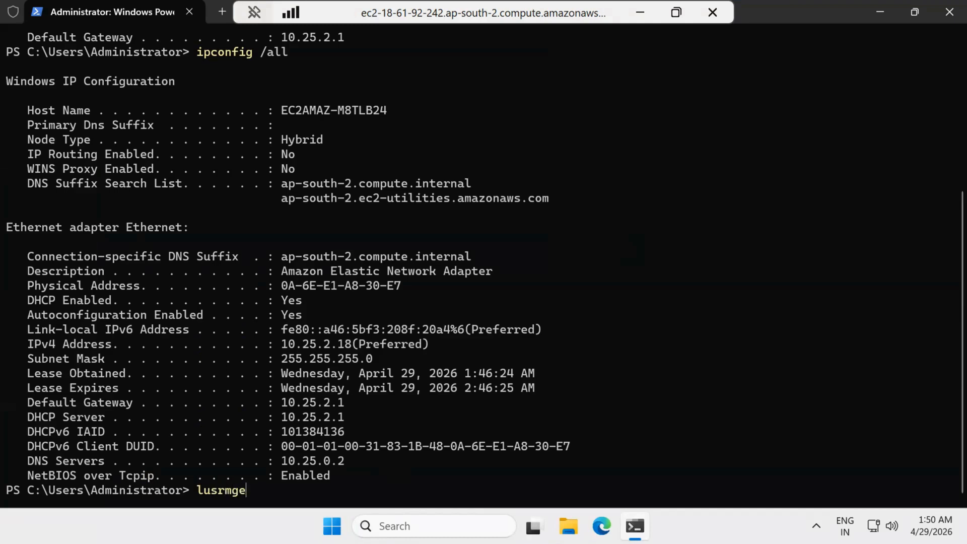
key(BackSpace)
text(r.msc)
key(Return)
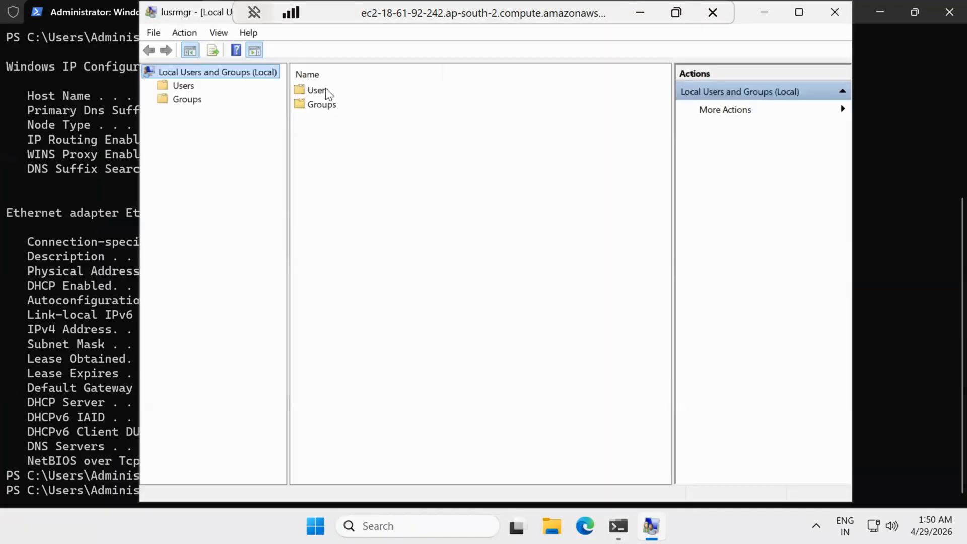
Step: Set and confirm a new password for the local Administrator account, then close the console
double_click(326, 88)
right_click(325, 91)
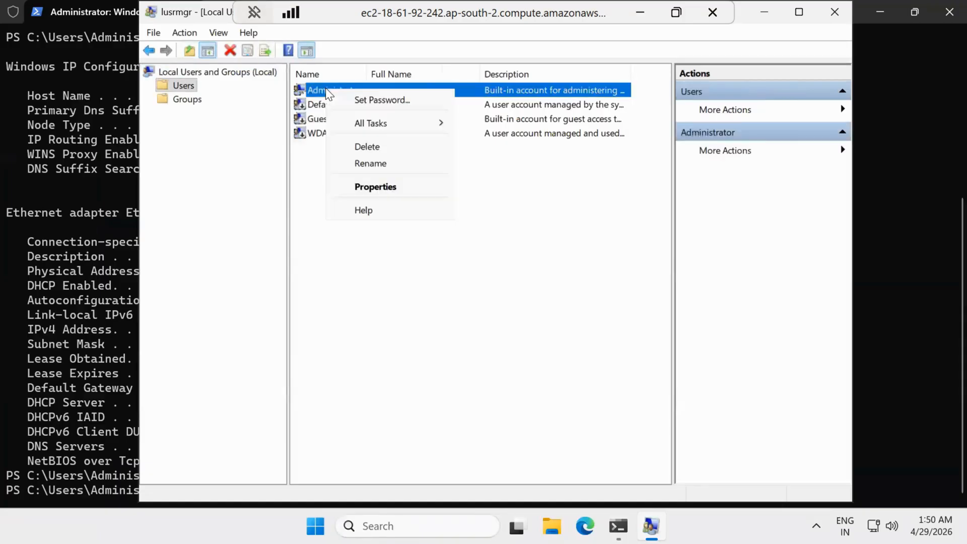
click(388, 99)
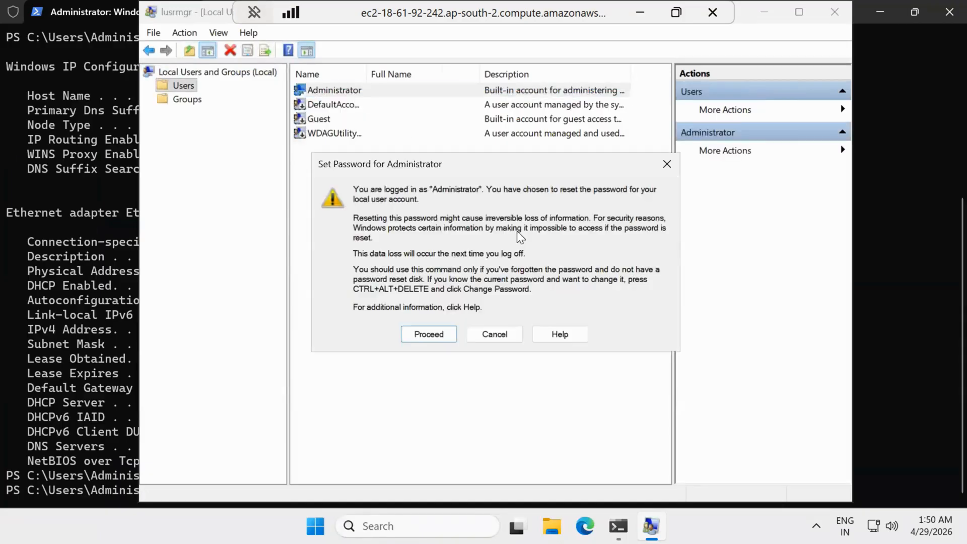
click(428, 335)
text(*********)
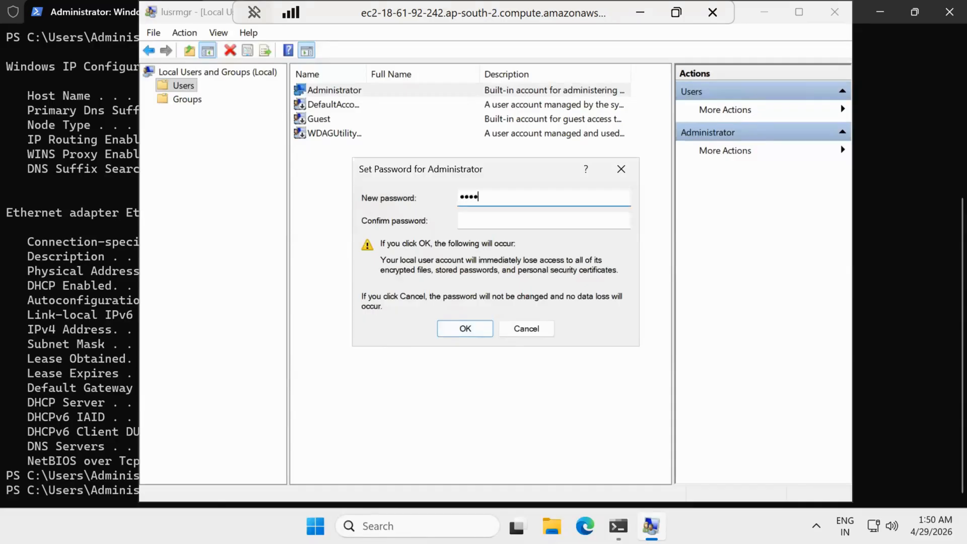
key(Tab)
text(*********)
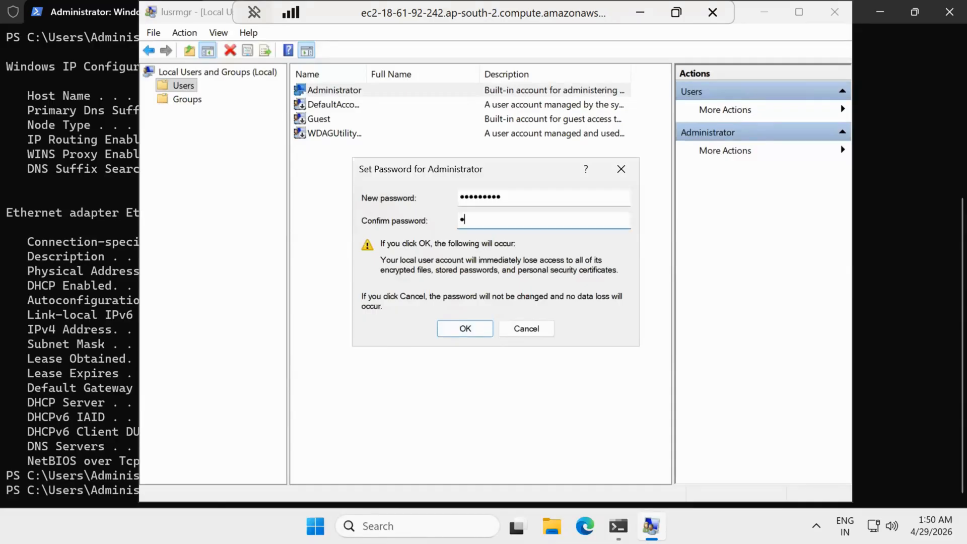
key(Return)
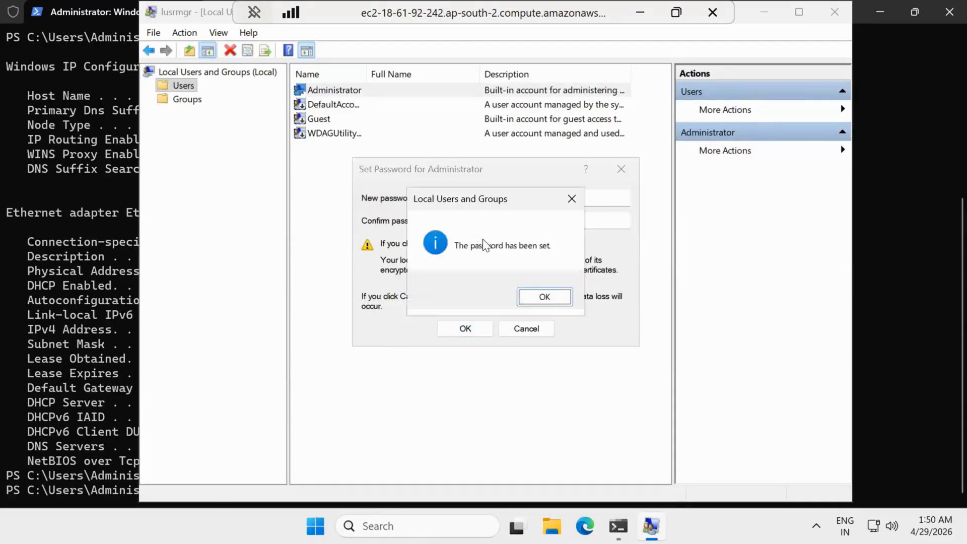
click(544, 296)
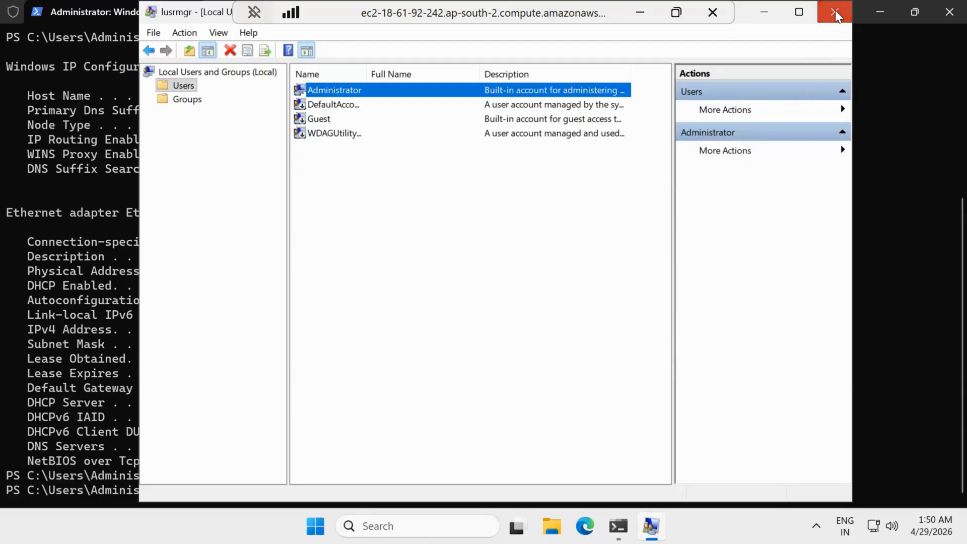
click(835, 11)
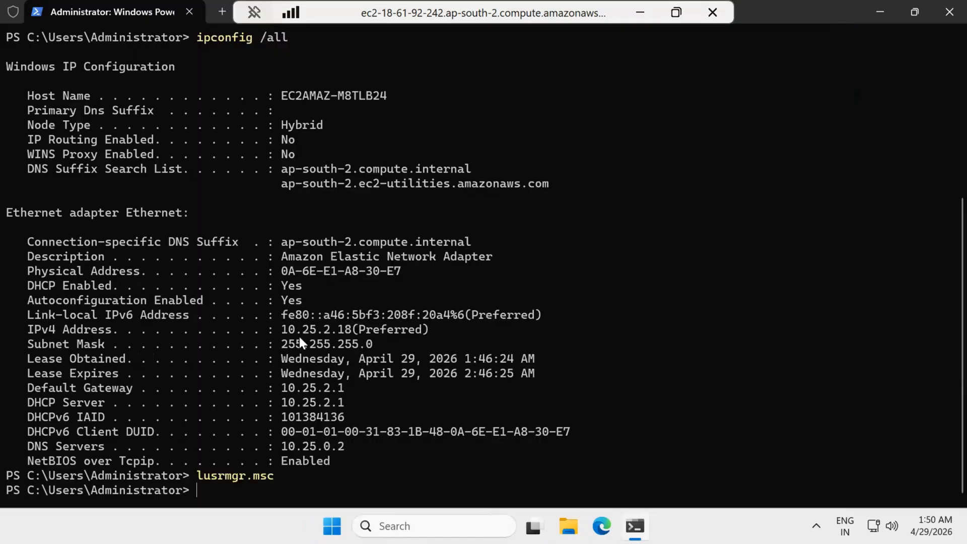
Step: Run ncpa.cpl and open the Ethernet adapter's properties
click(349, 329)
text(ncpa,cp)
key(BackSpace)
key(BackSpace)
key(BackSpace)
text(.cpl)
key(Return)
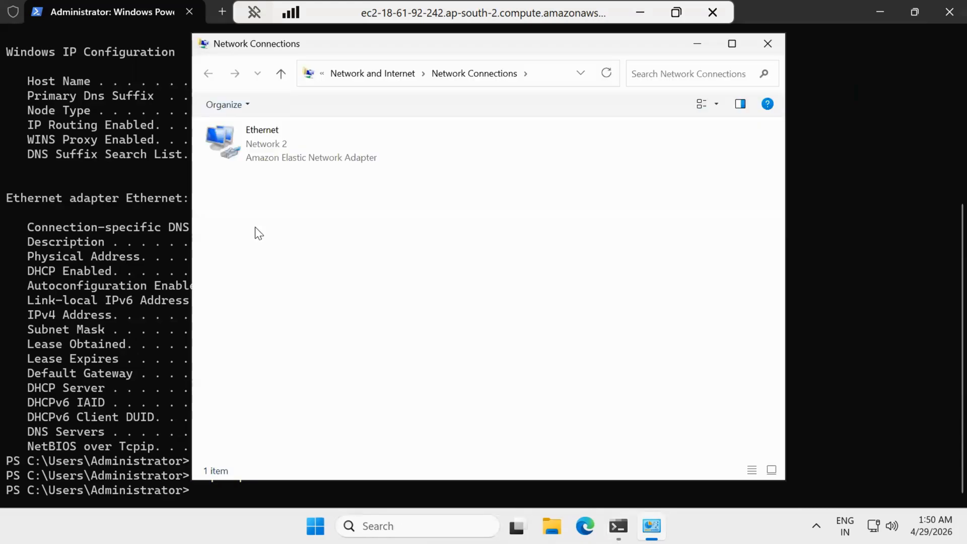
click(308, 160)
right_click(309, 160)
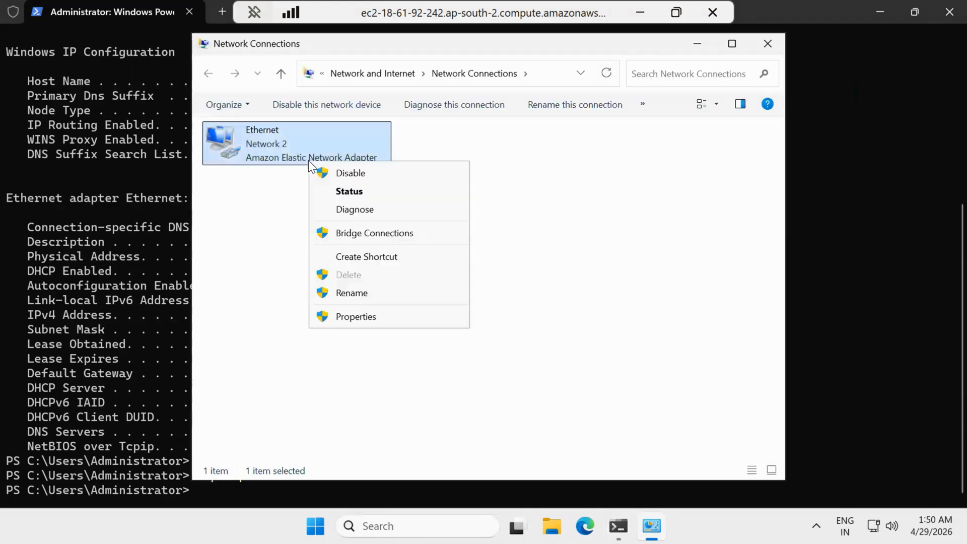
click(367, 309)
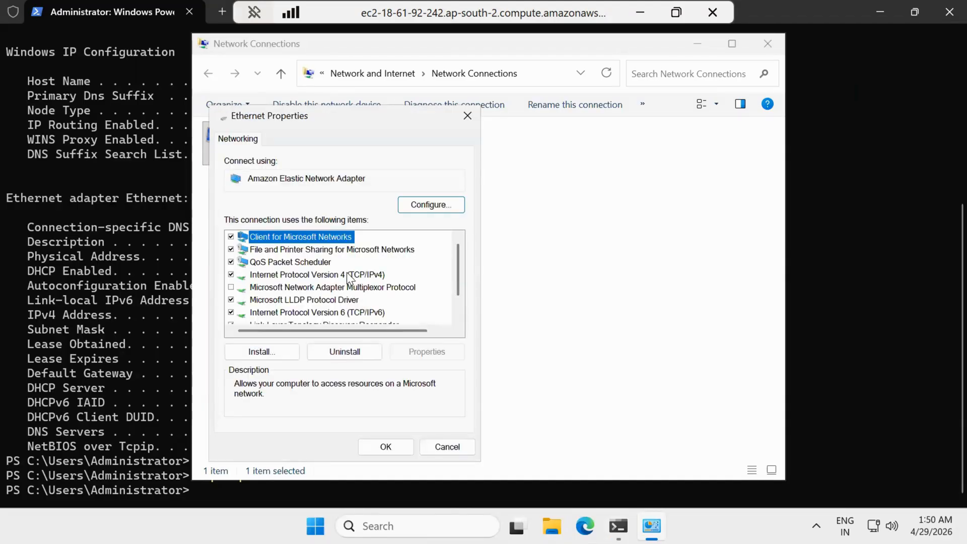
Step: Set the IPv4 DNS servers to 10.25.2.18 (preferred) and 10.25.0.2 (alternate)
click(346, 275)
click(419, 346)
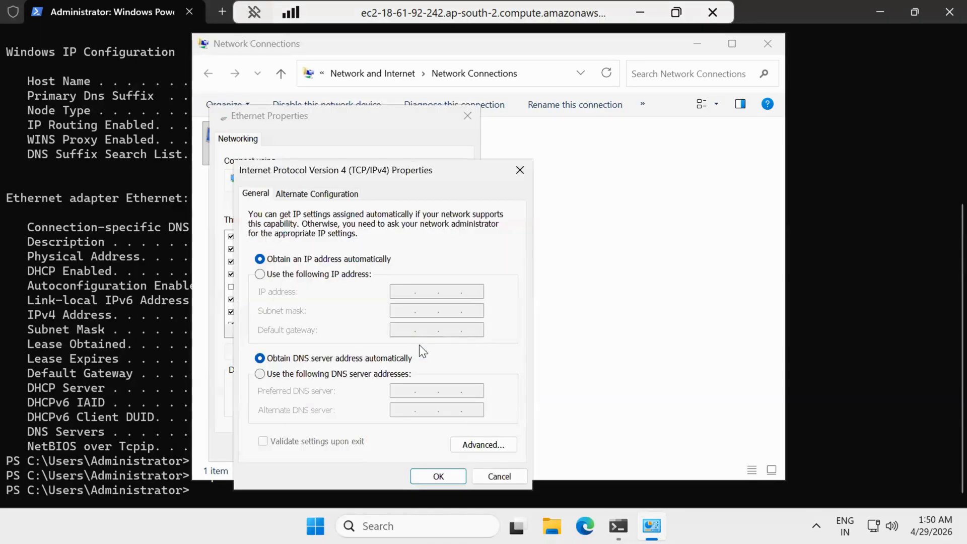
click(335, 374)
key(ctrl+v)
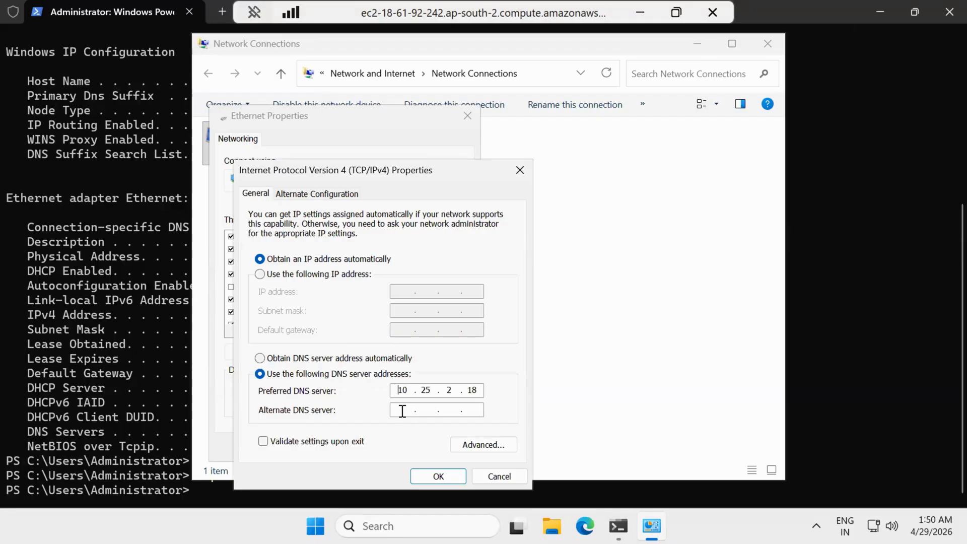
click(403, 411)
text(10.25.0.)
click(98, 368)
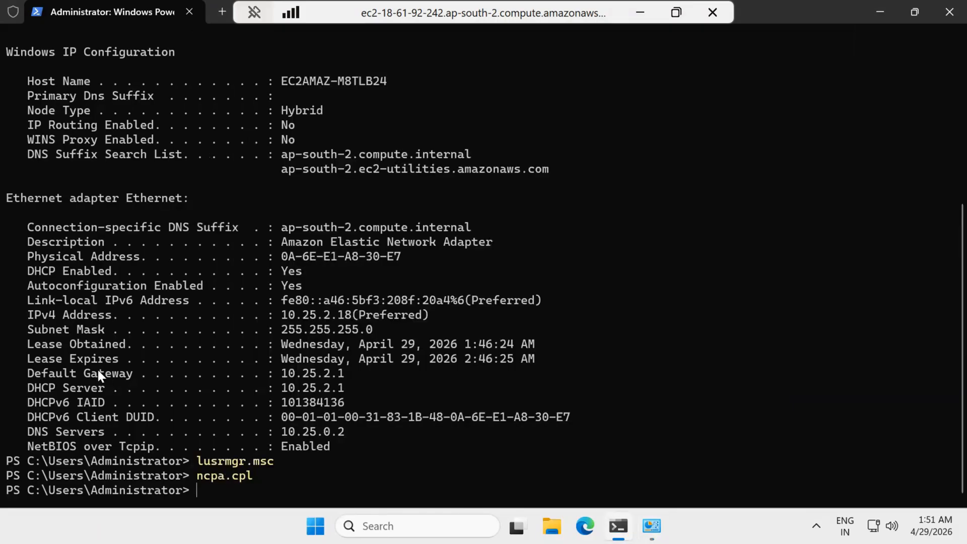
key(alt+Tab)
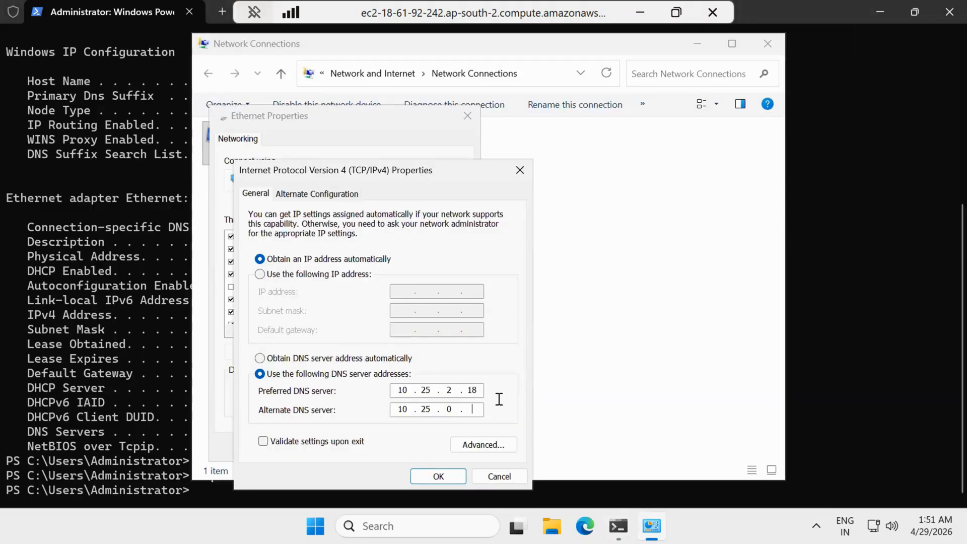
text(2)
click(437, 477)
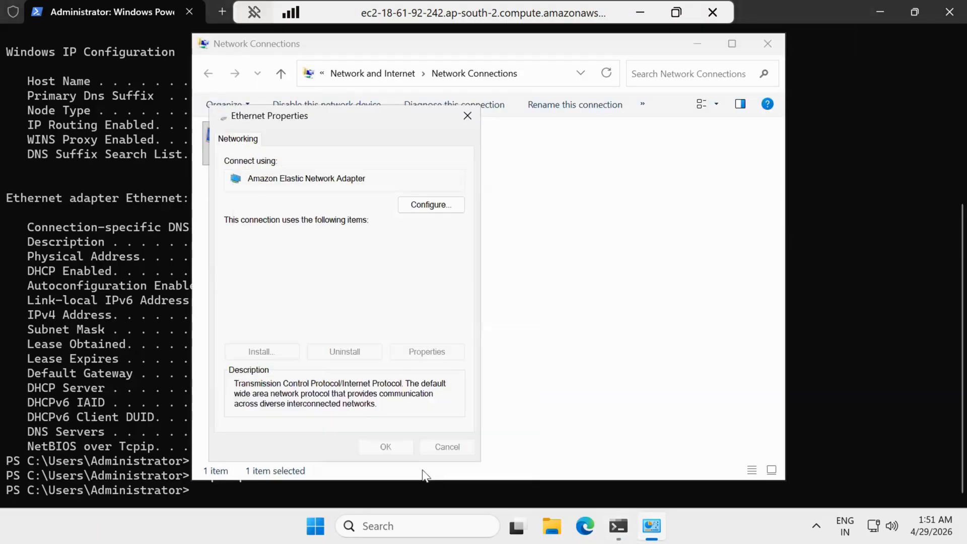
Step: Close the Ethernet properties, Network Connections and the PowerShell terminal
click(385, 445)
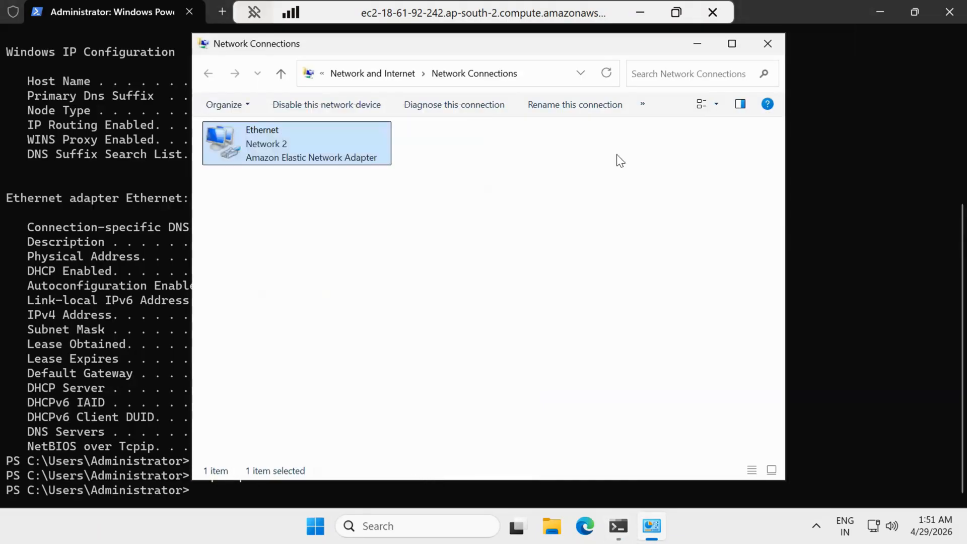
click(768, 43)
click(950, 12)
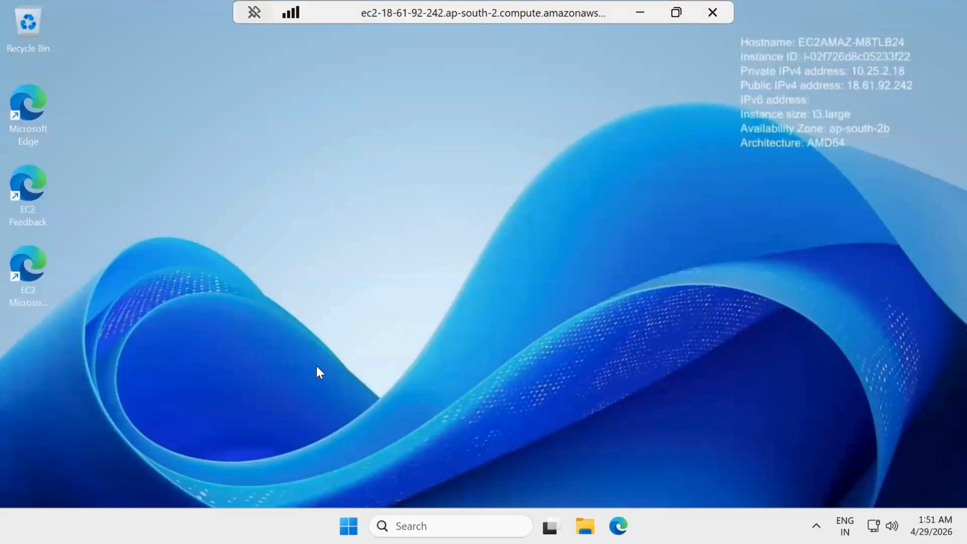
key(super)
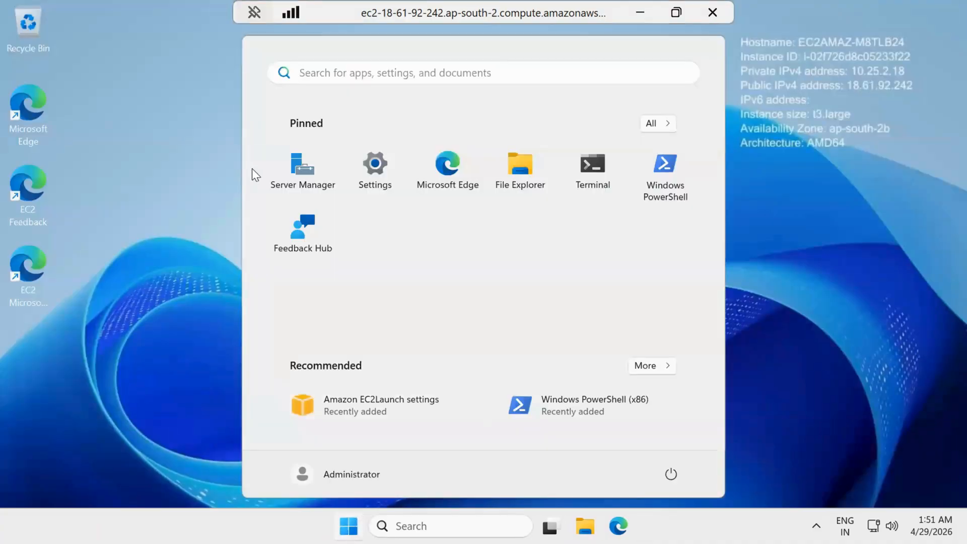
Step: Launch Server Manager and stop the Azure Arc promotion from showing again
click(303, 176)
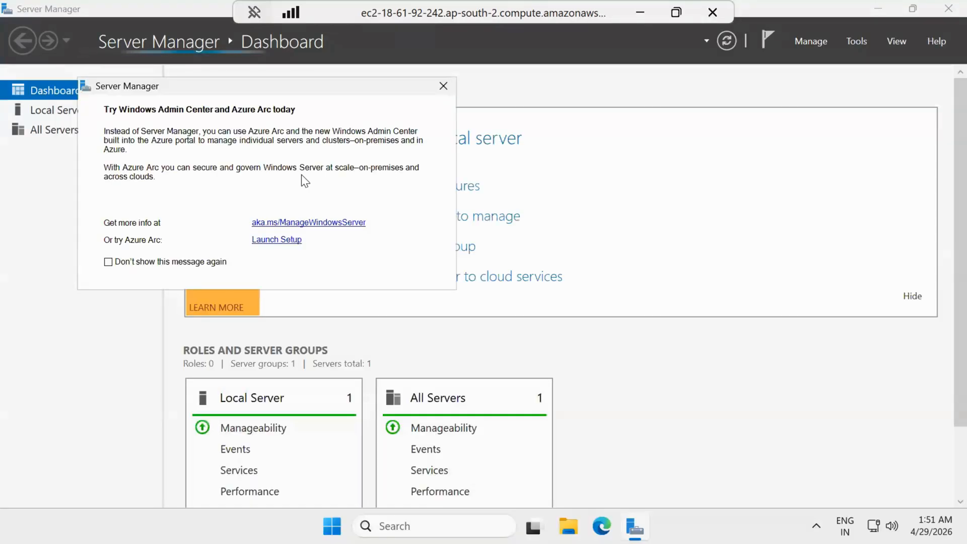
click(162, 261)
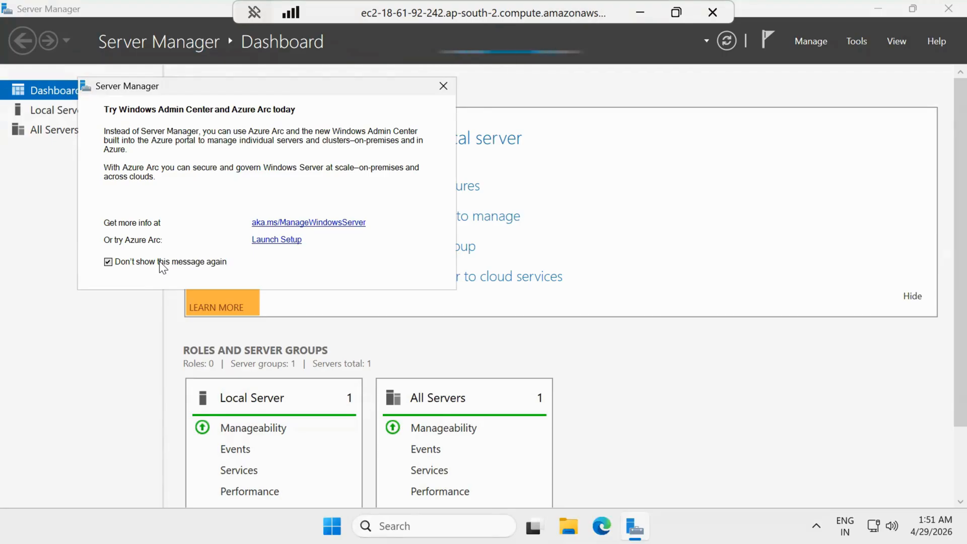
click(443, 87)
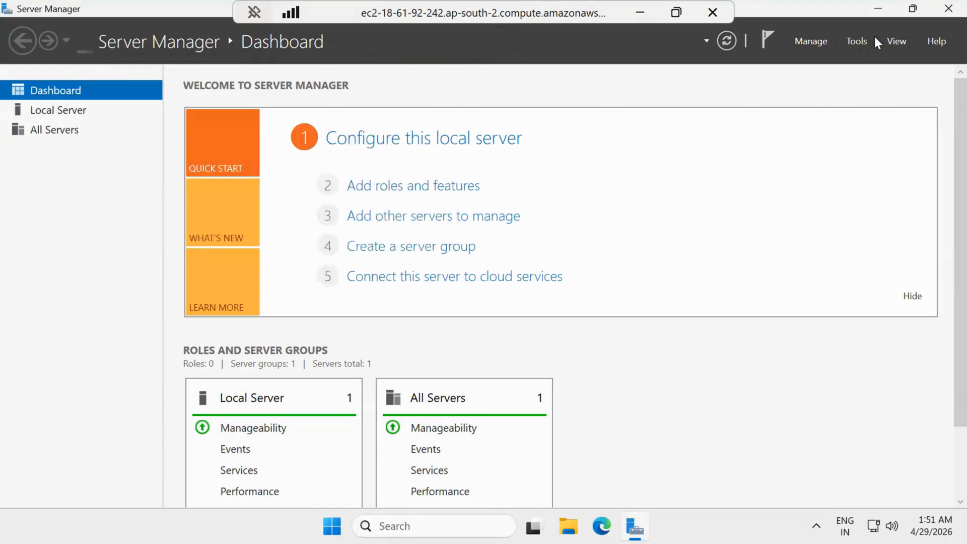
click(815, 43)
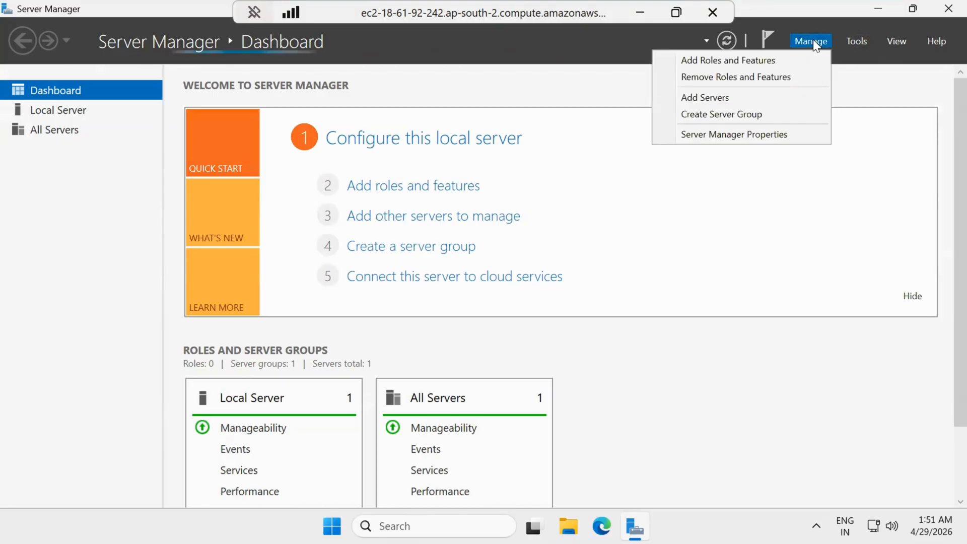
click(791, 70)
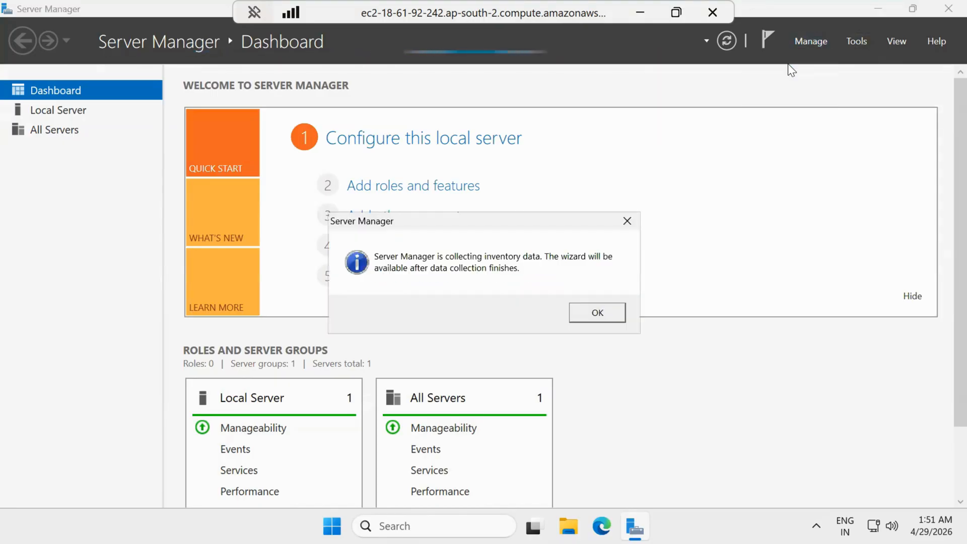
click(600, 320)
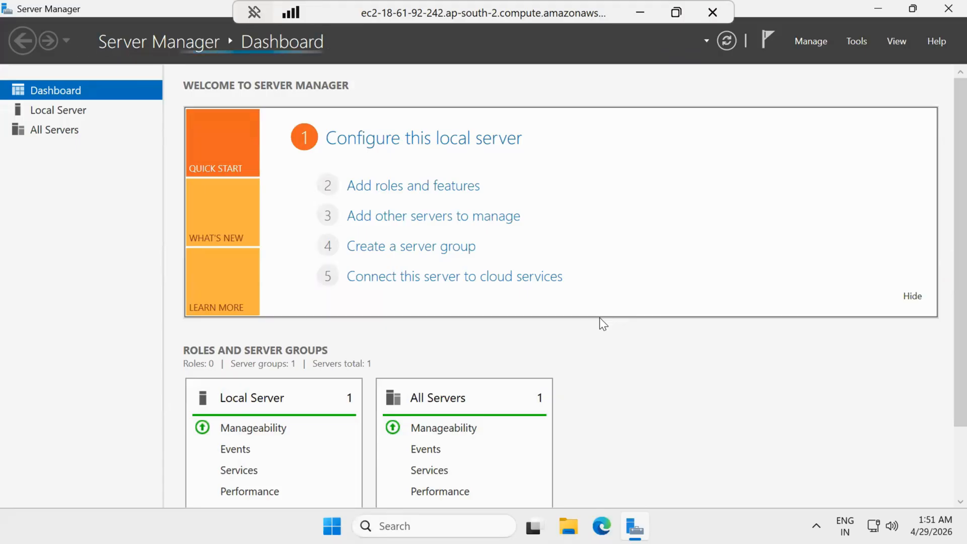
click(812, 41)
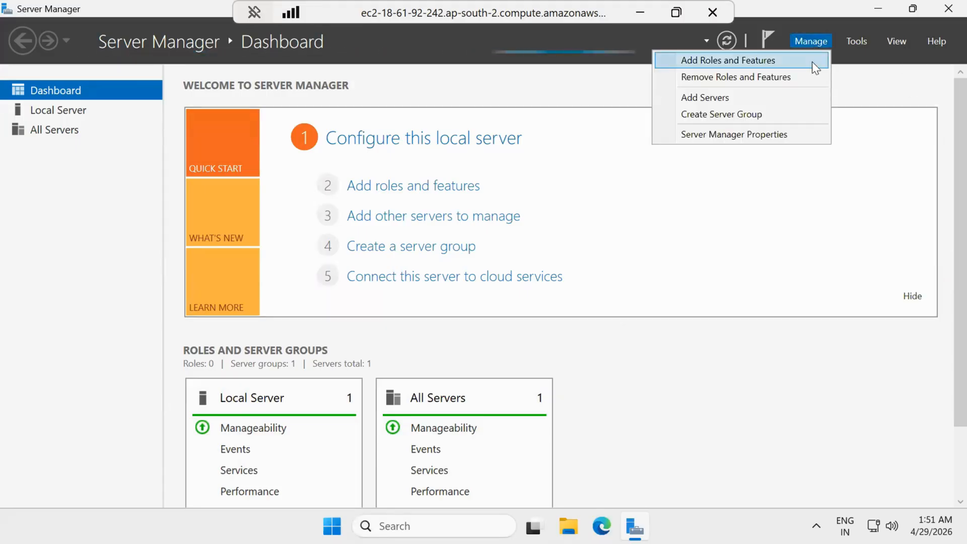
click(808, 62)
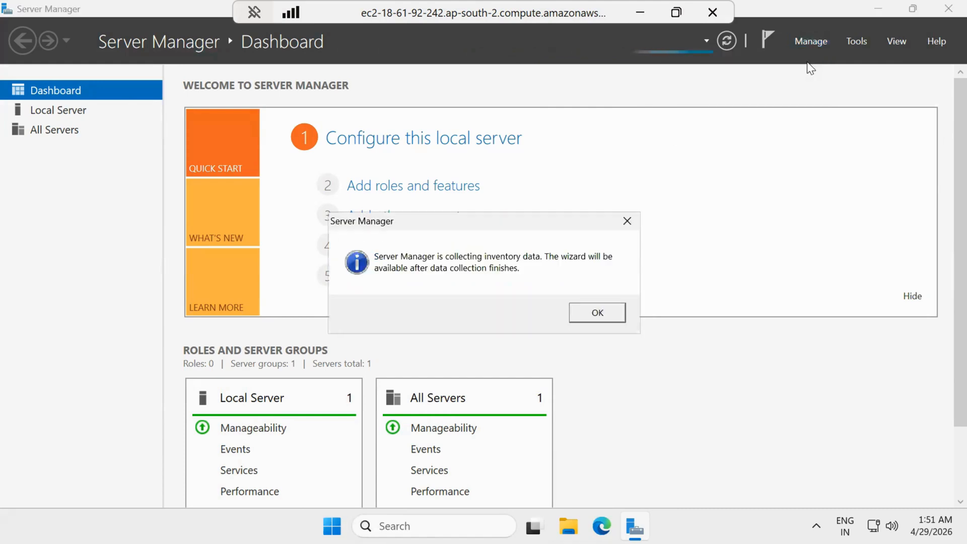
click(611, 321)
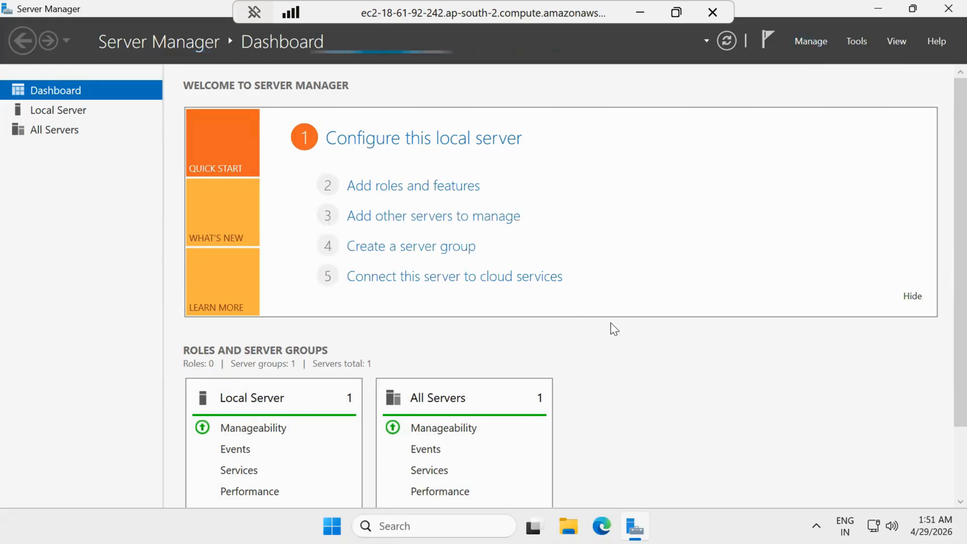
key(super+r)
text(sysdm)
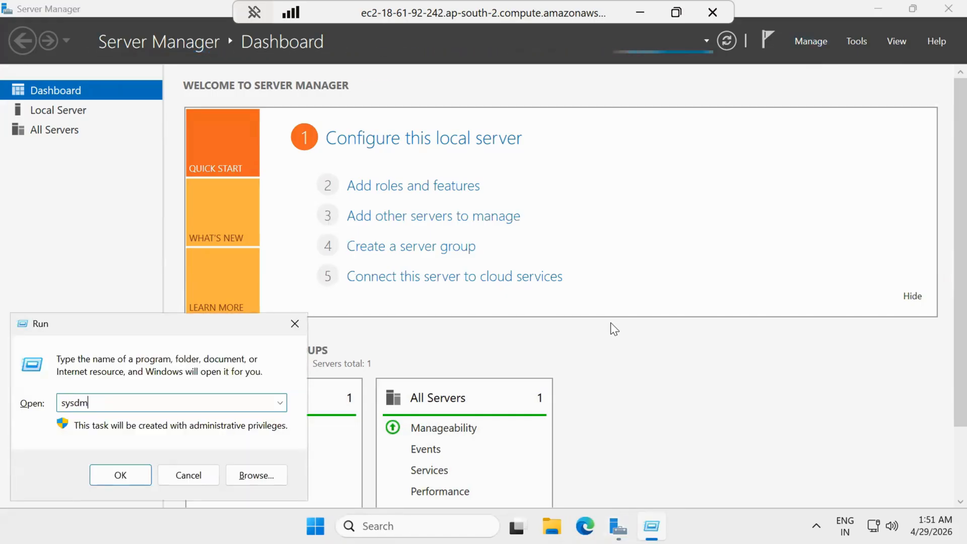
text(.cpl)
Step: Confirm in System Properties that the computer is in WORKGROUP, then start Add Roles and Features
key(Return)
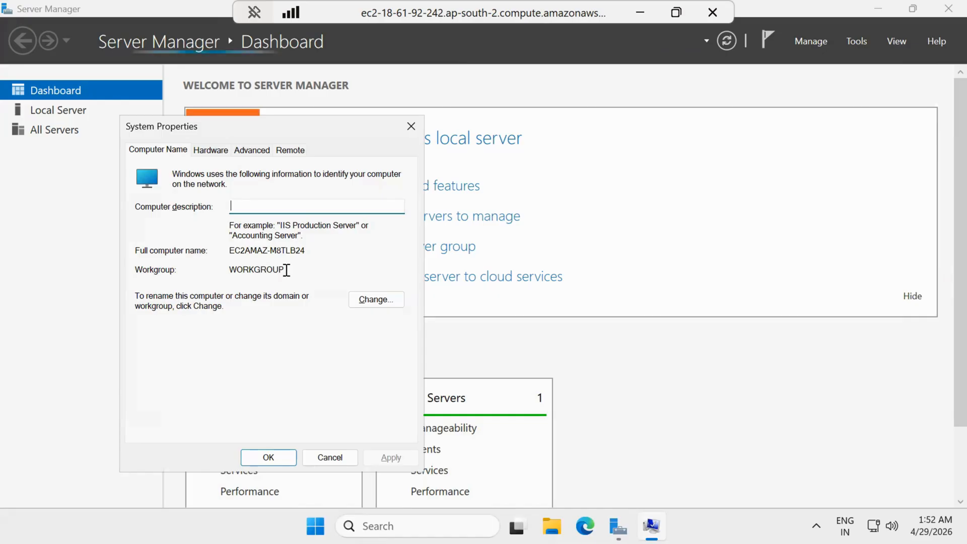
click(285, 269)
double_click(268, 269)
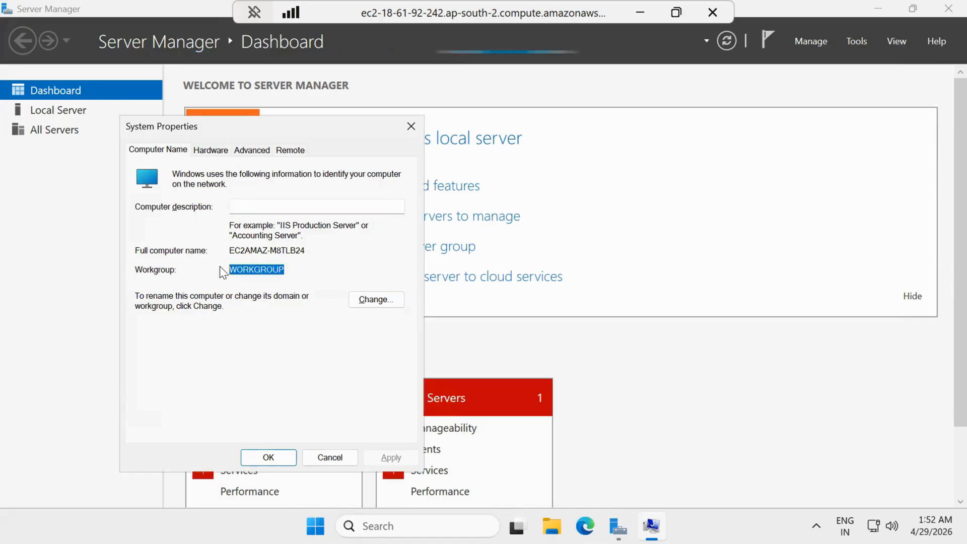
click(412, 126)
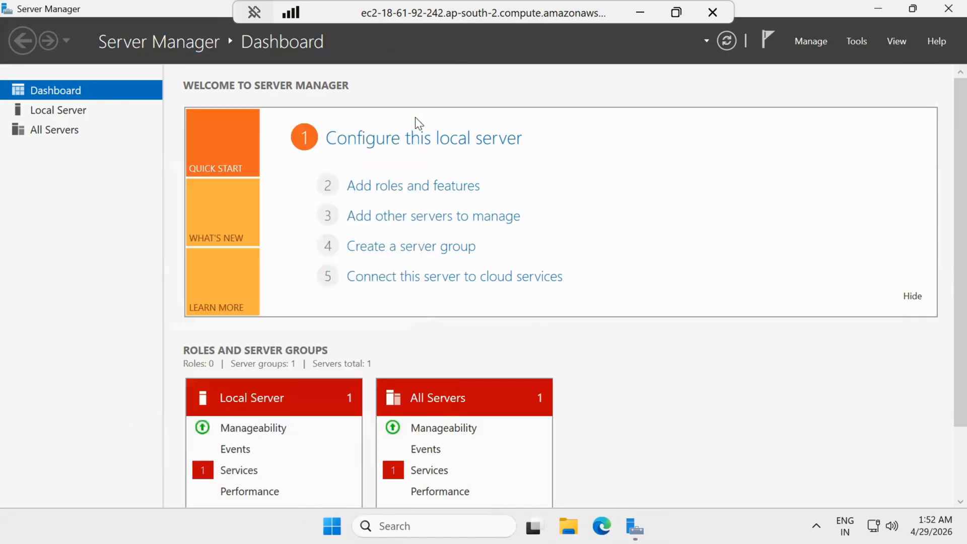
click(437, 187)
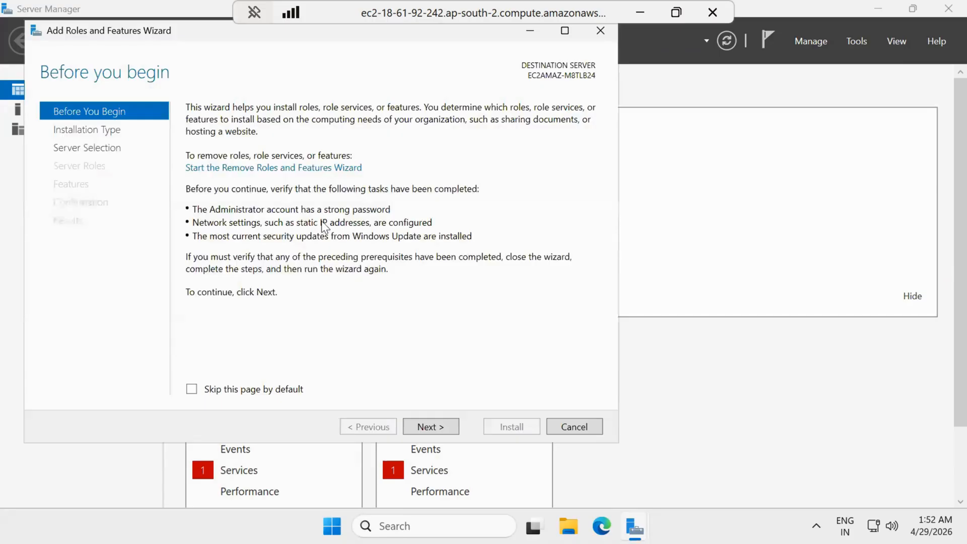
Step: Rerun Add Roles and Features as role-based installation to Server Selection, then minimise the RDP session
click(601, 30)
click(807, 40)
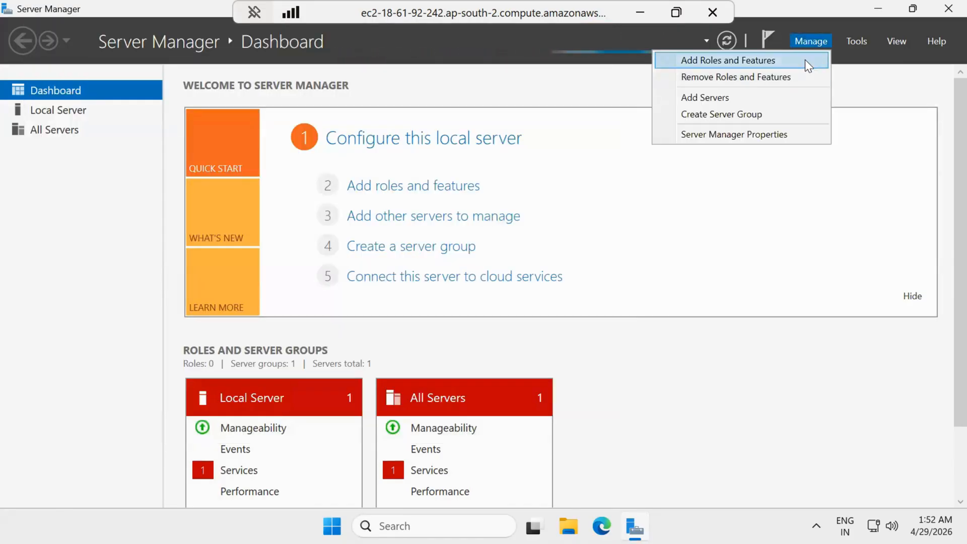
click(805, 61)
click(464, 446)
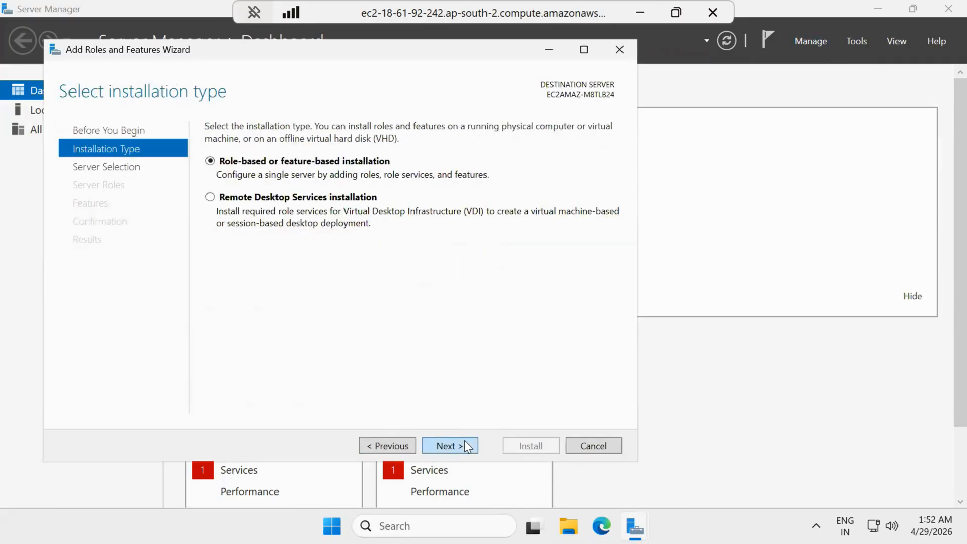
click(465, 445)
click(465, 444)
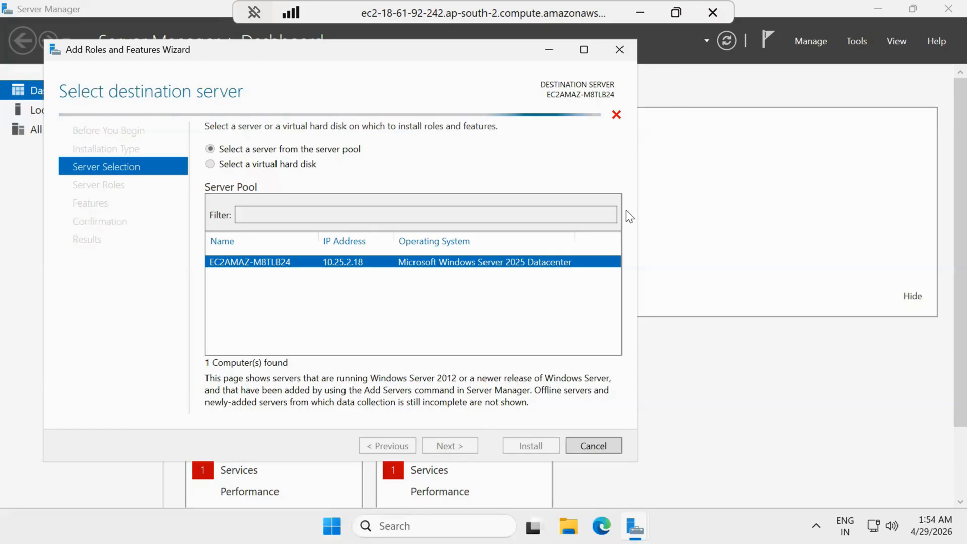
click(641, 15)
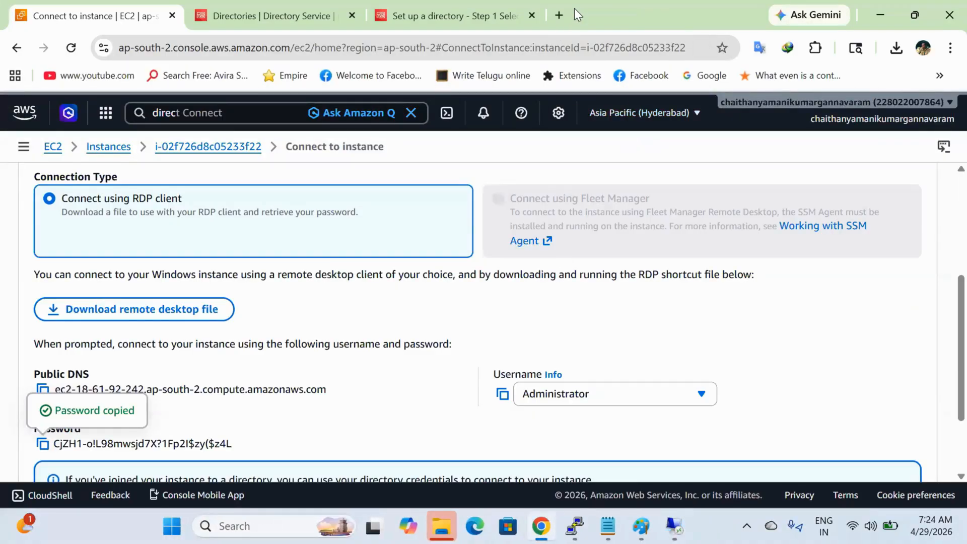
Step: Open the Azure portal's resource groups and select AZB1-DEMO-HUB-RG and AZB1-SP1-RG
click(559, 15)
text(az)
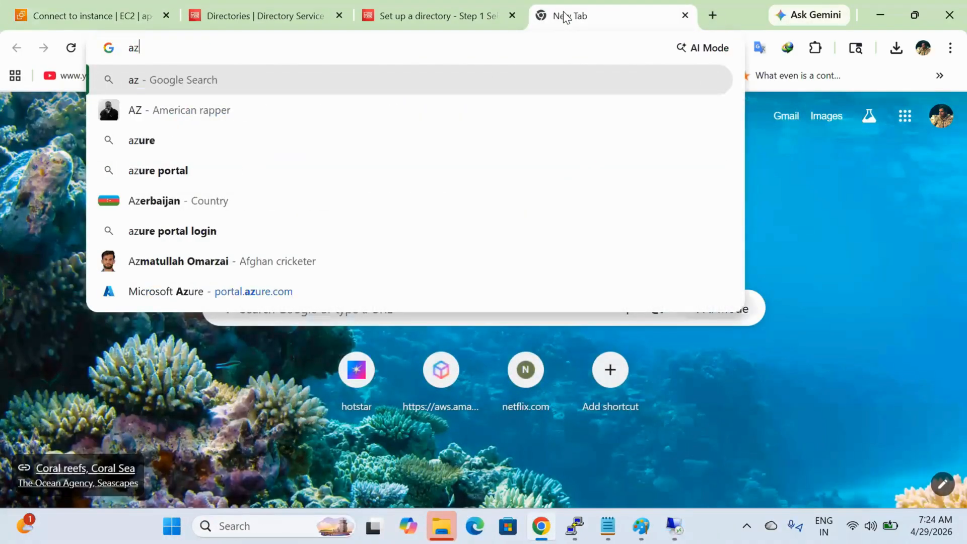
key(Escape)
text(por)
key(Return)
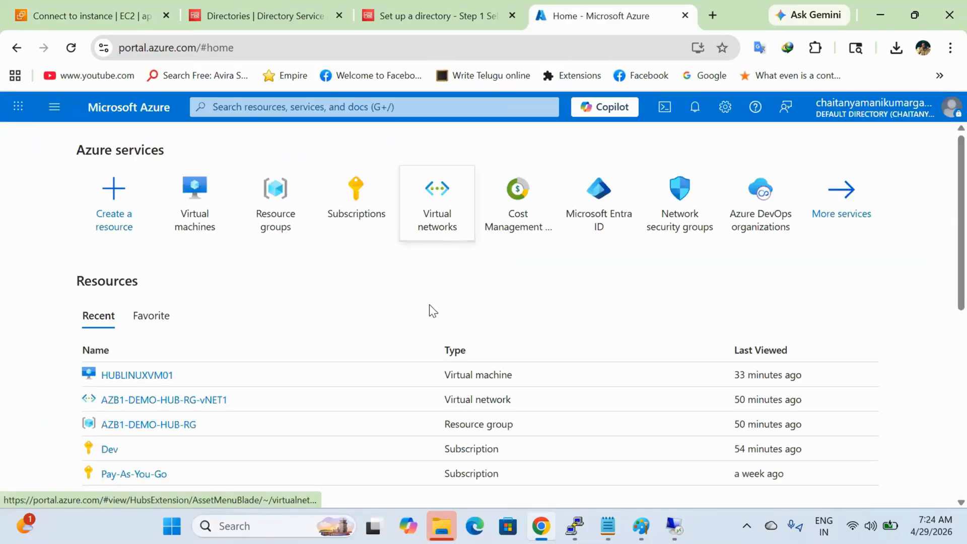
click(267, 233)
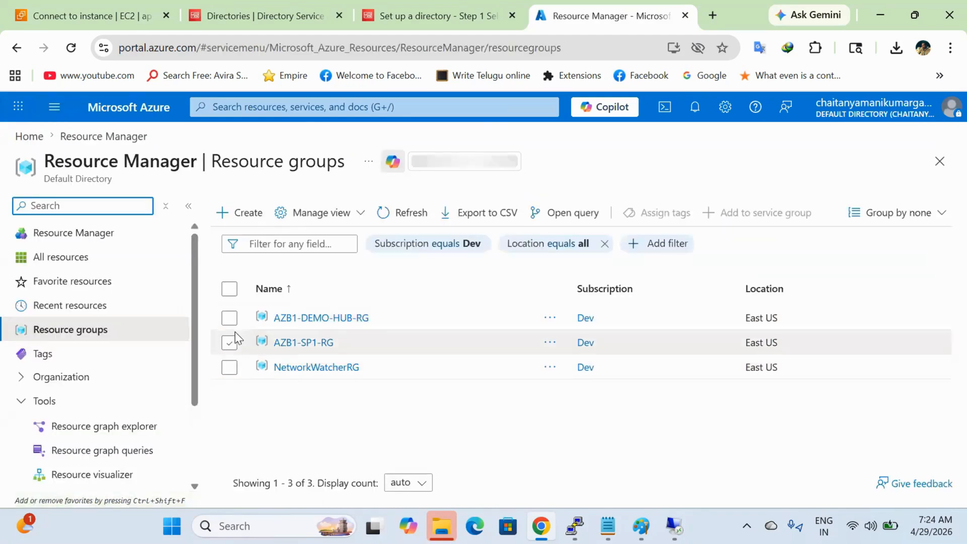
click(234, 323)
click(230, 343)
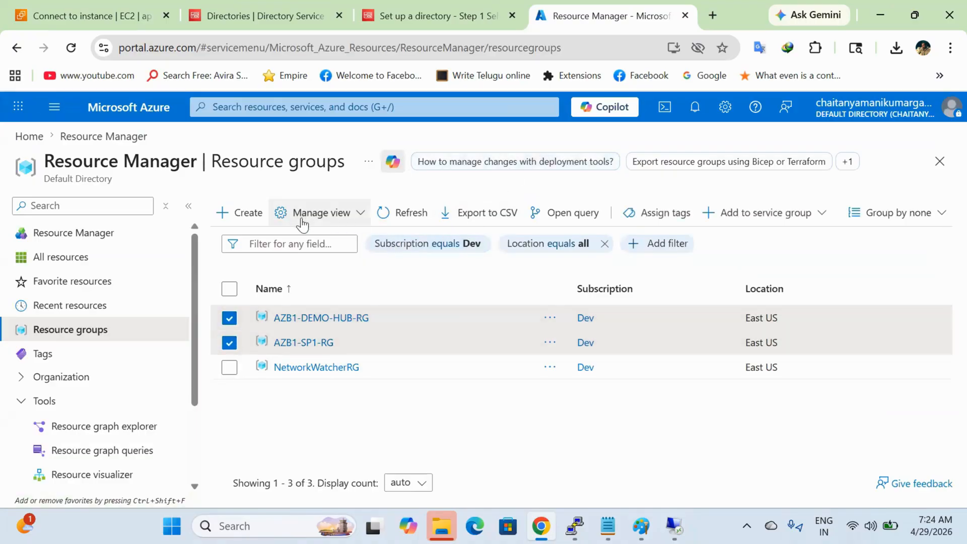
Step: Delete the AZB1-SP1-RG resource group, confirming with its pasted name
click(324, 342)
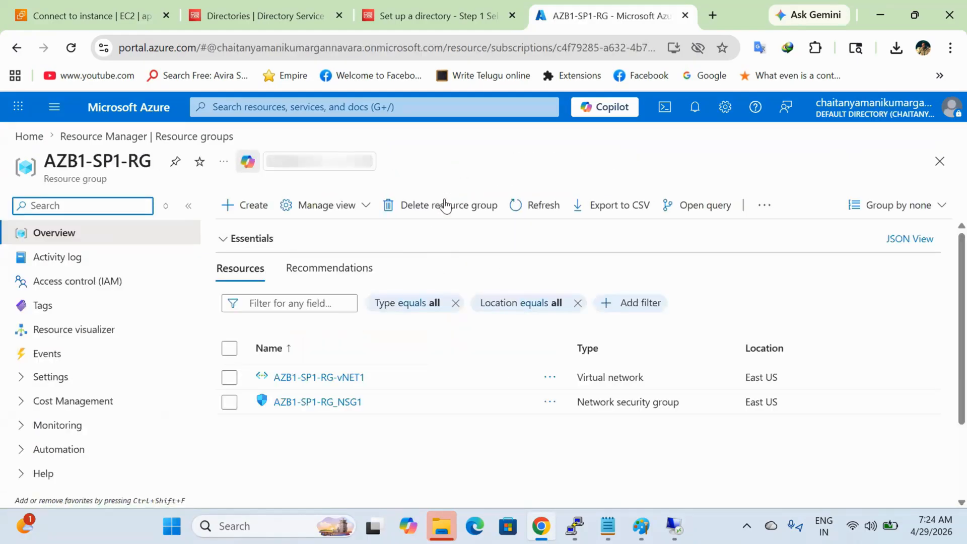
click(445, 206)
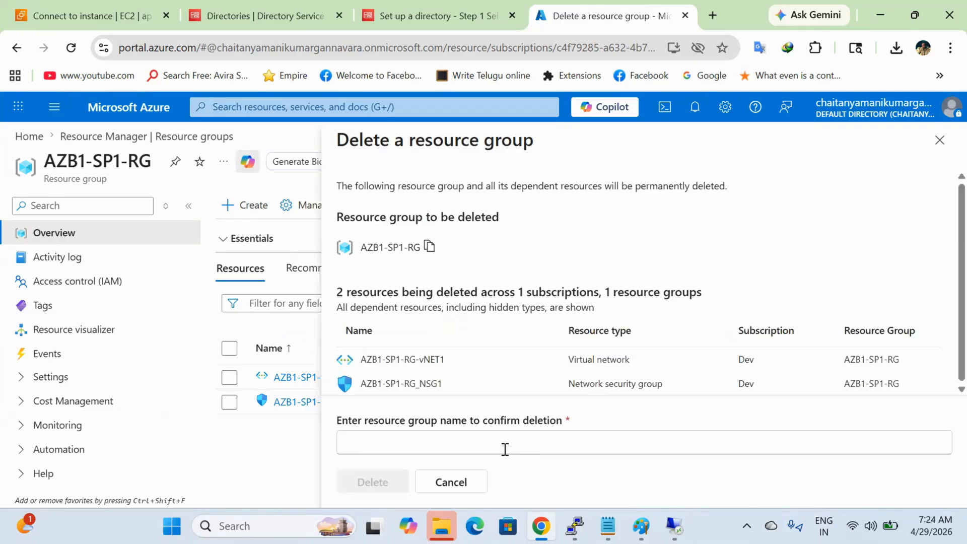
click(429, 248)
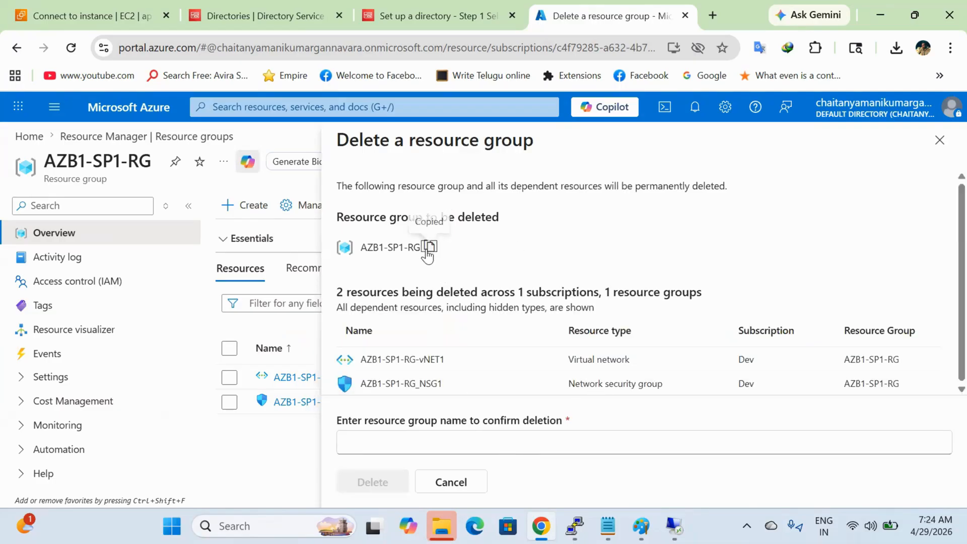
click(417, 436)
key(ctrl+v)
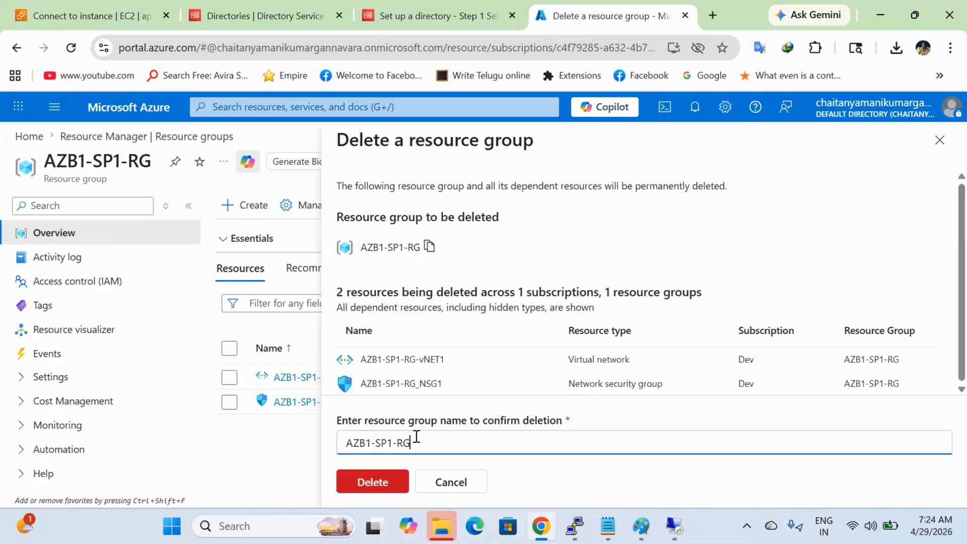
click(386, 483)
click(634, 392)
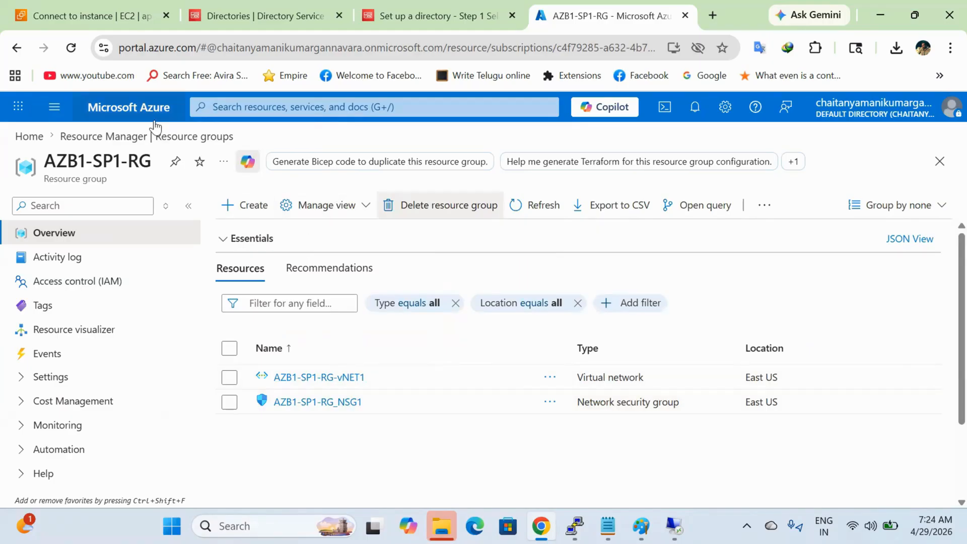
Step: Delete the AZB1-DEMO-HUB-RG resource group, then open the Microsoft Entra directory overview
click(37, 143)
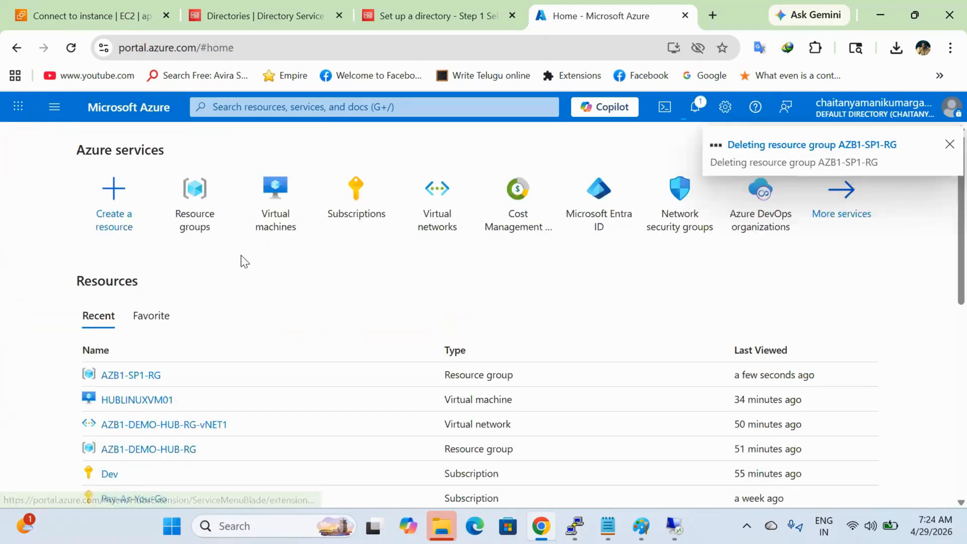
click(204, 240)
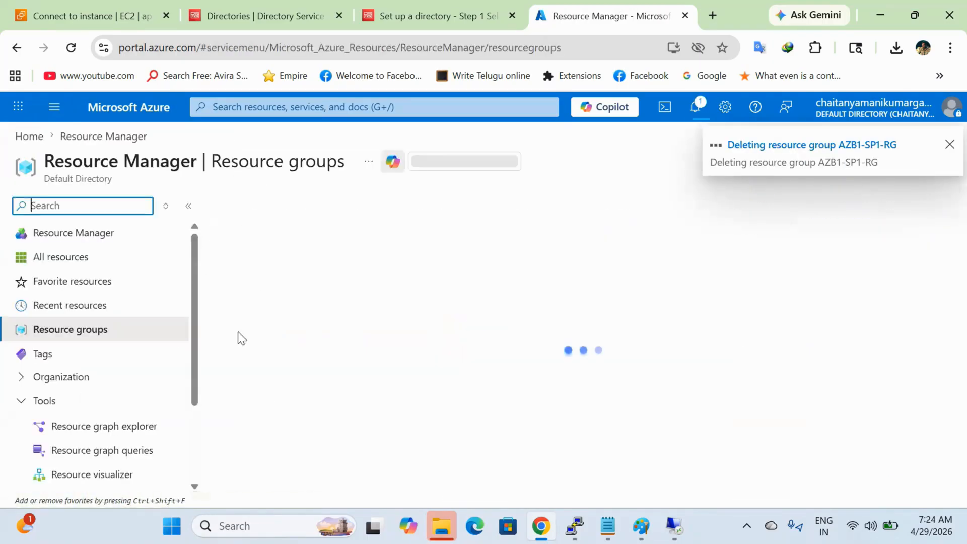
click(313, 318)
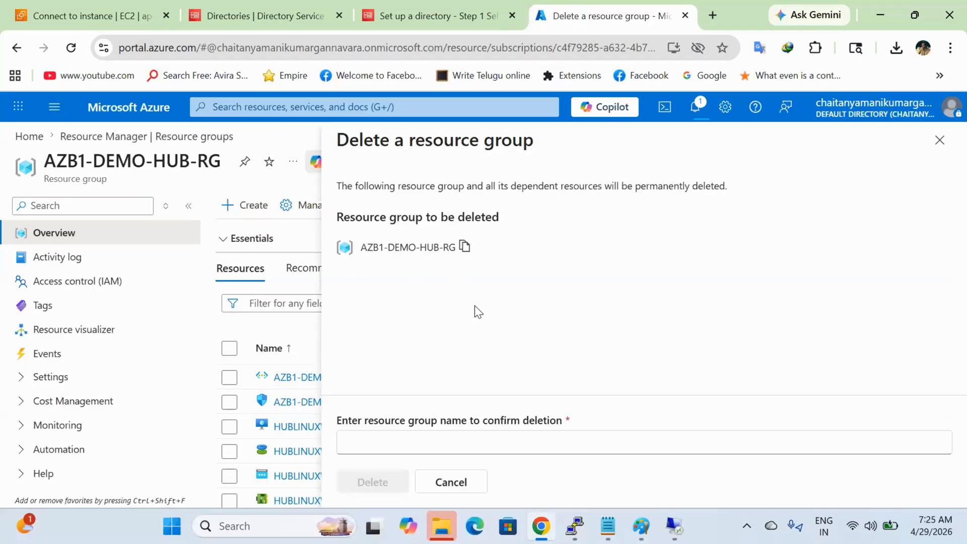
click(465, 249)
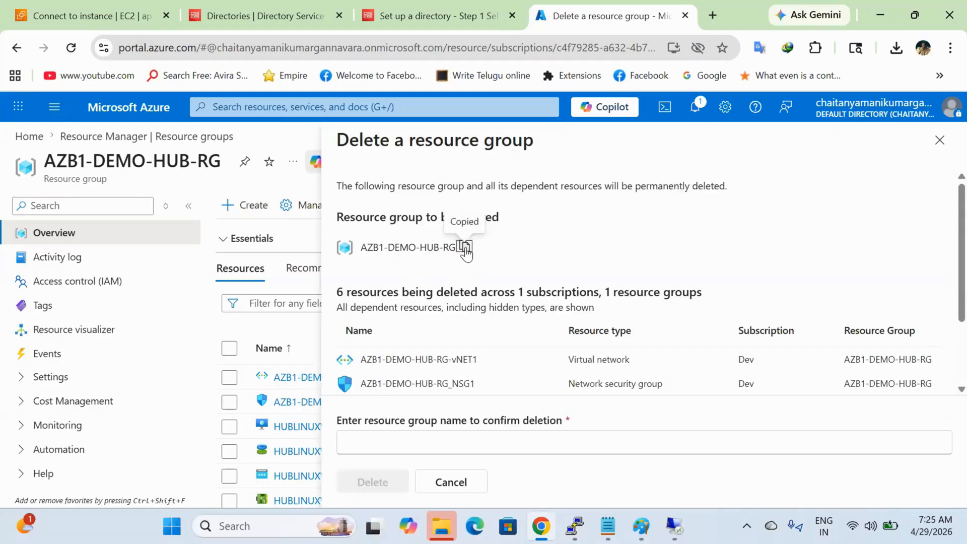
click(446, 448)
key(ctrl+v)
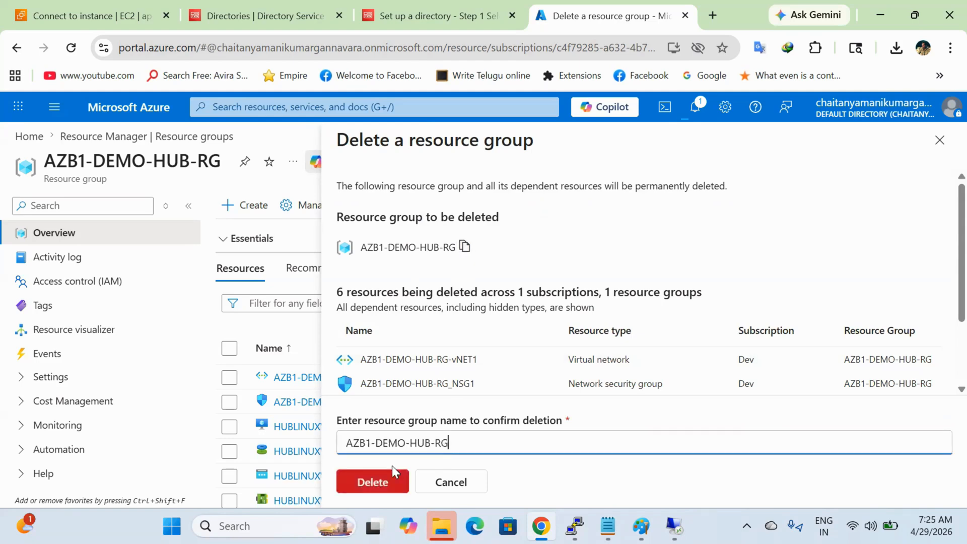
click(378, 480)
click(635, 393)
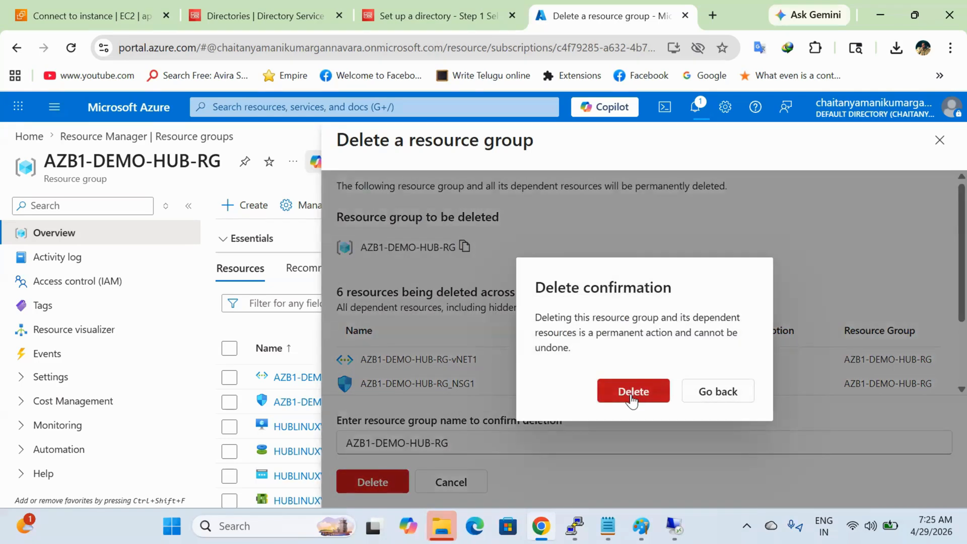
click(262, 109)
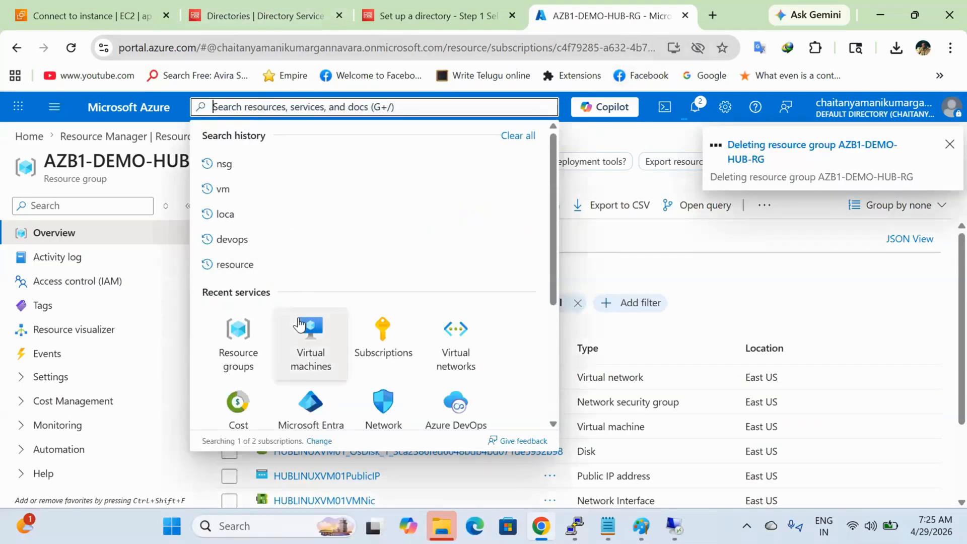
click(312, 403)
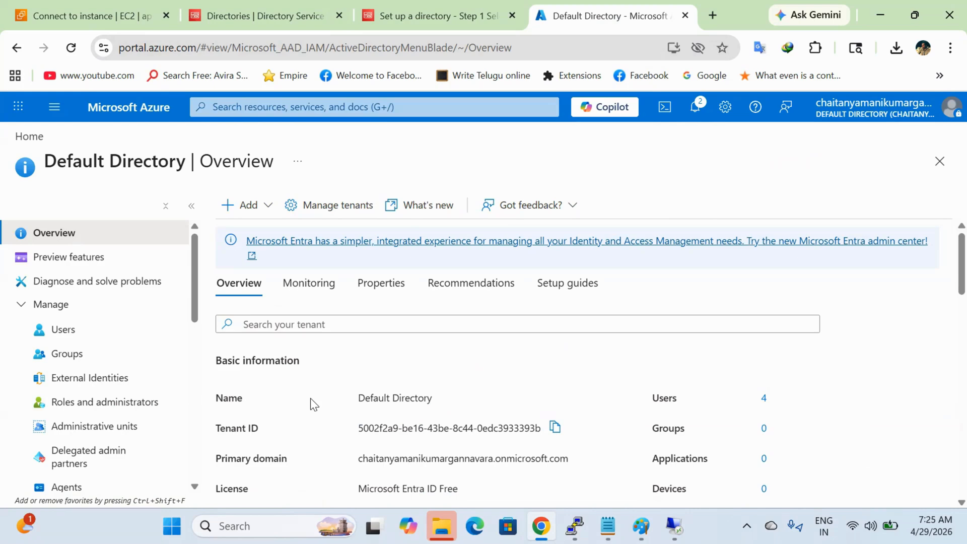
Step: Show the Default Directory's All users list, which holds 4 Member users
click(68, 330)
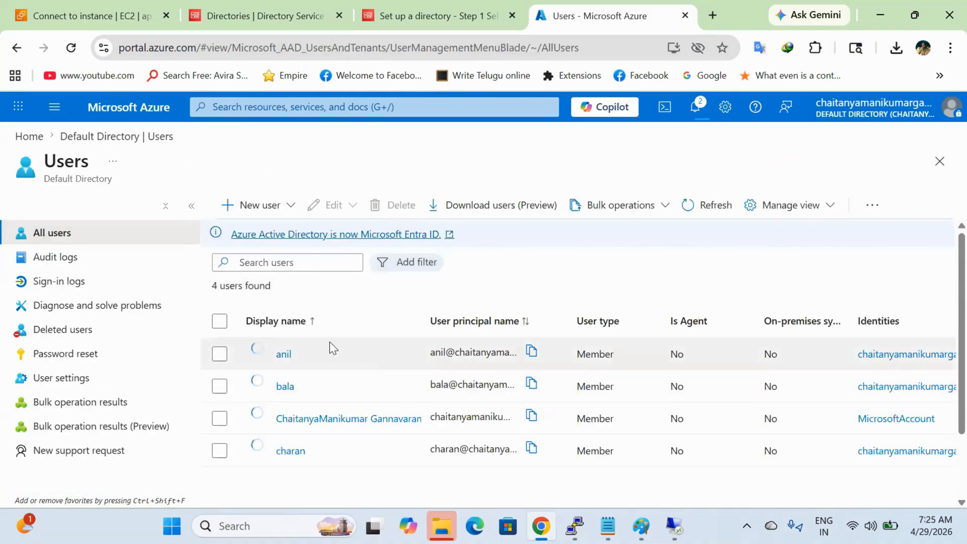
Step: Start a new internal user and enter the user principal name on the Basics page
click(260, 206)
click(277, 243)
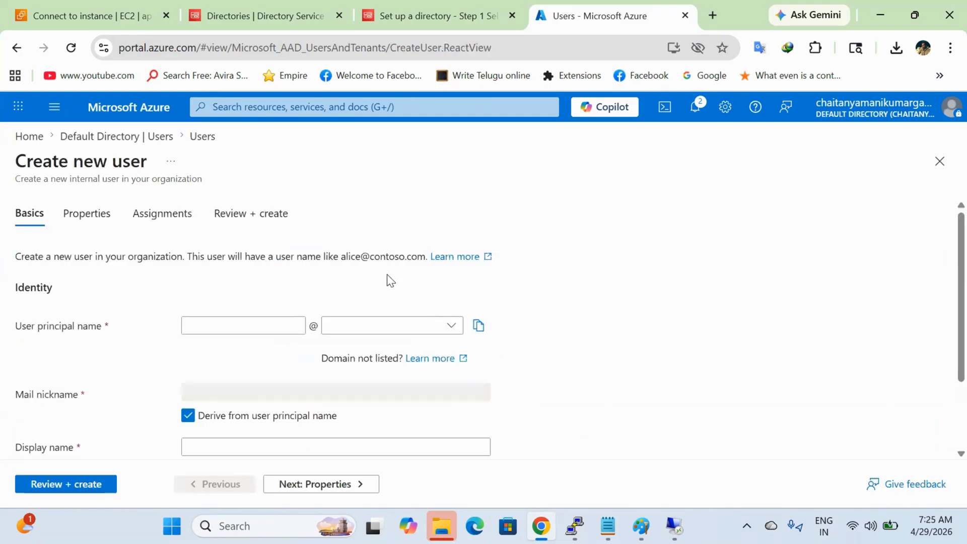
click(269, 329)
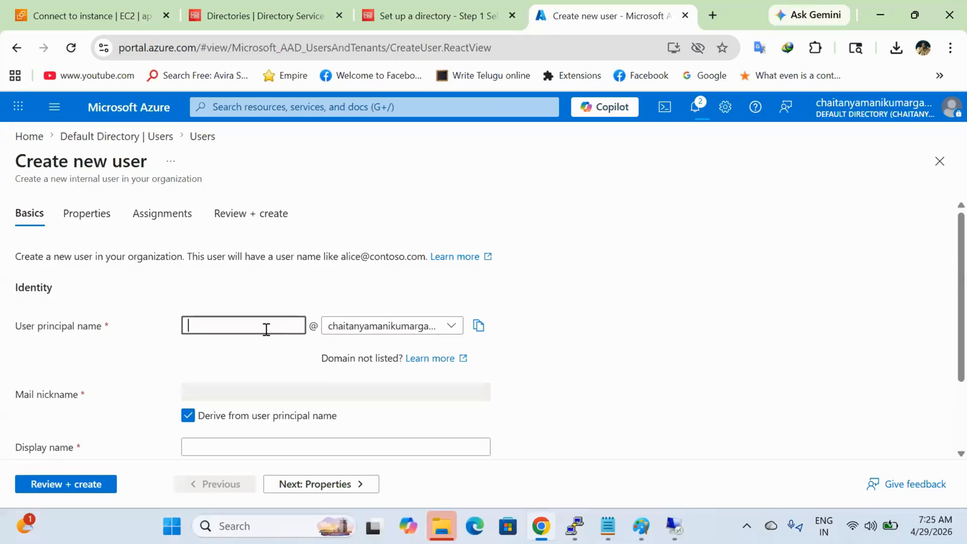
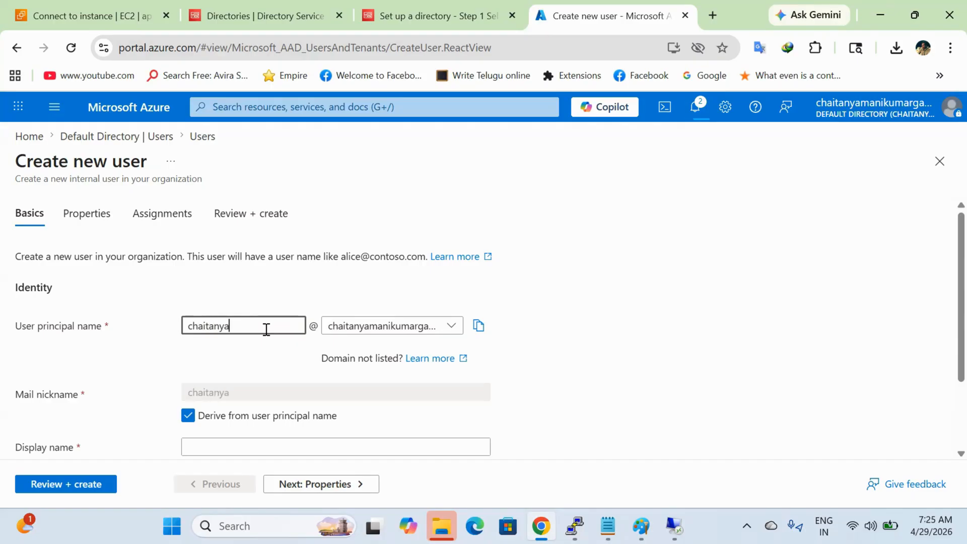
scroll(267, 330, down, 2)
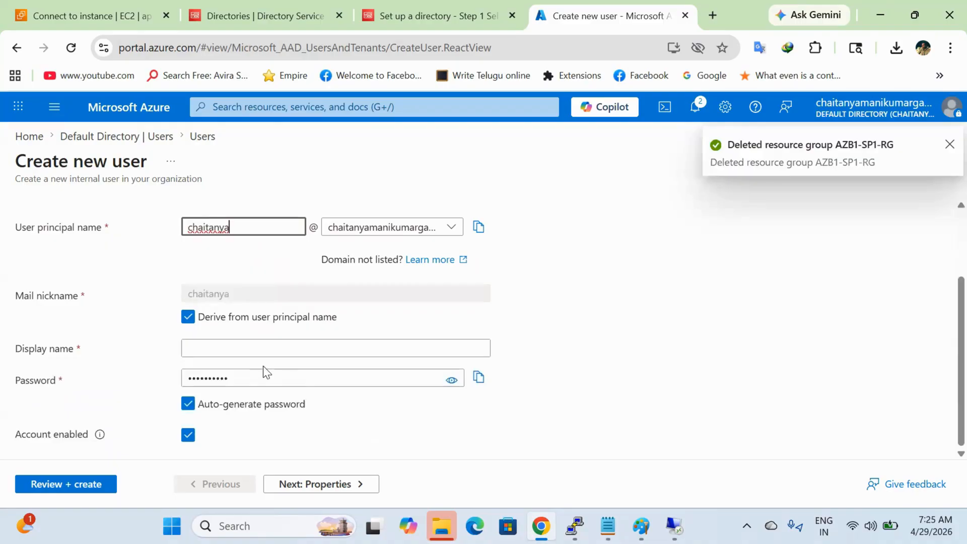
click(285, 356)
click(301, 351)
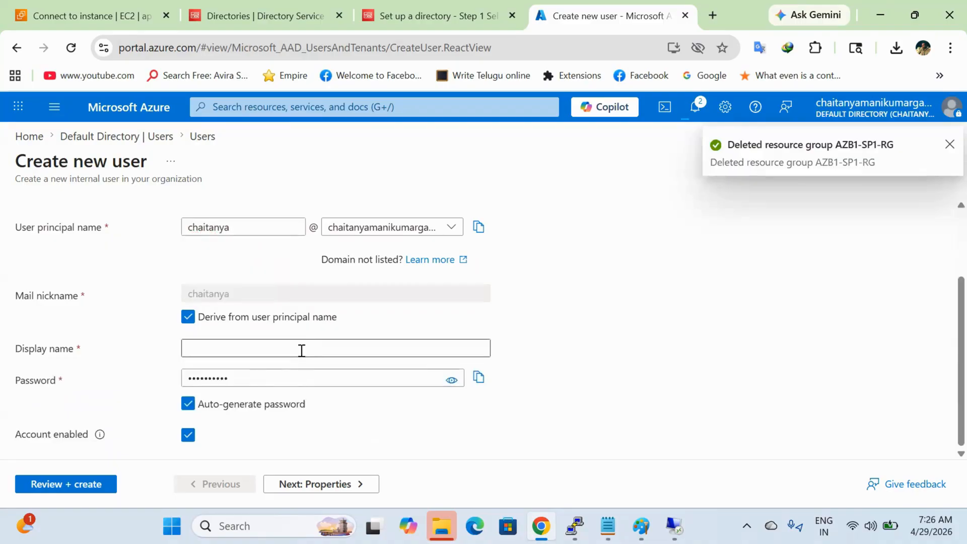
click(293, 374)
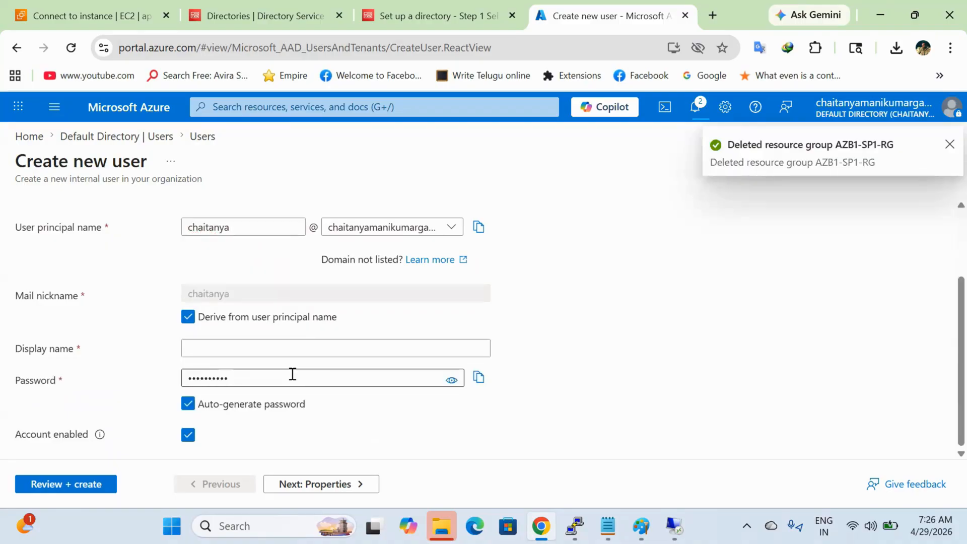
click(301, 485)
Step: Enter the user's last name on Properties and advance to the review summary
click(298, 221)
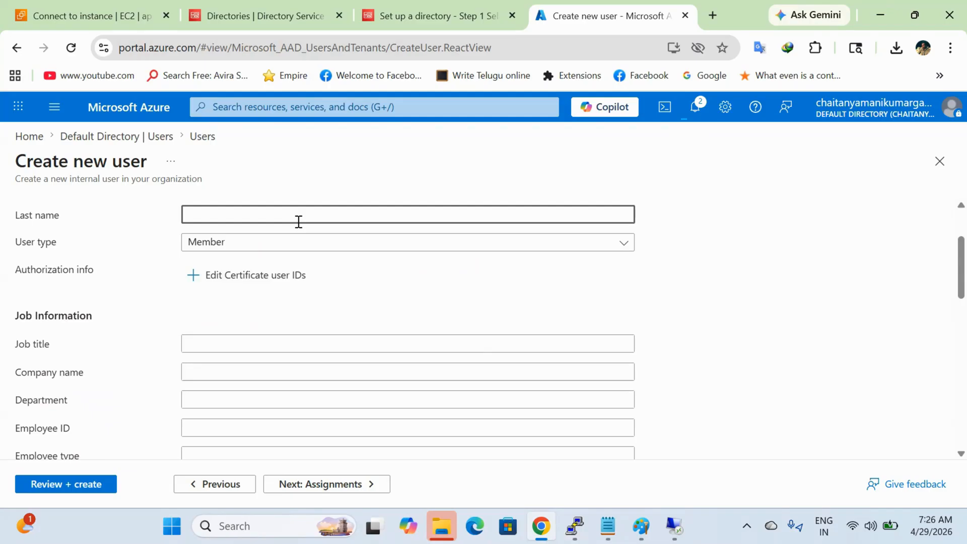
scroll(299, 303, down, 4)
scroll(299, 303, up, 3)
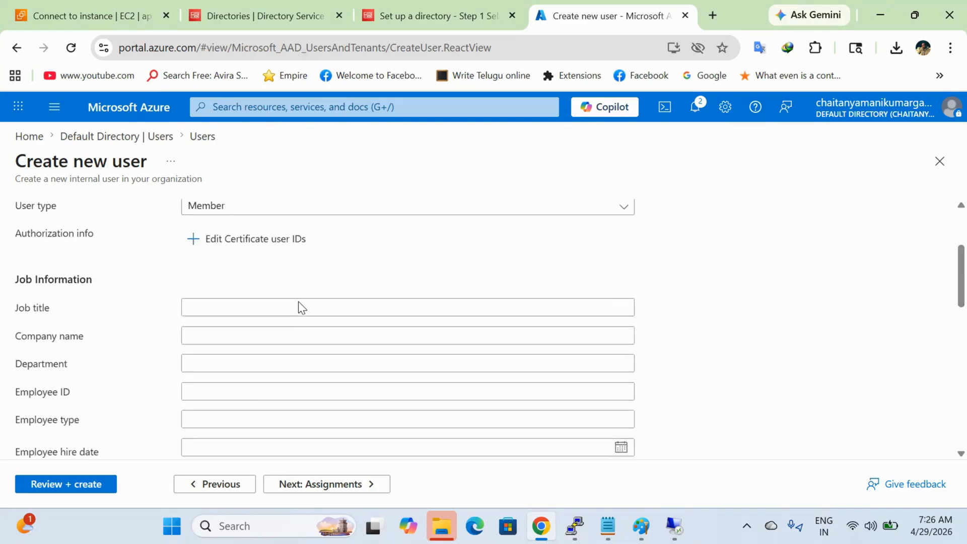
scroll(256, 419, down, 10)
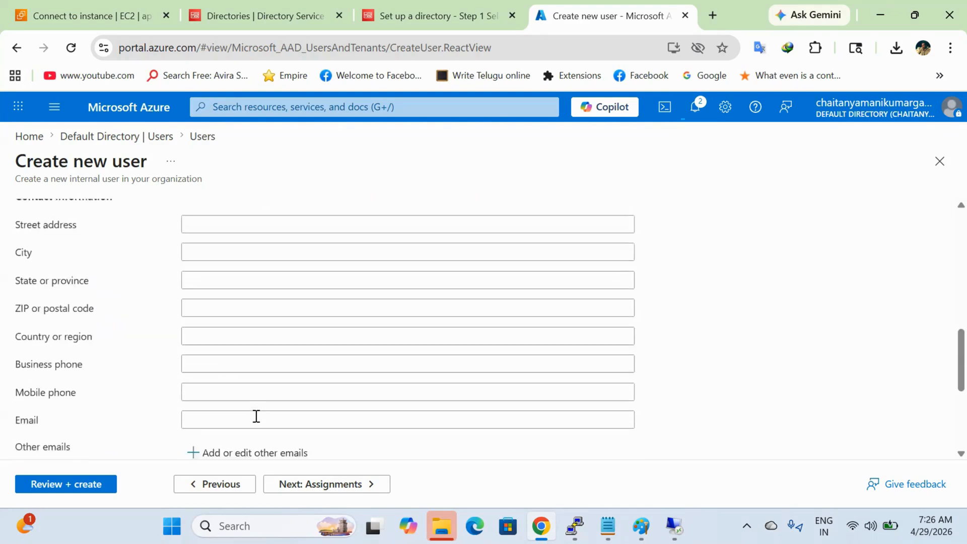
scroll(255, 416, down, 2)
scroll(255, 417, up, 1)
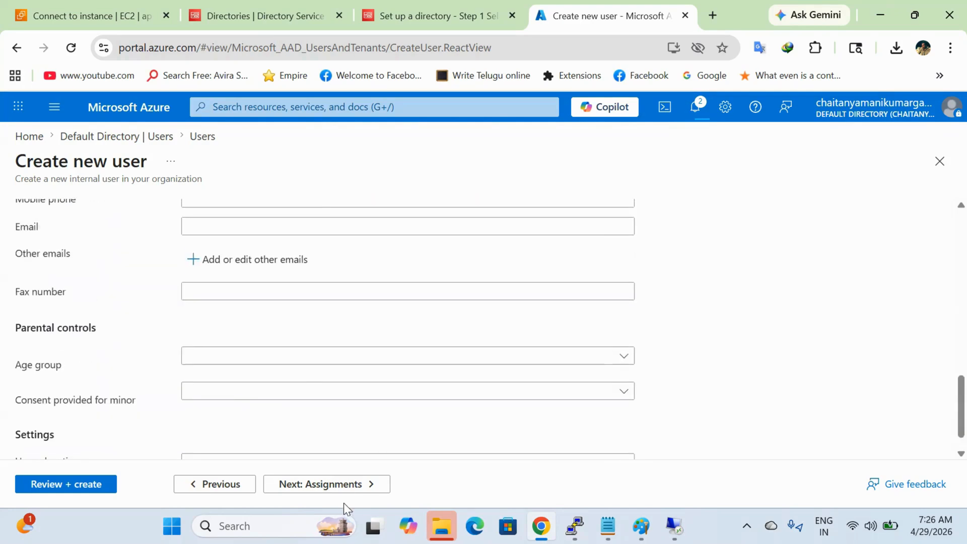
click(344, 489)
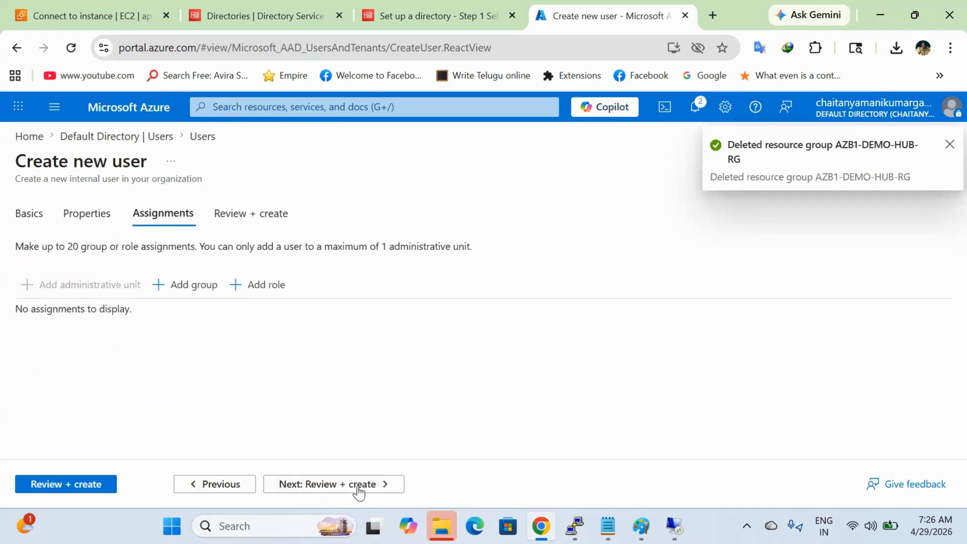
click(360, 489)
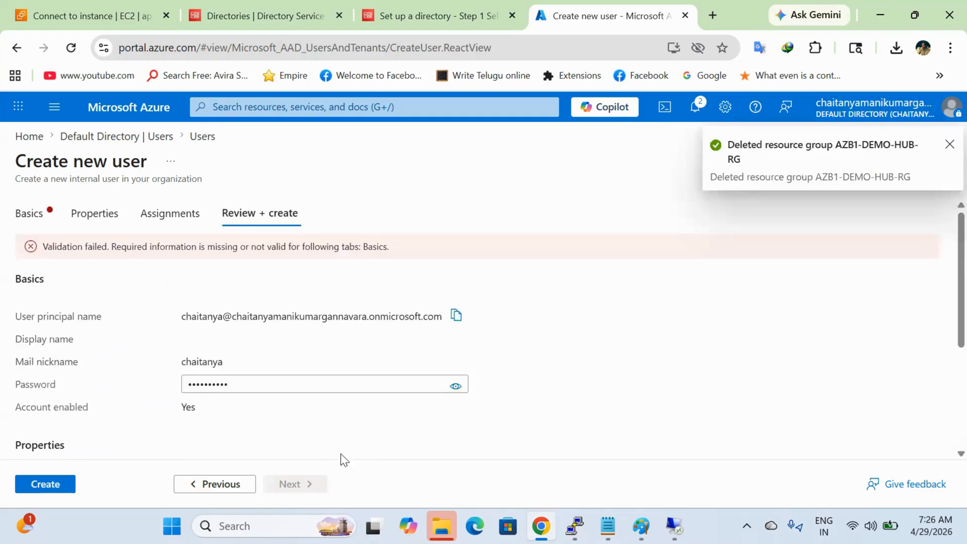
Step: Fill in the missing display name on Basics, then review and create the user
click(31, 214)
scroll(303, 342, down, 1)
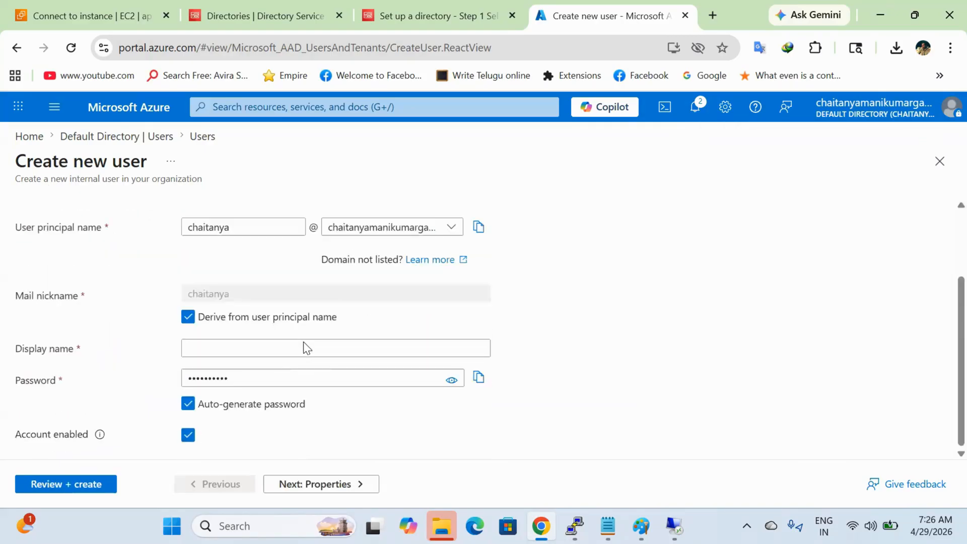
click(304, 347)
text(chaitanya)
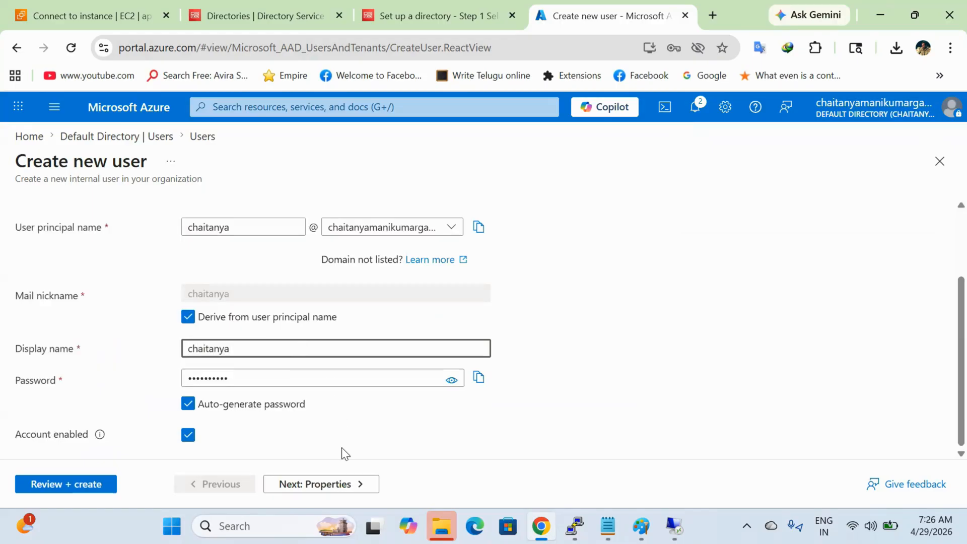
click(341, 485)
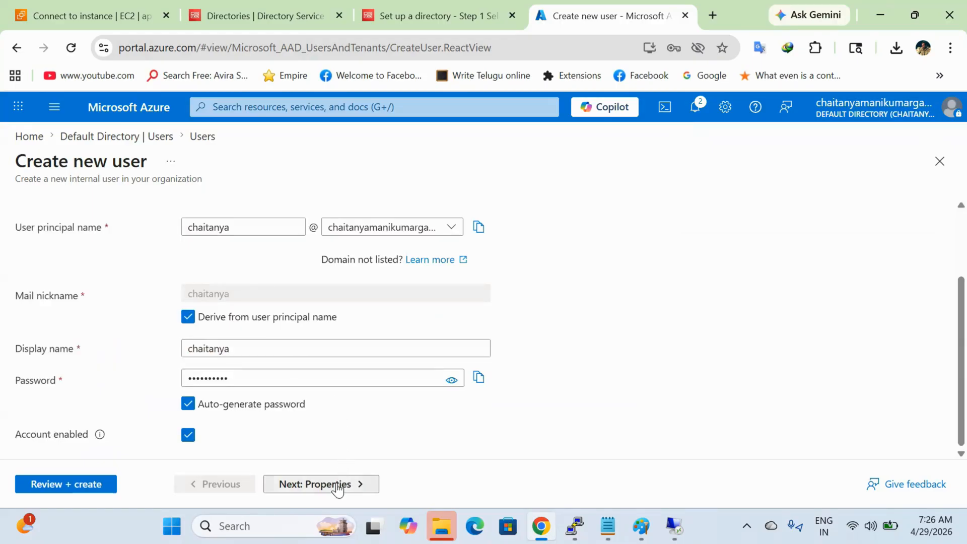
click(336, 484)
click(336, 486)
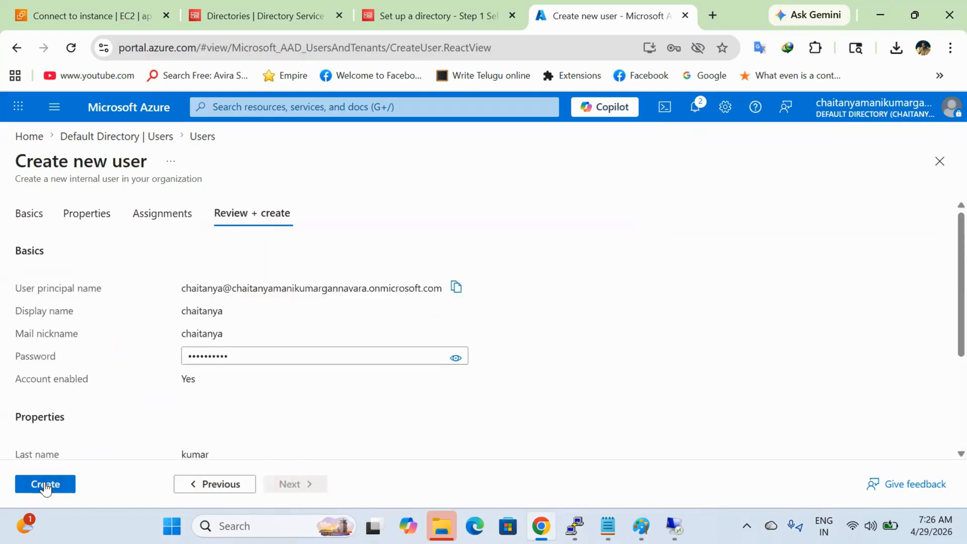
click(45, 485)
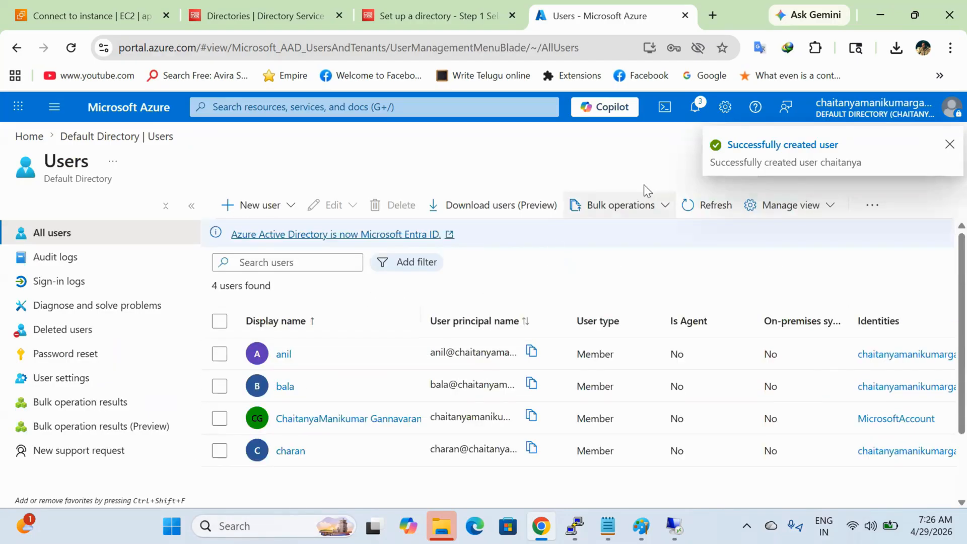
Step: Refresh All users so the new user shows among the 5 members
click(711, 208)
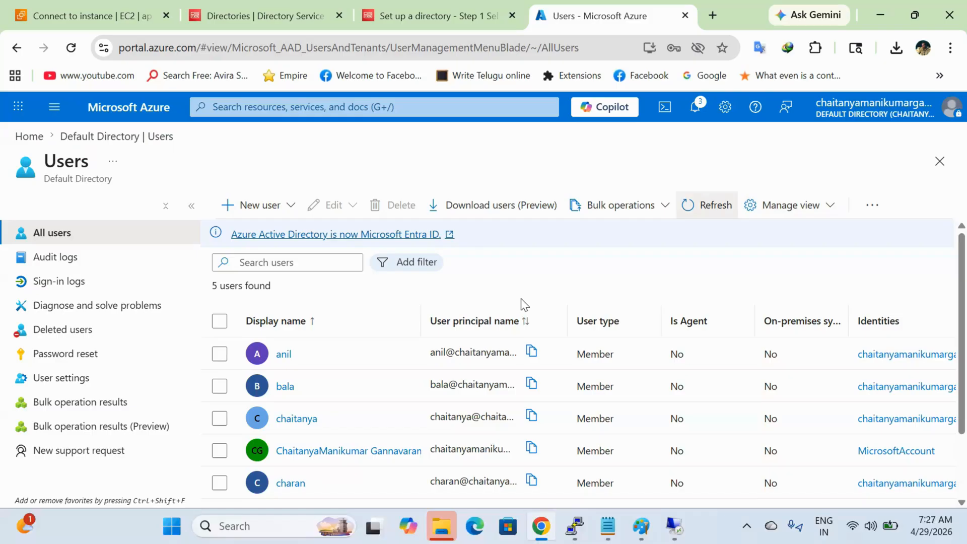
click(305, 106)
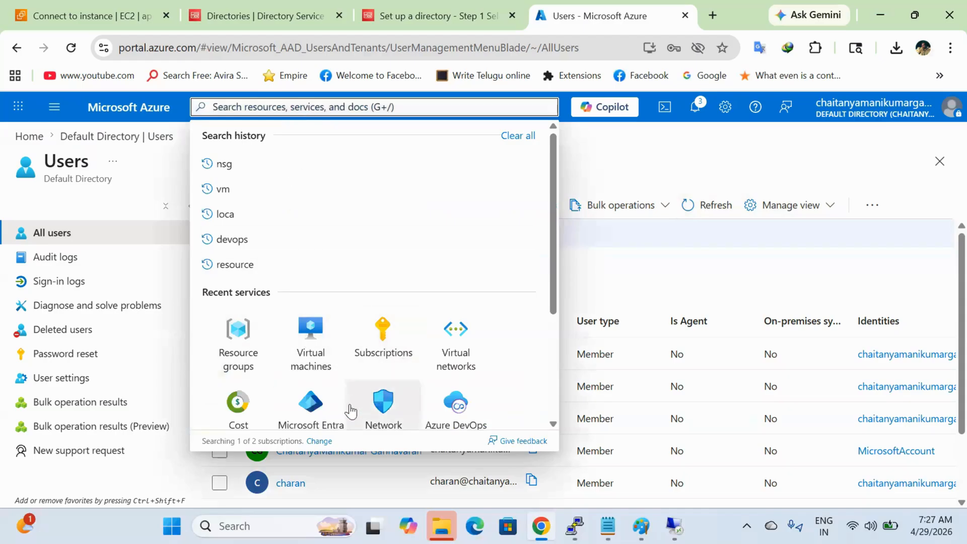
Step: Go from Microsoft Entra to Enterprise applications and start a new application
click(311, 403)
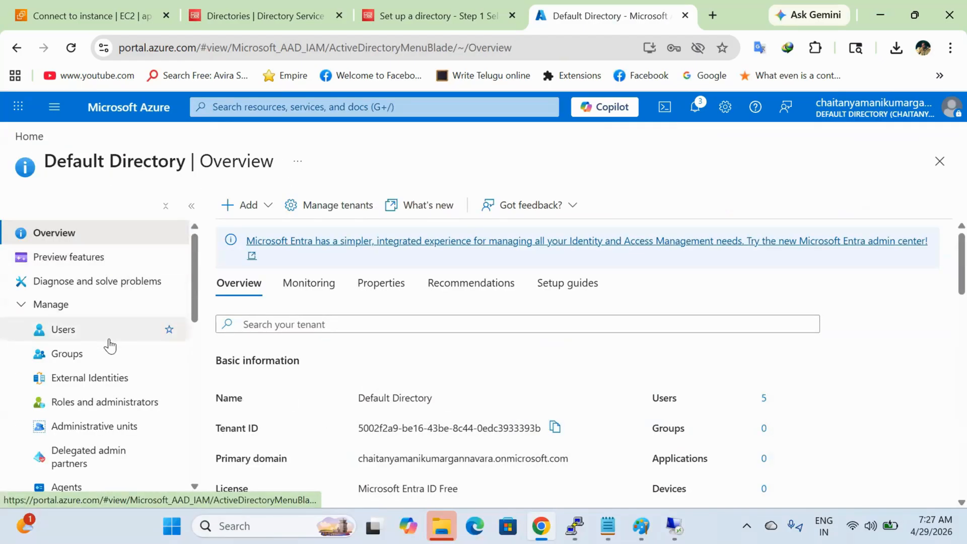
scroll(96, 422, down, 1)
scroll(96, 423, up, 1)
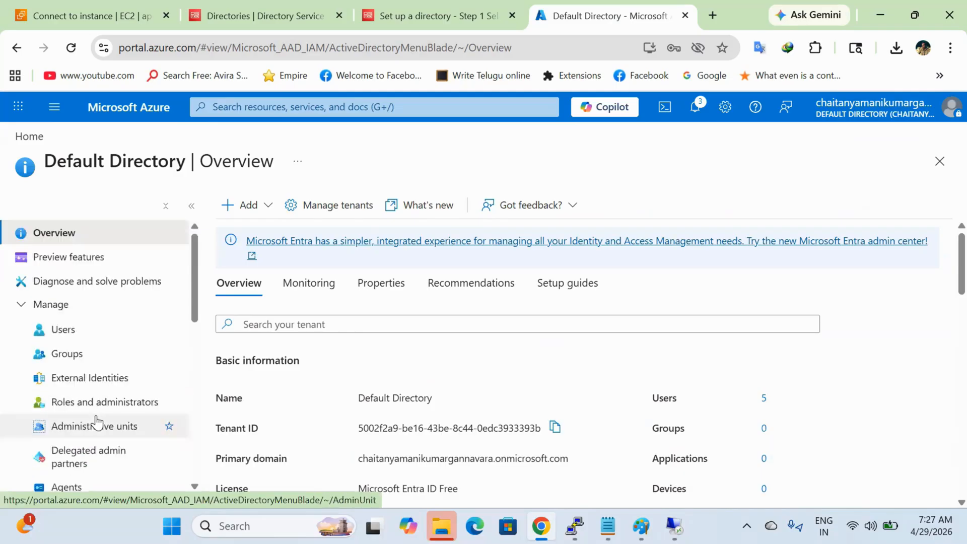
click(74, 332)
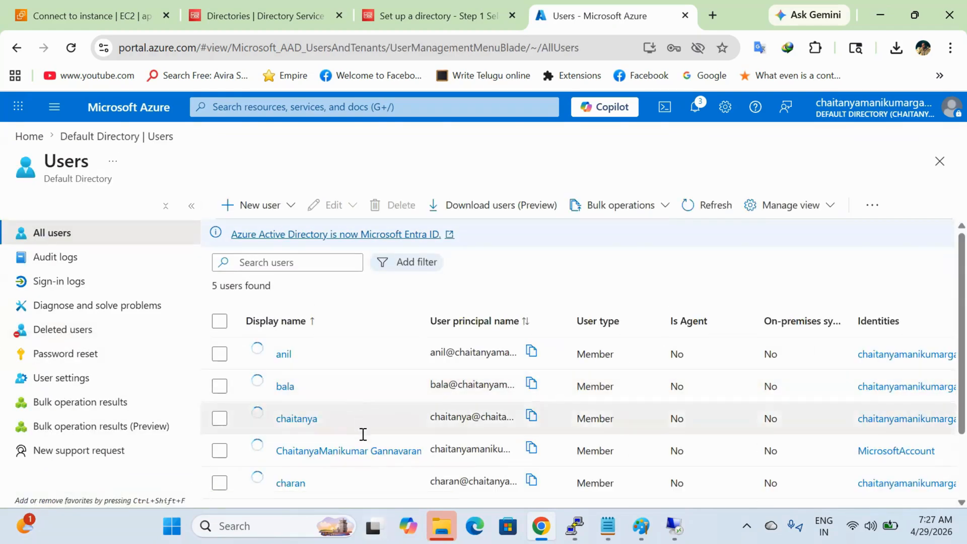
click(17, 48)
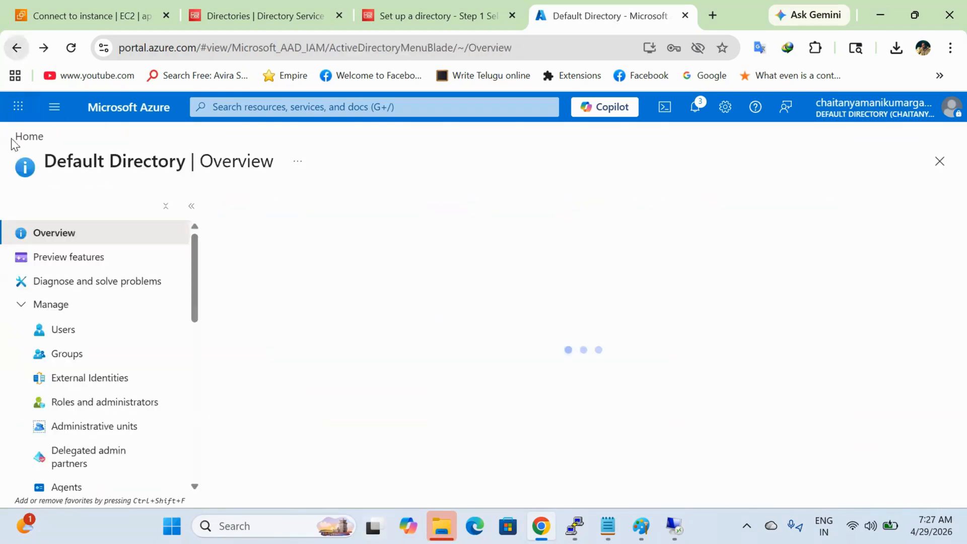
scroll(43, 393, down, 3)
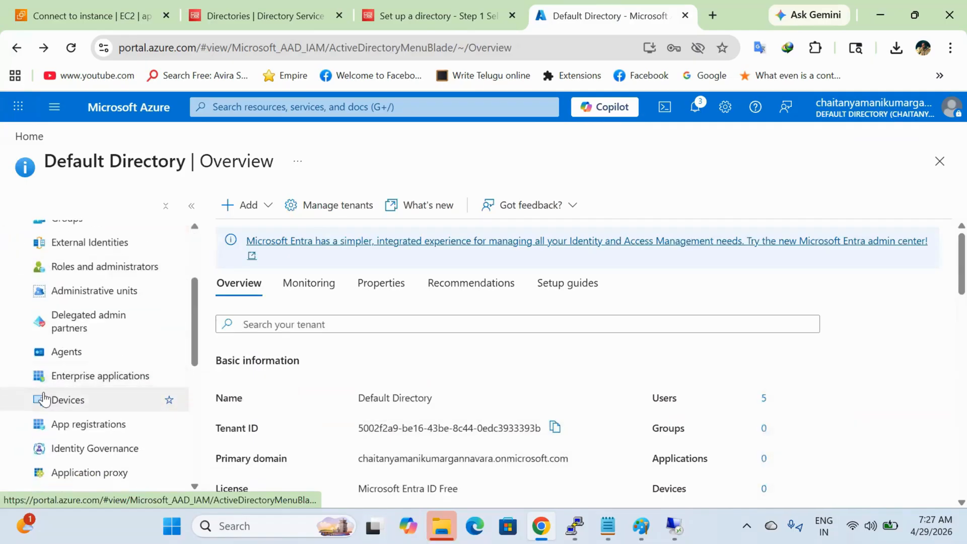
click(104, 378)
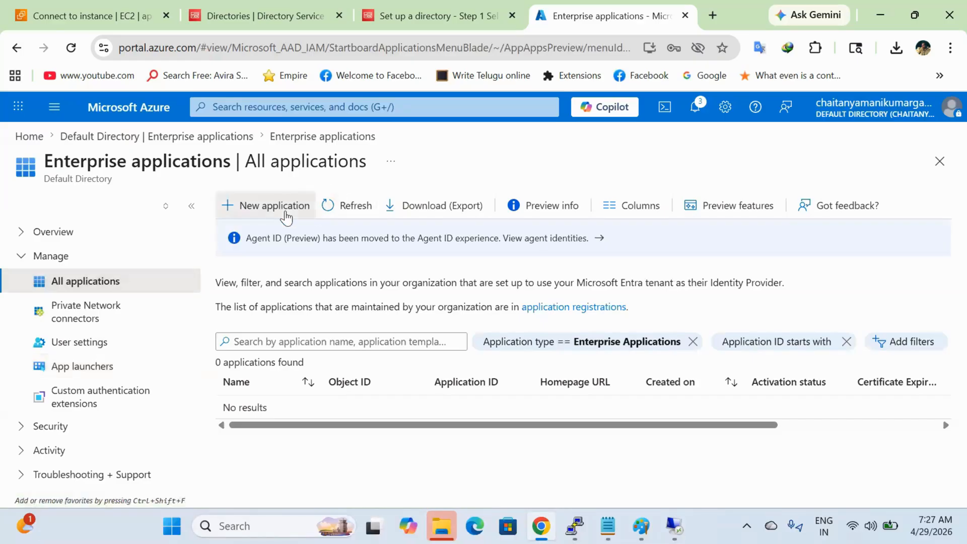
click(268, 205)
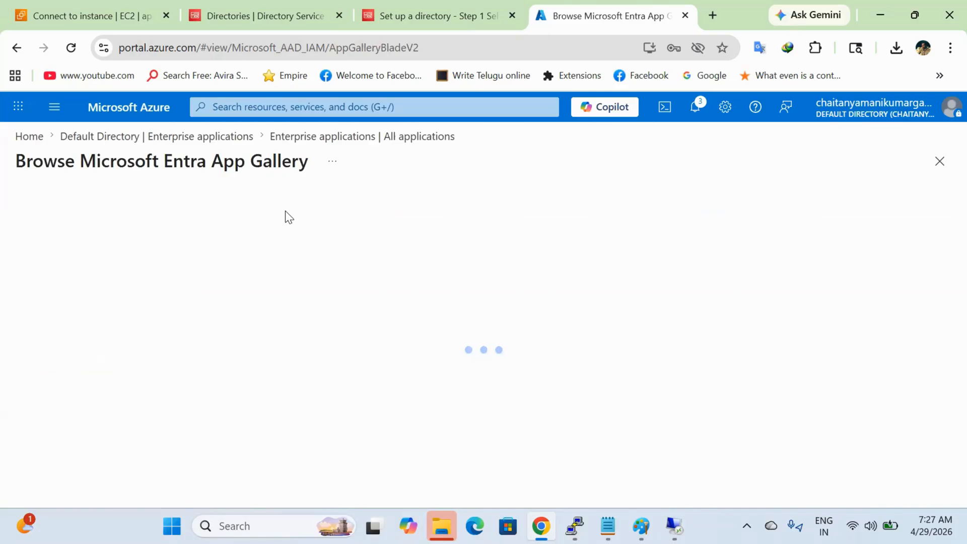
Step: Launch Word and open the 'Azures AD User Integration with AWS' guide
key(super+r)
text(win)
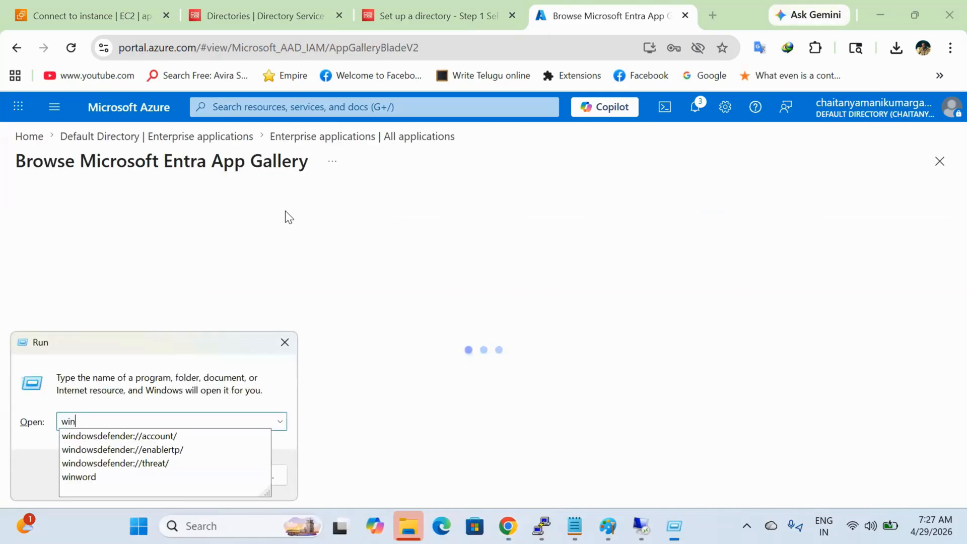
key(Up)
key(Return)
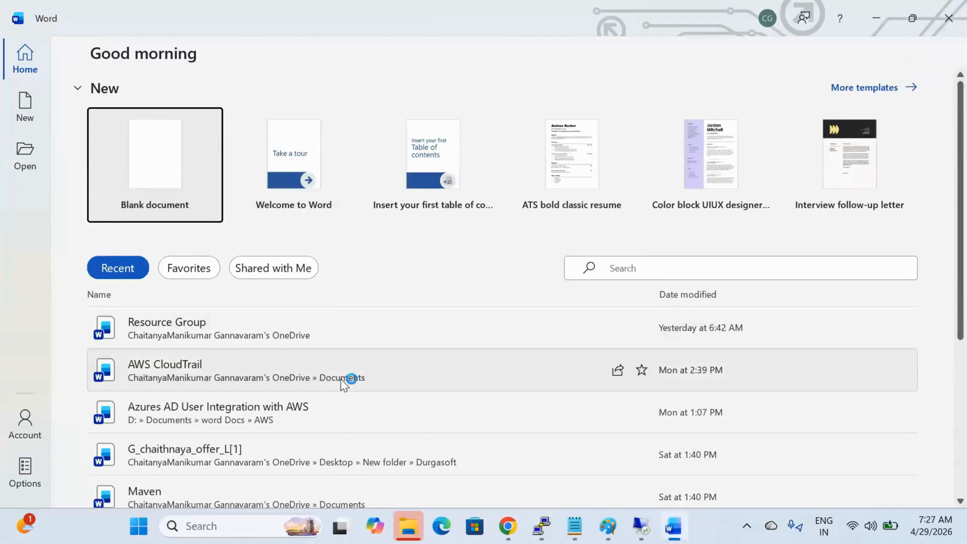
click(342, 423)
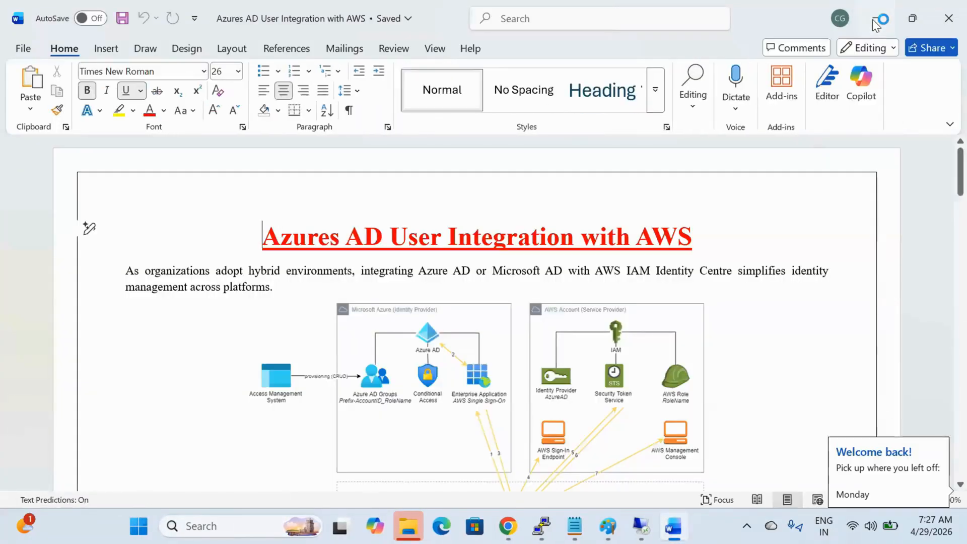
click(878, 18)
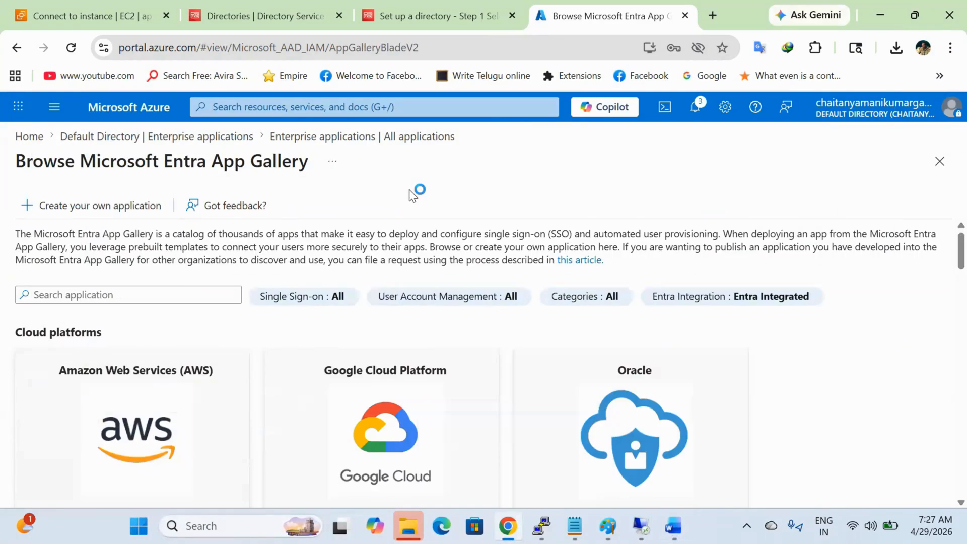
Step: Search the app gallery for 'identity center' to list AWS IAM Identity Center
click(183, 294)
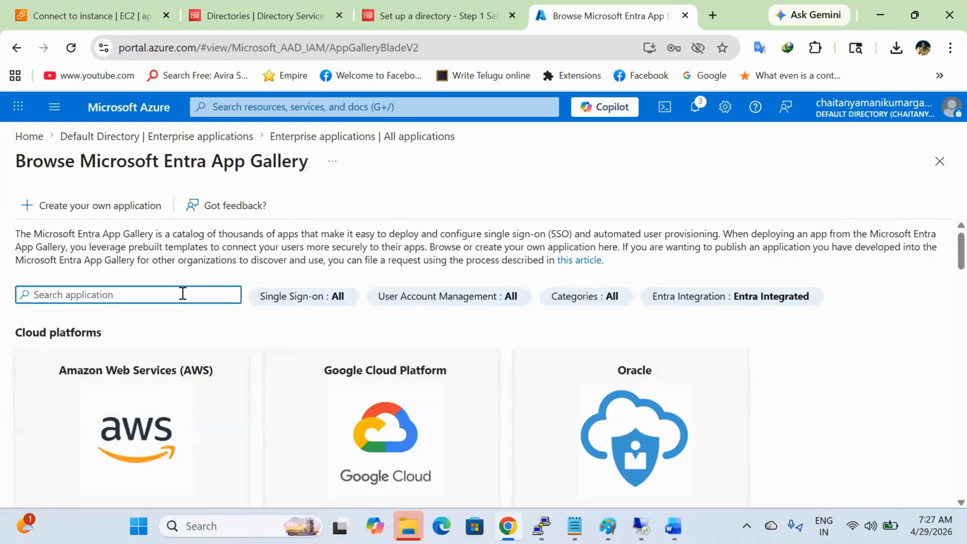
text(identity)
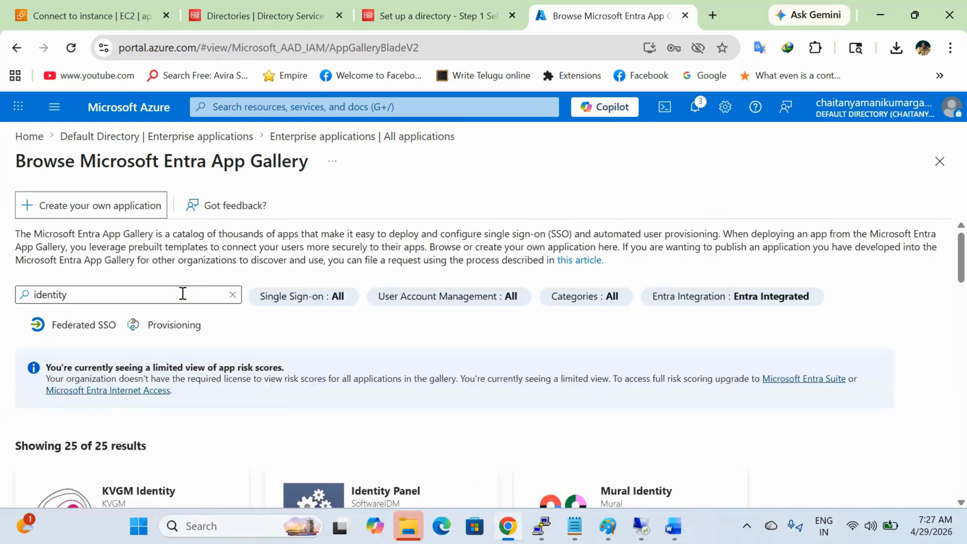
key(Return)
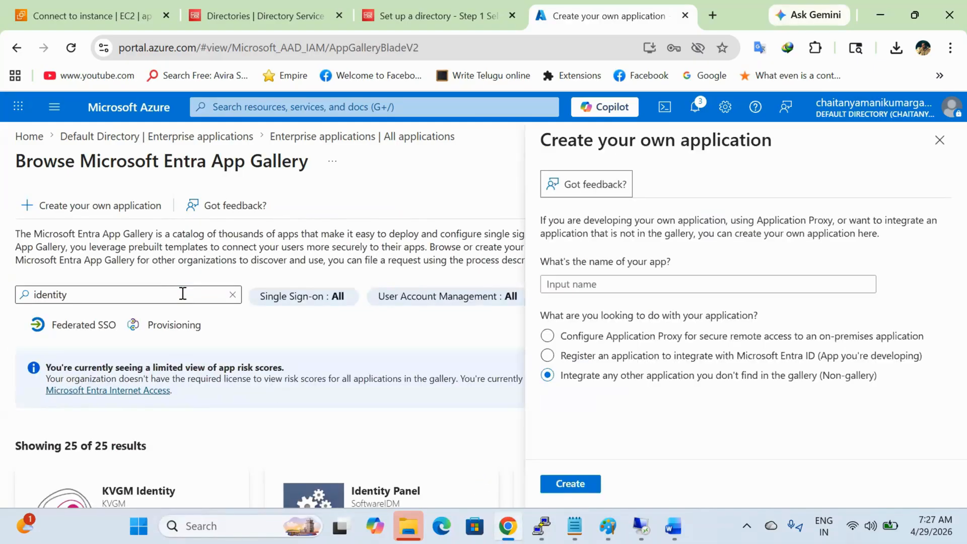
click(107, 299)
text(cent)
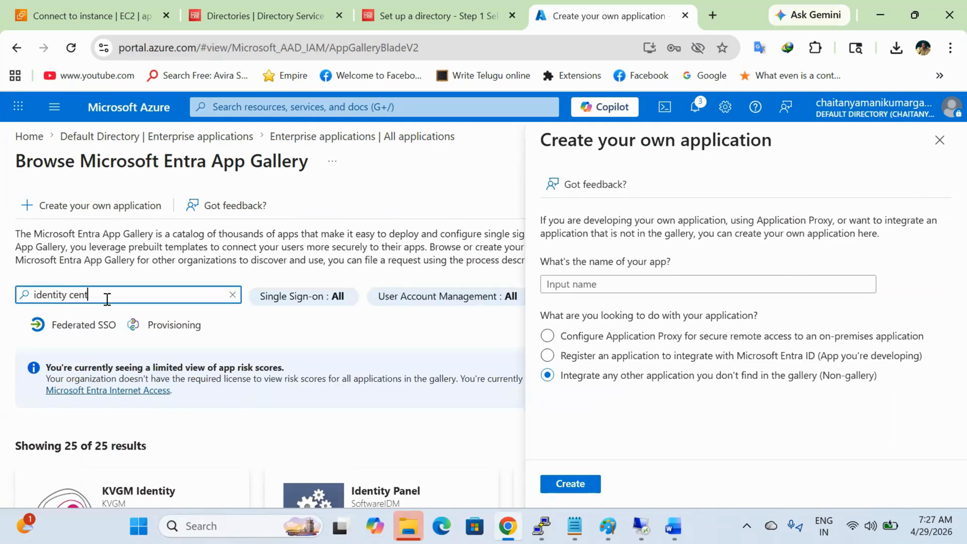
text(er)
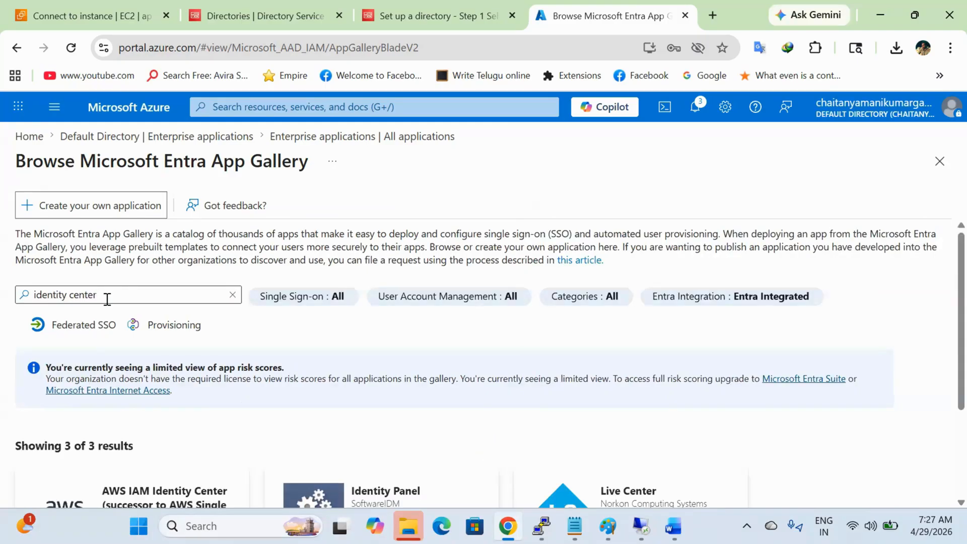
scroll(78, 388, down, 2)
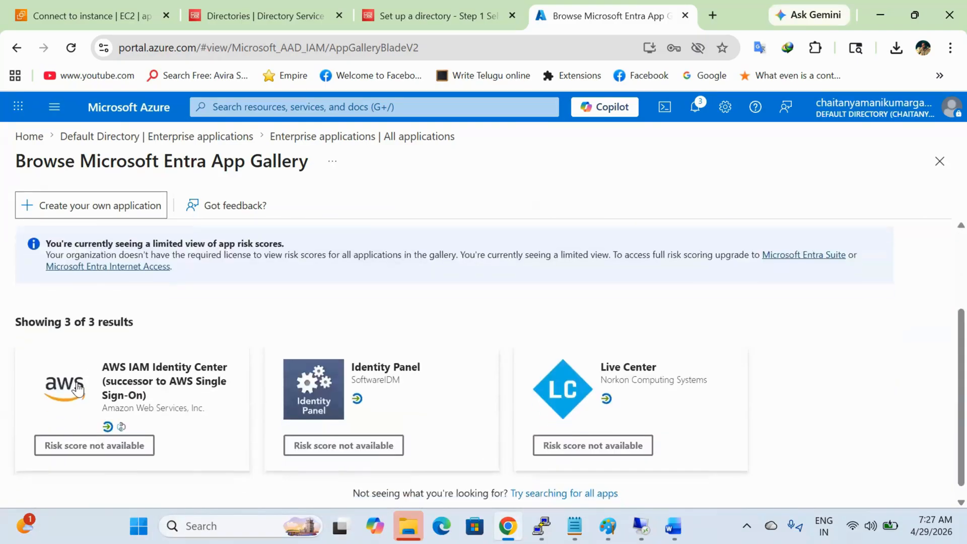
Step: Create the AWS IAM Identity Center gallery app, then switch to the AWS Directory Service tab
click(169, 396)
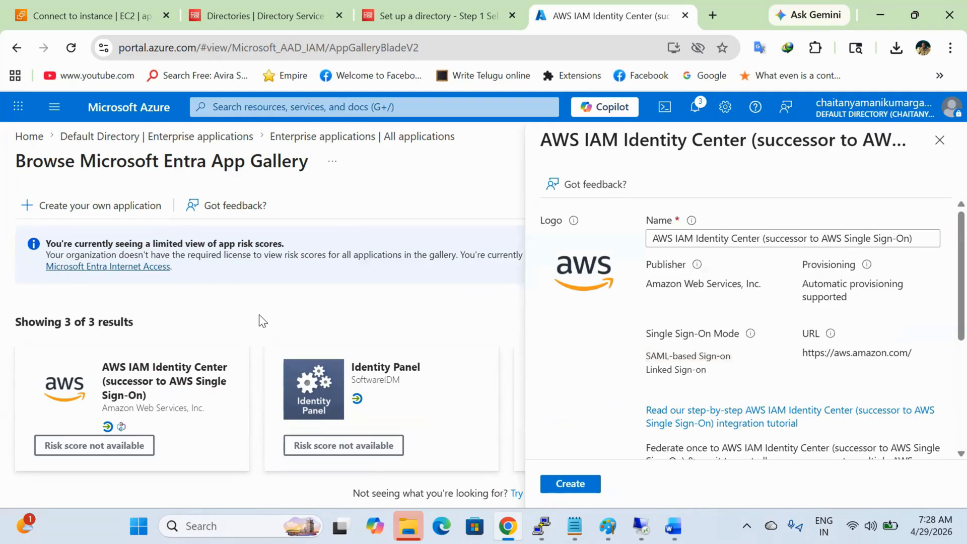
scroll(535, 386, down, 3)
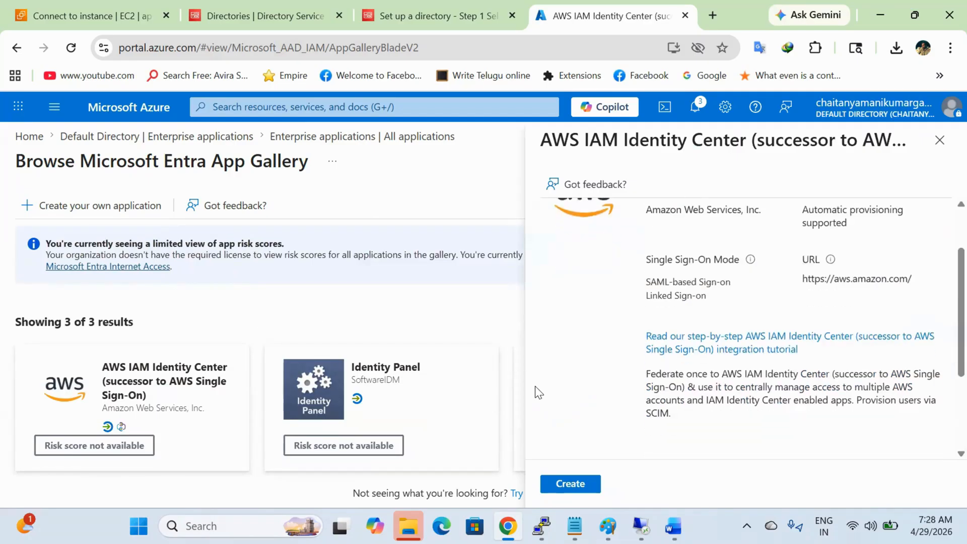
scroll(535, 386, down, 2)
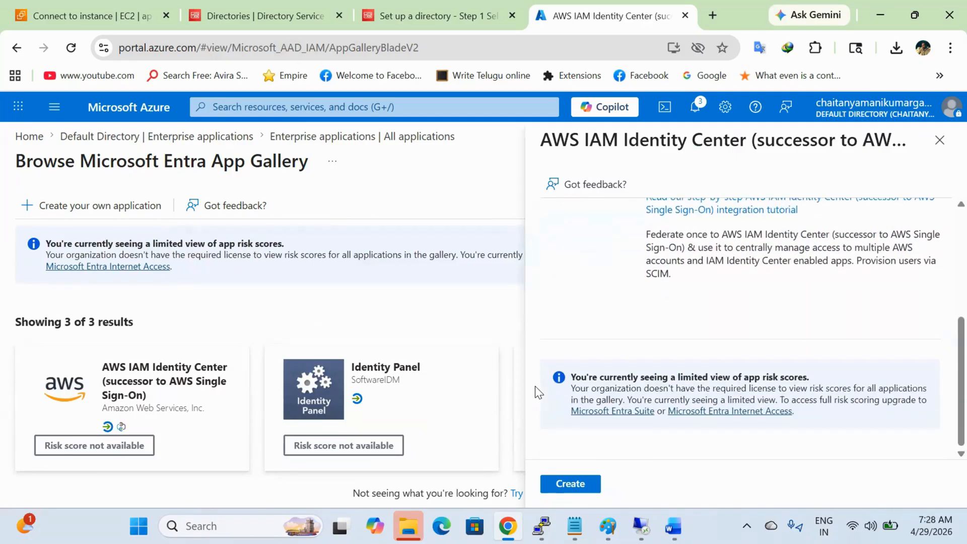
click(568, 484)
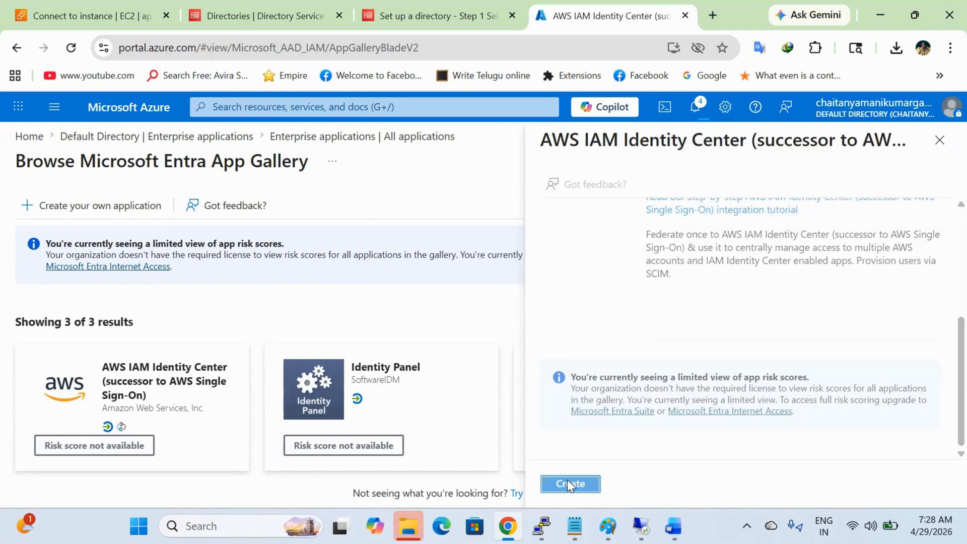
click(275, 3)
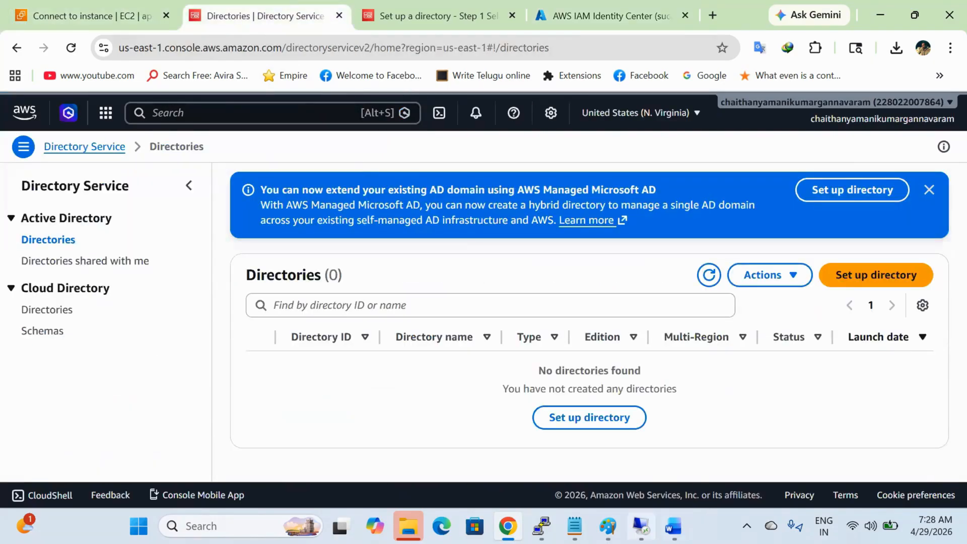
Step: Search 'iam' in the AWS console and open IAM Identity Center in a new tab
click(641, 526)
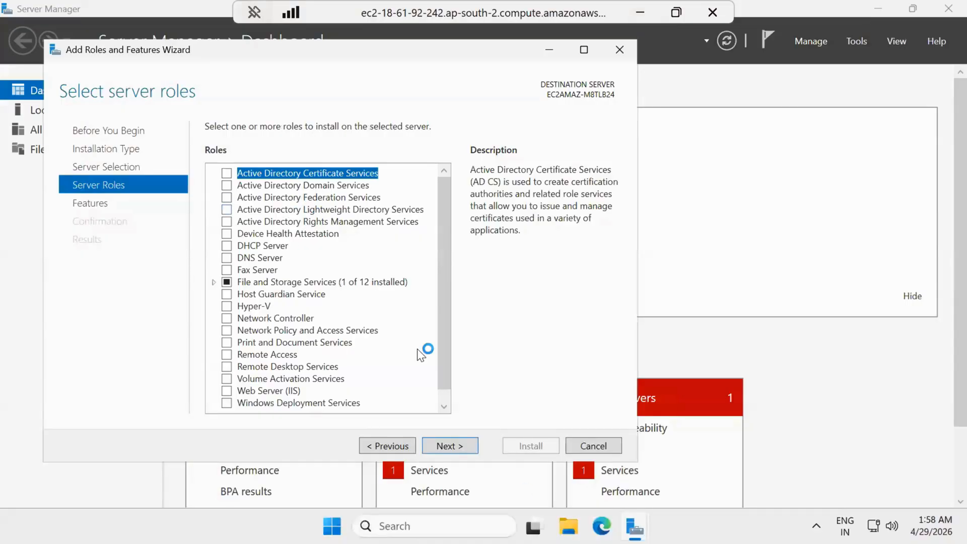
click(641, 12)
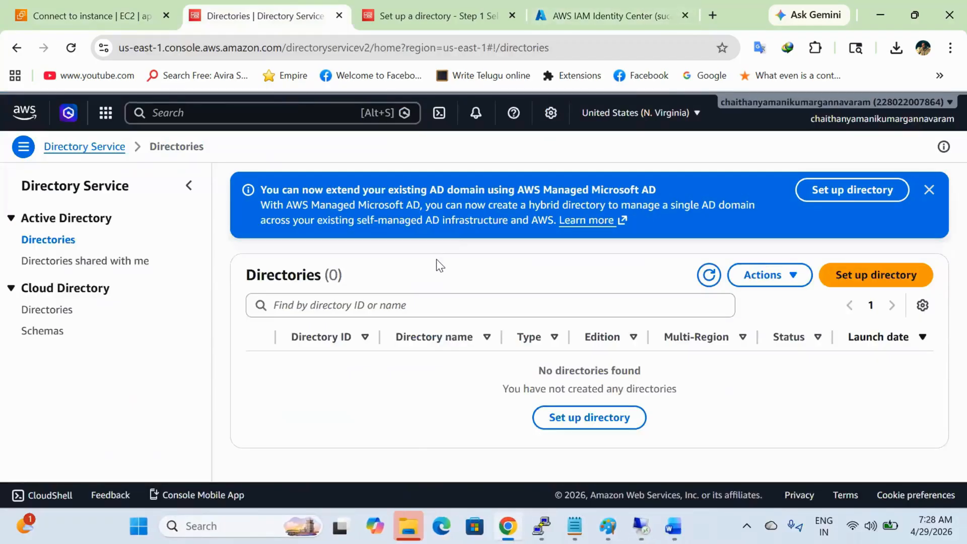
click(284, 103)
text(iam)
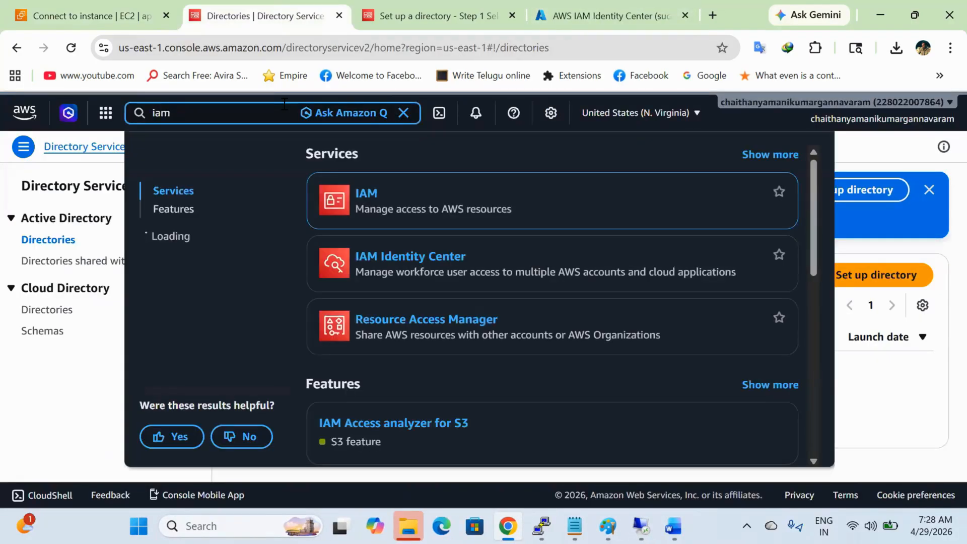
right_click(389, 258)
click(430, 278)
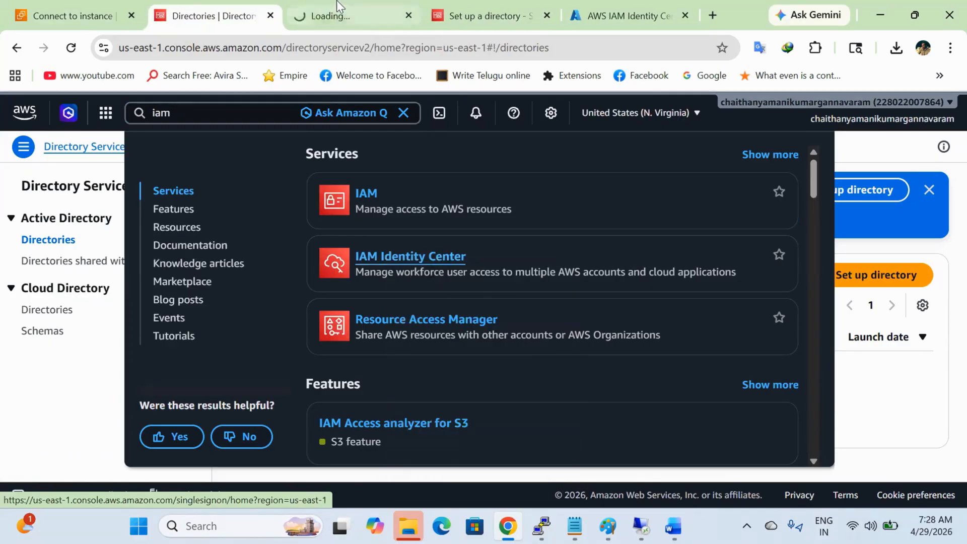
click(342, 13)
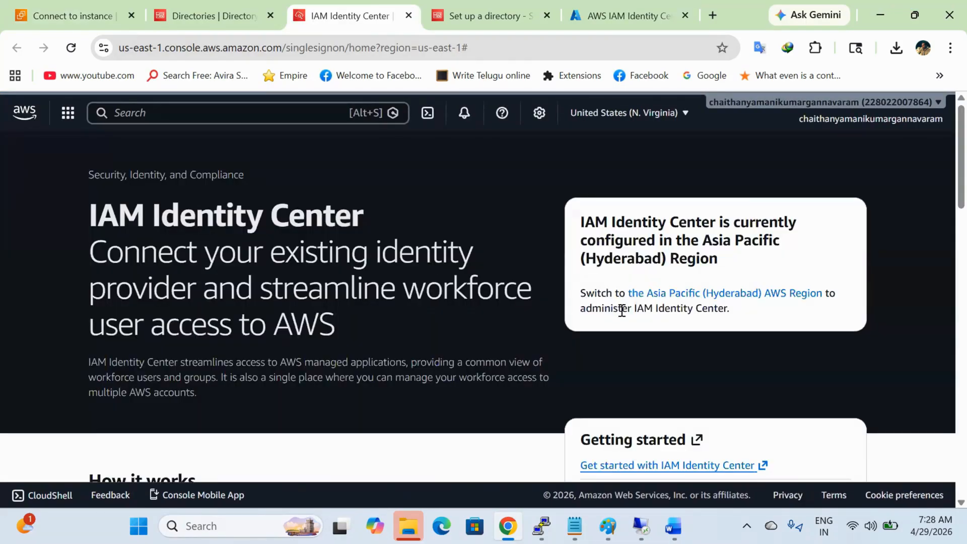
Step: Switch to the Asia Pacific (Hyderabad) region and open Identity Center Settings
click(638, 115)
click(574, 285)
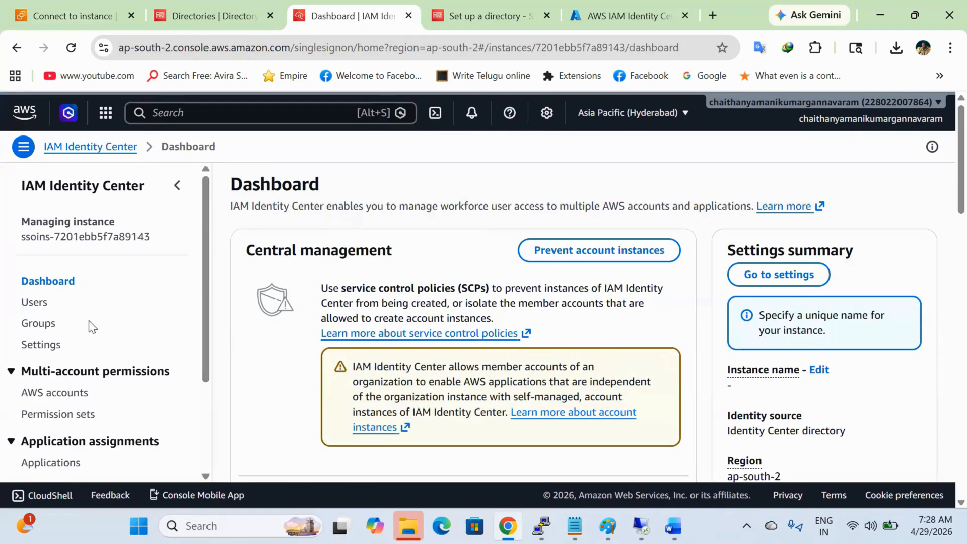
click(41, 345)
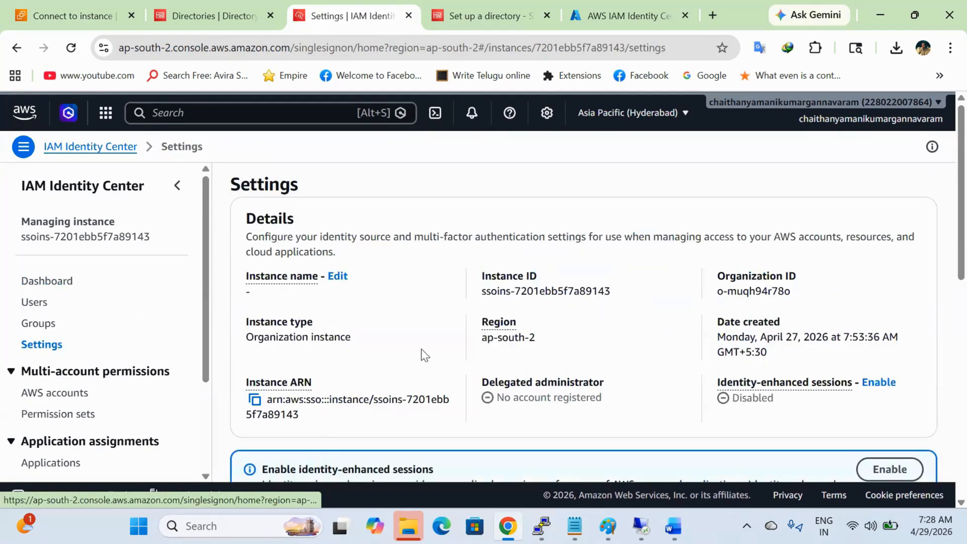
Step: Change the identity source, selecting External identity provider, and continue
scroll(568, 363, down, 3)
scroll(568, 363, down, 2)
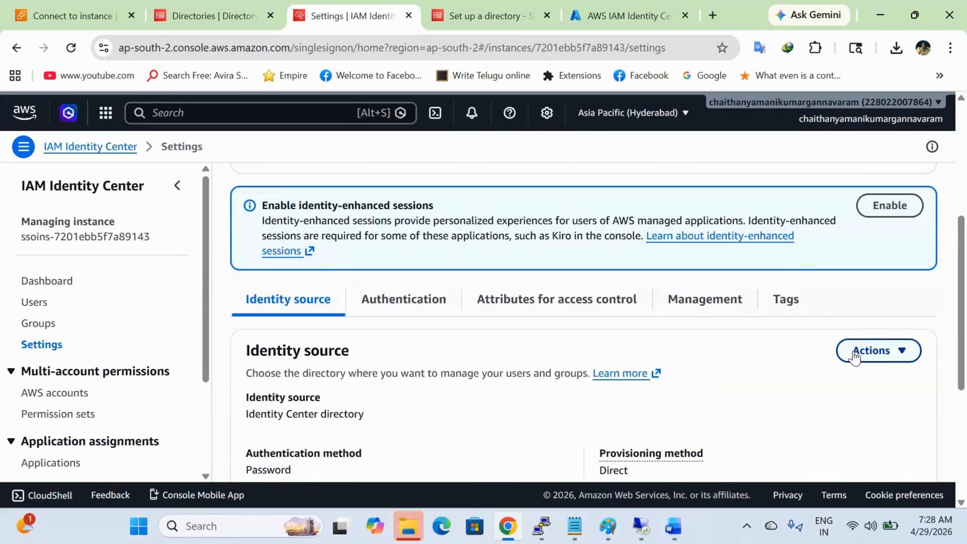
click(877, 351)
click(836, 399)
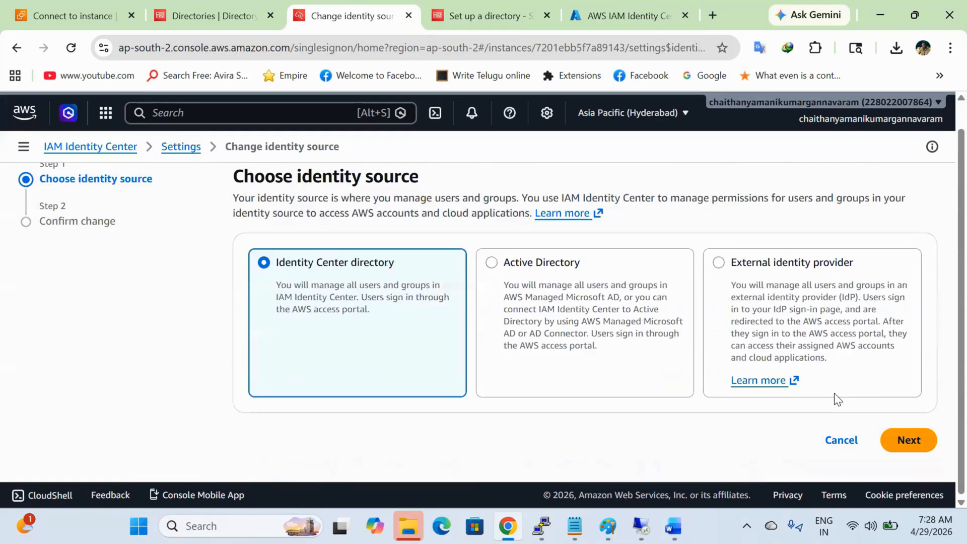
click(764, 267)
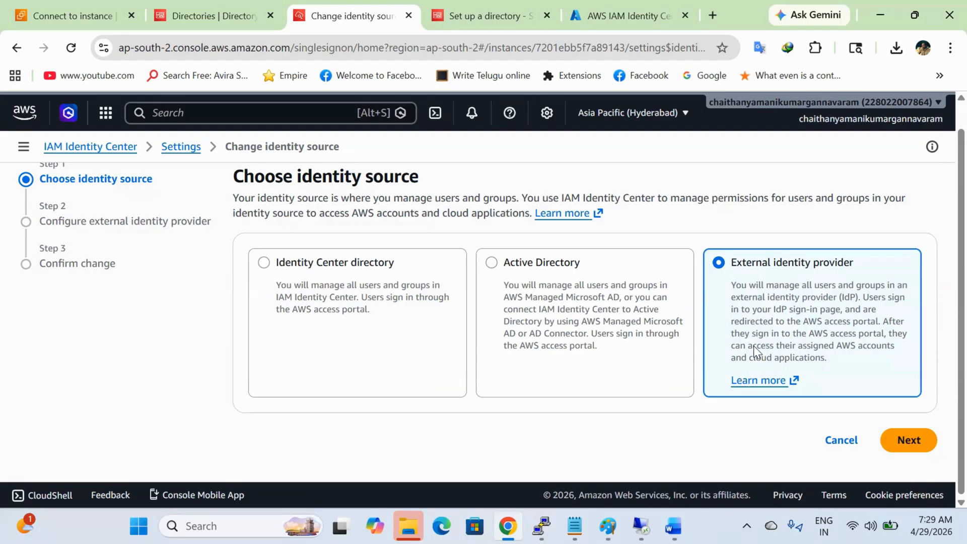
click(906, 446)
Step: Download the IAM Identity Center SAML metadata file, then return to Azure and the Word guide
scroll(421, 330, down, 2)
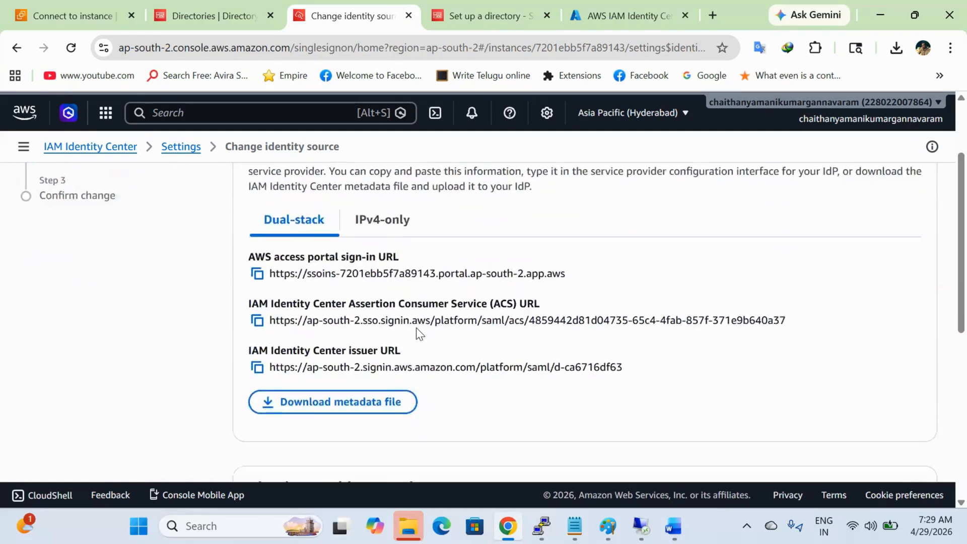
click(386, 372)
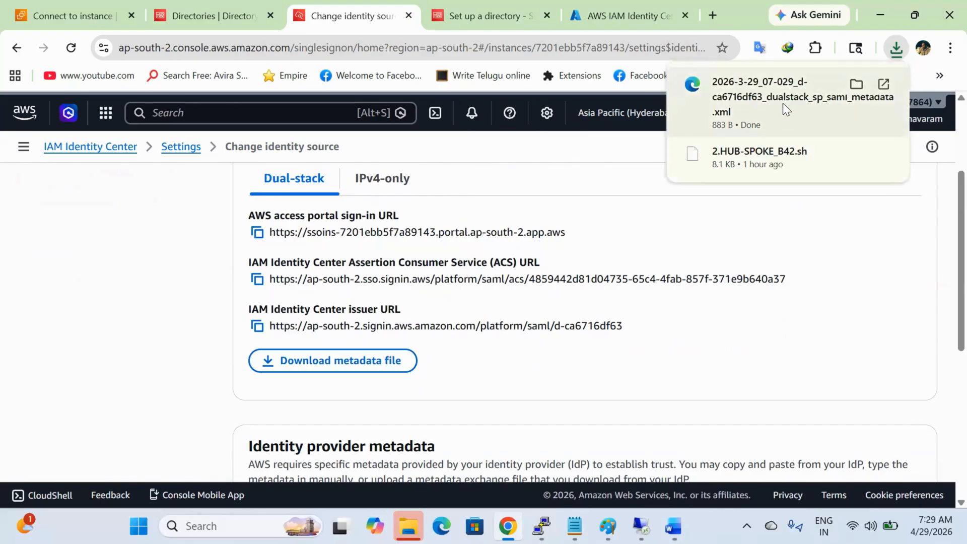
scroll(641, 319, down, 3)
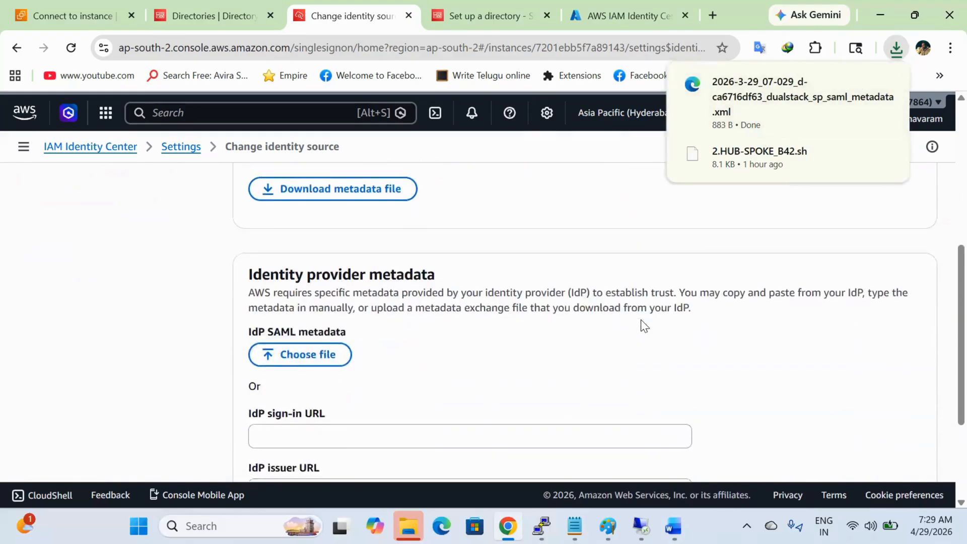
scroll(641, 320, up, 5)
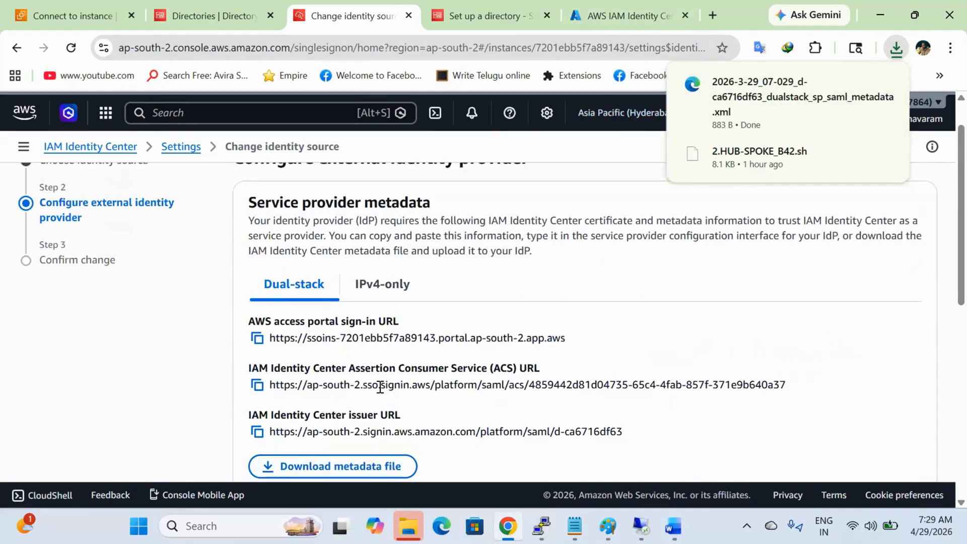
click(596, 6)
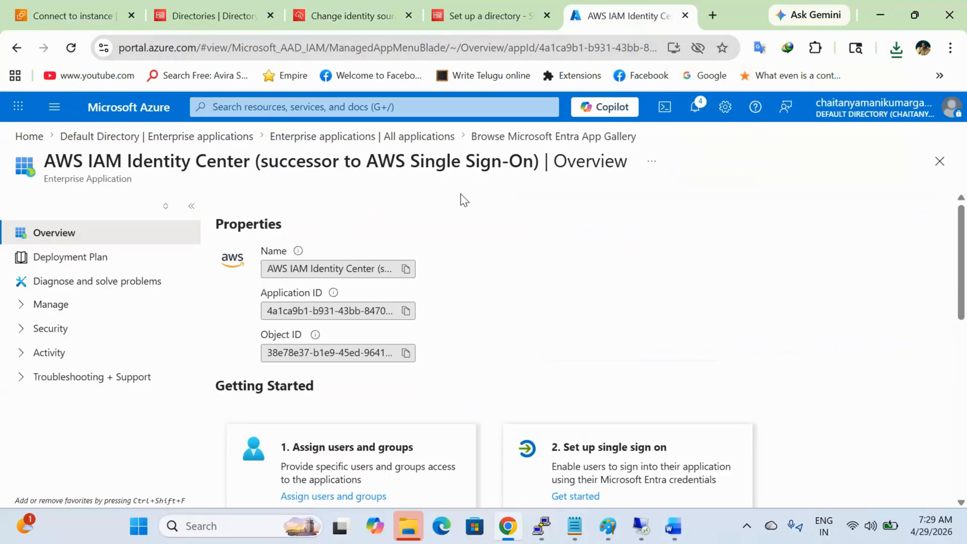
scroll(441, 319, down, 3)
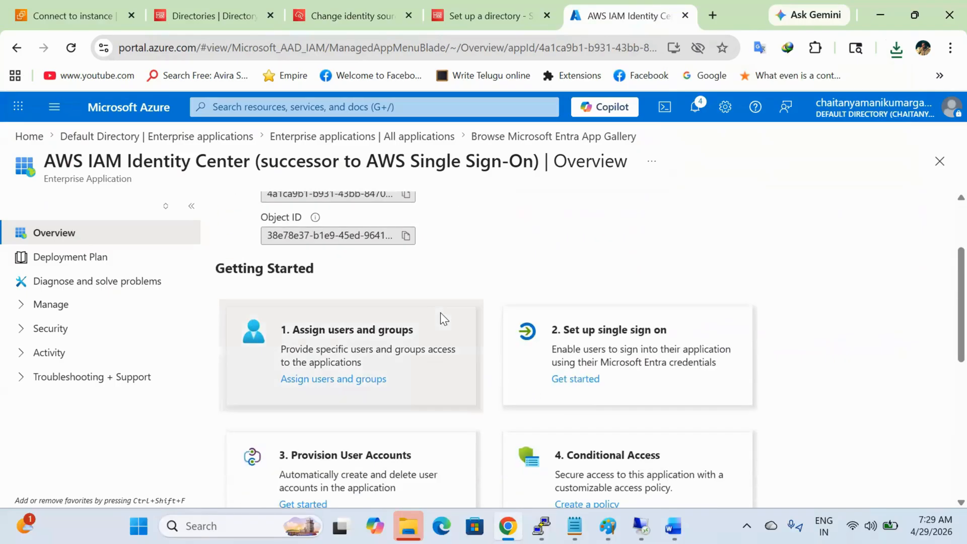
click(673, 526)
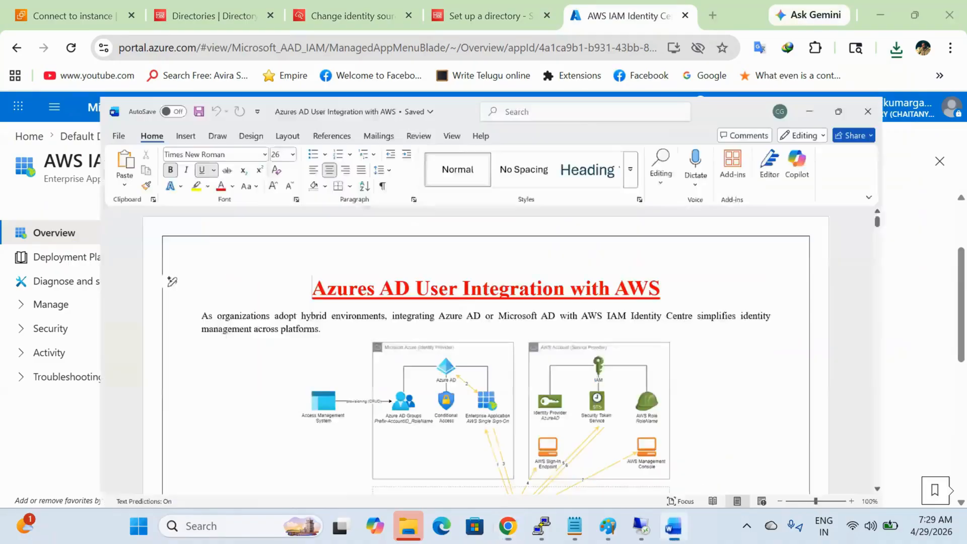
Step: Read the Word guide down to the 'select SAML' step, then go back to the Azure app Overview
scroll(521, 402, down, 15)
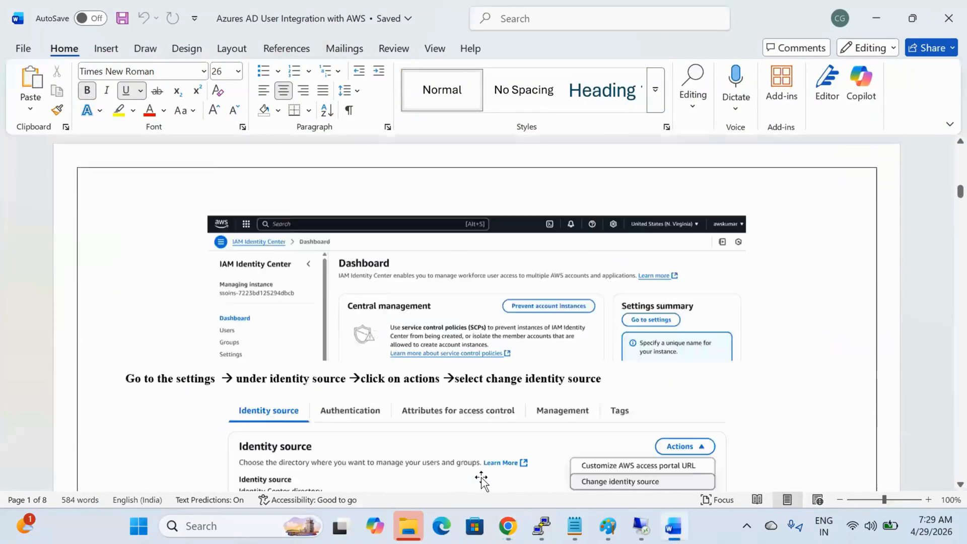
scroll(481, 481, down, 10)
scroll(481, 479, down, 10)
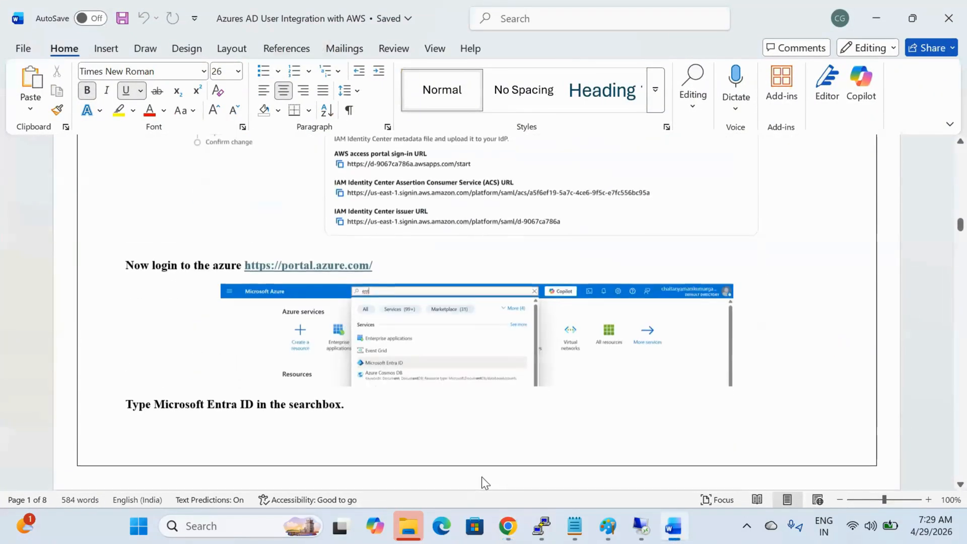
scroll(482, 476, down, 10)
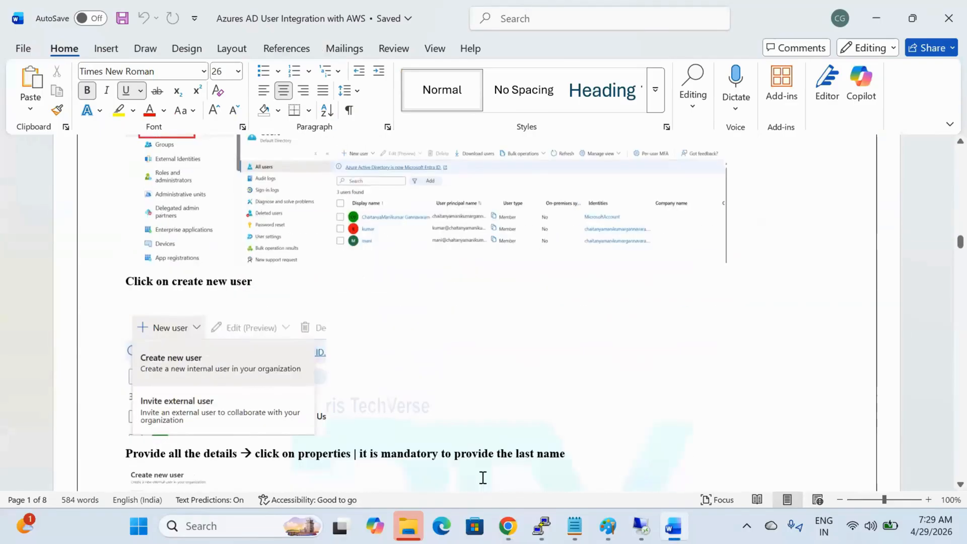
scroll(483, 477, down, 10)
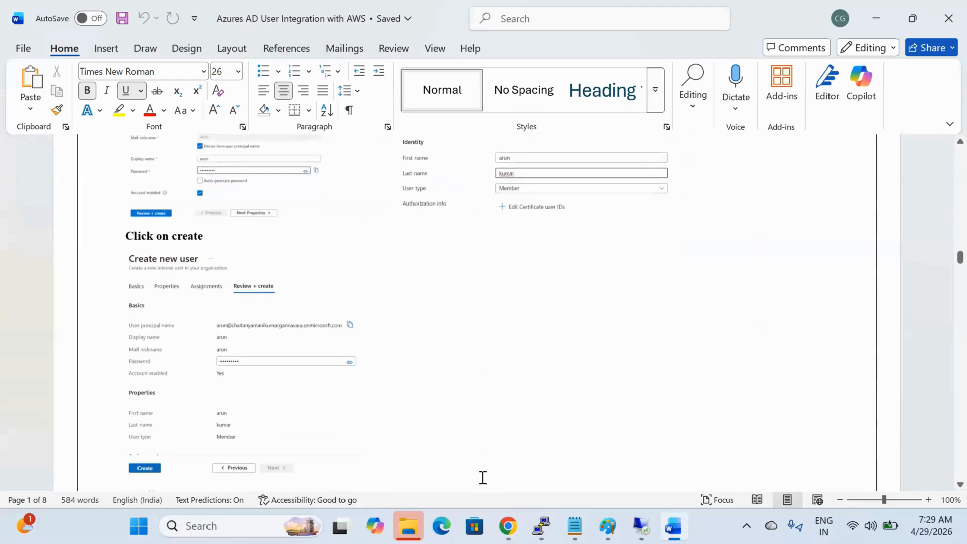
scroll(482, 480, down, 10)
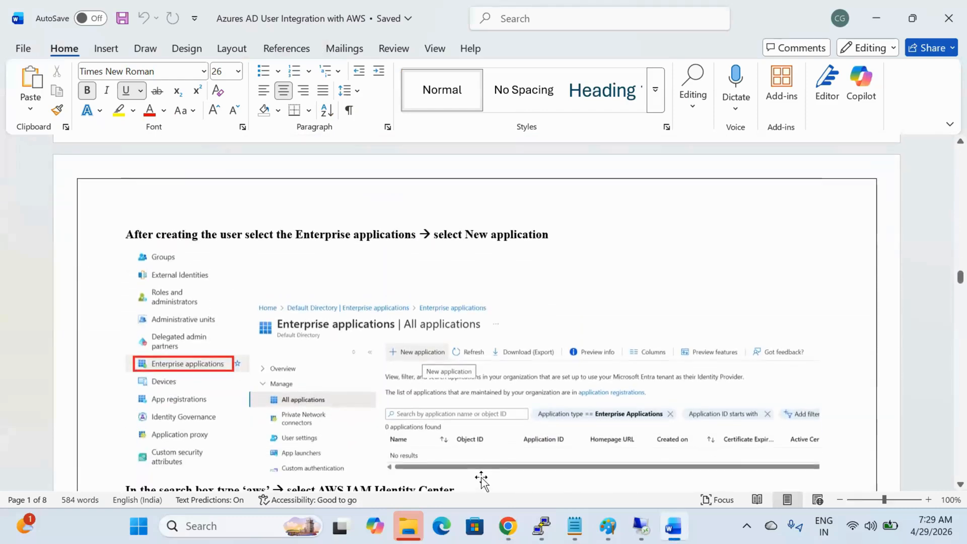
scroll(481, 478, down, 5)
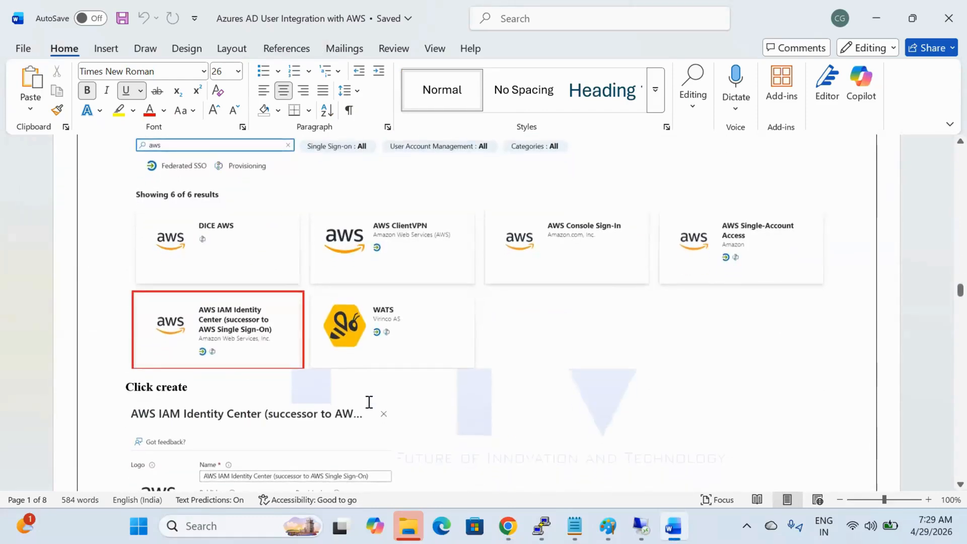
scroll(369, 401, down, 5)
scroll(370, 402, down, 6)
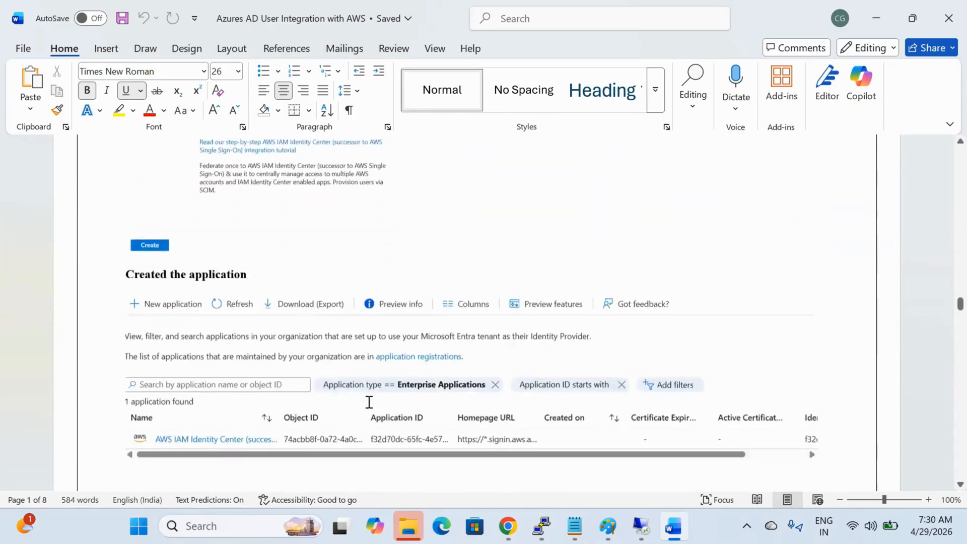
scroll(369, 402, down, 1)
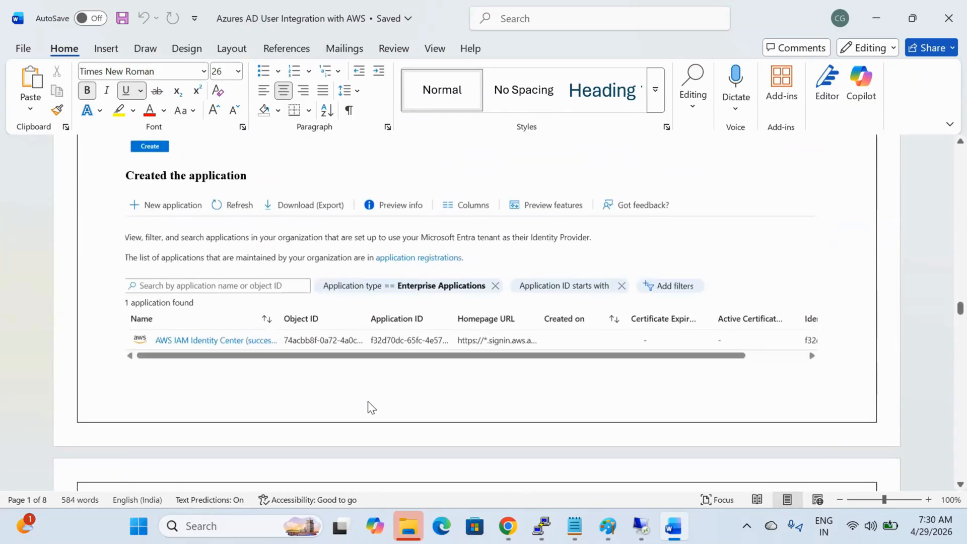
scroll(367, 401, down, 5)
scroll(368, 401, down, 4)
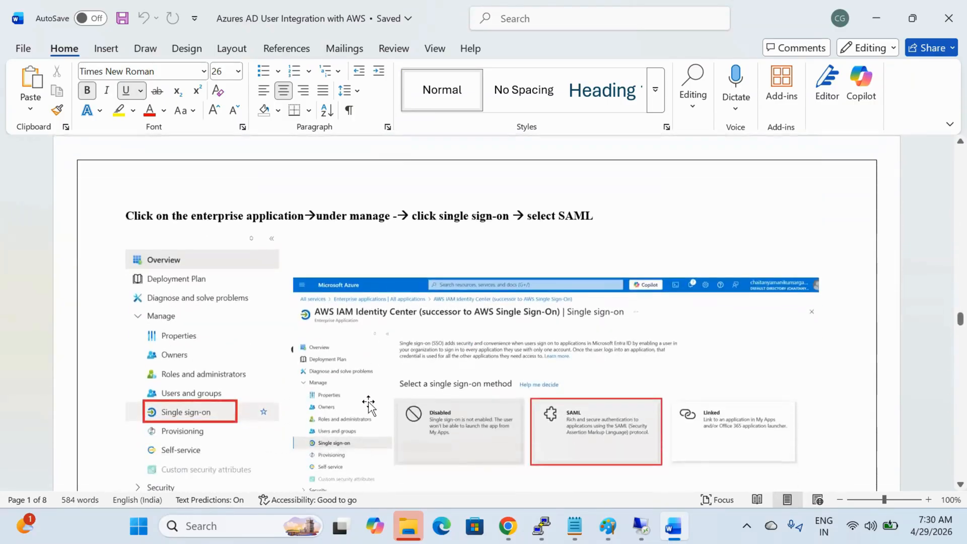
key(alt+Tab)
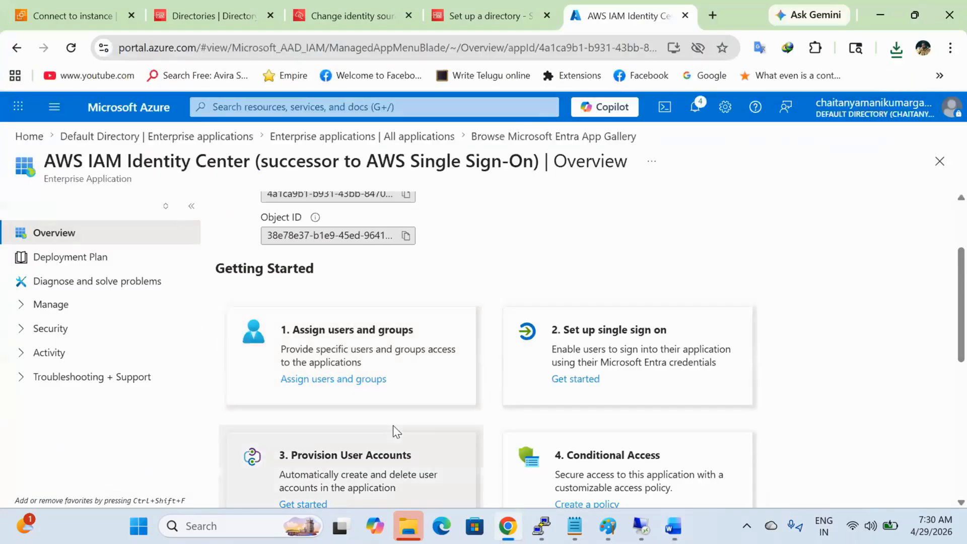
Step: Open the app's Single sign-on settings and choose SAML
click(78, 316)
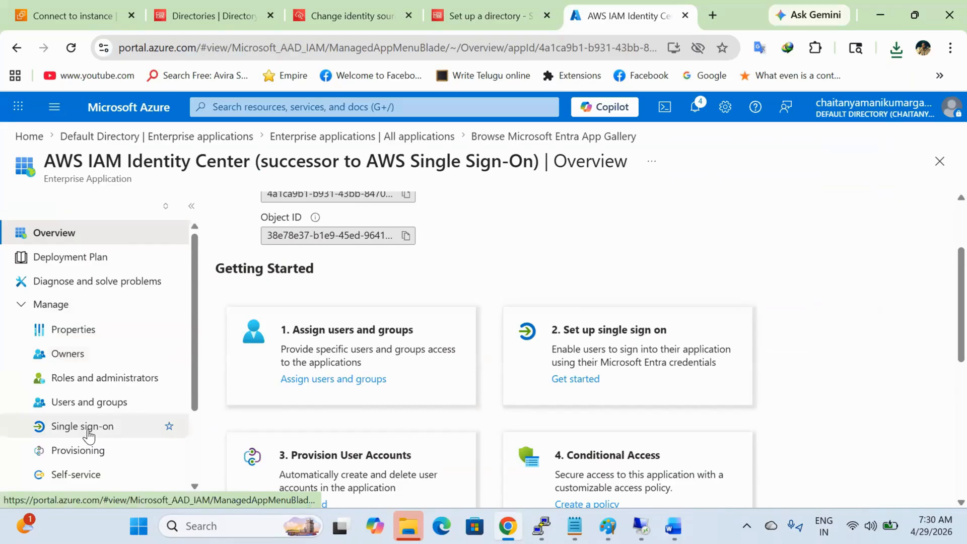
click(88, 434)
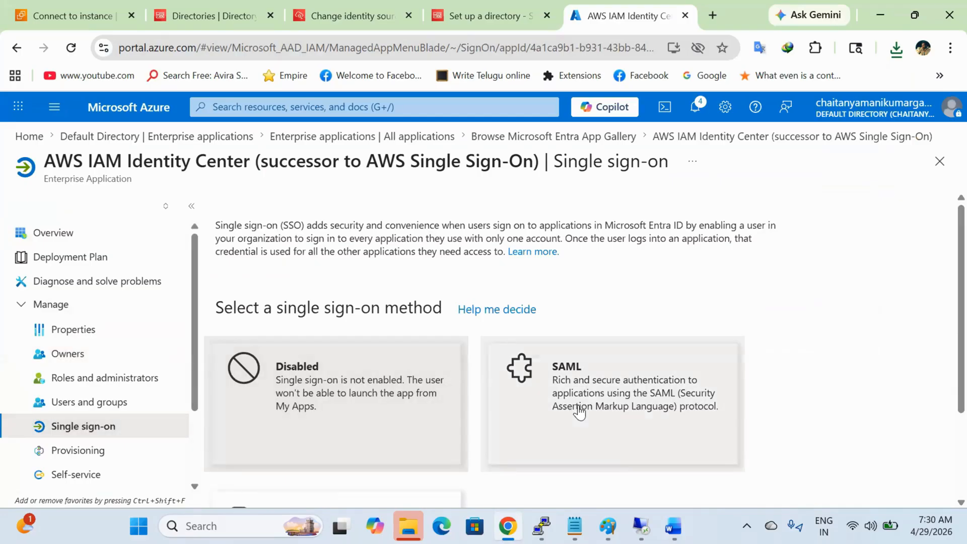
click(579, 412)
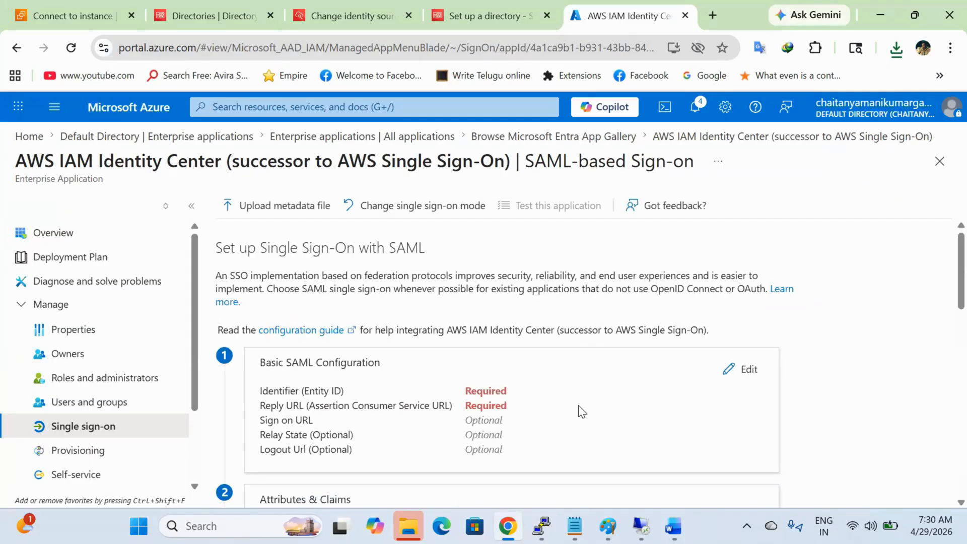
Step: Cross-check the Word guide and AWS identity source page, then return to Azure SAML setup
scroll(579, 405, down, 1)
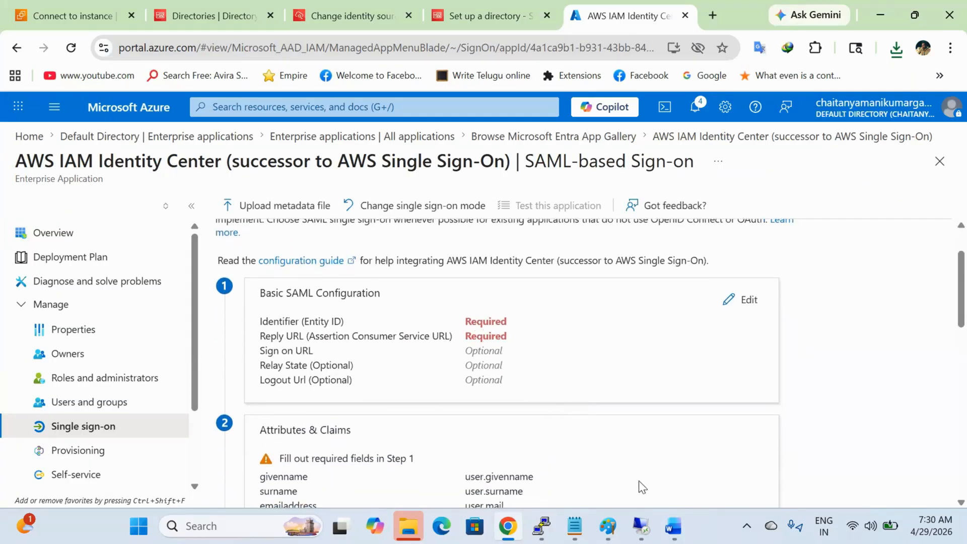
mouse_move(674, 526)
scroll(559, 412, up, 1)
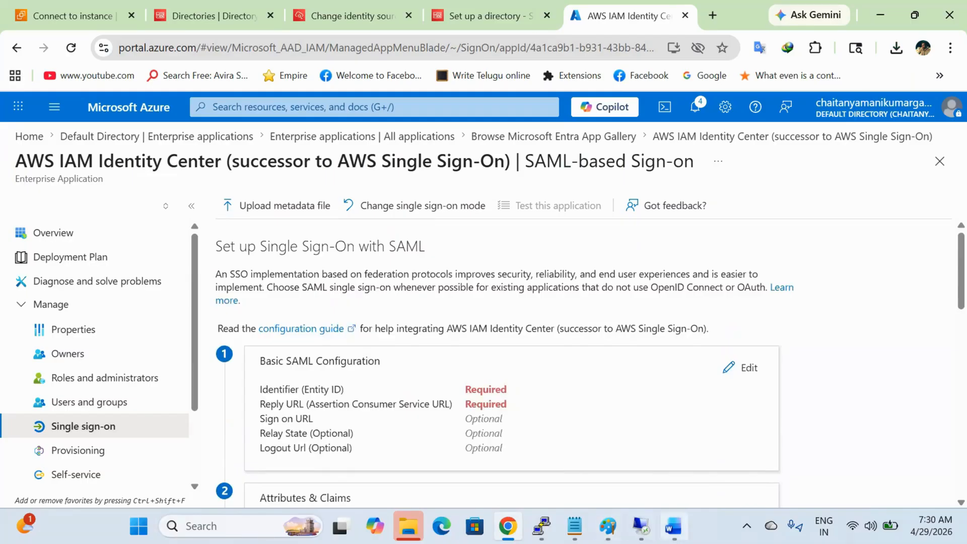
click(674, 526)
scroll(499, 383, down, 5)
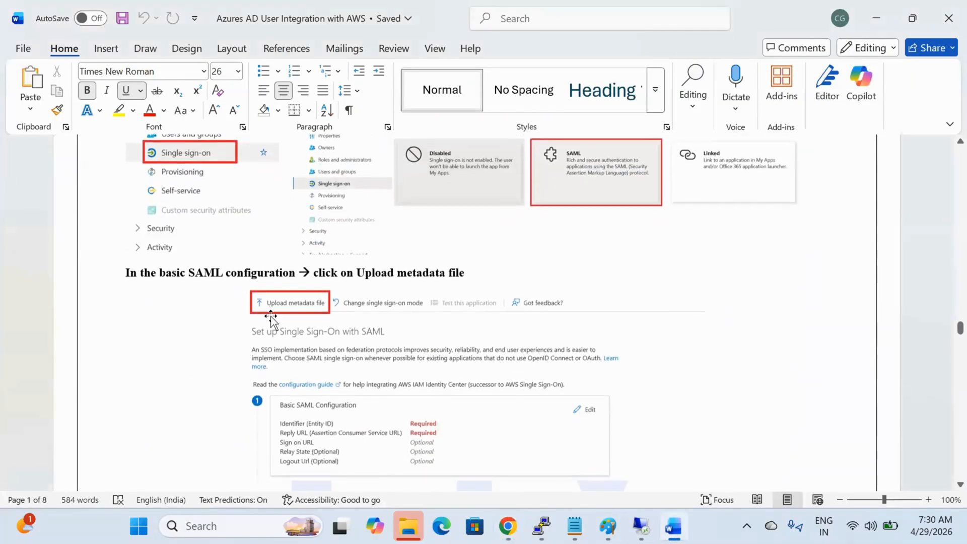
scroll(509, 432, down, 5)
scroll(510, 432, up, 1)
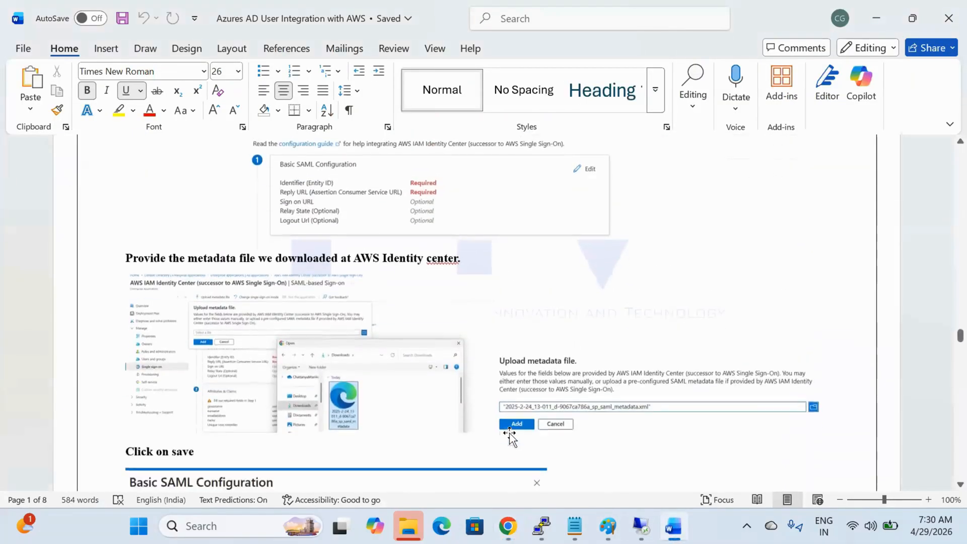
key(alt+Tab)
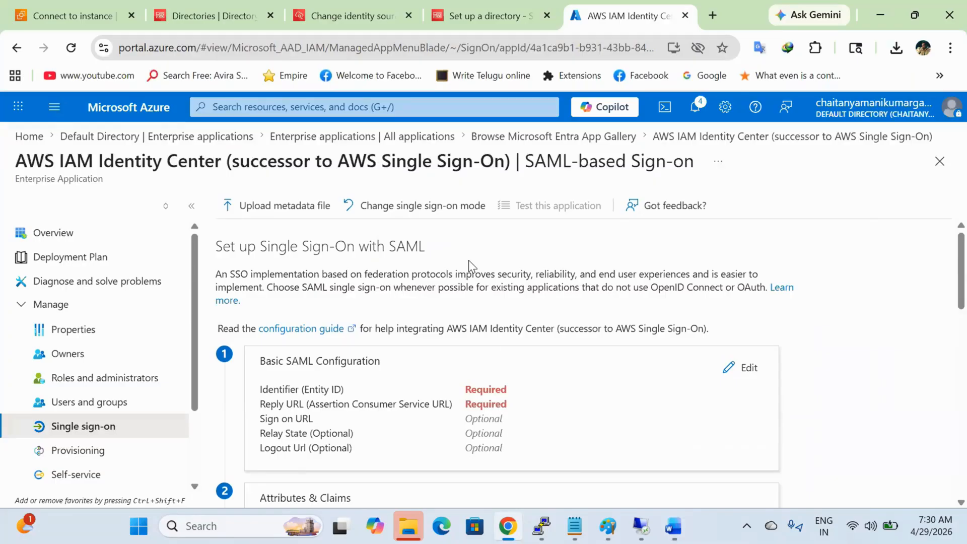
click(370, 3)
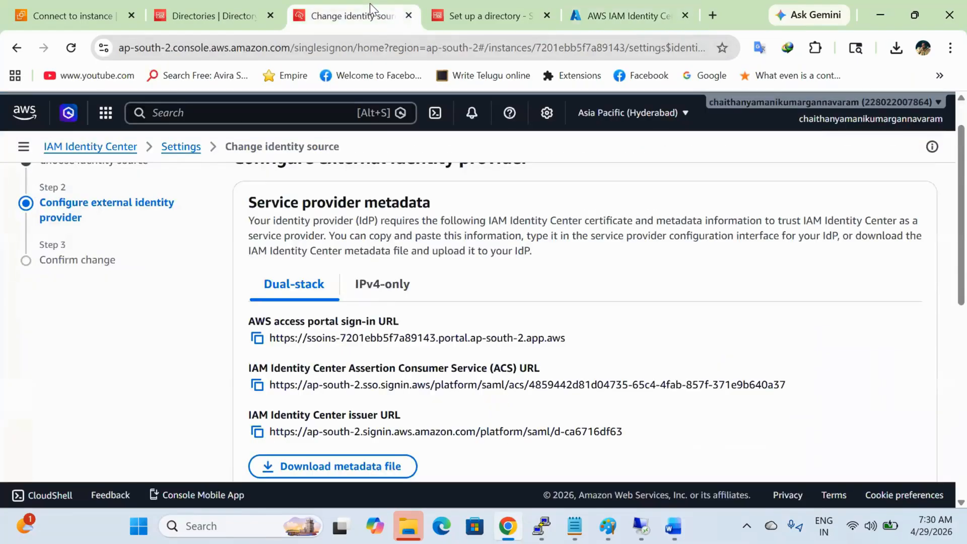
scroll(372, 317, down, 3)
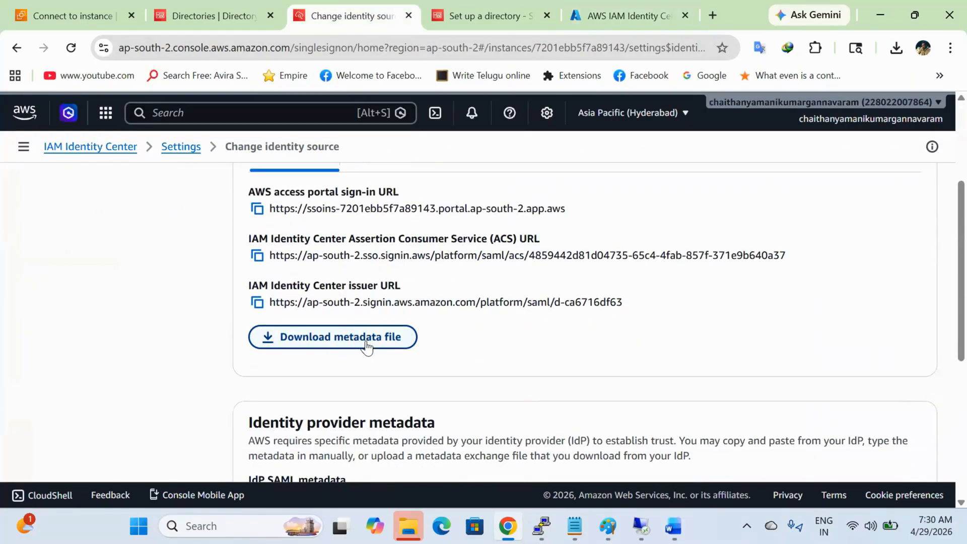
click(618, 22)
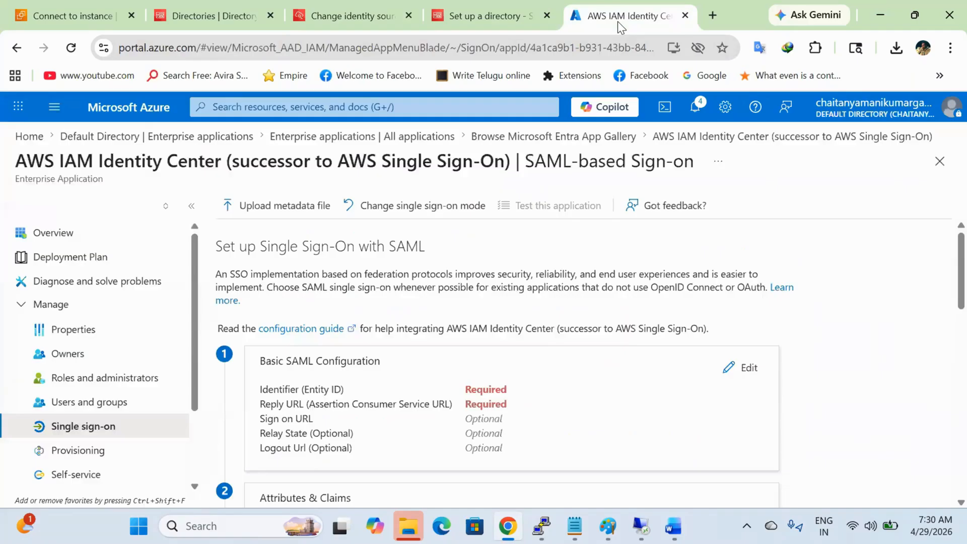
Step: Upload the SAML metadata XML from Downloads to auto-fill identifier and reply URLs
click(283, 204)
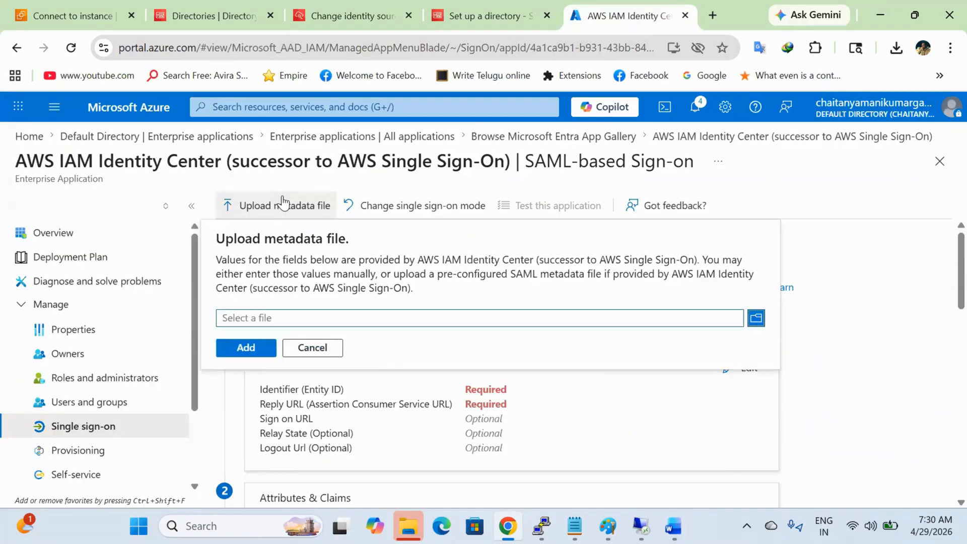
click(762, 321)
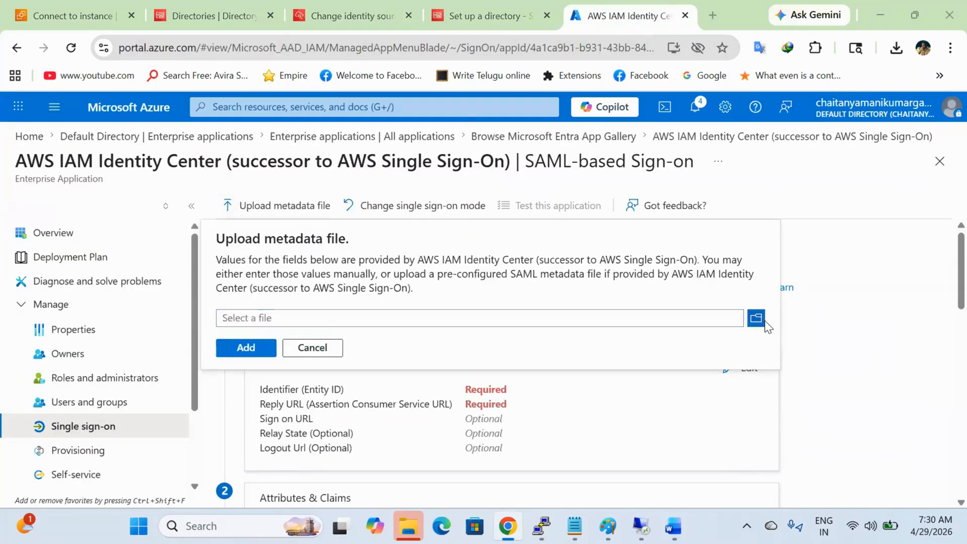
scroll(69, 214, up, 3)
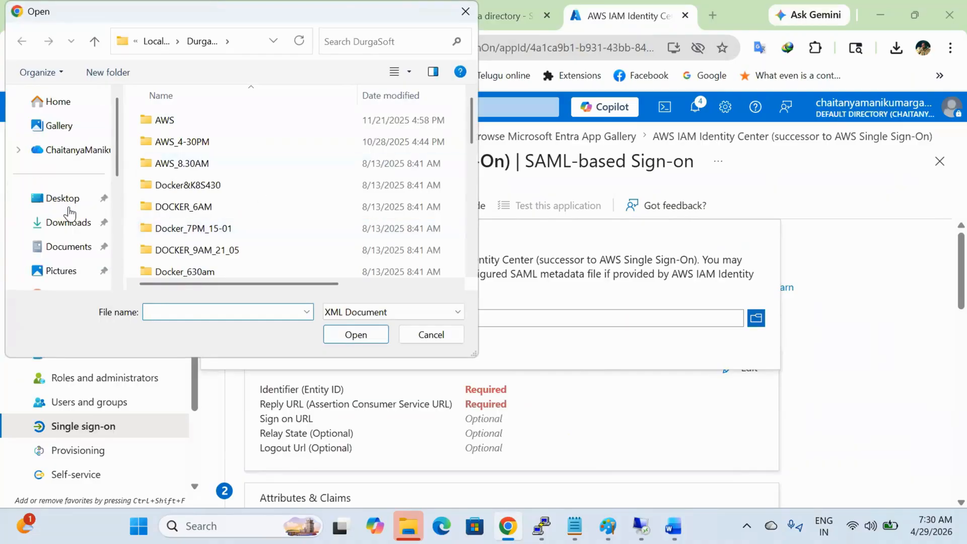
click(59, 222)
click(171, 188)
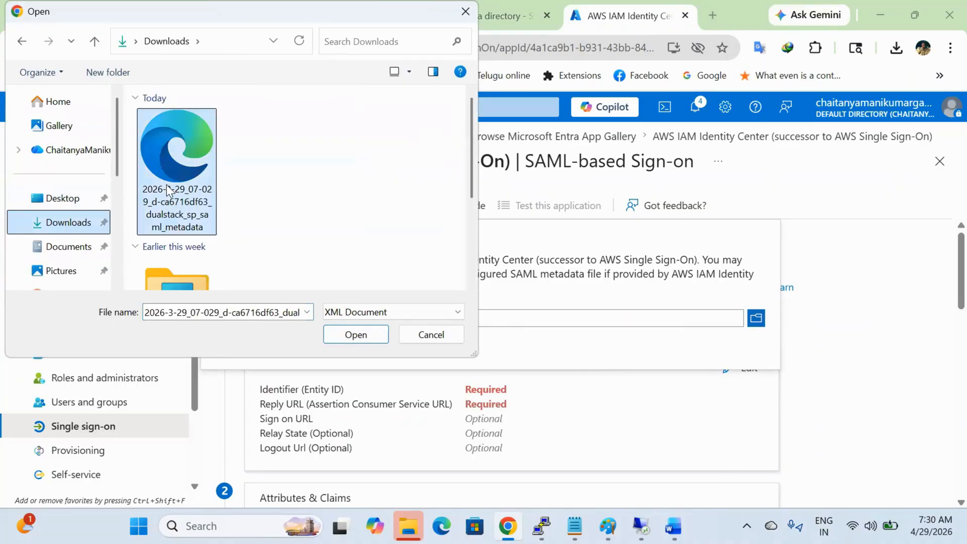
click(350, 335)
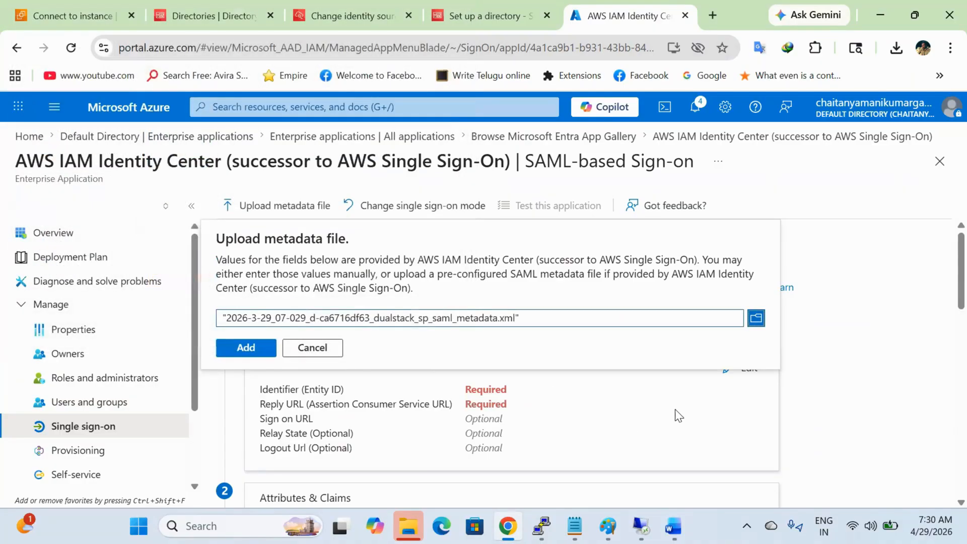
click(250, 350)
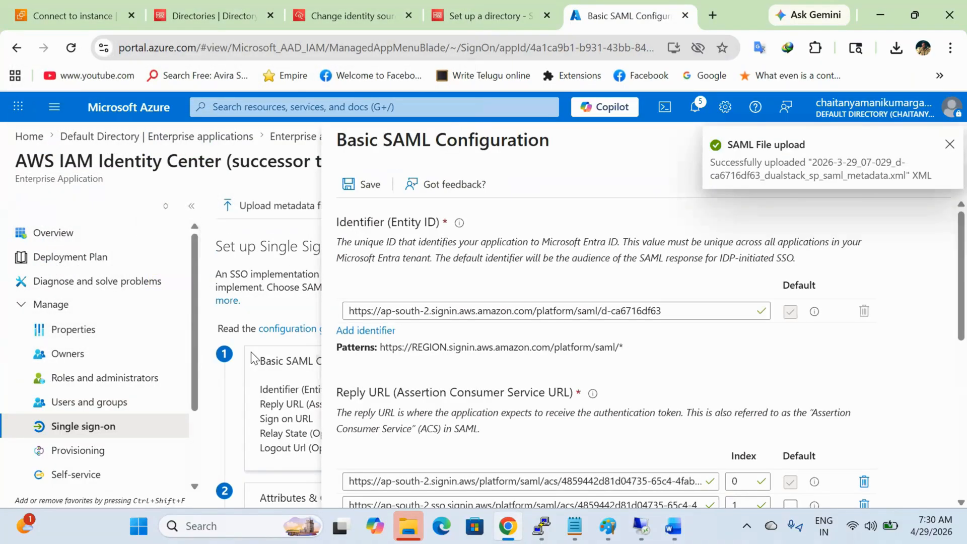
scroll(619, 344, down, 1)
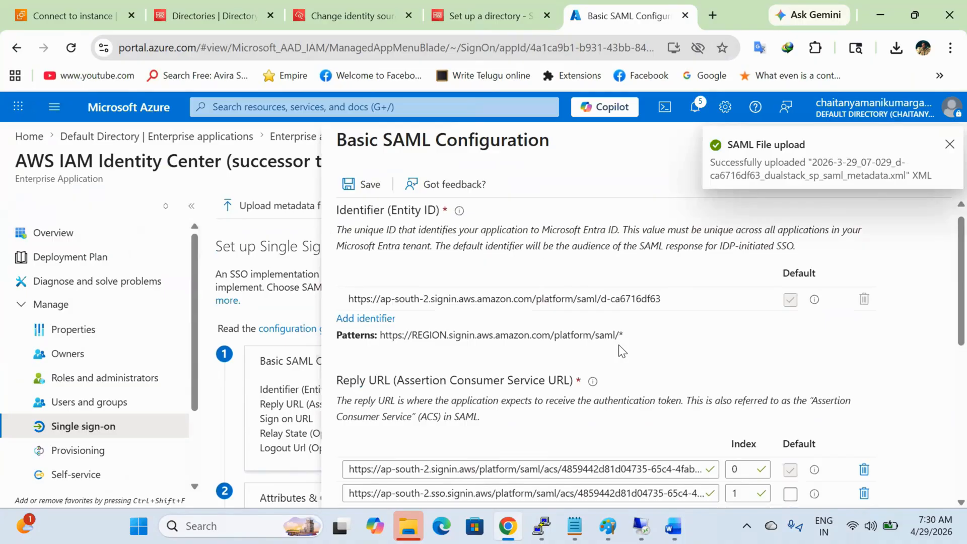
scroll(701, 337, down, 2)
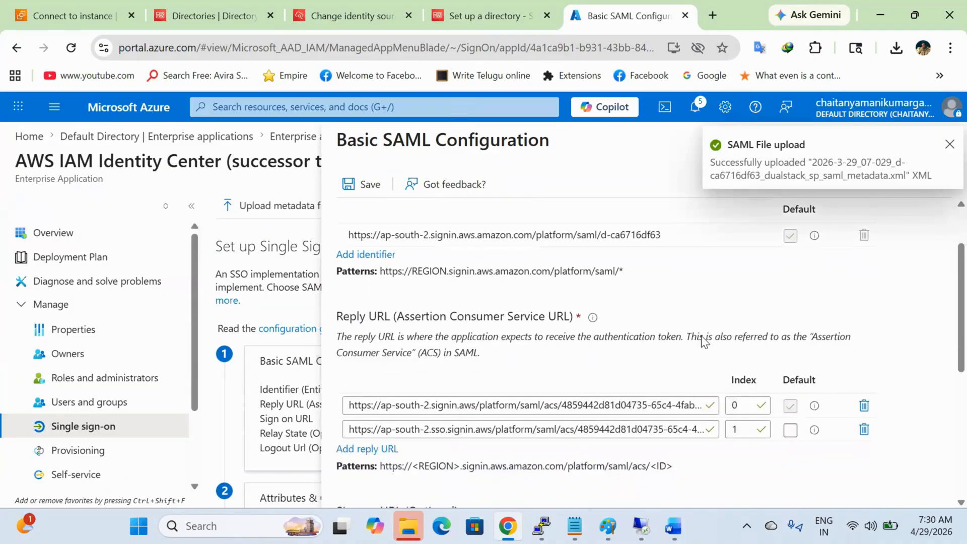
scroll(701, 337, down, 5)
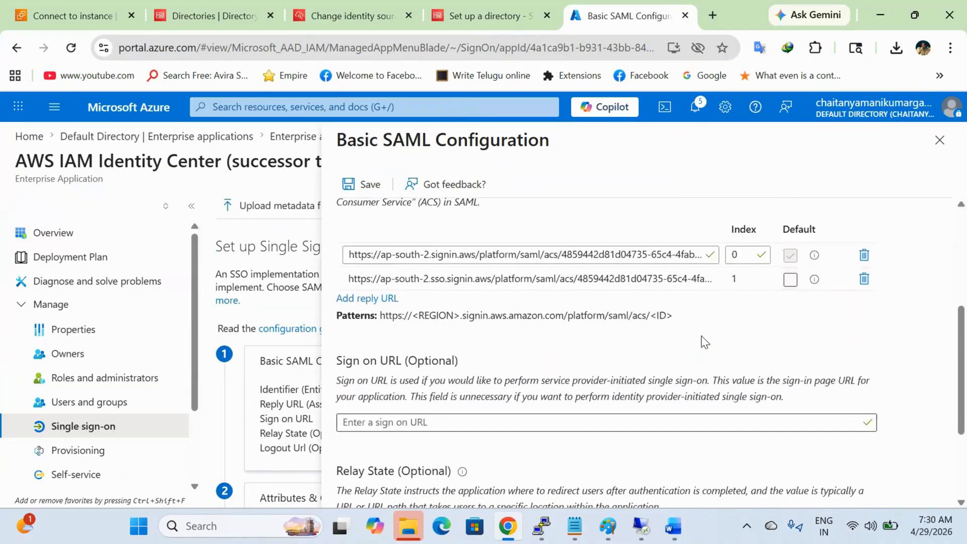
click(674, 526)
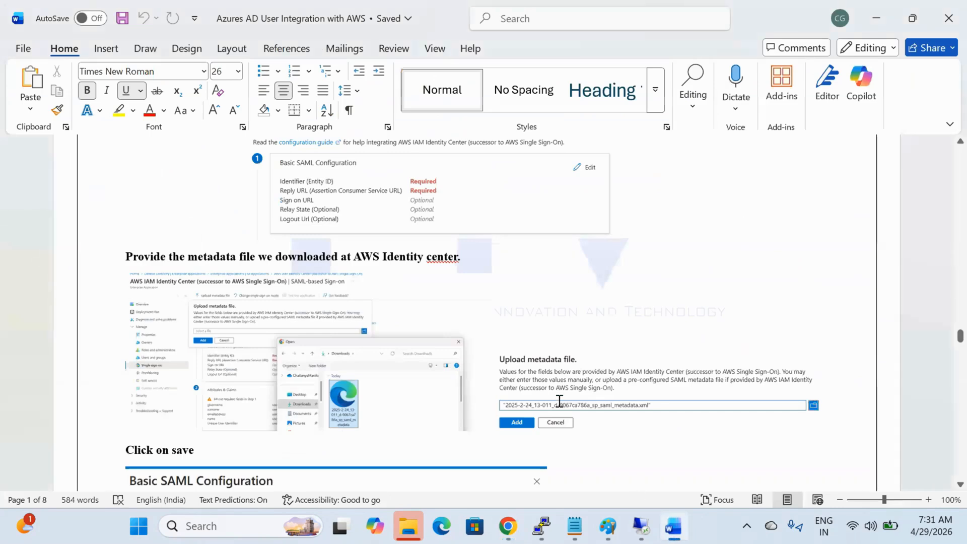
Step: Read the Word guide past its 'Click on save' screenshot, then return to the Basic SAML Configuration blade
scroll(559, 401, down, 3)
scroll(560, 401, down, 2)
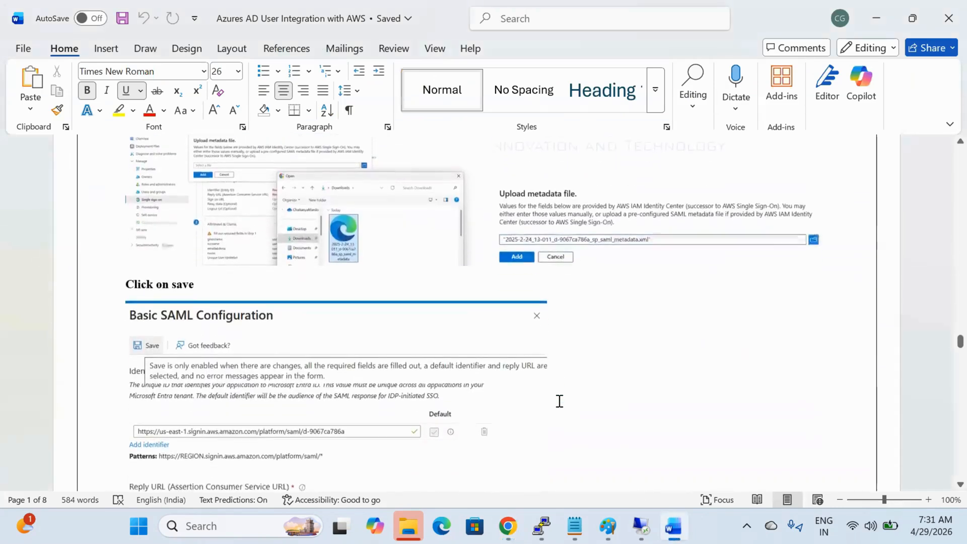
scroll(560, 401, down, 2)
scroll(560, 401, down, 2)
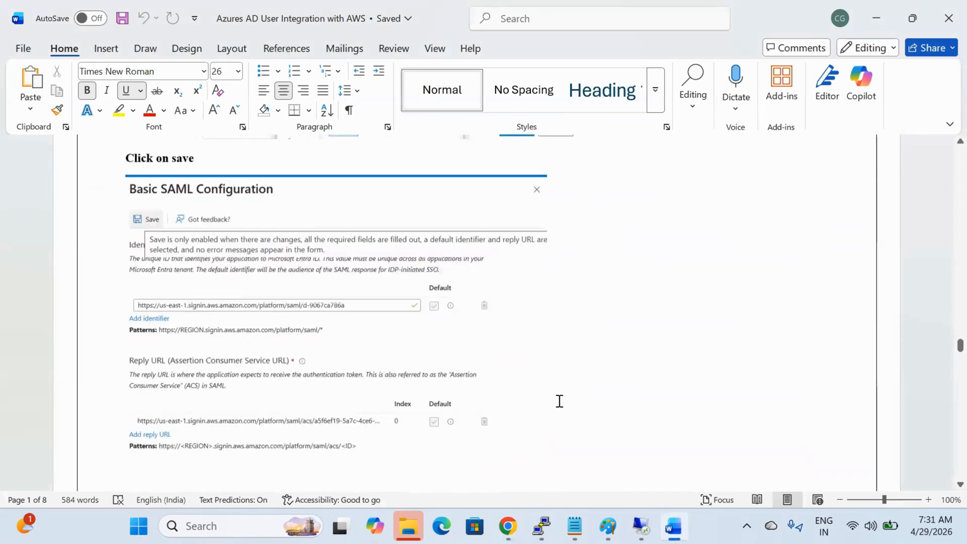
scroll(559, 401, down, 3)
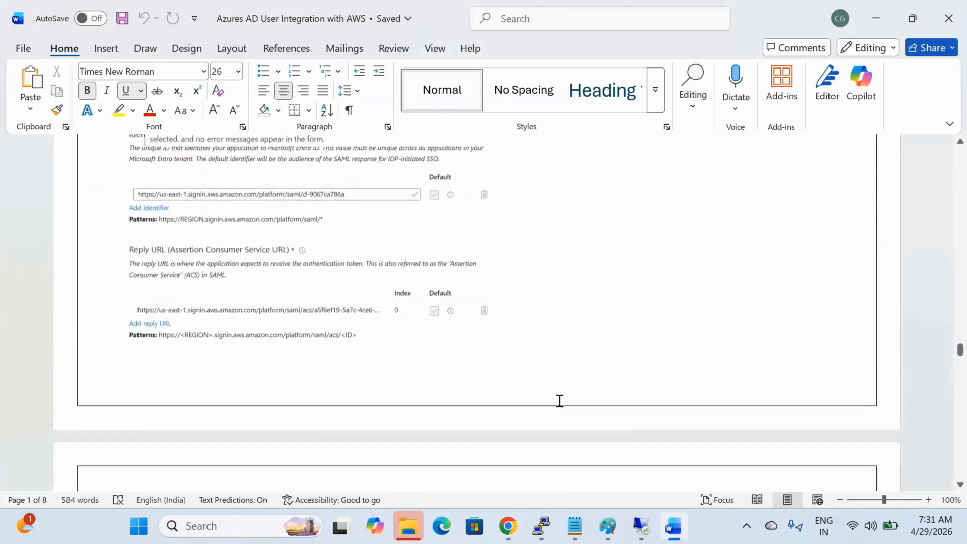
scroll(560, 401, down, 6)
key(alt+Tab)
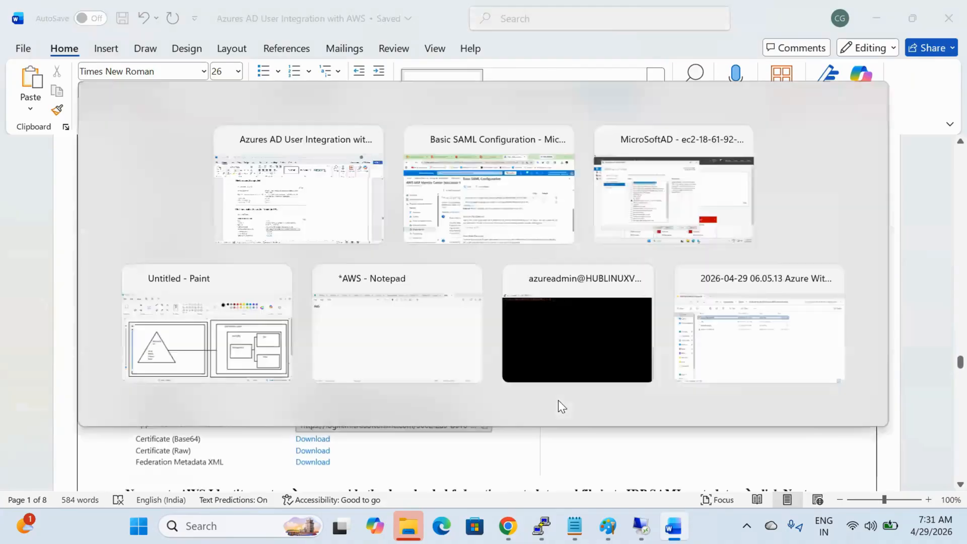
scroll(488, 424, down, 3)
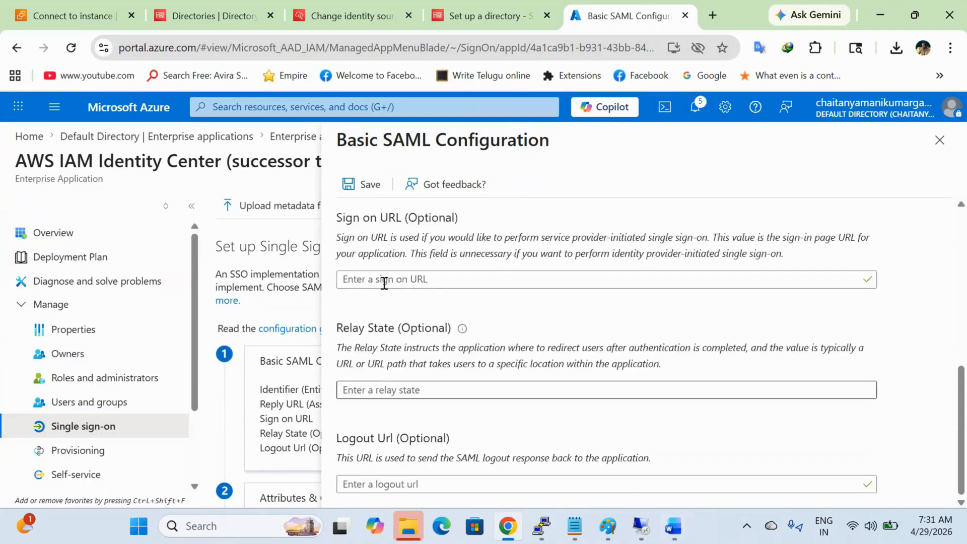
Step: Save the Basic SAML Configuration, close its blade, and bring the Word guide forward
click(351, 183)
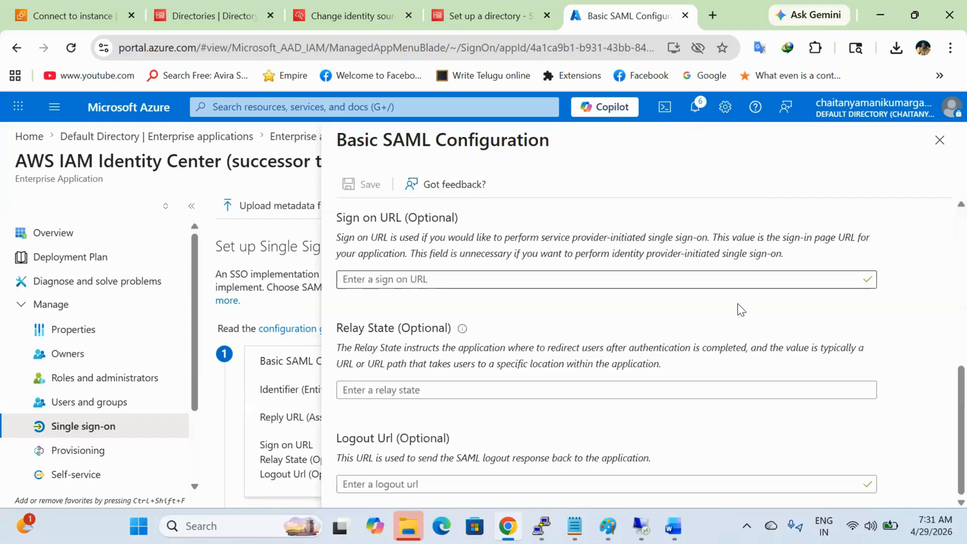
click(940, 140)
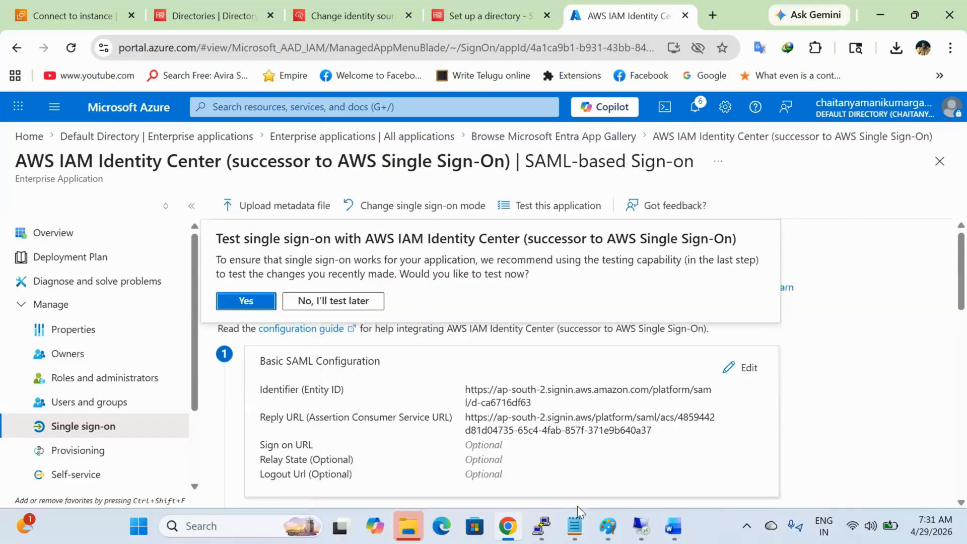
click(673, 526)
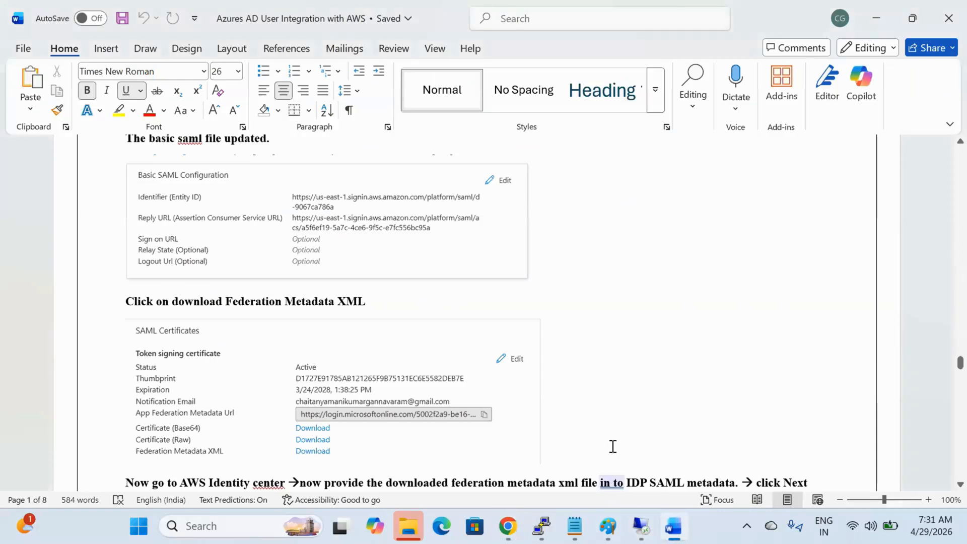
Step: Check the guide's 'download Federation Metadata XML' step, then go back to the SAML Sign-on page
scroll(613, 447, down, 1)
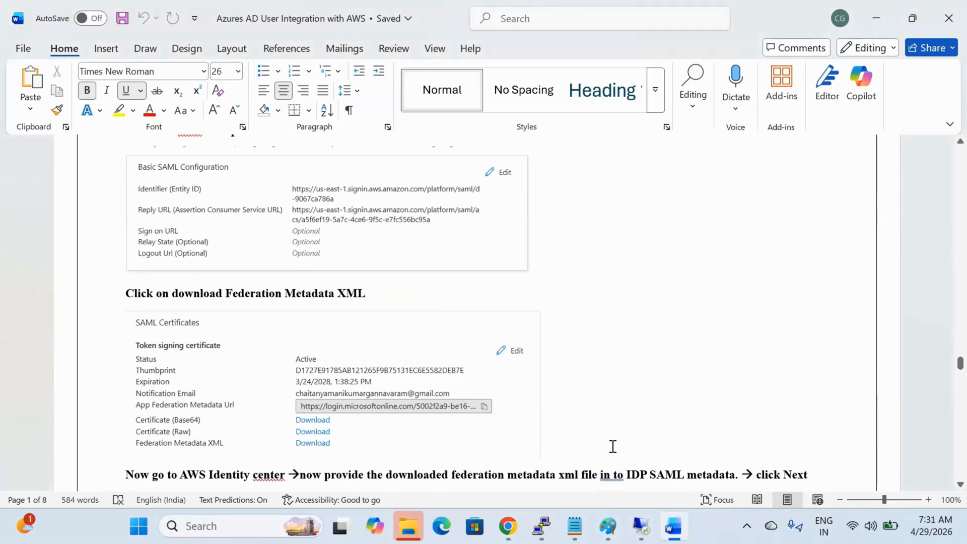
scroll(613, 446, up, 3)
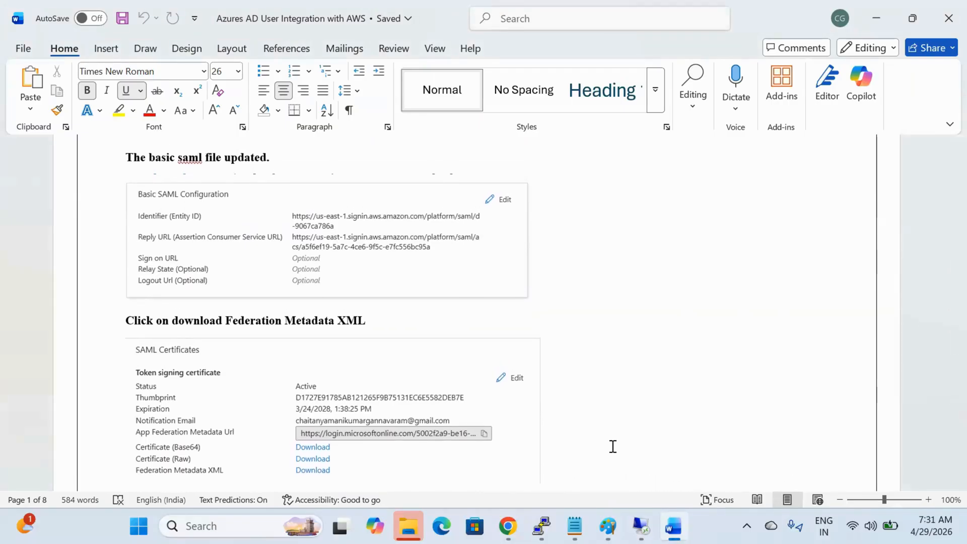
key(alt+Tab)
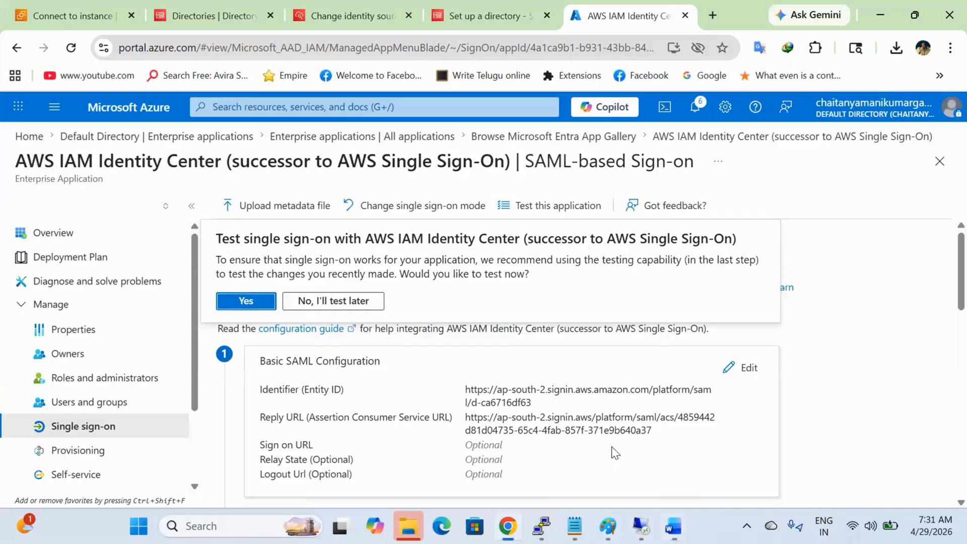
Step: Run a test sign-in to AWS IAM Identity Center, then close the AWS error tab and test panel
click(267, 301)
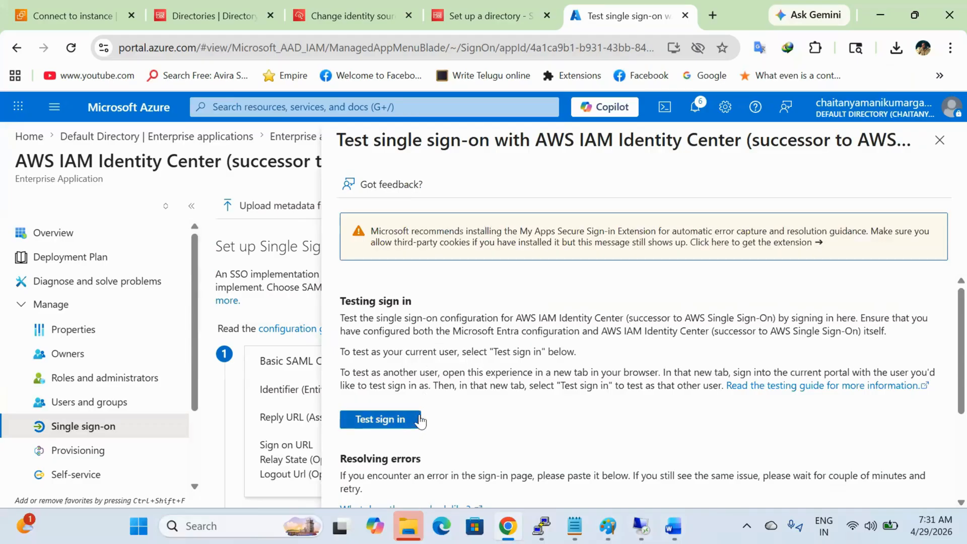
click(416, 421)
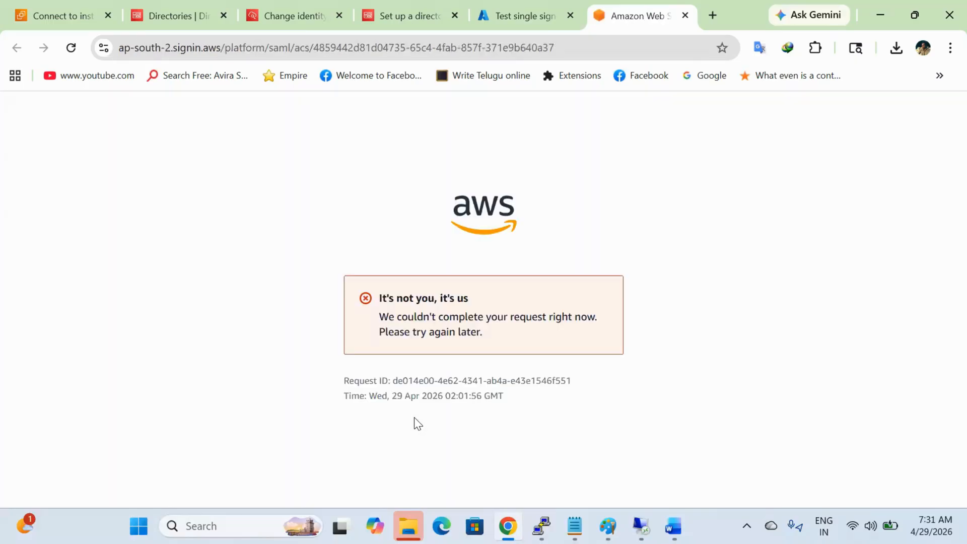
click(684, 16)
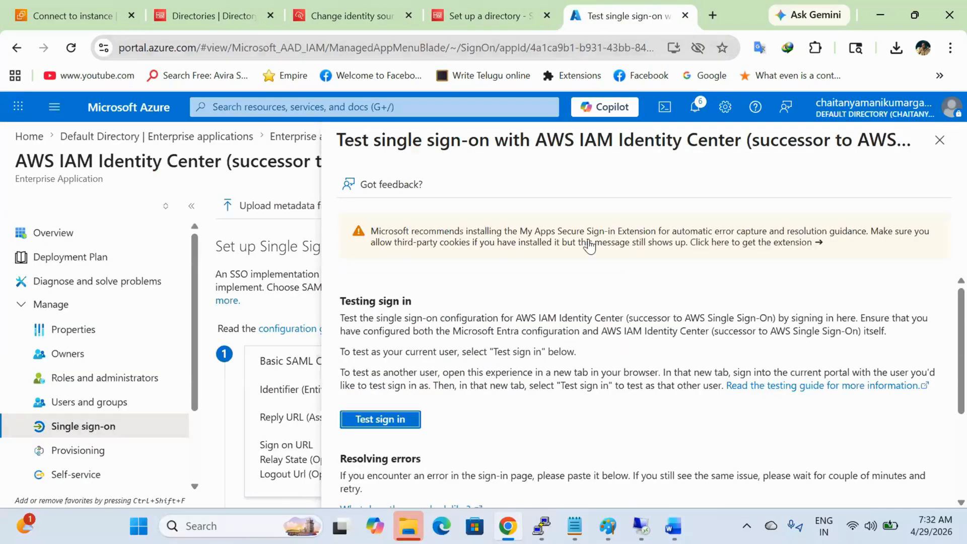
click(940, 140)
Step: Download the Federation Metadata XML from the SAML Certificates section
scroll(530, 379, down, 7)
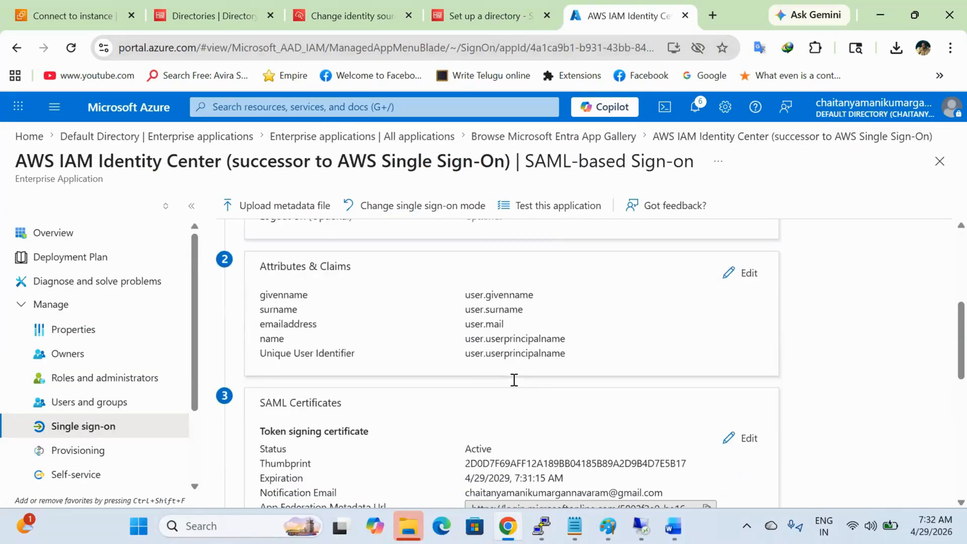
scroll(515, 386, down, 1)
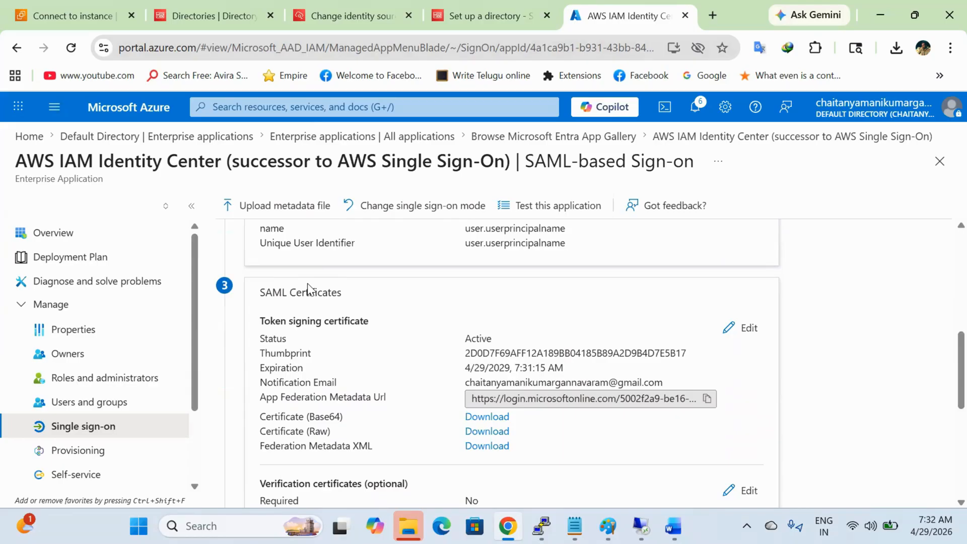
click(501, 450)
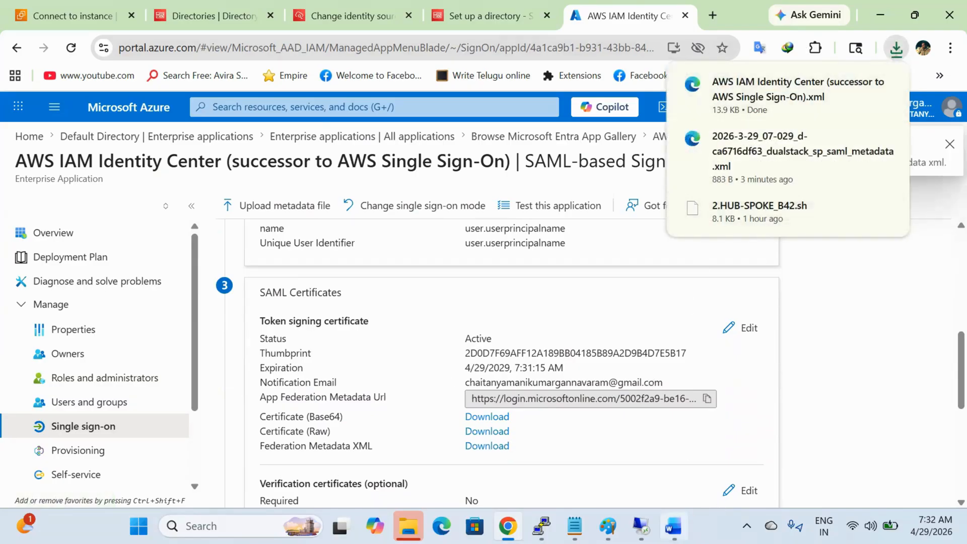
Step: Read the Word guide's AWS upload step, then return to the browser
click(673, 527)
scroll(353, 434, down, 1)
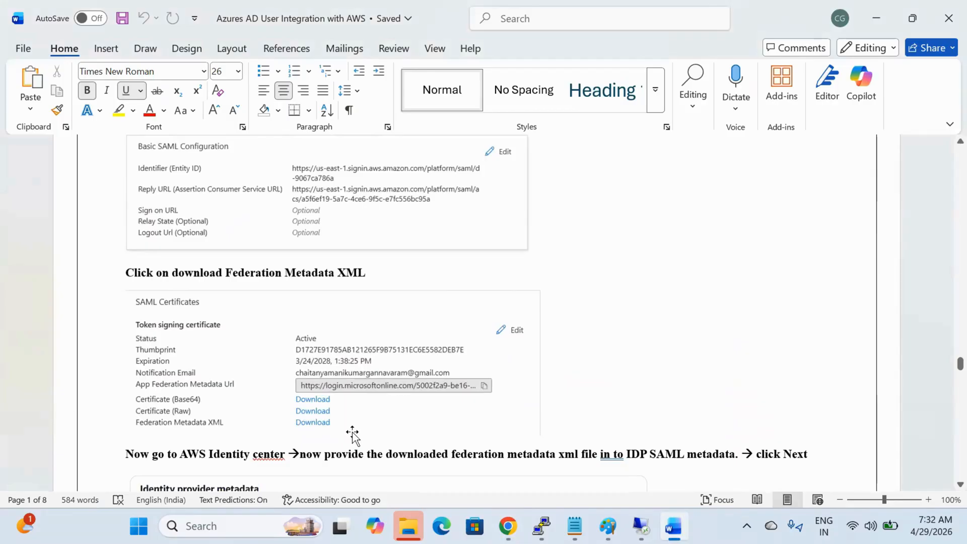
scroll(352, 434, down, 5)
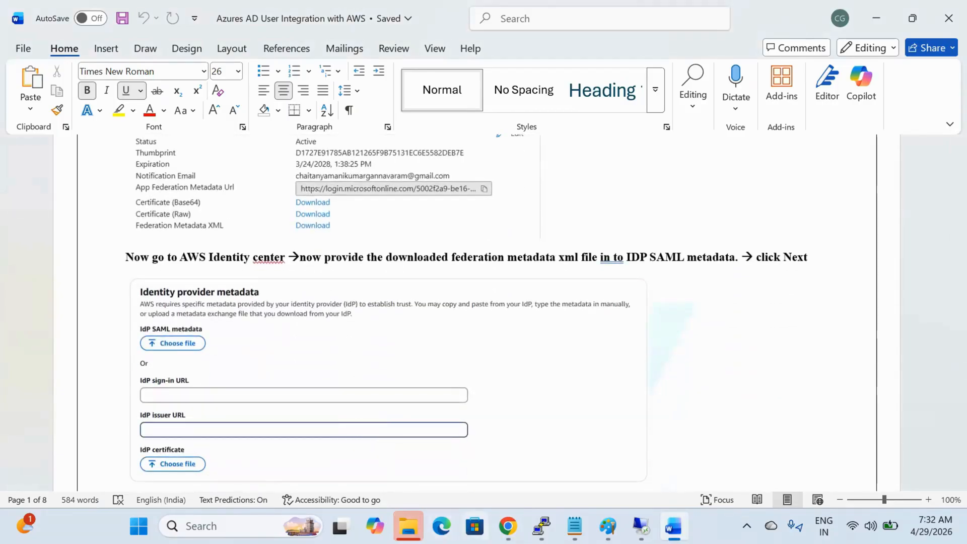
click(508, 526)
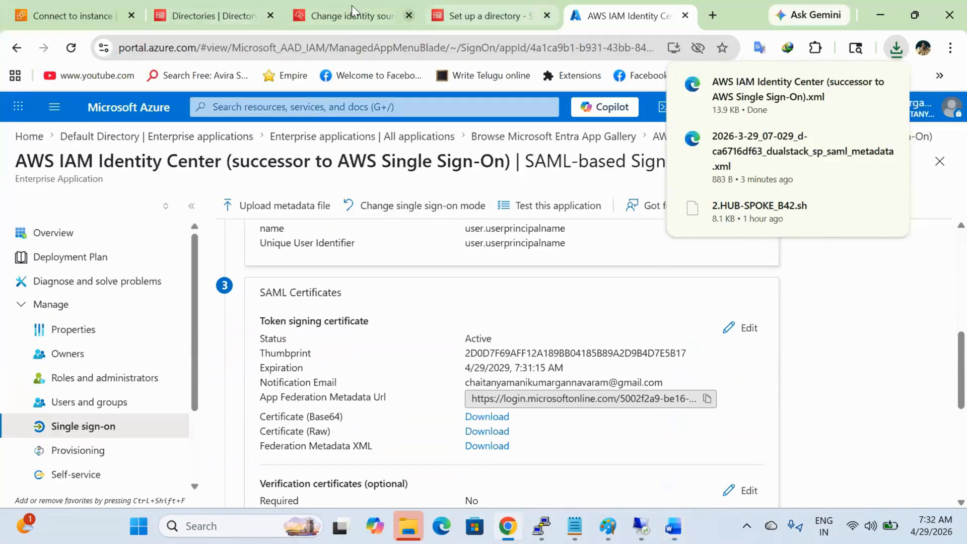
Step: Find the IdP SAML metadata upload on AWS's Change identity source page, checking the guide's instructions
click(322, 14)
scroll(465, 292, down, 4)
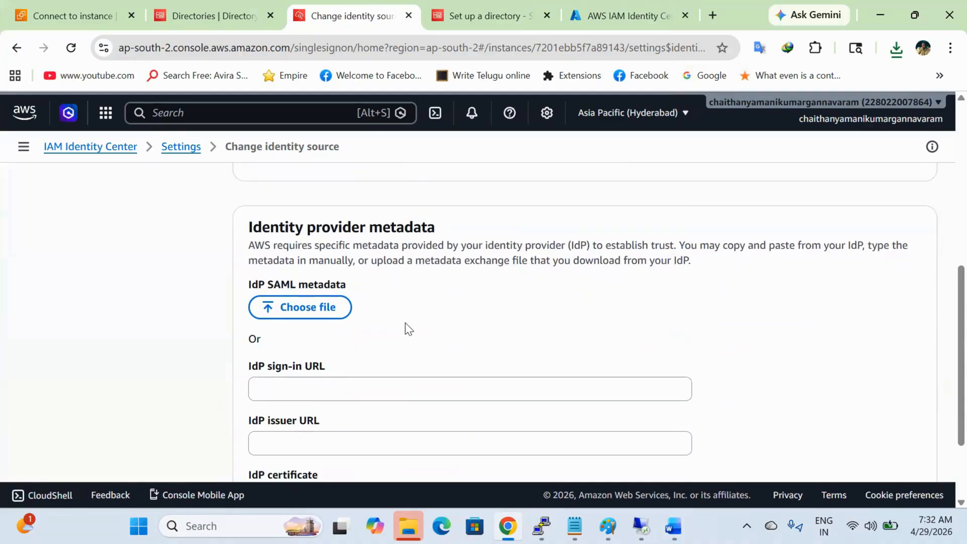
scroll(405, 329, down, 1)
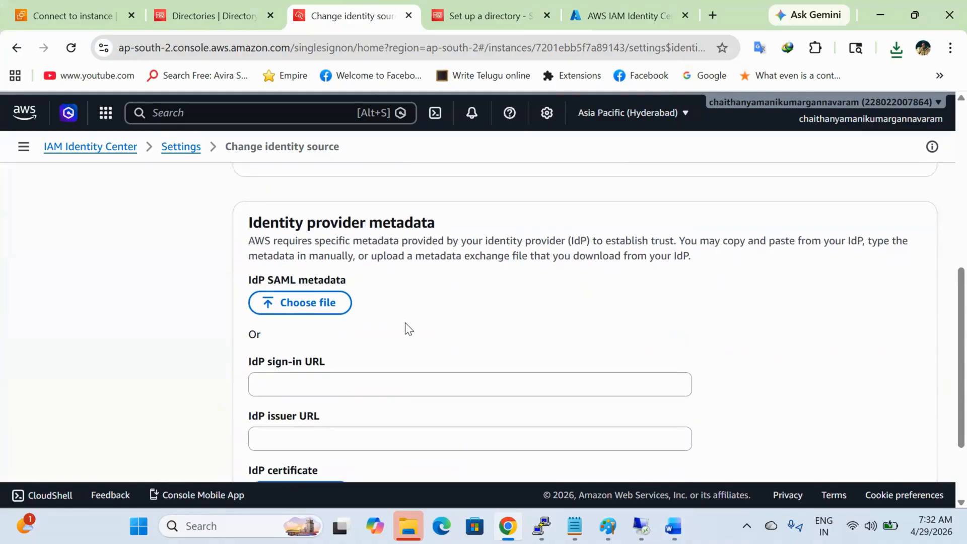
click(298, 315)
key(alt+Tab)
scroll(363, 354, down, 2)
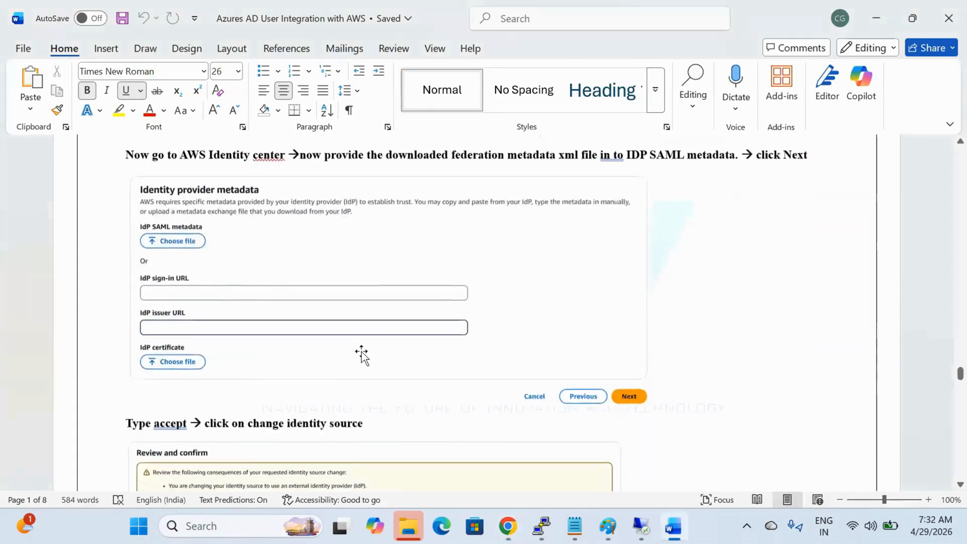
scroll(362, 355, up, 1)
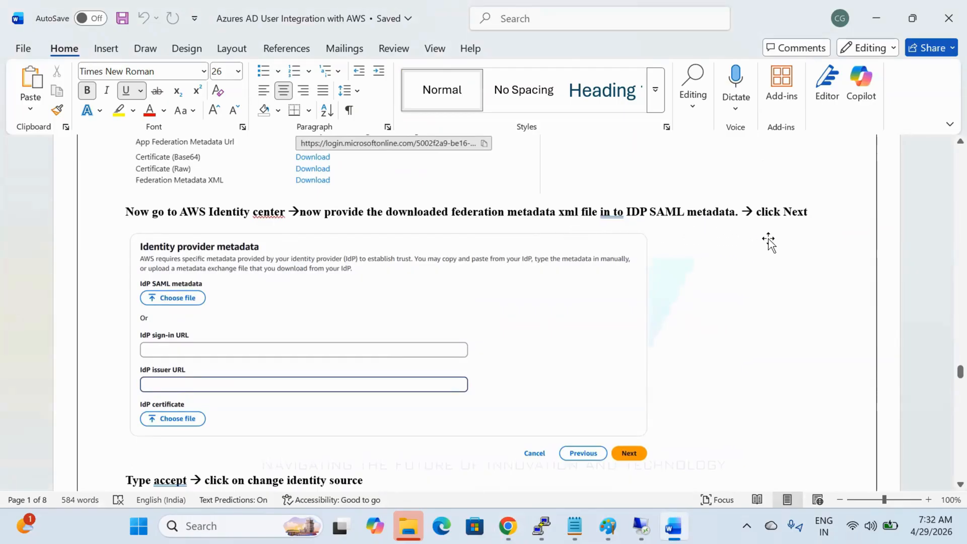
key(alt+Tab)
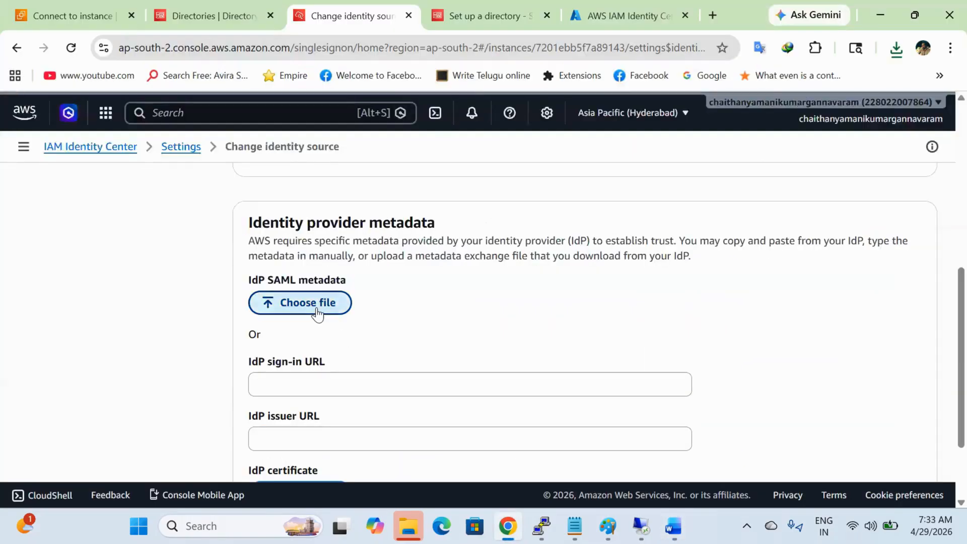
Step: Upload 'AWS IAM Identity Center (successor to AWS Single Sign-On).xml' as IdP SAML metadata and continue to review
click(318, 303)
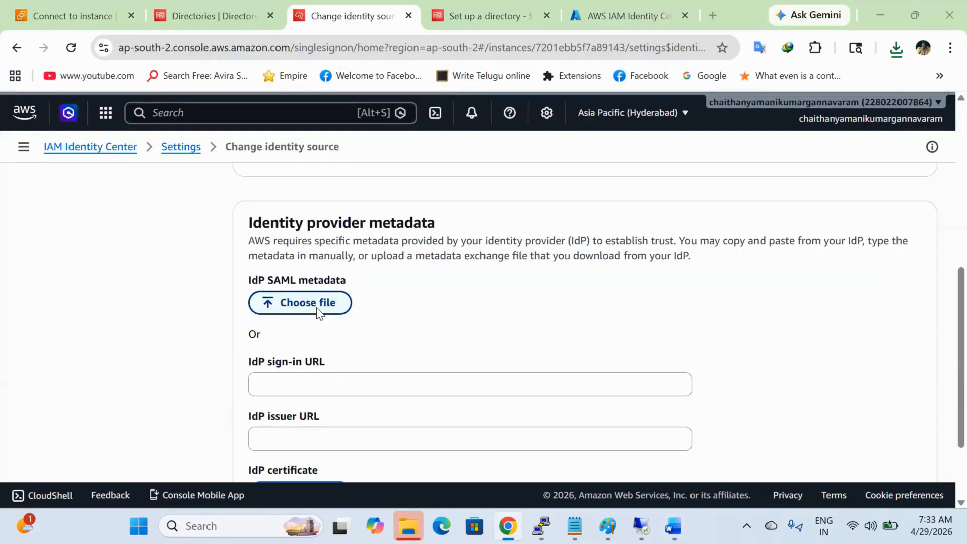
click(196, 217)
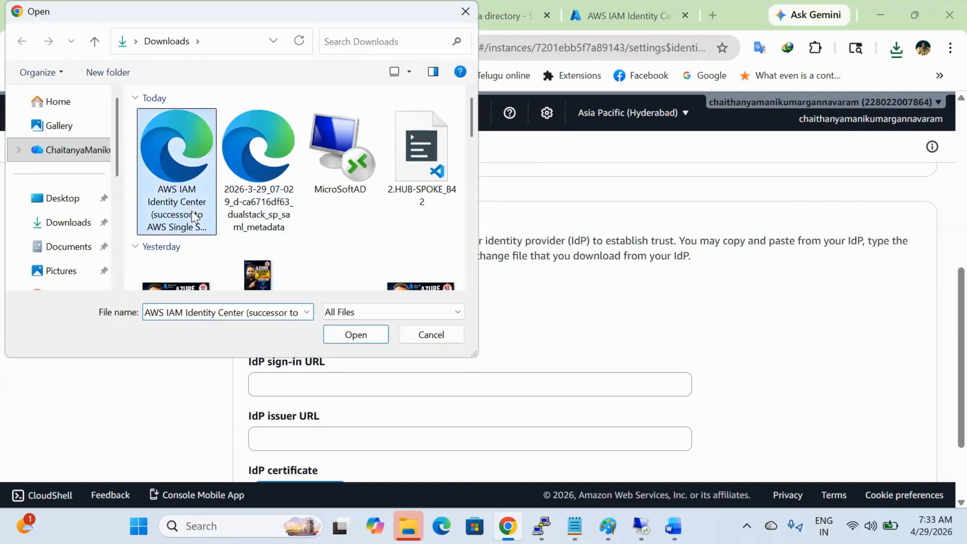
click(362, 337)
scroll(503, 351, down, 1)
scroll(506, 349, down, 3)
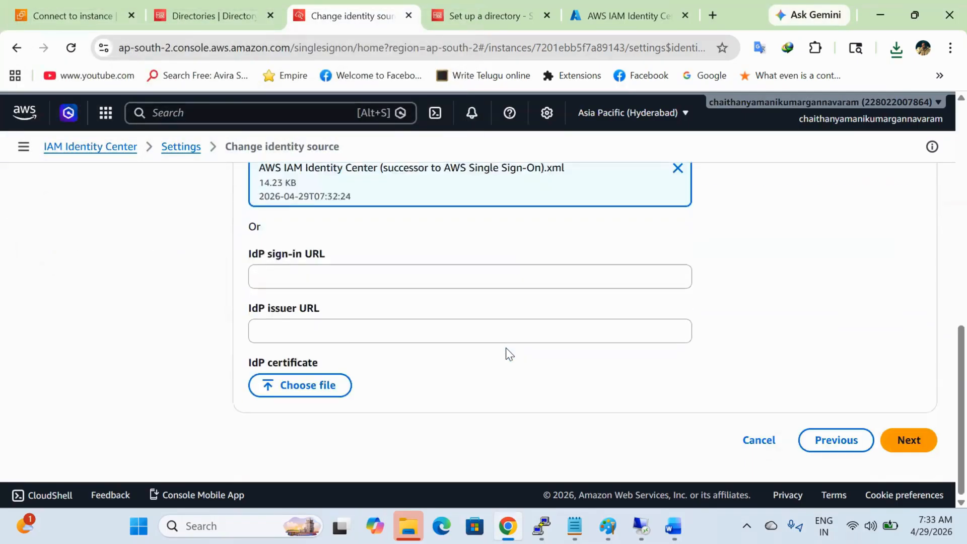
click(895, 446)
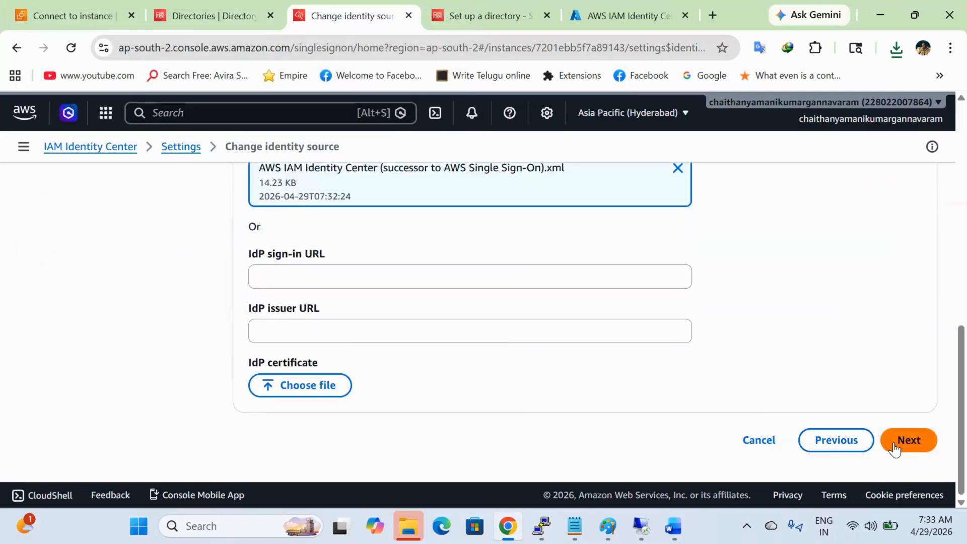
Step: Copy and paste ACCEPT into the confirmation field and apply the change to the external identity provider
scroll(575, 360, down, 3)
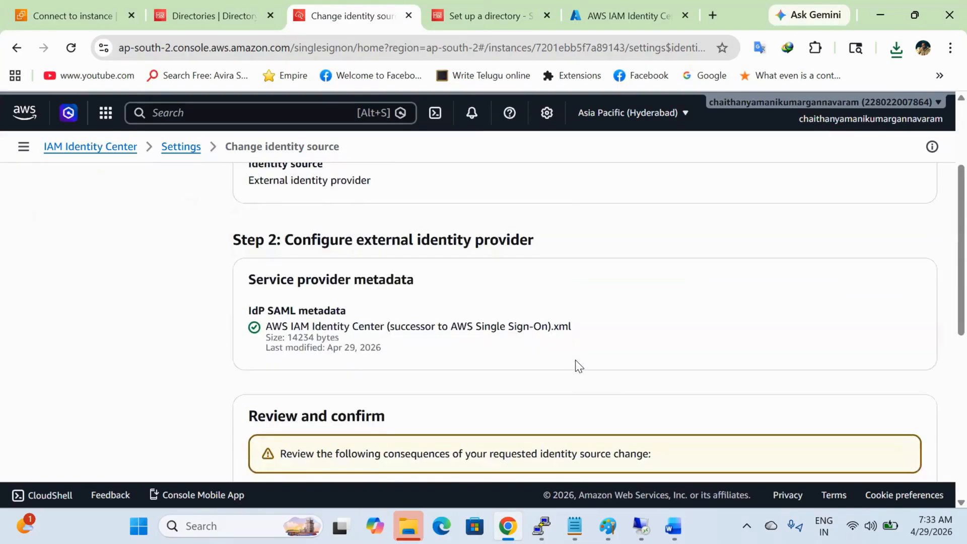
scroll(576, 360, down, 7)
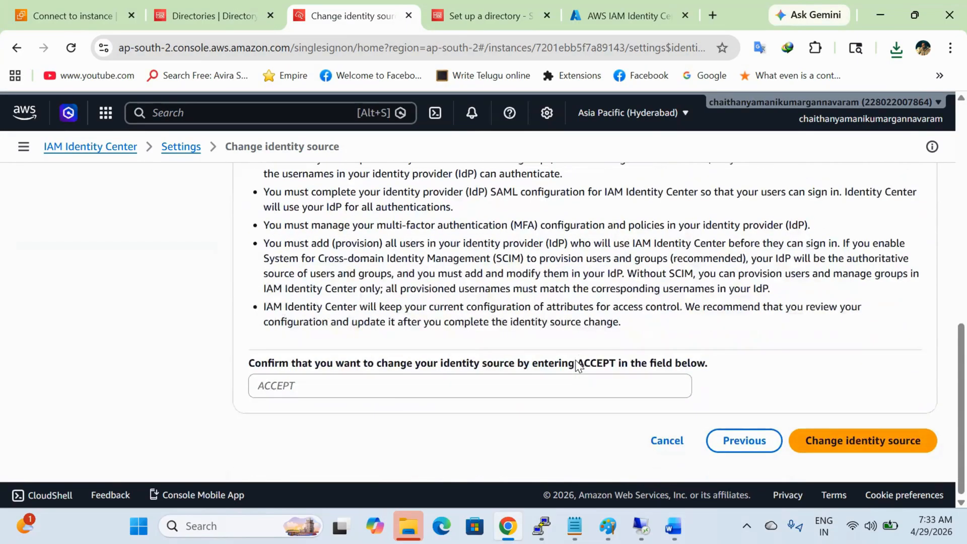
double_click(597, 364)
click(585, 365)
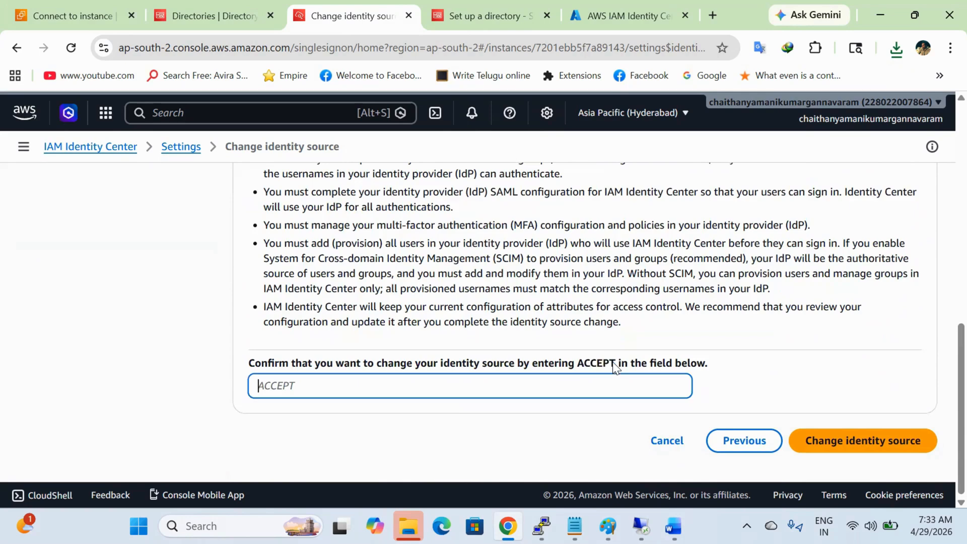
drag(579, 364, 613, 359)
key(ctrl+c)
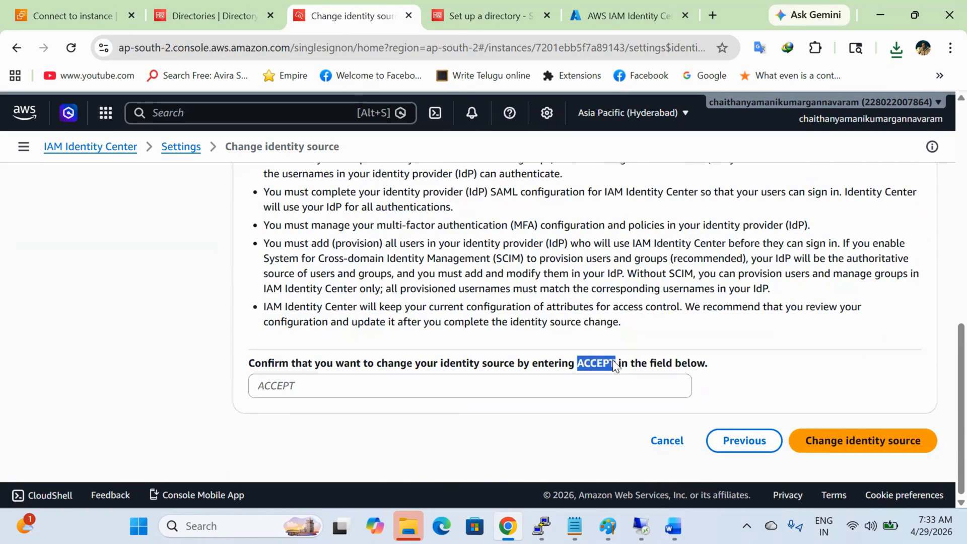
click(605, 384)
key(ctrl+v)
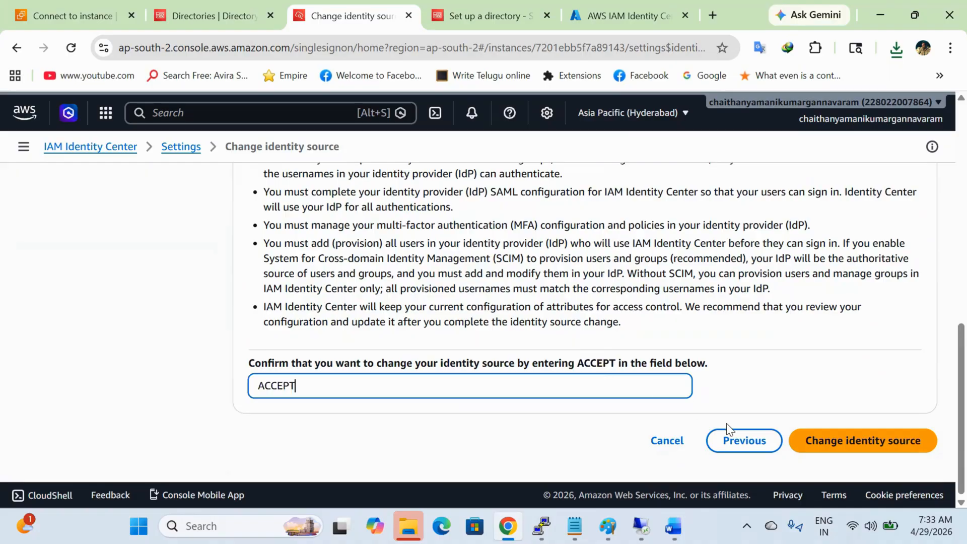
click(812, 448)
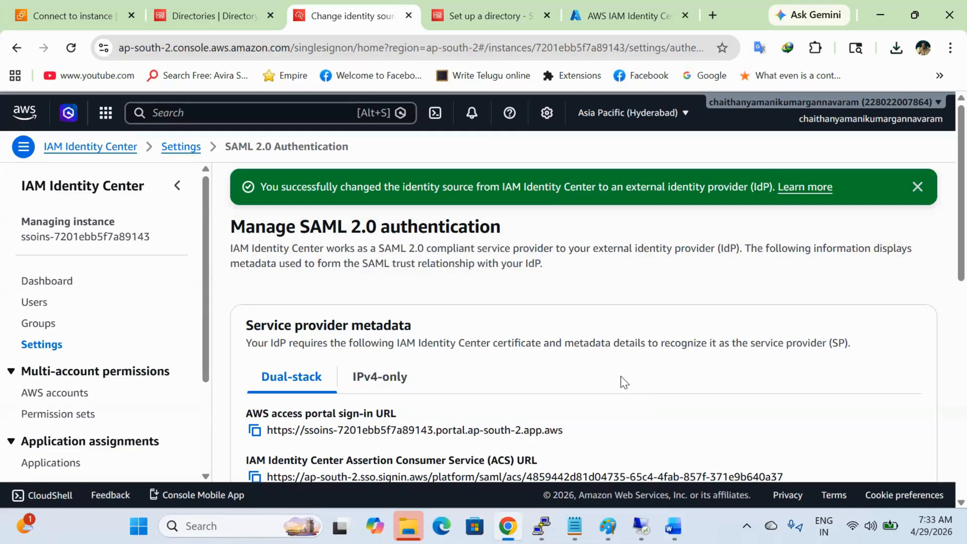
Step: Read the Word guide's next steps, then return to the AWS console
key(alt+Tab)
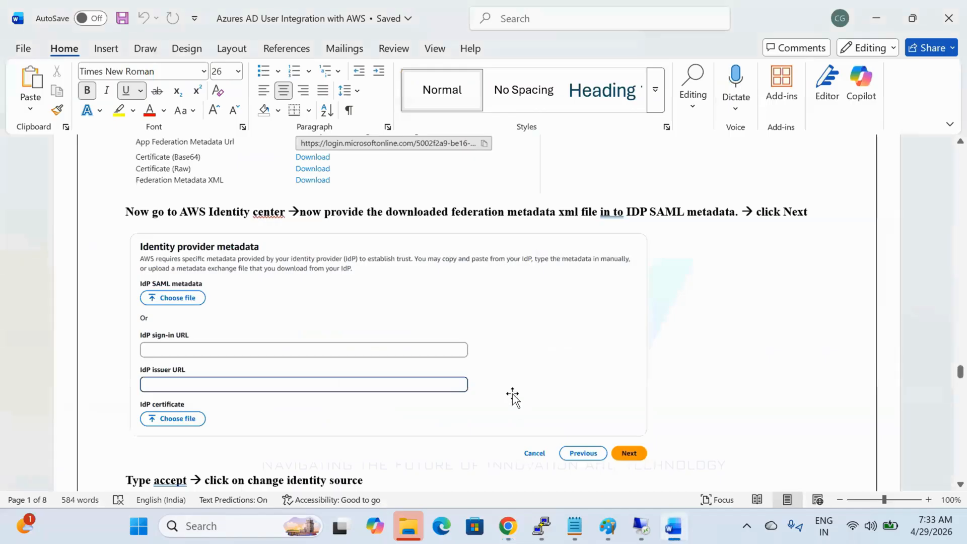
scroll(513, 398, down, 15)
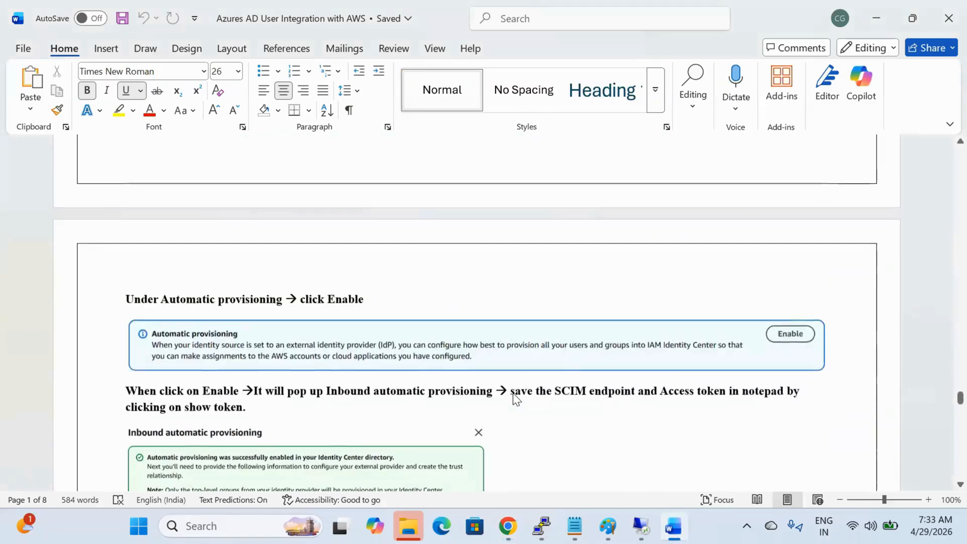
scroll(515, 398, down, 3)
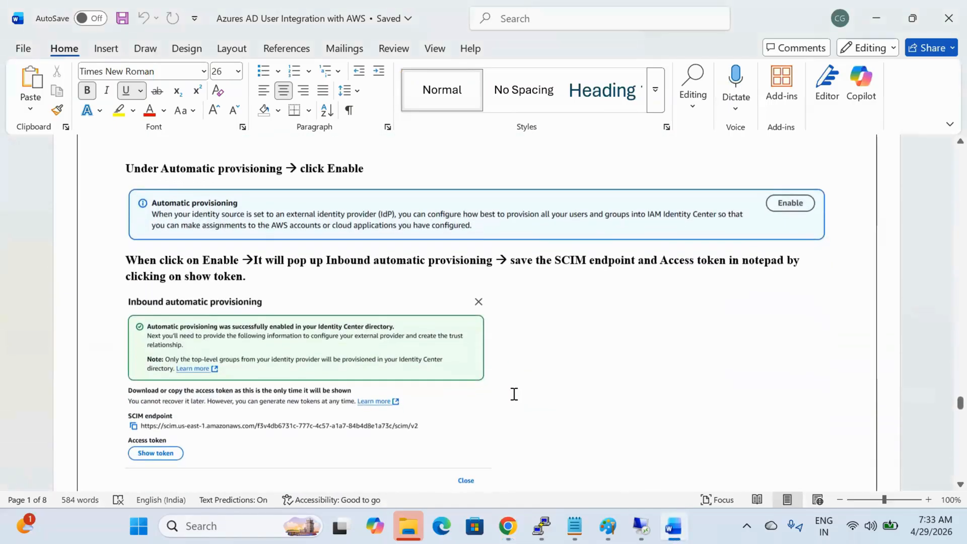
scroll(452, 365, up, 6)
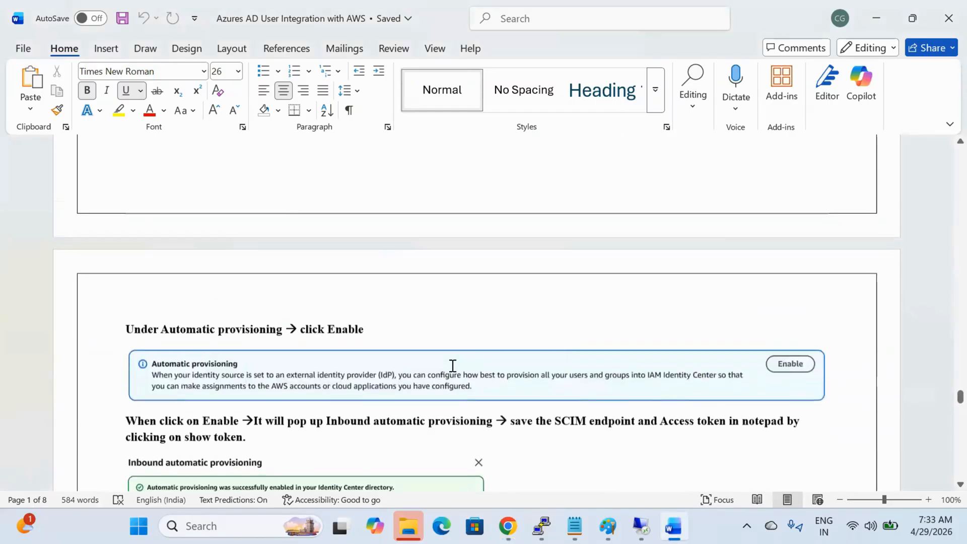
scroll(453, 366, down, 4)
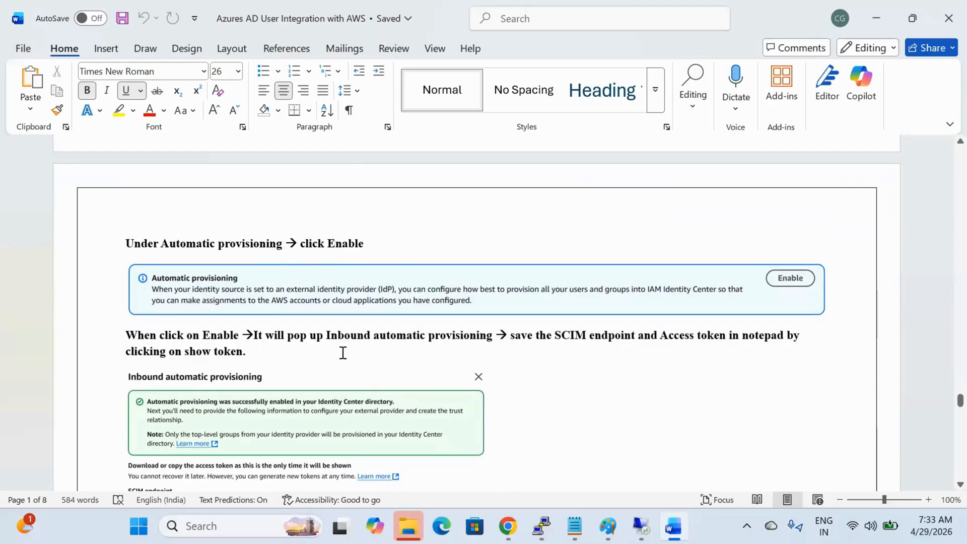
click(508, 526)
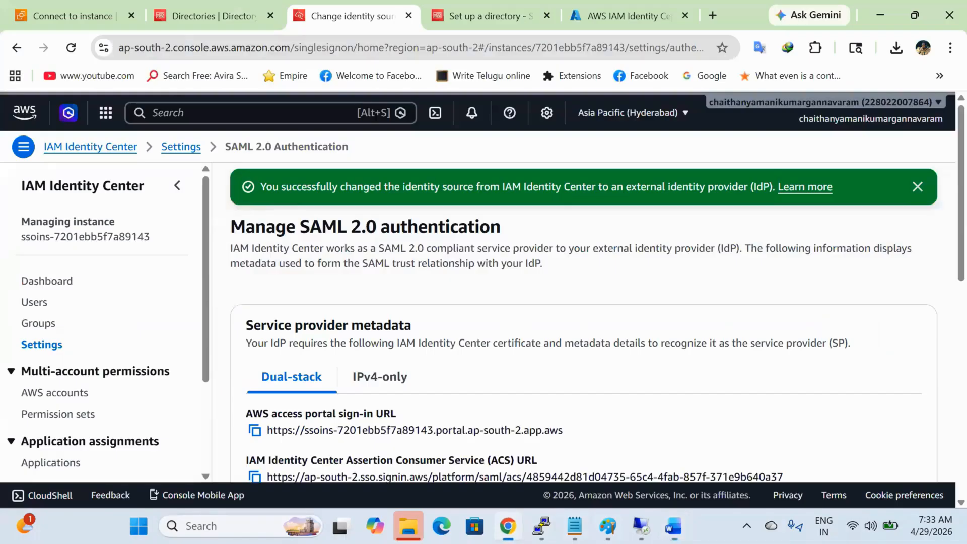
Step: Review the SAML 2.0 authentication settings and certificate, dismissing the identity-source success banner
scroll(461, 403, down, 3)
scroll(464, 408, down, 8)
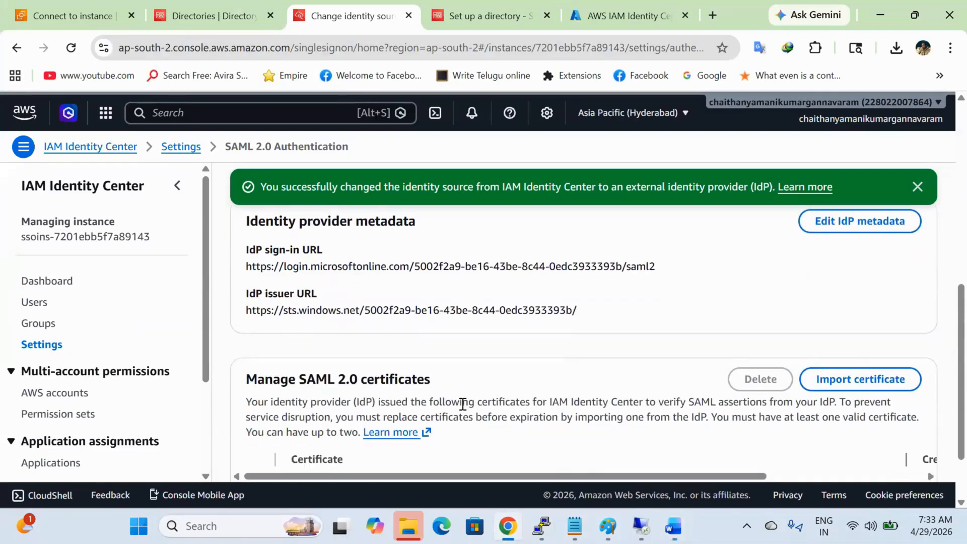
scroll(462, 405, up, 5)
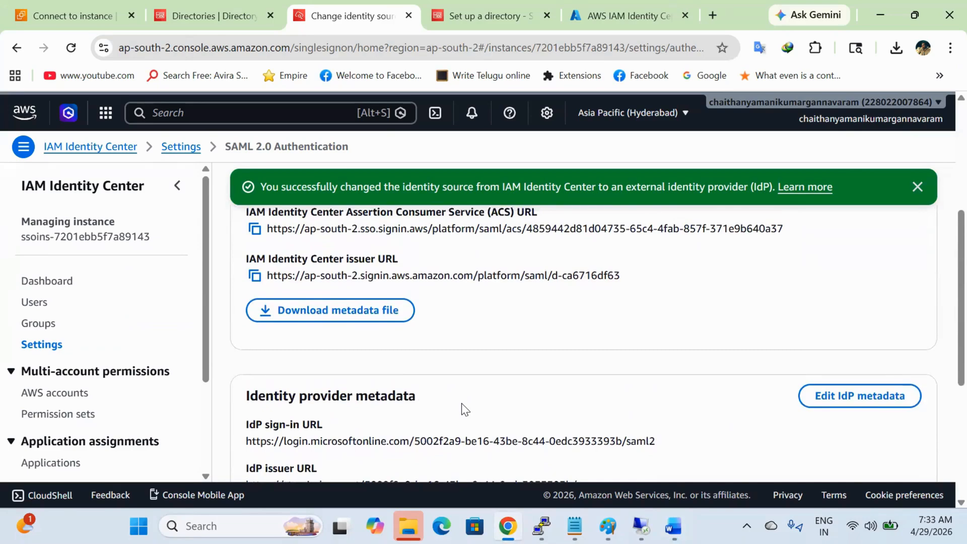
scroll(462, 404, down, 5)
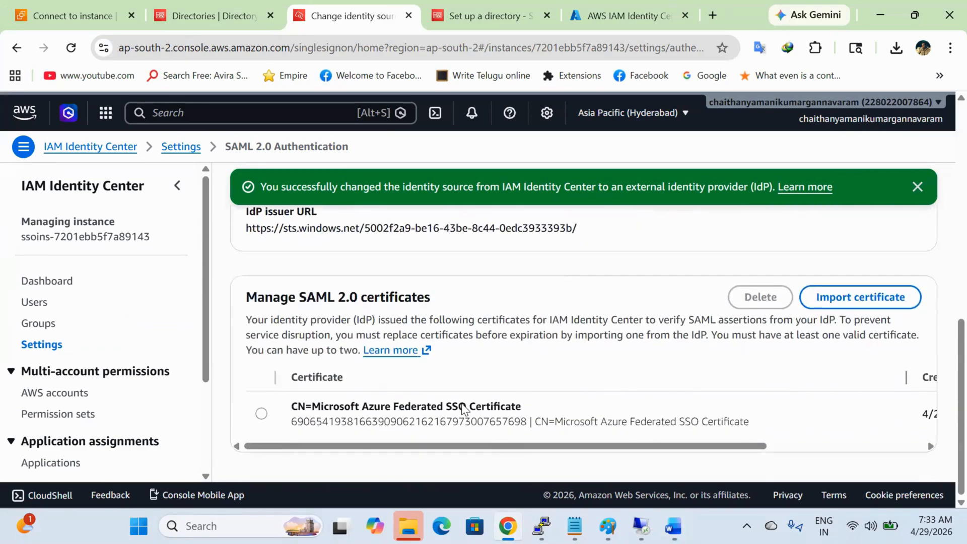
scroll(462, 403, up, 5)
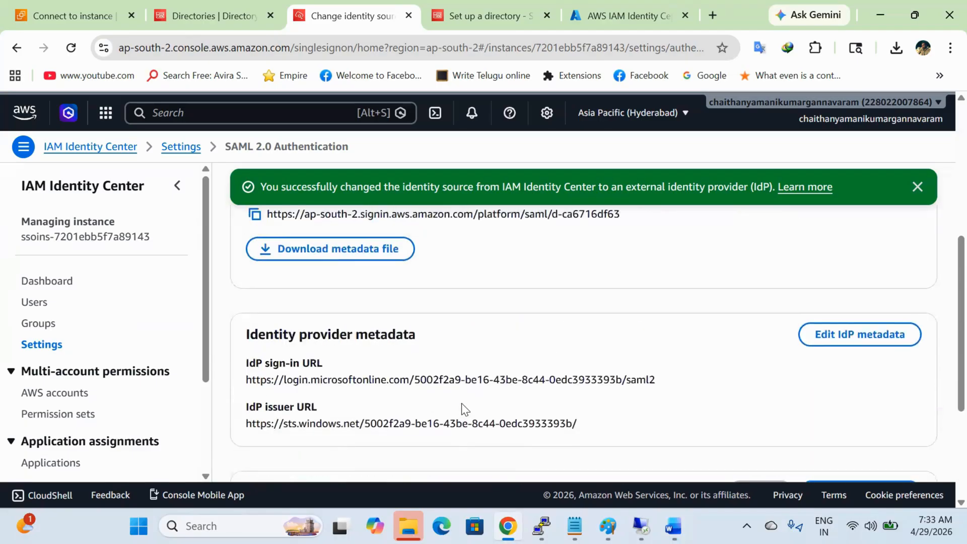
scroll(462, 403, up, 5)
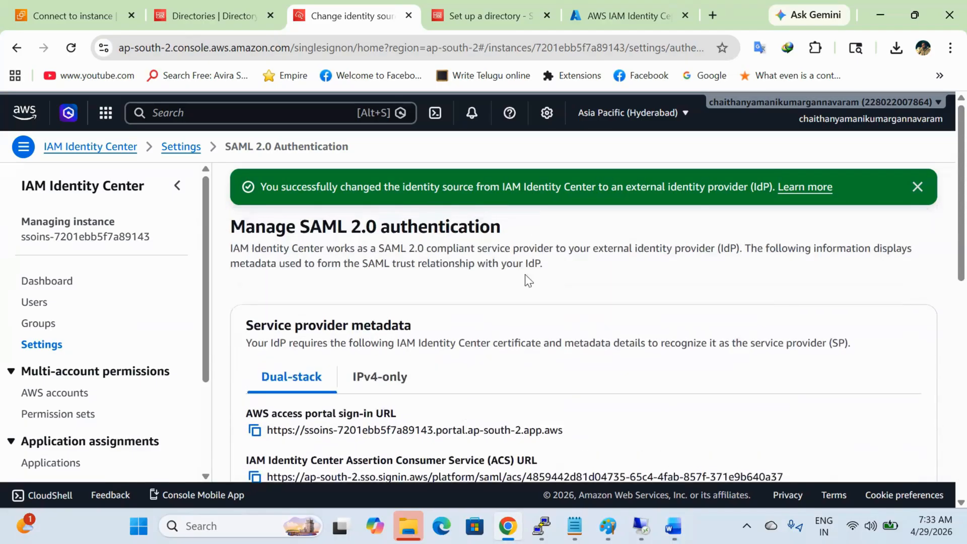
click(917, 188)
scroll(748, 362, down, 7)
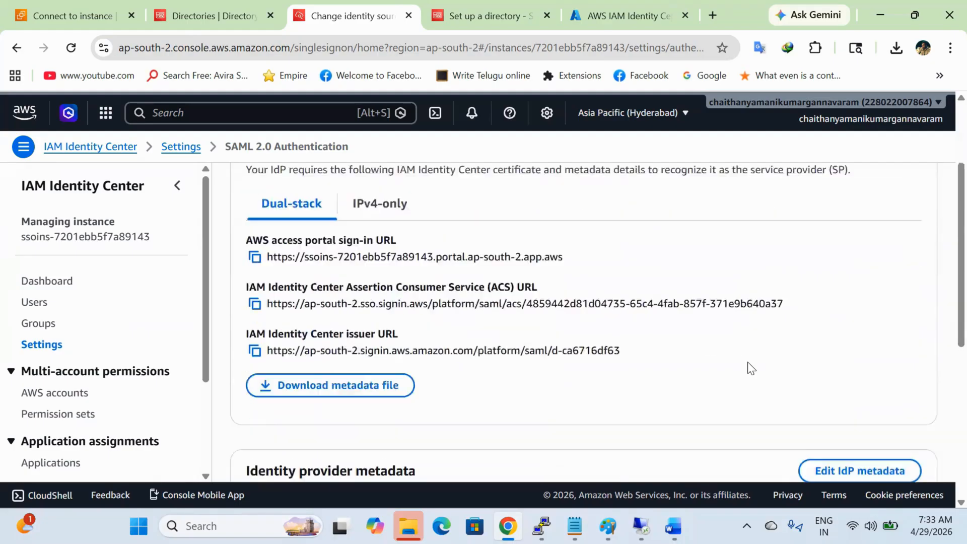
scroll(748, 362, down, 2)
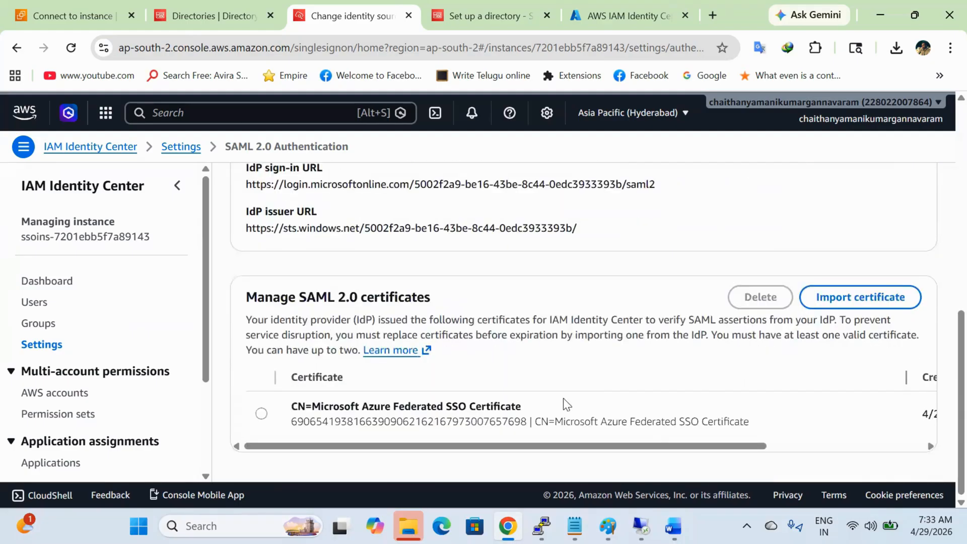
click(48, 352)
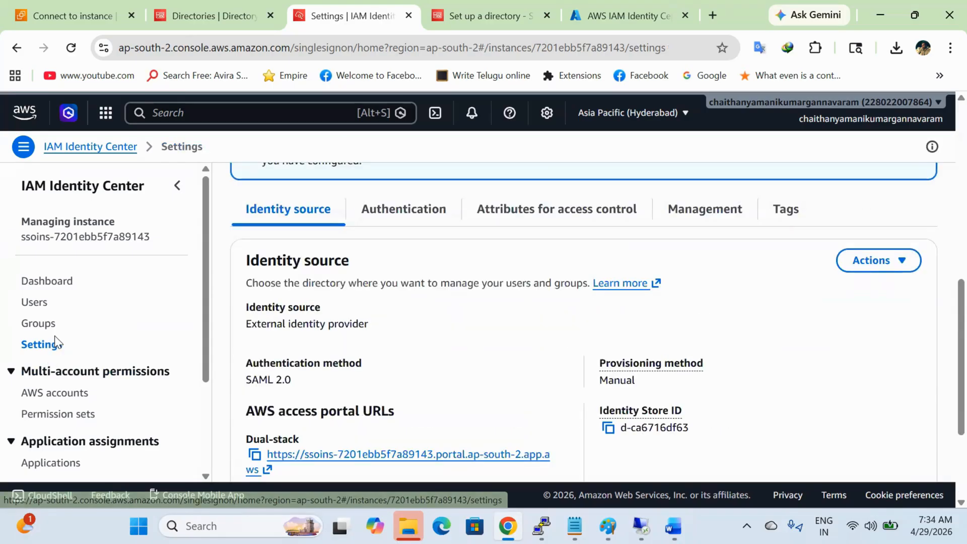
Step: Enable automatic provisioning under Authentication settings and reveal the SCIM access token
click(393, 221)
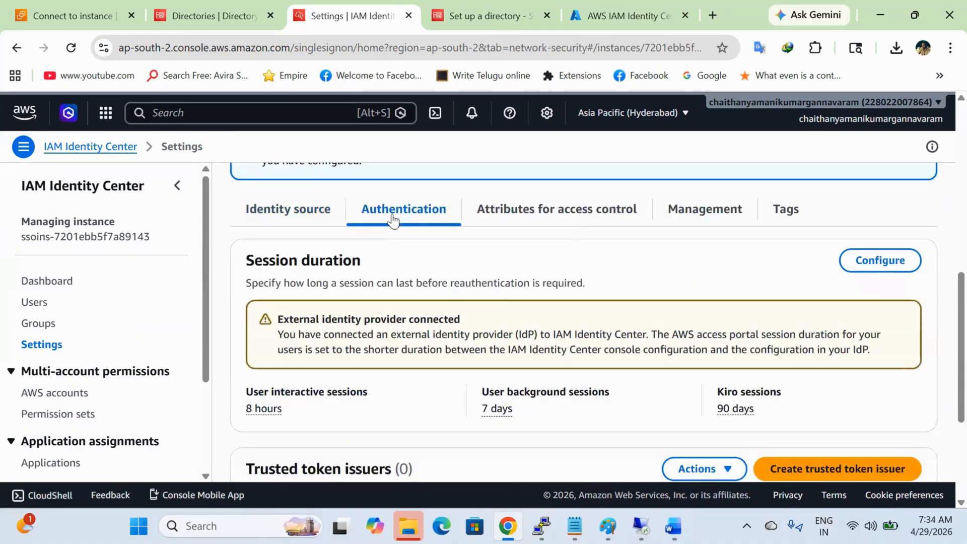
scroll(531, 322, up, 4)
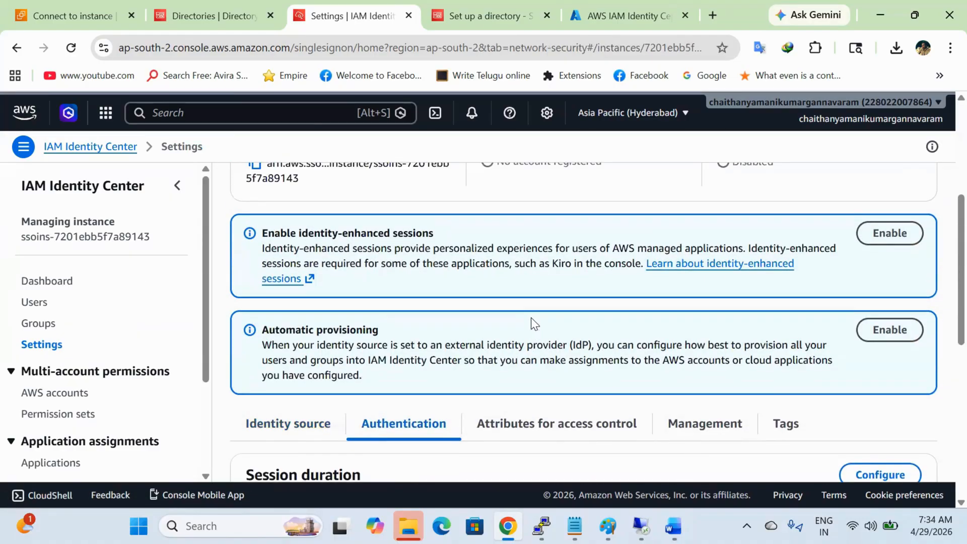
click(877, 333)
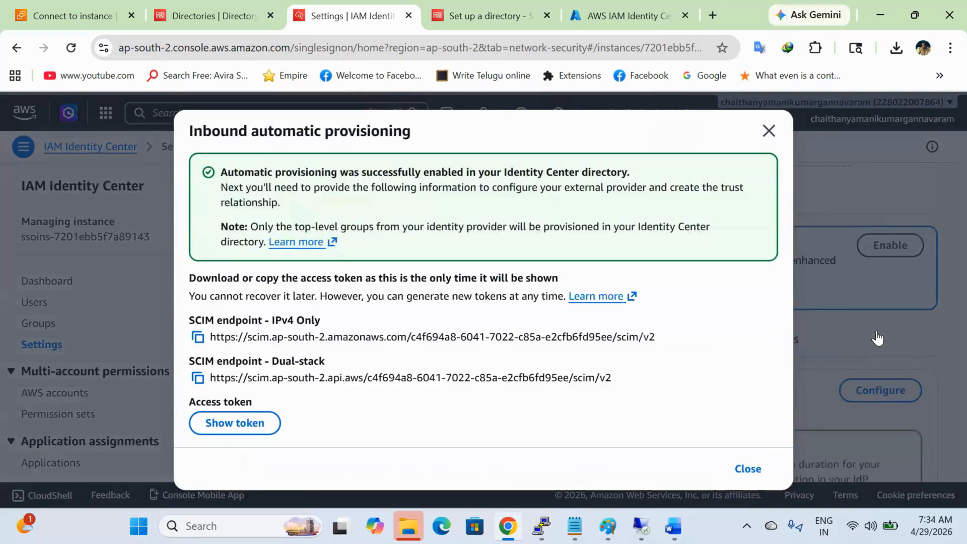
click(256, 425)
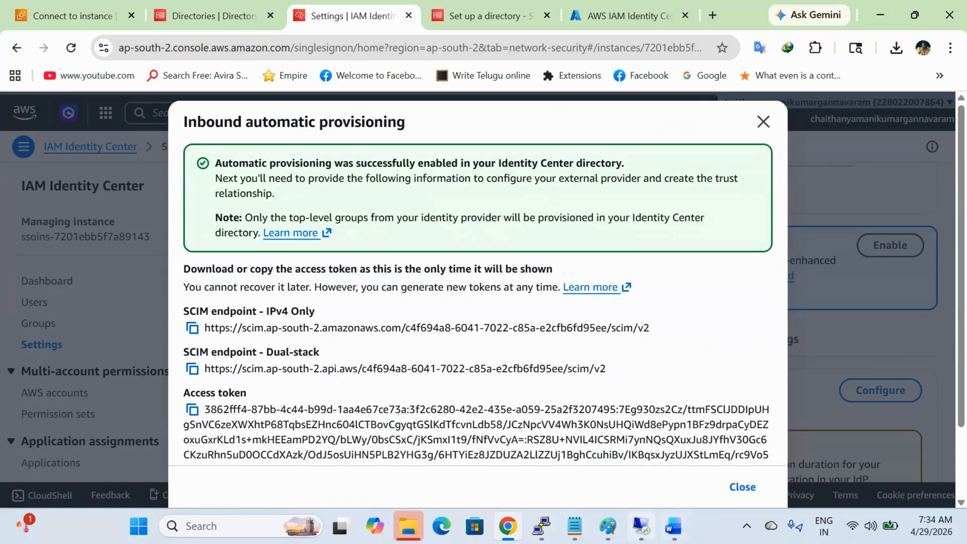
Step: Compare the Word guide's SCIM details against the AWS inbound provisioning dialog
click(674, 527)
scroll(572, 372, down, 5)
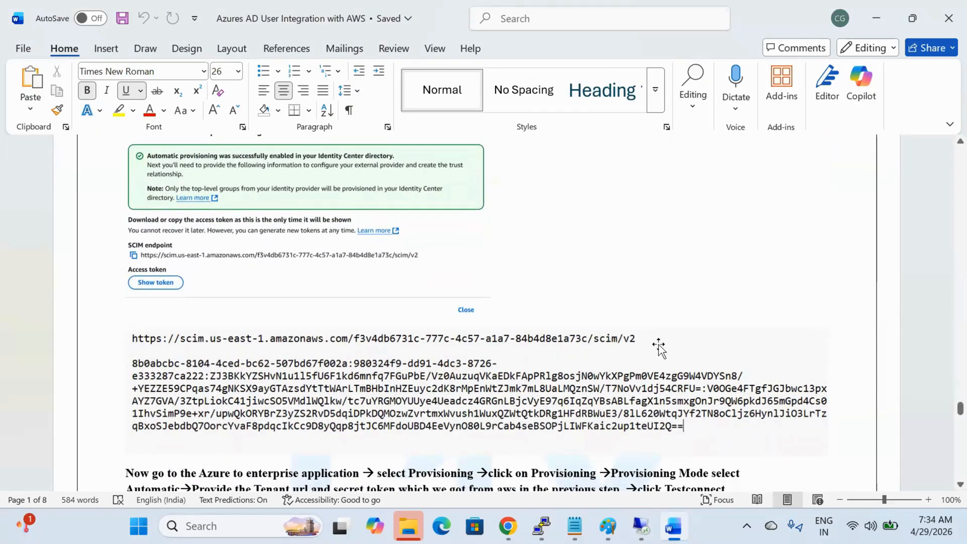
key(alt+Tab)
key(alt+Tab)
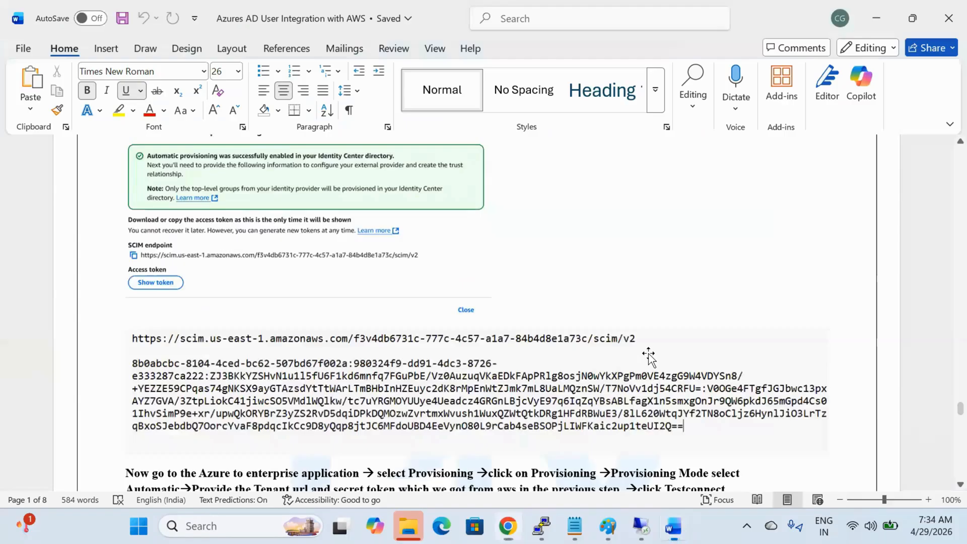
key(alt+Tab)
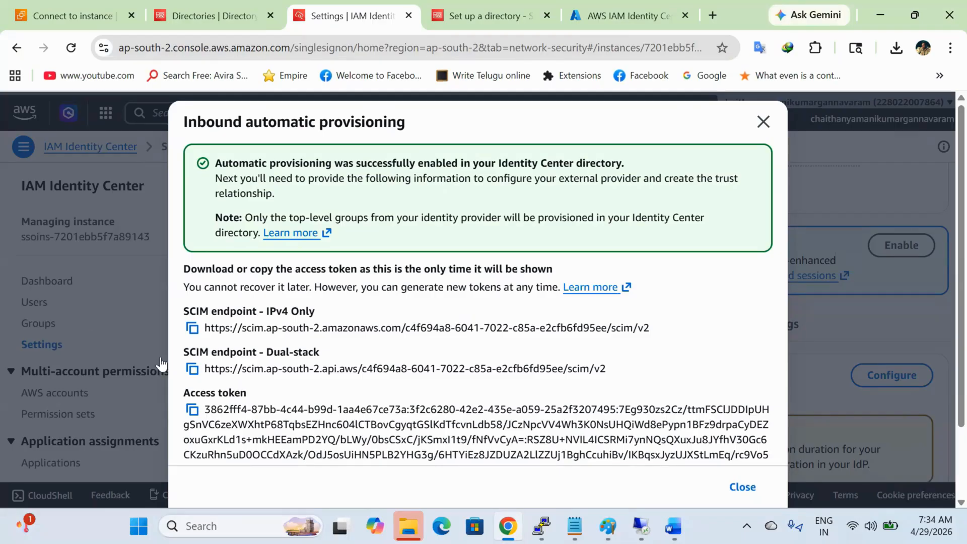
Step: Copy the dual-stack SCIM endpoint URL into the AWS notes
click(197, 370)
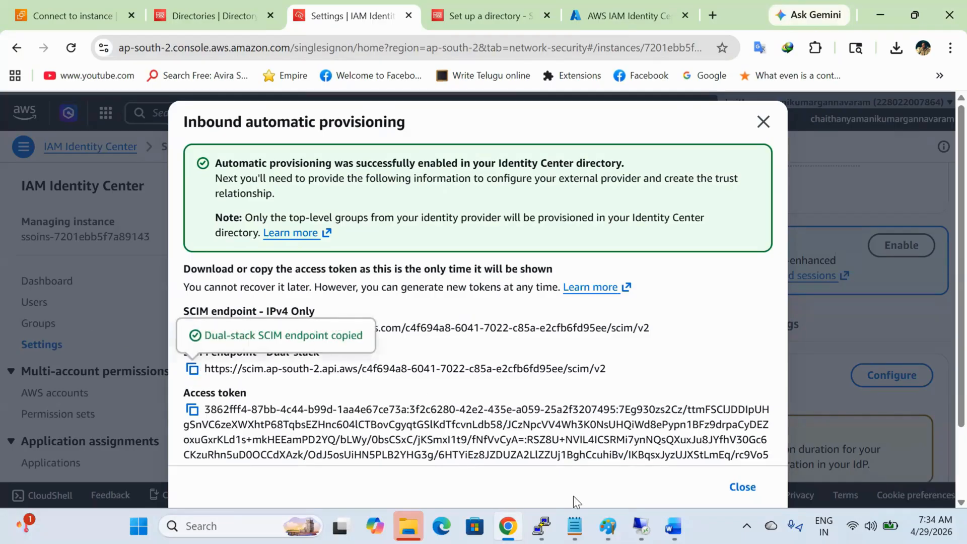
click(575, 526)
key(Return)
key(Return)
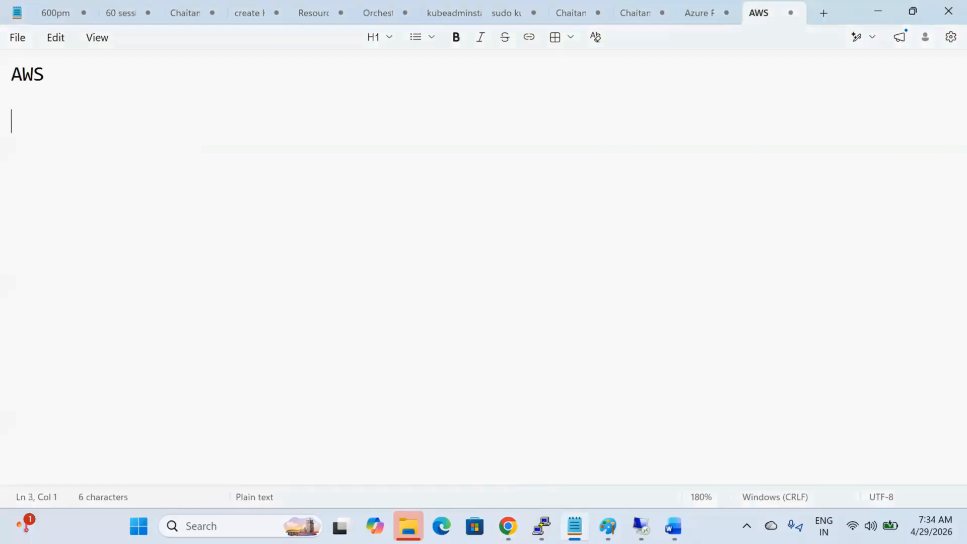
key(Return)
key(ctrl+v)
key(Return)
key(Return)
Step: Copy the SCIM access token into the AWS notes below the endpoint
key(alt+Tab)
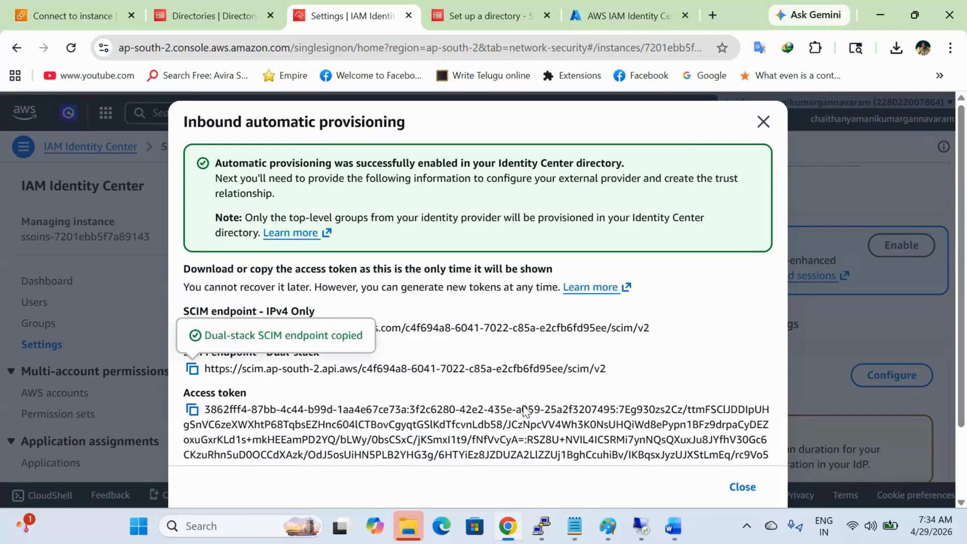
click(193, 410)
key(alt+Tab)
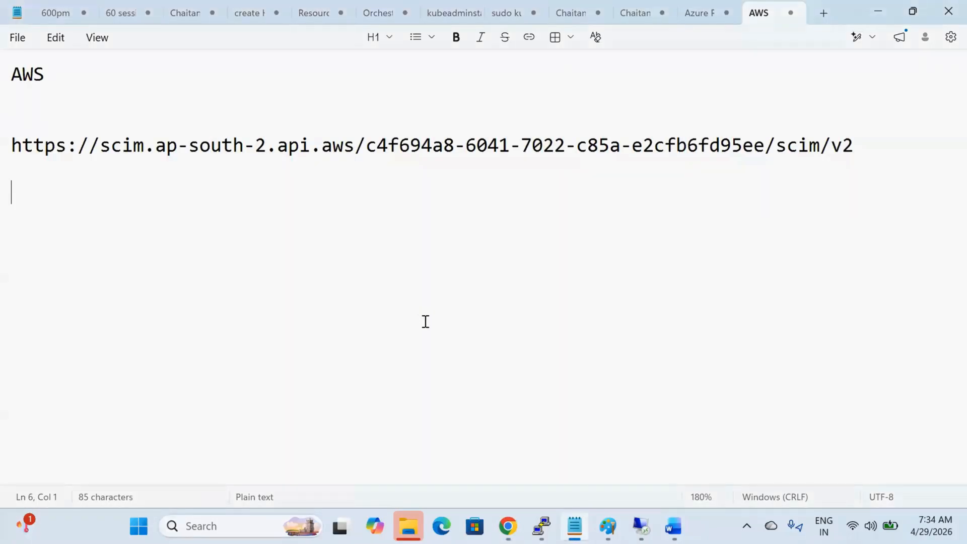
key(ctrl+v)
key(Return)
key(Return)
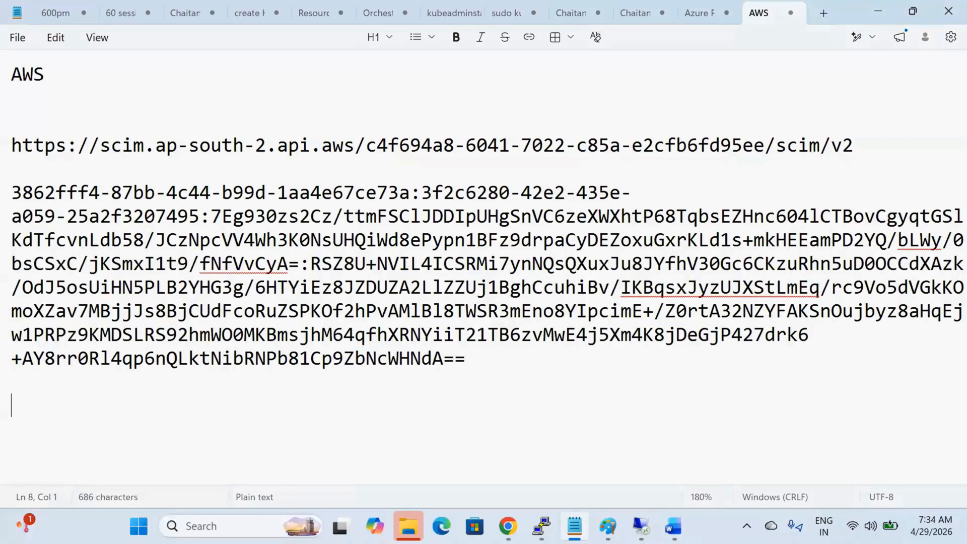
Step: Cross-check the Word guide against the AWS provisioning dialog, then bring up the Azure enterprise app
key(alt+Tab)
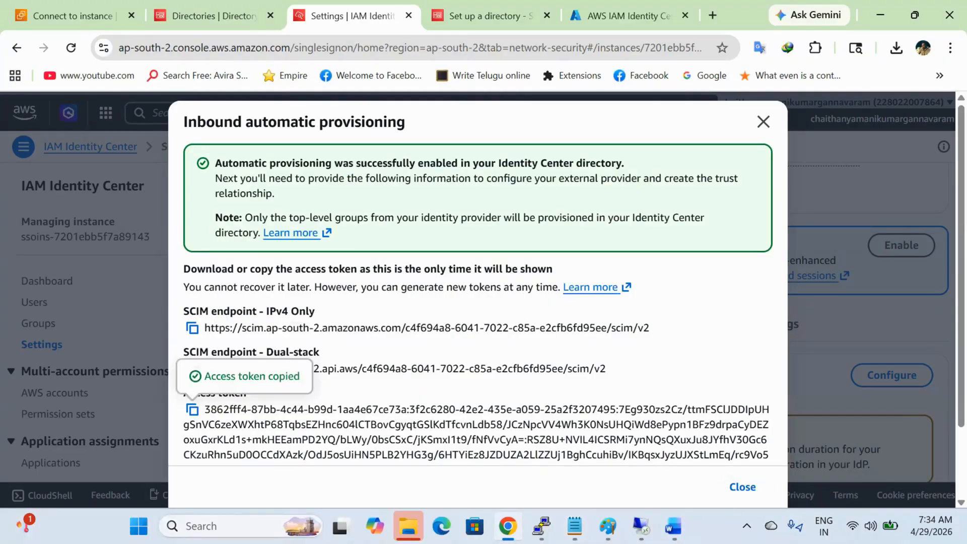
key(alt+Tab)
scroll(610, 398, down, 3)
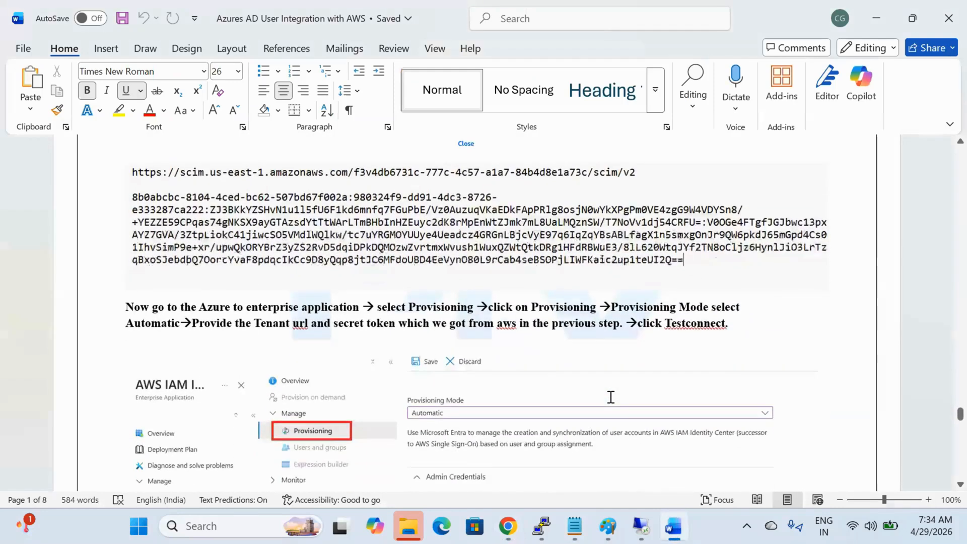
scroll(611, 397, up, 3)
scroll(611, 398, up, 4)
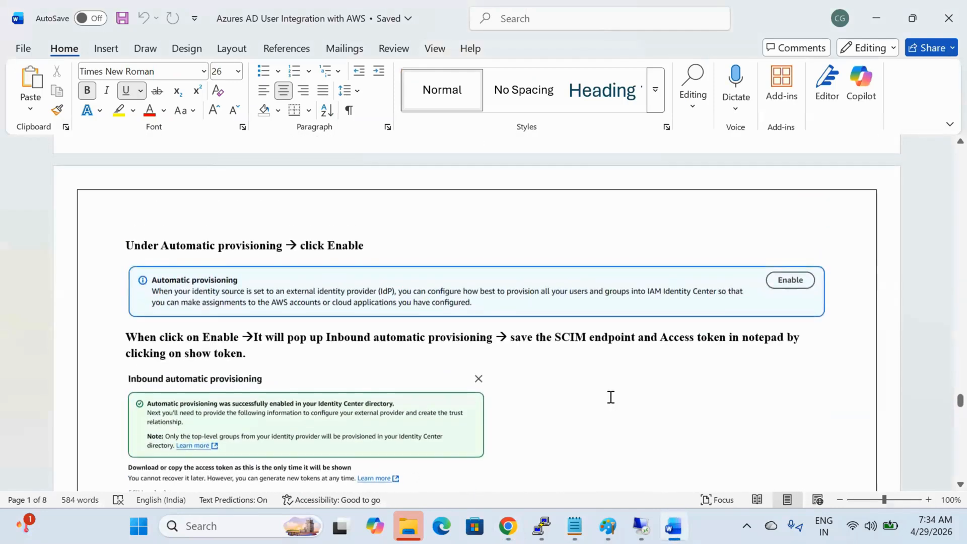
scroll(611, 397, down, 3)
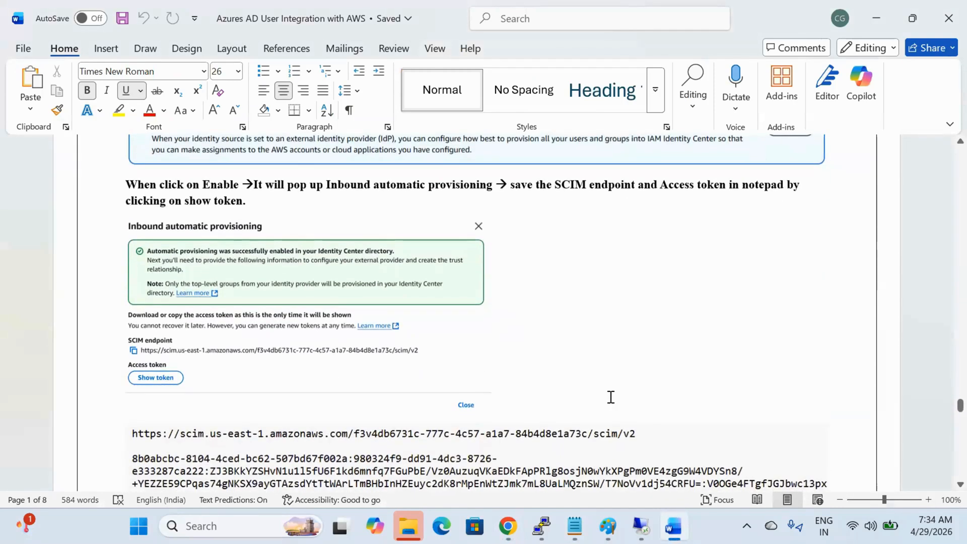
key(alt+Tab)
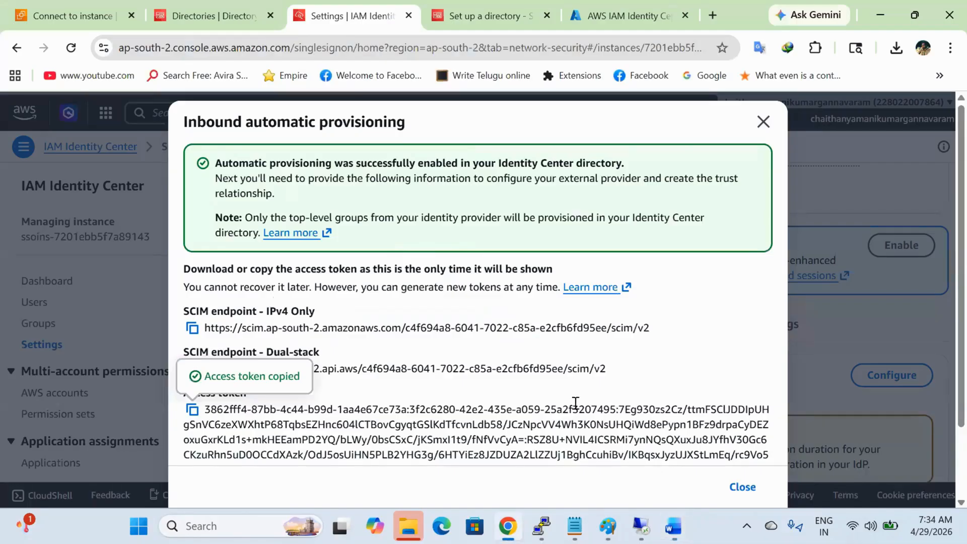
scroll(553, 401, down, 2)
scroll(553, 401, up, 1)
scroll(552, 400, down, 1)
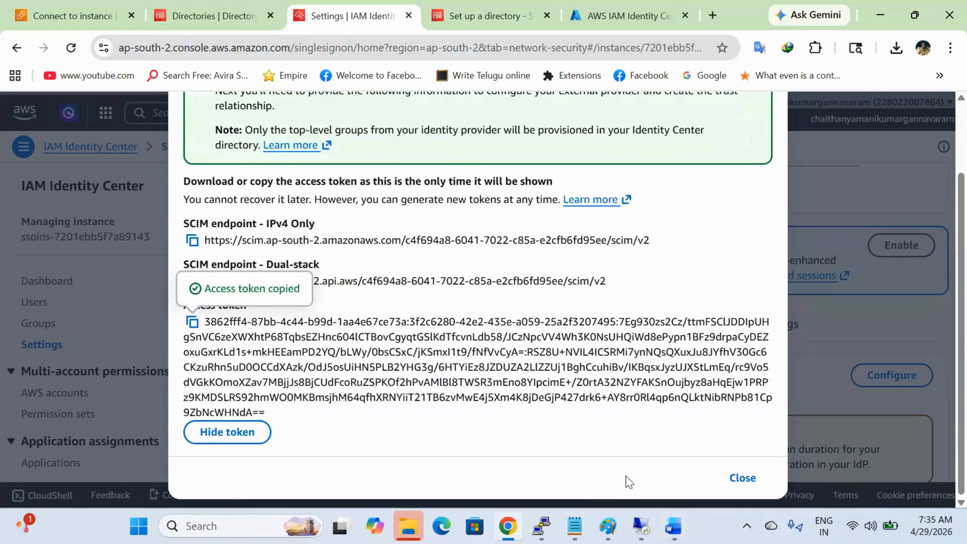
click(586, 3)
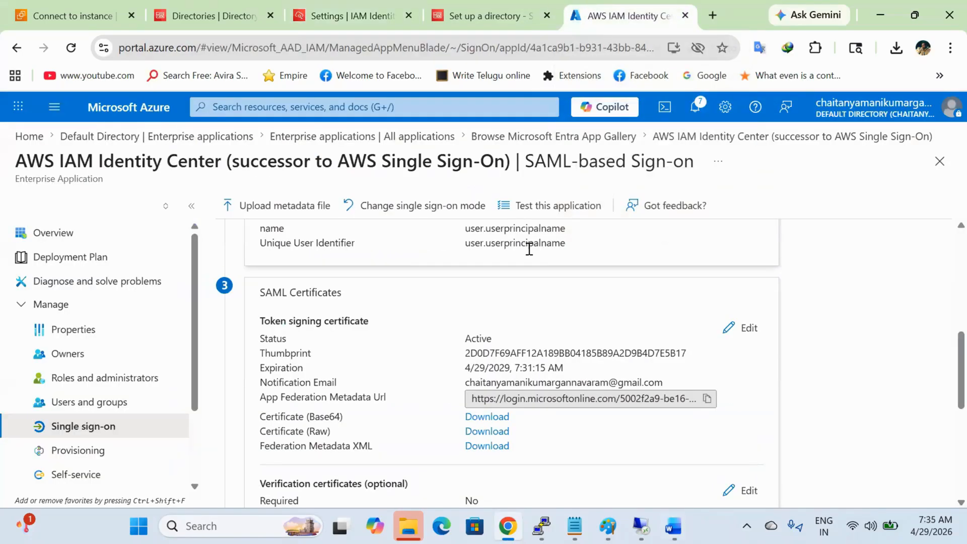
Step: Open the AWS IAM Identity Center app's Provisioning page and its Provisioning Mode settings
key(alt+Tab)
scroll(527, 358, down, 5)
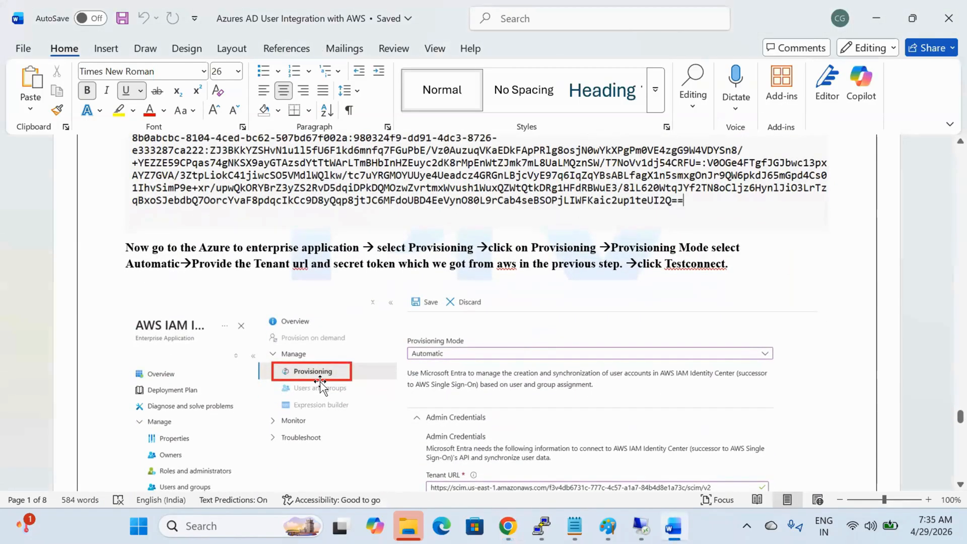
scroll(321, 385, up, 1)
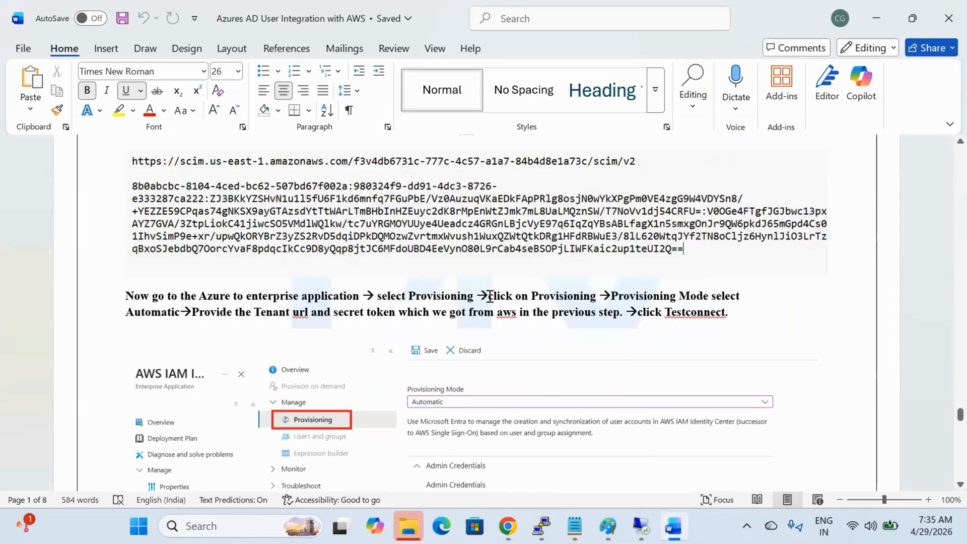
key(alt+Tab)
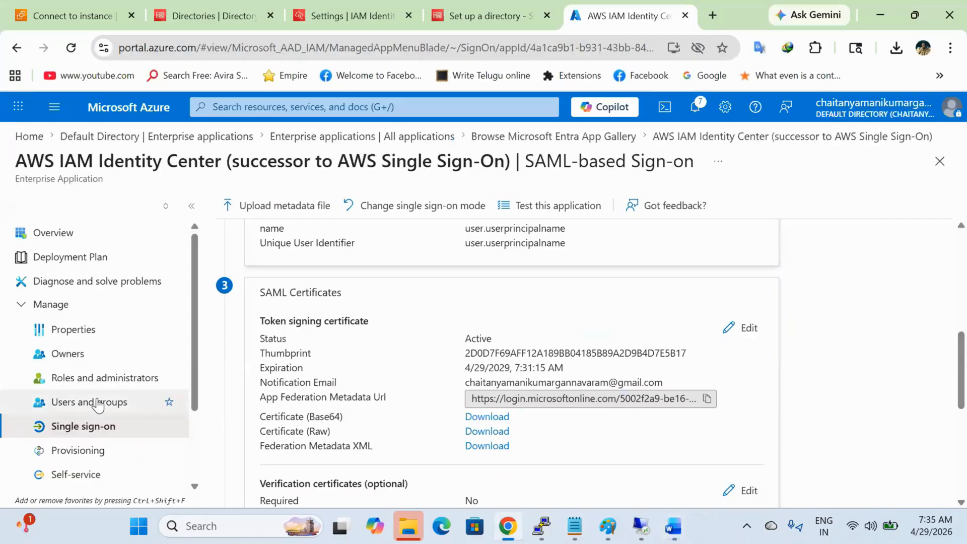
scroll(107, 398, down, 3)
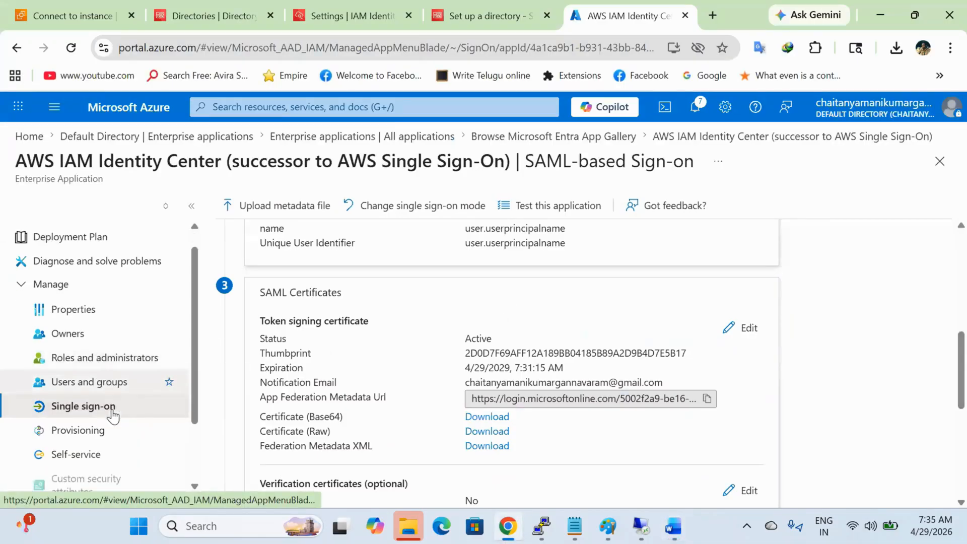
click(109, 382)
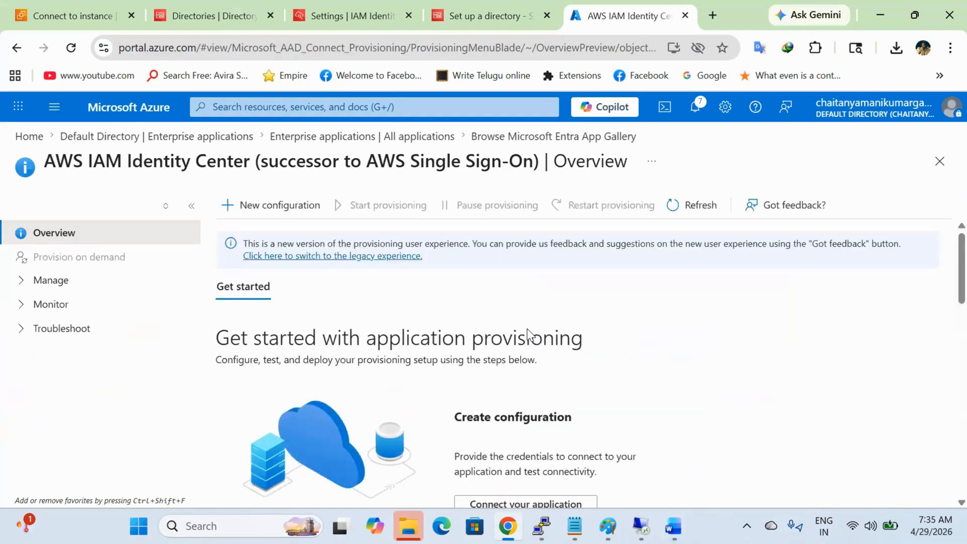
scroll(555, 406, down, 1)
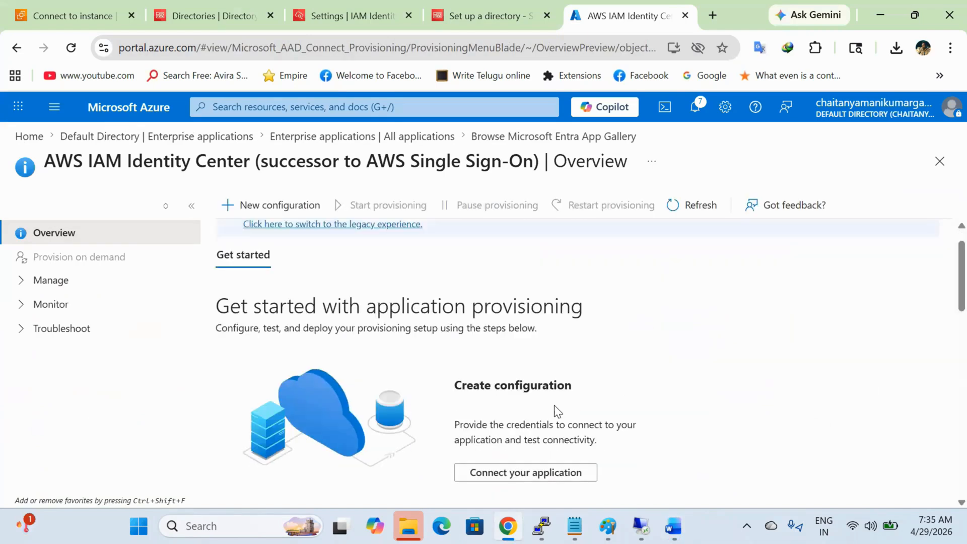
key(alt+Tab)
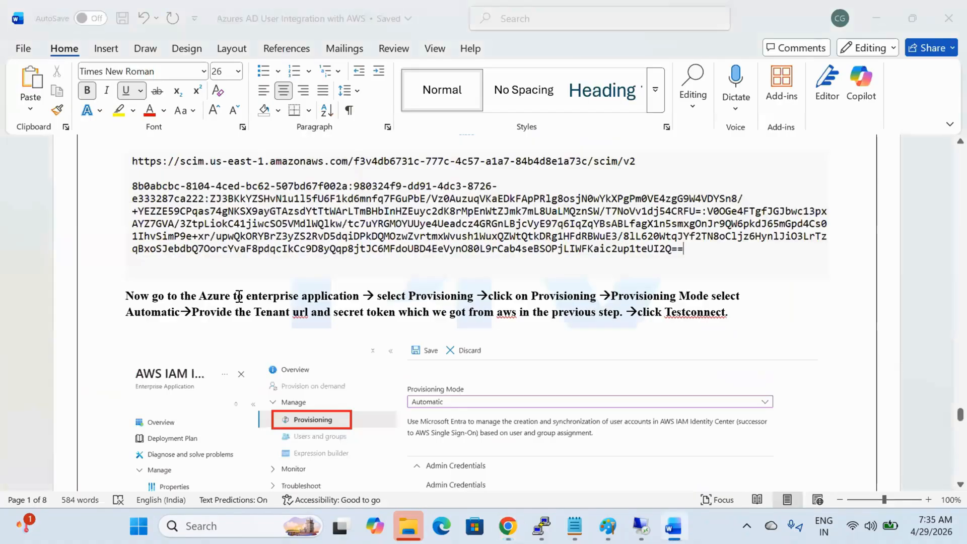
key(alt+Tab)
click(58, 281)
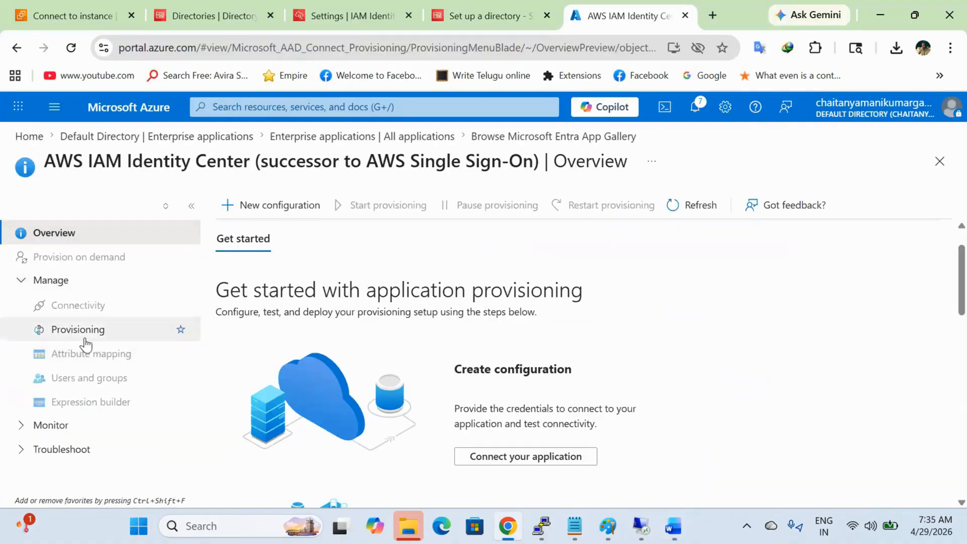
click(83, 334)
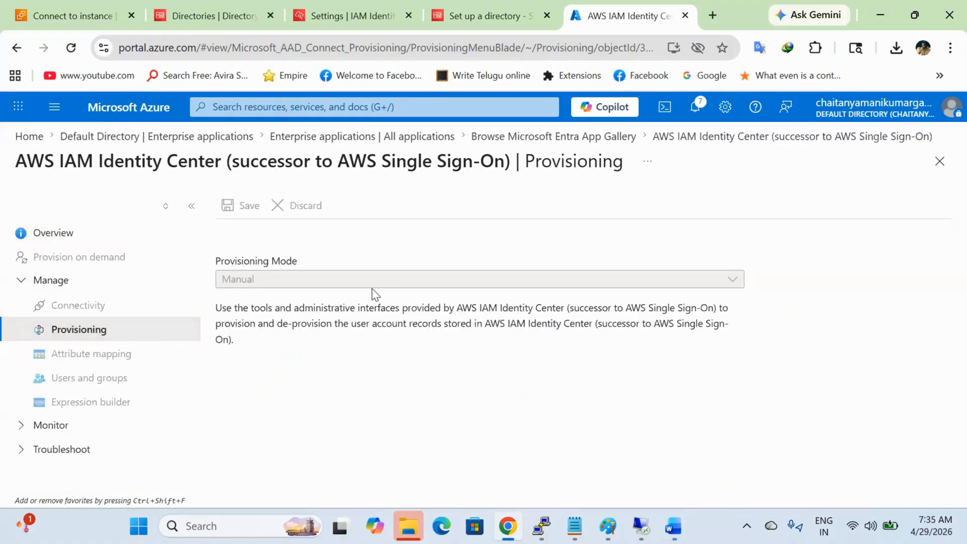
Step: Set the Provisioning Mode to Automatic
key(alt+Tab)
key(alt+Tab)
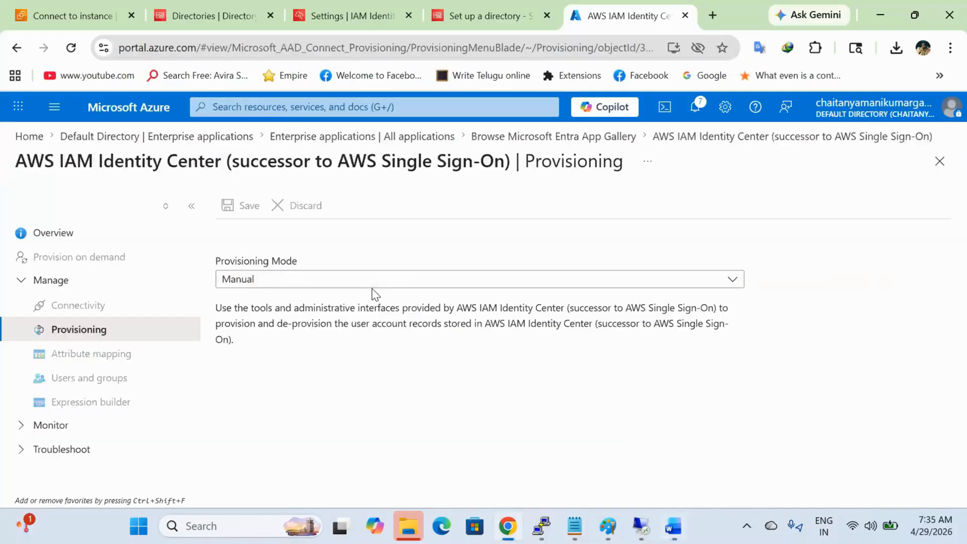
click(373, 284)
click(372, 322)
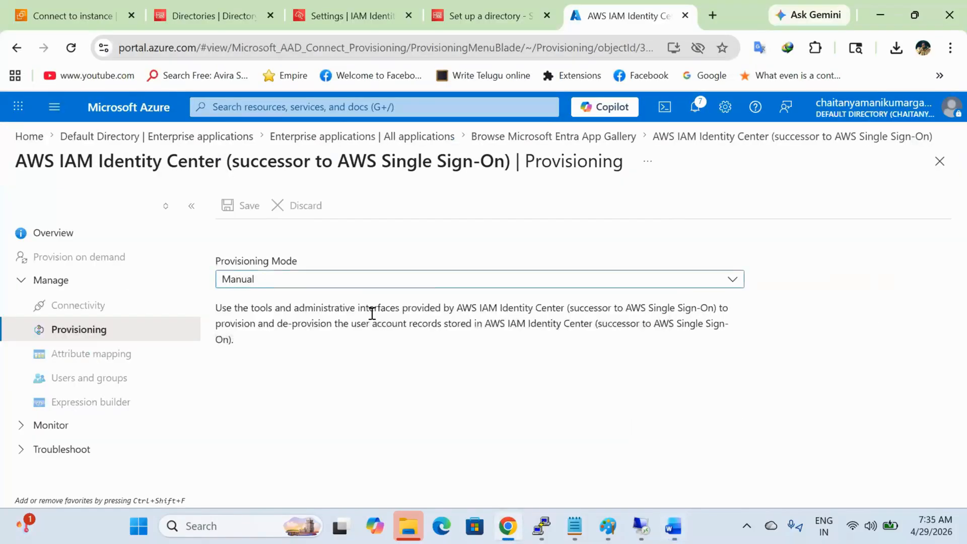
scroll(478, 318, down, 3)
scroll(480, 326, down, 1)
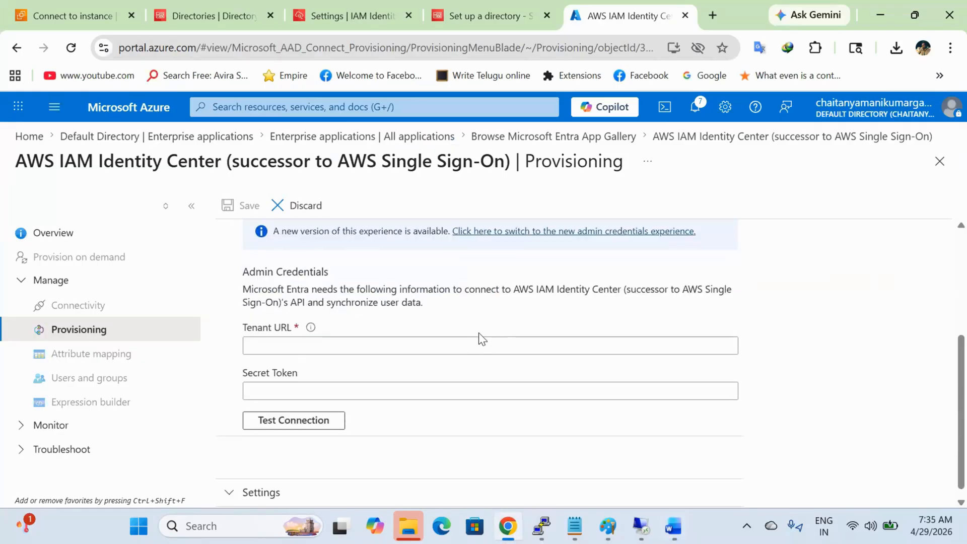
Step: Fill in the Tenant URL with the SCIM endpoint URL from the notes
click(479, 344)
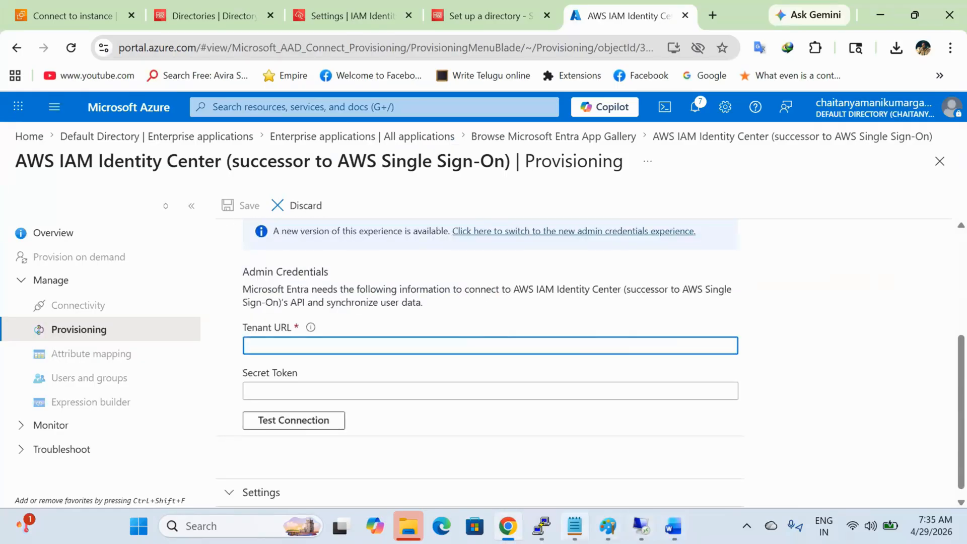
key(alt+Tab)
drag(877, 138, 9, 146)
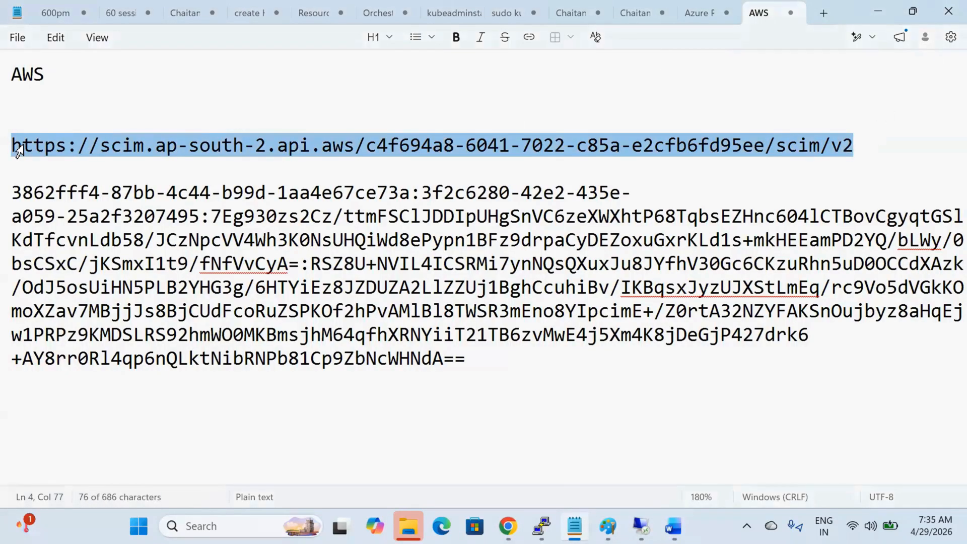
key(ctrl+c)
key(alt+Tab)
key(ctrl+v)
Step: Fill in the Secret Token with the access token from the notes
key(alt+Tab)
drag(488, 359, 8, 184)
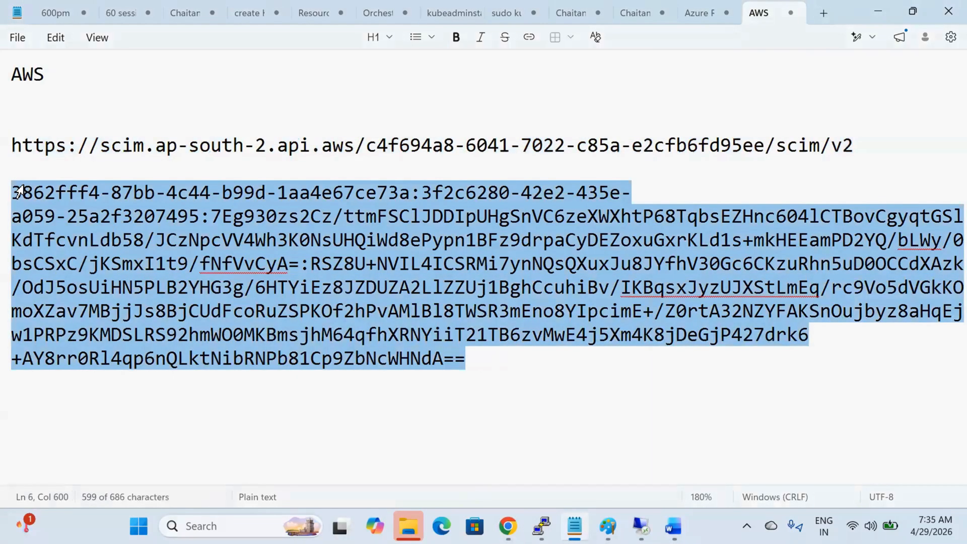
key(ctrl+c)
key(alt+Tab)
click(264, 392)
key(ctrl+v)
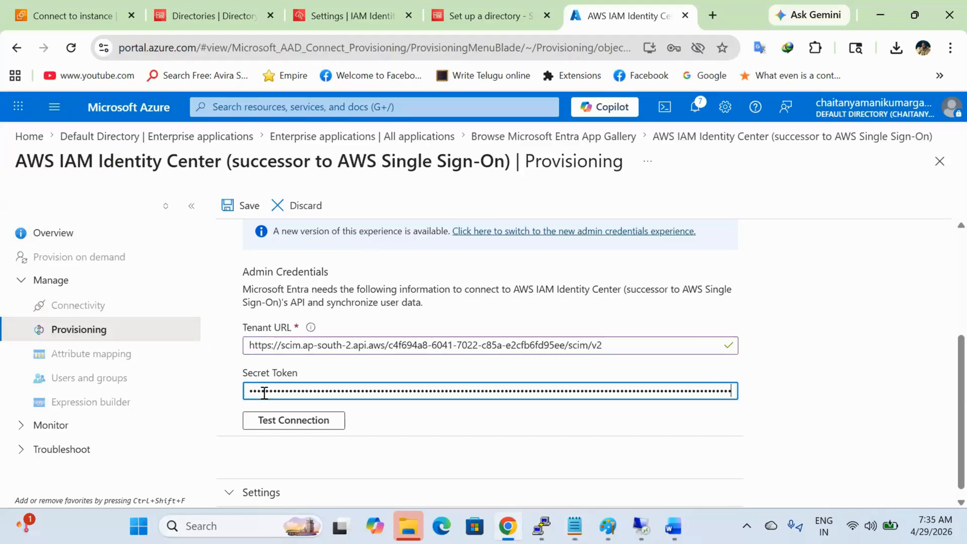
Step: Test the connection and save the provisioning settings
click(281, 420)
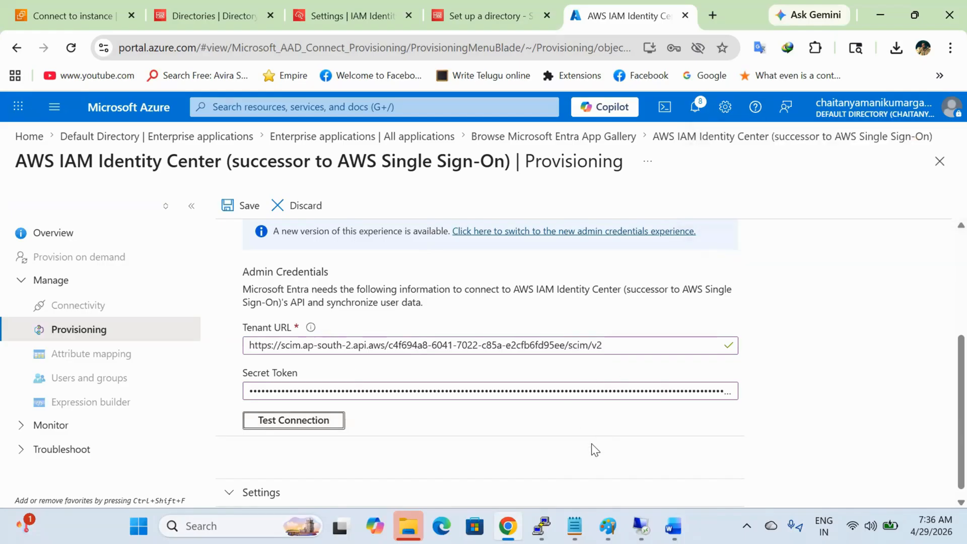
click(247, 213)
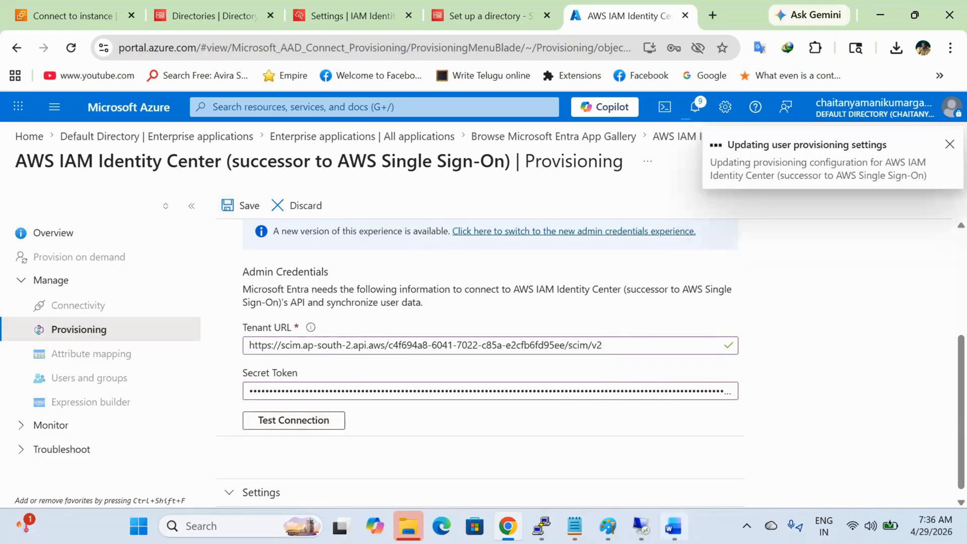
click(674, 526)
scroll(590, 410, down, 10)
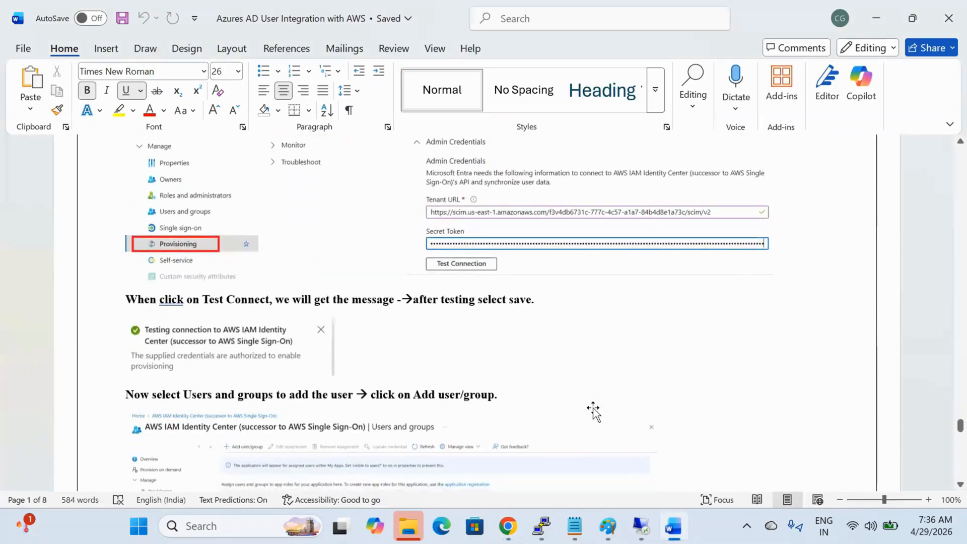
Step: Read the Word guide's Add user/group and Assign steps, then return to Azure
scroll(593, 411, down, 3)
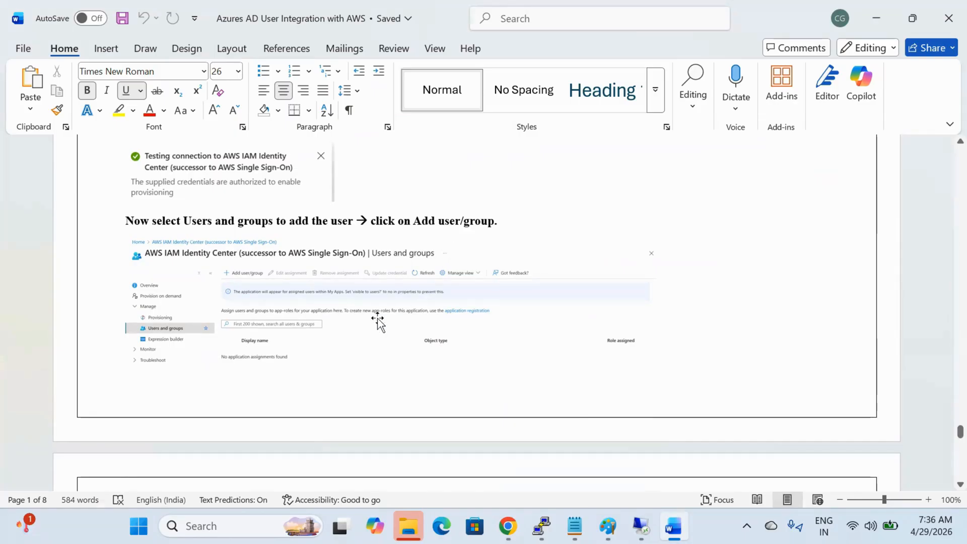
scroll(378, 320, down, 8)
scroll(378, 320, down, 4)
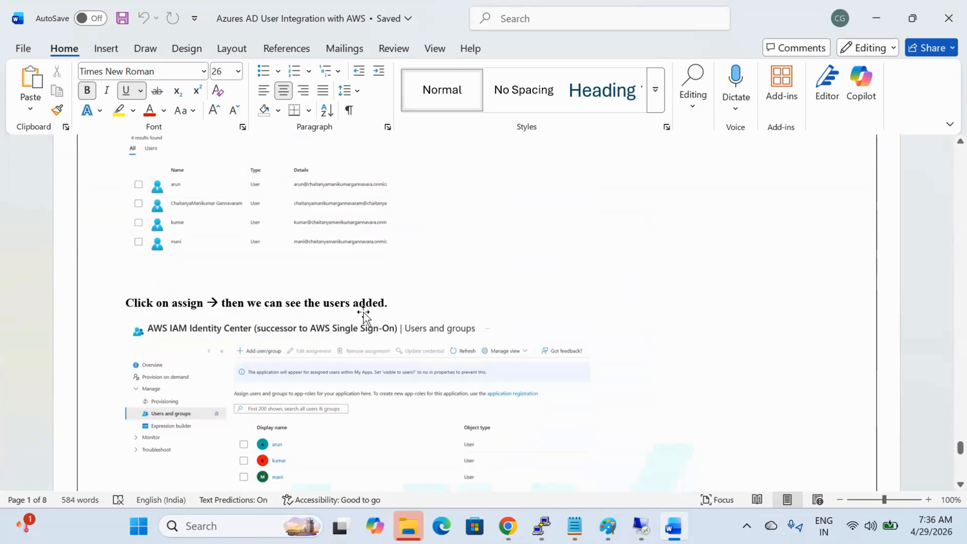
key(alt+Tab)
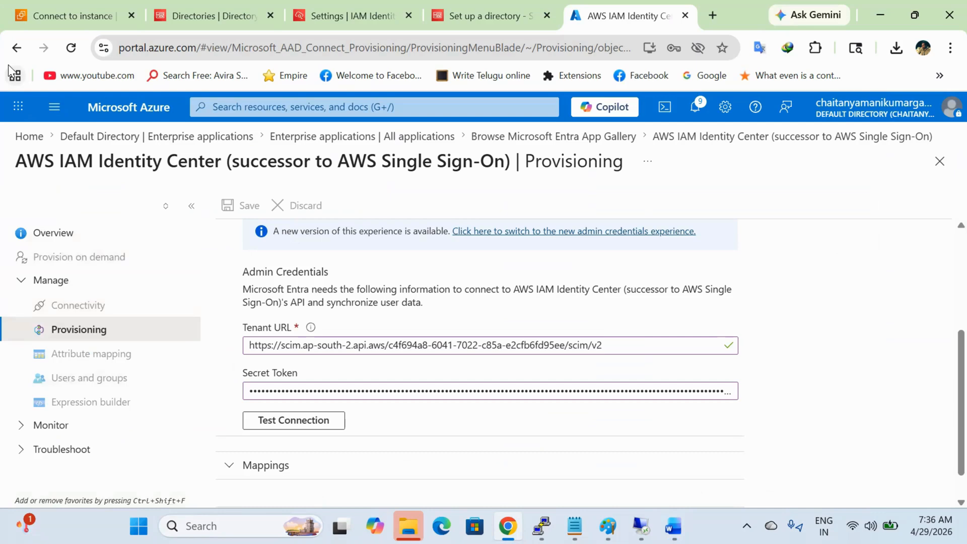
Step: Return to the app overview and start a new assignment under Users and groups
click(17, 47)
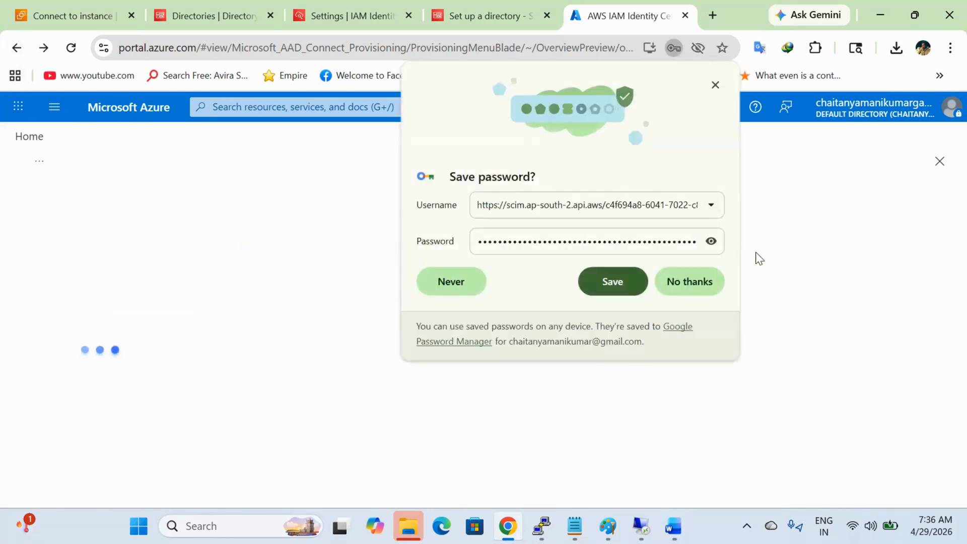
click(709, 276)
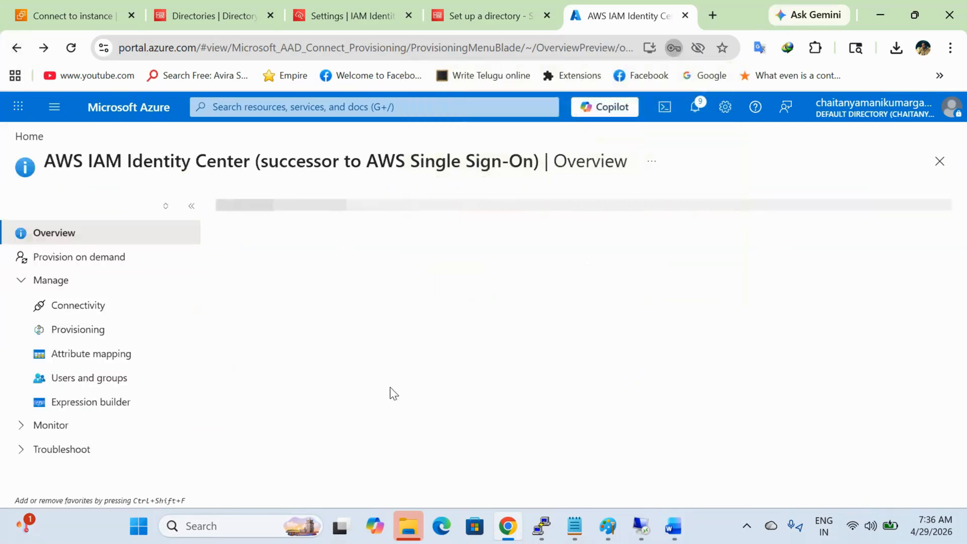
click(136, 379)
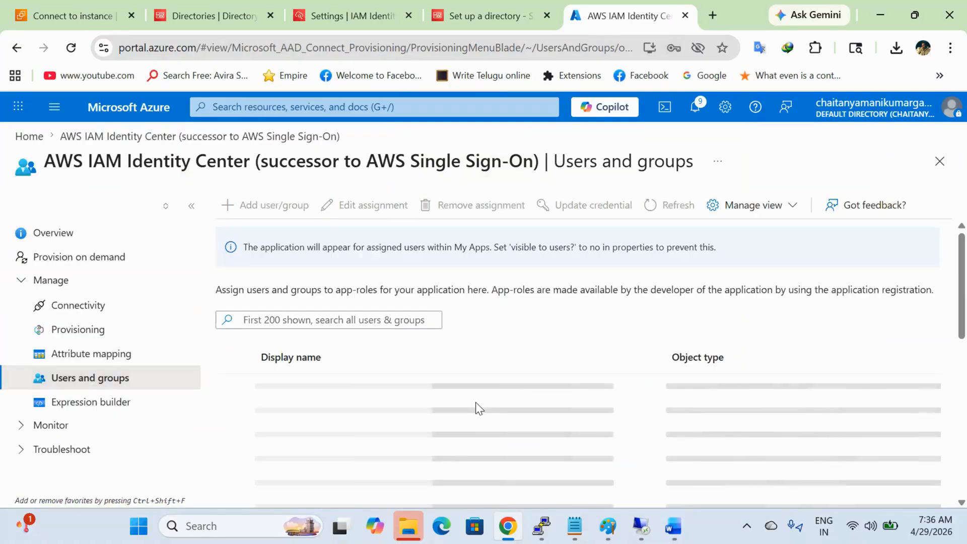
click(274, 206)
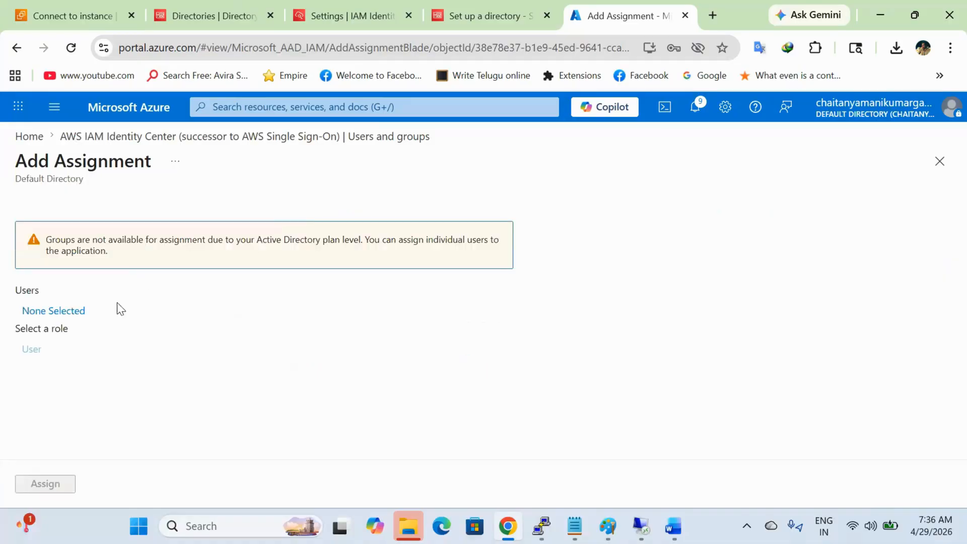
Step: Select users anil, bala and chaitanya and assign them to the app
click(55, 311)
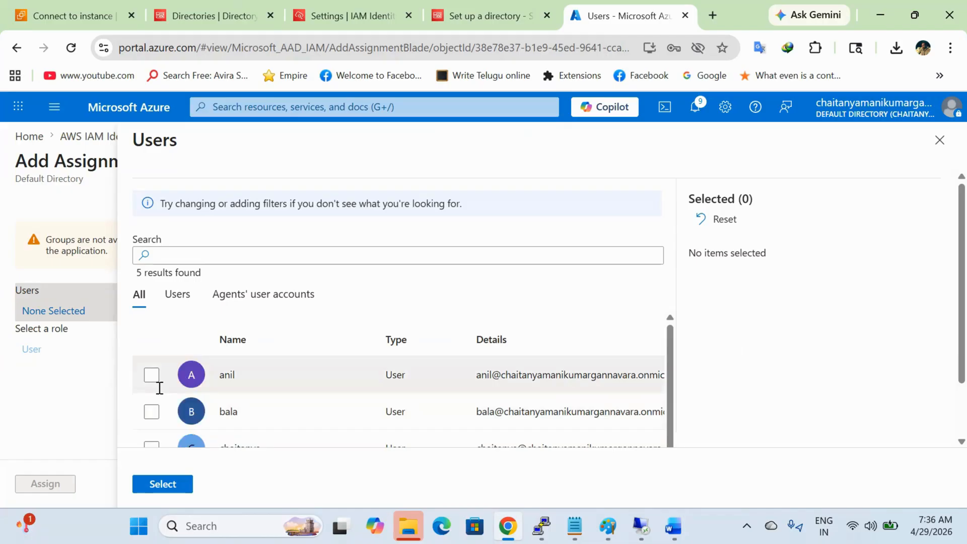
click(152, 375)
scroll(242, 369, down, 1)
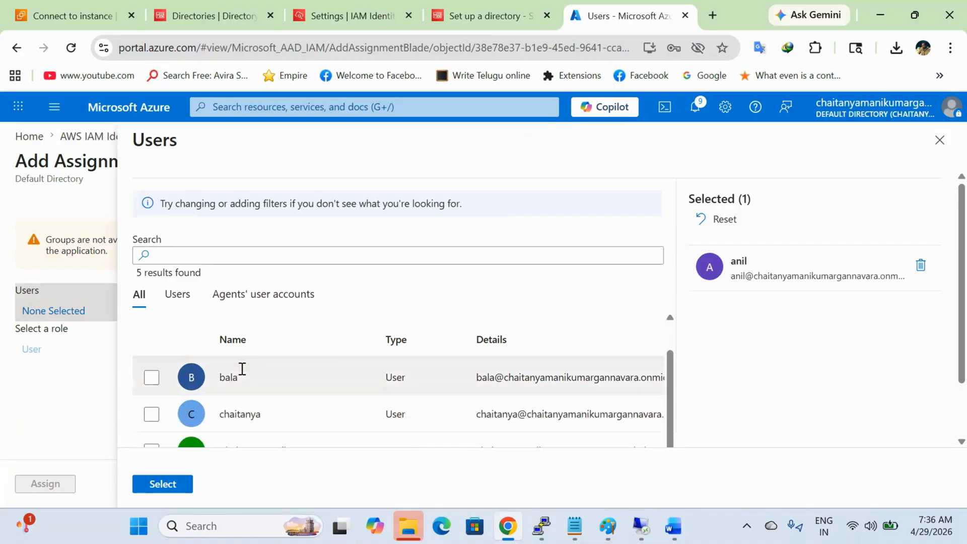
click(150, 410)
scroll(204, 413, down, 2)
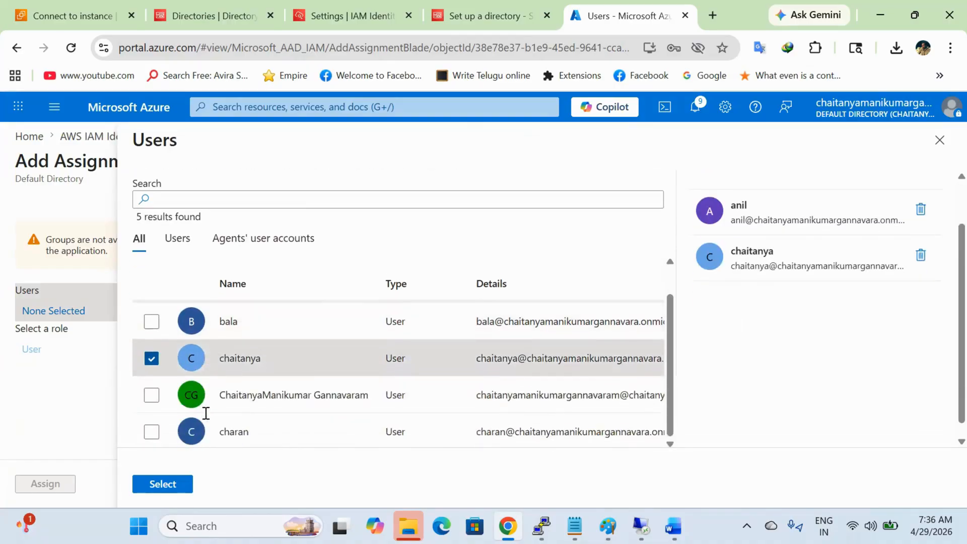
click(158, 320)
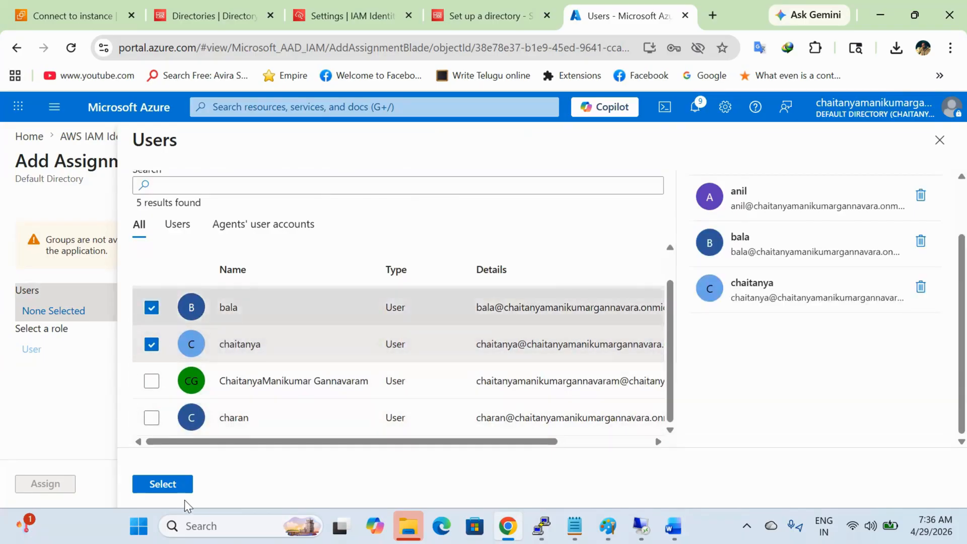
click(184, 486)
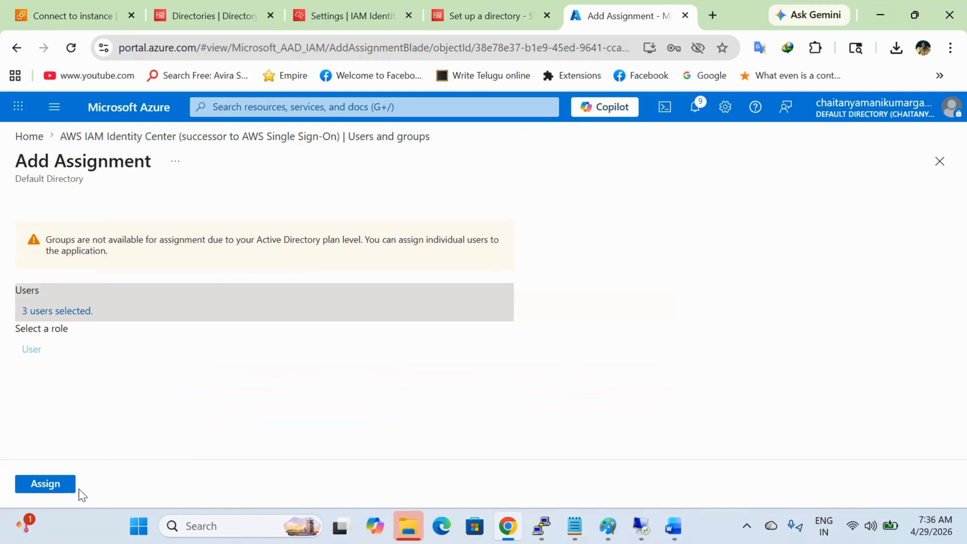
click(67, 486)
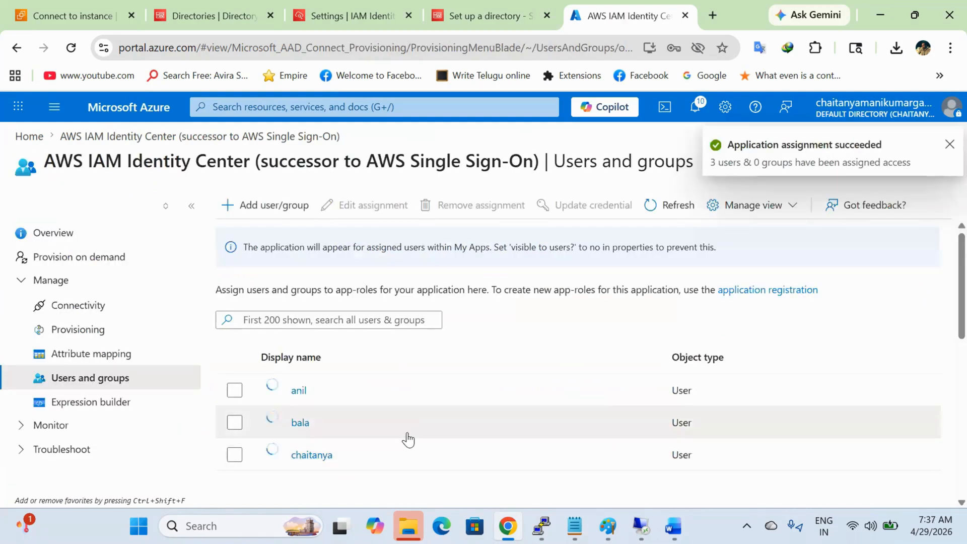
click(674, 526)
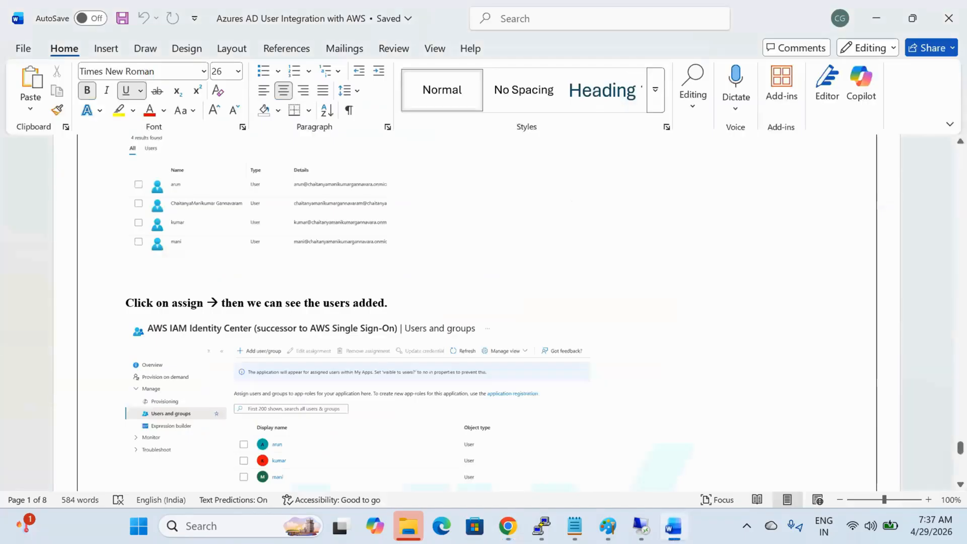
scroll(514, 439, down, 5)
key(alt+Tab)
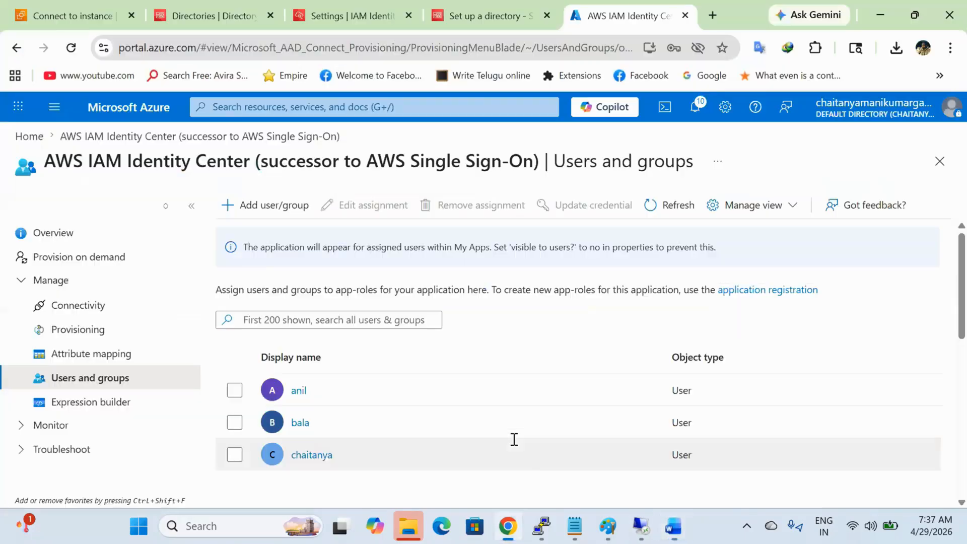
click(399, 13)
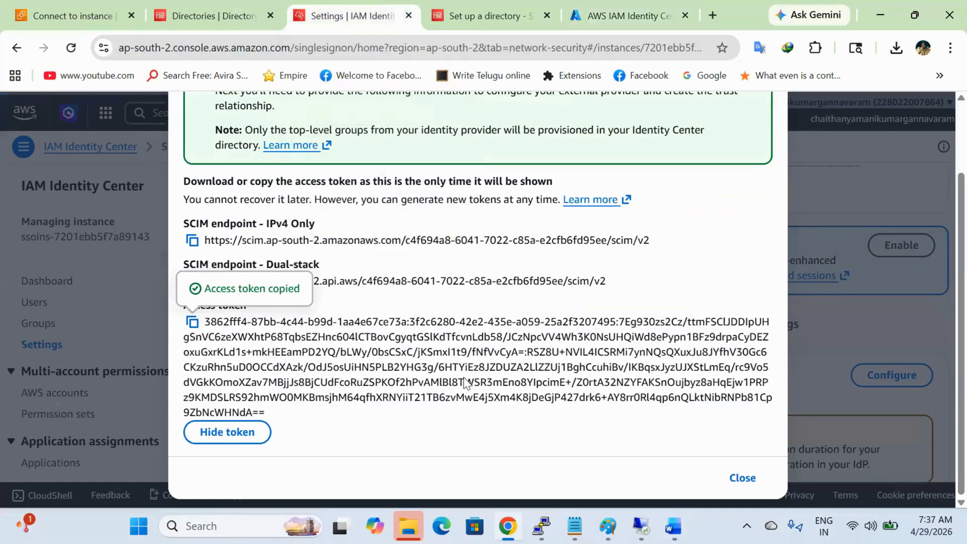
click(743, 479)
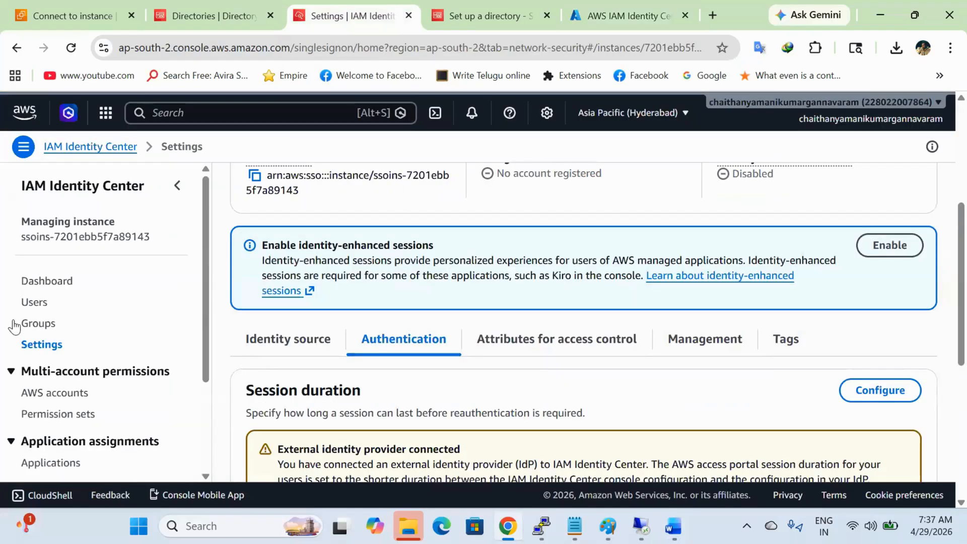
click(39, 303)
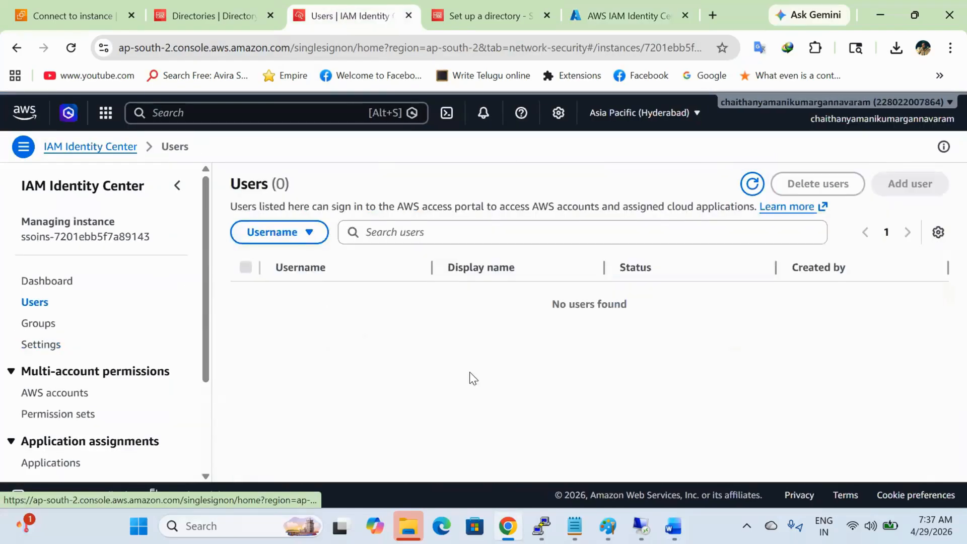
click(753, 188)
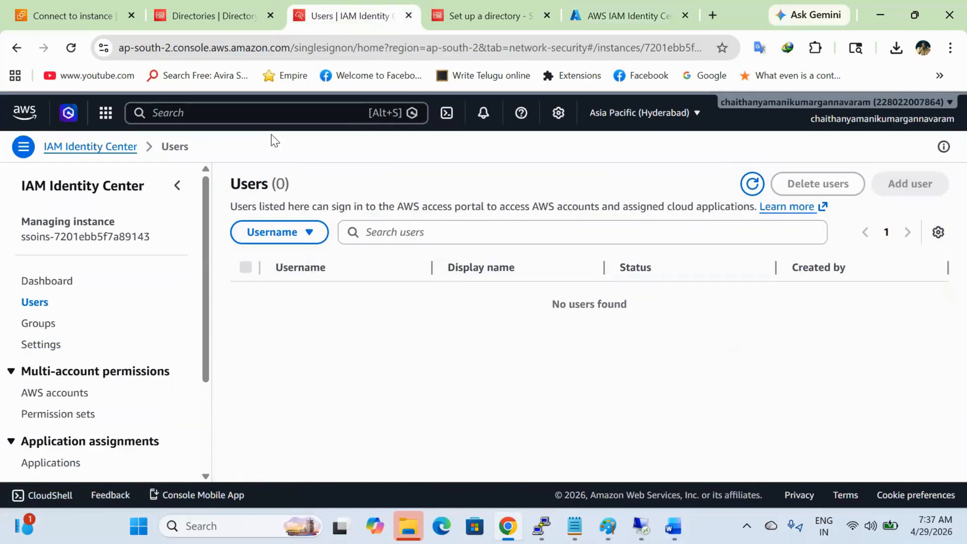
click(71, 48)
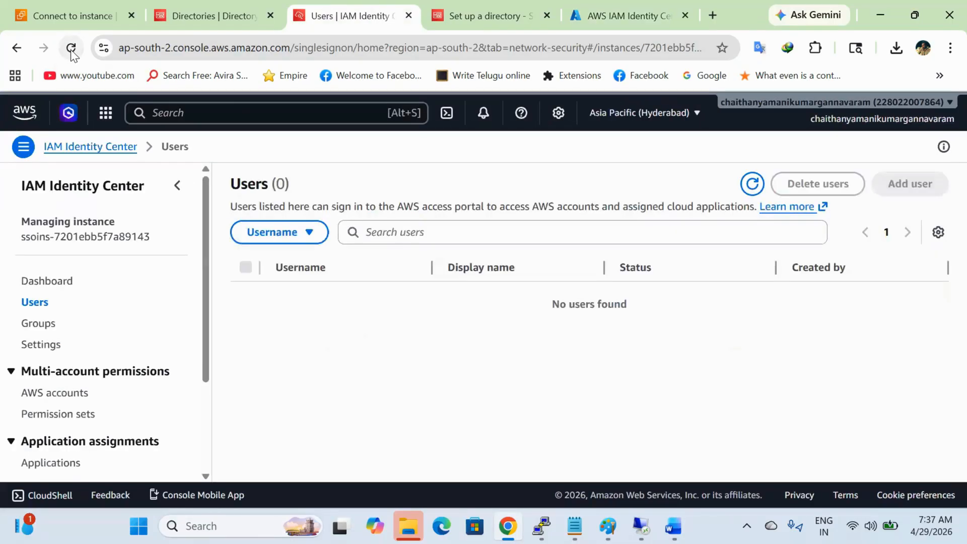
click(616, 15)
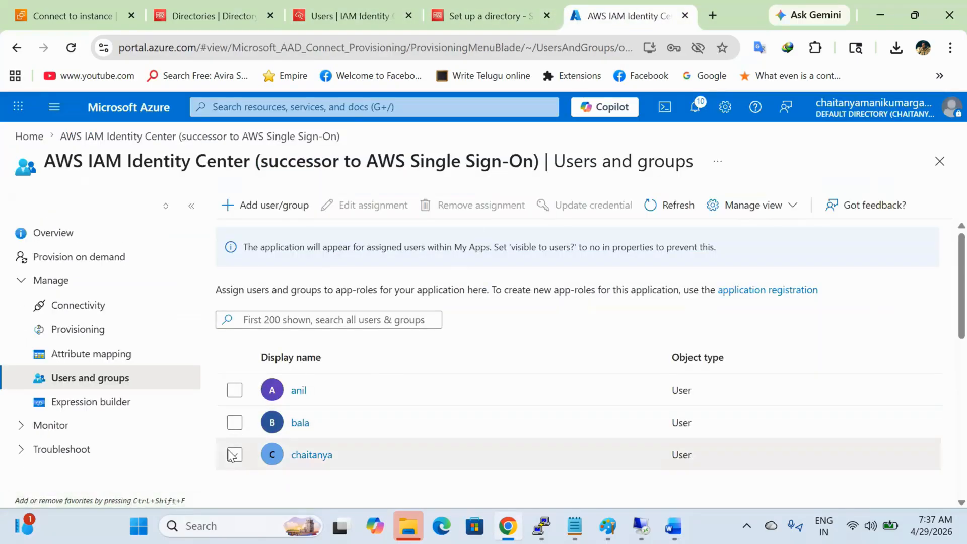
key(alt+Tab)
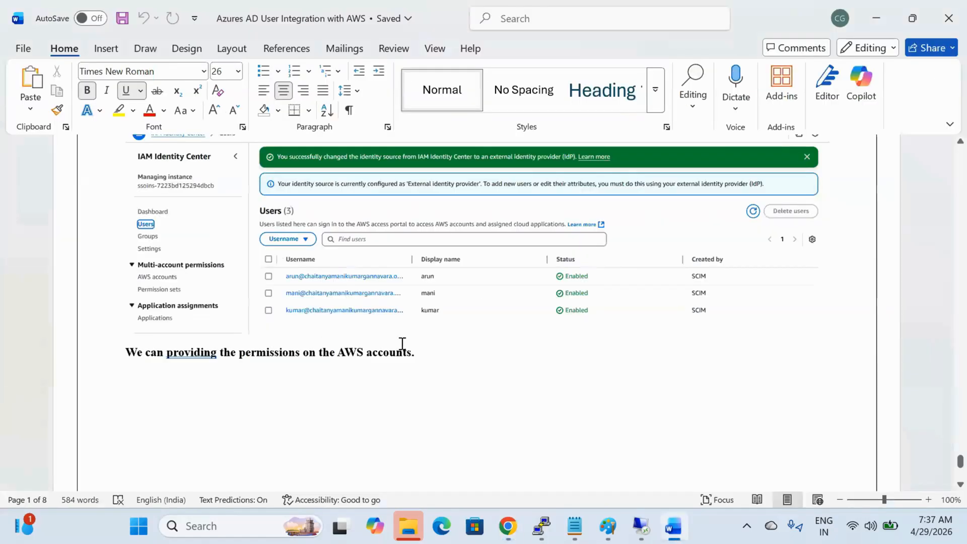
scroll(402, 344, up, 3)
scroll(403, 344, up, 3)
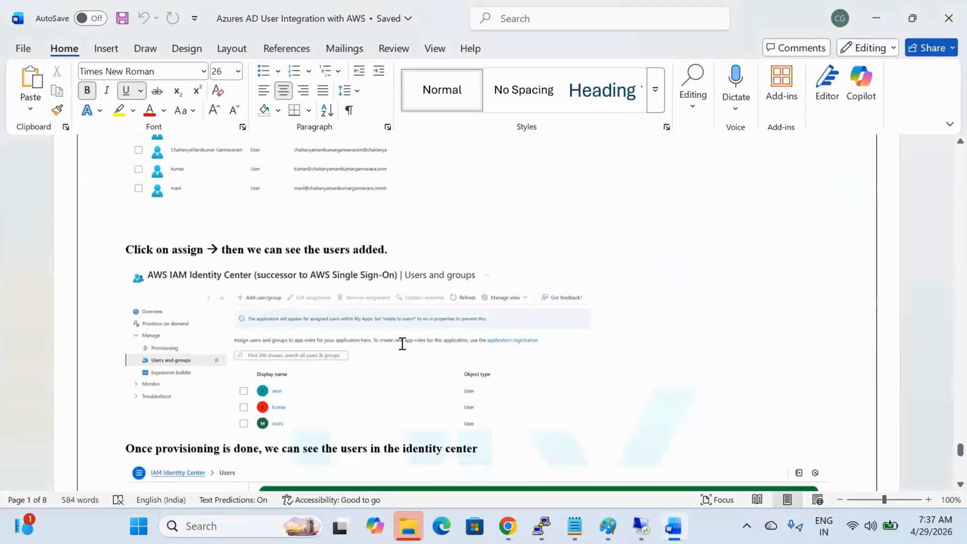
scroll(402, 344, down, 12)
scroll(403, 344, up, 3)
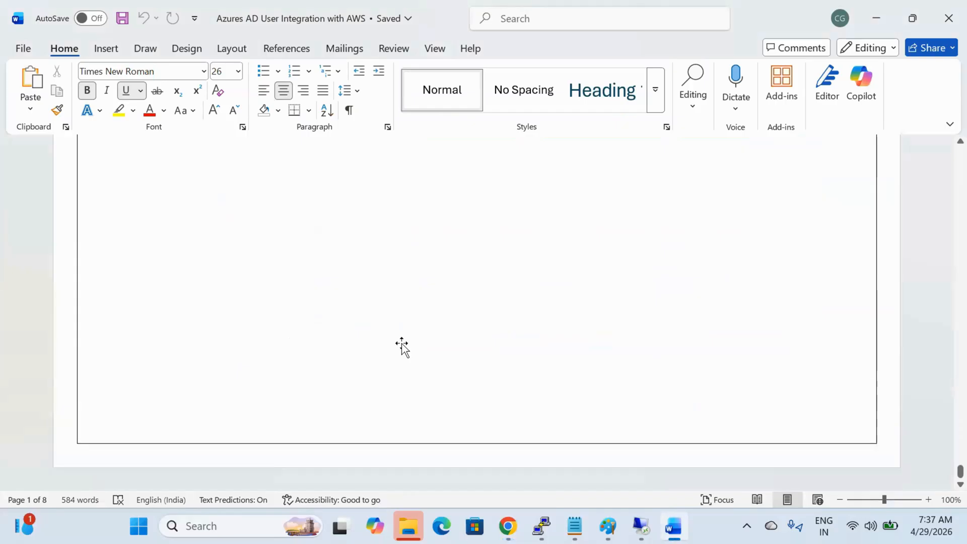
scroll(402, 344, up, 8)
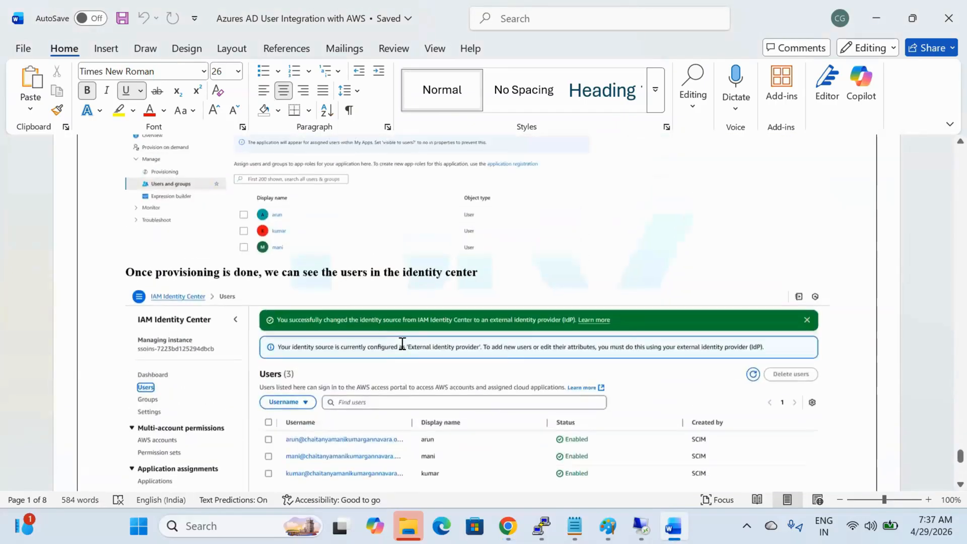
scroll(403, 344, up, 8)
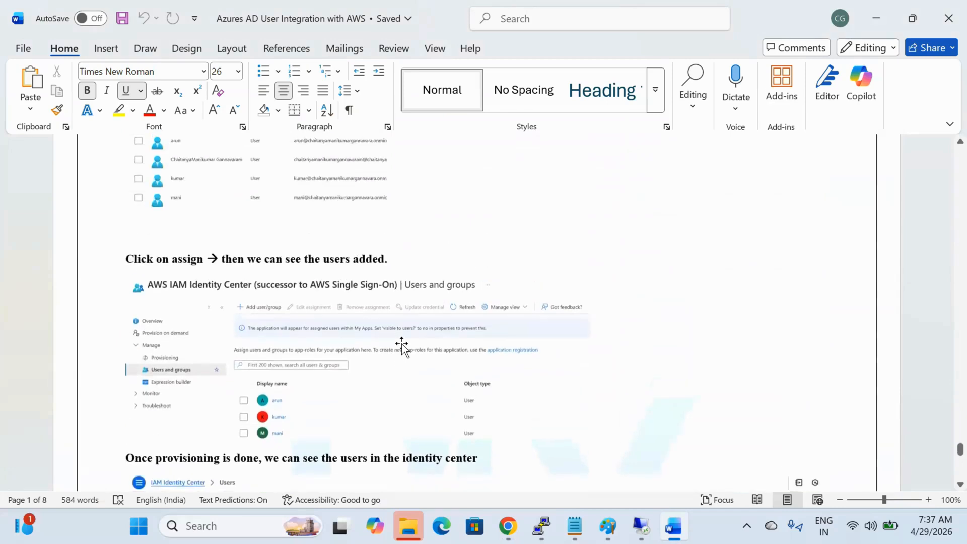
scroll(402, 344, up, 8)
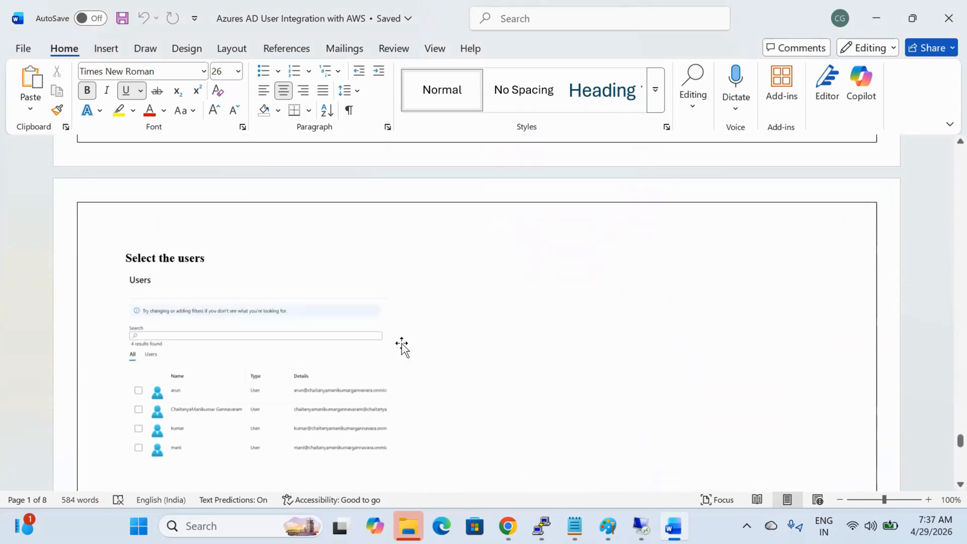
scroll(402, 344, up, 8)
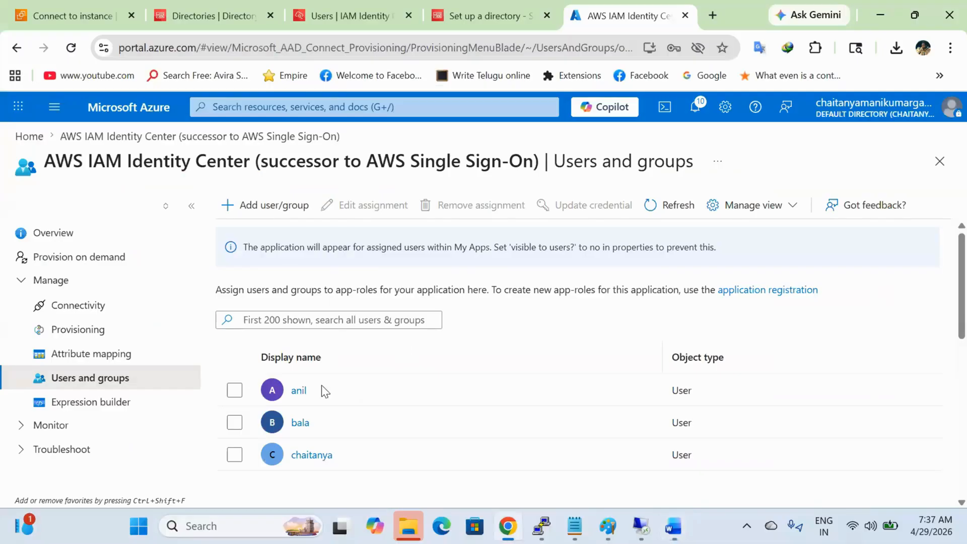
key(alt+Tab)
Step: Turn the app's provisioning status On and save the change
click(121, 330)
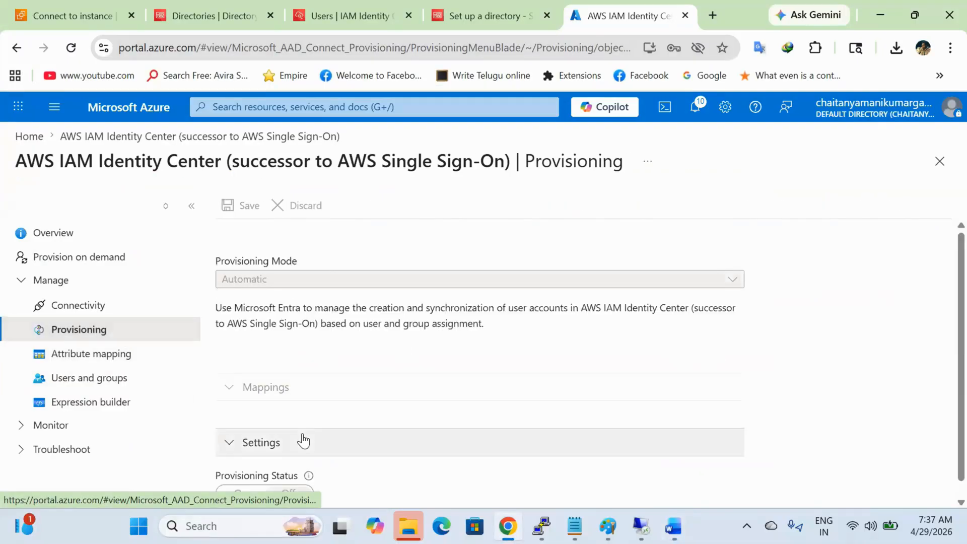
scroll(419, 382, down, 1)
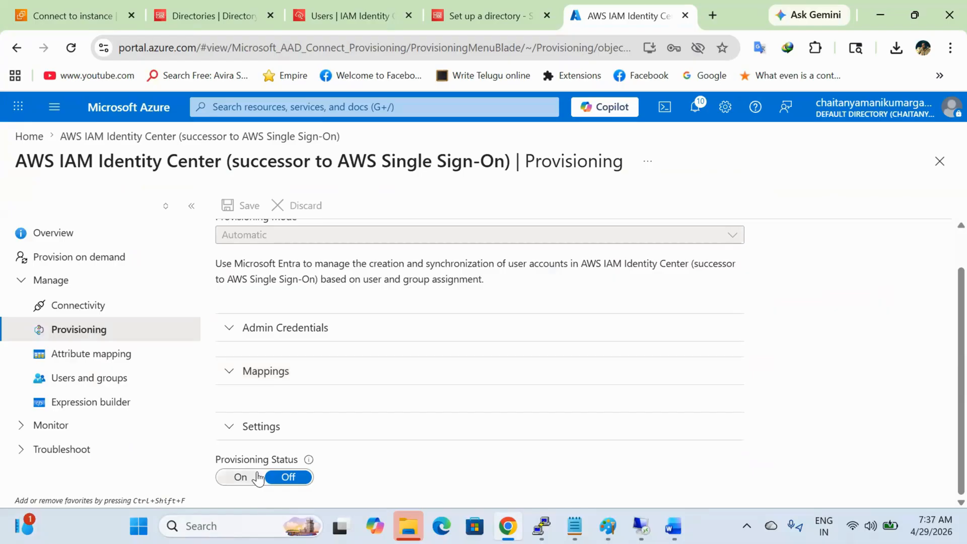
click(241, 477)
scroll(458, 425, up, 1)
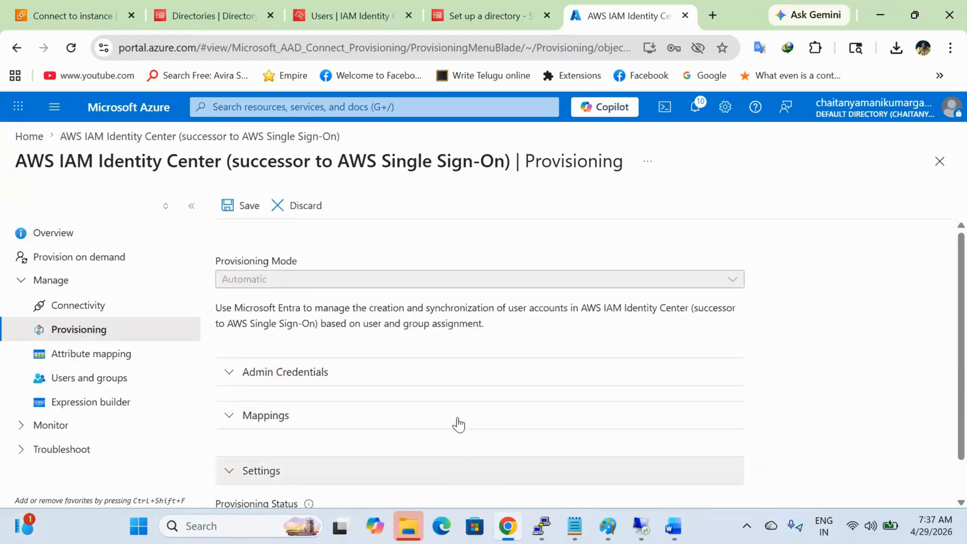
click(249, 208)
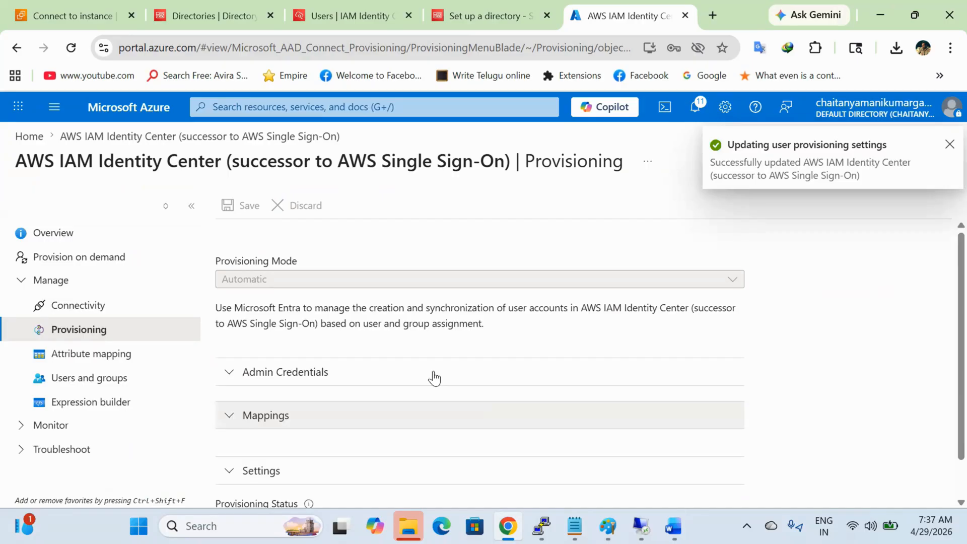
Step: Refresh the IAM Identity Center Users list, which still shows no users
click(323, 8)
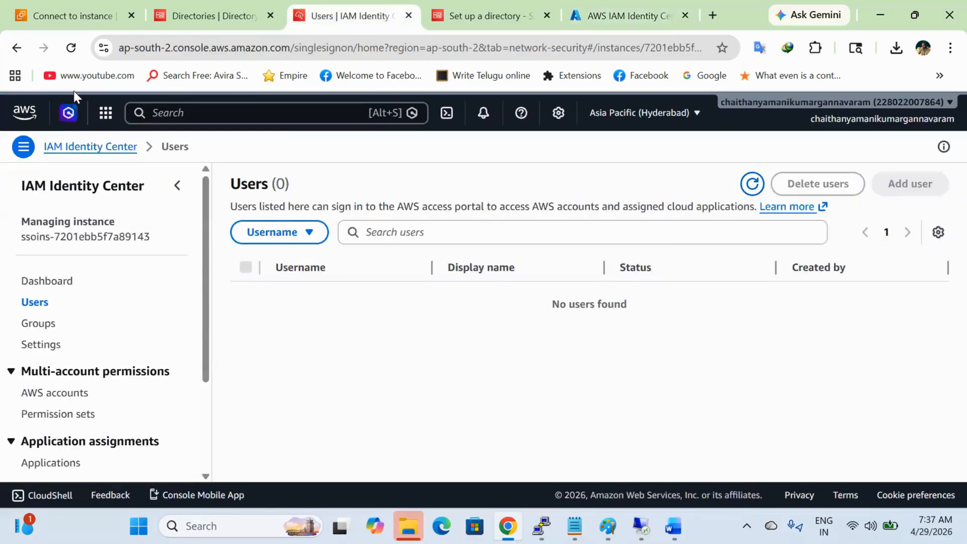
click(72, 57)
click(641, 526)
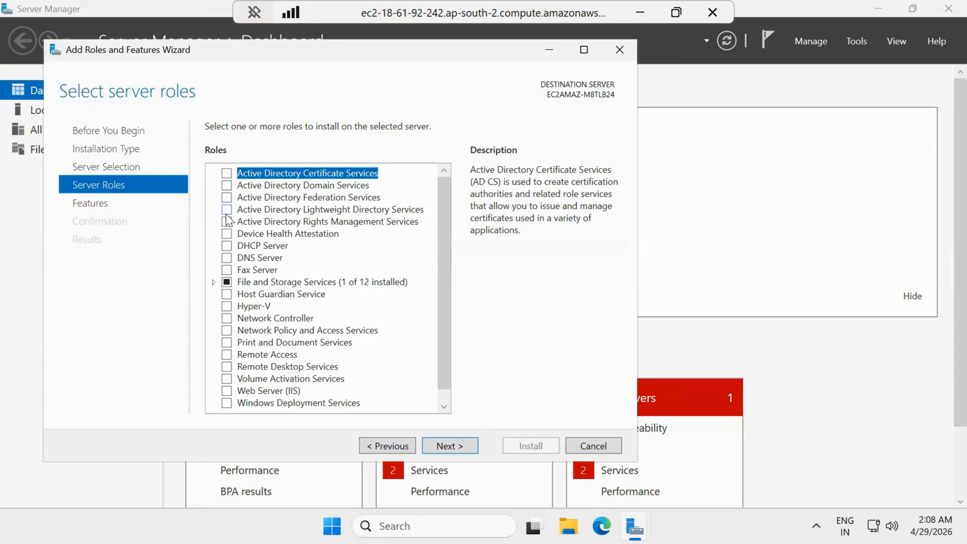
Step: Select Active Directory Domain Services with its management features and start installing it
click(226, 185)
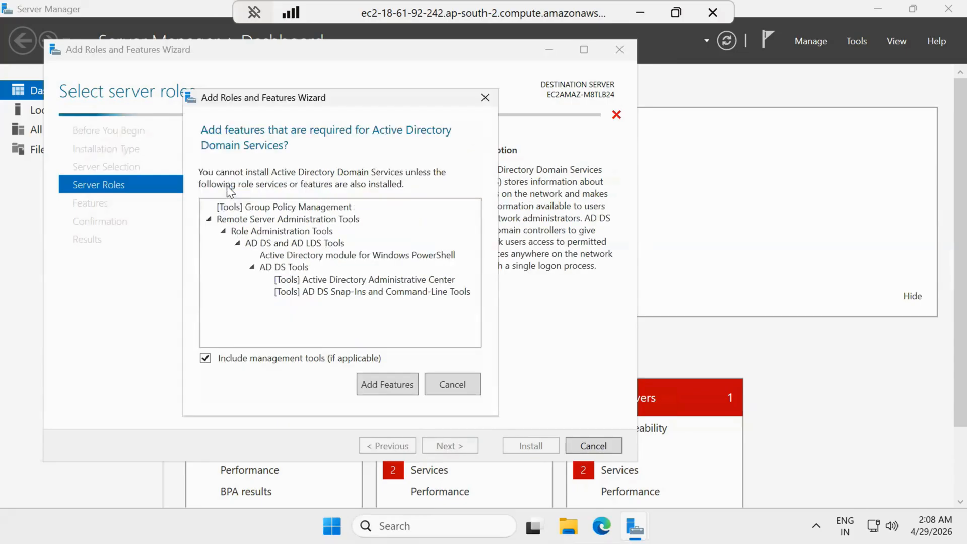
click(382, 385)
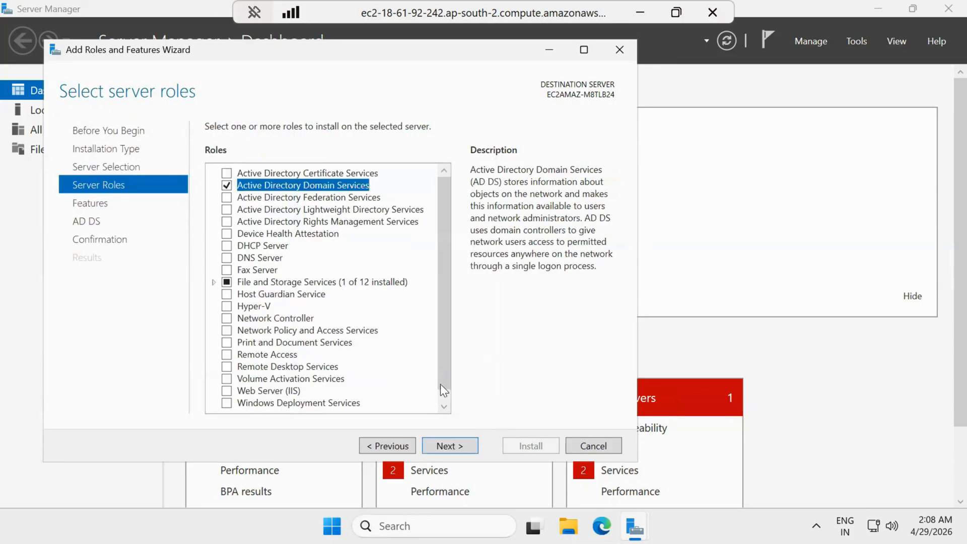
click(468, 449)
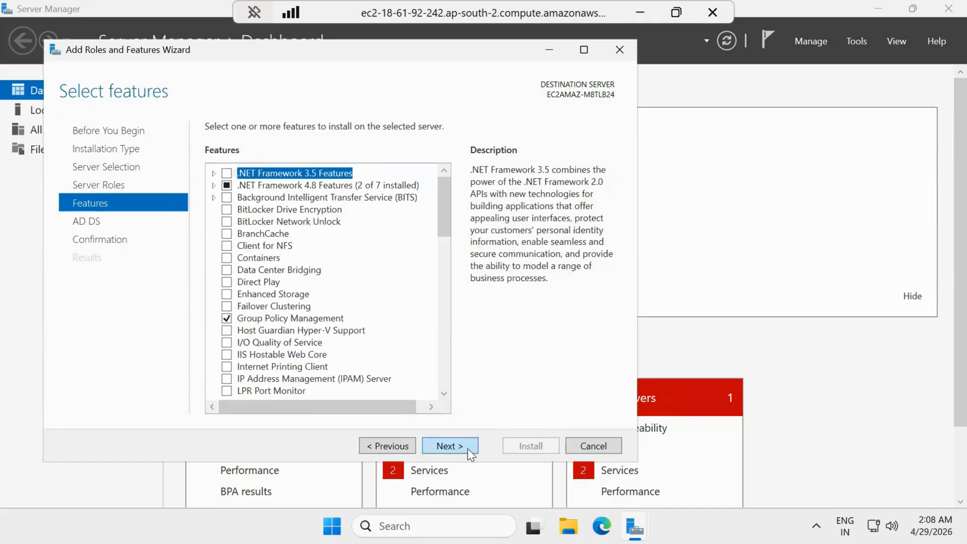
click(468, 449)
click(467, 449)
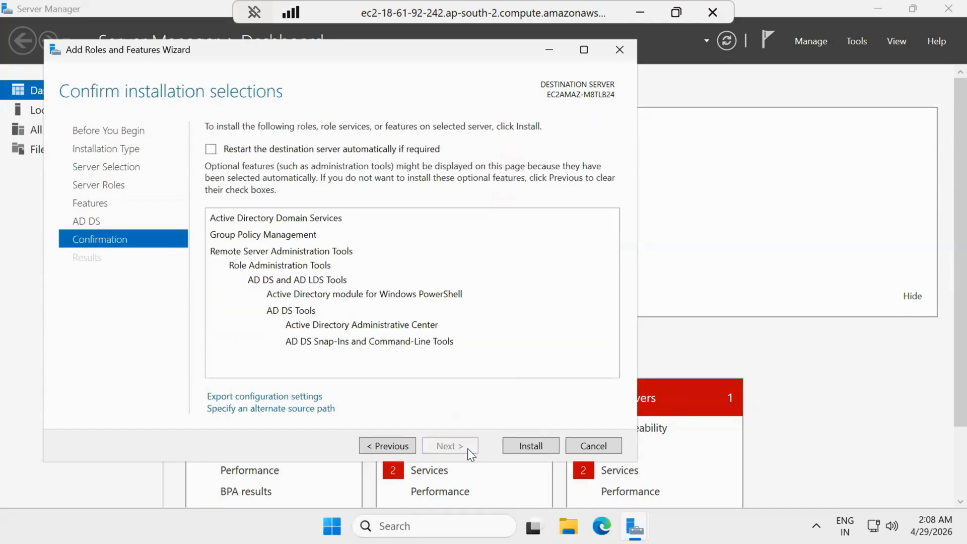
click(528, 453)
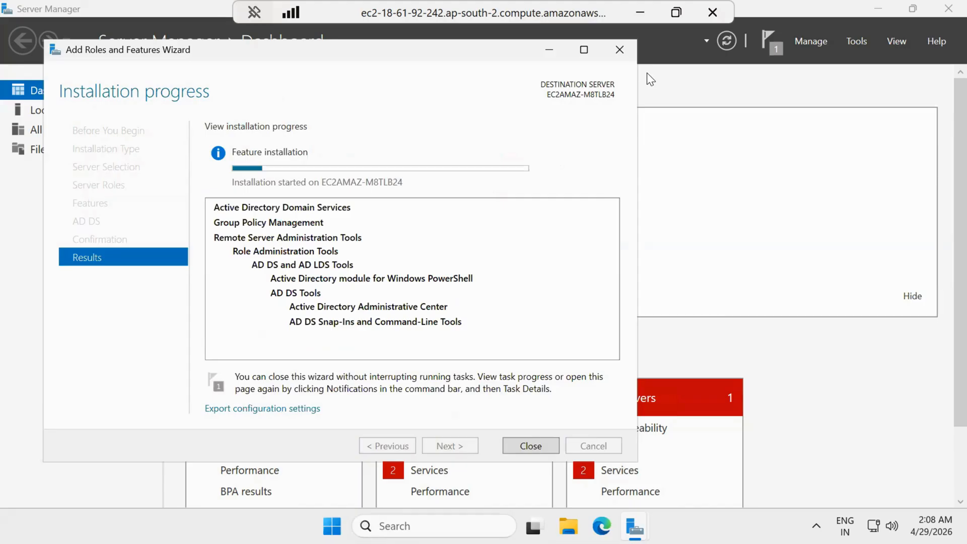
click(646, 3)
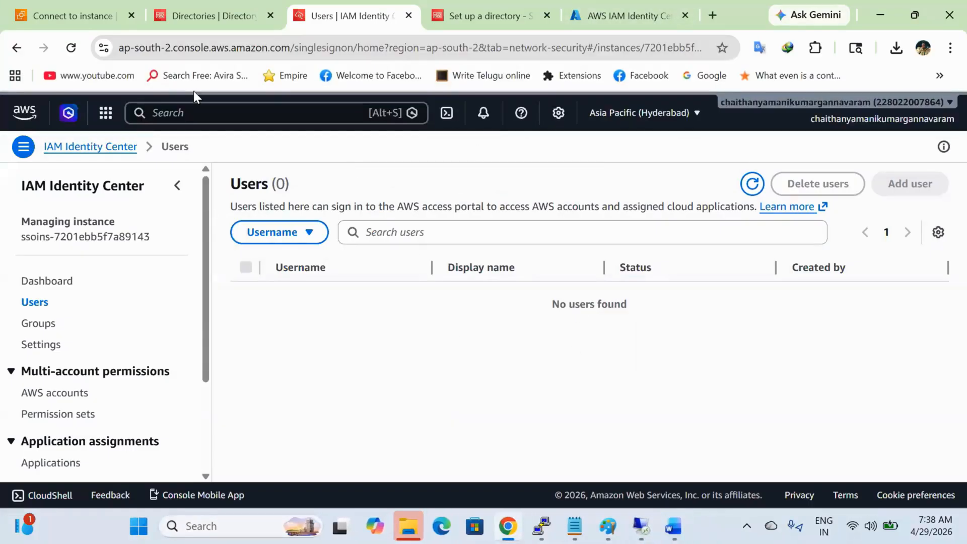
Step: Reload the Users list so the two synced Azure users show as Enabled
click(71, 47)
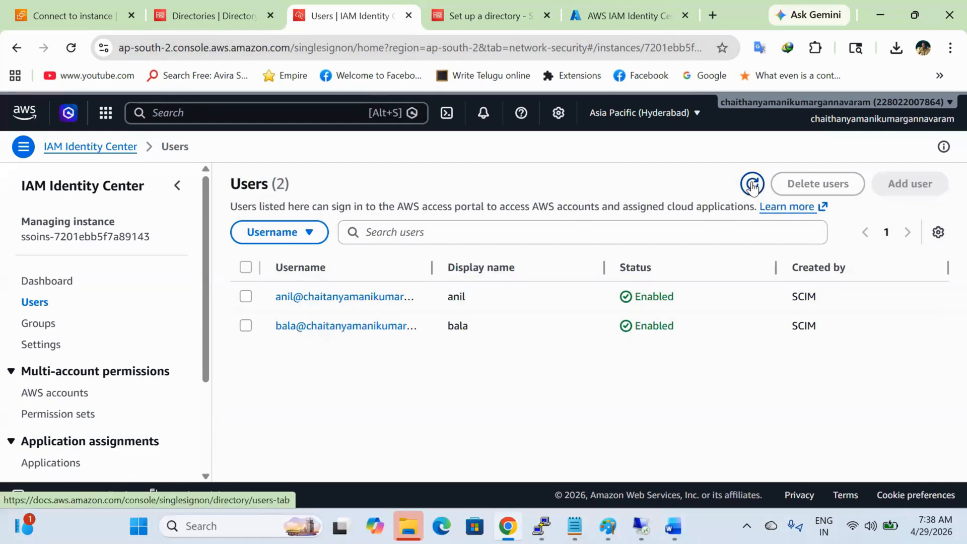
drag(433, 267, 434, 302)
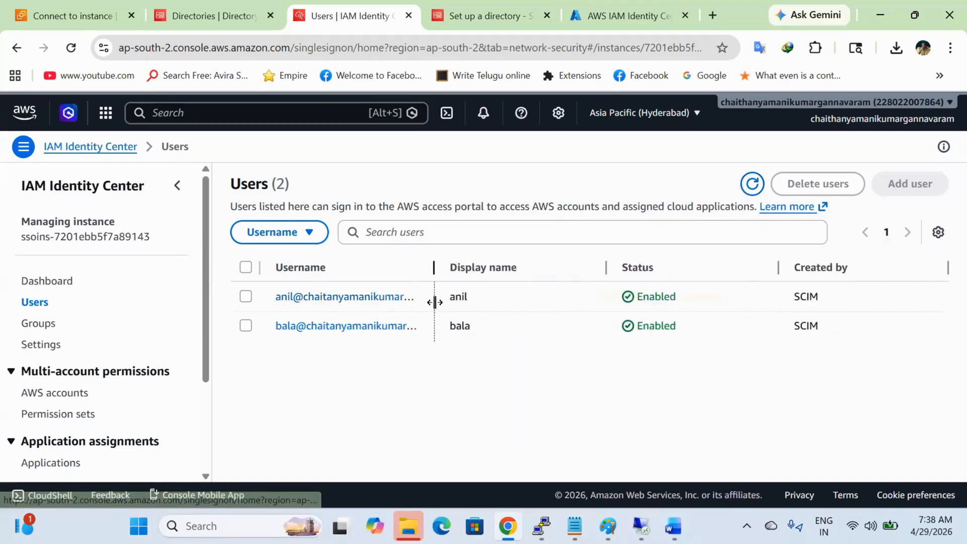
click(750, 185)
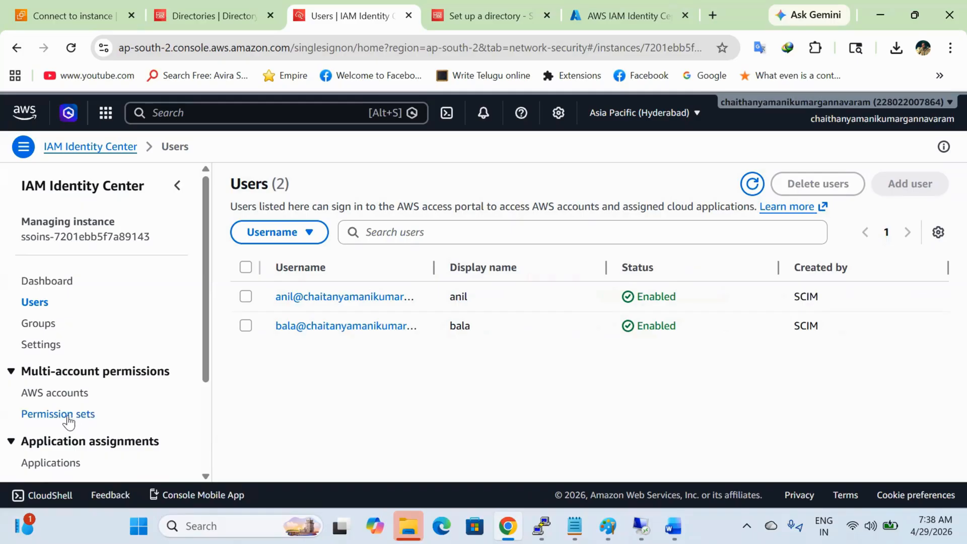
click(68, 398)
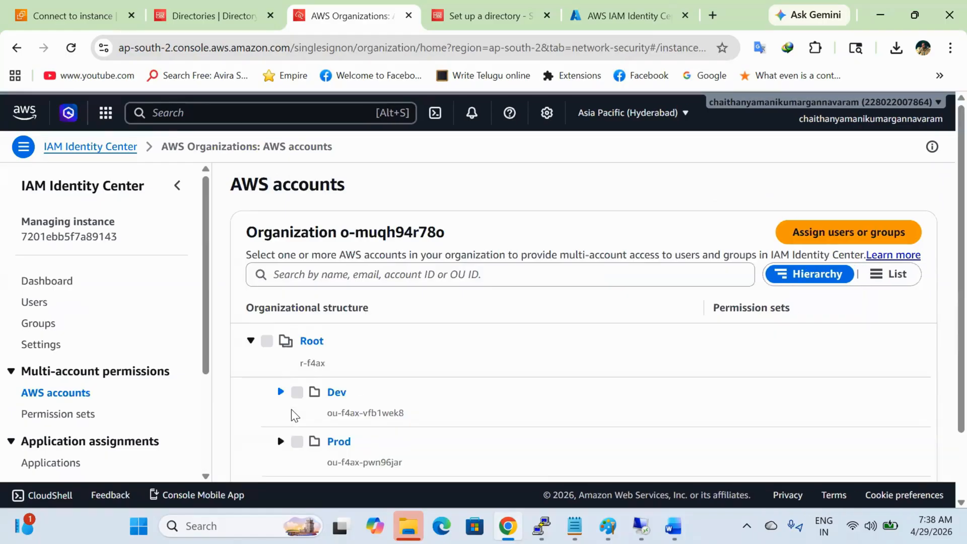
Step: Select the awskumar account under Dev and choose the first synced user to assign
click(849, 232)
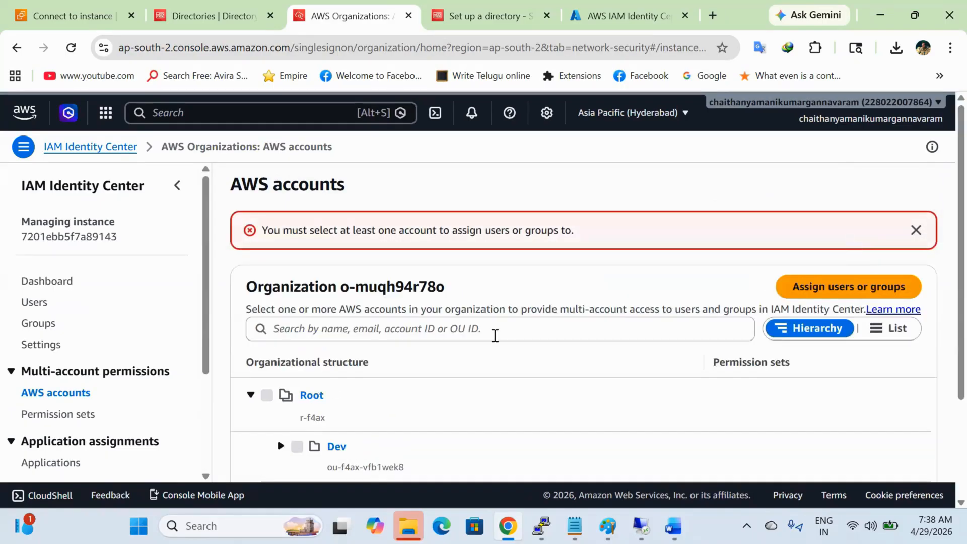
scroll(376, 392, down, 1)
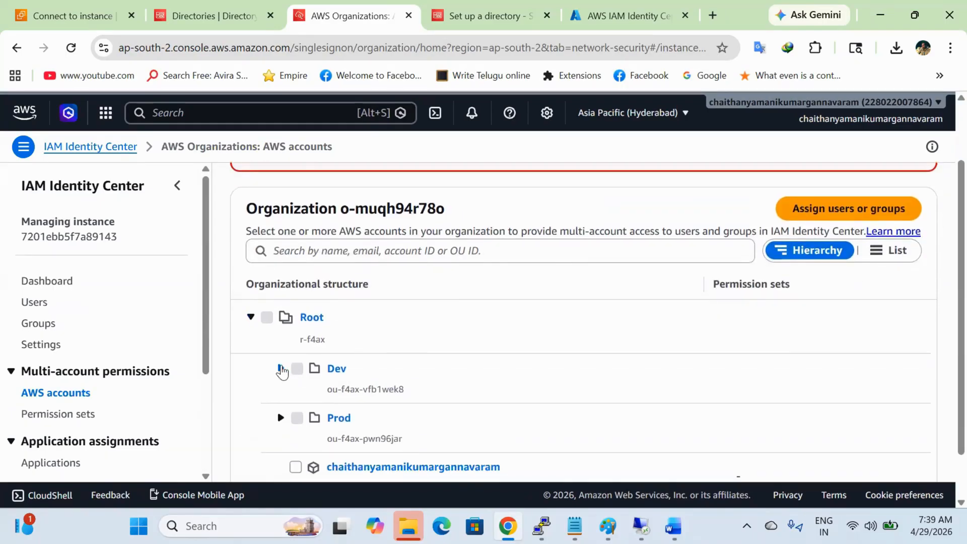
click(280, 368)
click(326, 419)
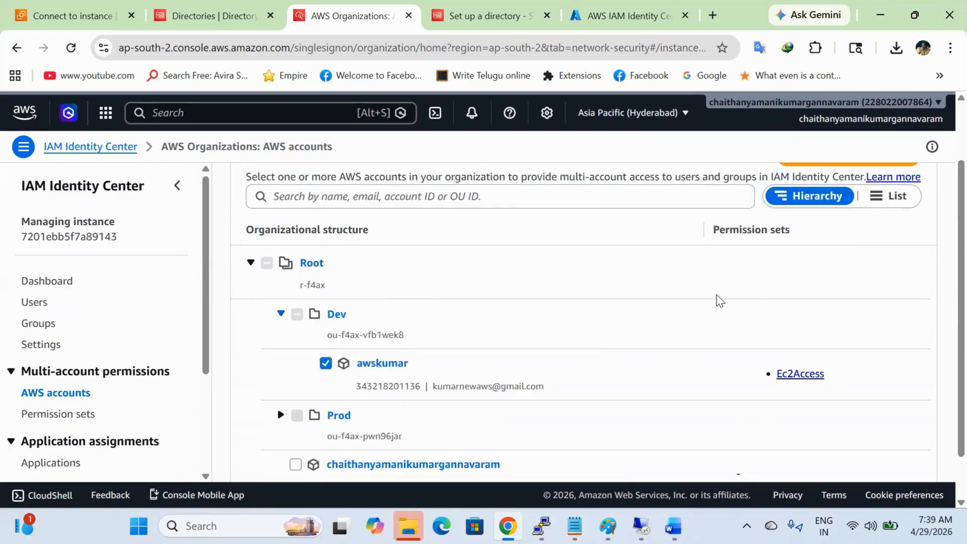
scroll(793, 337, up, 1)
click(870, 212)
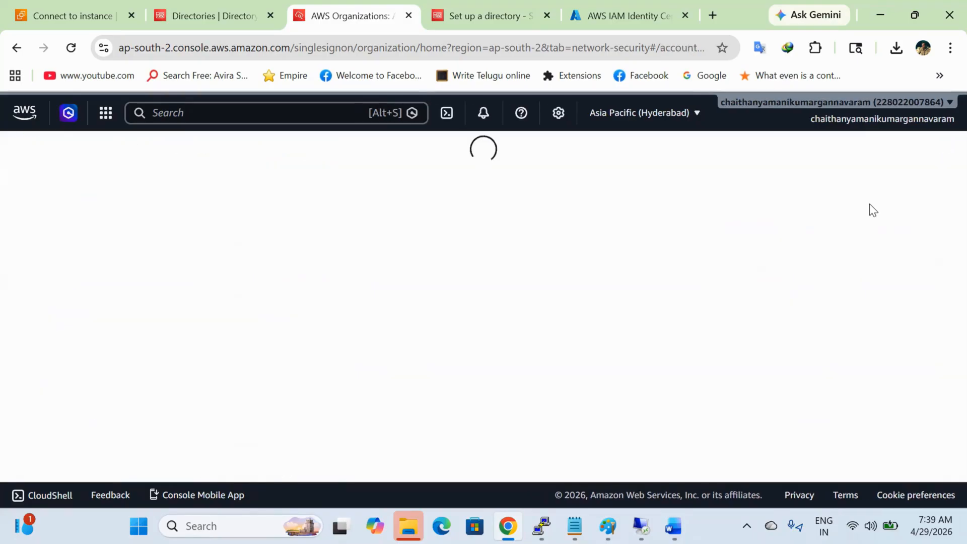
click(270, 317)
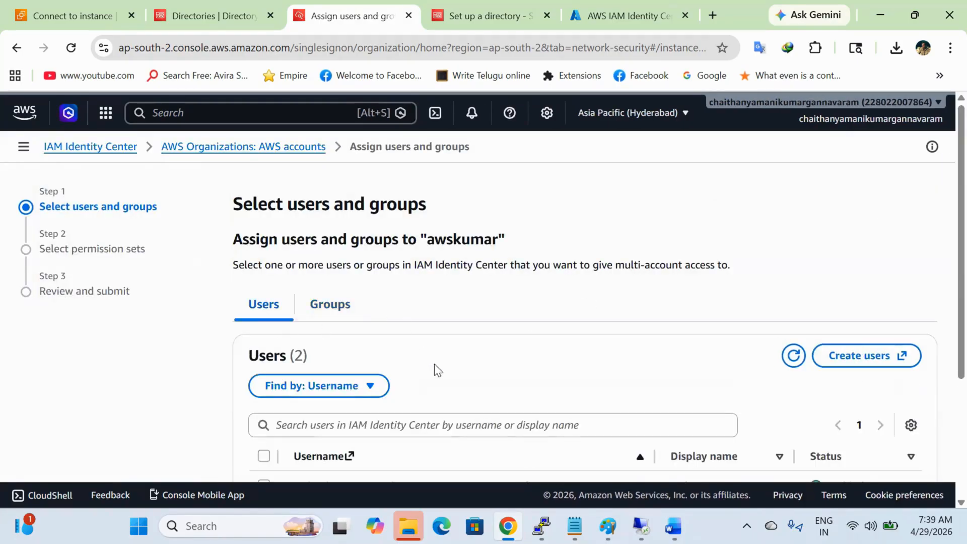
scroll(434, 366, down, 3)
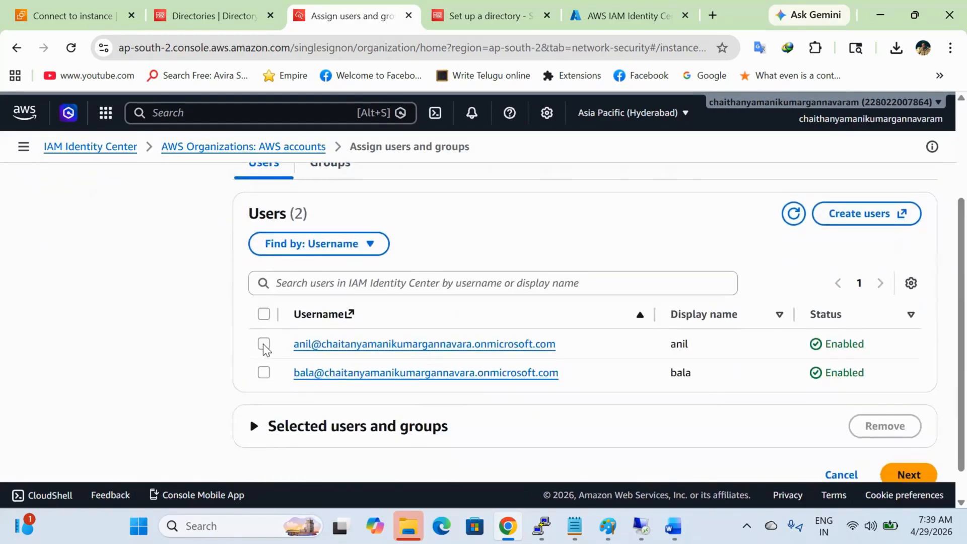
click(263, 344)
Step: Give the assignment the AdministratorAccess permission set and submit it
click(905, 475)
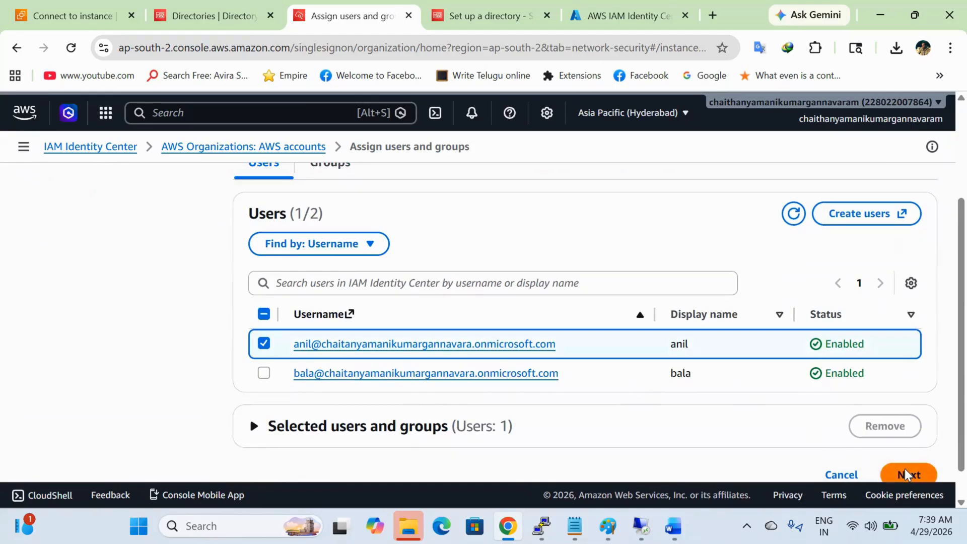
scroll(777, 370, down, 4)
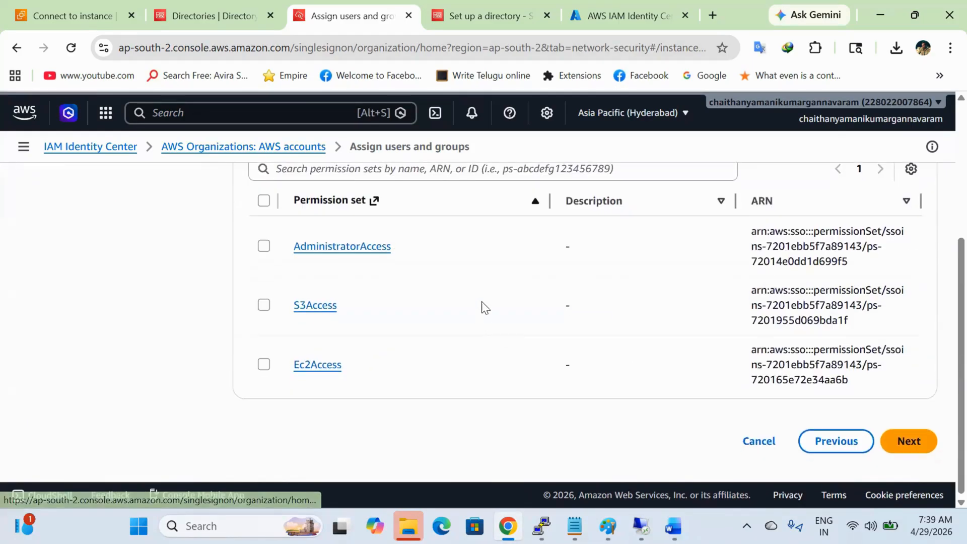
click(269, 367)
click(258, 367)
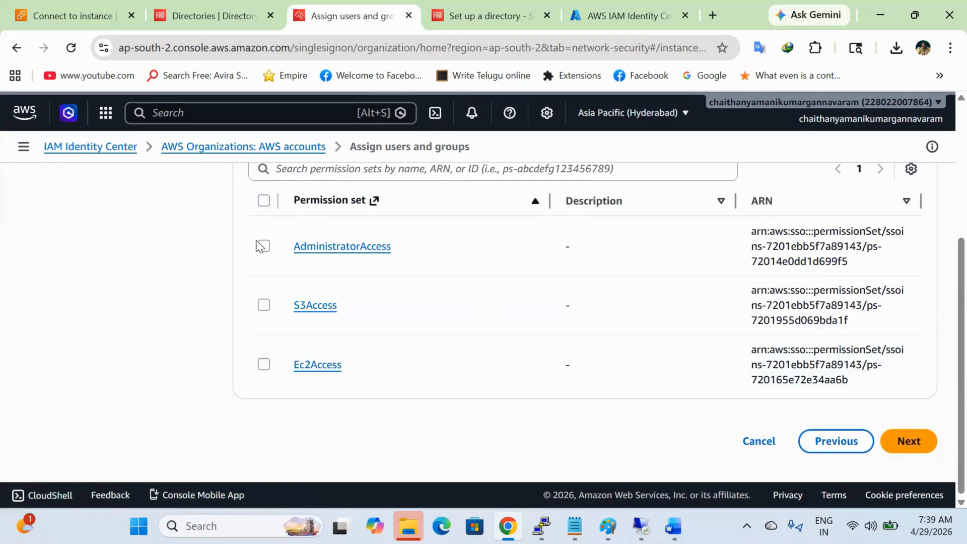
click(262, 246)
click(909, 442)
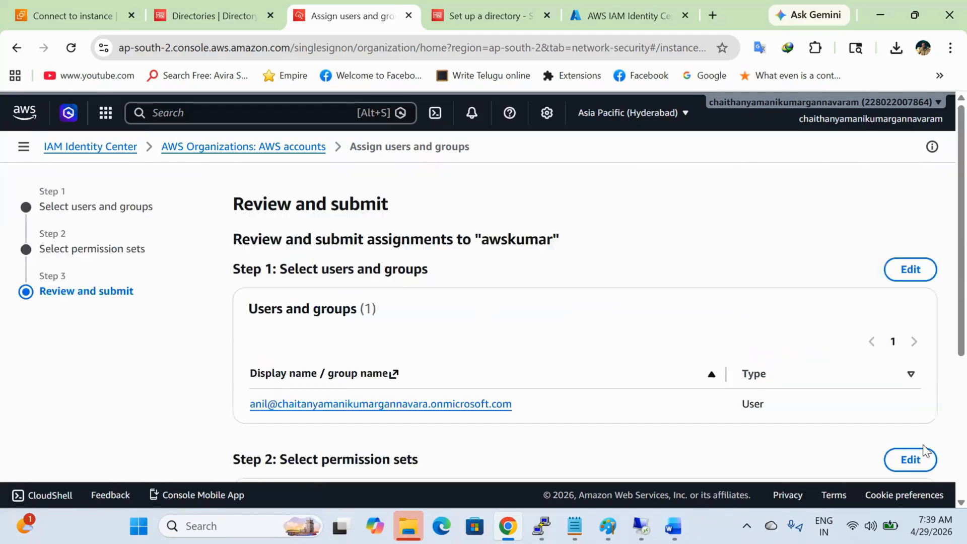
scroll(625, 435, down, 5)
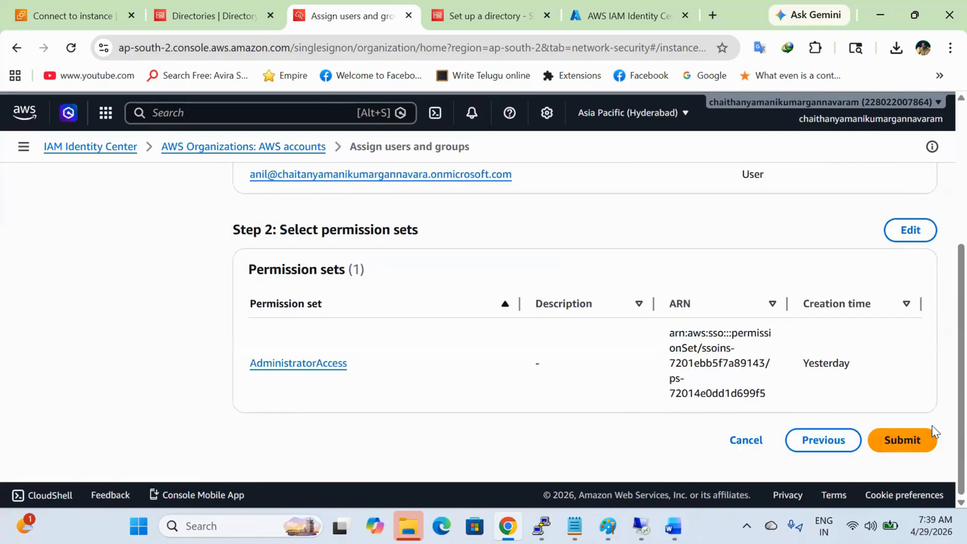
click(929, 435)
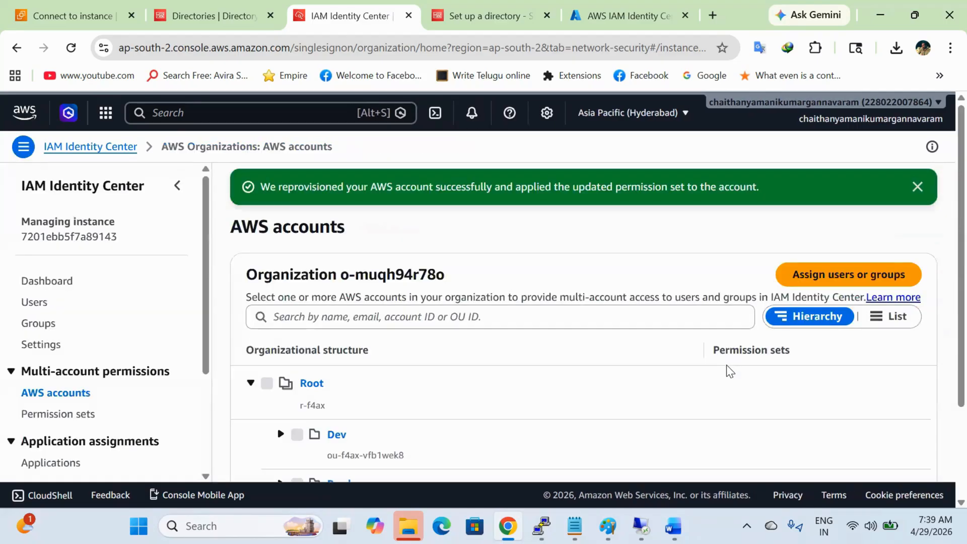
Step: Select the awspolaris account under Prod and start assigning users to it
scroll(389, 381, down, 3)
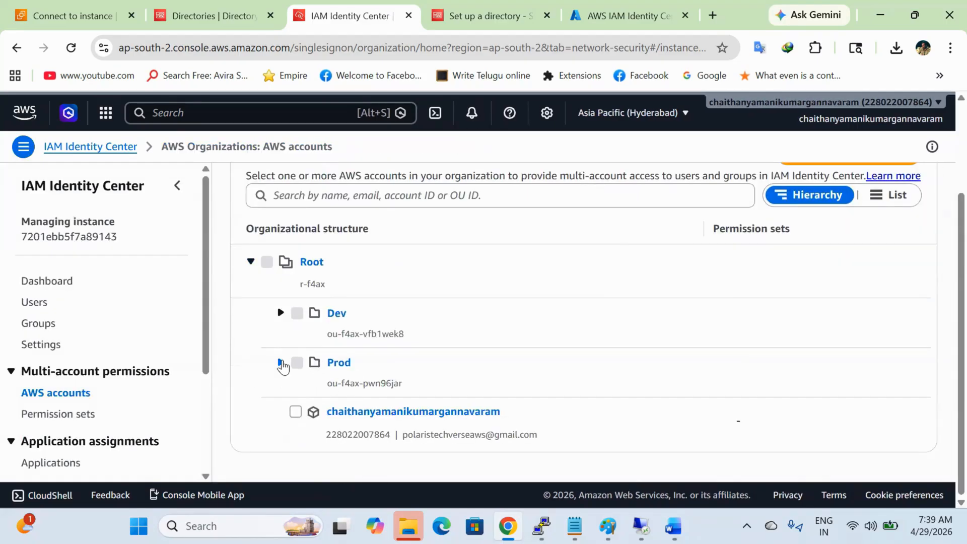
click(281, 363)
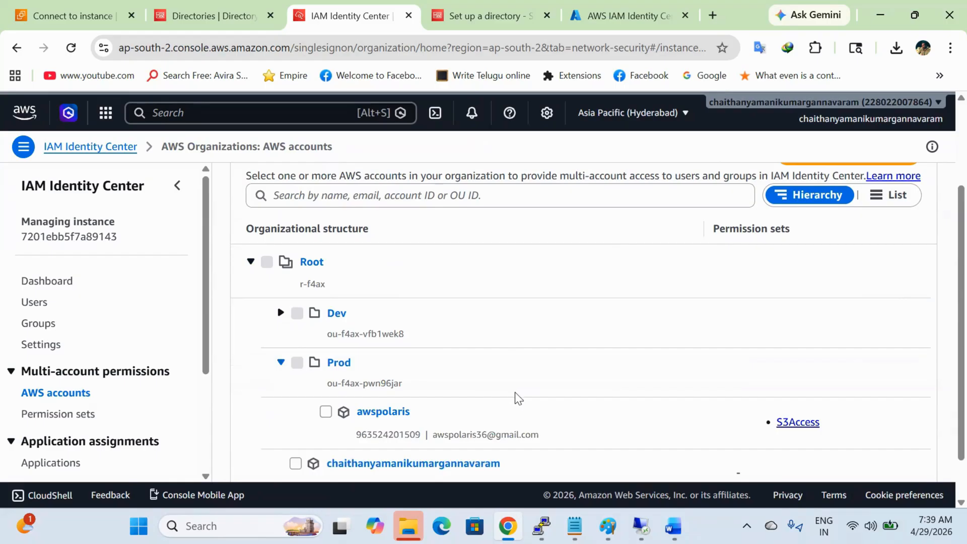
click(326, 413)
scroll(478, 387, up, 3)
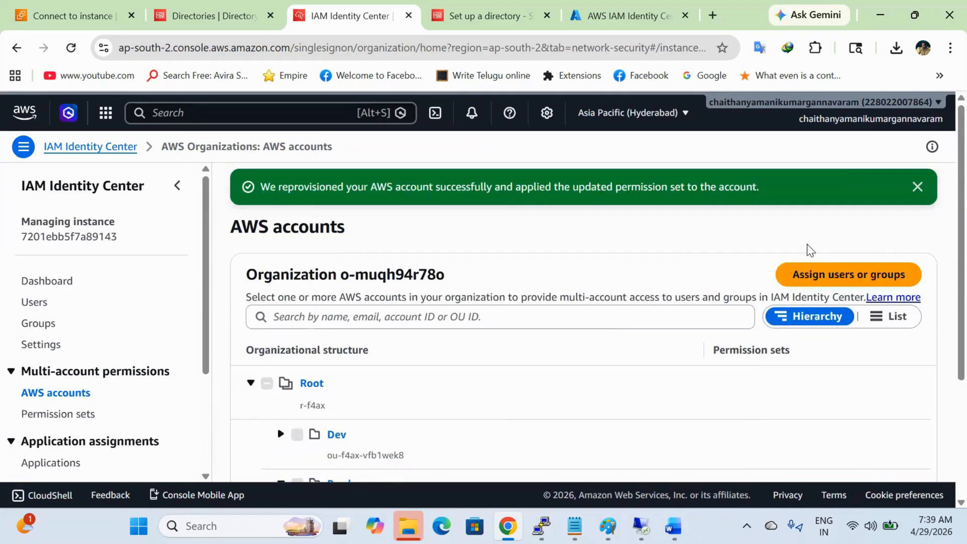
click(842, 274)
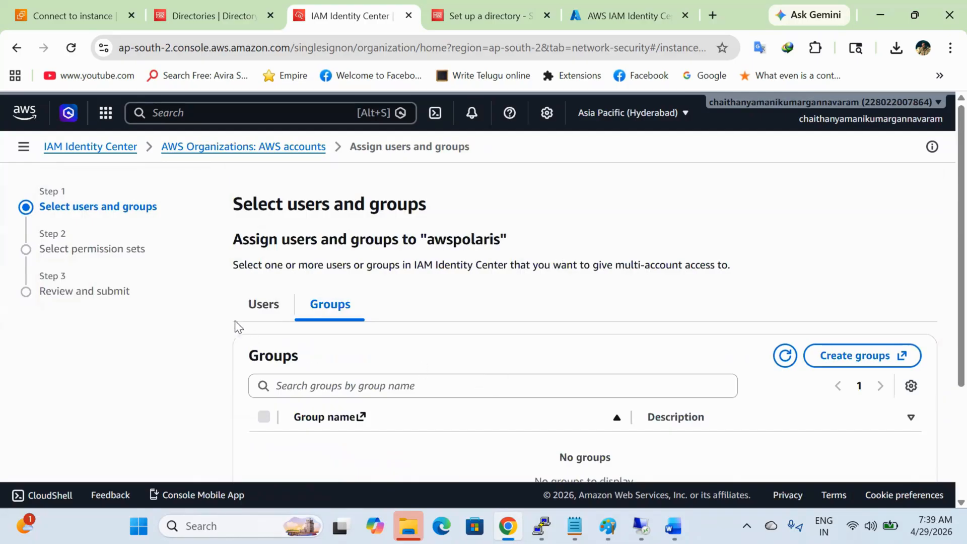
Step: Choose the first synced user for the awspolaris assignment
click(268, 304)
scroll(444, 302, down, 3)
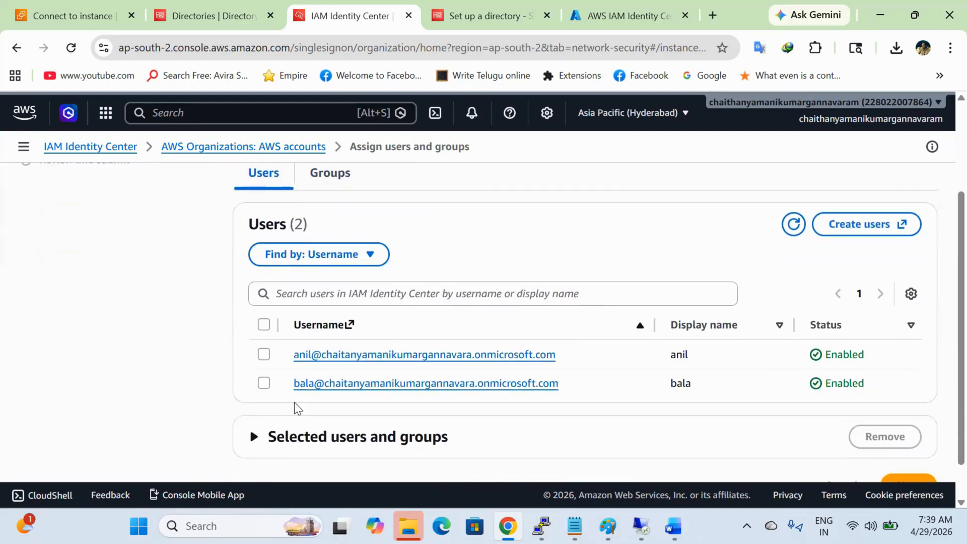
click(264, 354)
scroll(519, 422, down, 1)
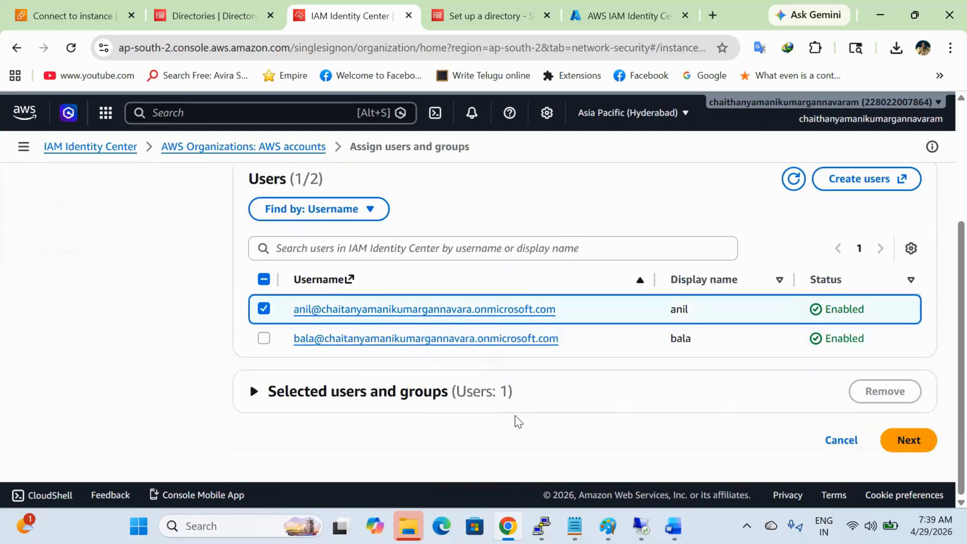
click(904, 440)
Step: Apply the Ec2Access permission set and submit the awspolaris assignment
scroll(396, 417, down, 4)
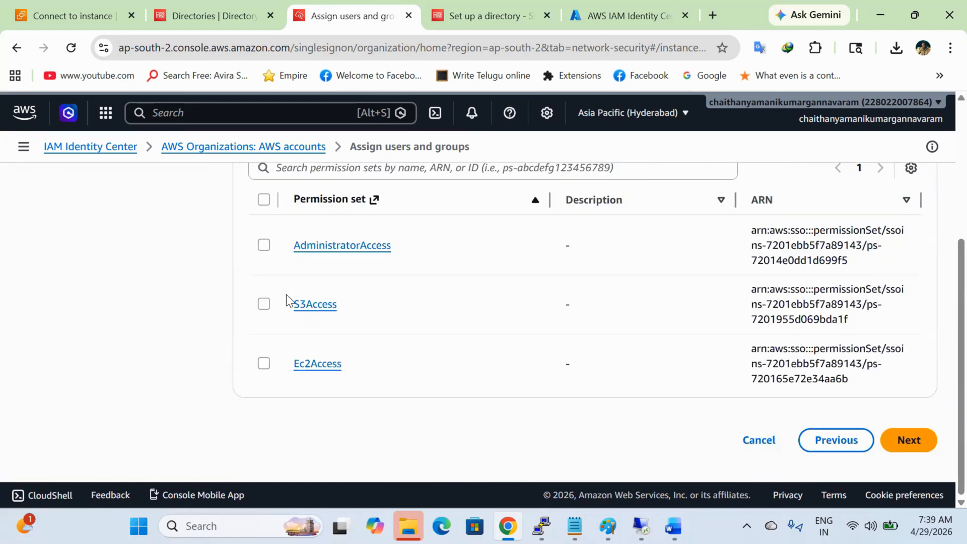
click(266, 363)
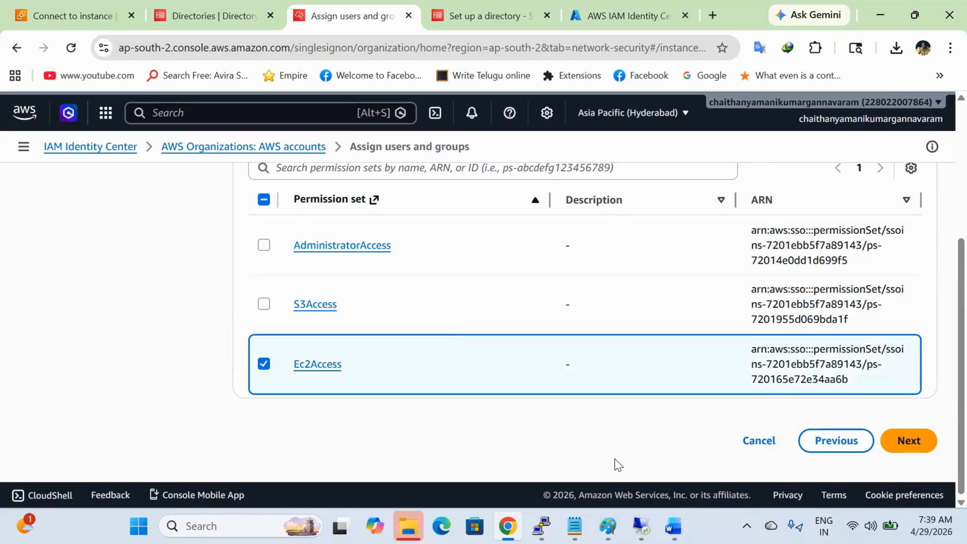
click(935, 437)
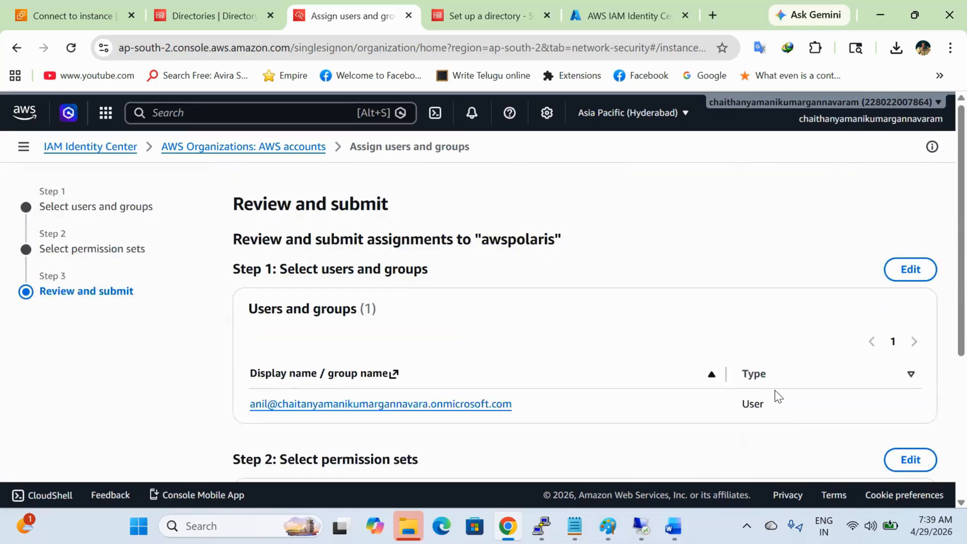
scroll(775, 390, down, 5)
click(899, 439)
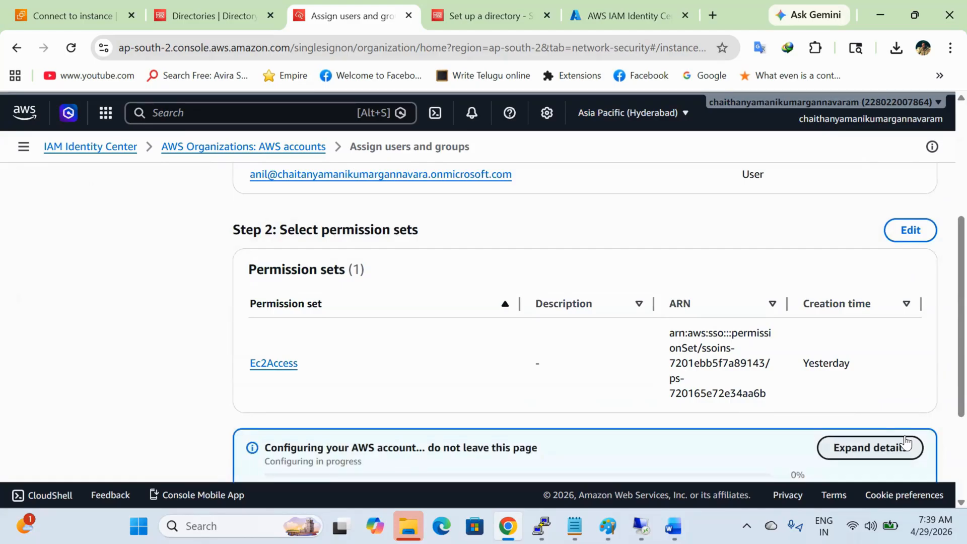
scroll(694, 320, down, 3)
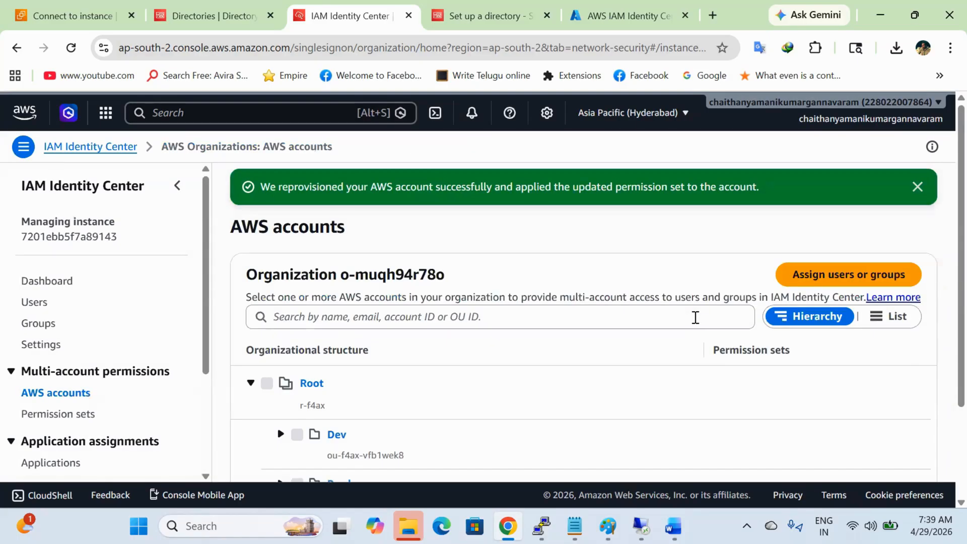
scroll(613, 395, down, 3)
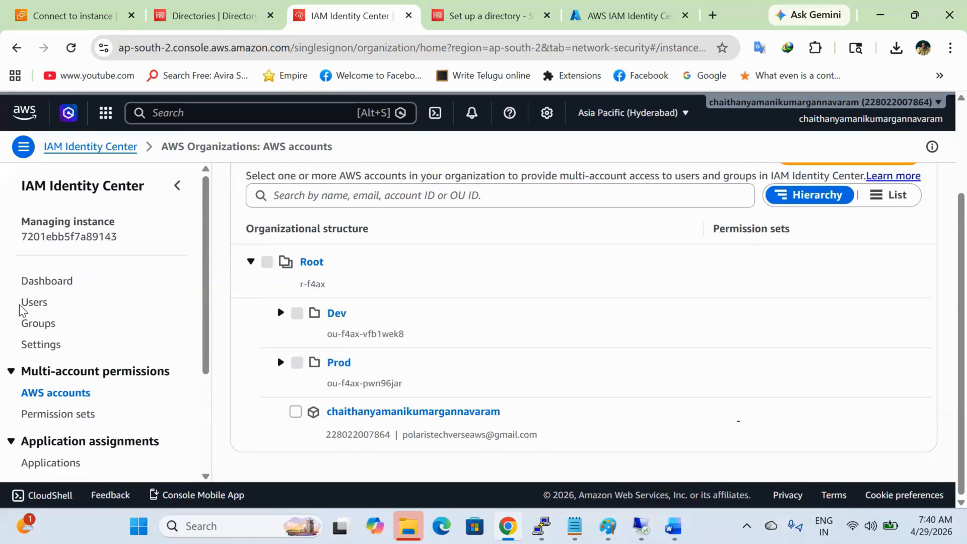
click(48, 284)
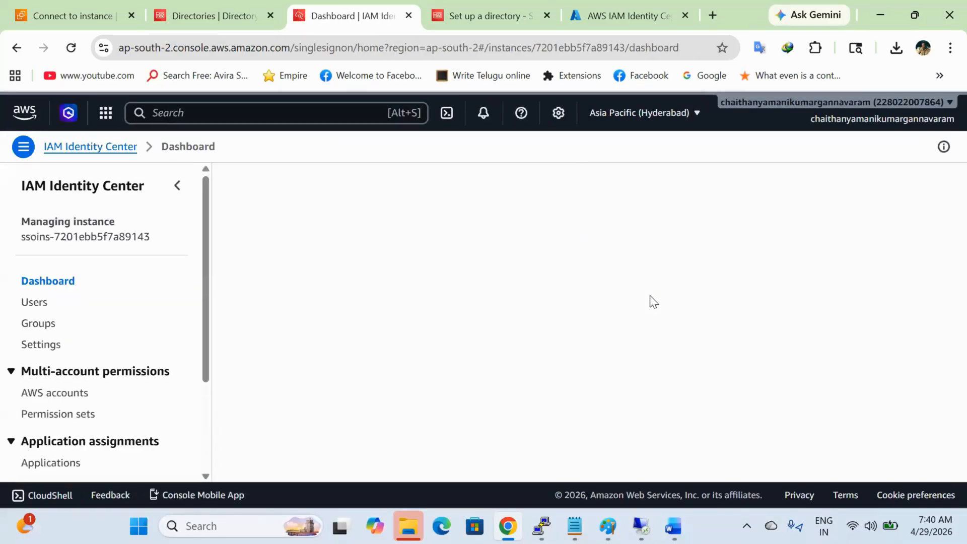
Step: Copy the OIDC Issuer URL and load it in a new private window, which returns a 404 page
scroll(657, 371, down, 1)
scroll(654, 368, down, 4)
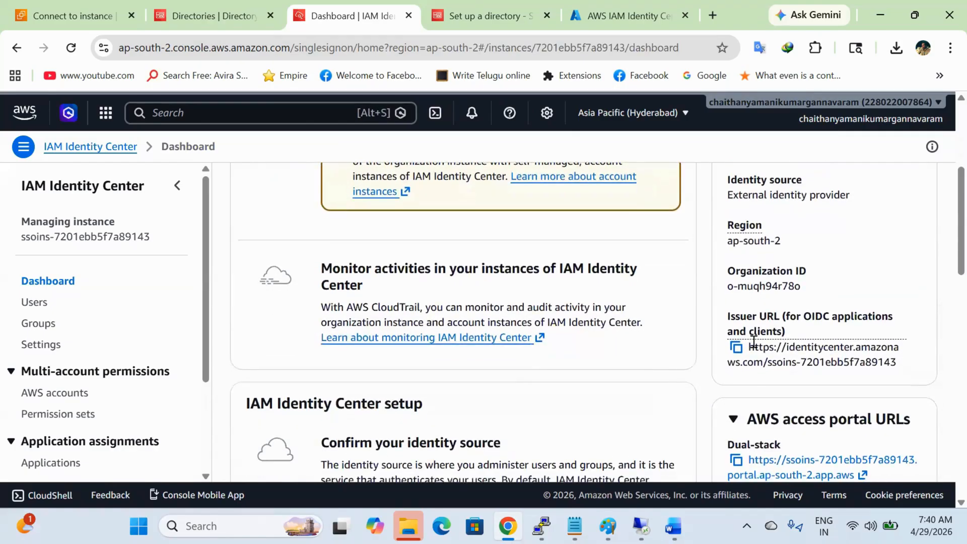
click(737, 348)
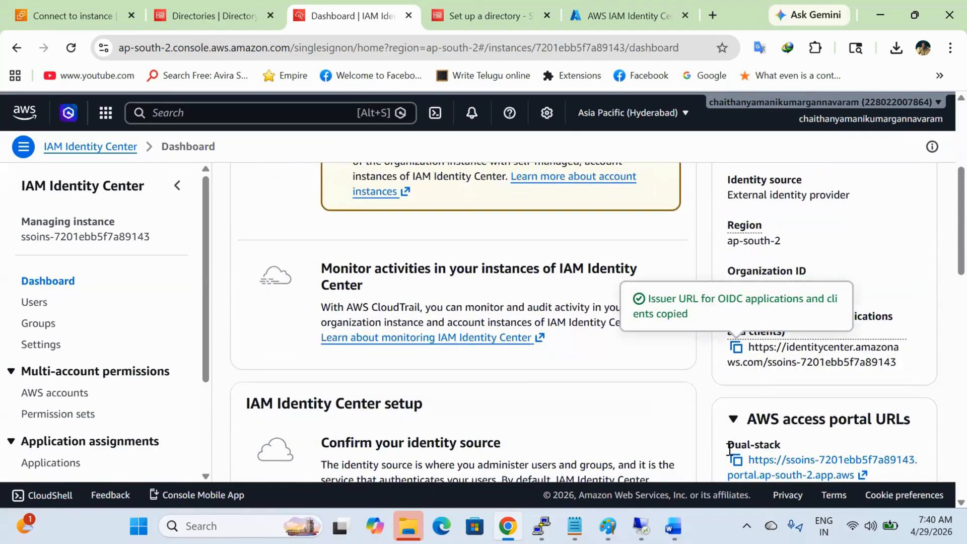
scroll(731, 445, down, 1)
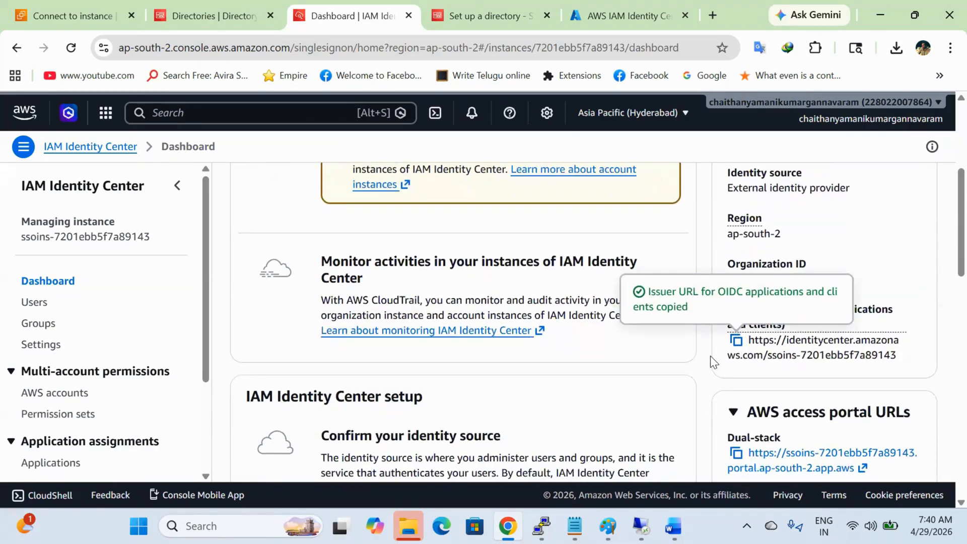
key(ctrl+shift+n)
key(ctrl+v)
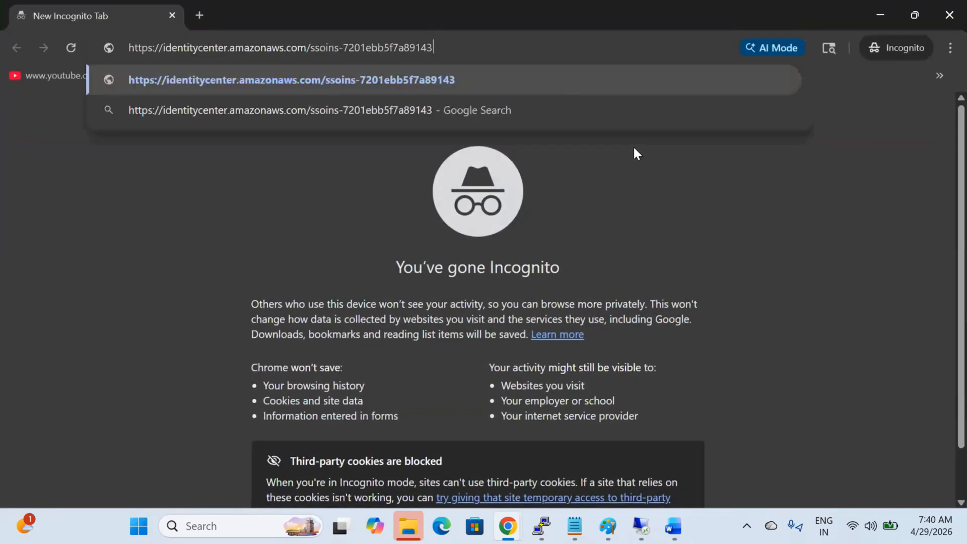
key(Return)
Step: Copy the dual-stack and IPv4-only access portal URLs from the Identity Center dashboard
key(alt+Tab)
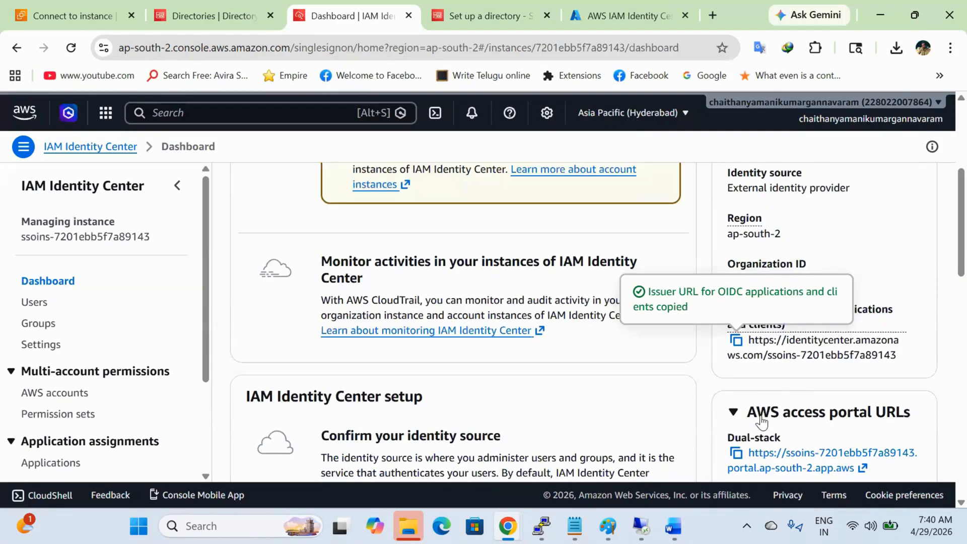
click(736, 453)
scroll(732, 434, down, 3)
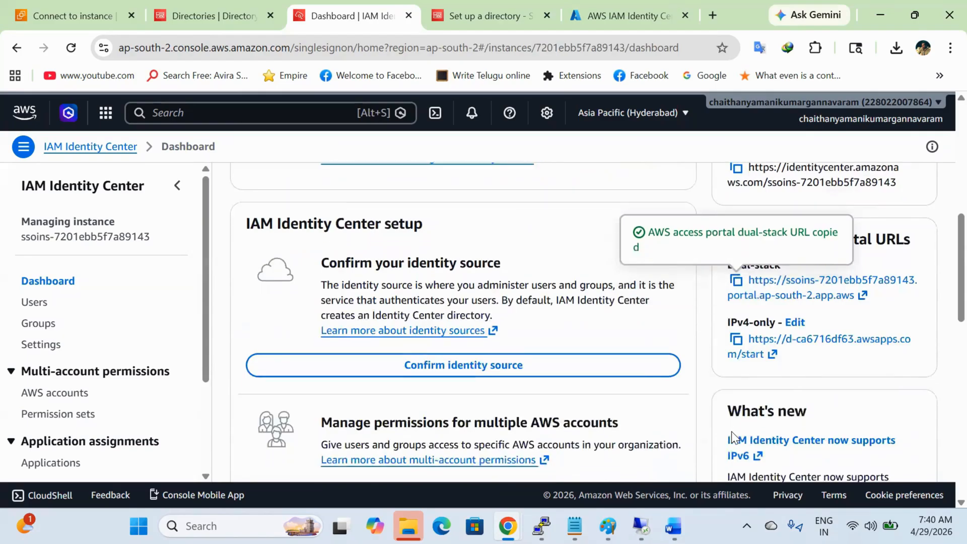
click(736, 339)
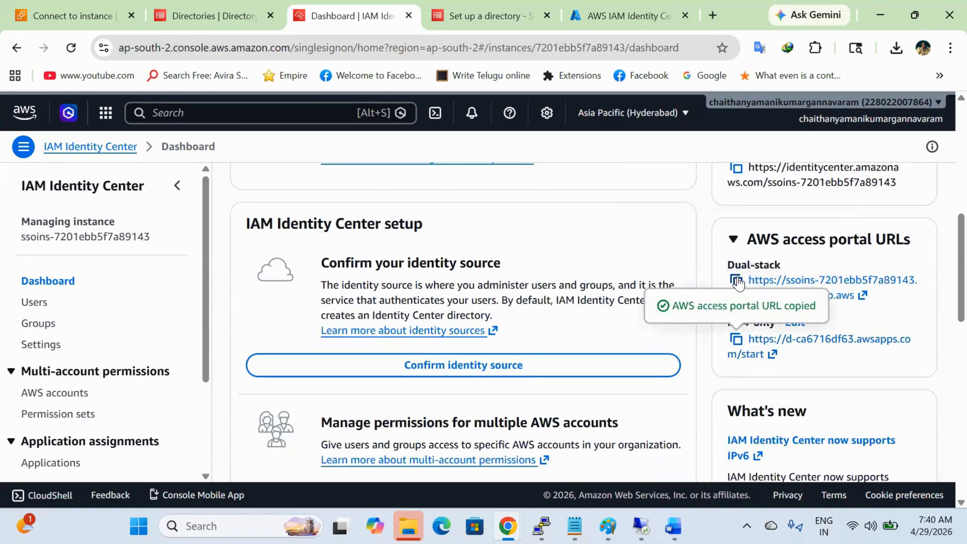
click(737, 280)
key(alt+Tab)
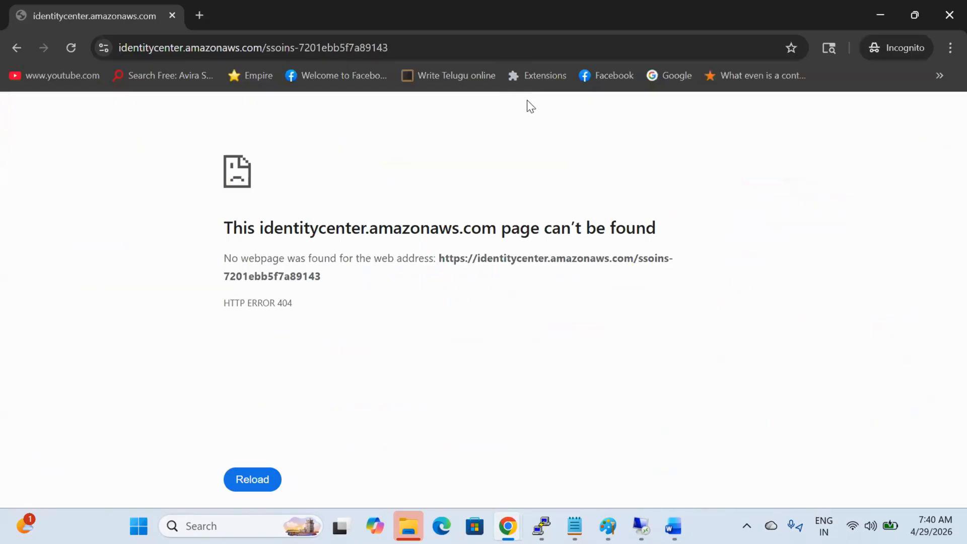
Step: Load the access portal URL in the private window to reach the Microsoft sign-in page
click(524, 48)
key(ctrl+v)
key(Return)
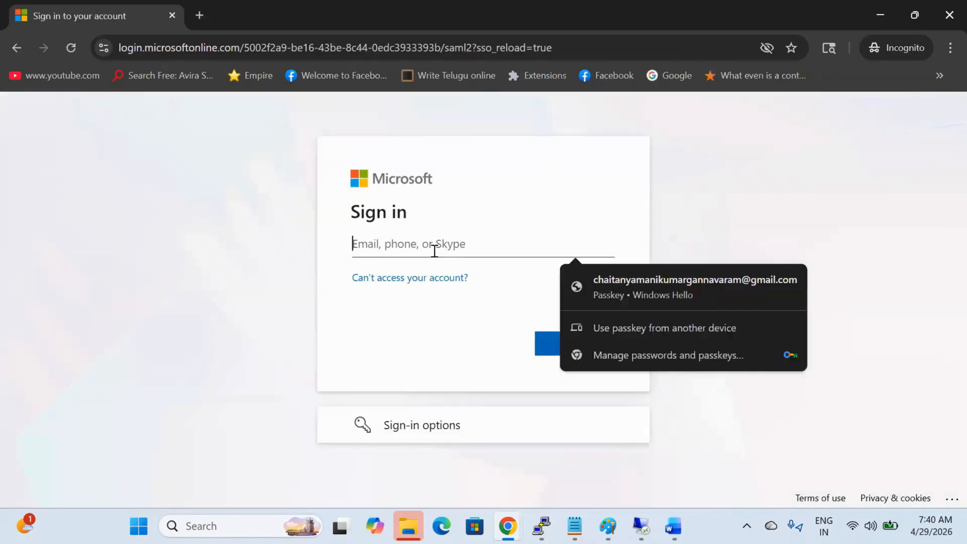
click(434, 250)
Step: Copy the first user's email from the Identity Center Users list and enter it at sign-in
key(alt+Tab)
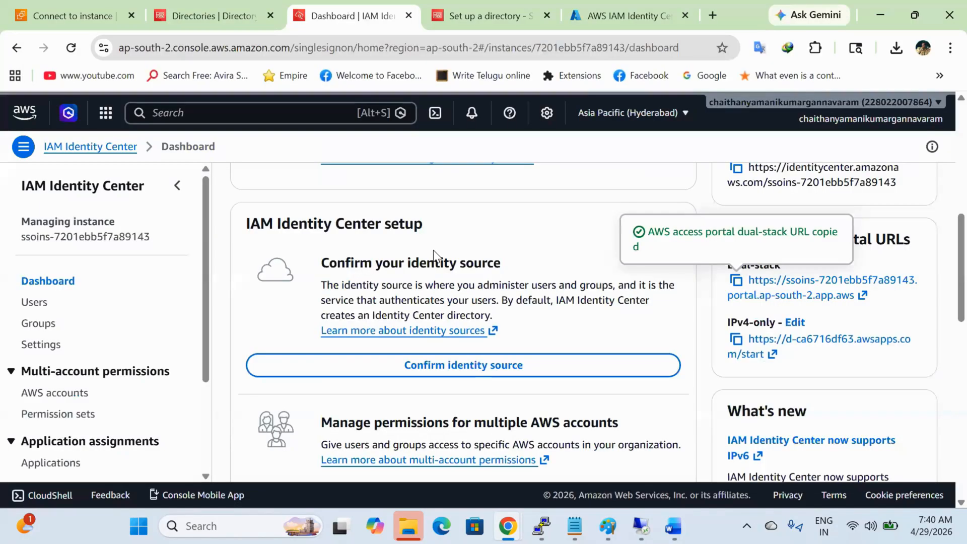
click(36, 303)
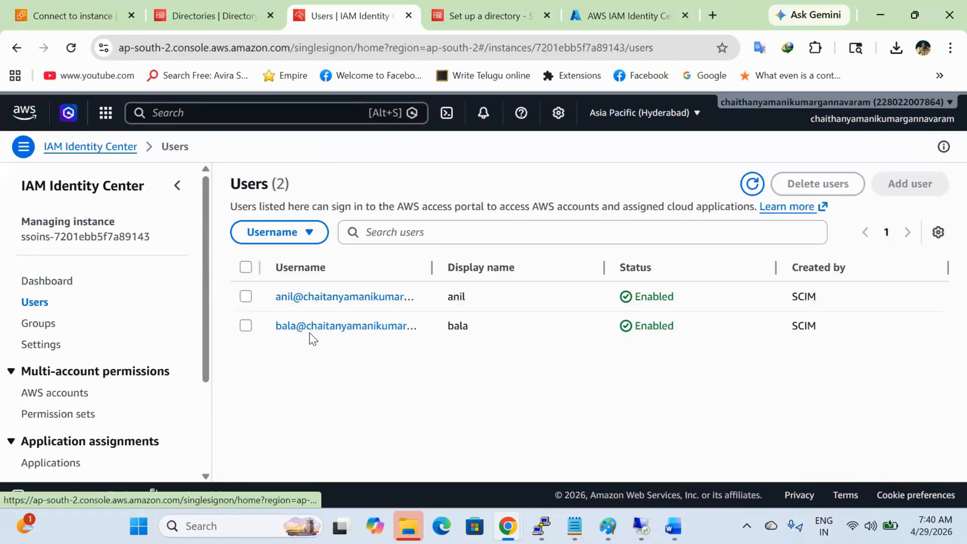
drag(439, 263, 645, 299)
drag(578, 305, 251, 303)
key(ctrl+c)
key(alt+Tab)
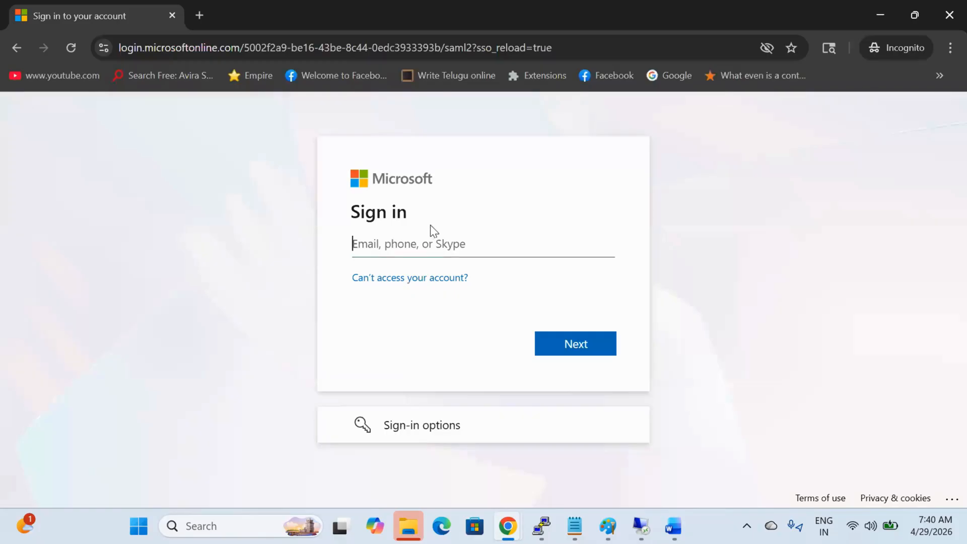
key(ctrl+v)
click(586, 351)
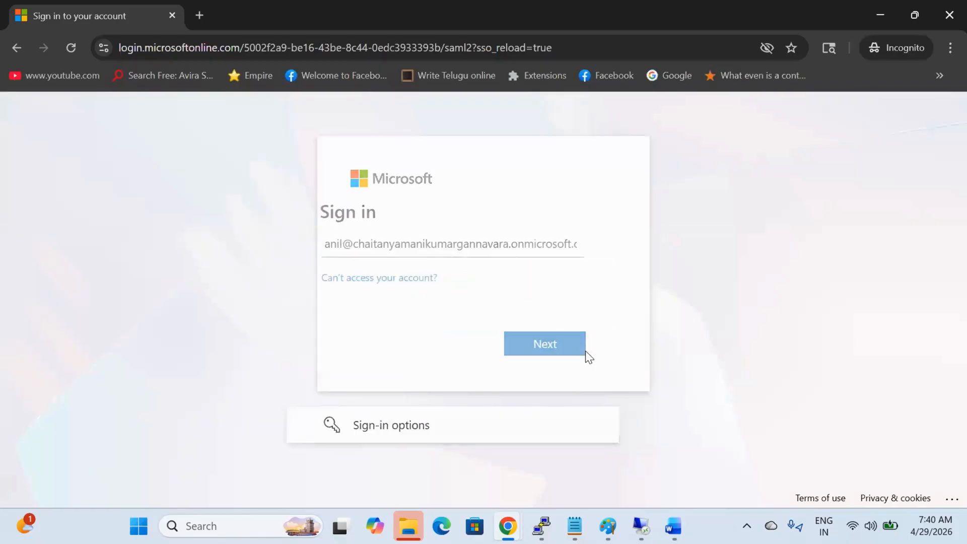
Step: Enter the user's password twice; Microsoft rejects it as incorrect
text(••••••)
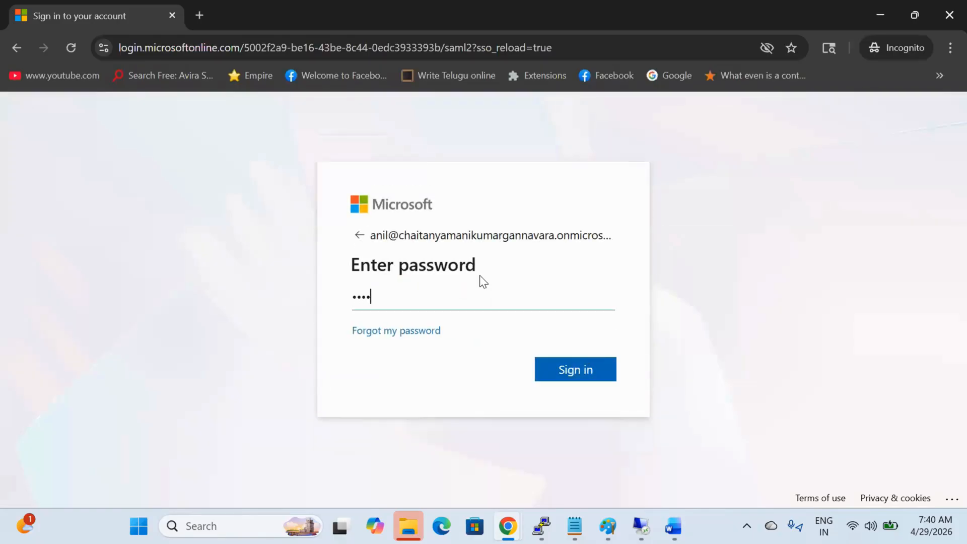
text(•••)
key(Return)
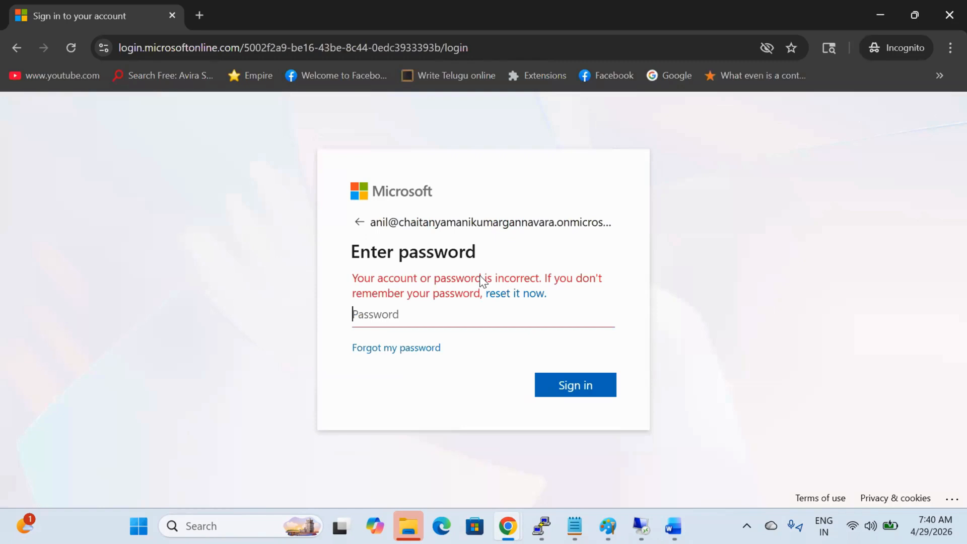
text(••••)
key(BackSpace)
key(BackSpace)
key(BackSpace)
key(BackSpace)
text(••••••••••)
key(Return)
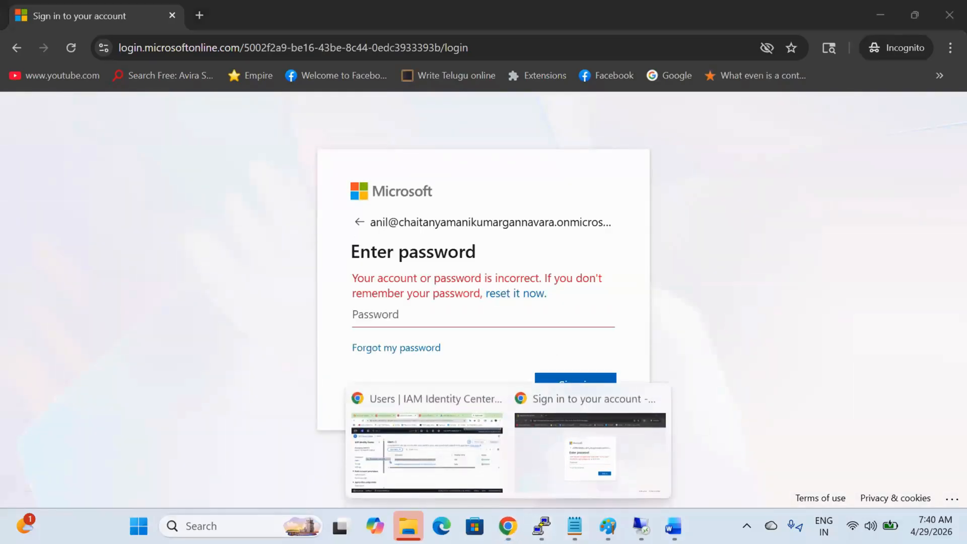
mouse_move(508, 526)
click(462, 477)
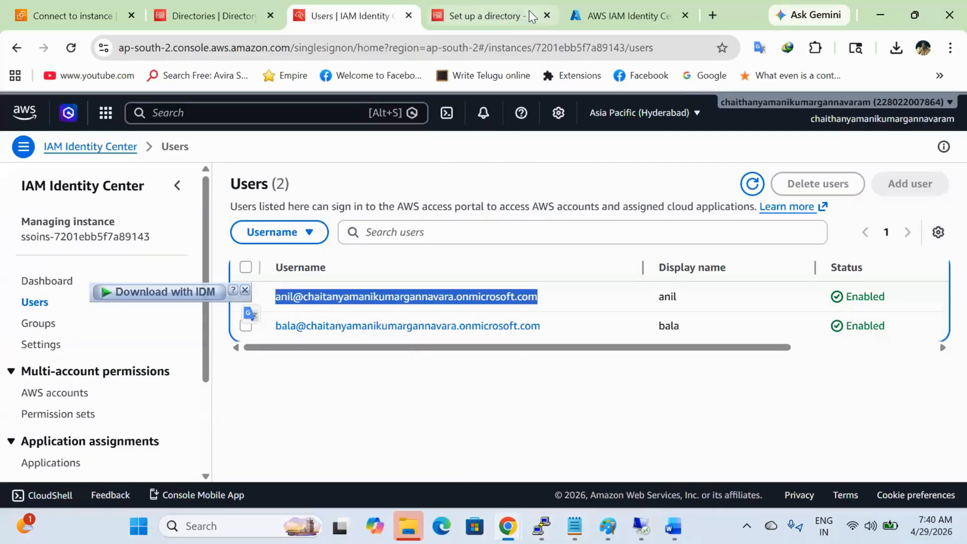
Step: Reset the first assigned user's password from the AWS app's Users and groups and copy the temporary password
click(566, 14)
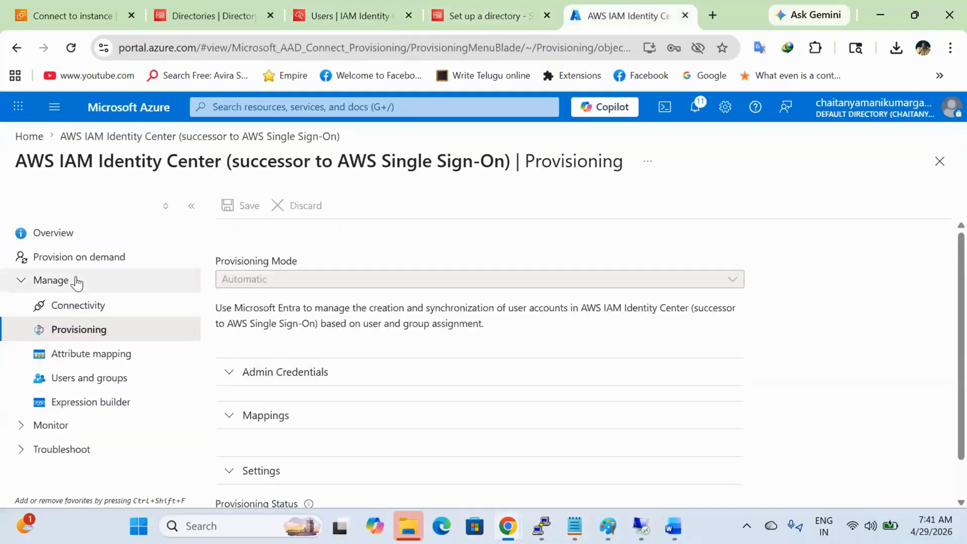
click(86, 388)
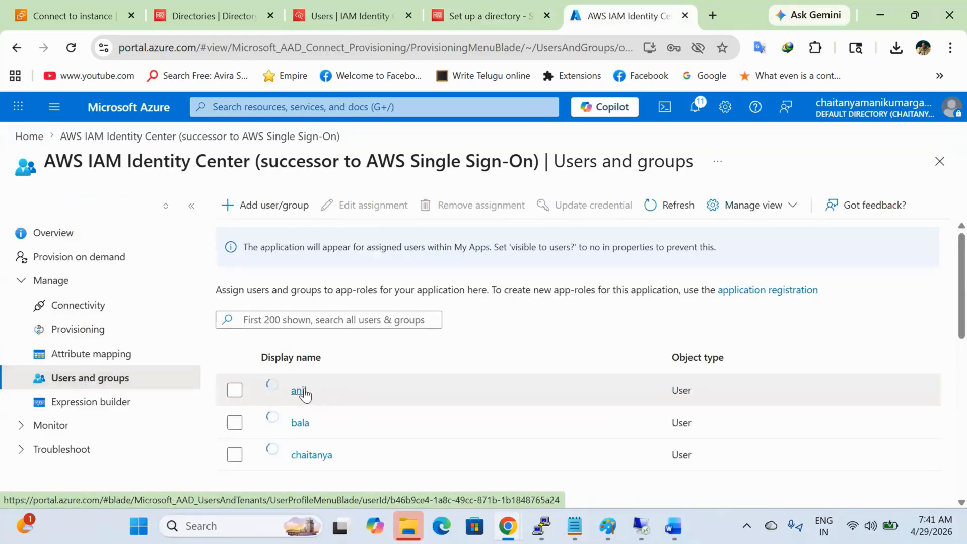
click(303, 396)
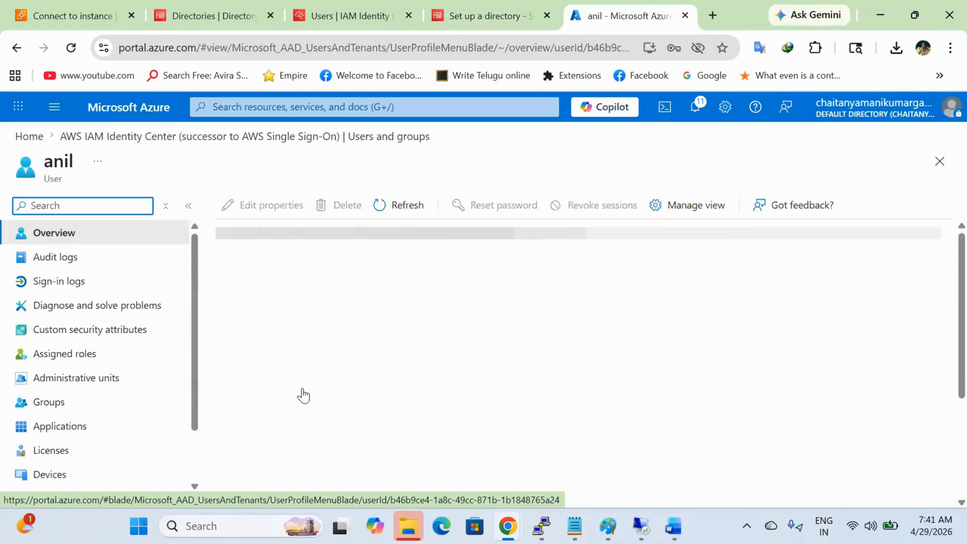
click(509, 203)
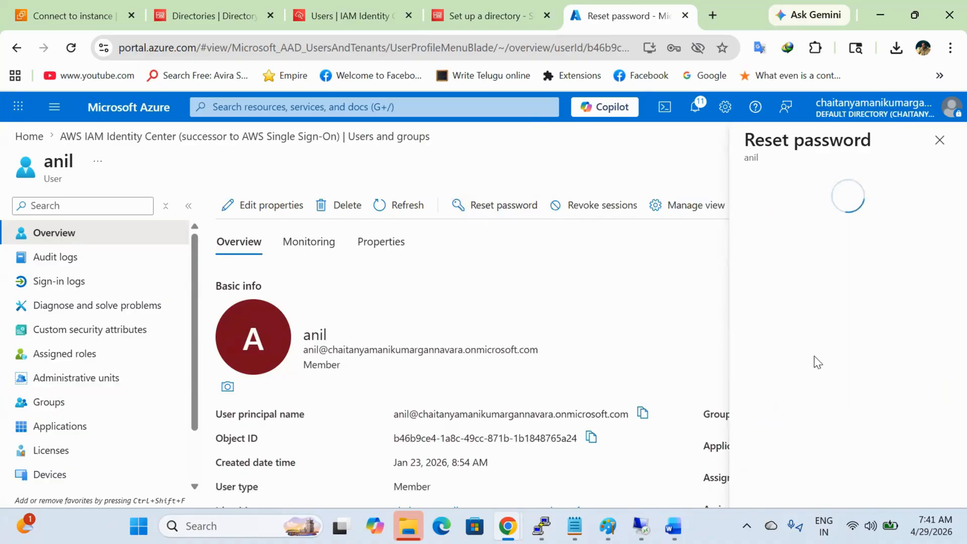
click(806, 266)
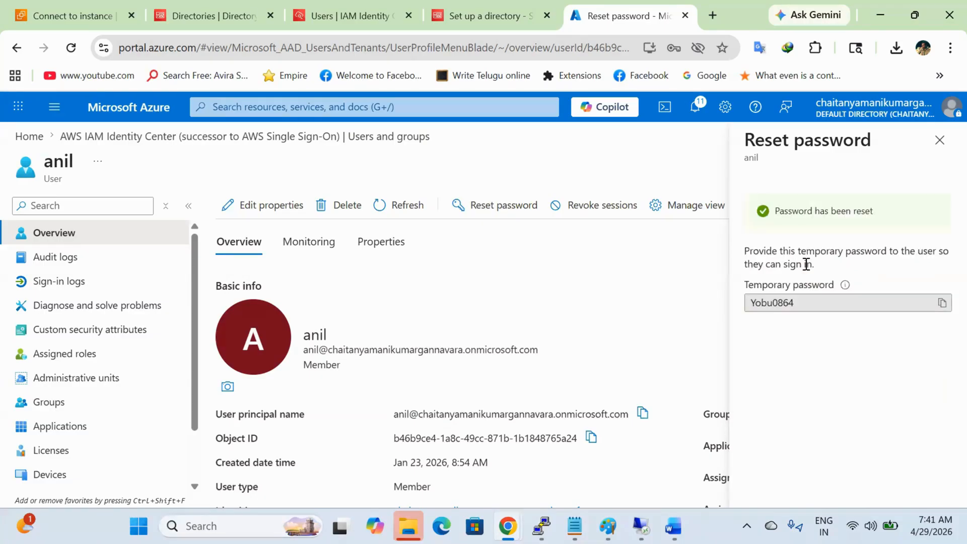
click(942, 303)
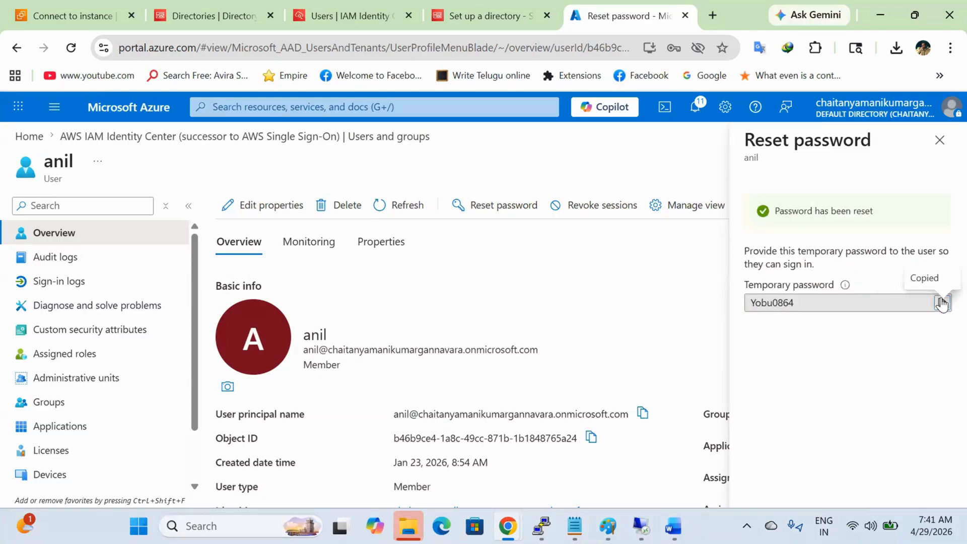
mouse_move(508, 526)
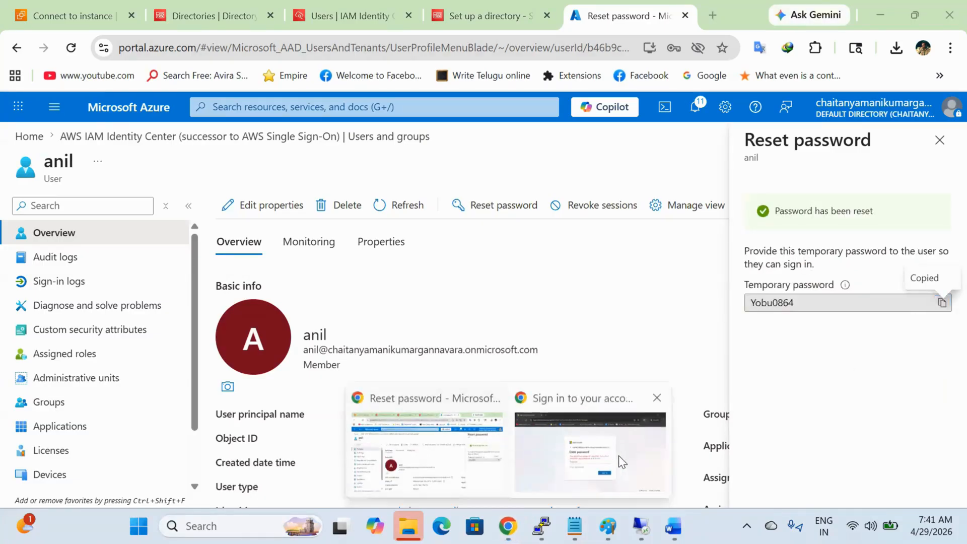
click(619, 456)
Step: Sign in with the pasted temporary password, then replace it with a new password
key(ctrl+v)
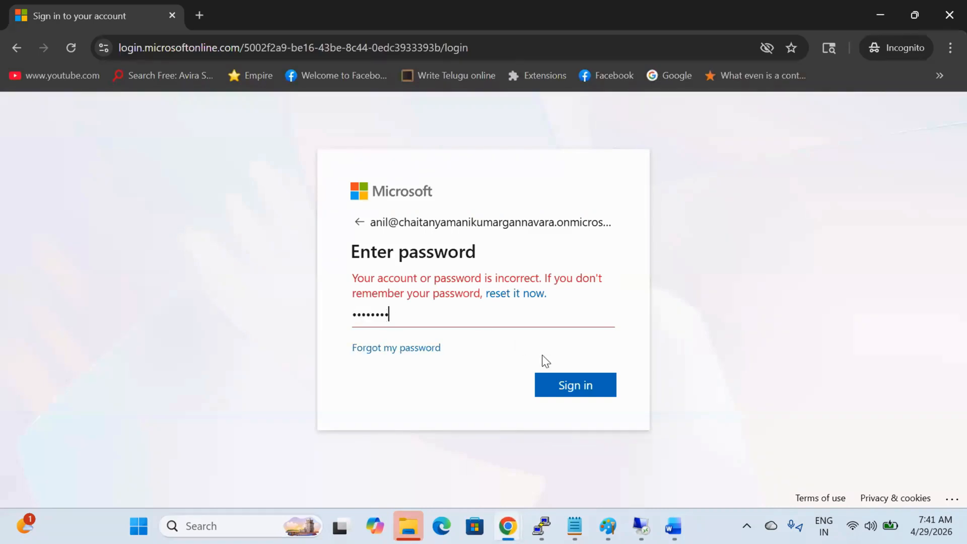
click(573, 384)
key(ctrl+v)
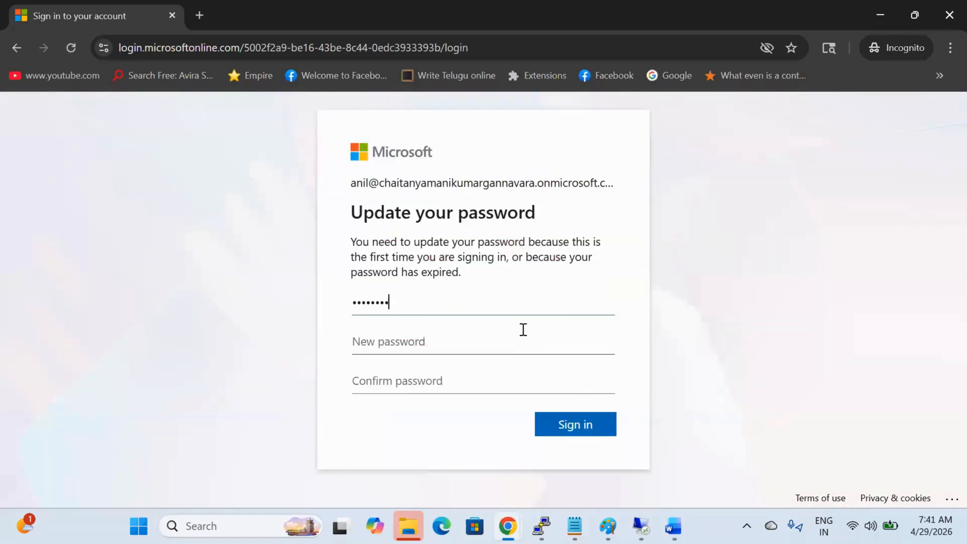
text(••)
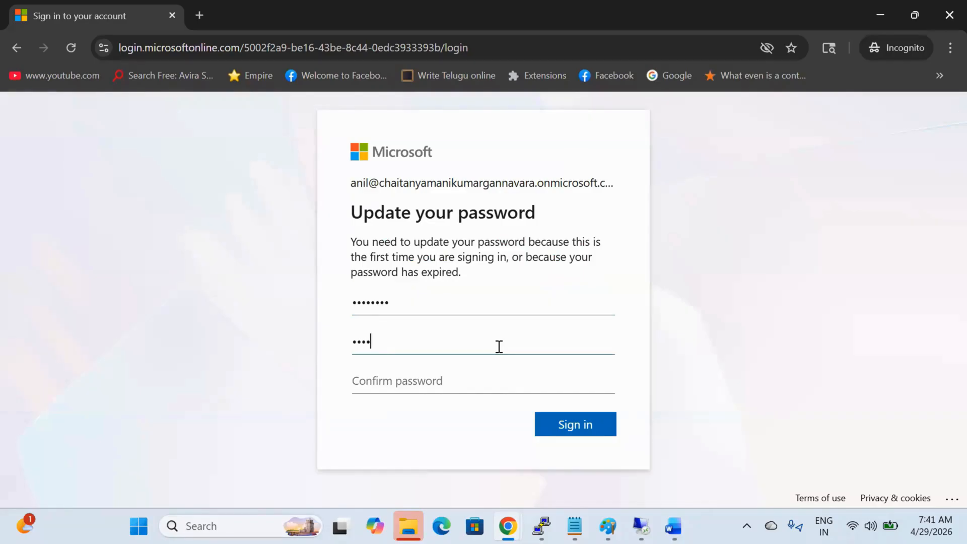
key(Tab)
text(••••)
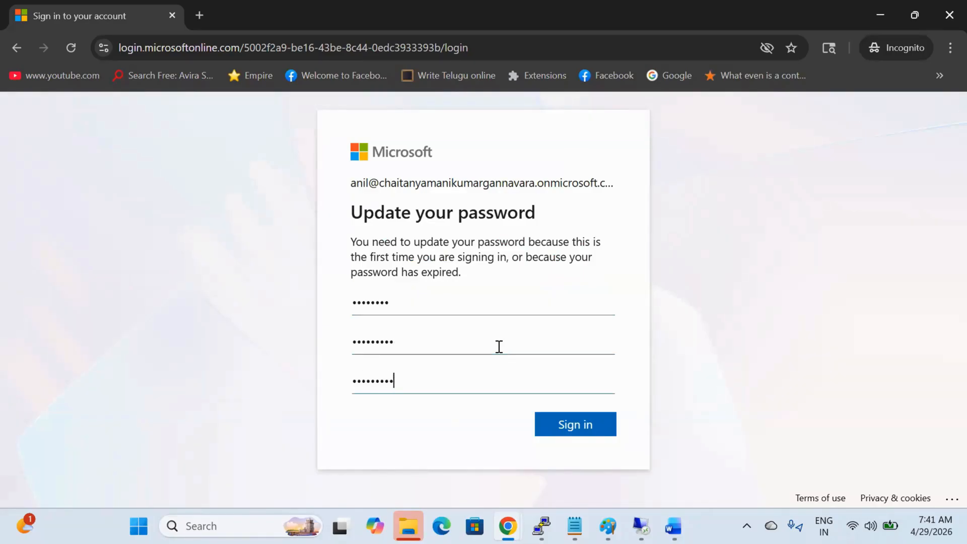
click(580, 432)
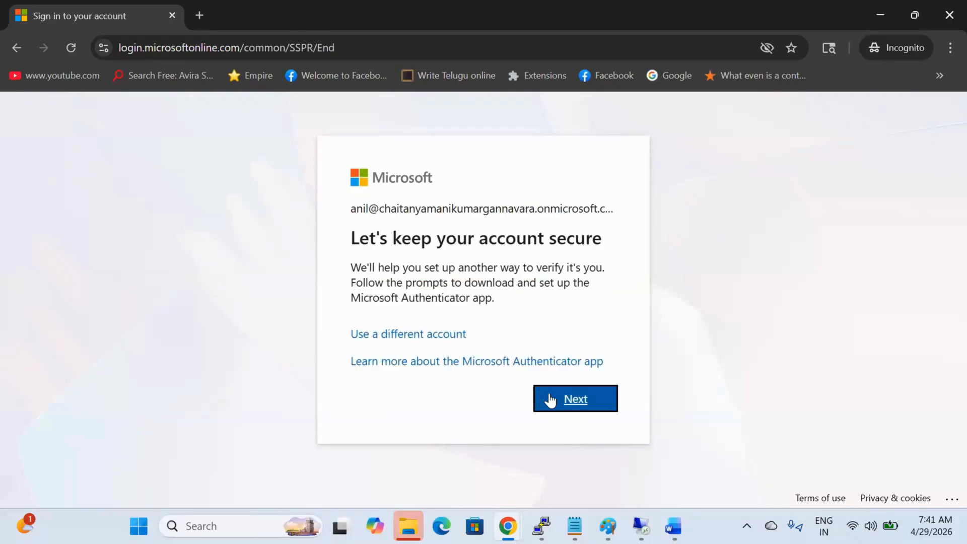
Step: Register Microsoft Authenticator by scanning the QR code, then decline staying signed in
click(551, 400)
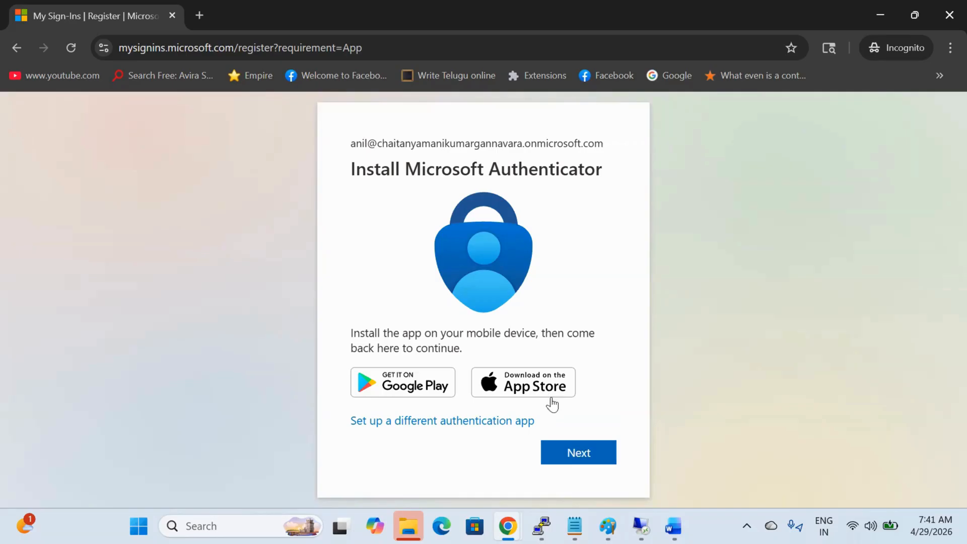
click(575, 461)
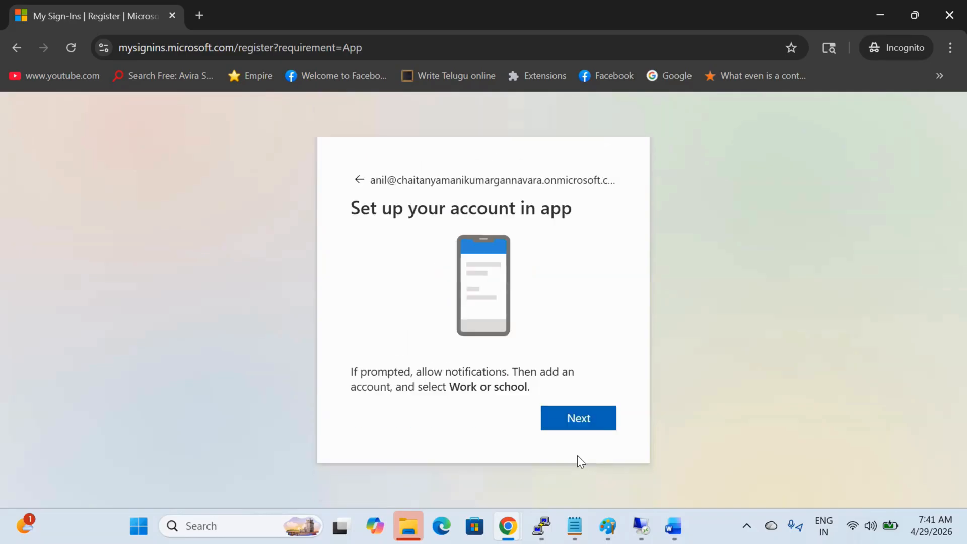
click(577, 425)
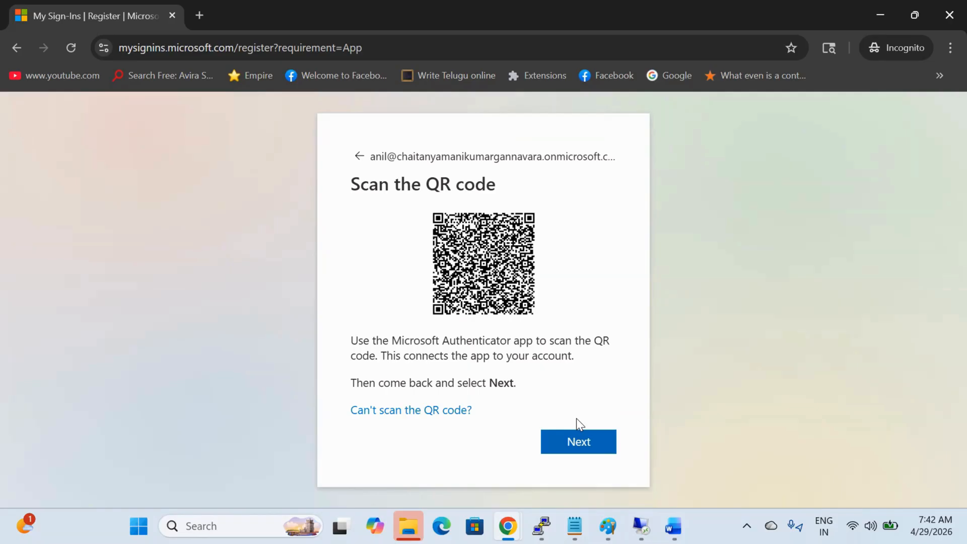
click(588, 443)
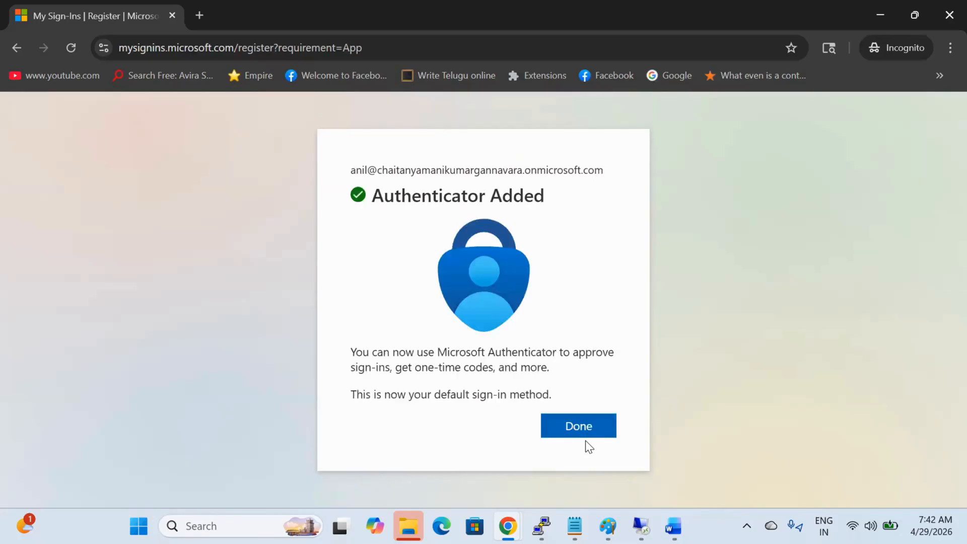
click(584, 436)
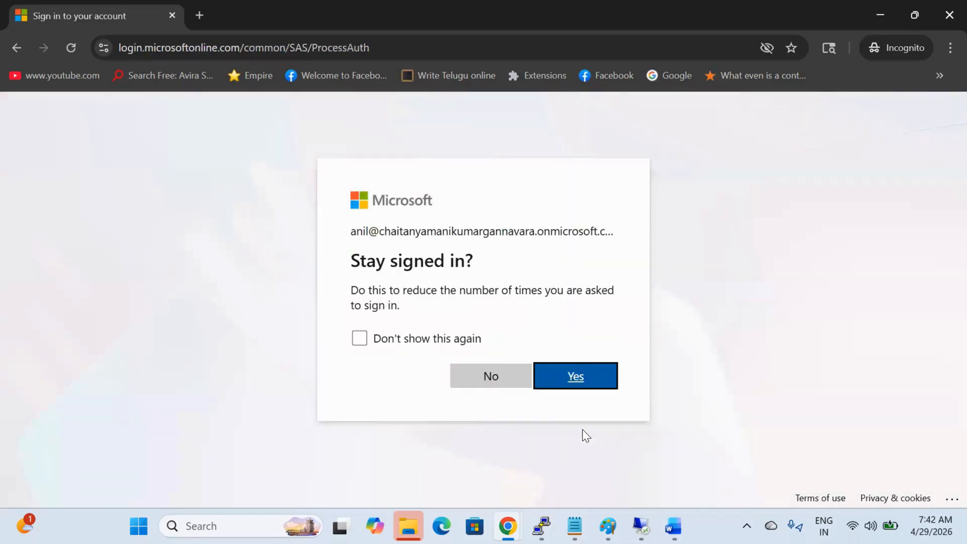
click(495, 376)
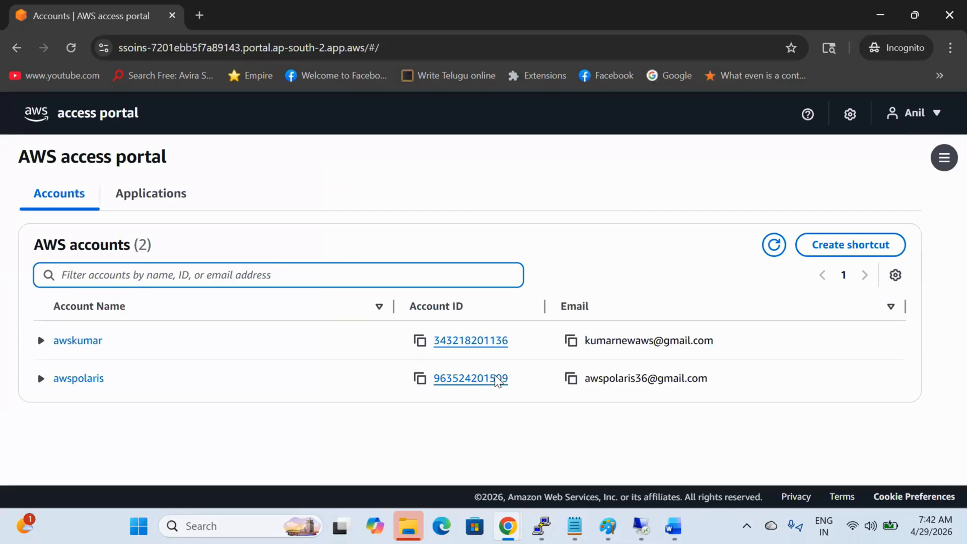
Step: Open the console through the first account's AdministratorAccess role and check the signed-in account details
click(71, 345)
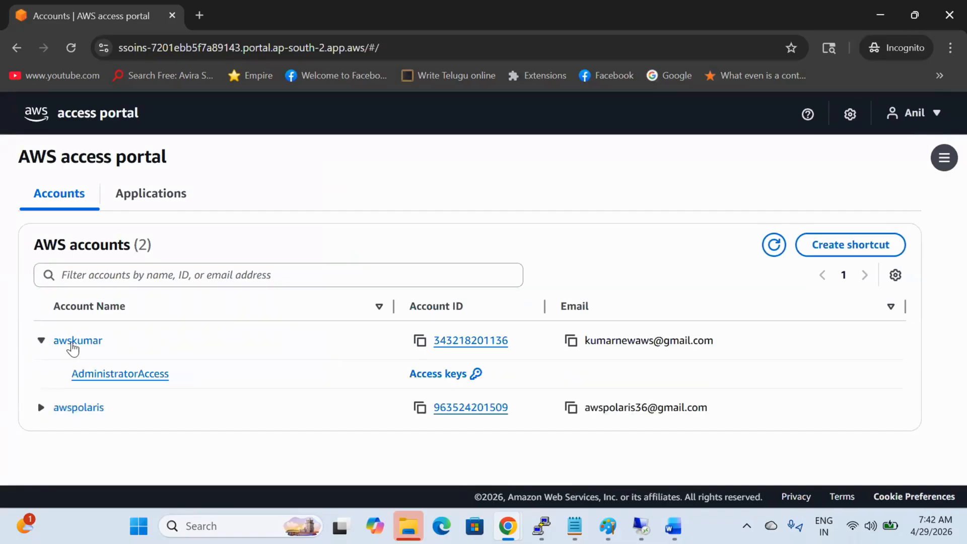
click(121, 375)
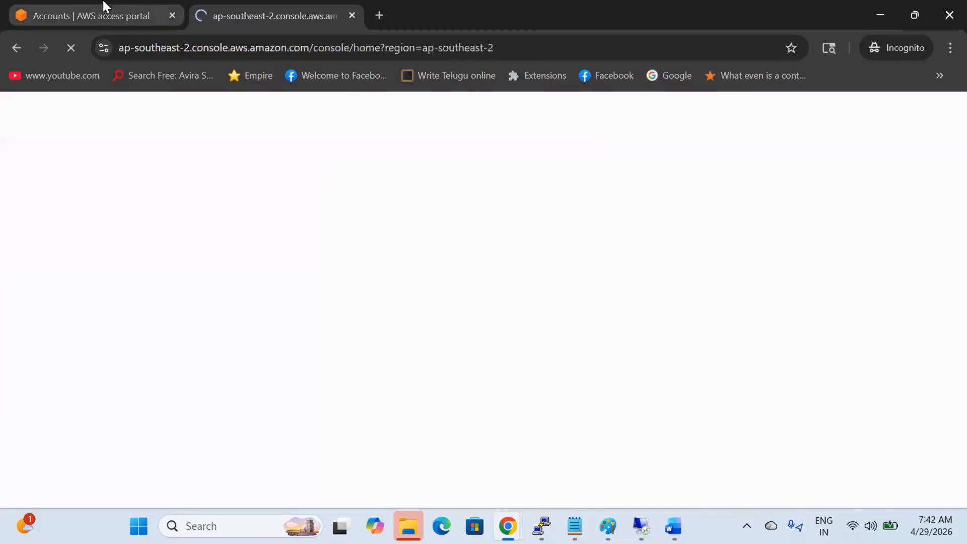
click(102, 1)
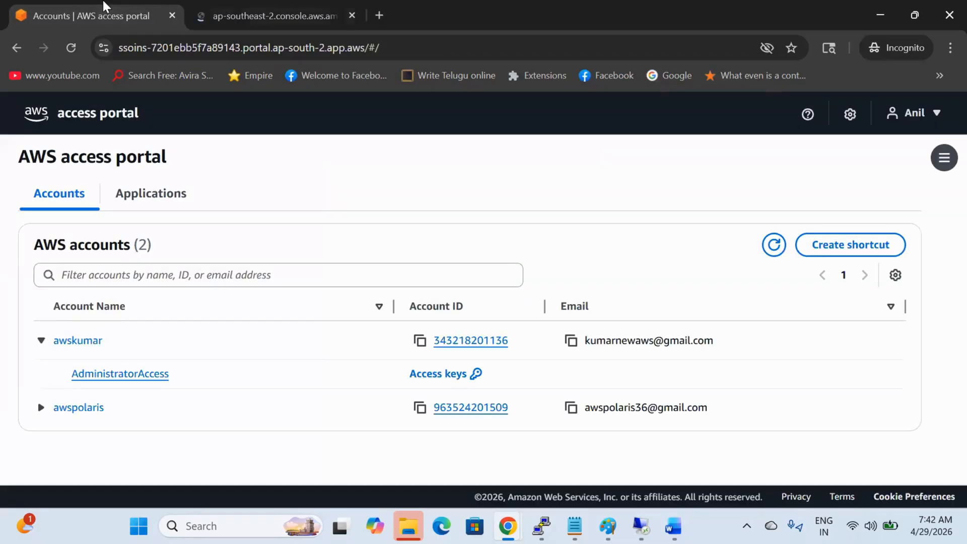
click(250, 2)
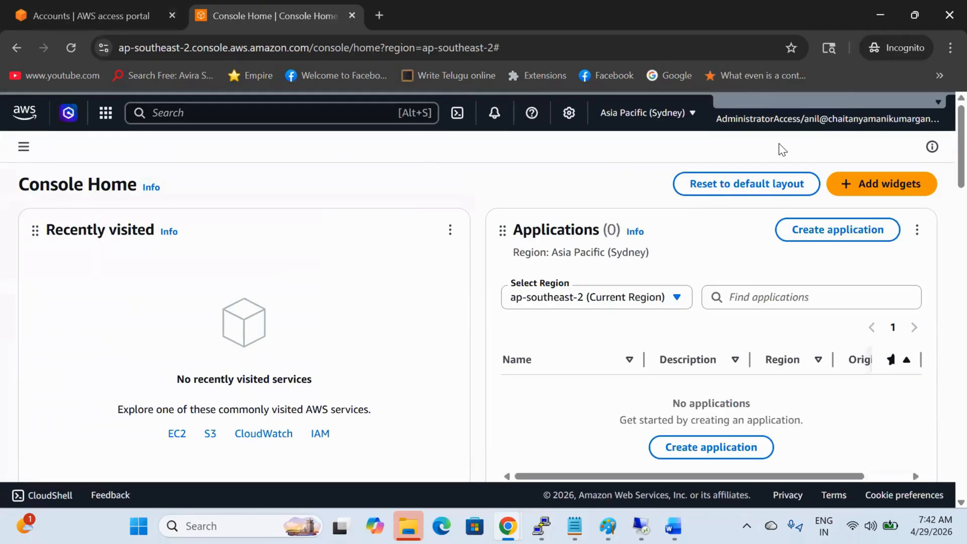
drag(932, 120, 797, 132)
click(724, 147)
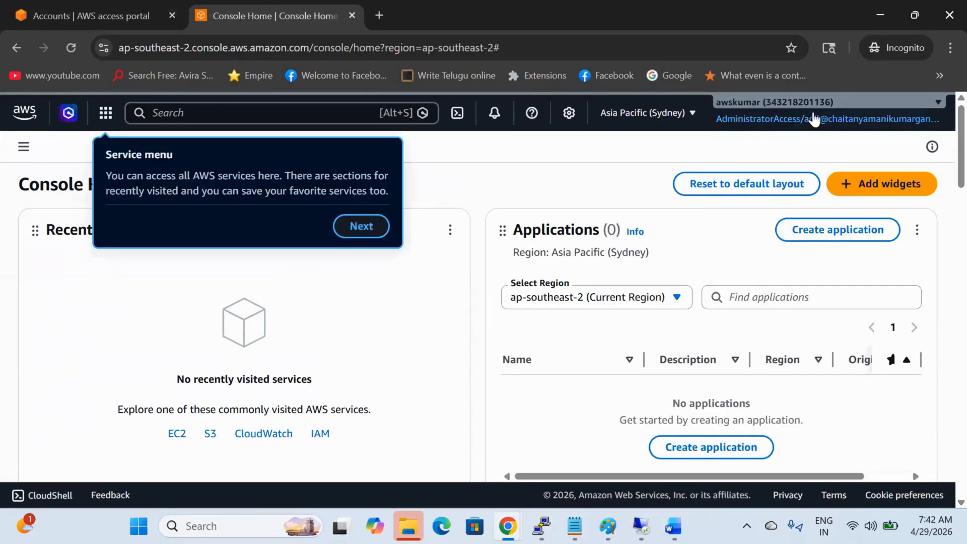
Step: Open the console with the awspolaris account's Ec2Access role and close the signed-out duplicate tab
click(121, 10)
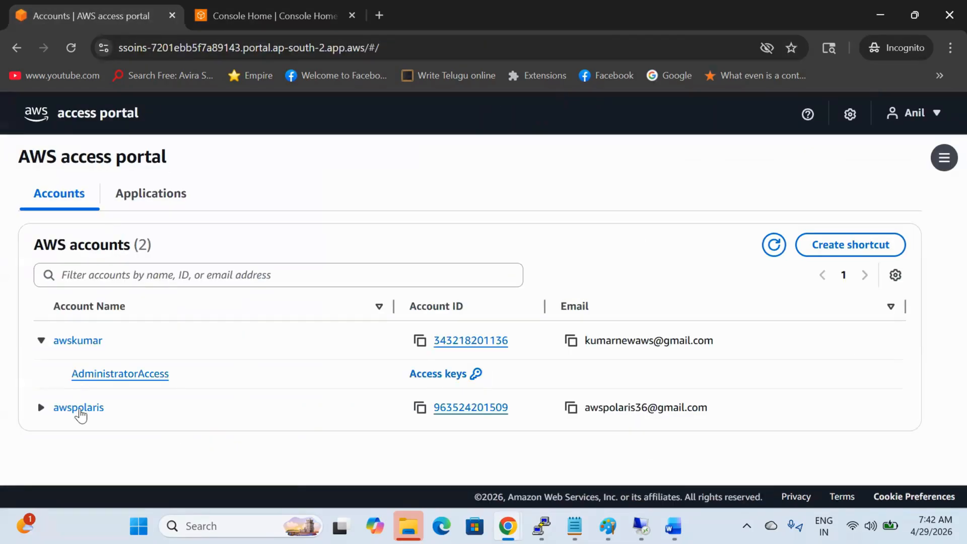
click(79, 410)
click(120, 441)
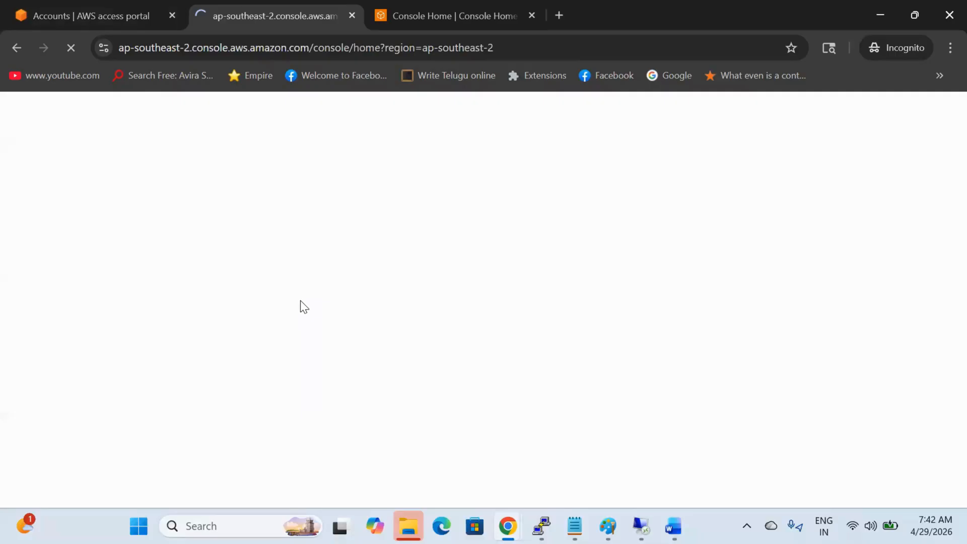
click(443, 7)
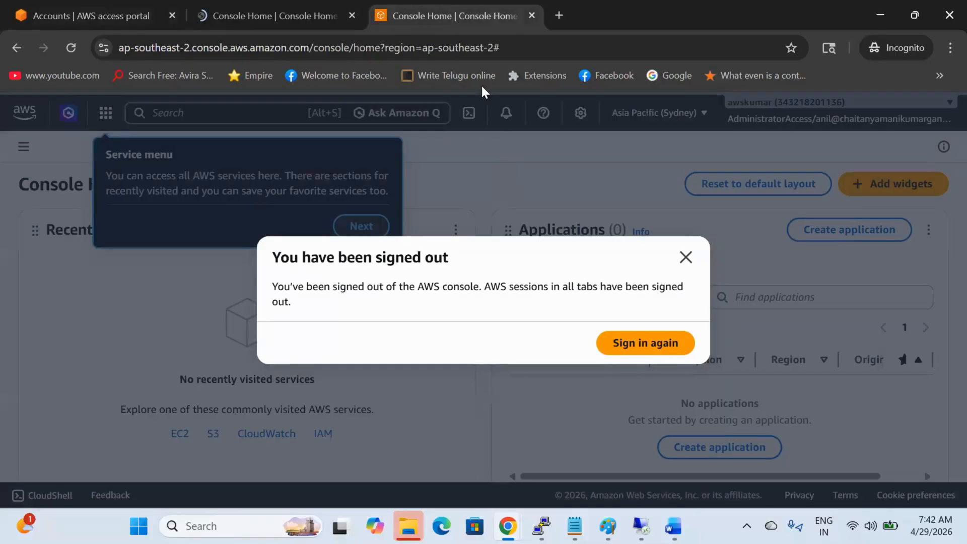
click(532, 16)
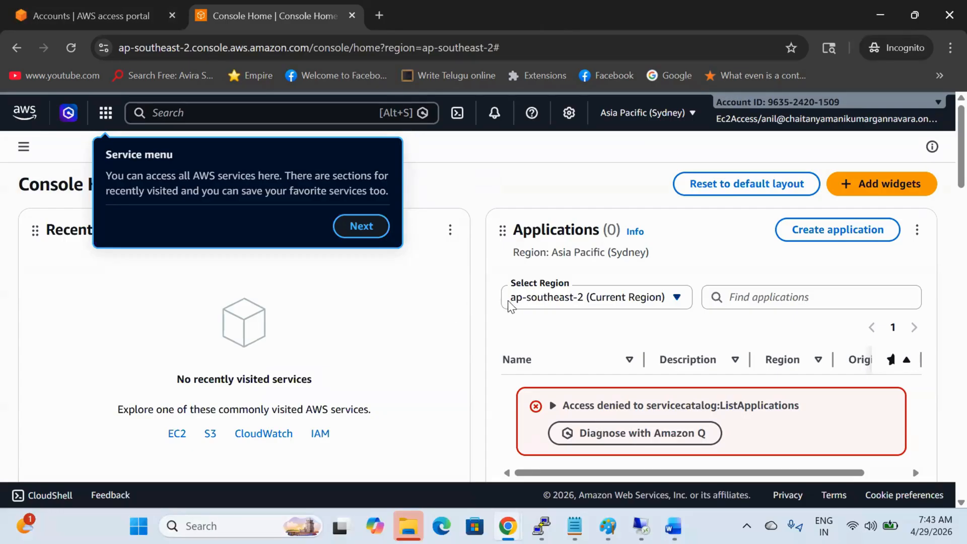
Step: Close the incognito window and Reset password tab, reopen the Azure user page, then show Set up a directory
click(948, 15)
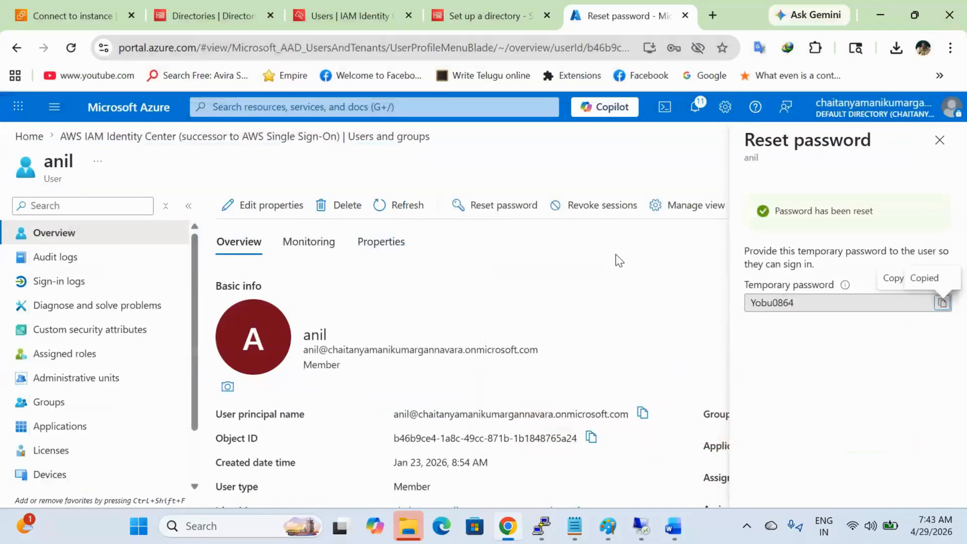
click(685, 15)
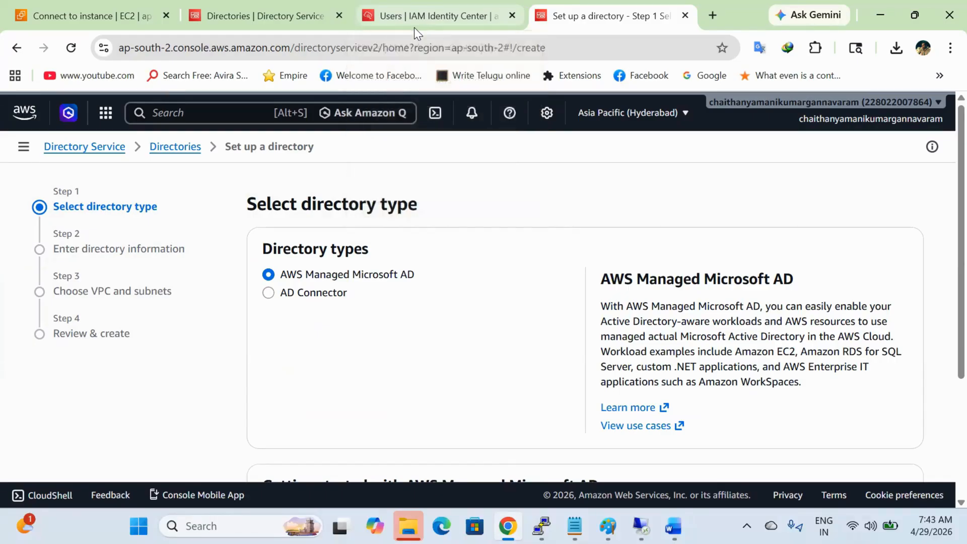
key(ctrl+shift+t)
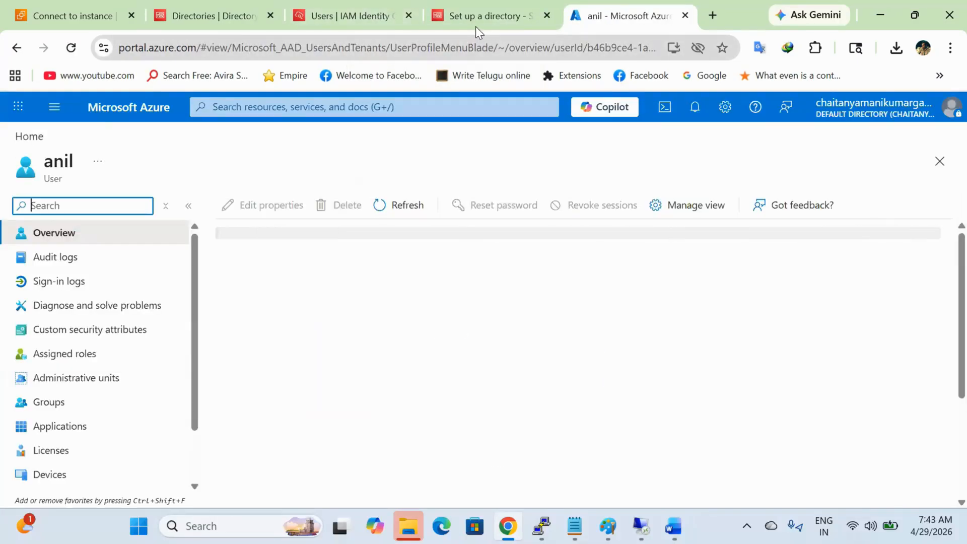
click(476, 22)
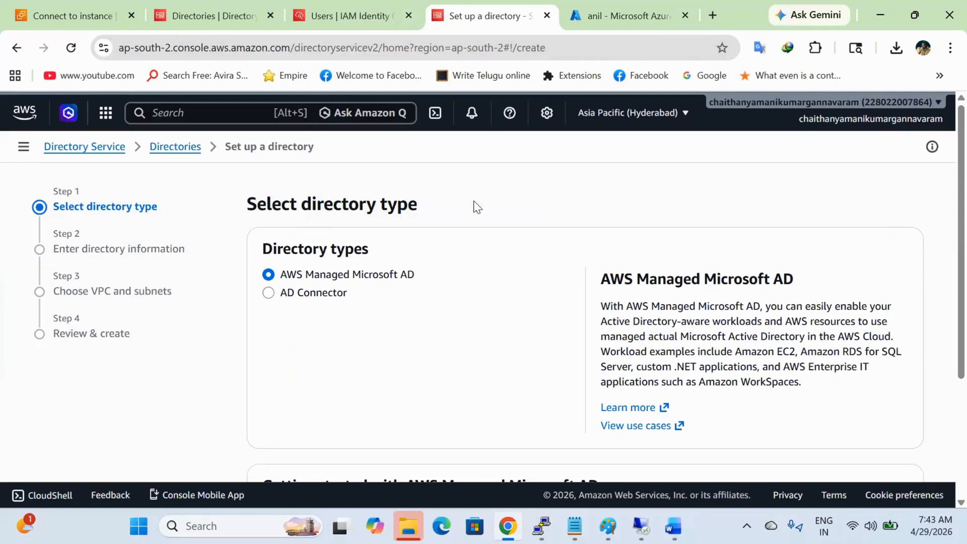
click(642, 527)
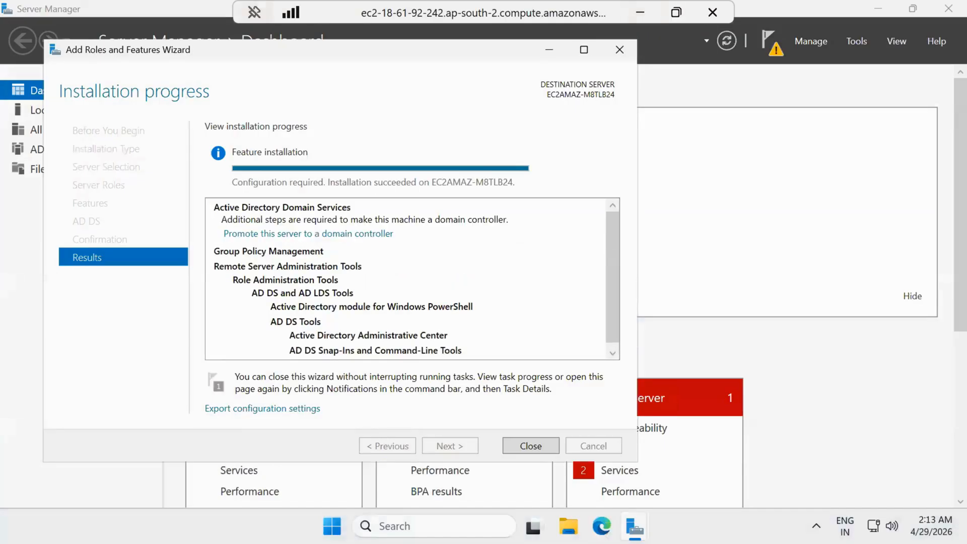
Step: Start the domain controller promotion, adding a new forest with root domain polaris.local
click(352, 233)
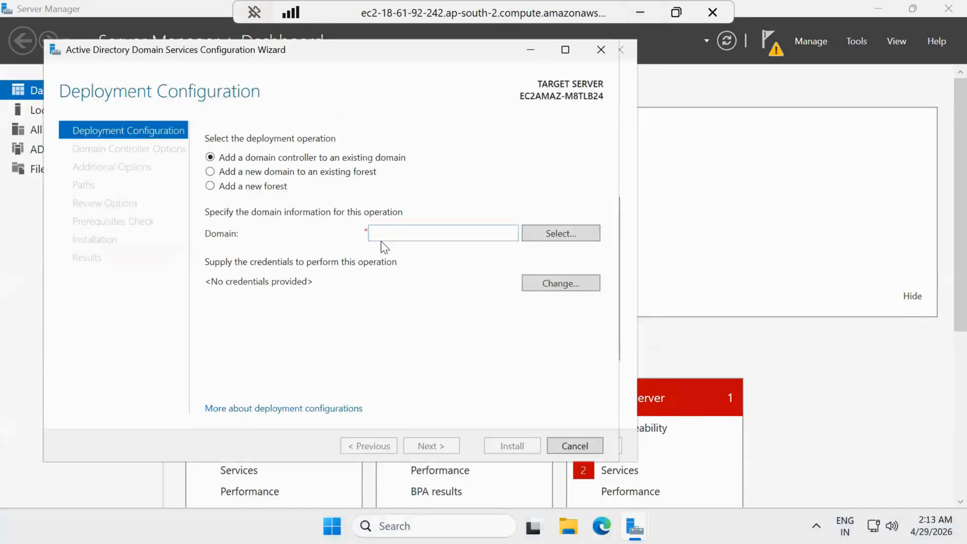
click(394, 233)
text(polaris.local)
drag(452, 239, 251, 239)
key(ctrl+c)
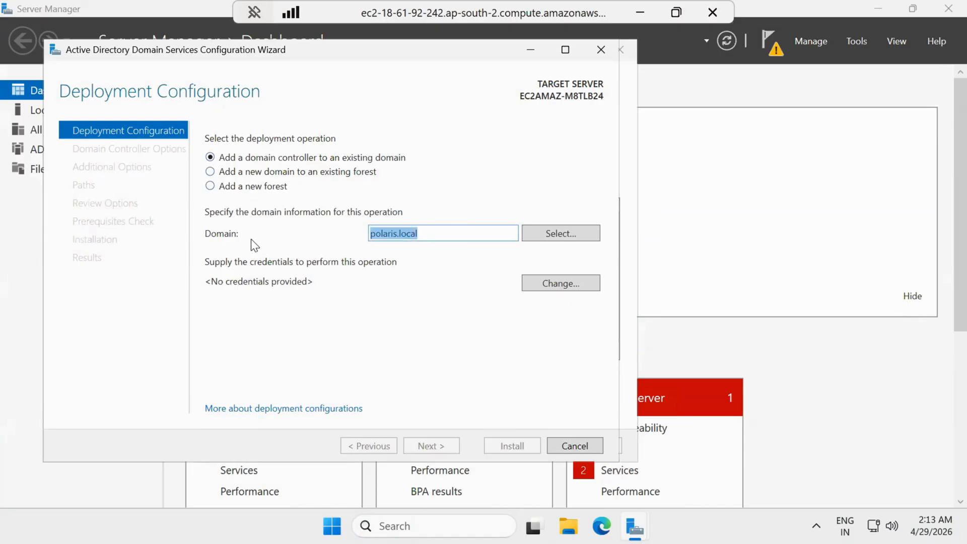
key(BackSpace)
click(220, 185)
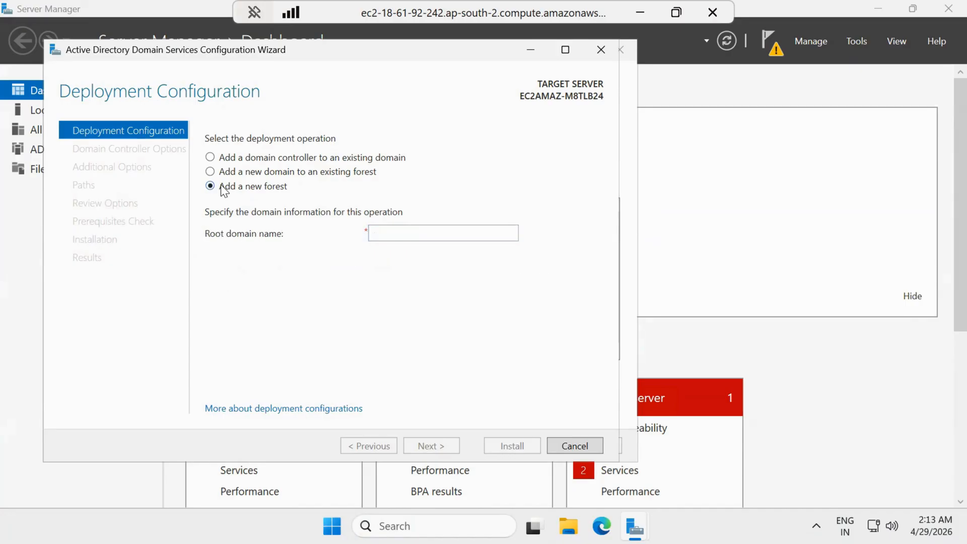
click(414, 237)
key(ctrl+v)
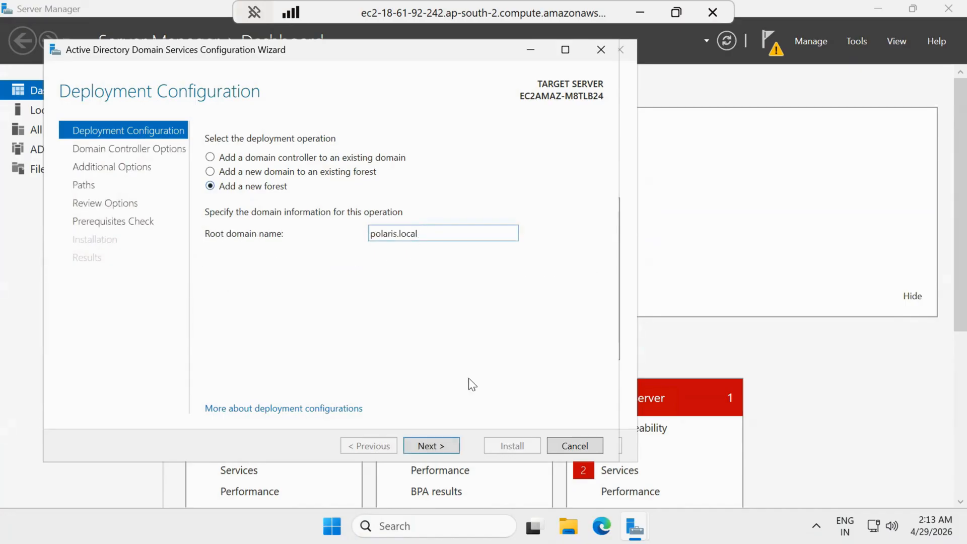
click(448, 448)
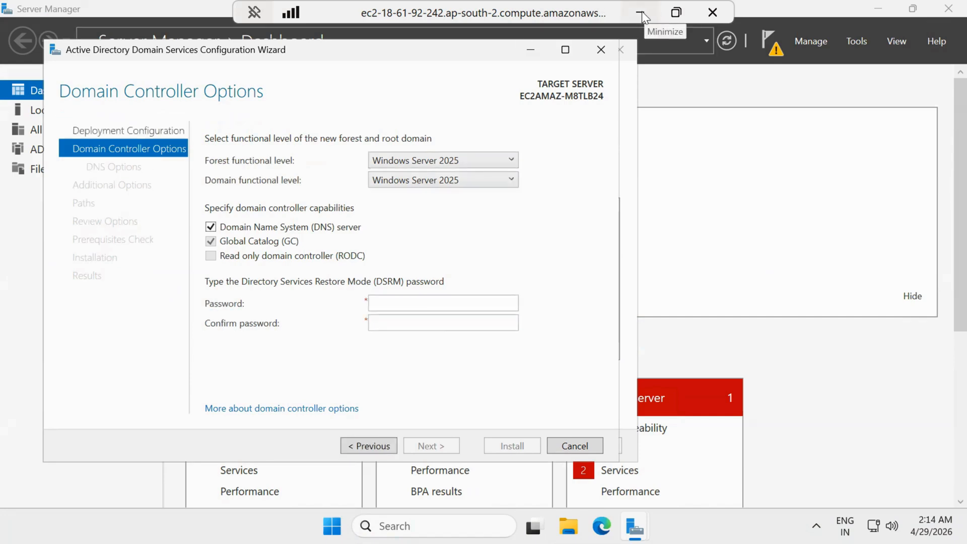
Step: Enter and confirm the Directory Services Restore Mode password, then continue to DNS Options
click(443, 305)
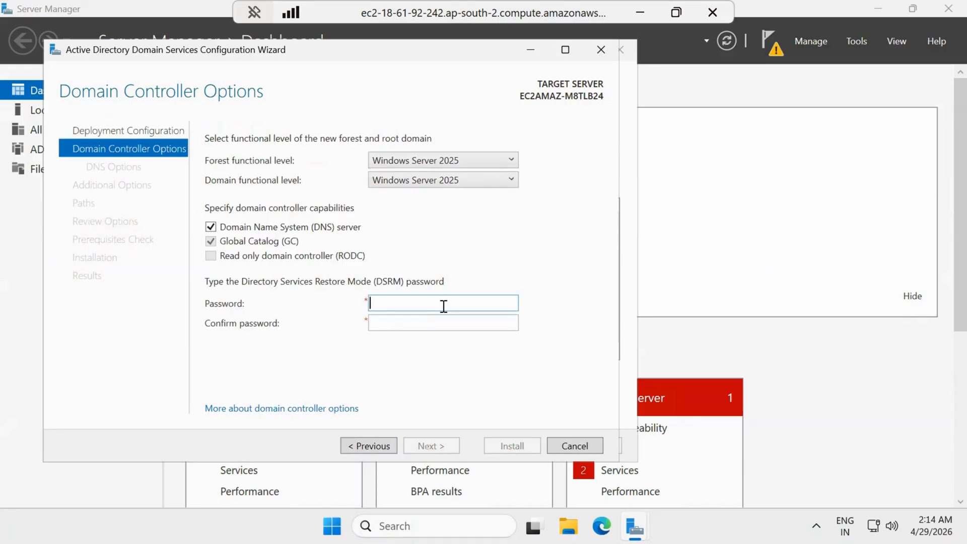
text(P@ssw0rd1)
key(Tab)
text(P@ssw0rd1)
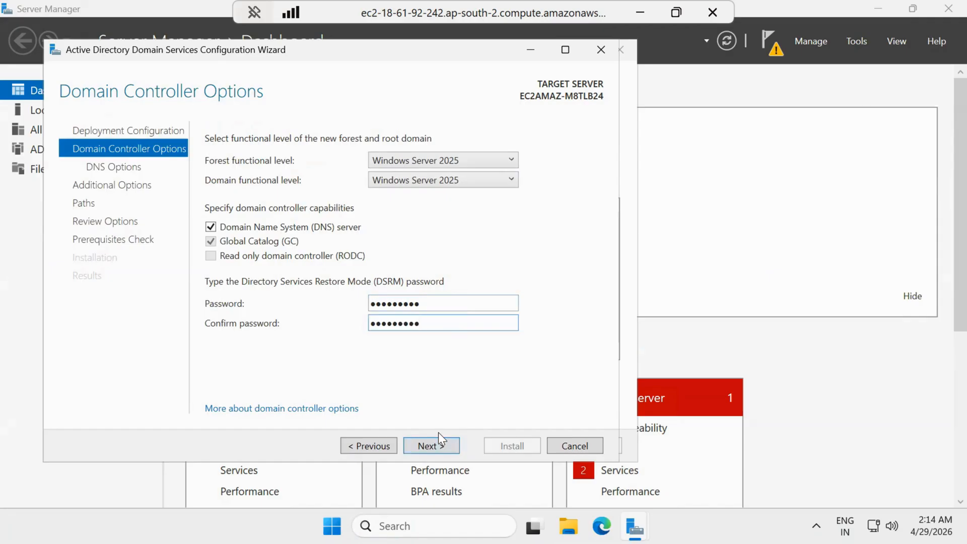
click(439, 446)
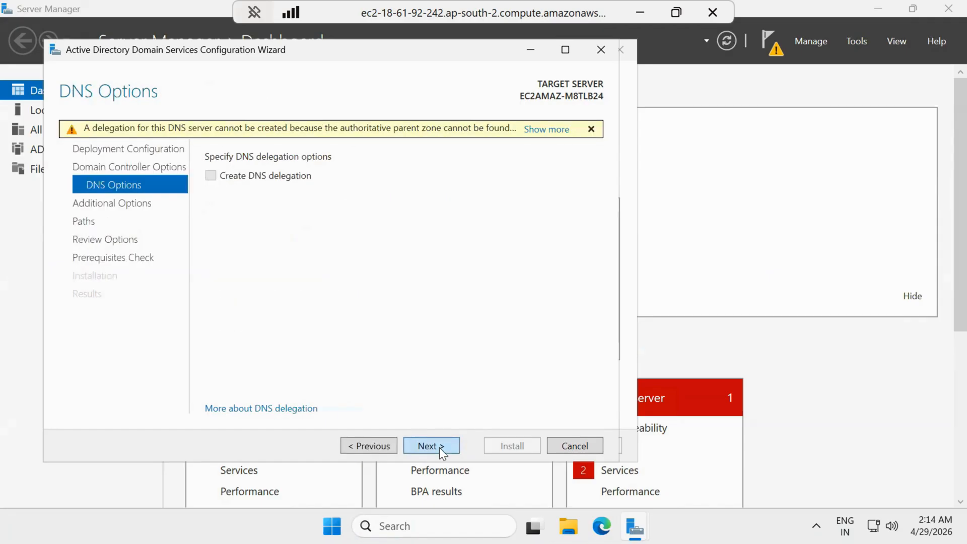
Step: Accept the DNS delegation warning, POLARIS NetBIOS name and default paths, then install AD DS
click(440, 446)
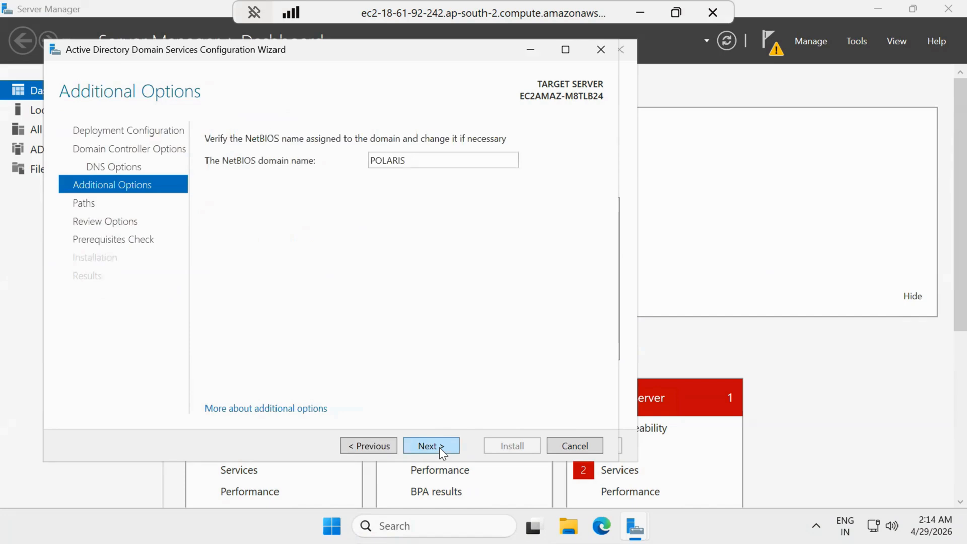
click(431, 446)
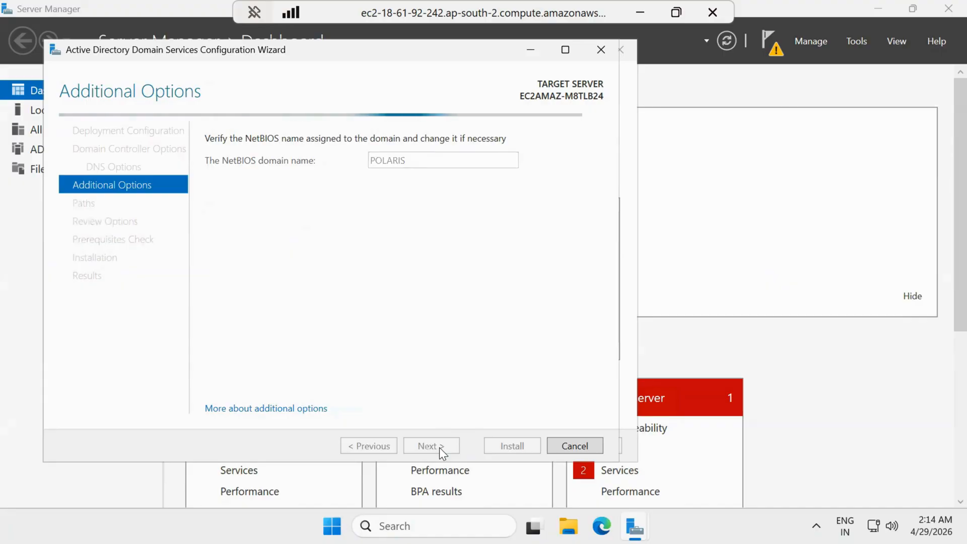
click(439, 448)
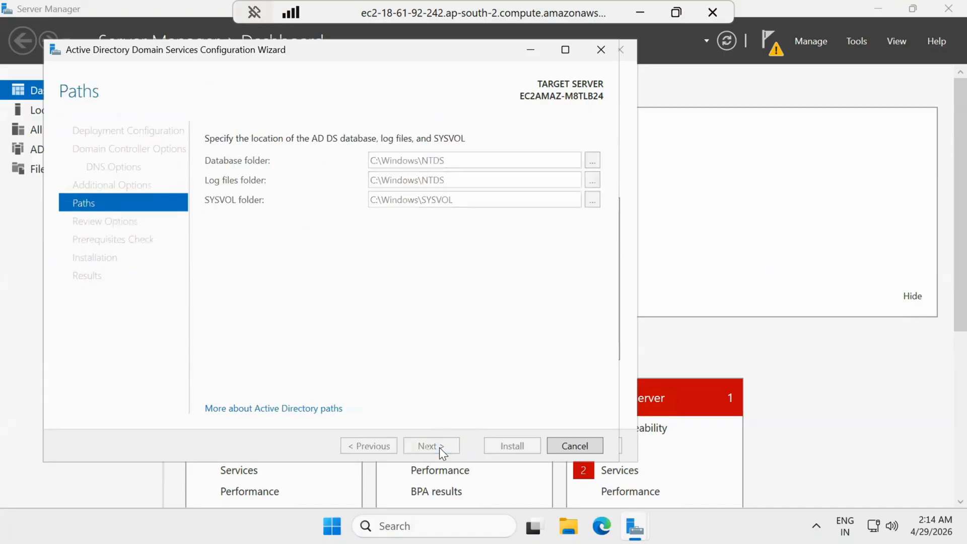
click(439, 447)
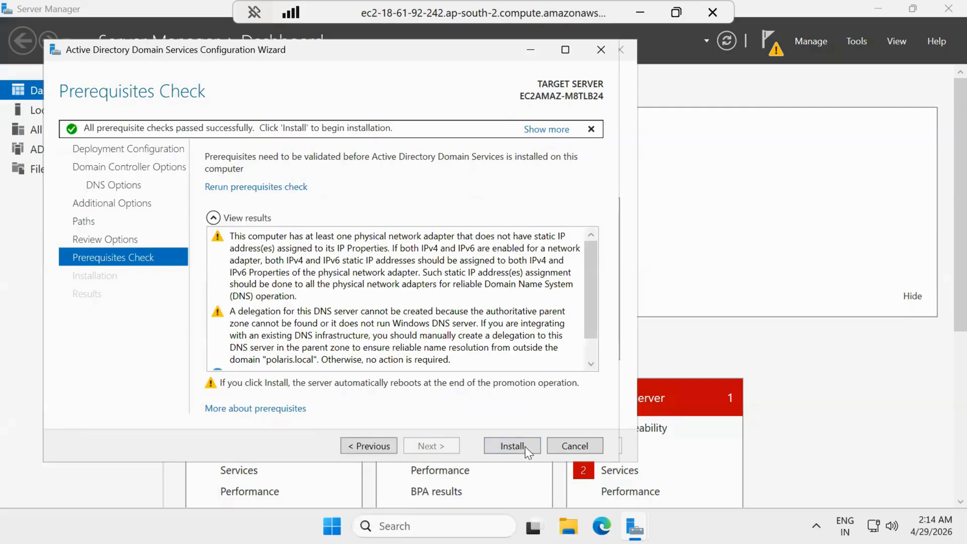
click(525, 447)
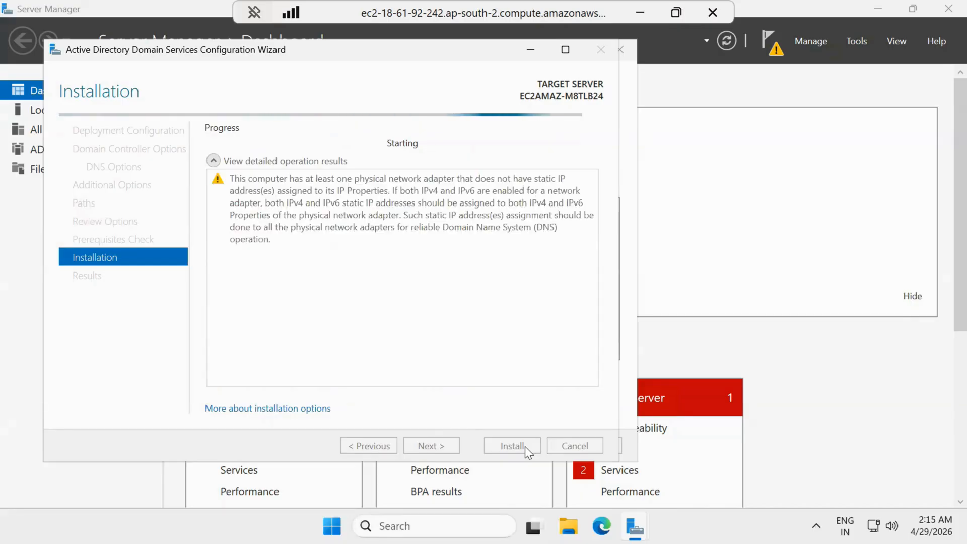
click(639, 12)
Step: Open the AWS IAM Identity Center app under Microsoft Entra ID's Enterprise applications
mouse_move(633, 9)
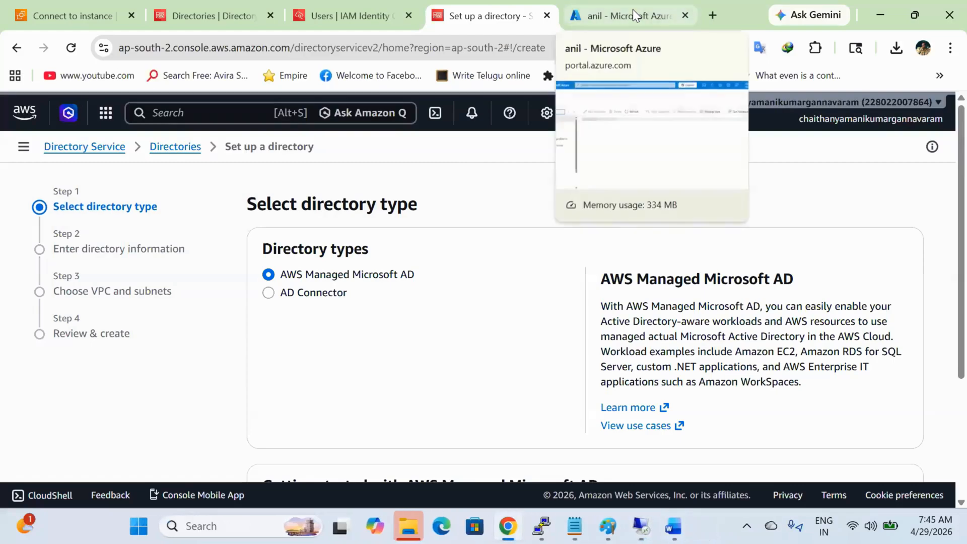
click(633, 9)
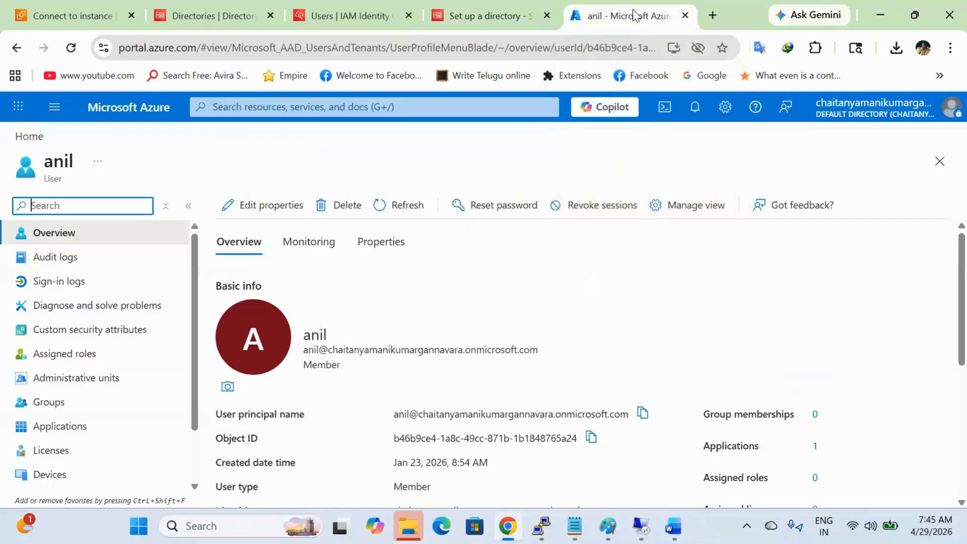
click(156, 117)
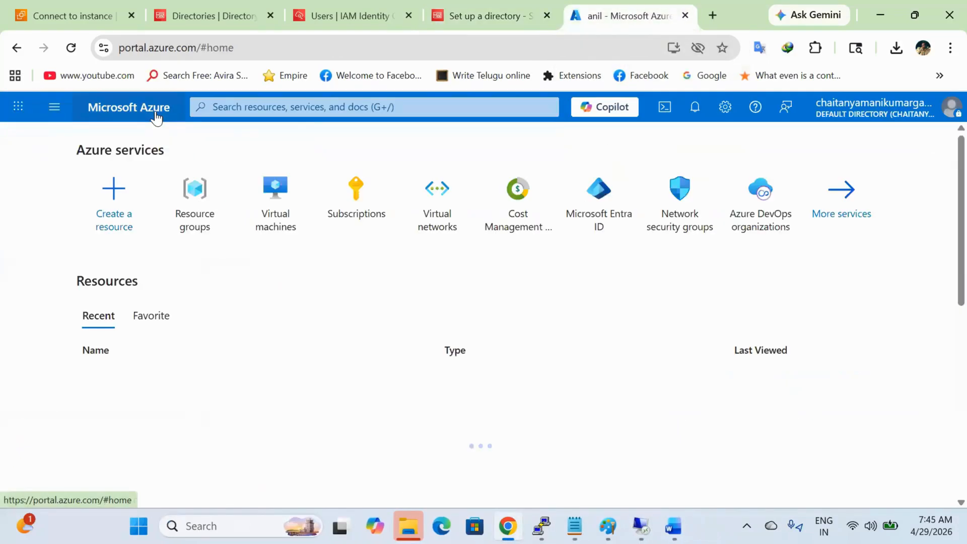
click(298, 113)
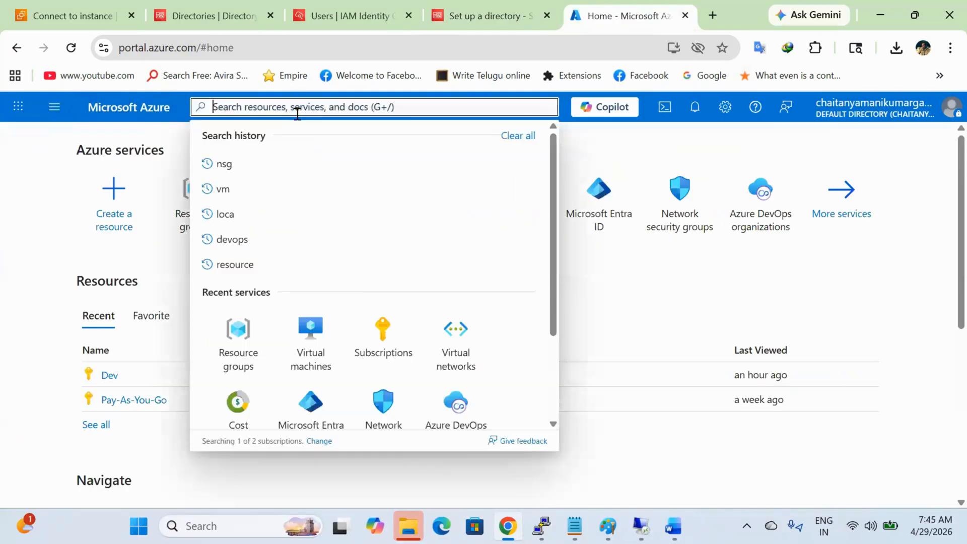
click(313, 407)
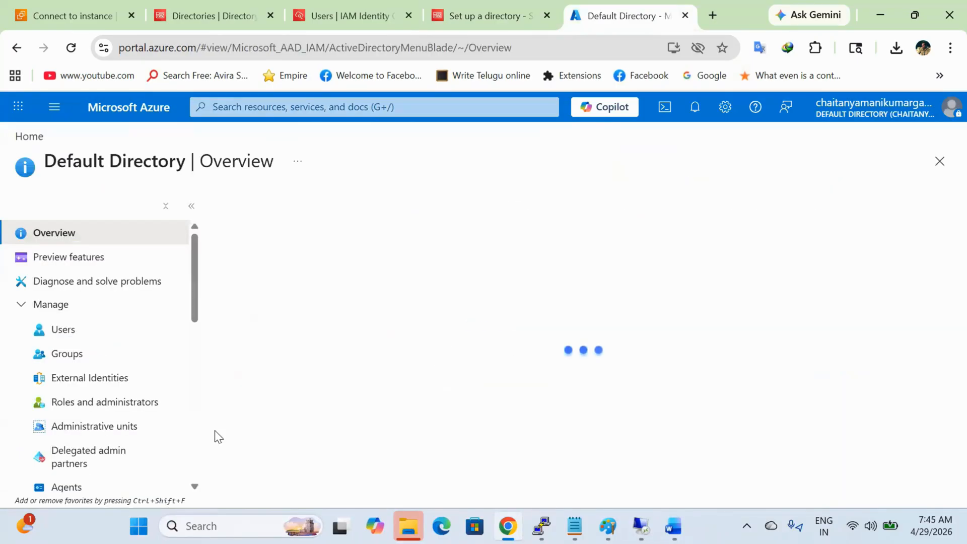
scroll(98, 455, down, 3)
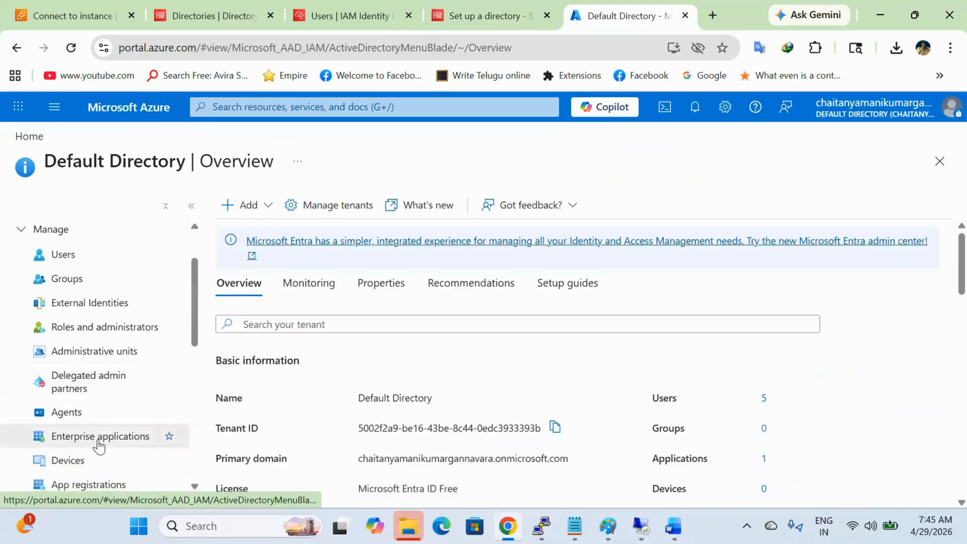
click(97, 440)
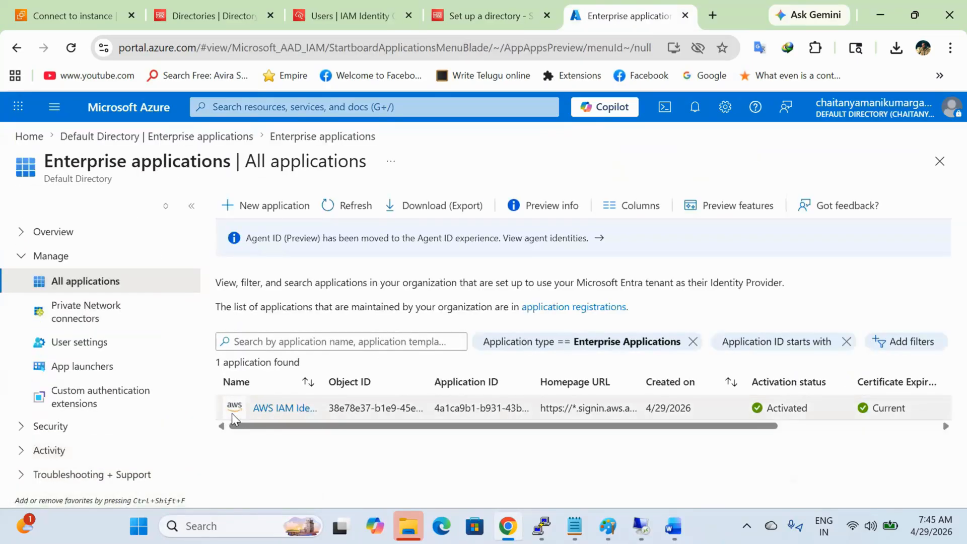
click(281, 410)
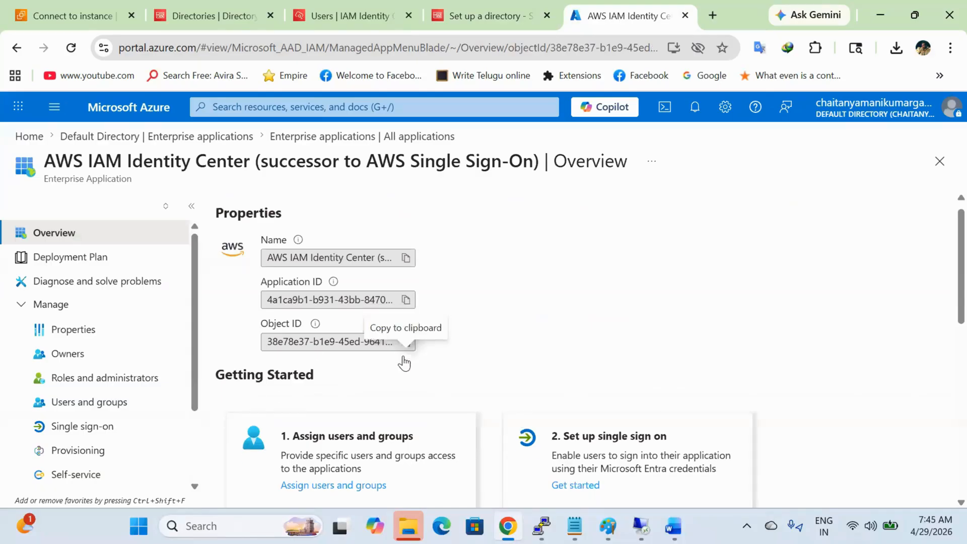
Step: Delete the application from its Properties page and confirm with Yes
scroll(402, 358, down, 3)
scroll(90, 456, down, 2)
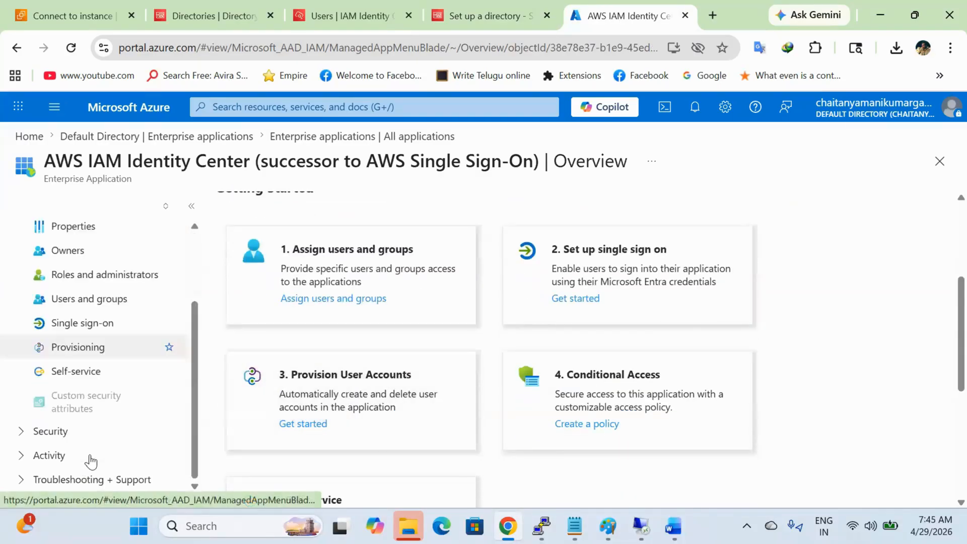
scroll(94, 416, up, 2)
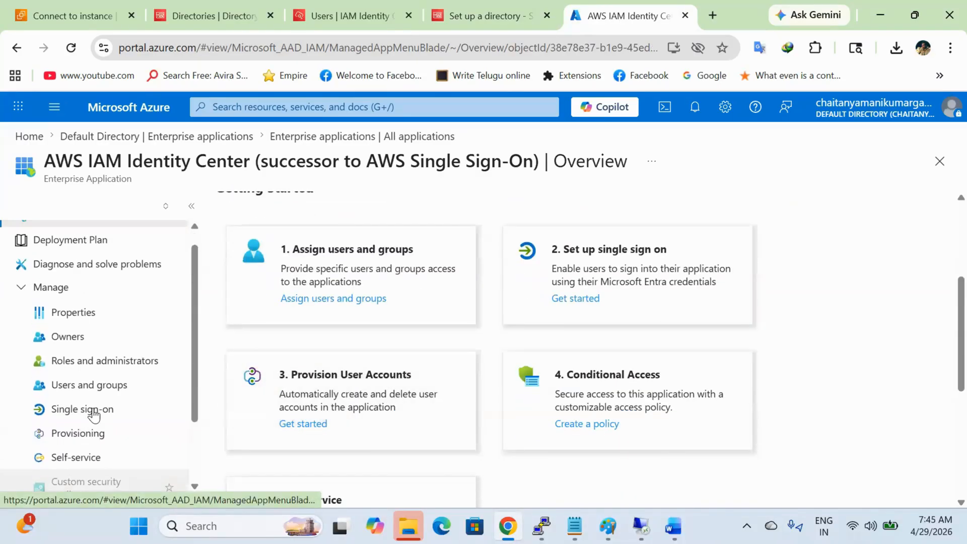
click(91, 317)
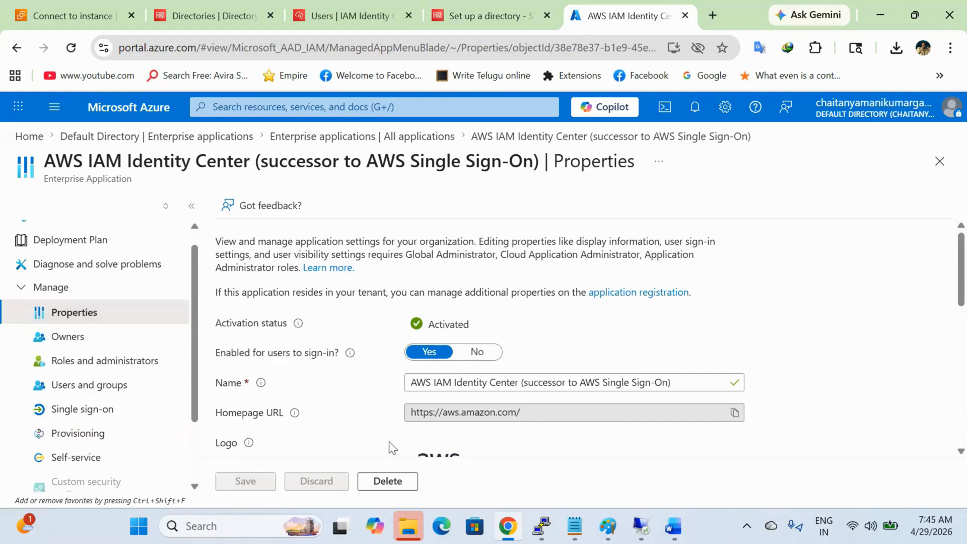
click(395, 483)
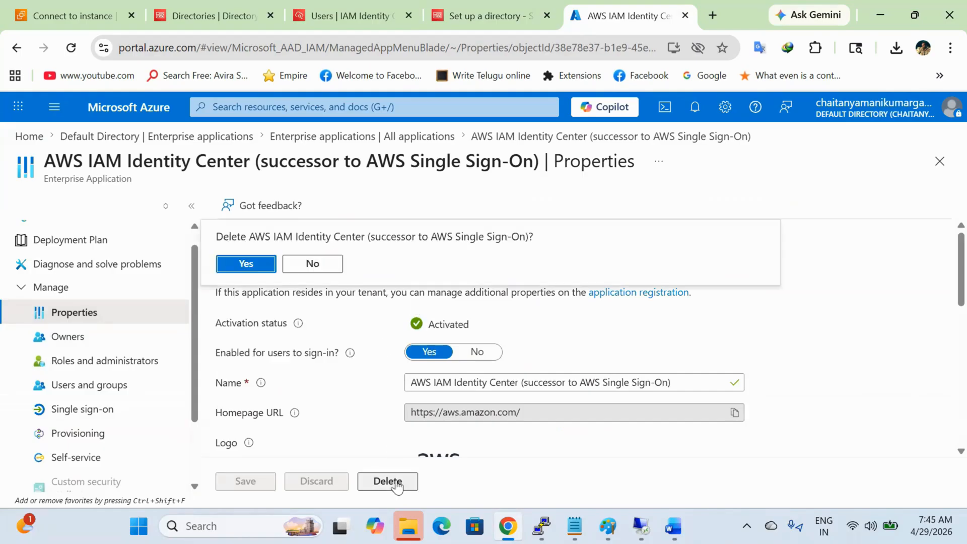
click(255, 267)
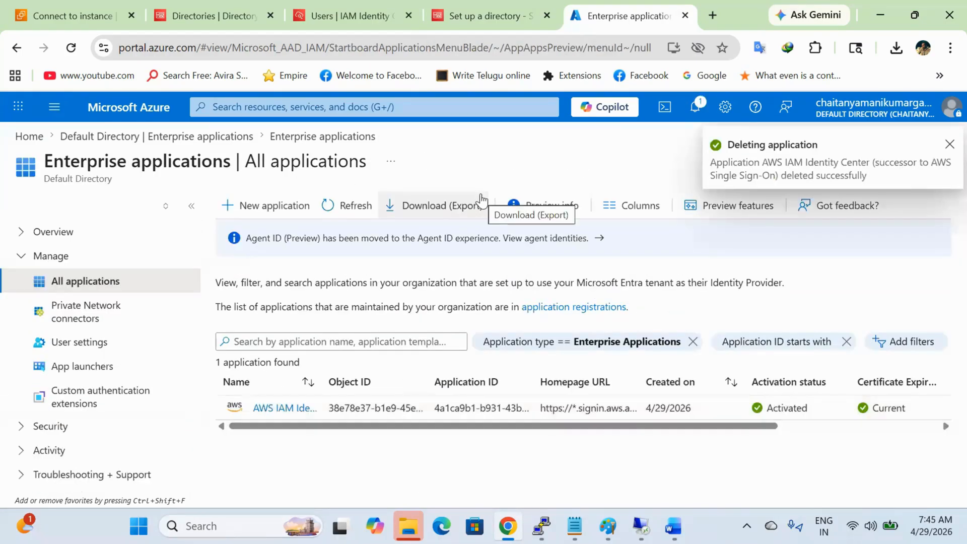
click(336, 5)
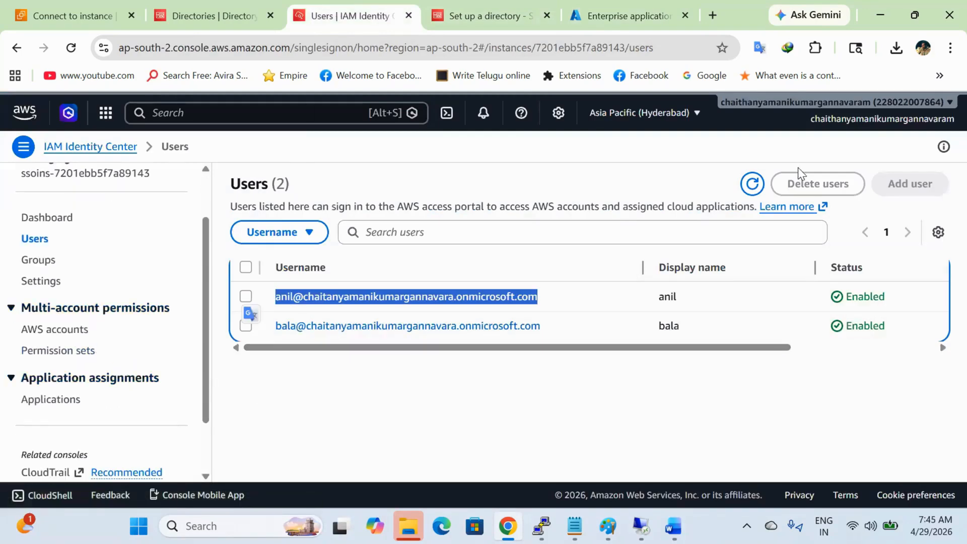
Step: In Identity Center settings, start changing the identity source and choose Identity Center directory
click(762, 184)
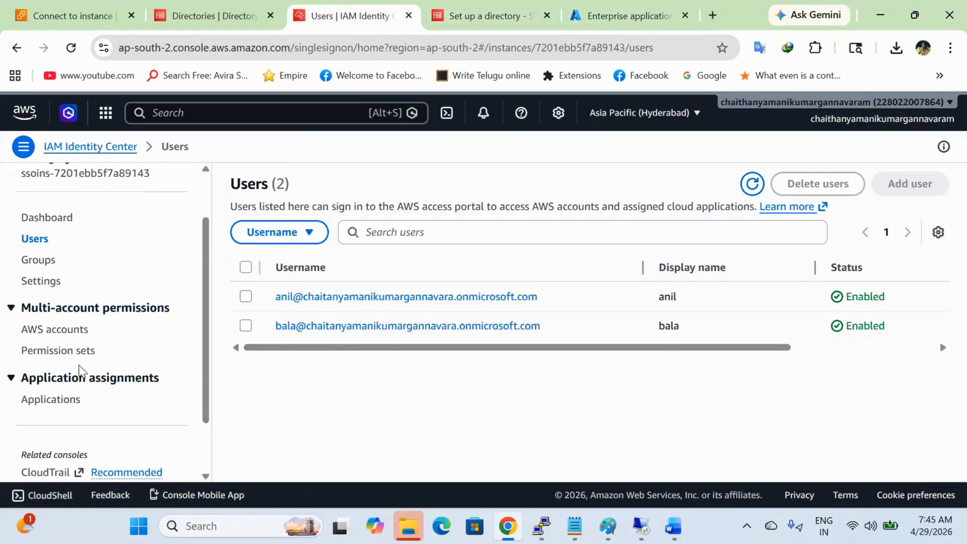
click(53, 284)
scroll(562, 417, down, 5)
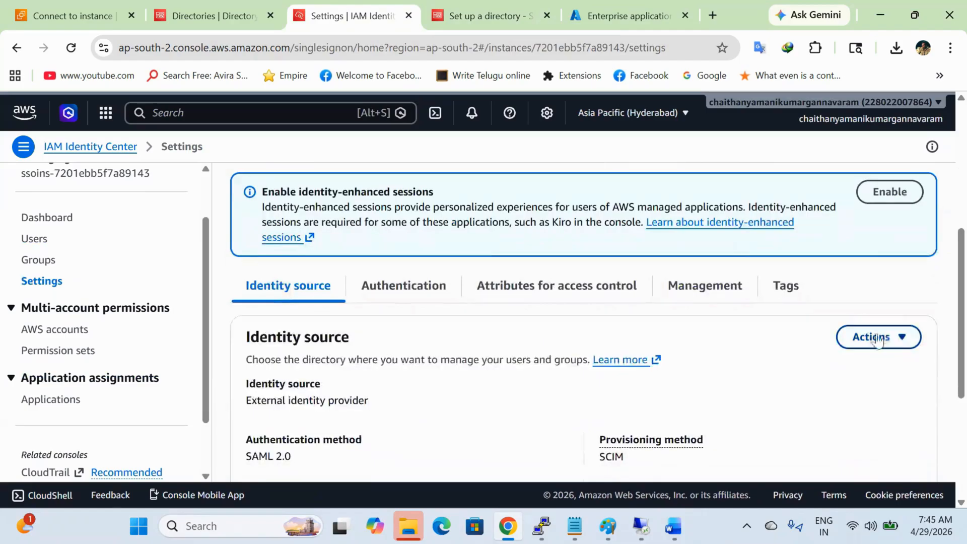
click(899, 341)
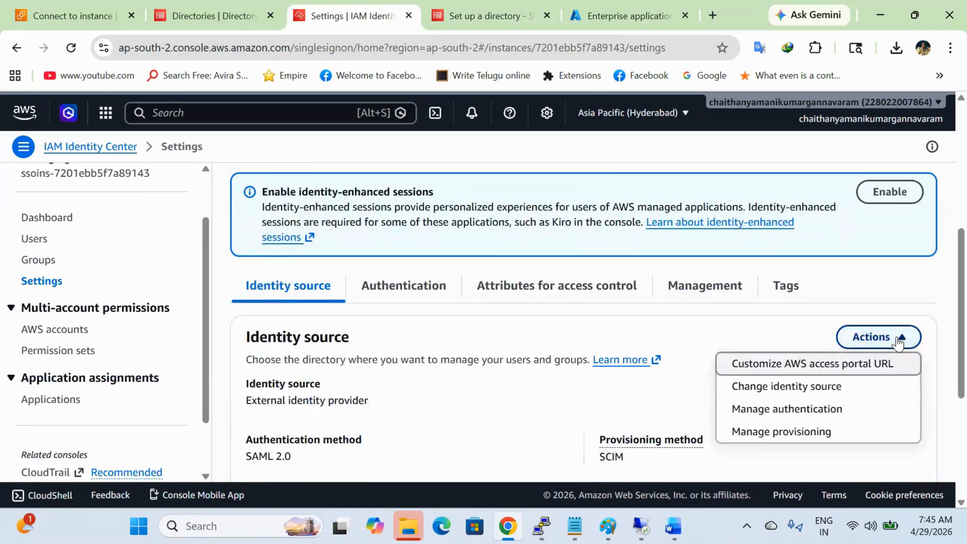
click(841, 389)
click(494, 301)
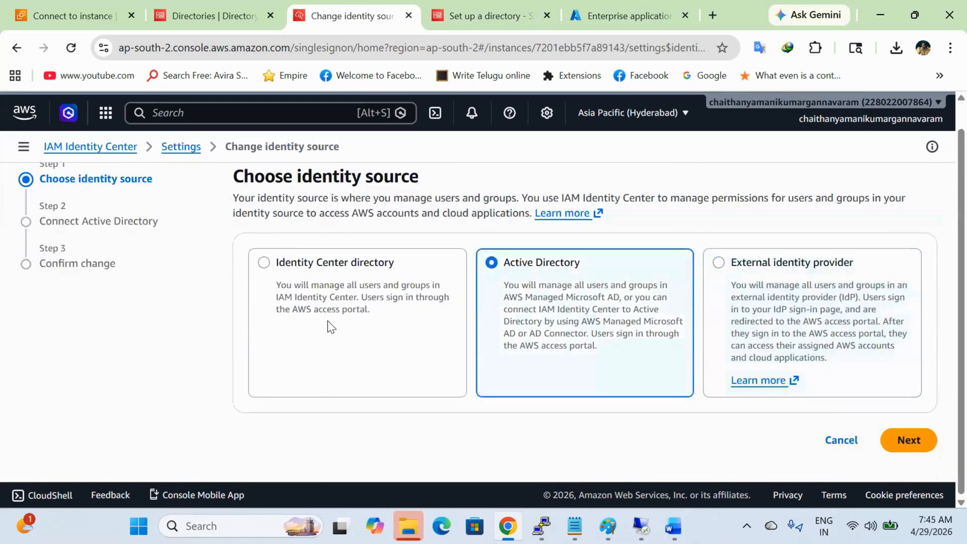
click(326, 318)
click(932, 436)
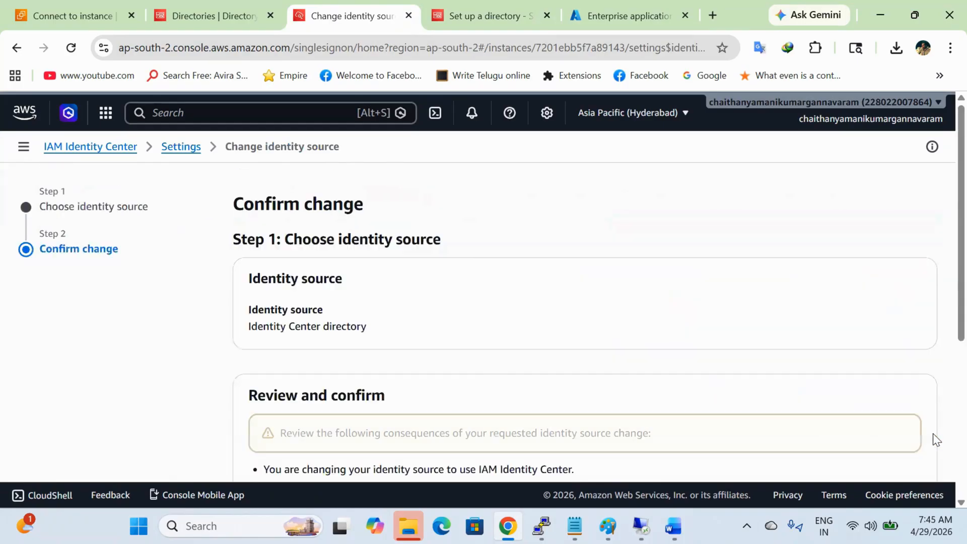
Step: Confirm the identity source change by entering ACCEPT and apply it
scroll(728, 414, down, 5)
scroll(728, 414, down, 1)
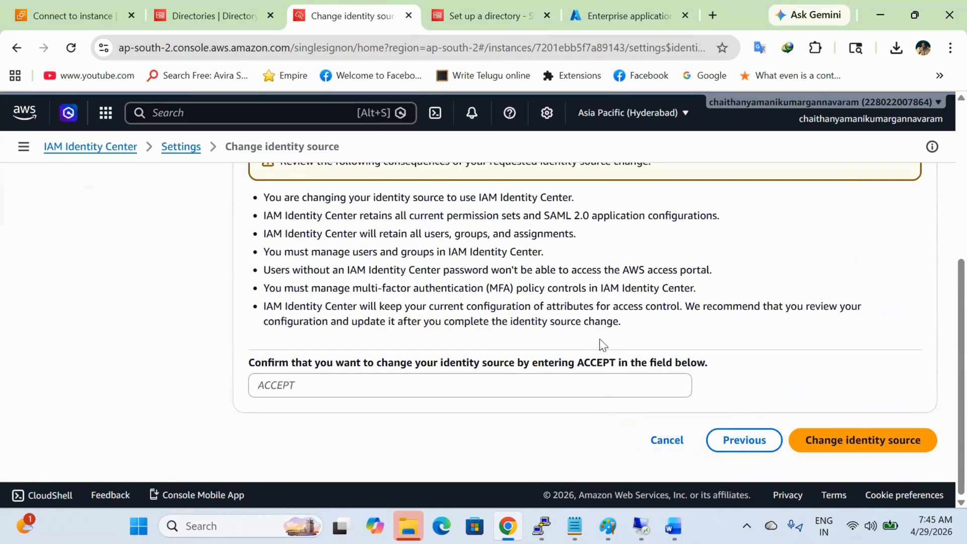
double_click(605, 366)
key(ctrl+c)
click(603, 375)
key(ctrl+v)
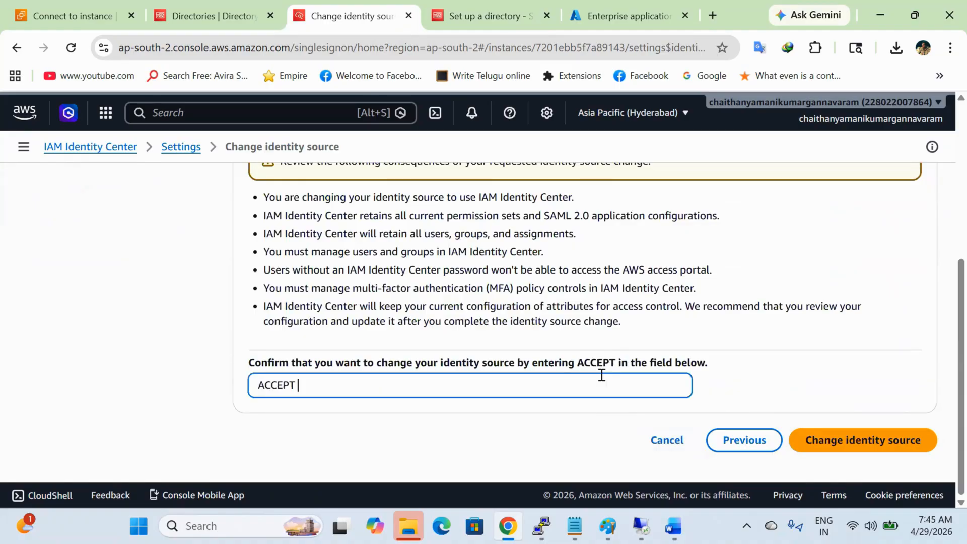
click(903, 440)
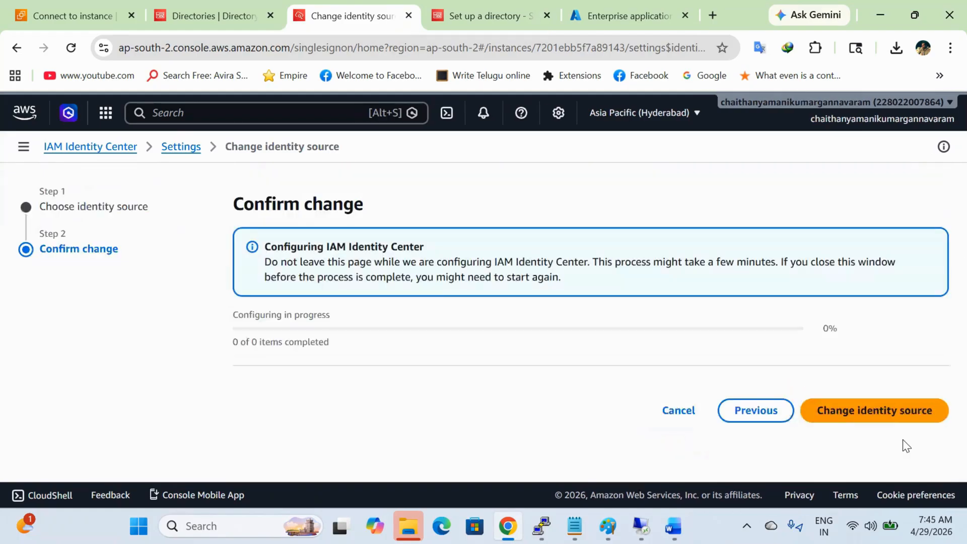
scroll(870, 444, down, 5)
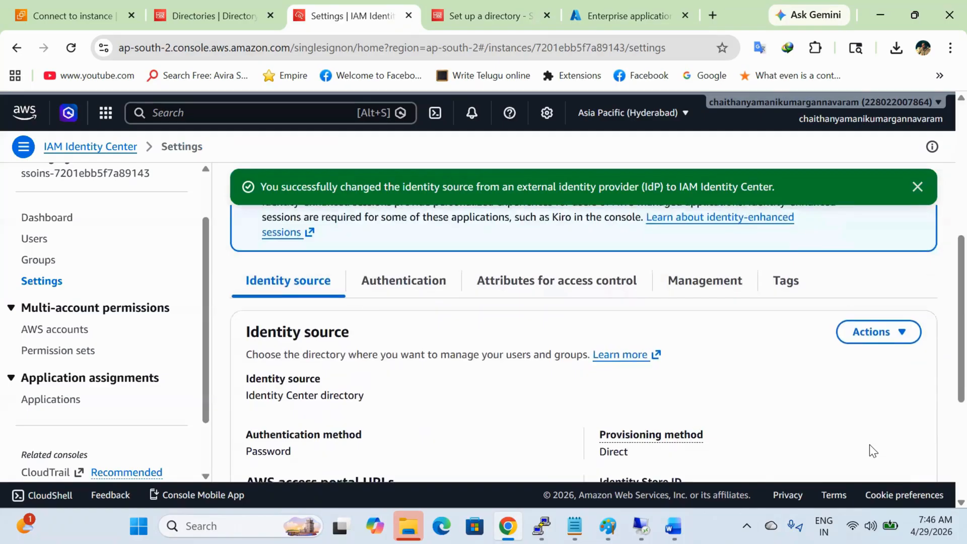
Step: Dismiss the remote session notice and refresh Azure enterprise applications to confirm the AWS app is gone
scroll(870, 445, down, 5)
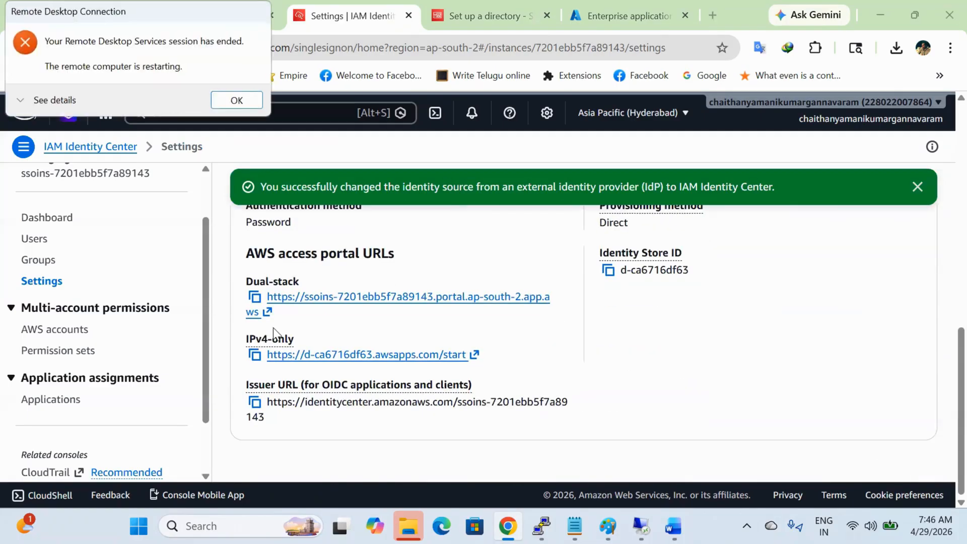
click(250, 102)
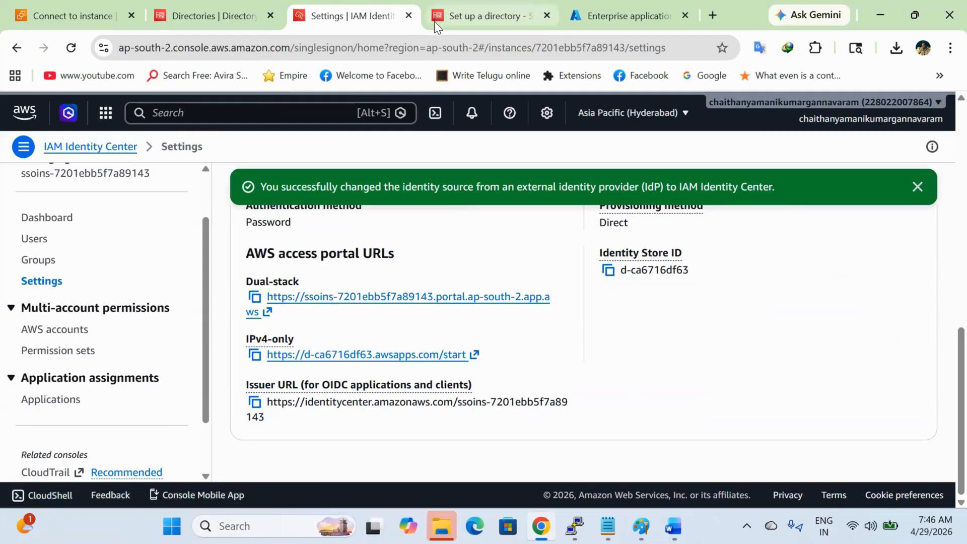
click(484, 10)
click(598, 14)
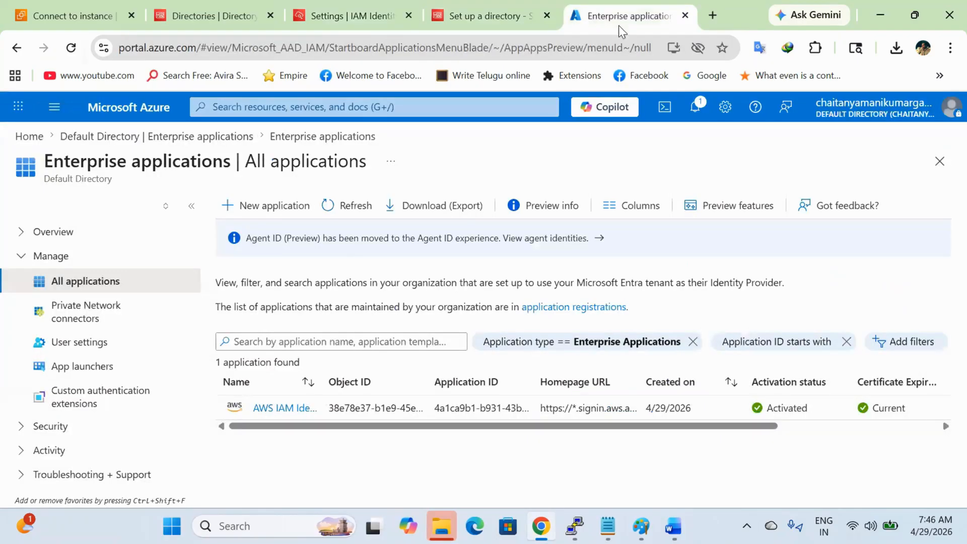
click(355, 211)
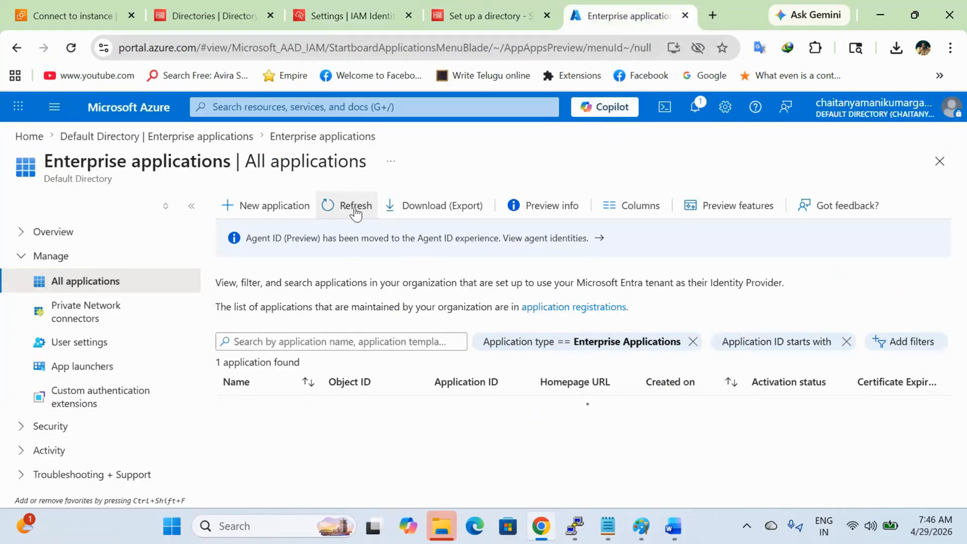
Step: Close the Azure enterprise applications tab and return to the Identity Center settings page
click(683, 16)
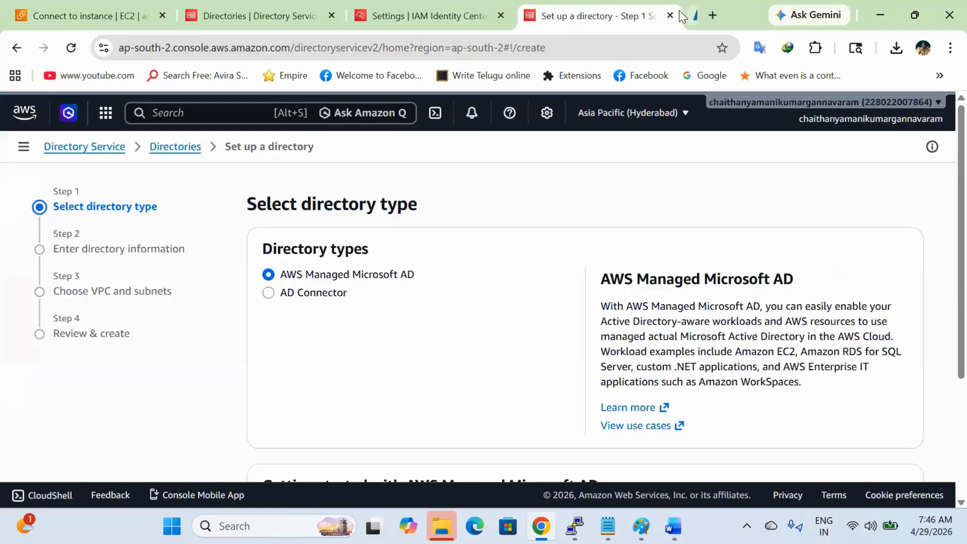
click(466, 29)
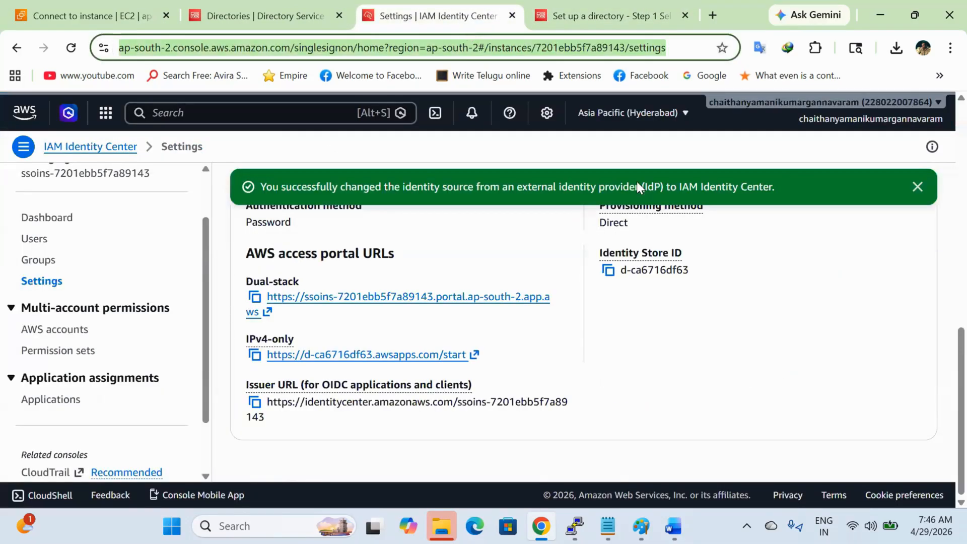
click(786, 453)
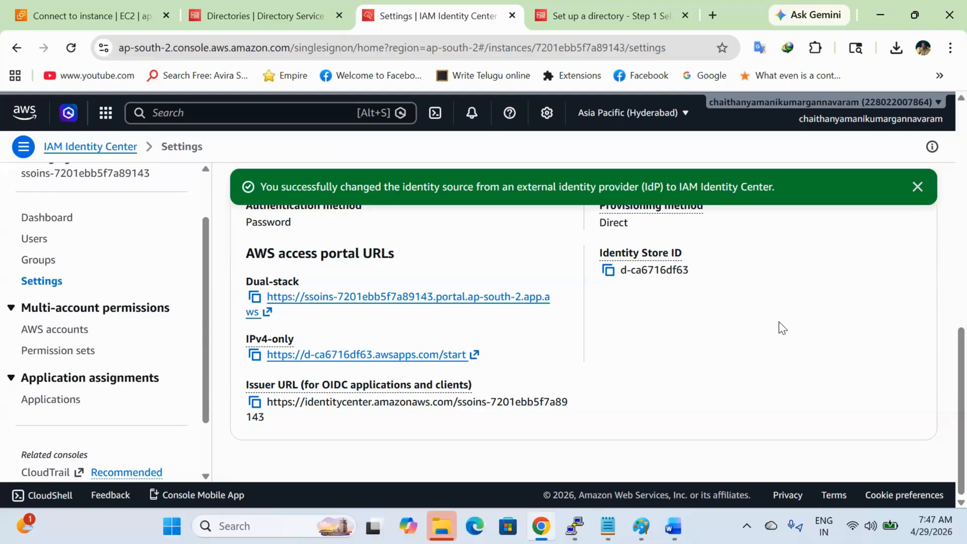
Step: Launch Paint via mspaint and draw a rectangle near the lower left of the canvas
key(super+r)
text(mspaint)
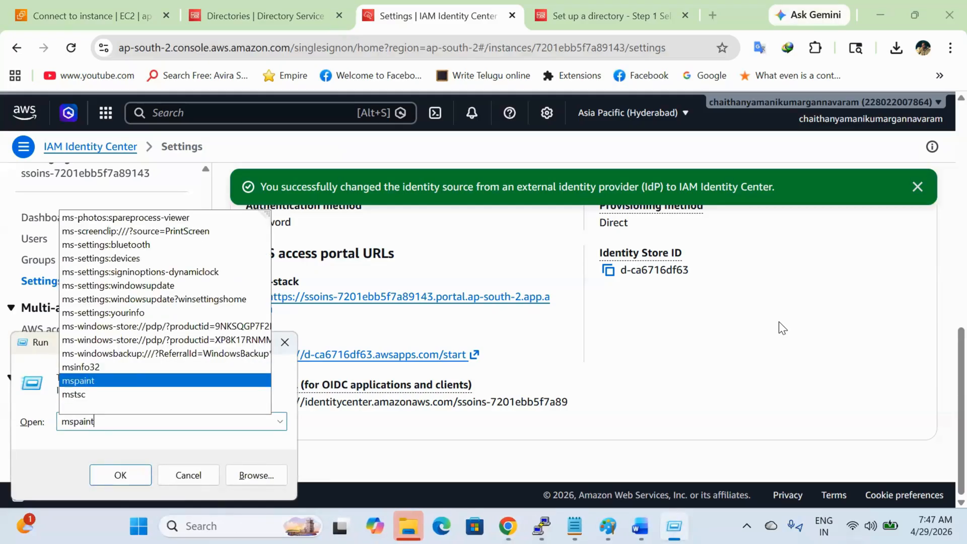
key(Return)
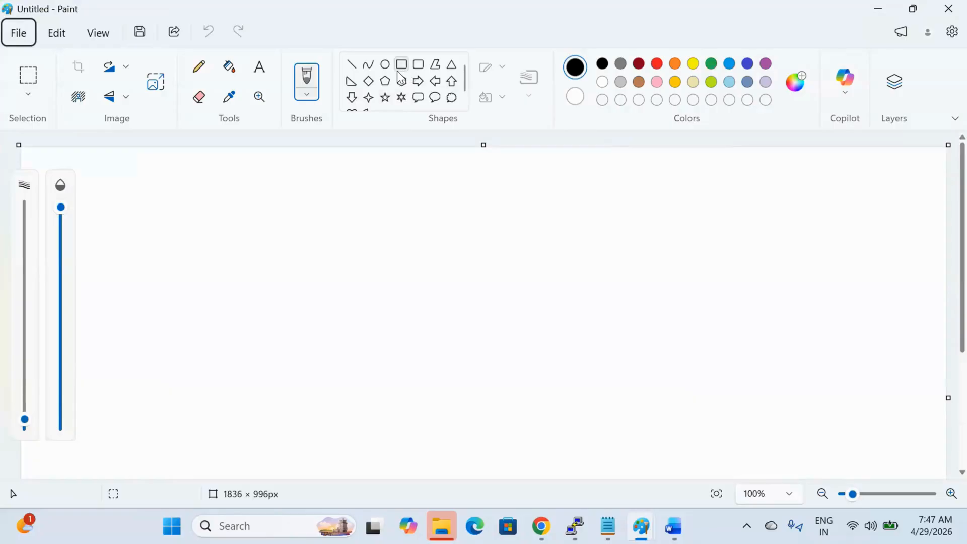
click(400, 66)
drag(92, 397, 174, 451)
click(277, 403)
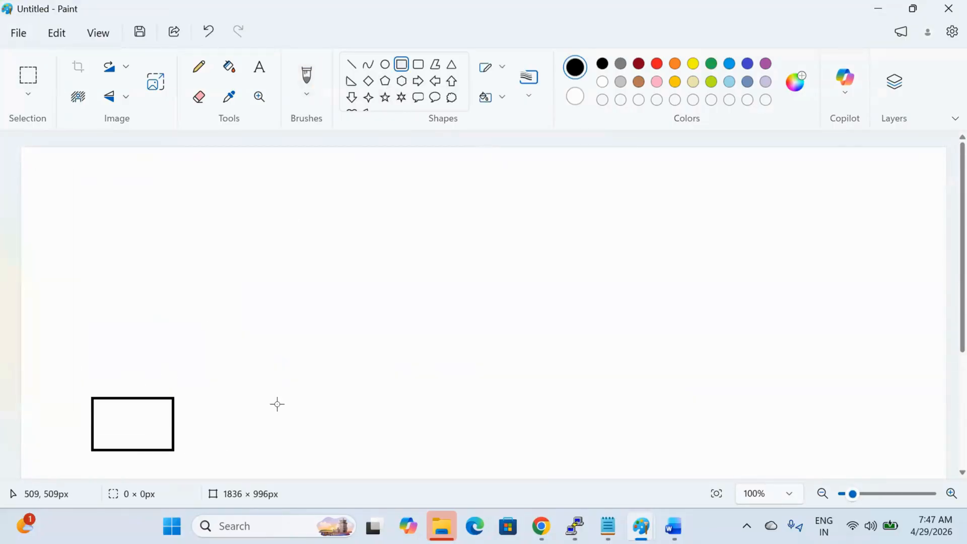
Step: Write 'username' and 'password' on two lines inside the rectangle
click(259, 66)
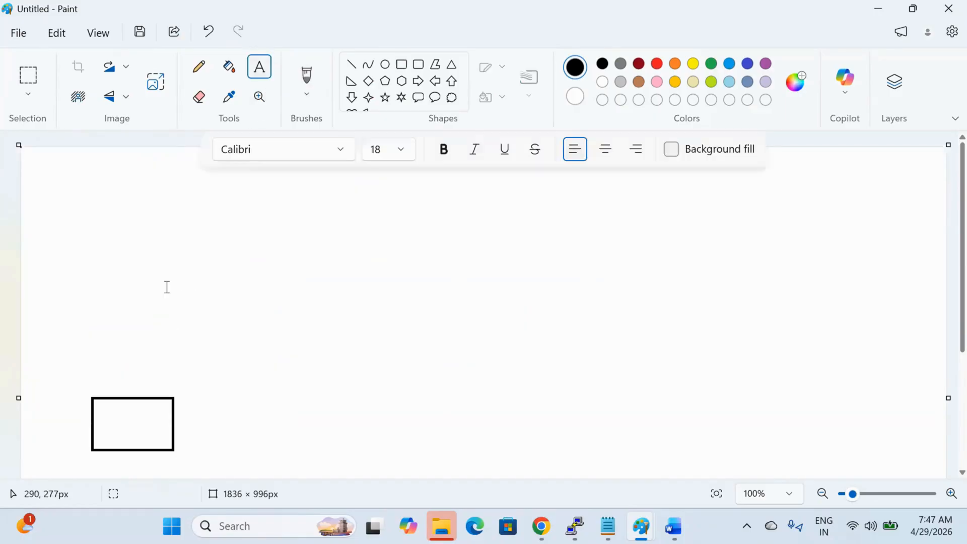
click(97, 403)
text(u)
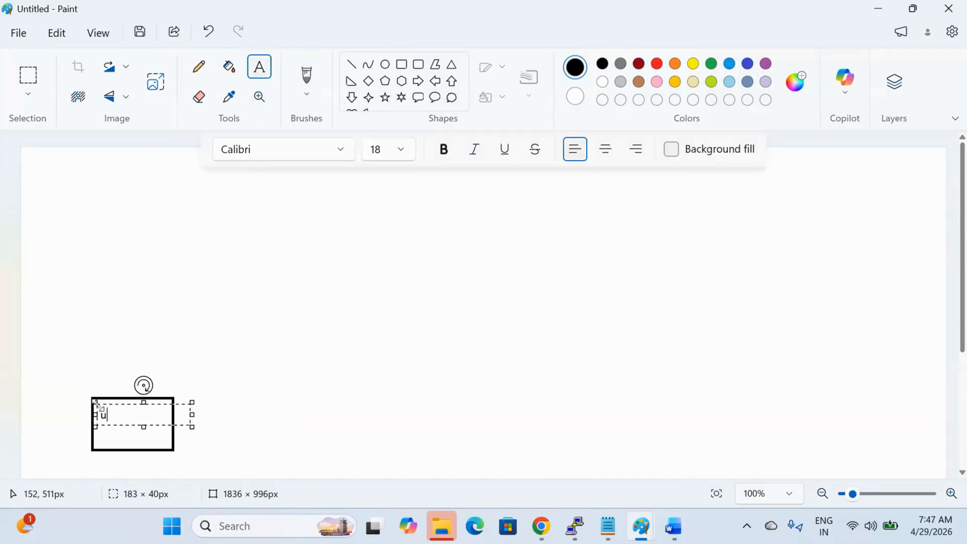
text(sername)
key(Return)
text(p)
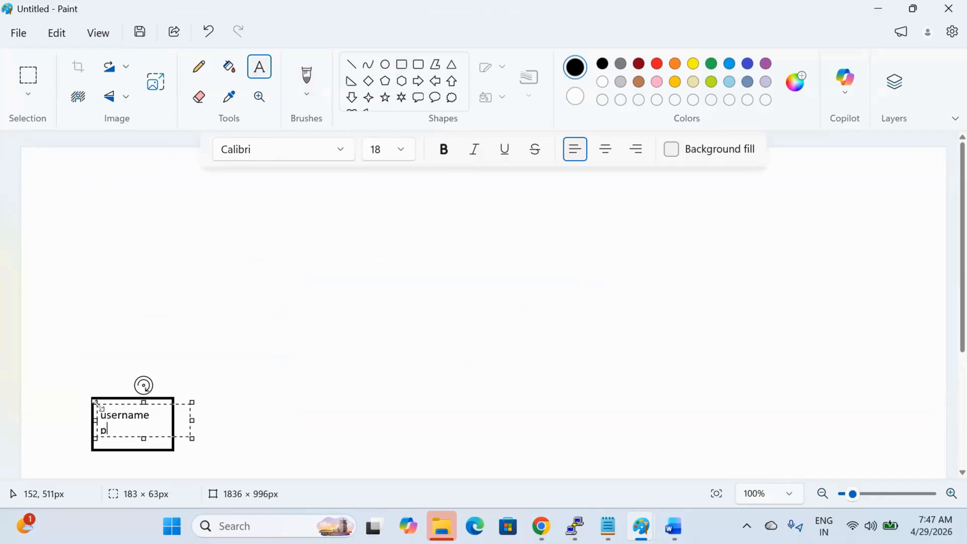
text(assword)
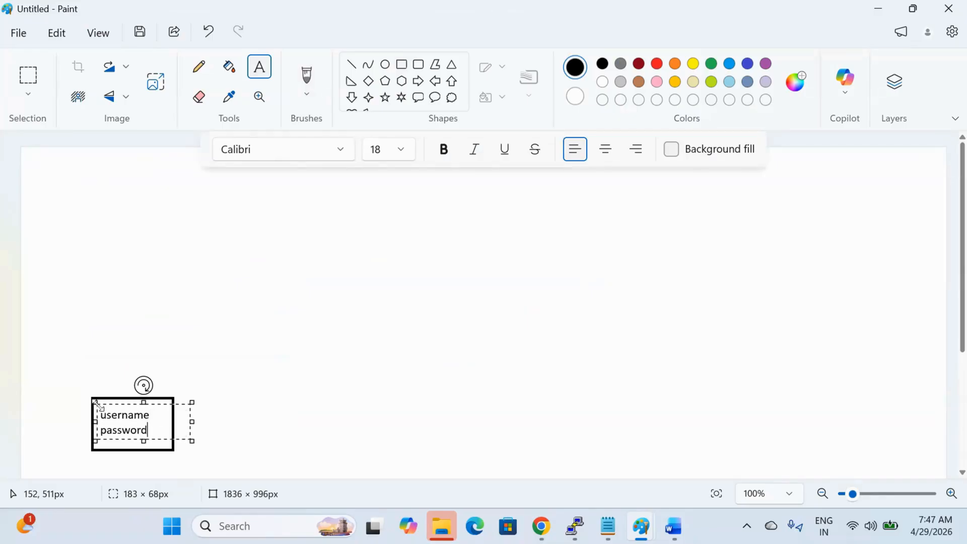
click(263, 366)
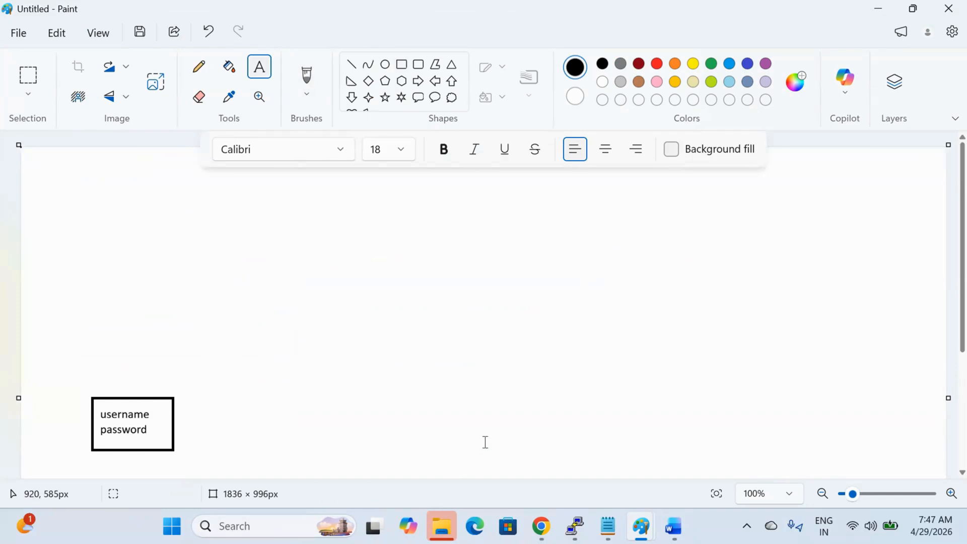
key(super+r)
Step: Launch File Explorer and open the Windows folder on Local Disk (C:)
text(explorer)
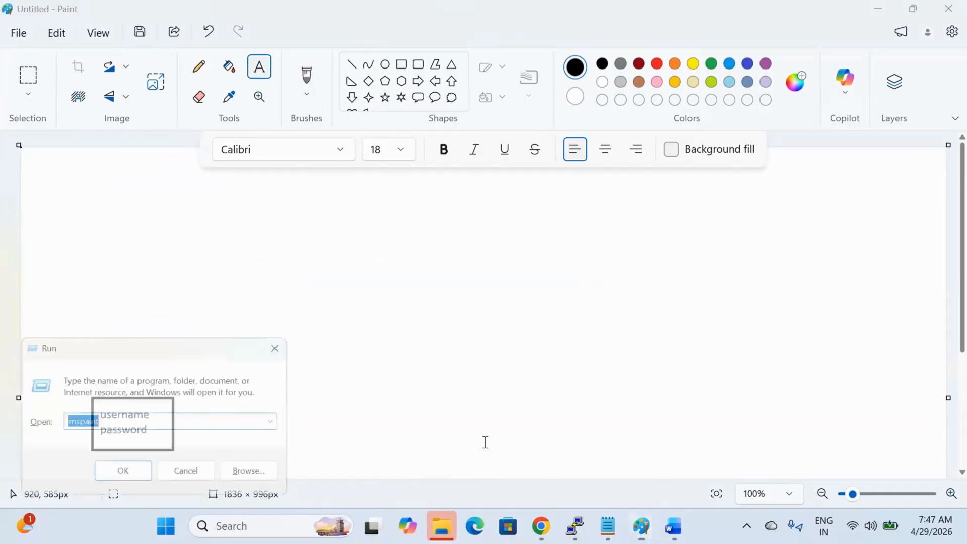
key(Return)
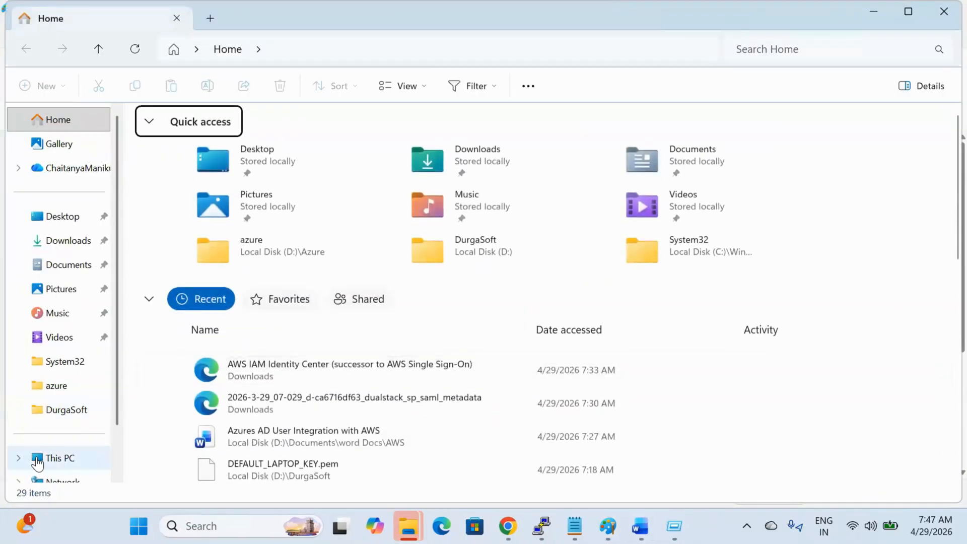
click(40, 458)
double_click(248, 151)
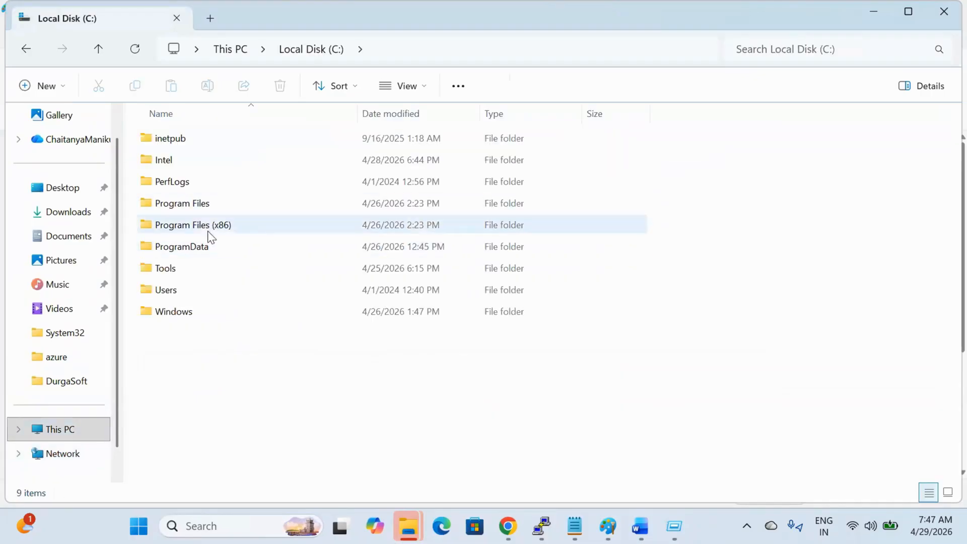
double_click(208, 311)
Step: Open the System32 folder and scroll through its file list
click(211, 274)
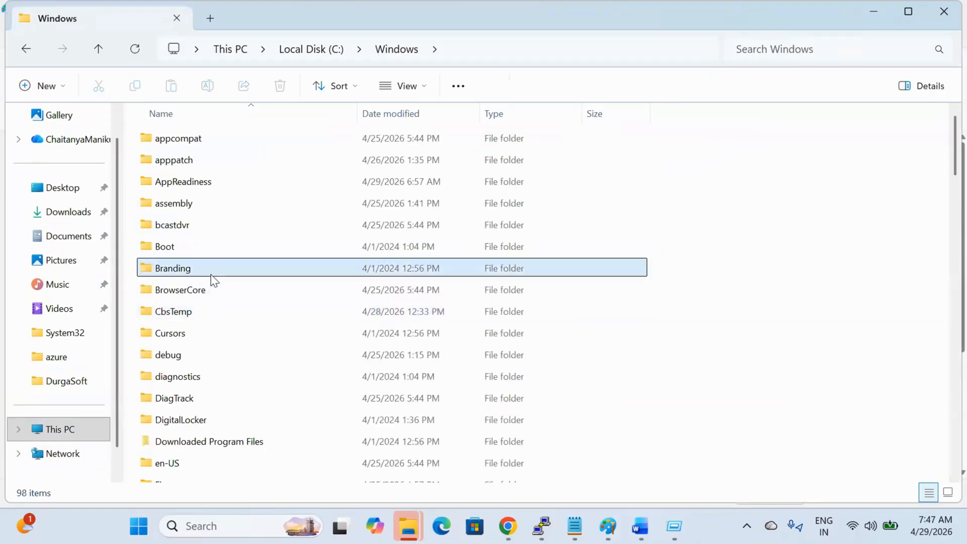
text(system)
double_click(218, 436)
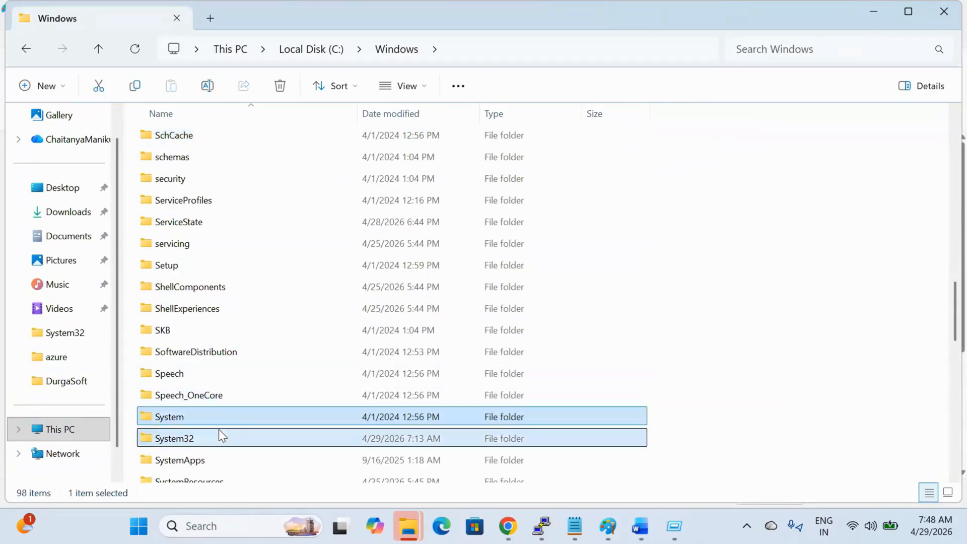
click(243, 398)
text(ams)
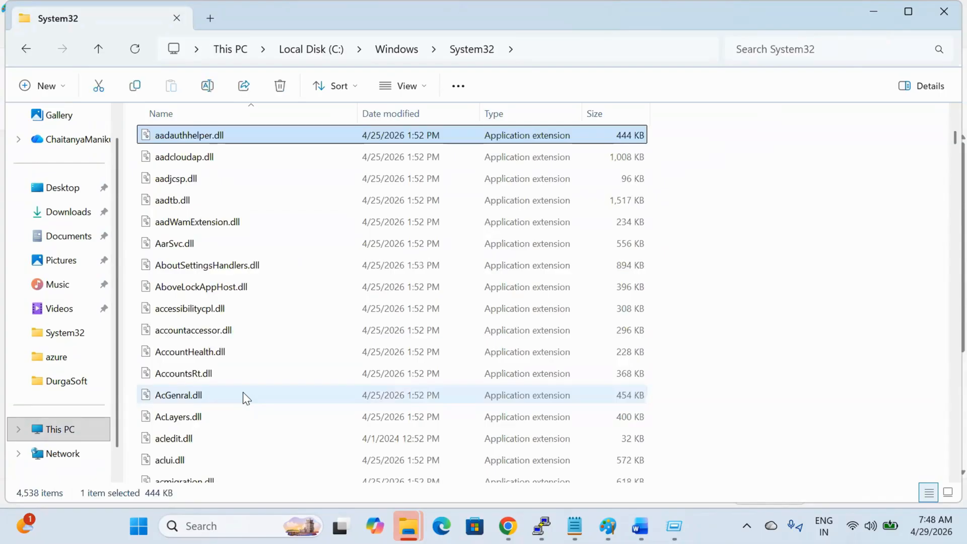
scroll(243, 392, down, 2)
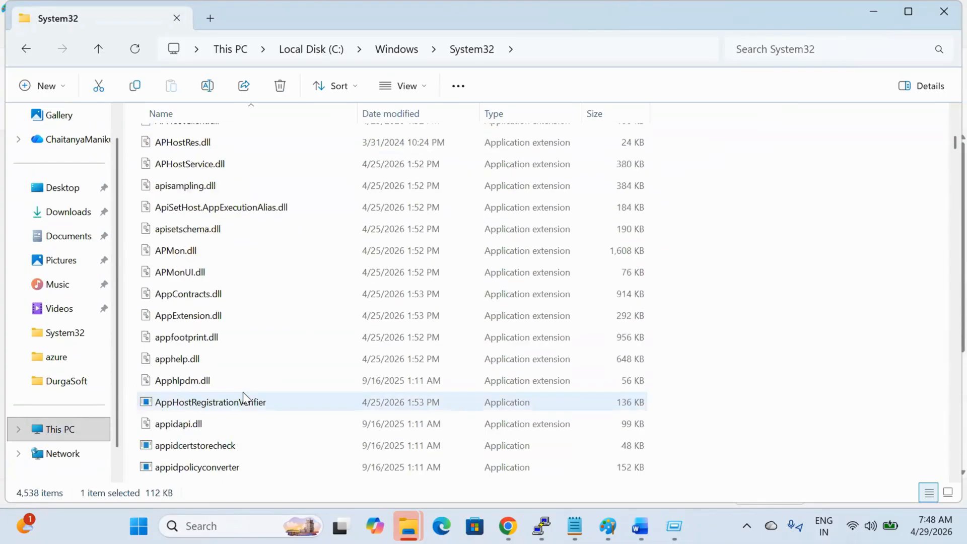
scroll(243, 392, up, 15)
scroll(244, 396, up, 20)
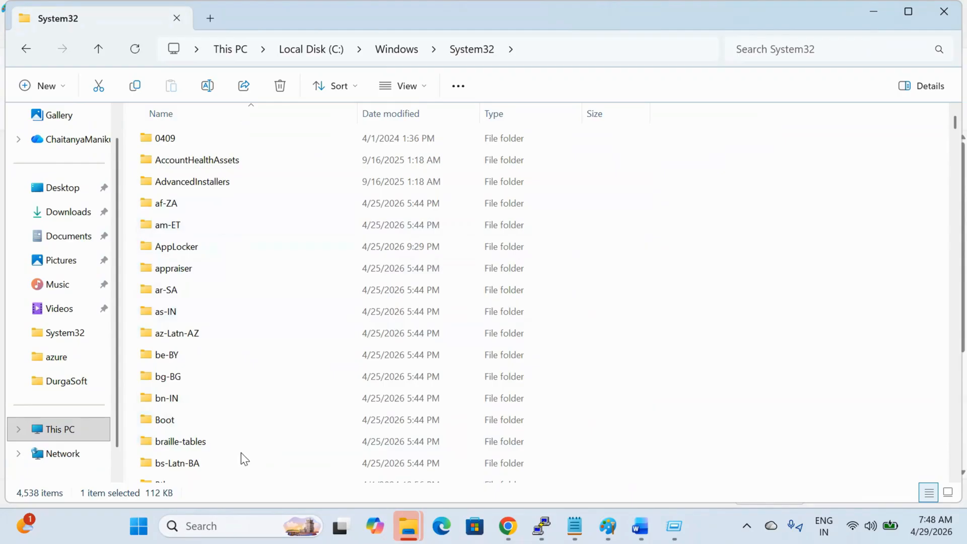
scroll(243, 453, down, 2)
scroll(224, 428, down, 1)
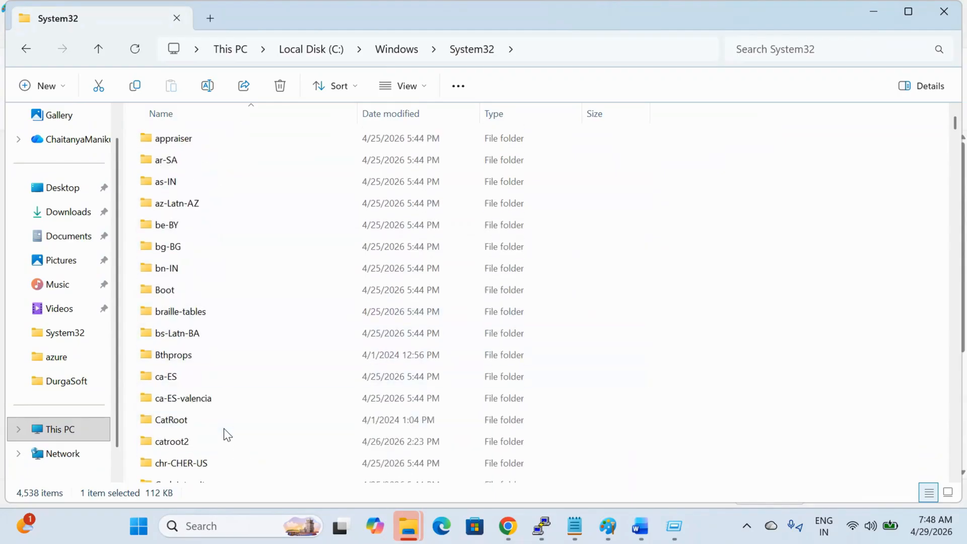
click(506, 526)
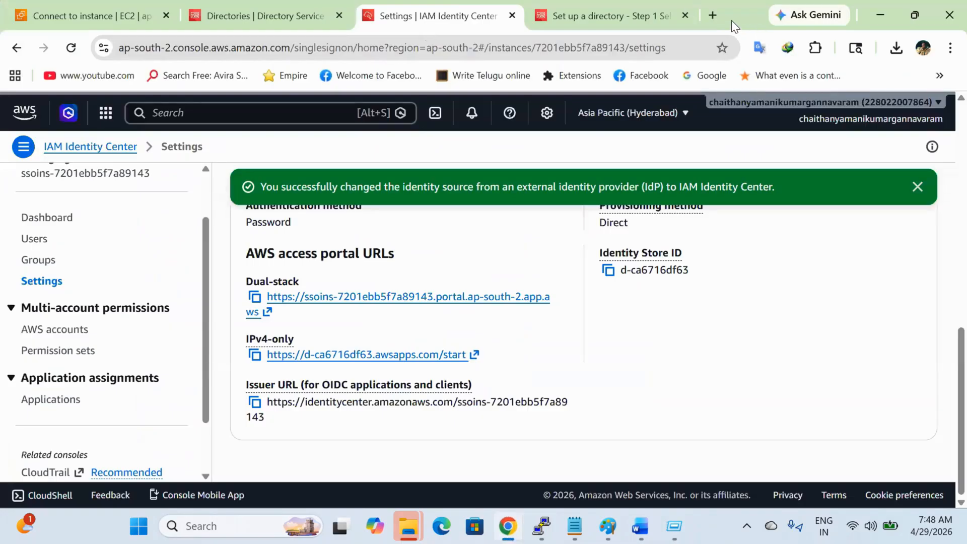
click(715, 23)
Step: Search Google for 'sam file in windows 11' to find the SAM file's location
text(google.com)
key(Return)
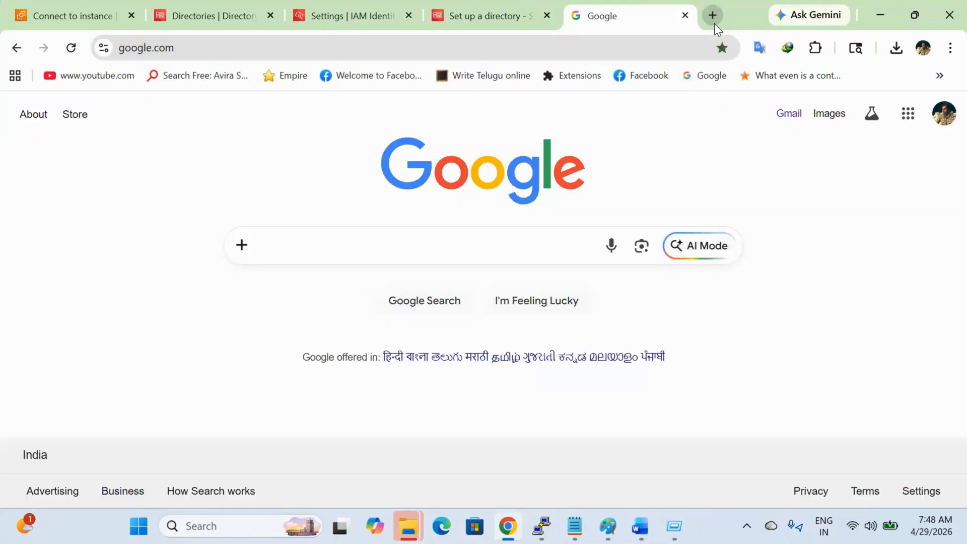
text(sam file in)
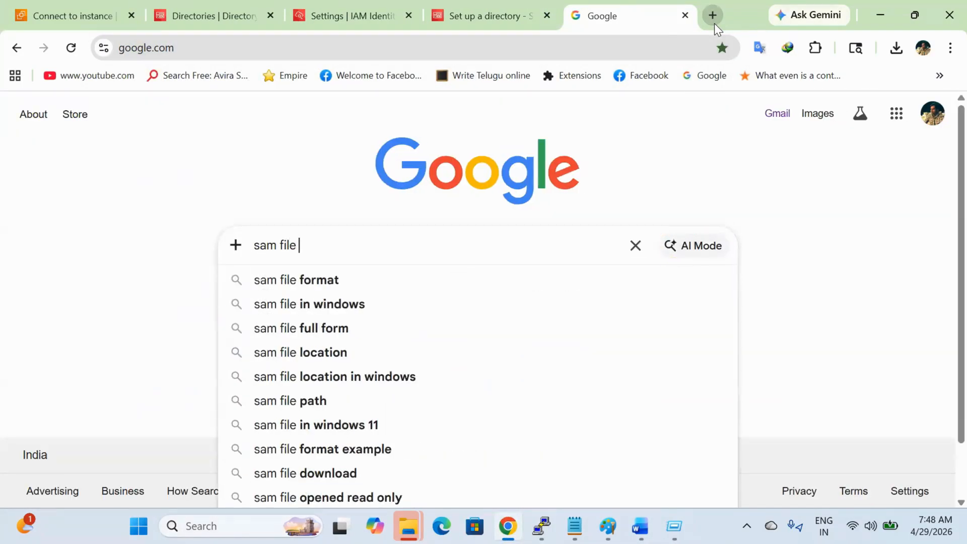
key(Down)
key(Down)
key(Return)
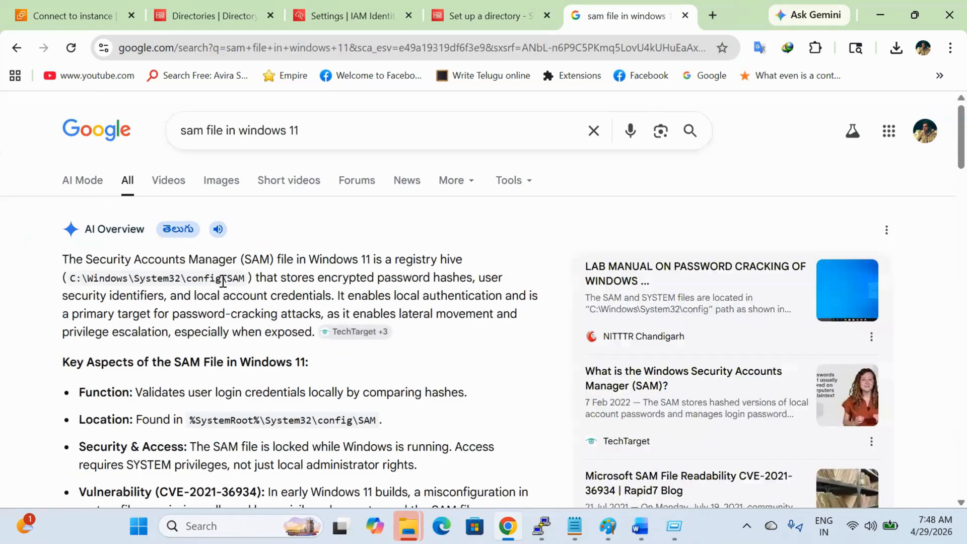
key(alt+Tab)
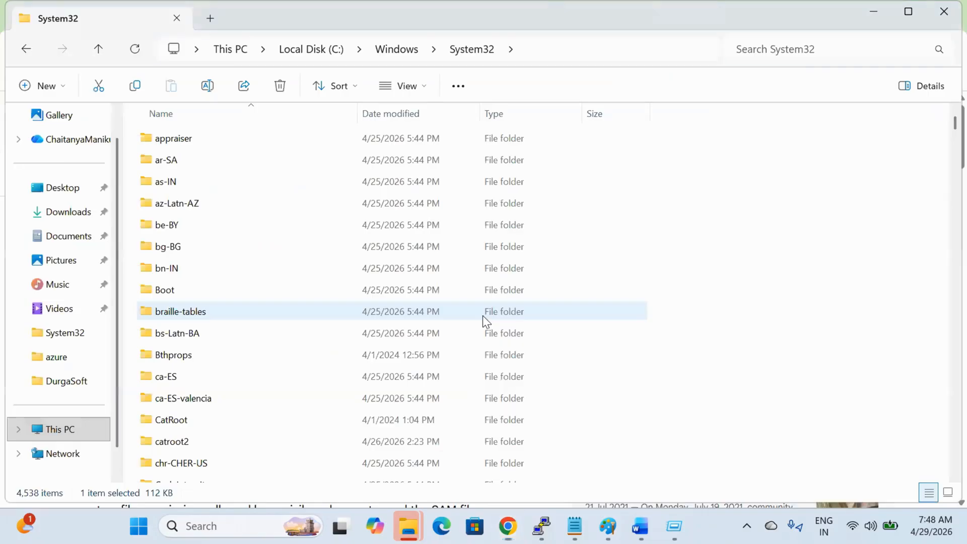
Step: Locate the config folder in System32 and try to open it
scroll(263, 220, up, 2)
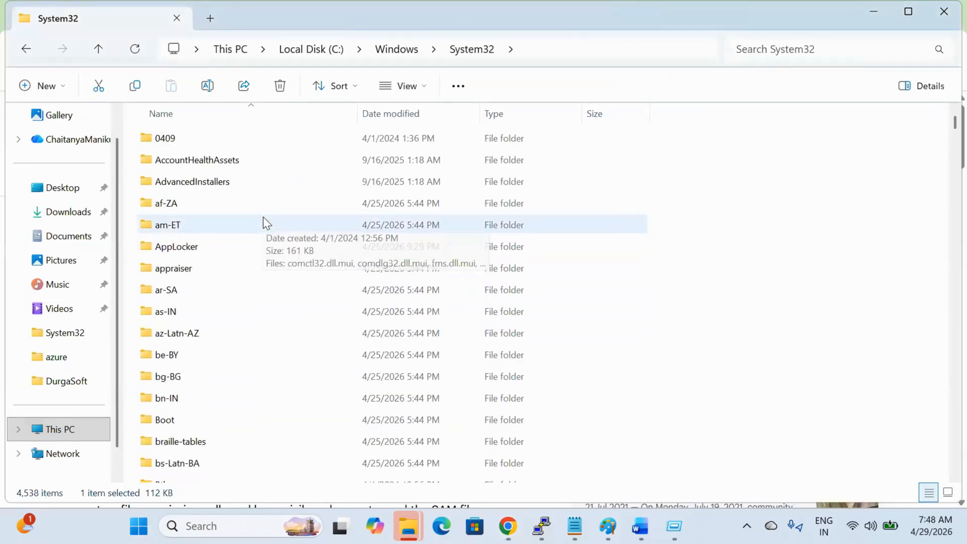
scroll(263, 181, down, 4)
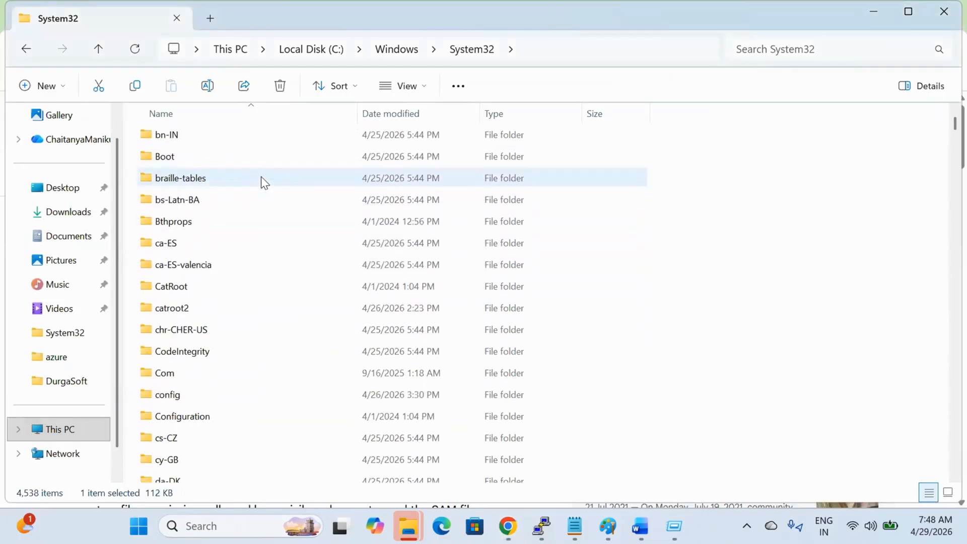
click(225, 392)
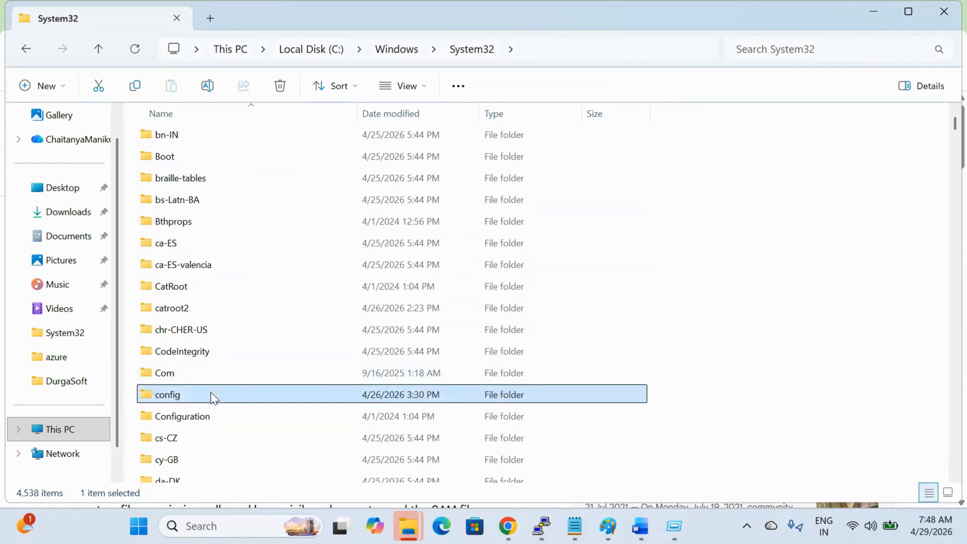
double_click(211, 393)
right_click(212, 394)
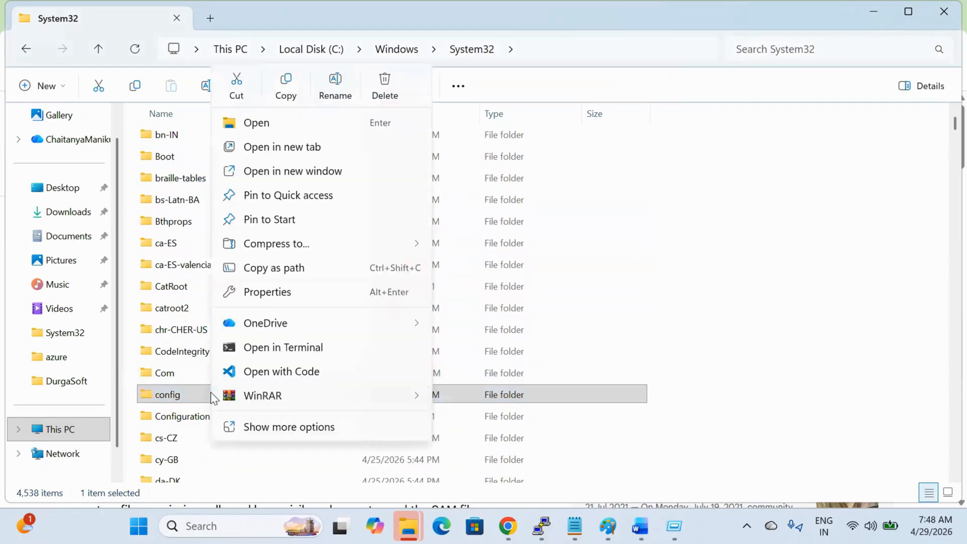
click(337, 126)
Step: Minimize the Azure recording folder window and return to the SAM file search results
mouse_move(409, 526)
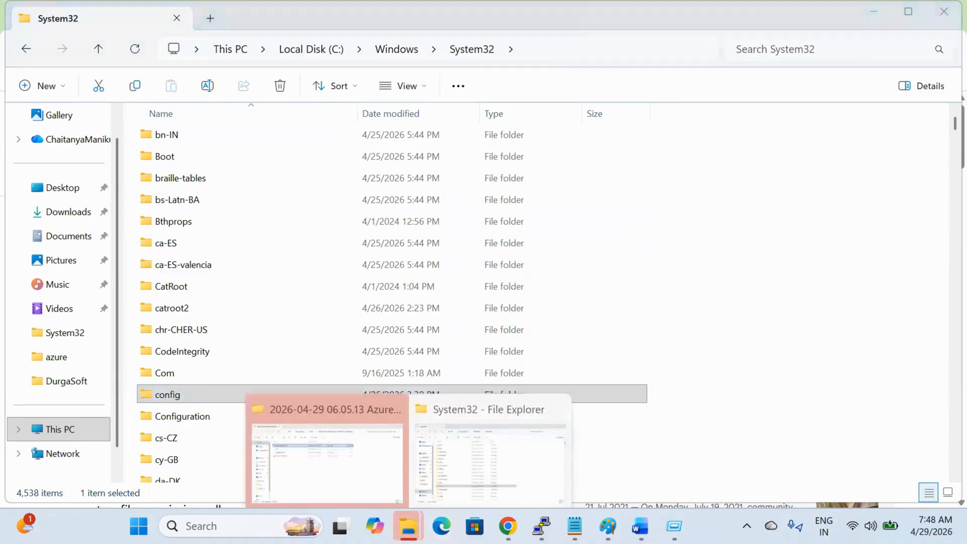
click(403, 463)
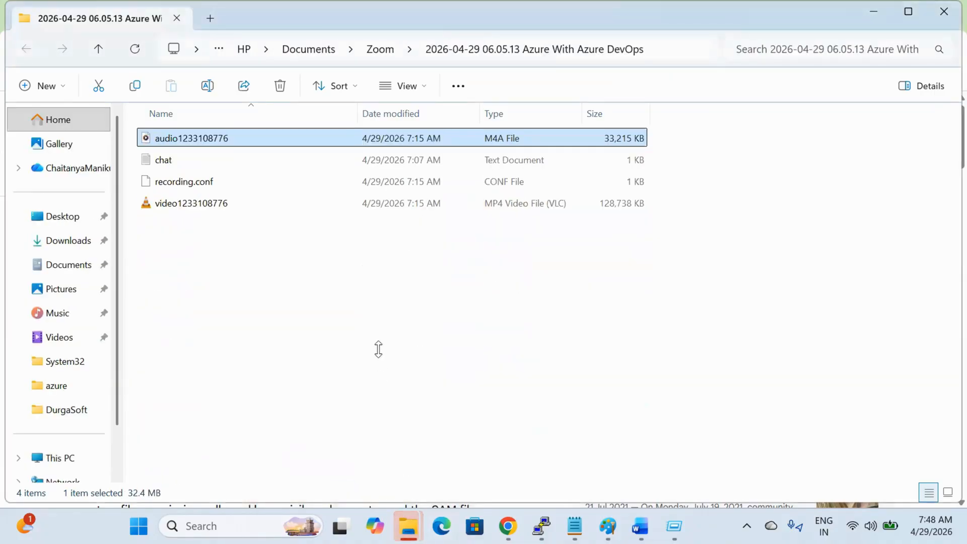
click(885, 17)
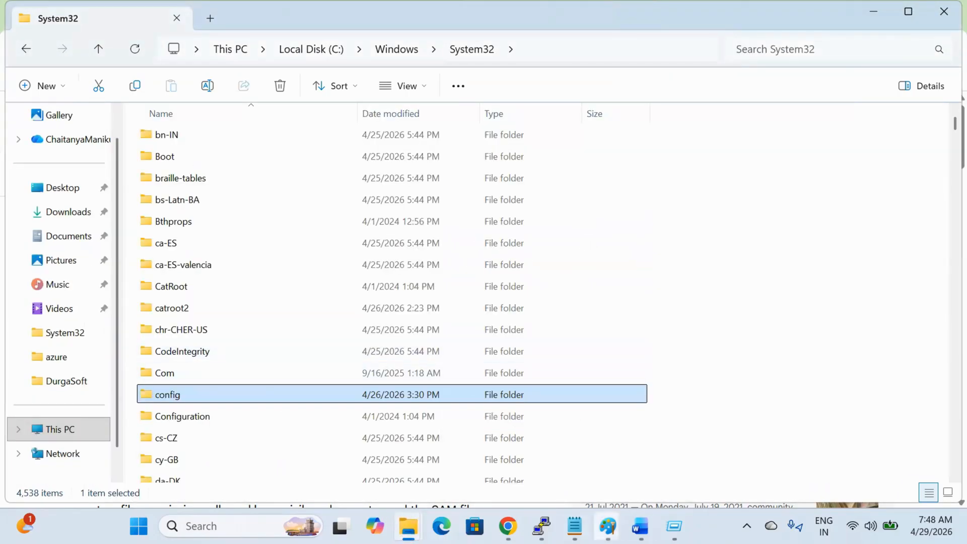
click(521, 524)
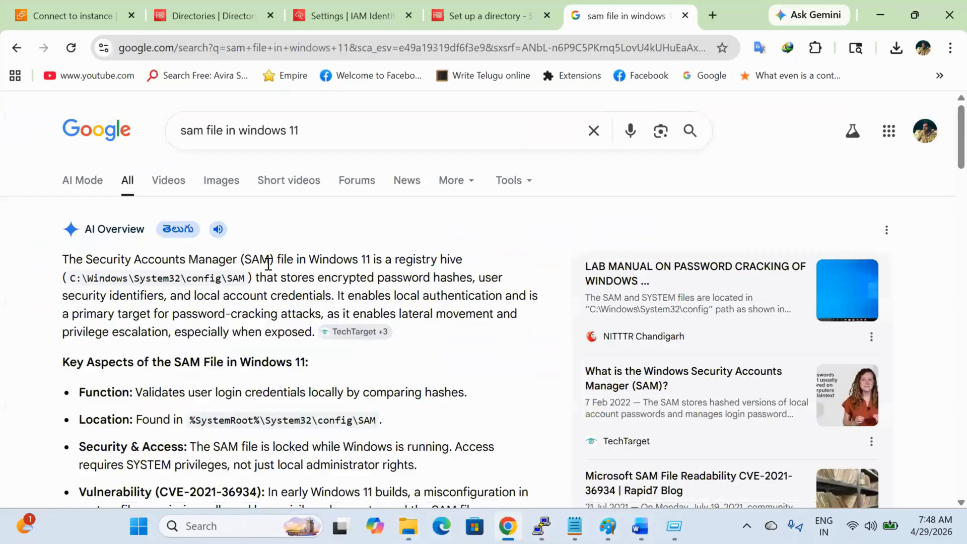
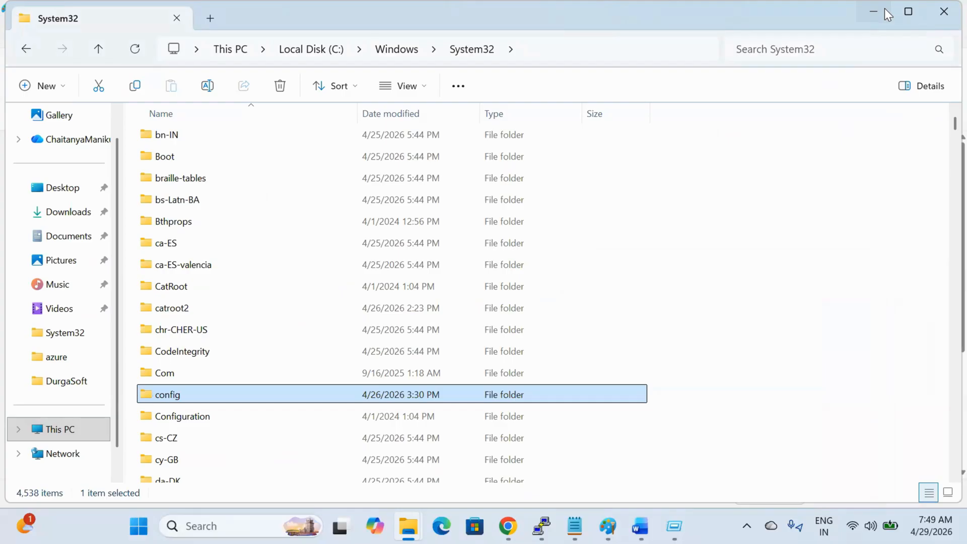
Step: Minimize the System32 File Explorer window to bring the Paint canvas into view
click(885, 9)
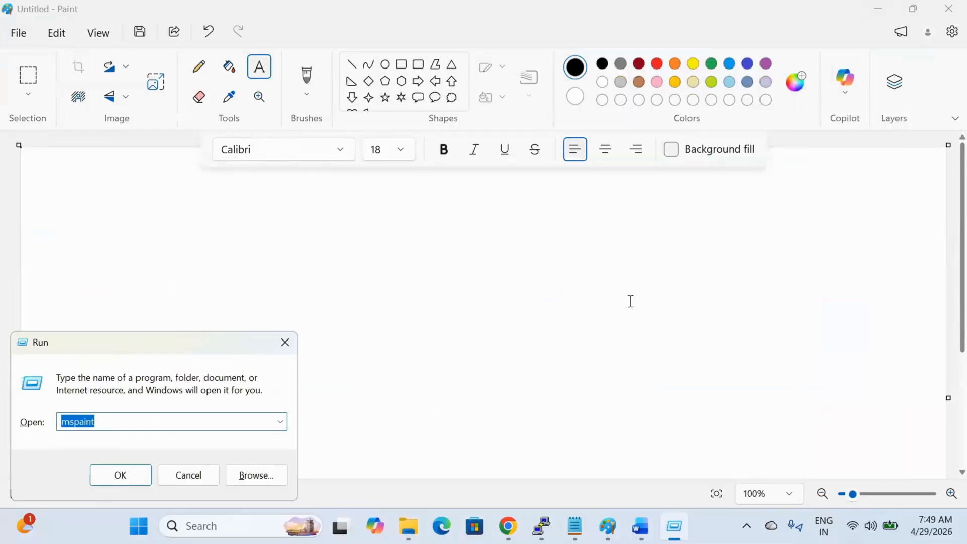
Step: Close the Run dialog and draw a triangle joined by a vertical line to the username box
click(286, 343)
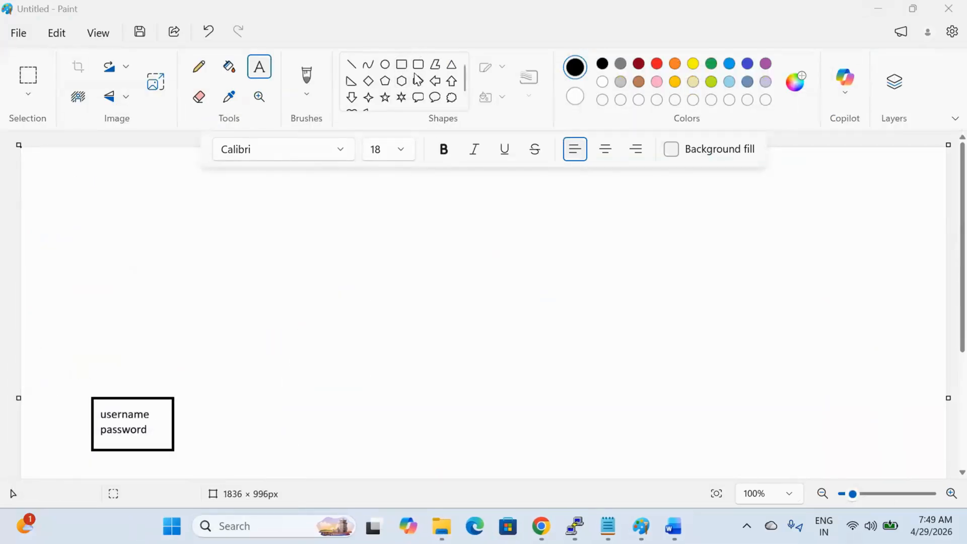
click(452, 64)
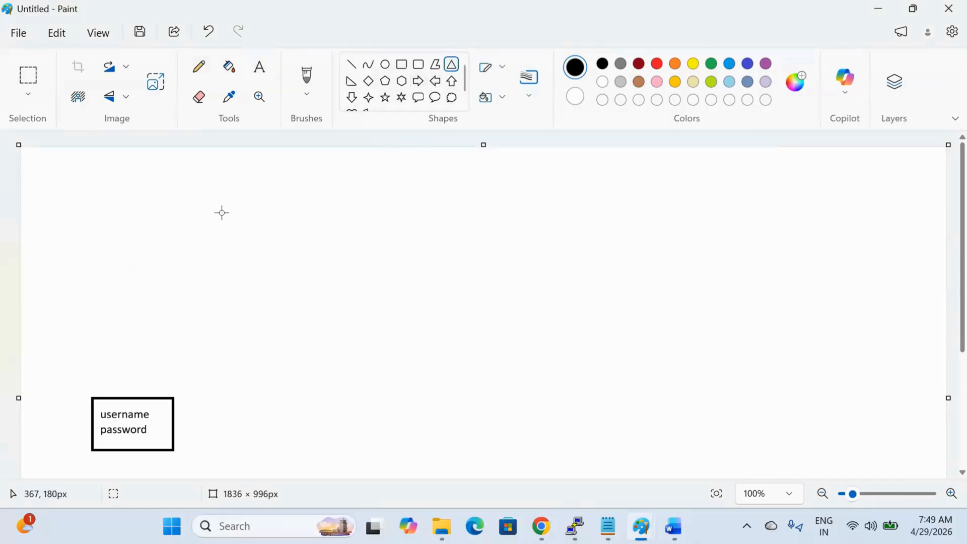
mouse_move(223, 209)
mouse_down()
mouse_move(132, 301)
mouse_move(53, 348)
mouse_up()
drag(136, 320, 135, 342)
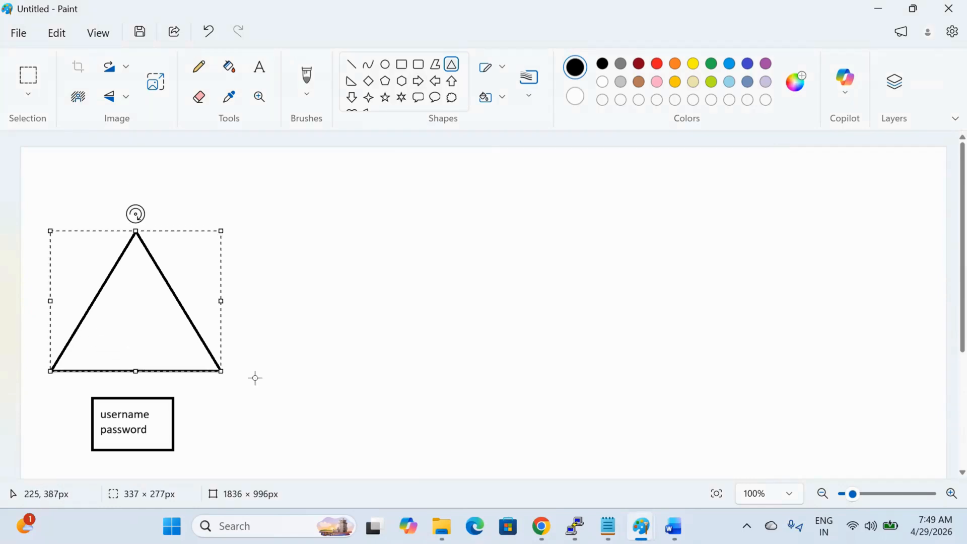
click(268, 396)
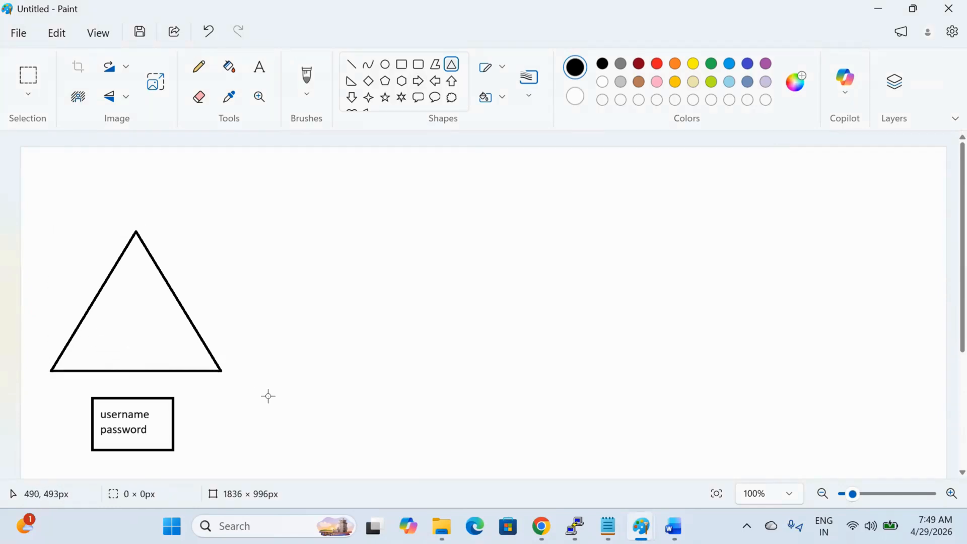
click(353, 64)
drag(130, 397, 129, 370)
click(179, 399)
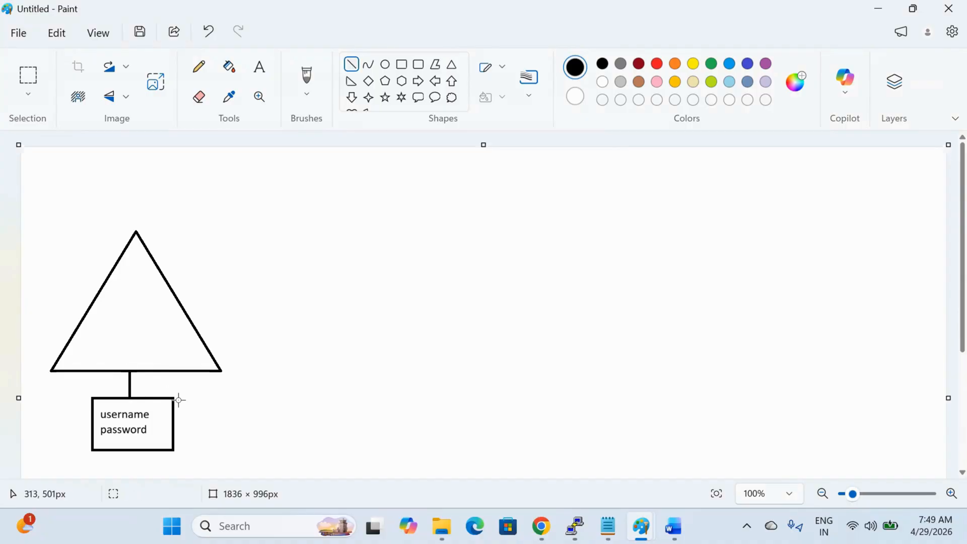
Step: Label the triangle 'user' and 'password' on two lines
click(260, 67)
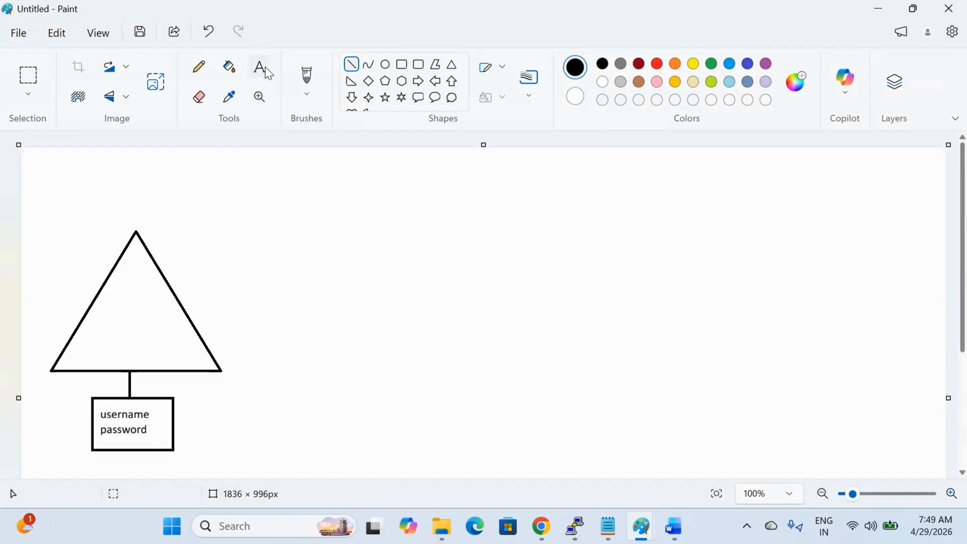
click(104, 304)
text(user)
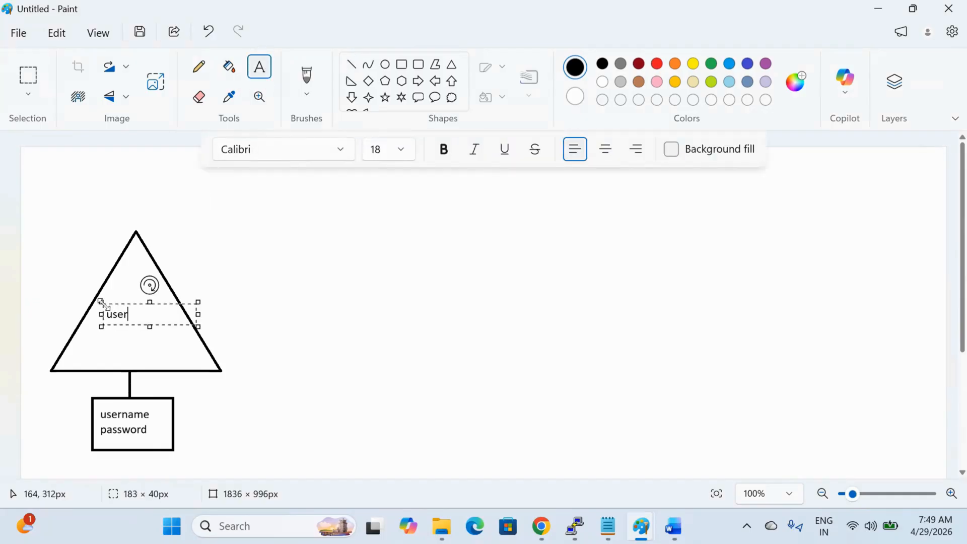
key(BackSpace)
key(BackSpace)
key(BackSpace)
key(BackSpace)
text(user)
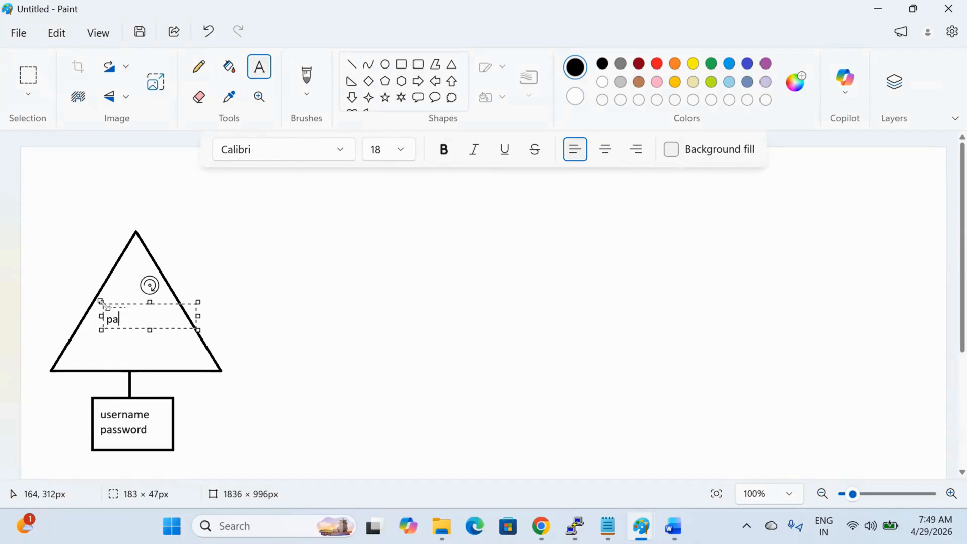
key(Return)
text(password)
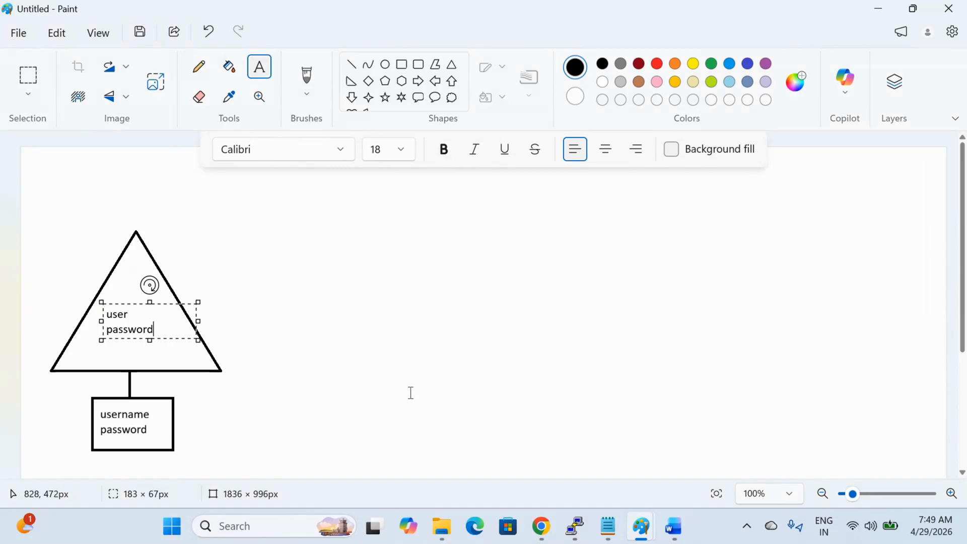
Step: Add a sample username line and a masked '********' password line to Notepad's AWS note, then commit Paint's text
click(608, 526)
click(511, 468)
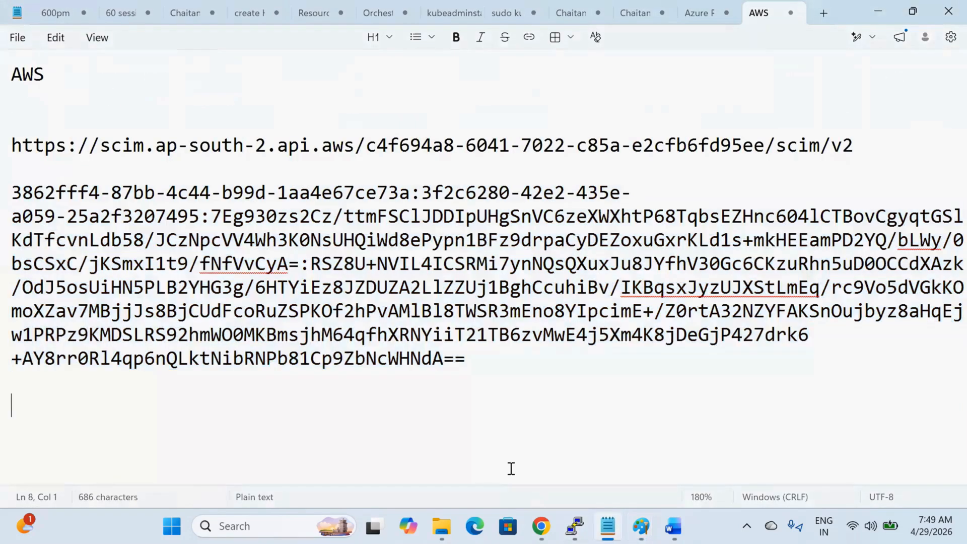
text(abc/)
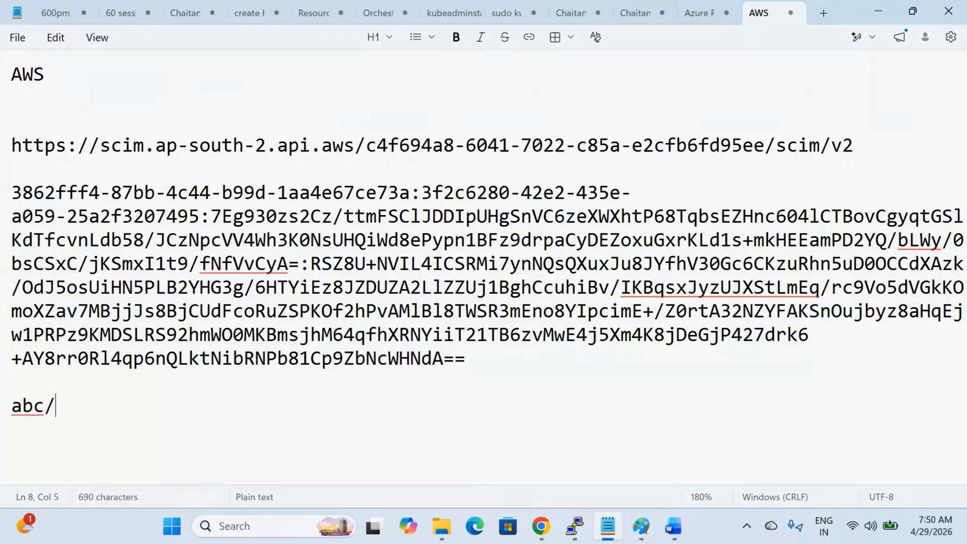
text(chaitnaya)
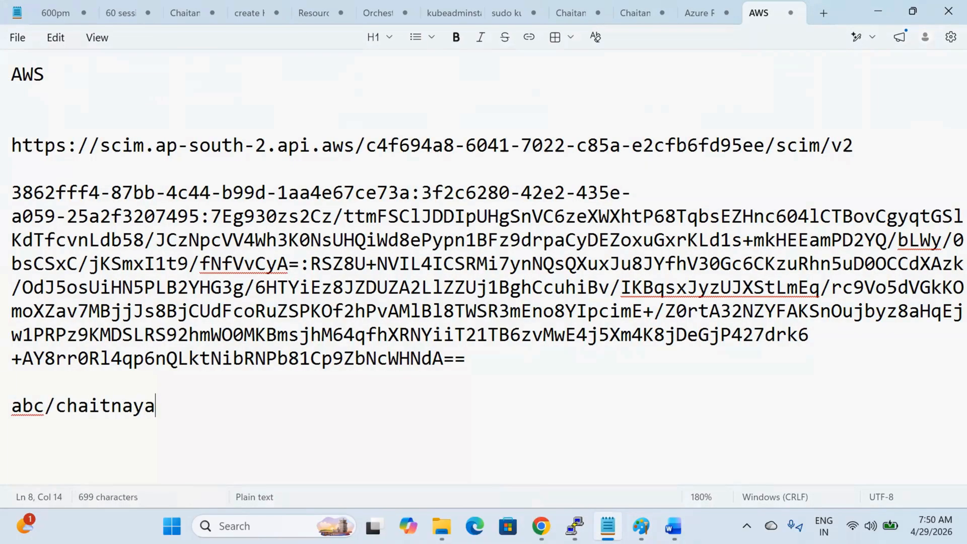
key(Return)
text(********)
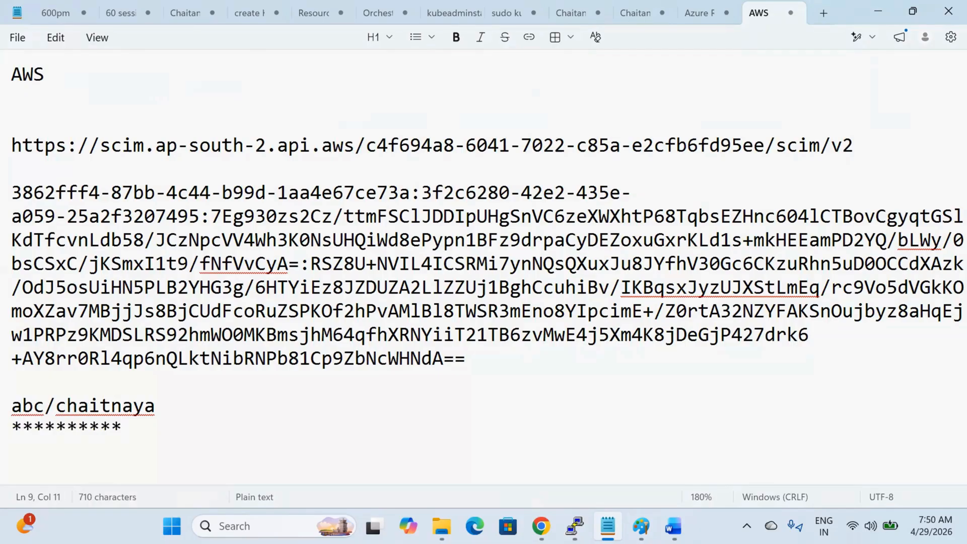
click(641, 526)
click(288, 394)
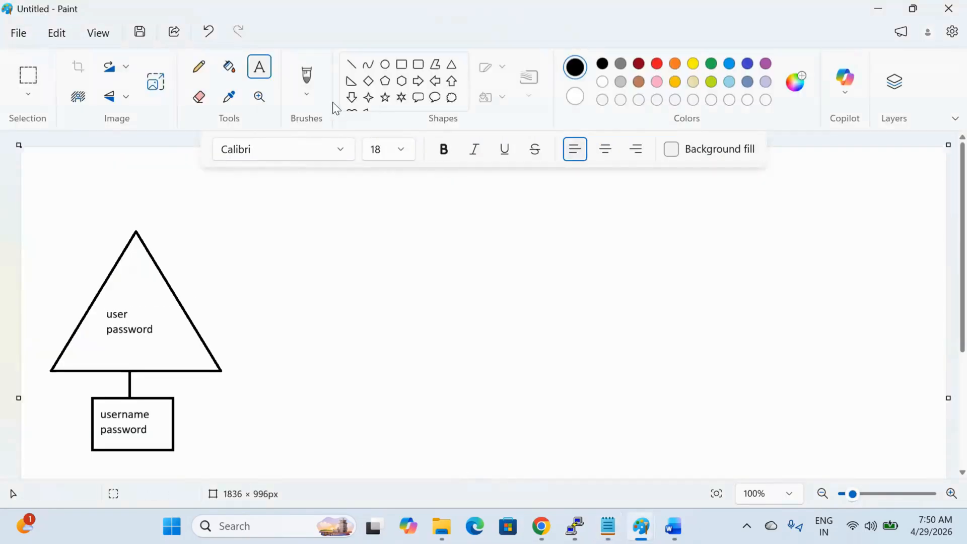
Step: Try a brush arrow, undo it, and add the label 'kerbros' beside the triangle
click(307, 78)
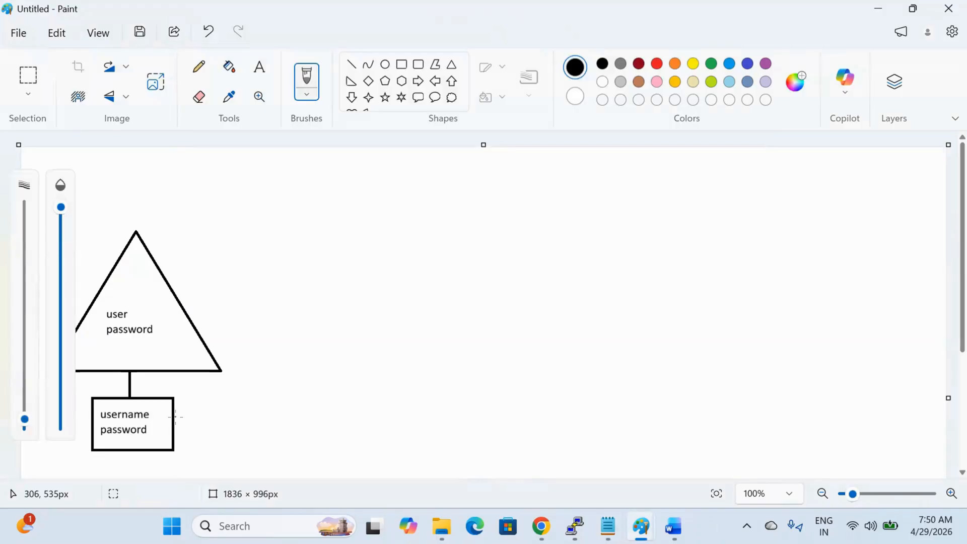
mouse_move(176, 417)
mouse_down()
mouse_move(183, 406)
mouse_move(173, 372)
mouse_move(161, 353)
mouse_move(156, 360)
mouse_move(166, 351)
mouse_up()
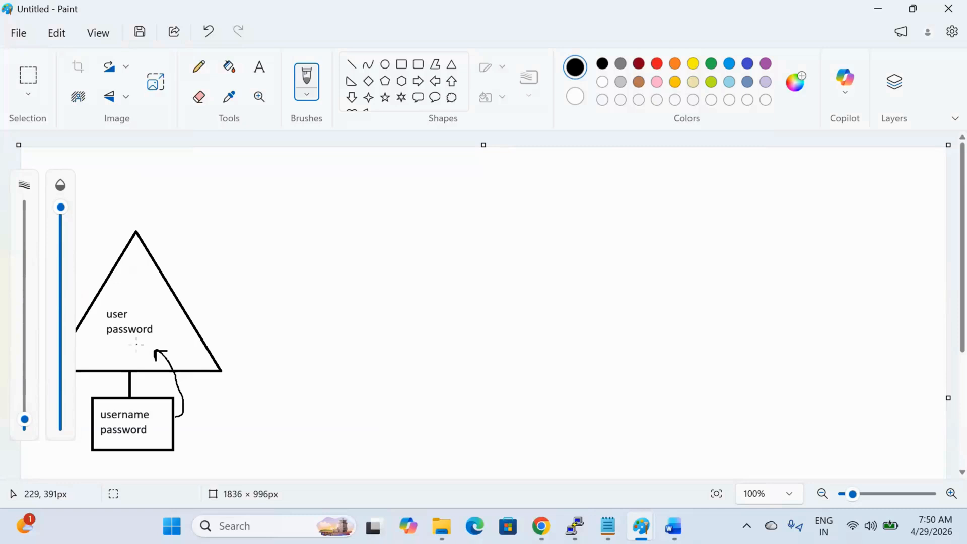
key(ctrl+z)
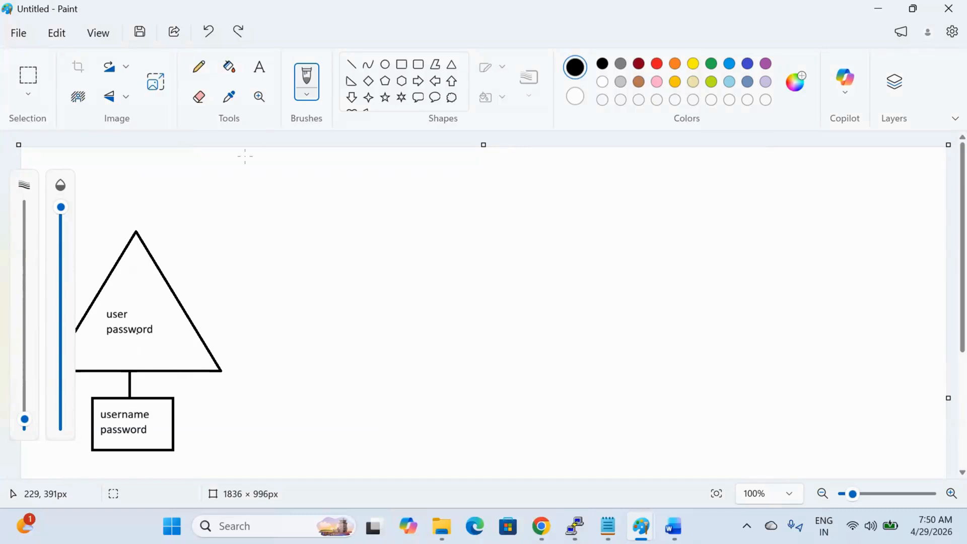
click(260, 68)
click(229, 348)
text(kerbros)
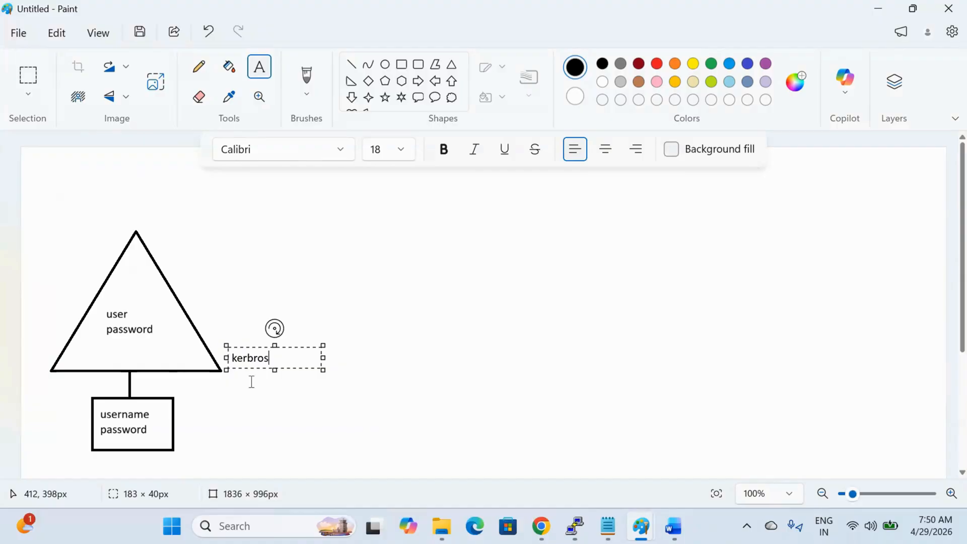
click(266, 440)
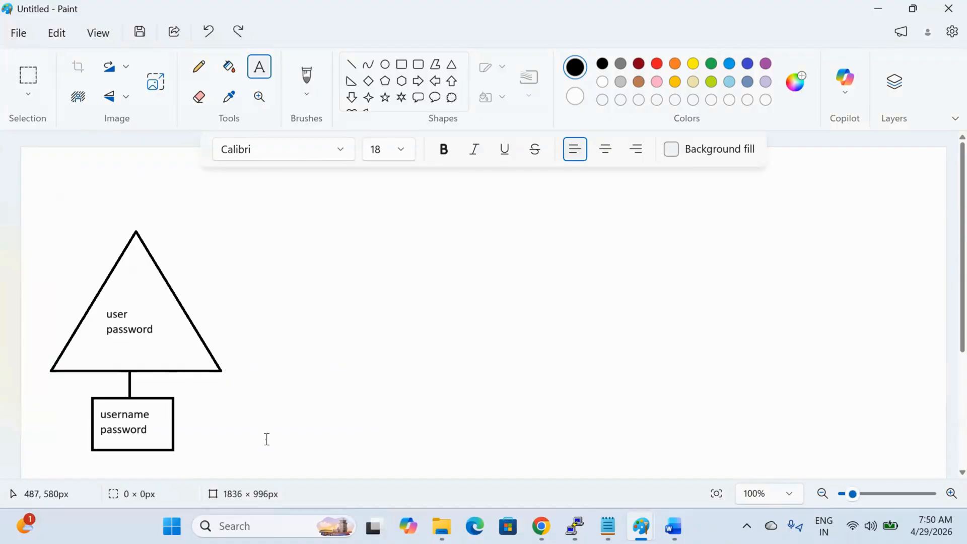
Step: Try hand-drawn arrows between box and triangle, undo them, and start a text box right of the username box
click(307, 77)
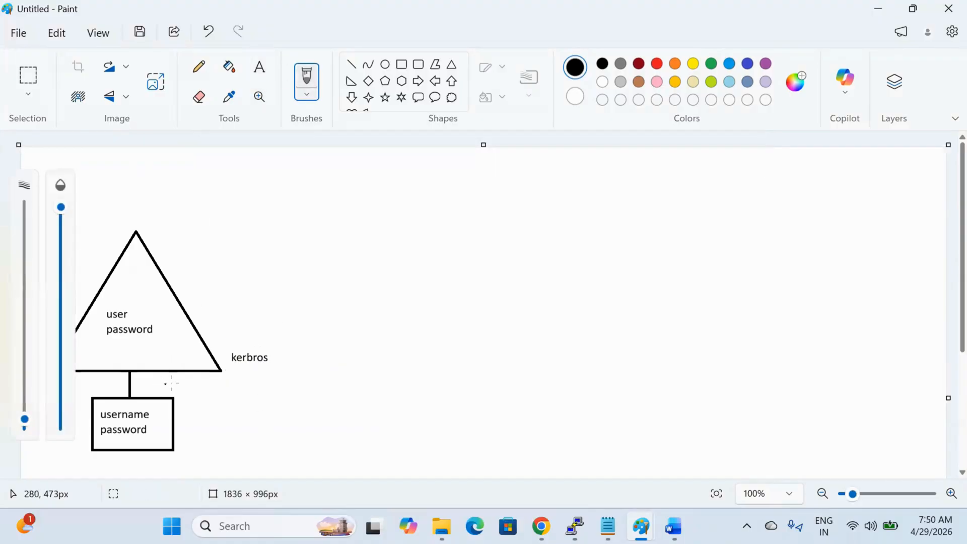
mouse_move(161, 414)
mouse_down()
mouse_move(138, 343)
mouse_move(156, 340)
mouse_up()
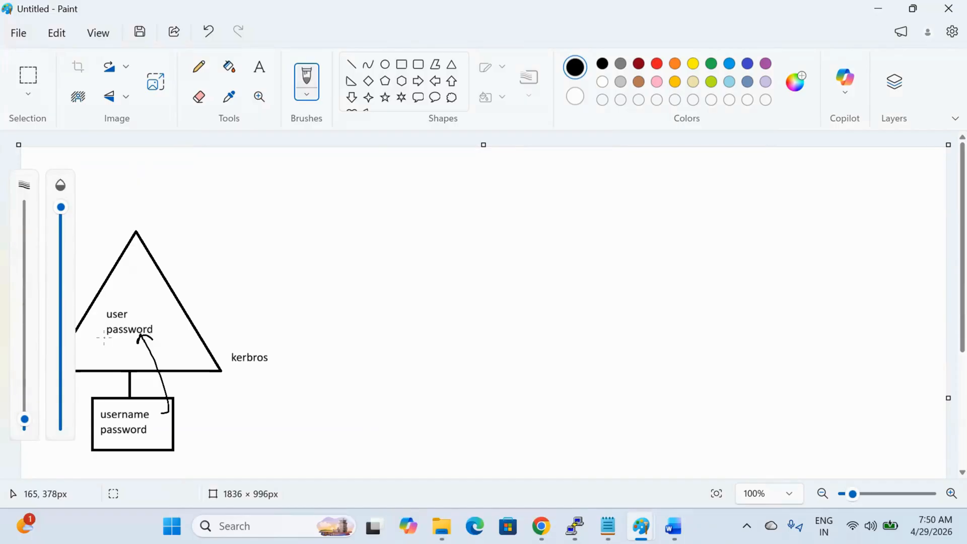
drag(106, 342, 133, 398)
key(ctrl+z)
key(ctrl+z)
key(ctrl+z)
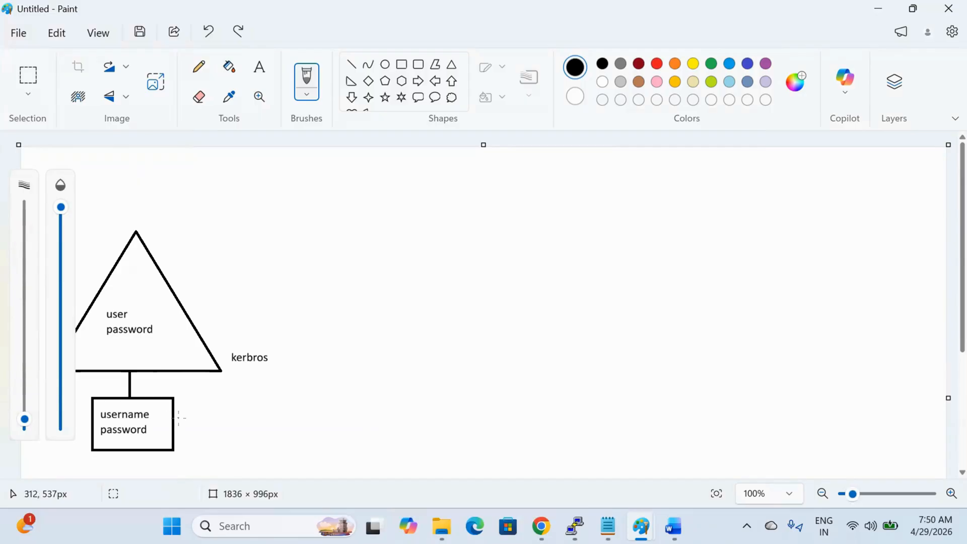
drag(179, 418, 204, 407)
key(ctrl+z)
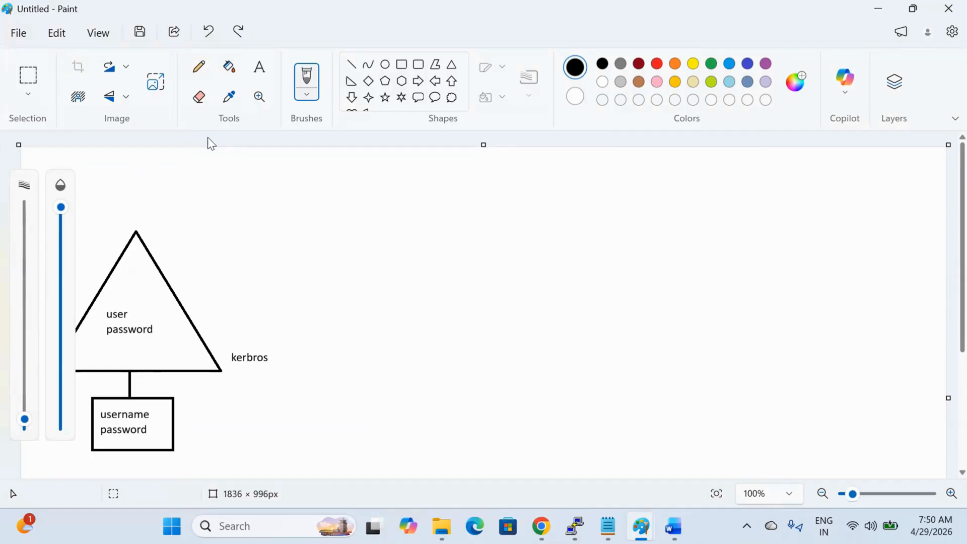
click(259, 66)
click(182, 418)
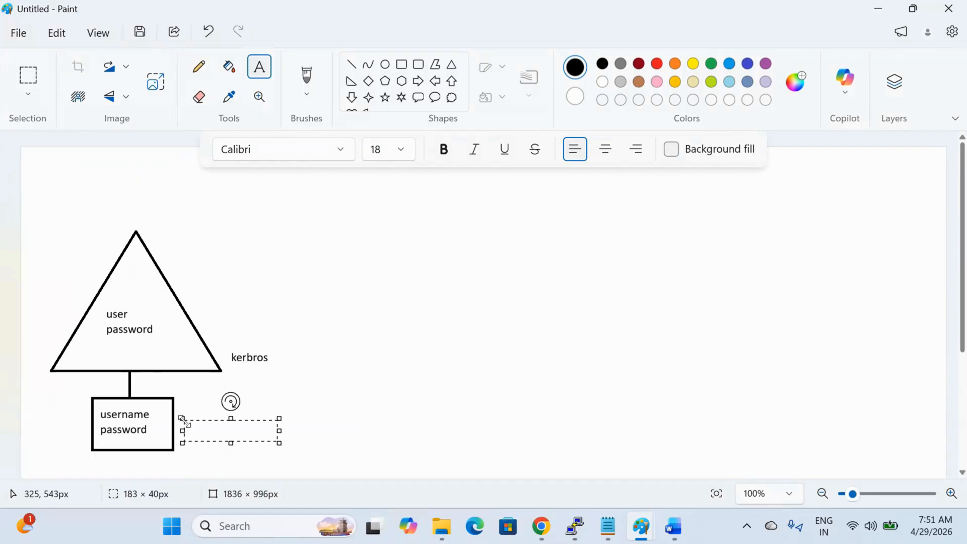
Step: Label the username box 'cached' and draw a large rectangle on the canvas's right side
text(cached)
click(308, 376)
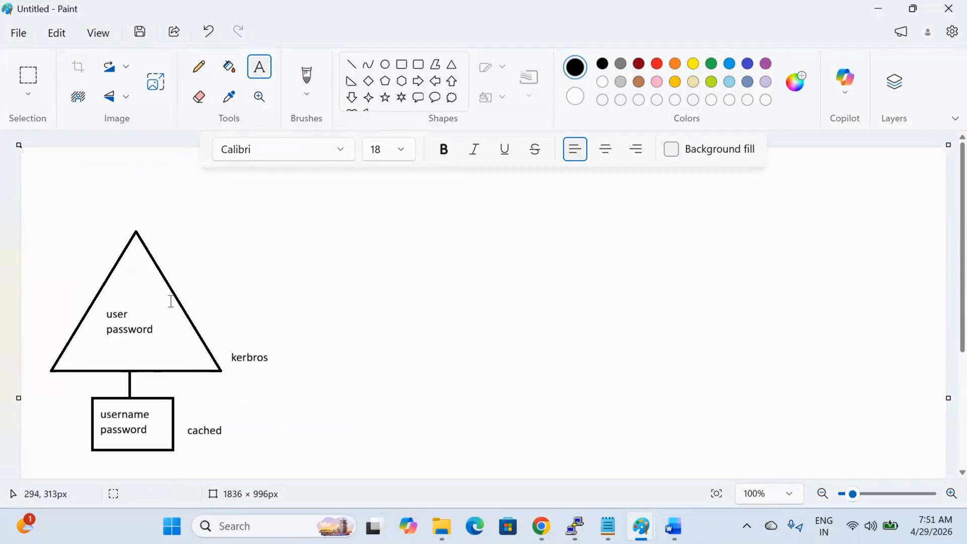
click(402, 64)
drag(634, 160, 934, 361)
Step: Position the right-hand rectangle and add an 'AWS' label near its top
drag(838, 291, 842, 296)
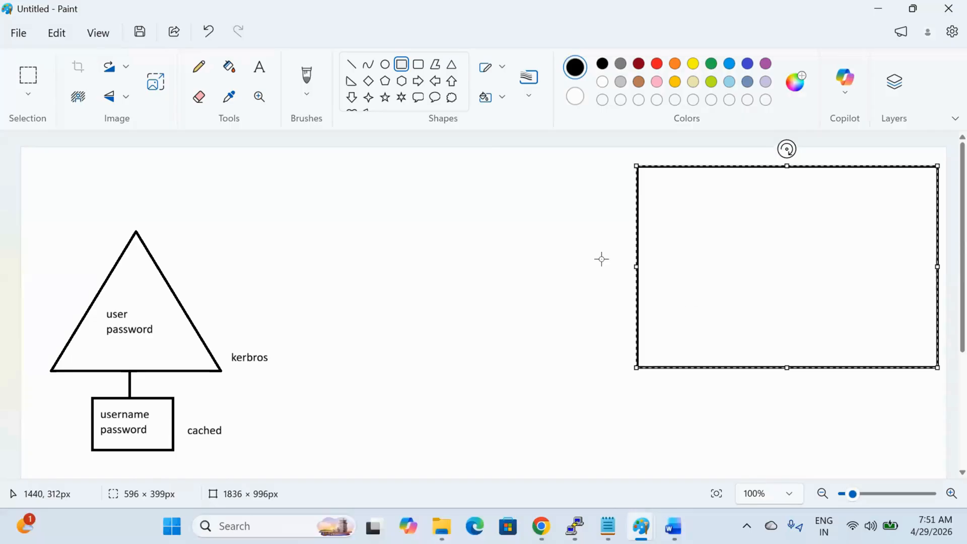
click(580, 246)
click(260, 74)
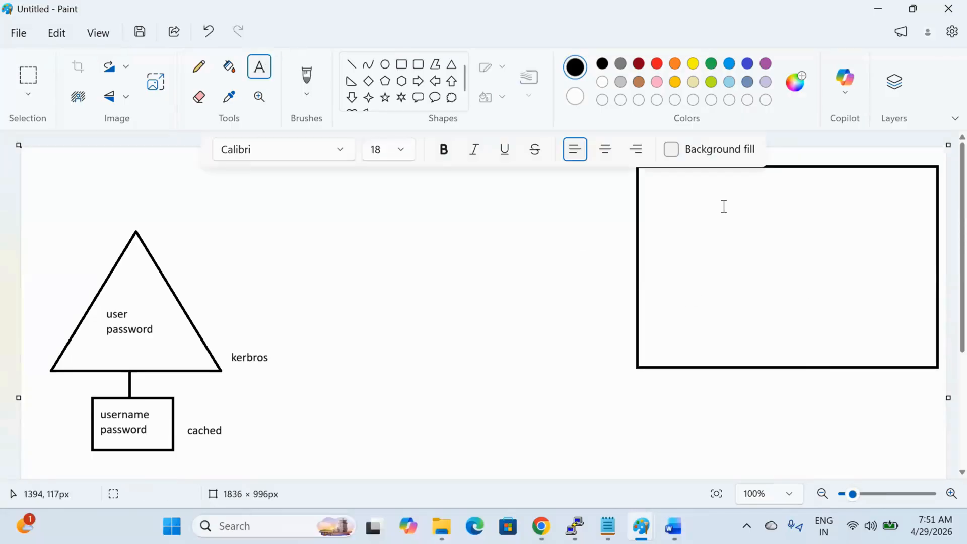
click(783, 177)
text(AWS)
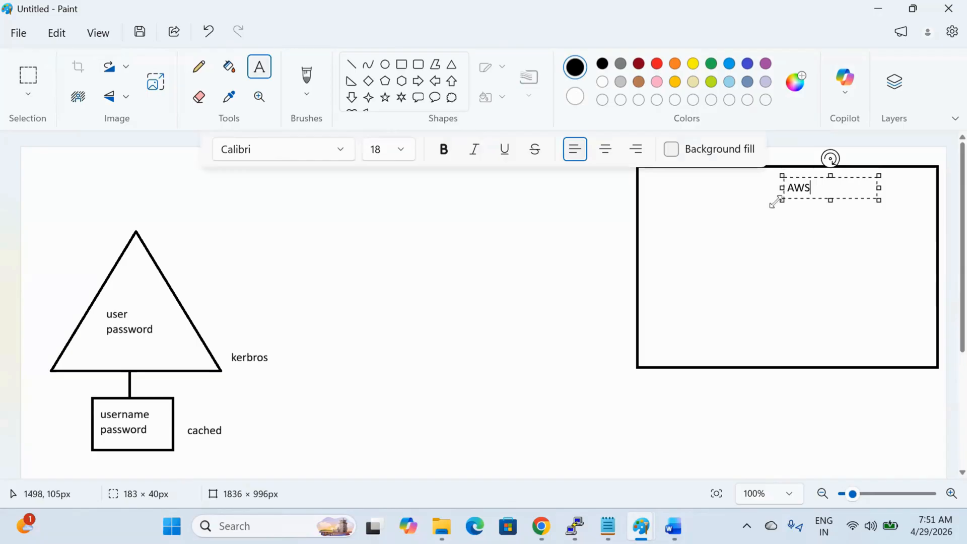
drag(776, 201, 772, 203)
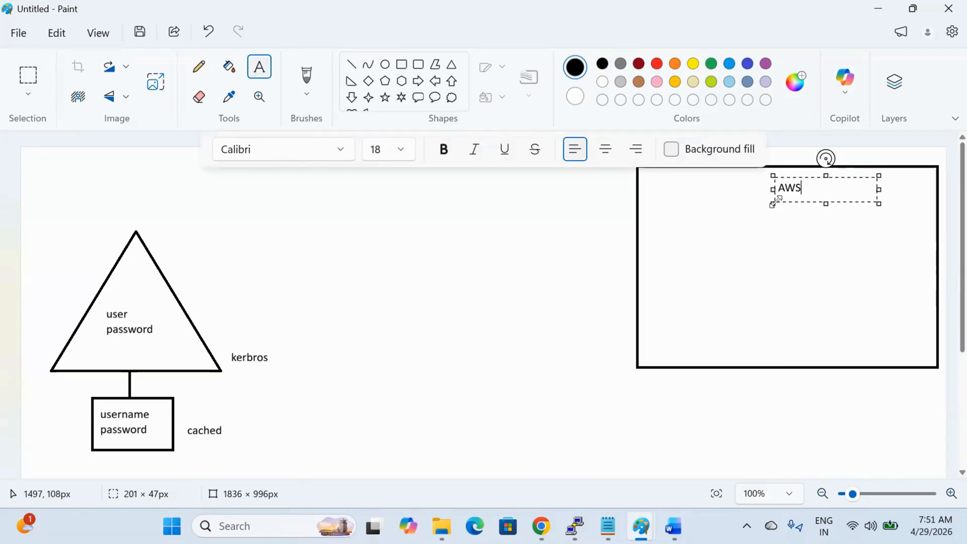
click(759, 226)
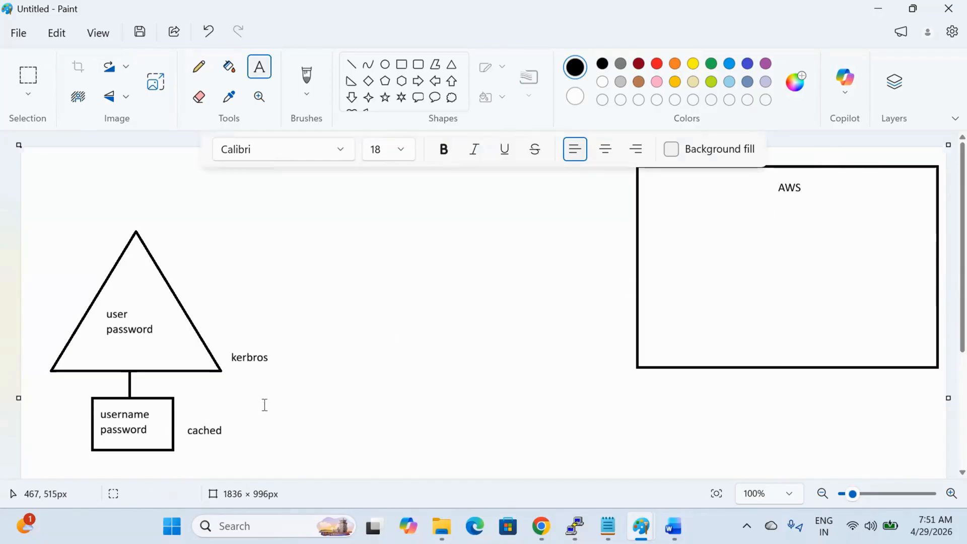
click(407, 67)
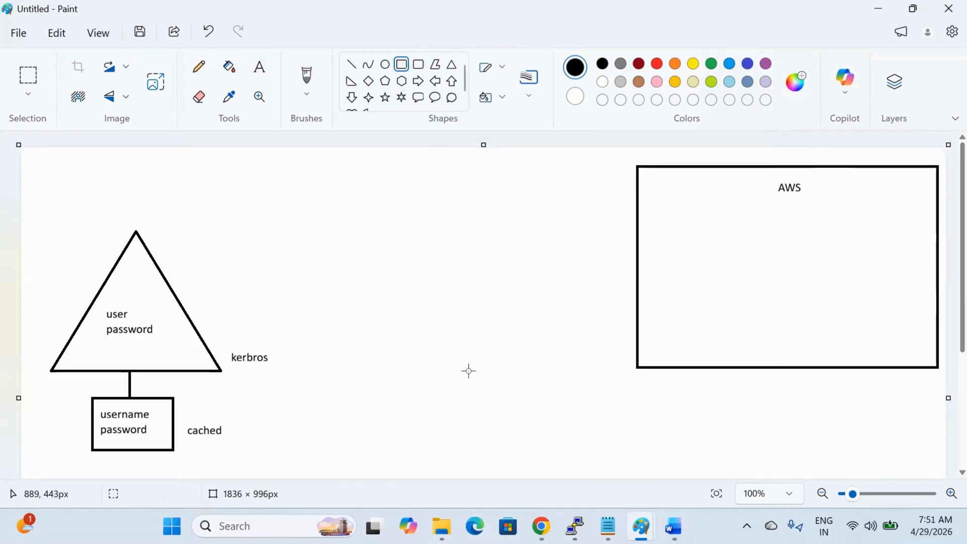
Step: Draw two test rectangles, then undo them along with the AWS label
drag(406, 353, 579, 447)
click(684, 451)
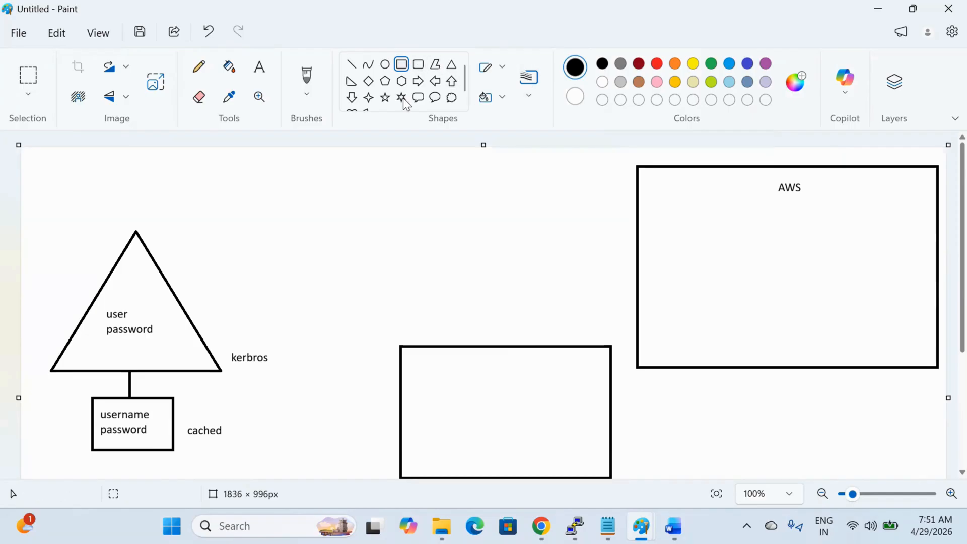
drag(389, 172, 593, 297)
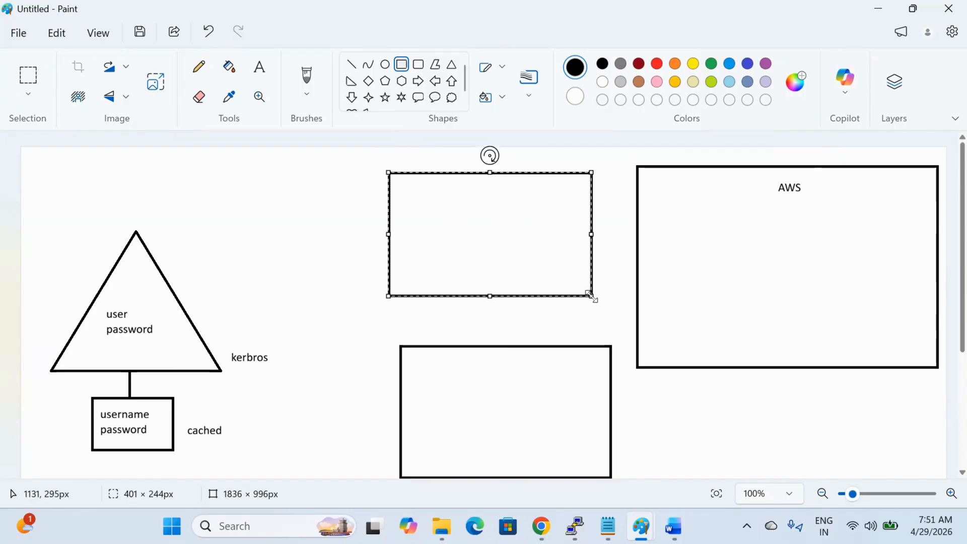
key(ctrl+z)
key(ctrl+z)
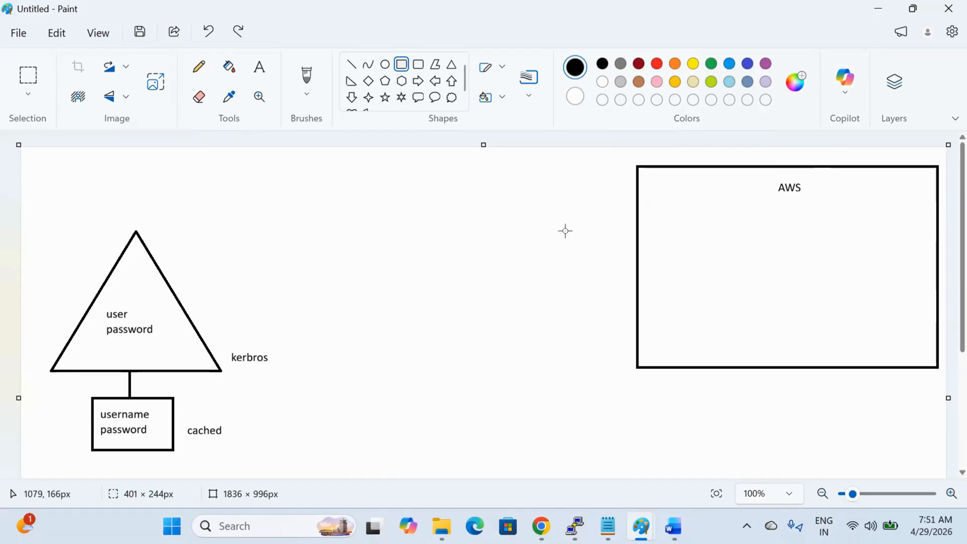
key(ctrl+z)
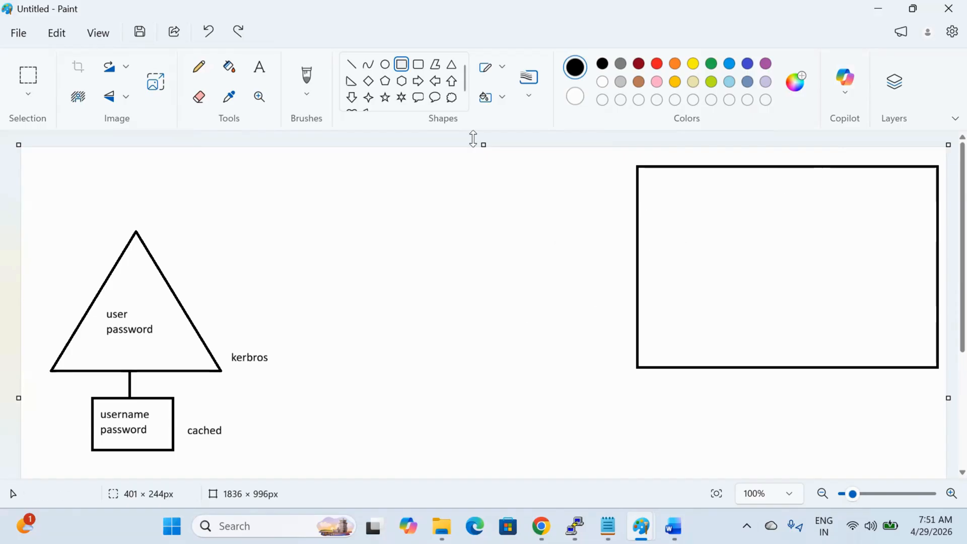
Step: Draw a large rectangle enclosing the right-hand box
click(405, 64)
drag(422, 154, 940, 471)
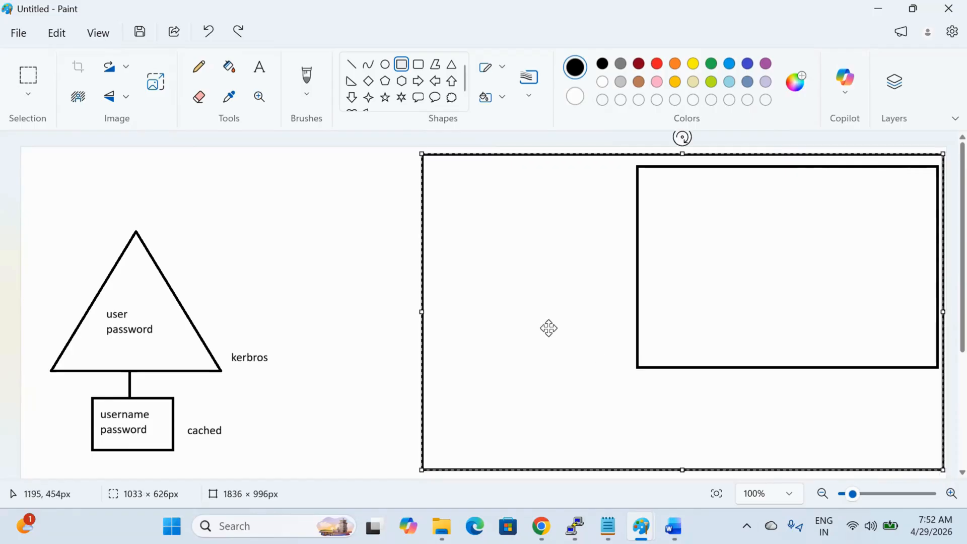
click(366, 352)
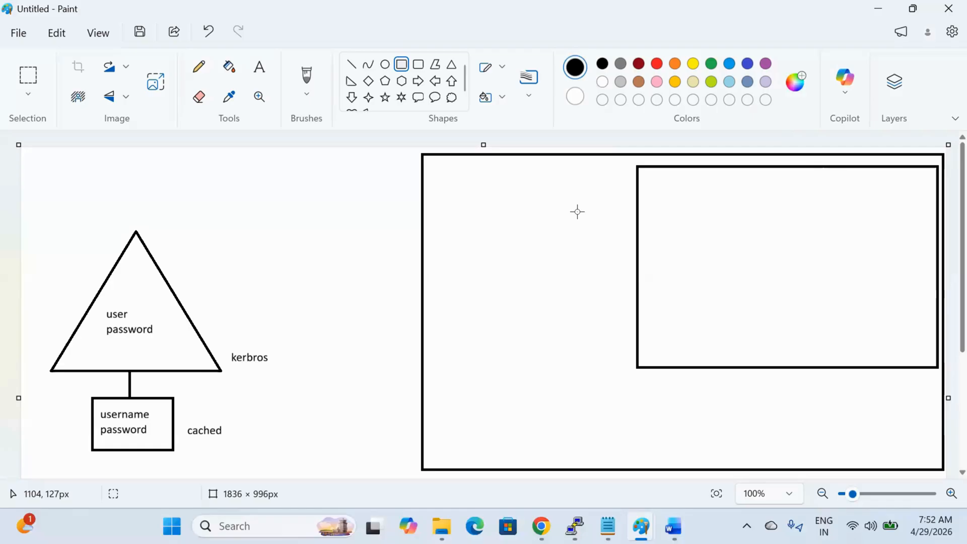
click(26, 75)
Step: Move the triangle diagram about 50 px down and draw a thought cloud above it
drag(31, 228, 298, 509)
drag(192, 408, 194, 435)
click(366, 438)
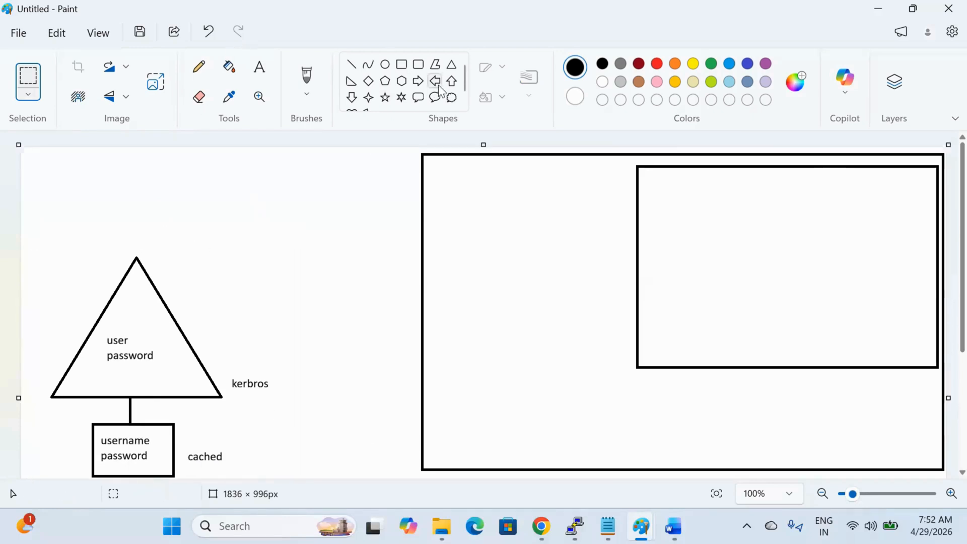
click(455, 99)
drag(348, 166, 197, 287)
drag(259, 222, 278, 208)
click(116, 202)
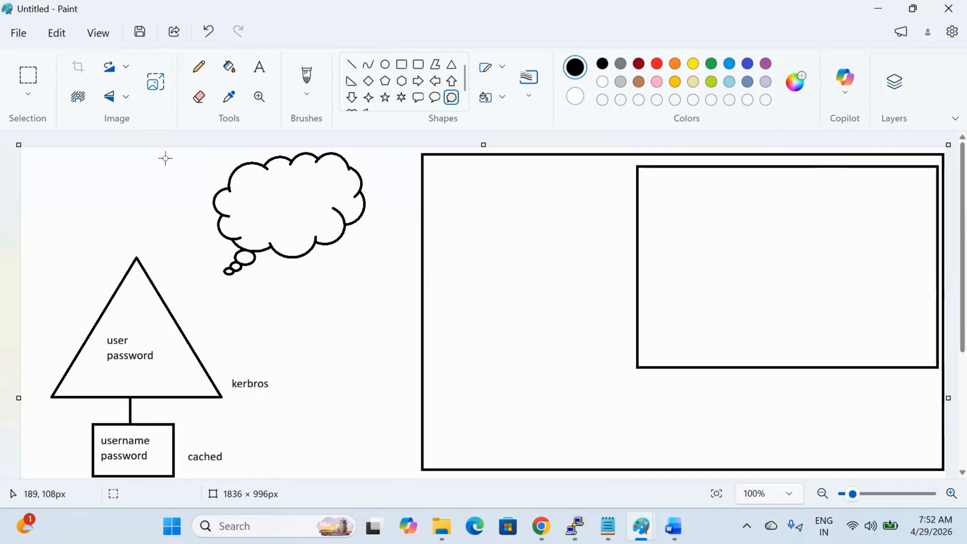
Step: Connect the triangle's apex to the cloud with a line
click(351, 64)
mouse_move(136, 258)
mouse_down()
mouse_move(136, 214)
mouse_move(223, 215)
mouse_up()
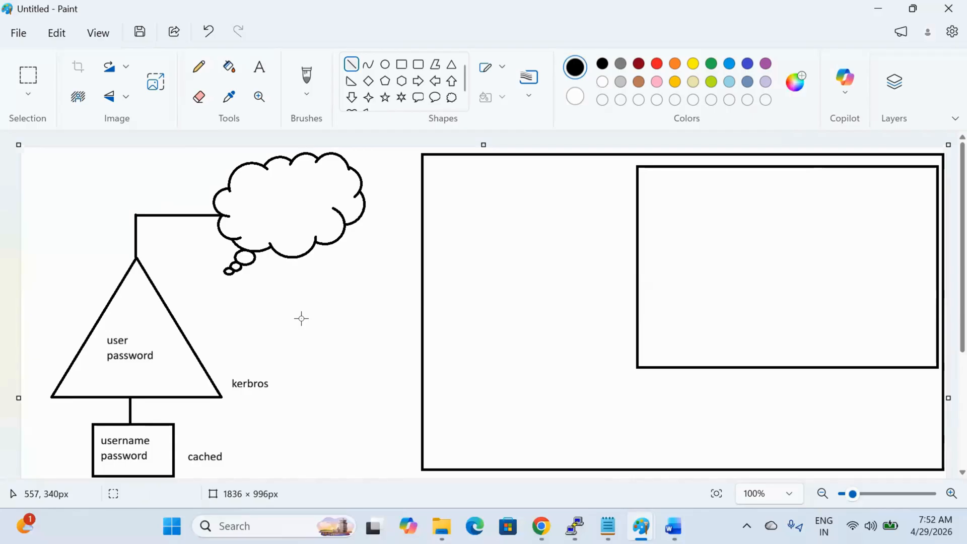
click(260, 67)
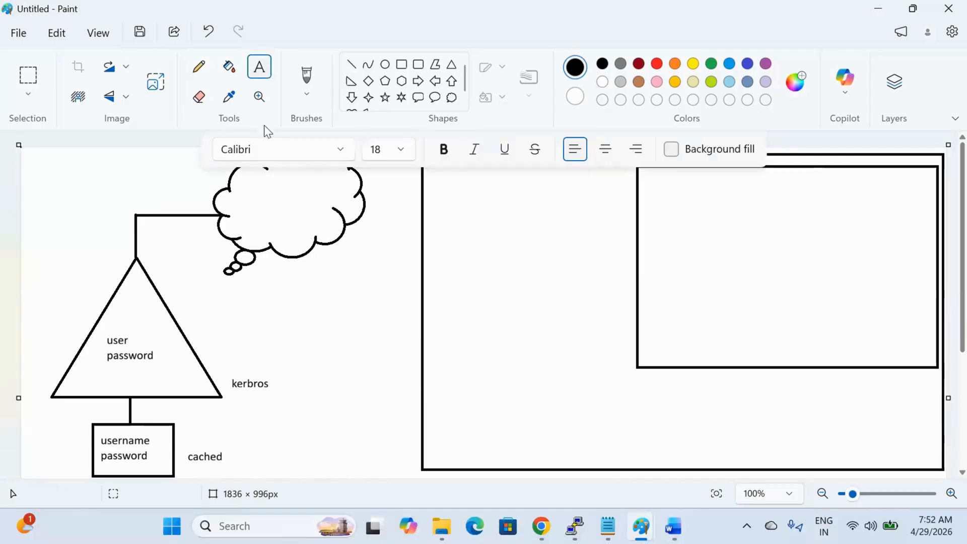
Step: Write 'azure Entra ID' inside the thought cloud
click(250, 195)
text(azure)
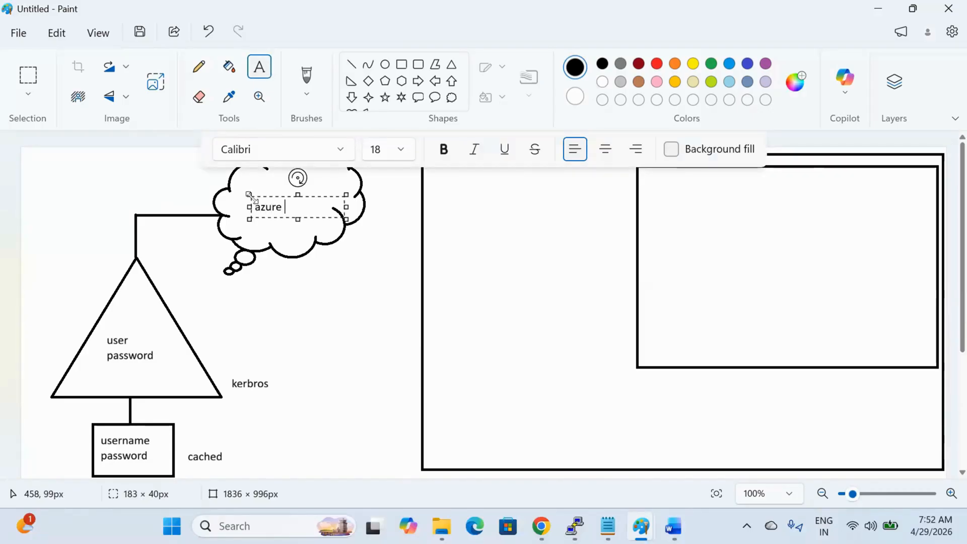
text( Entra ID)
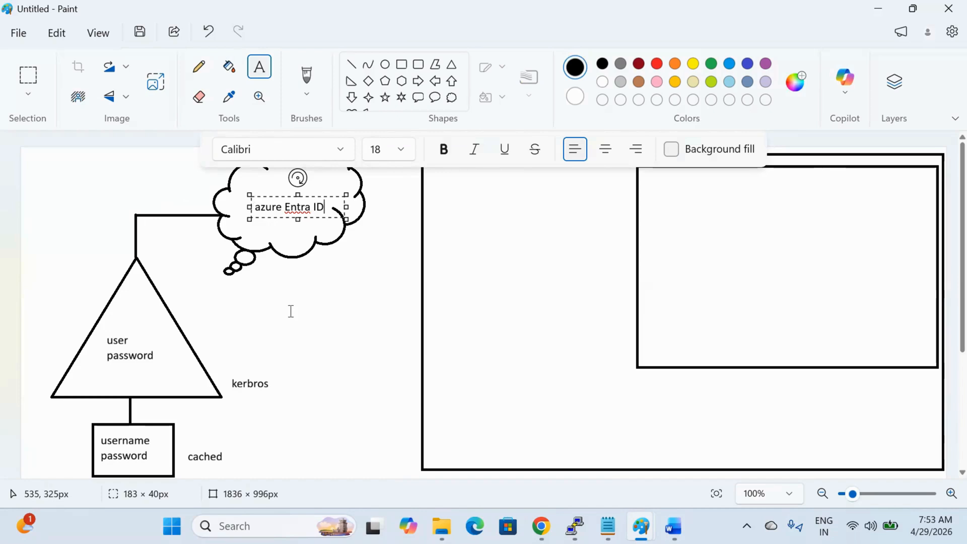
click(292, 231)
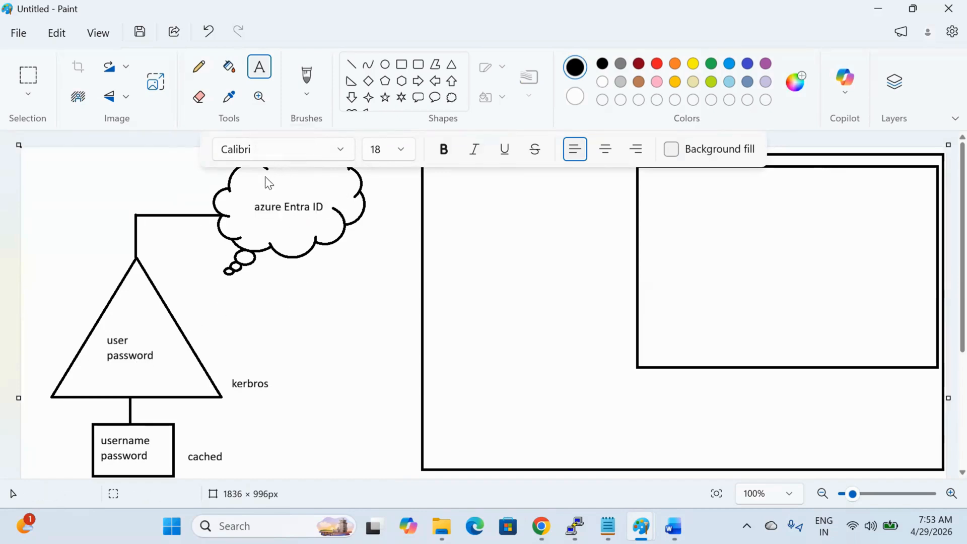
click(263, 183)
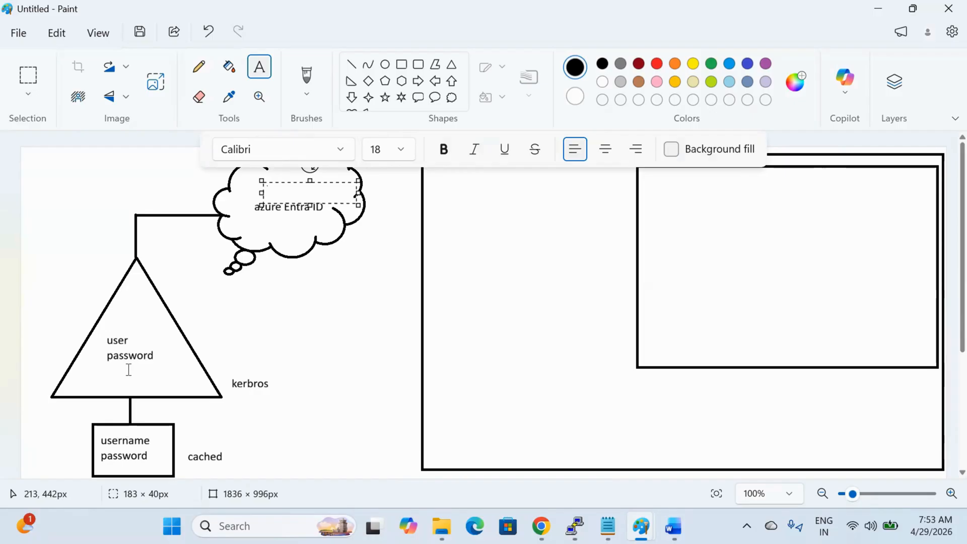
click(236, 441)
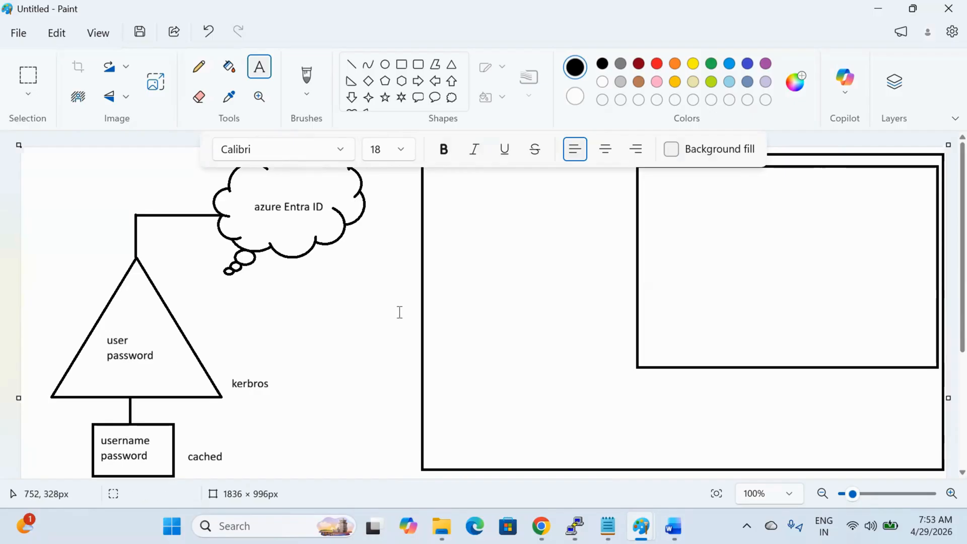
click(351, 64)
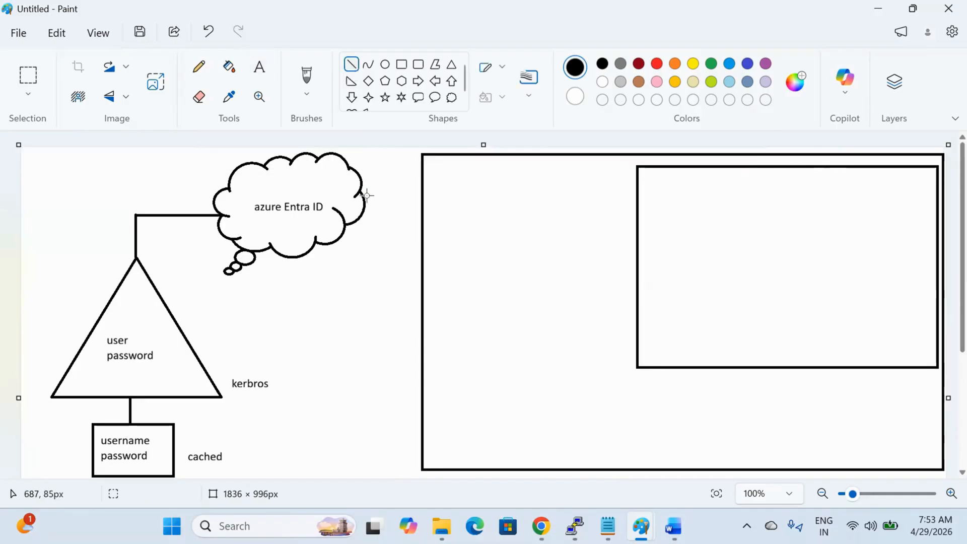
Step: Join the cloud to the large rectangle with a line and label the rectangle 'AWS' at its top-left
drag(363, 207, 420, 206)
click(533, 259)
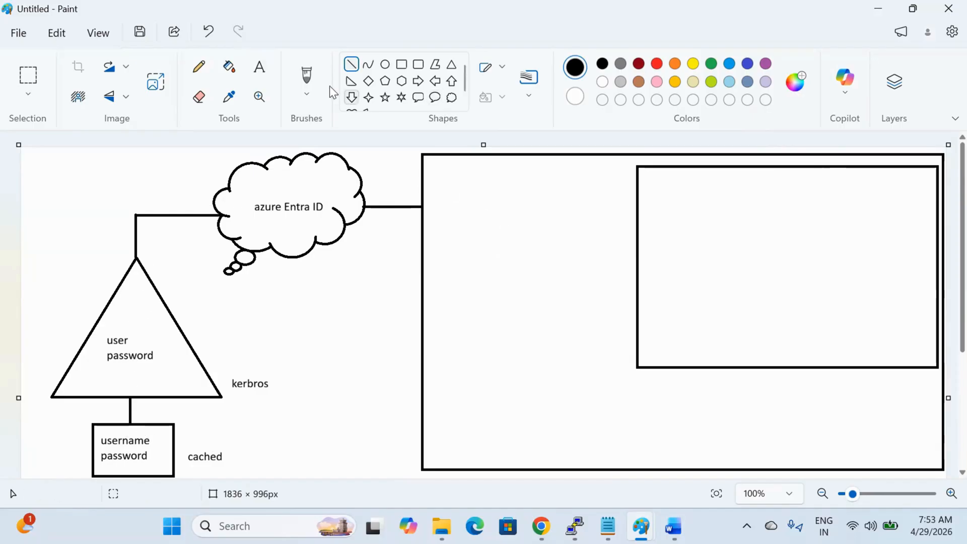
click(259, 66)
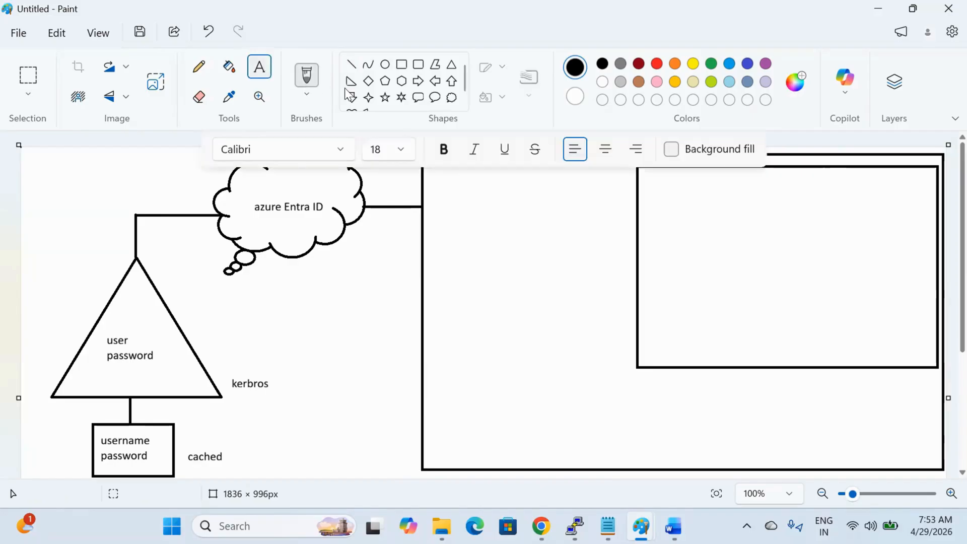
click(424, 196)
text(AWS)
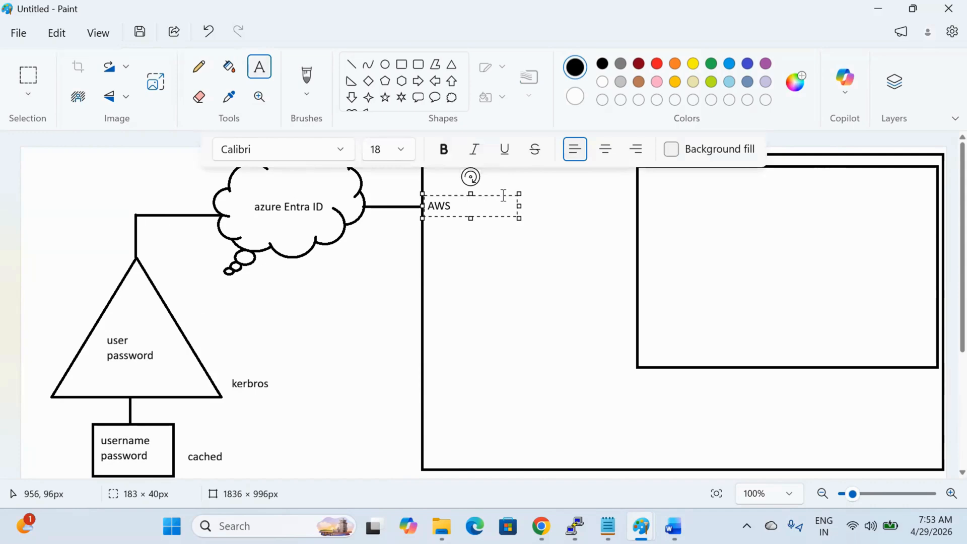
drag(503, 197, 511, 174)
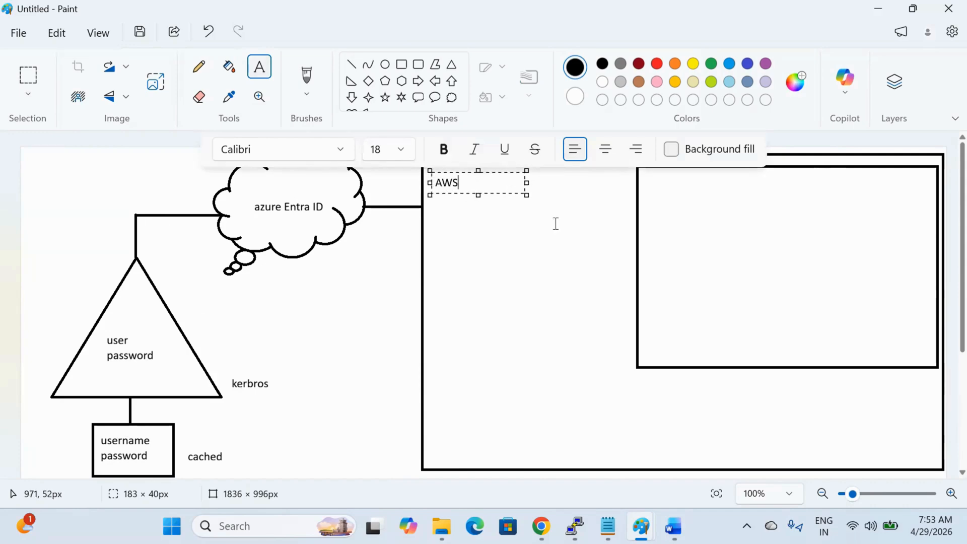
click(28, 76)
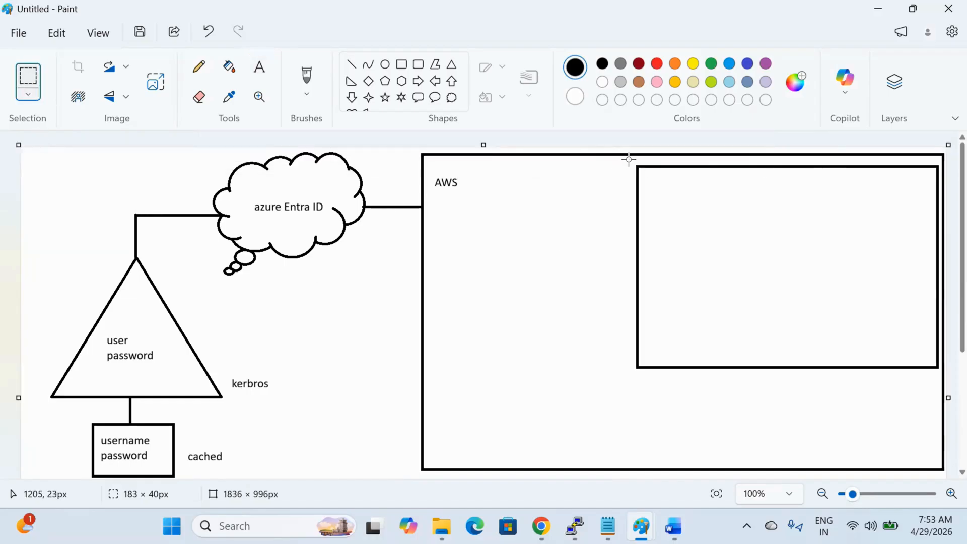
Step: Shift the inner rectangle slightly left and down within the large box
drag(628, 159, 943, 375)
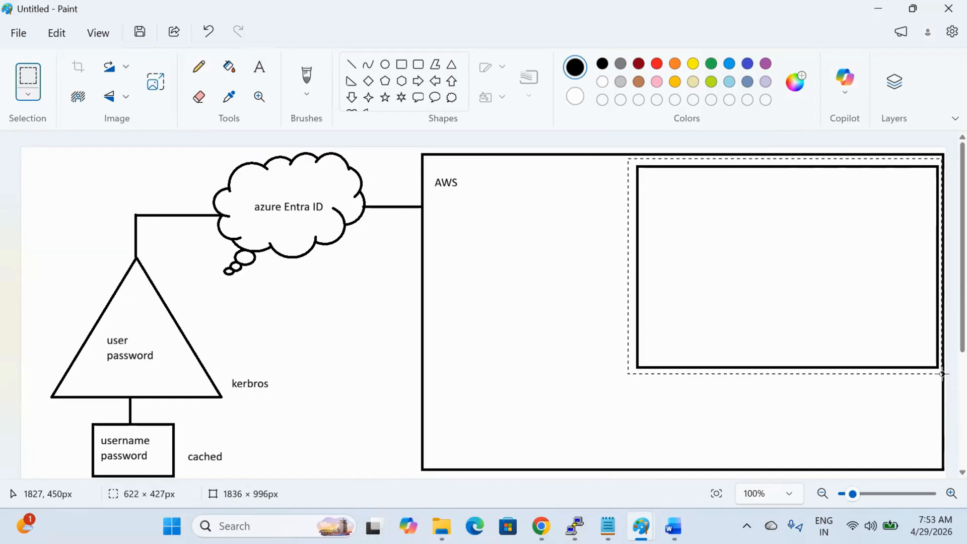
drag(909, 334, 879, 341)
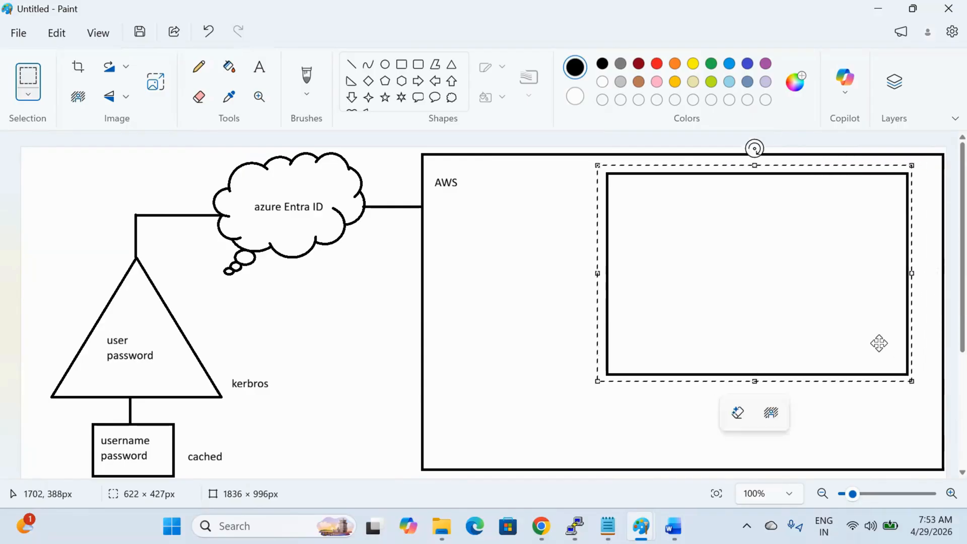
click(564, 270)
click(260, 67)
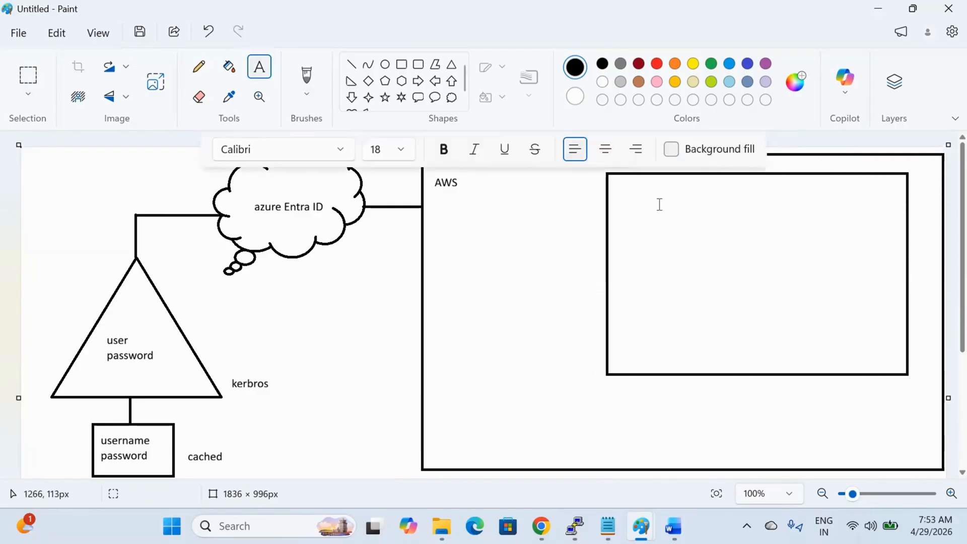
Step: Write 'Identity Center' inside the inner rectangle, then minimise Paint to reveal the Notepad AWS notes
click(658, 183)
text(Iden)
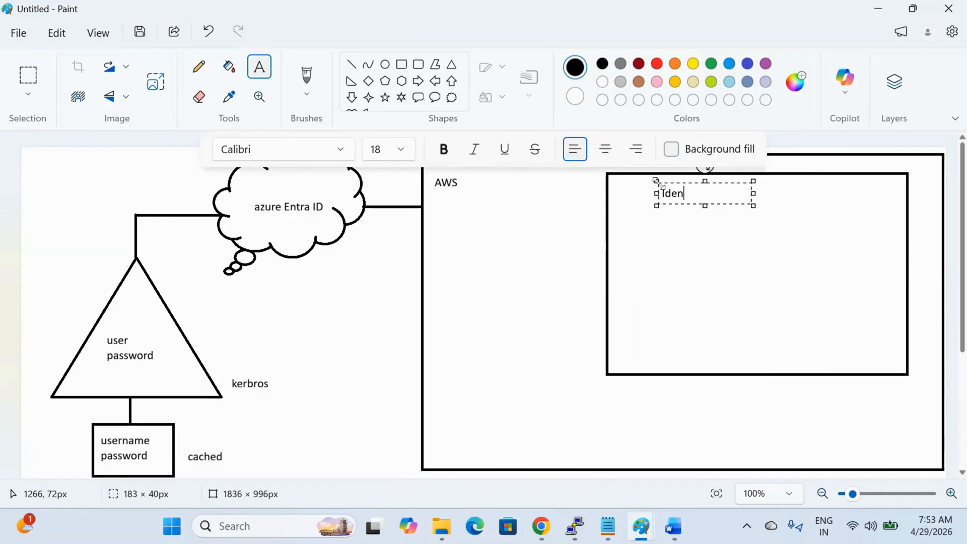
text(tity Center)
click(758, 254)
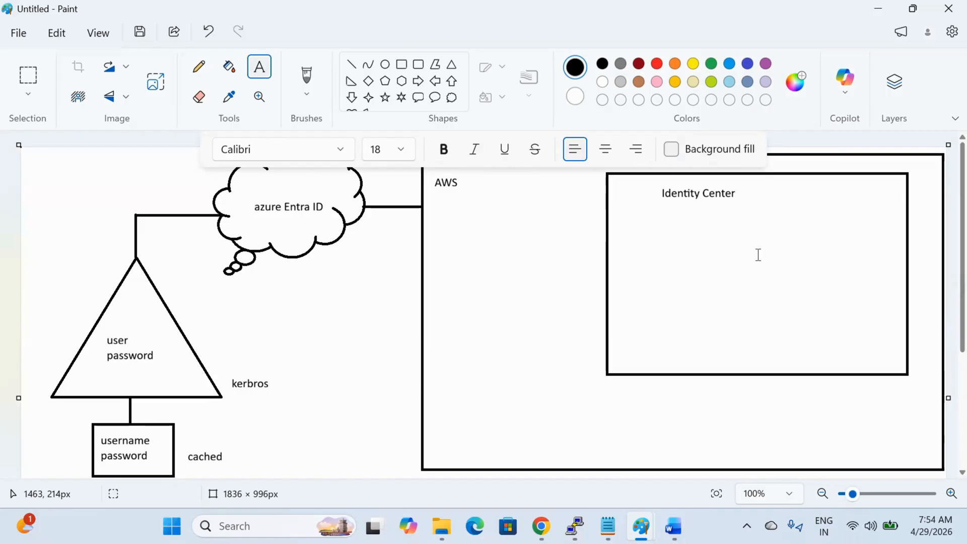
click(877, 5)
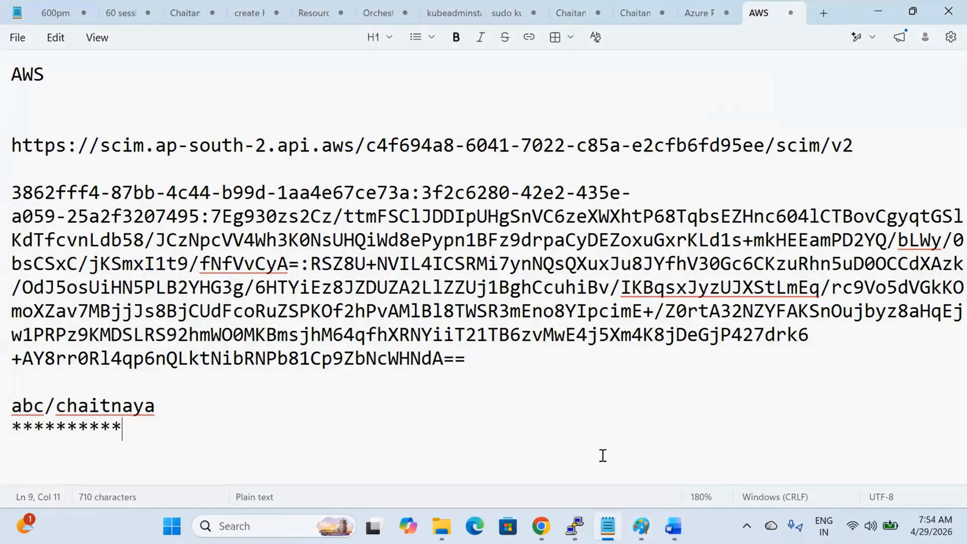
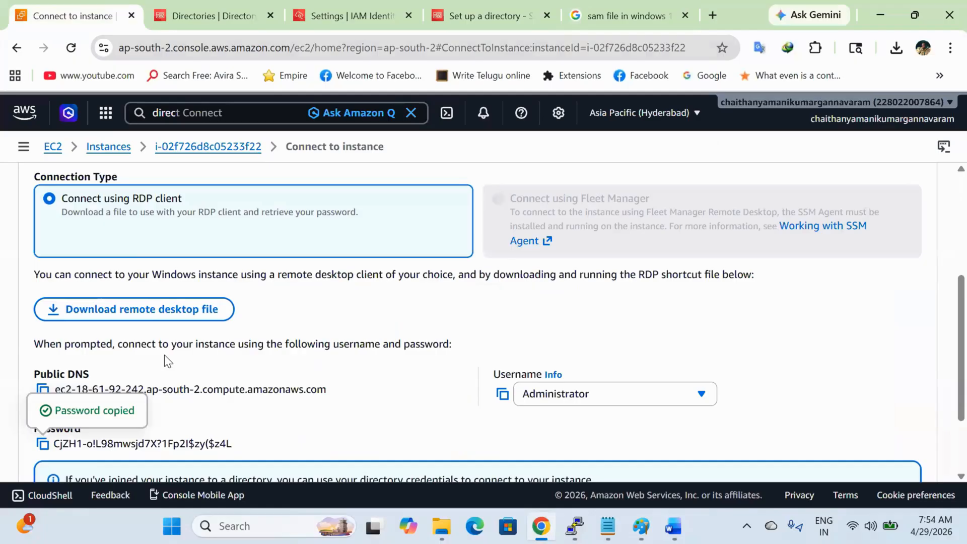
Step: Copy MicroSoftAD's public IPv4 address from the EC2 instances list and search Windows for mstsc
click(211, 146)
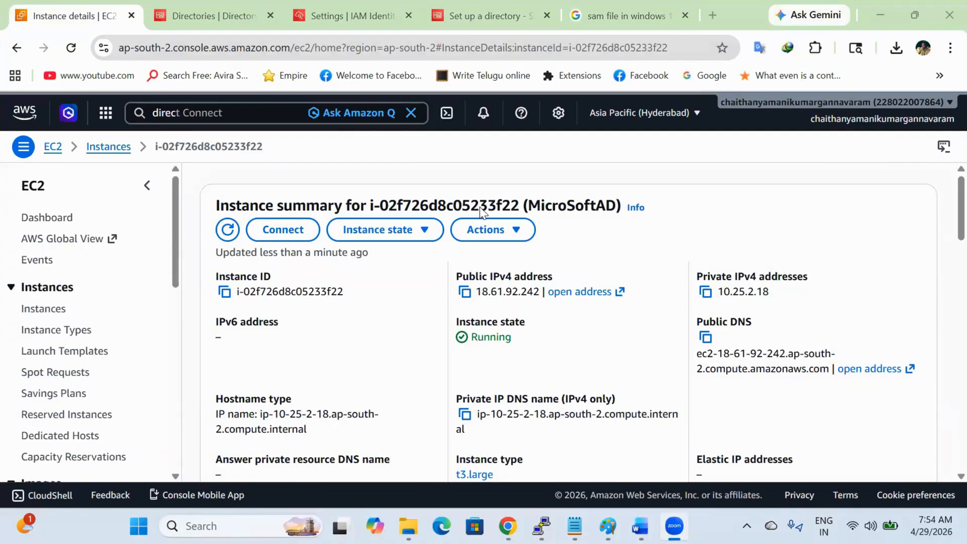
click(43, 309)
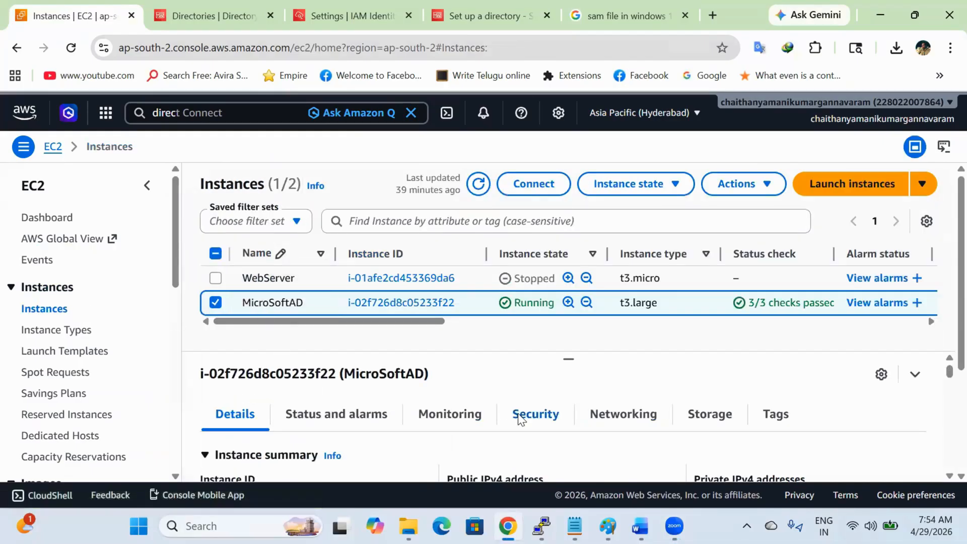
scroll(494, 478, down, 1)
click(456, 445)
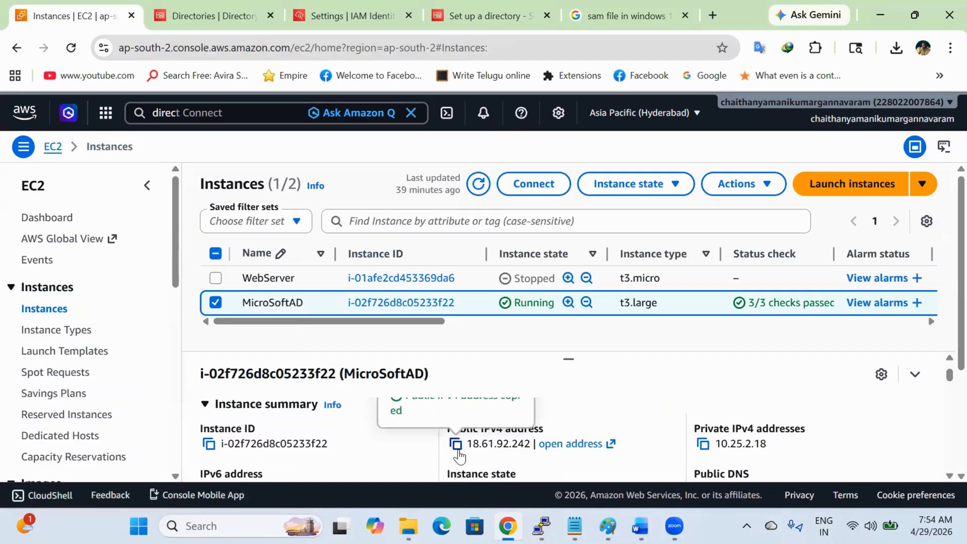
key(super)
text(mstsc)
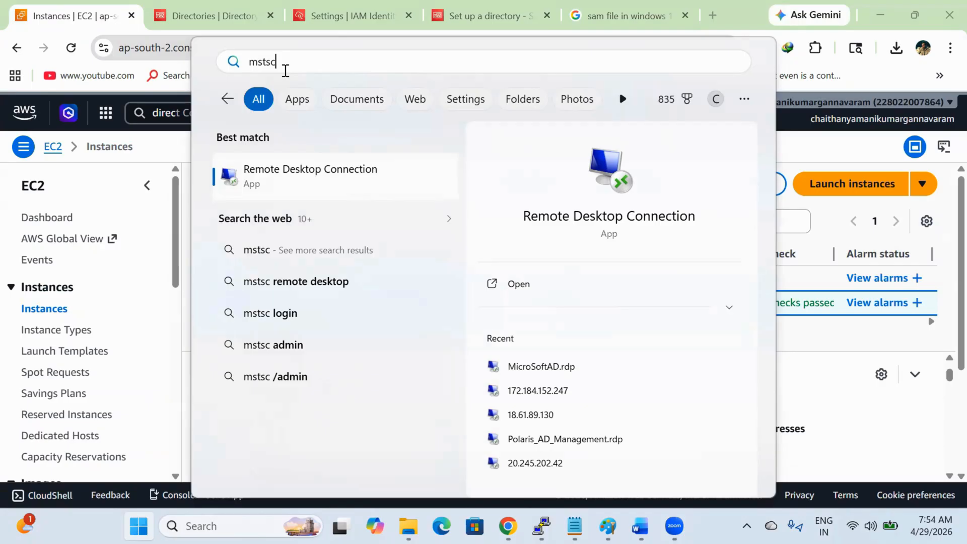
Step: Start a Remote Desktop Connection to 18.61.92.242
drag(286, 70, 232, 71)
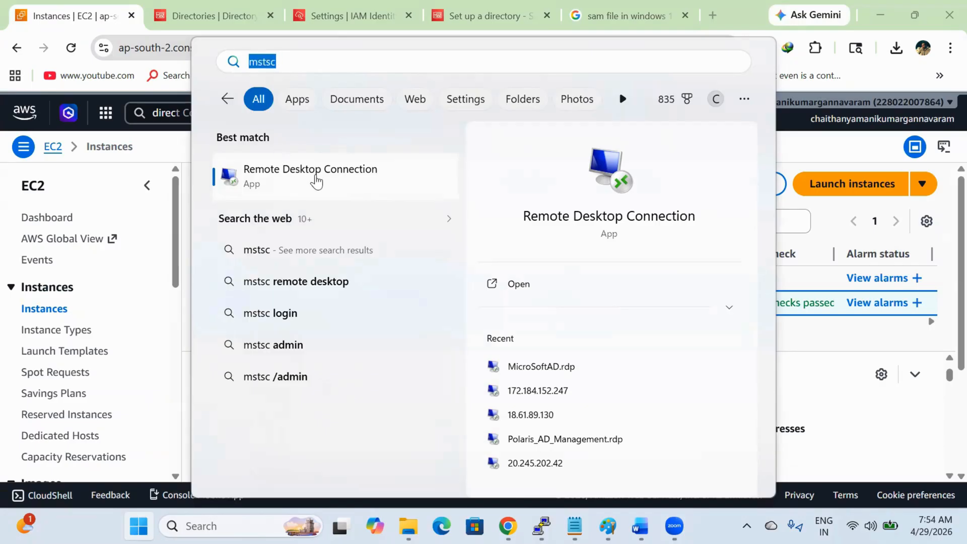
click(316, 182)
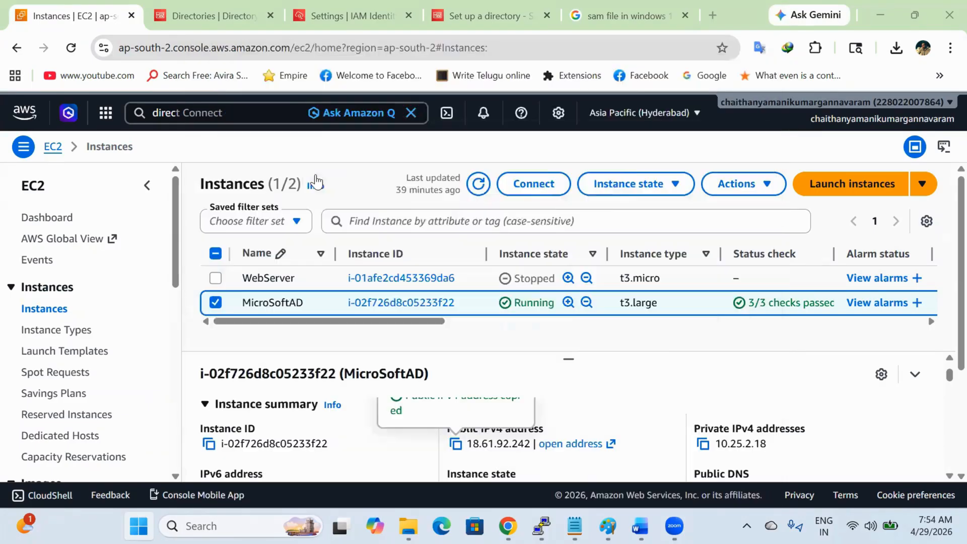
key(ctrl+v)
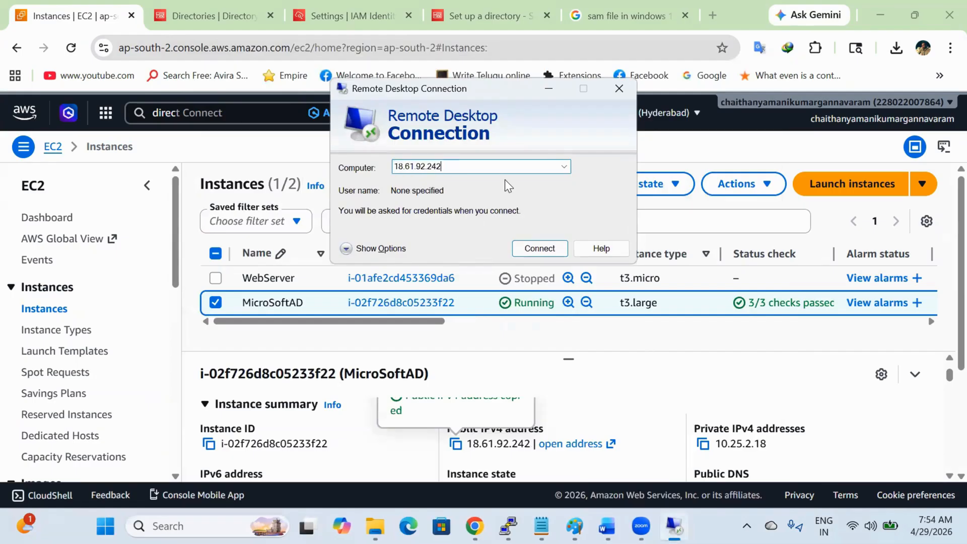
click(540, 248)
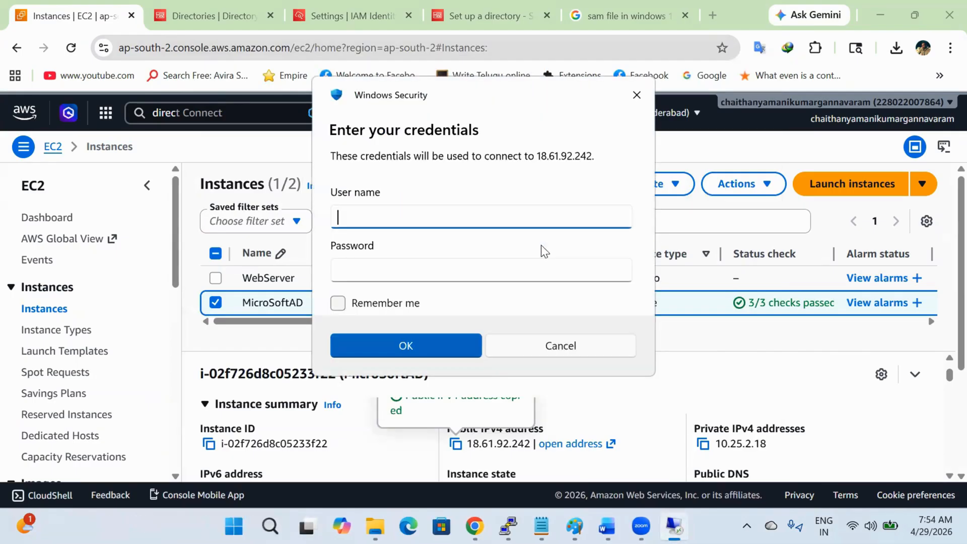
text(administrea)
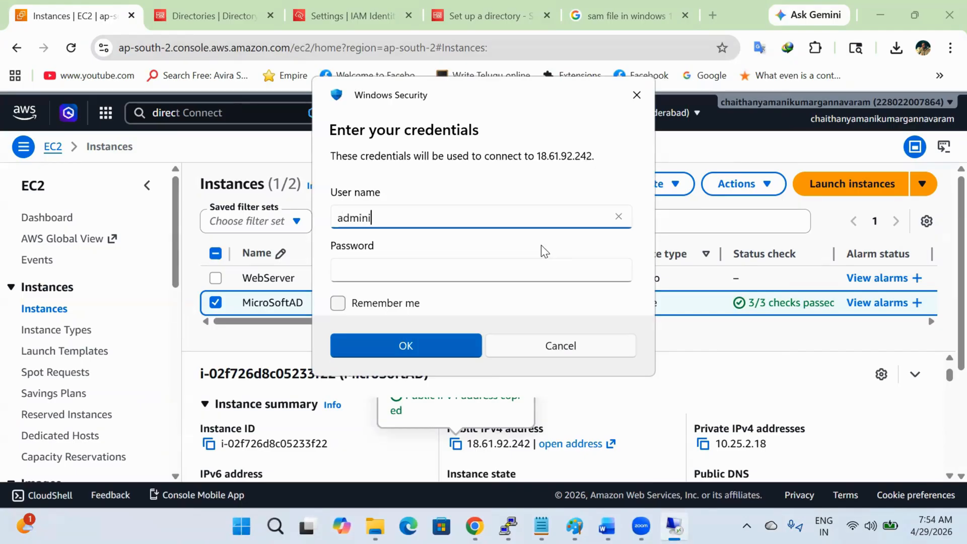
key(BackSpace)
key(BackSpace)
text(ator@polaris.local)
key(Tab)
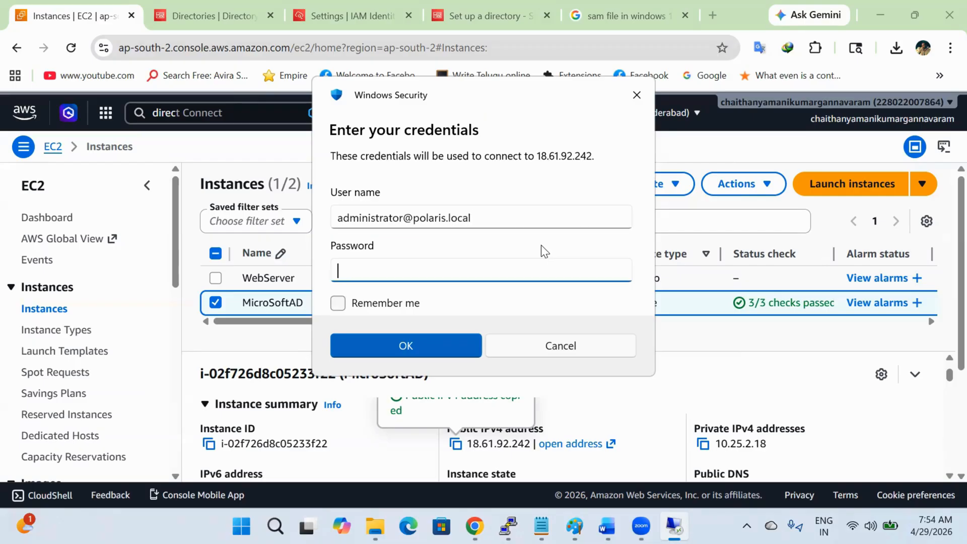
text(••••••••••)
key(Return)
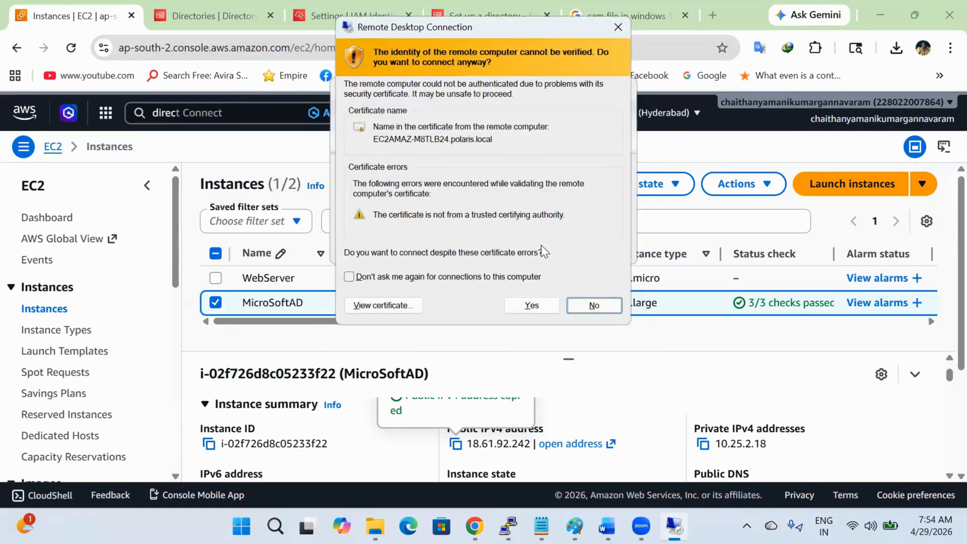
click(537, 305)
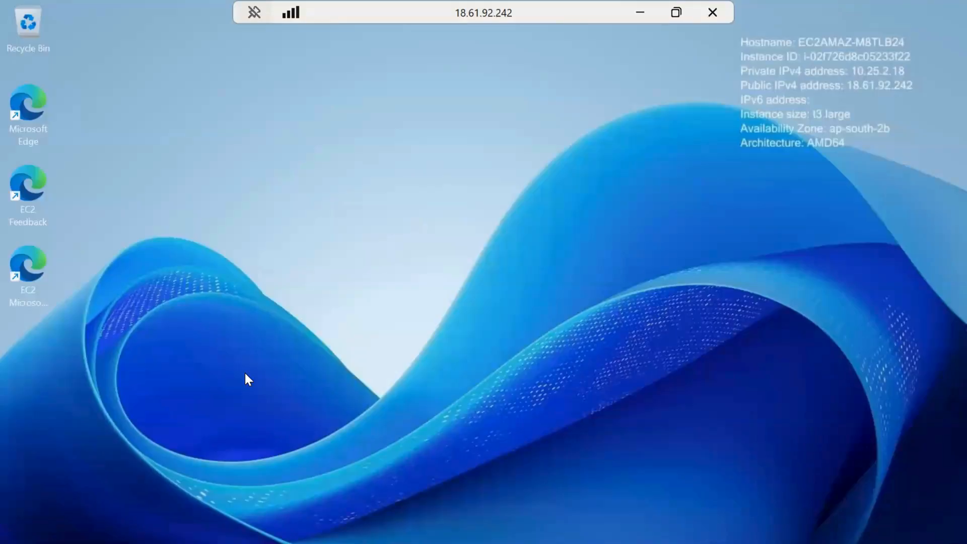
Step: Verify in System Properties that the server's domain is polaris.local, then minimise the remote session
key(super+r)
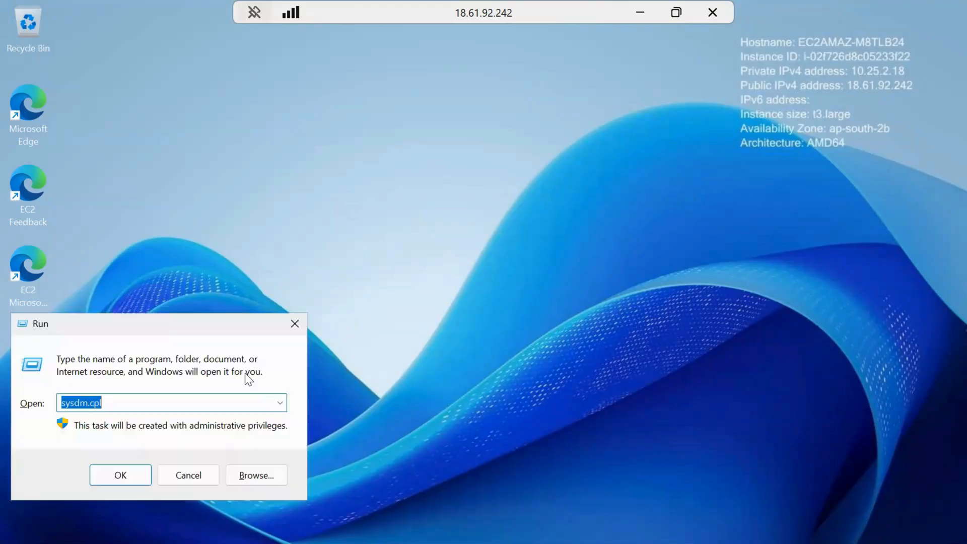
key(Return)
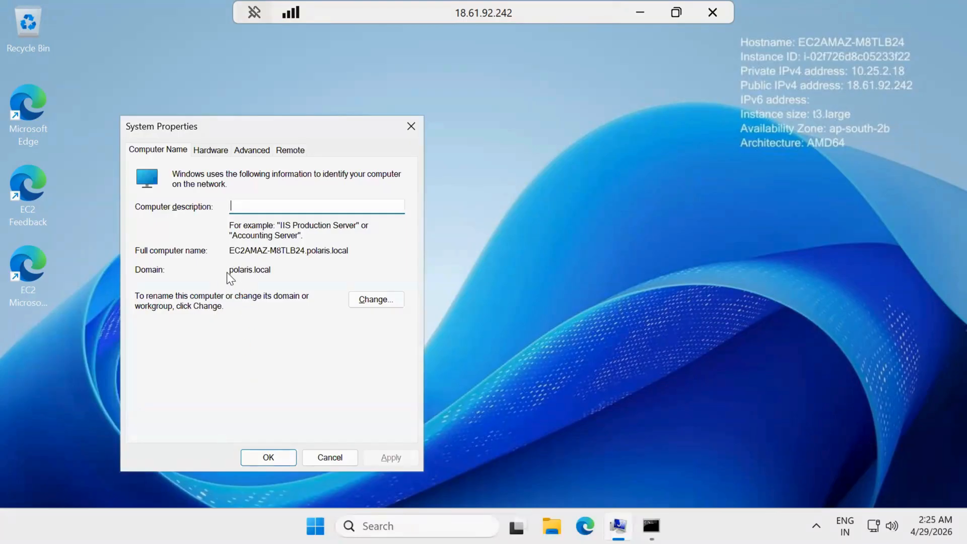
drag(277, 272, 224, 273)
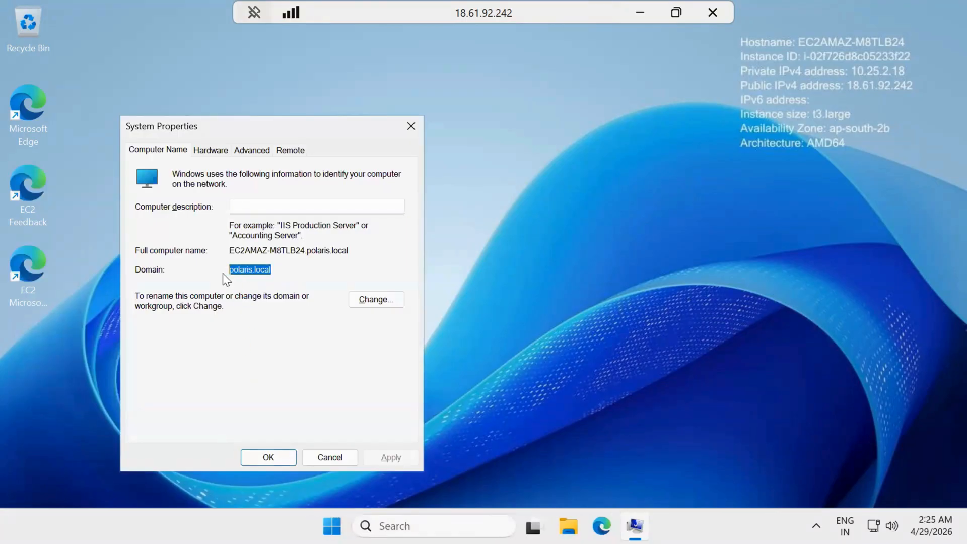
click(417, 123)
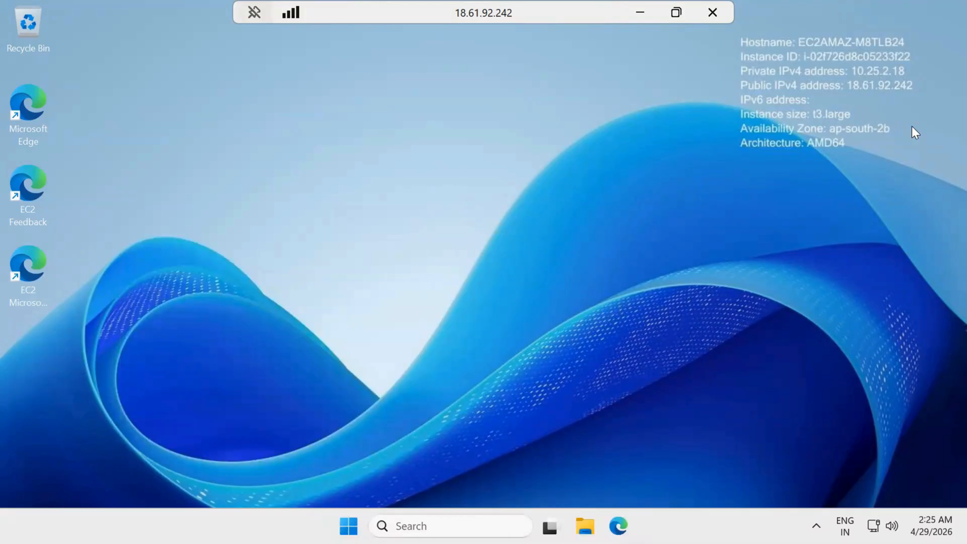
click(641, 14)
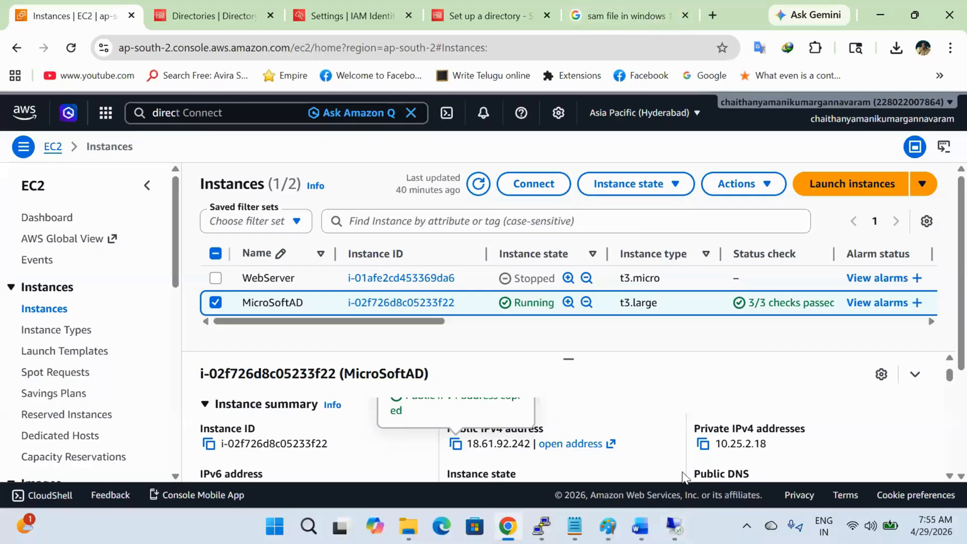
Step: Bring the Paint architecture diagram forward for review, then return to the remote server session
mouse_move(608, 527)
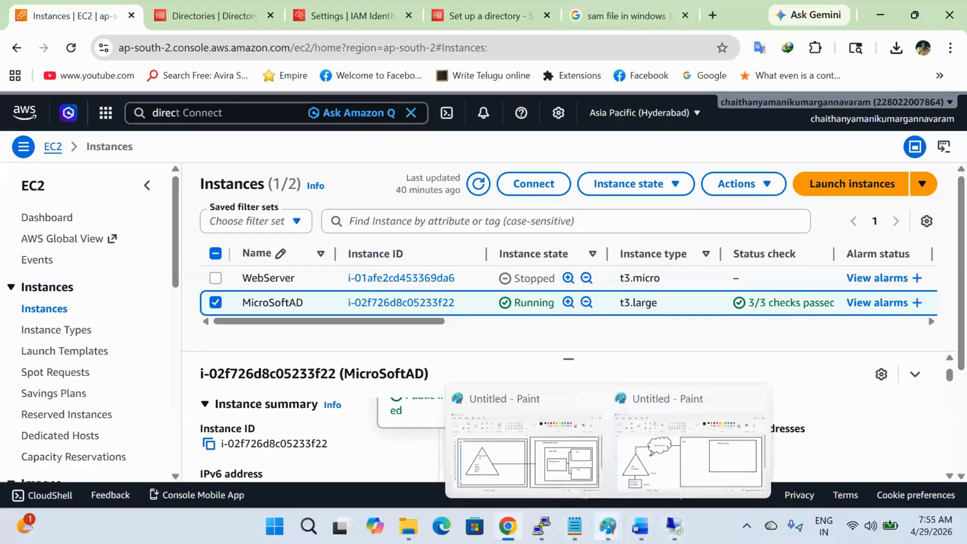
click(537, 449)
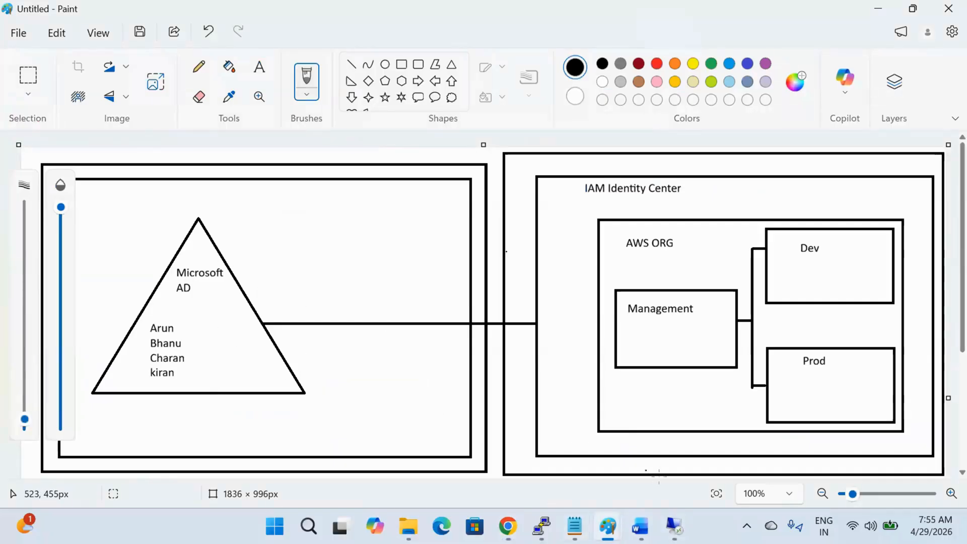
key(alt)
key(alt+Tab)
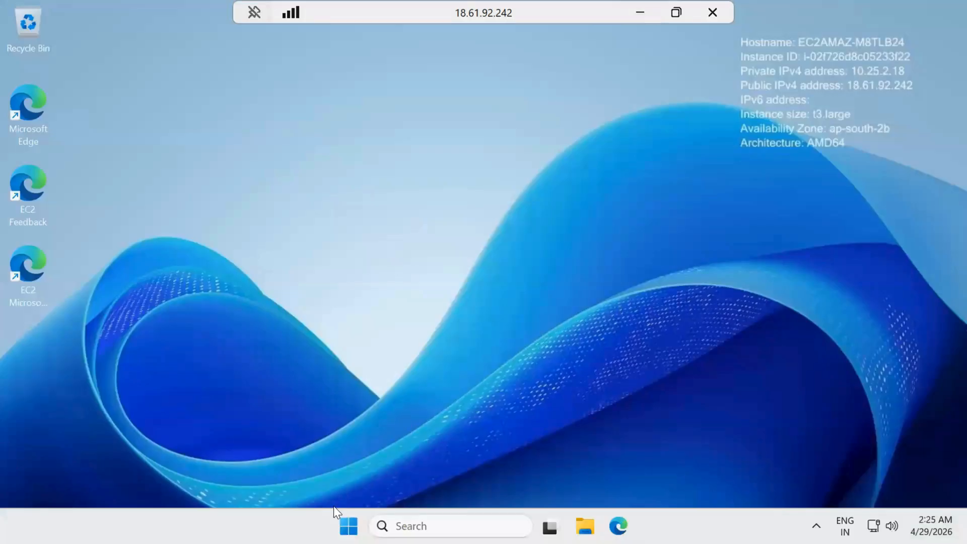
click(349, 526)
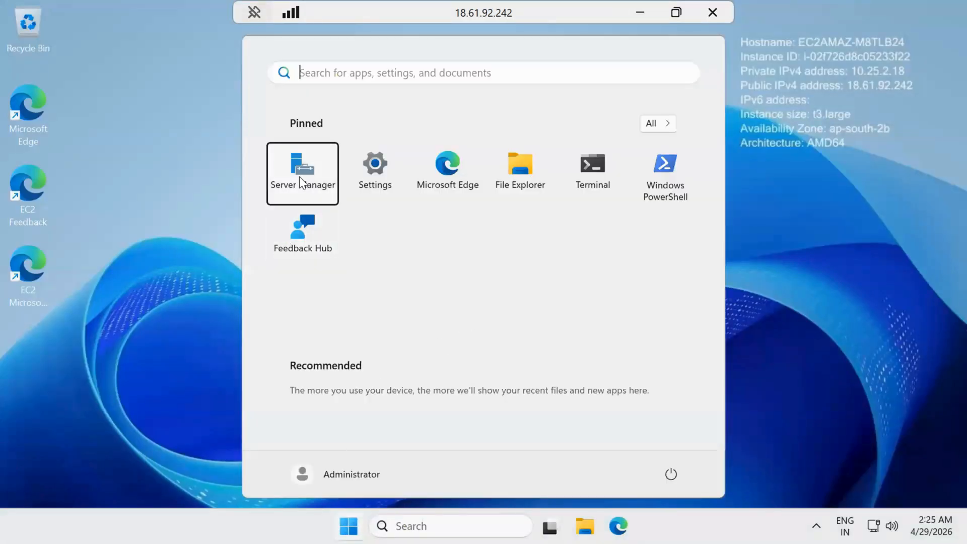
Step: Launch Server Manager and open Active Directory Users and Computers via dsa.msc and the Tools menu
click(302, 180)
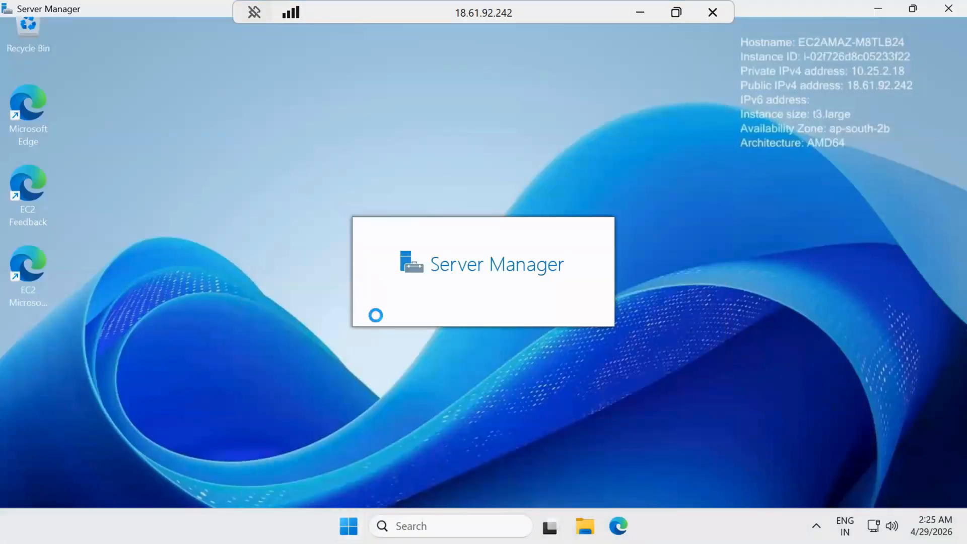
key(super+r)
text(dsa.)
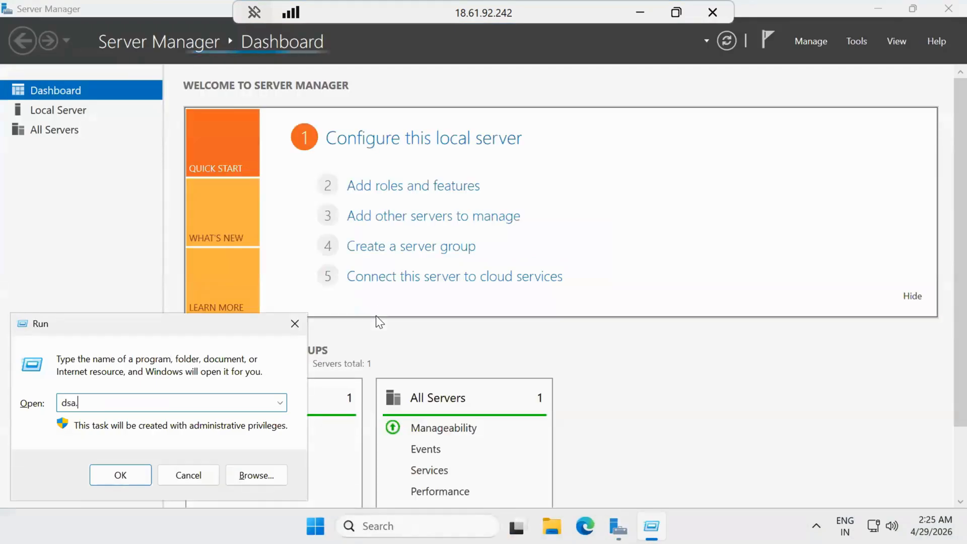
text(msc)
key(Return)
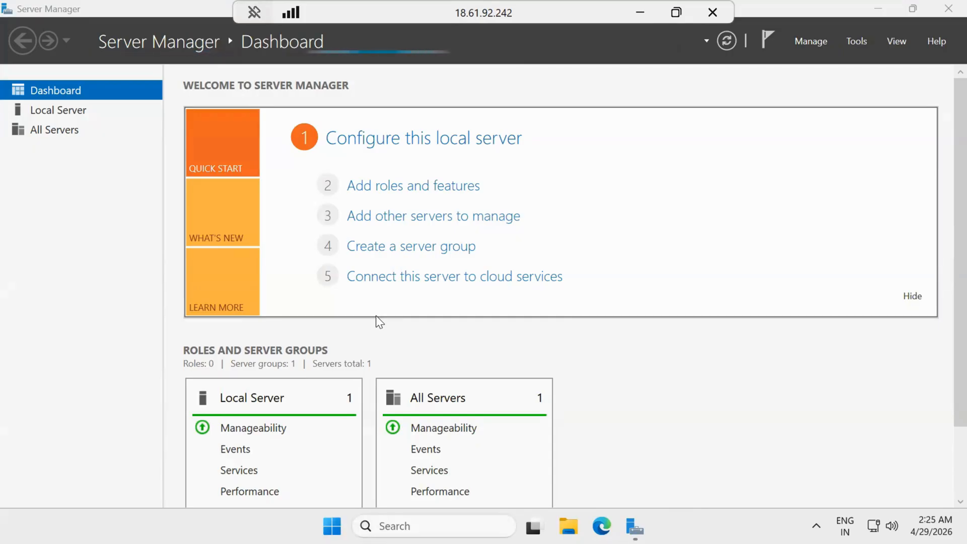
click(871, 46)
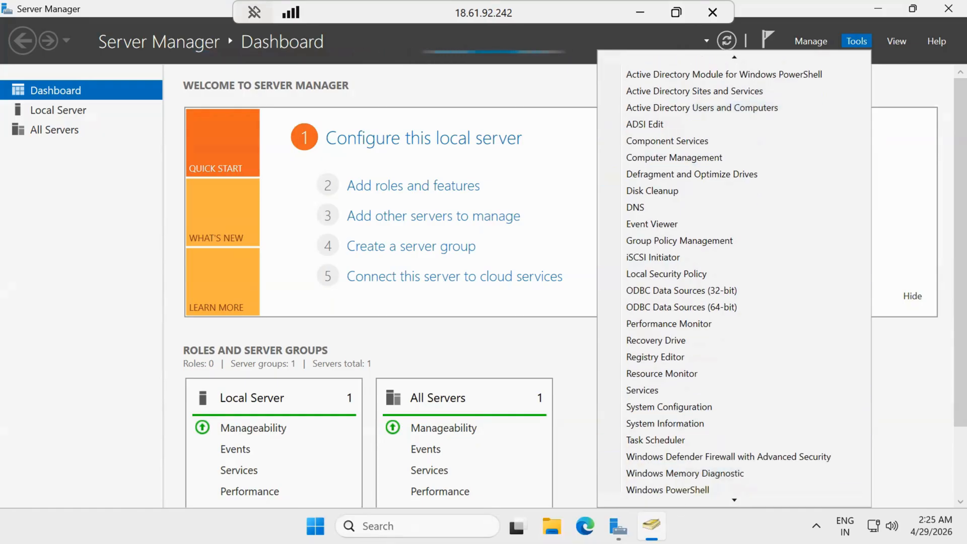
click(652, 526)
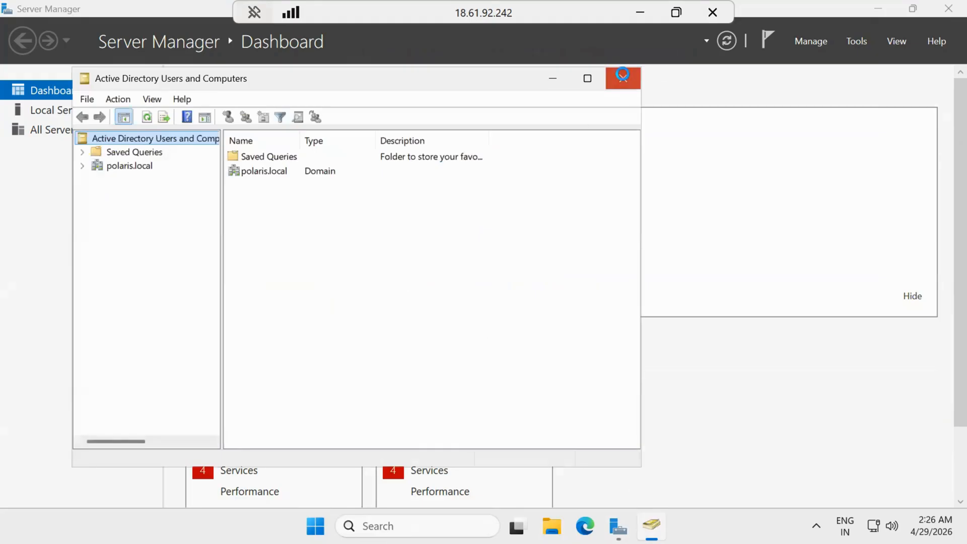
Step: Reopen Active Directory Users and Computers maximised and expand polaris.local to browse its Users container
click(623, 78)
key(super+r)
key(Return)
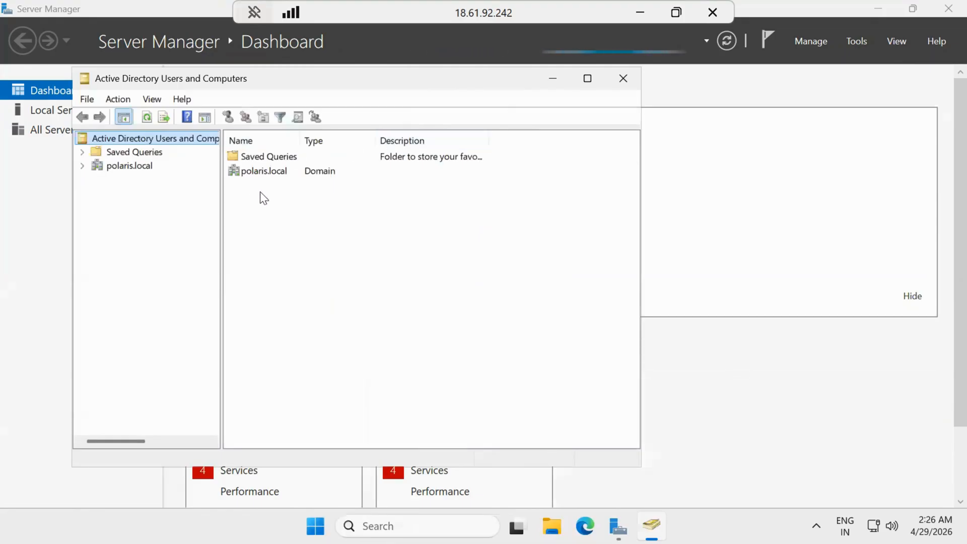
click(623, 78)
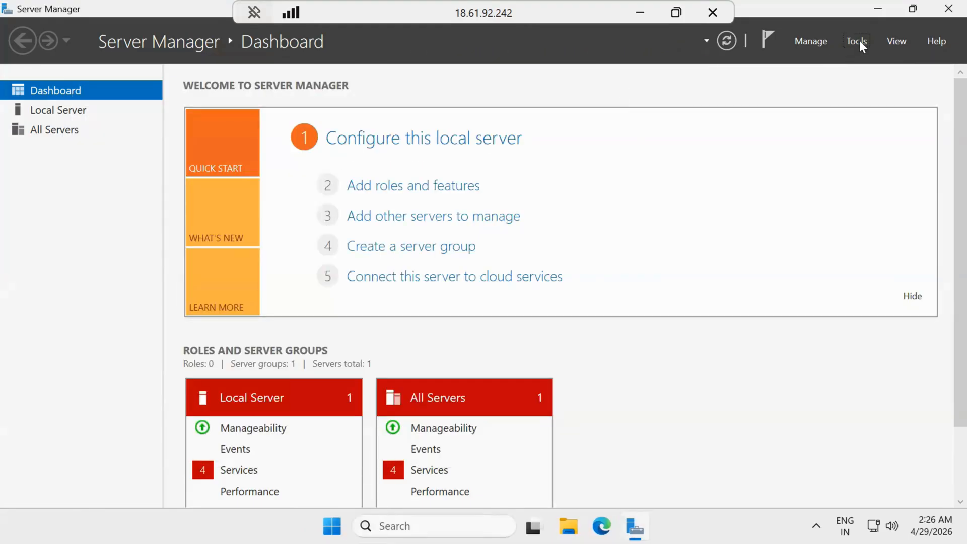
click(857, 42)
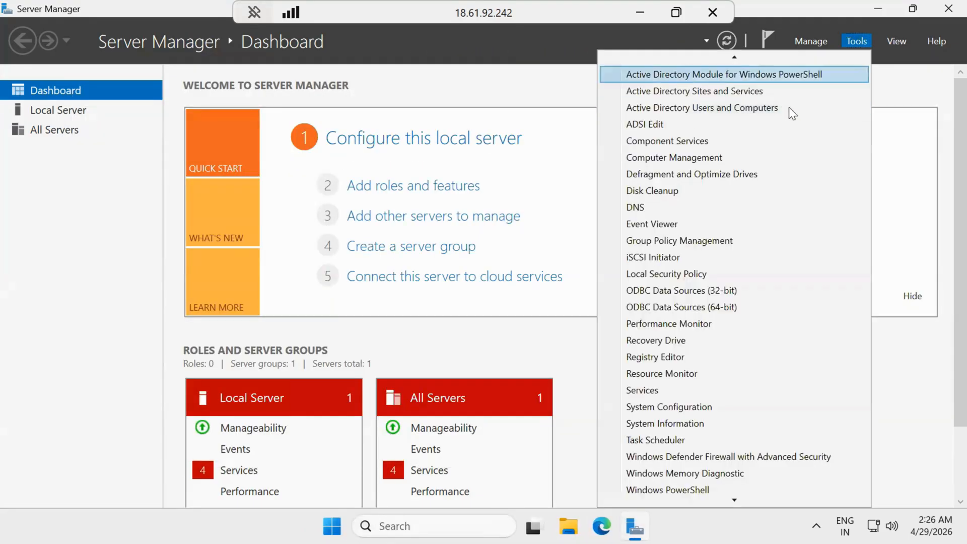
click(754, 110)
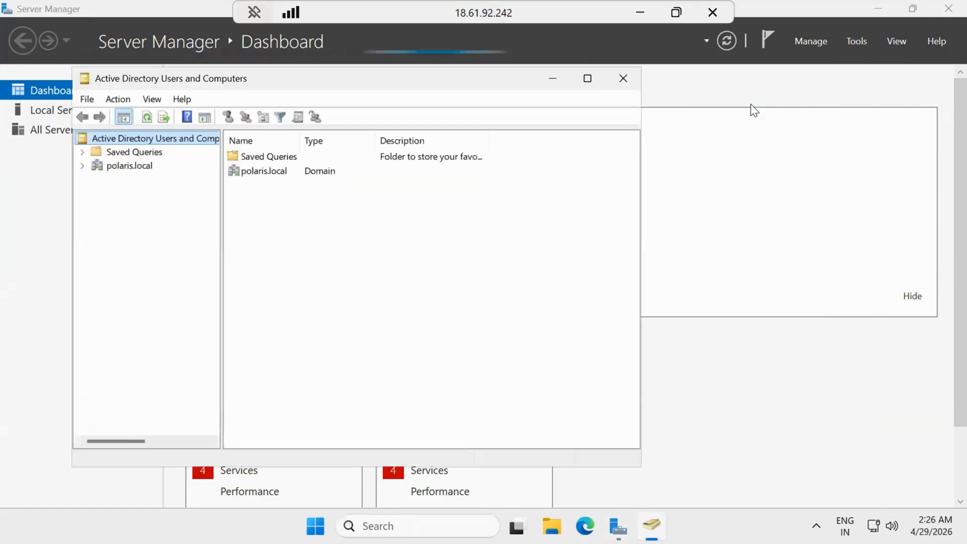
click(588, 78)
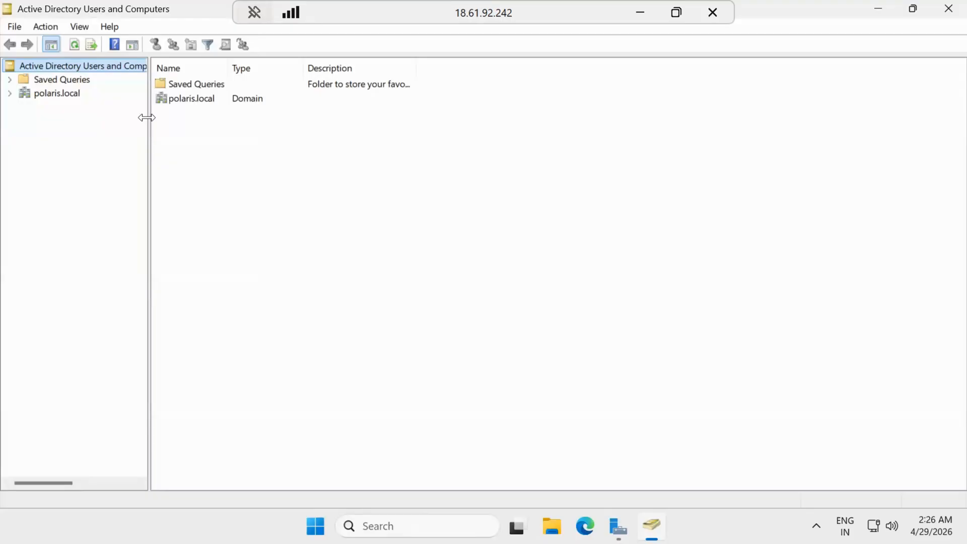
click(10, 92)
click(53, 177)
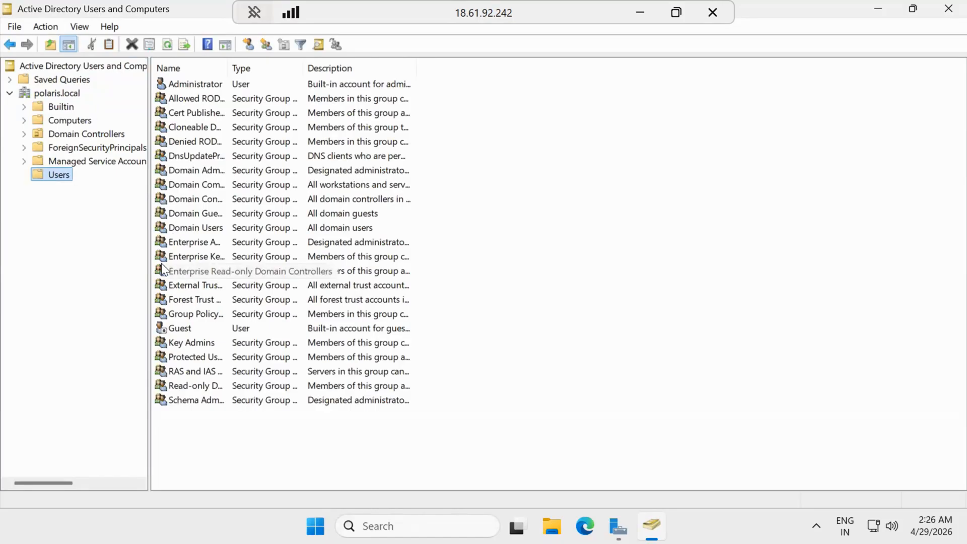
Step: Create organizational unit AWS under polaris.local with accidental-deletion protection turned off
click(74, 91)
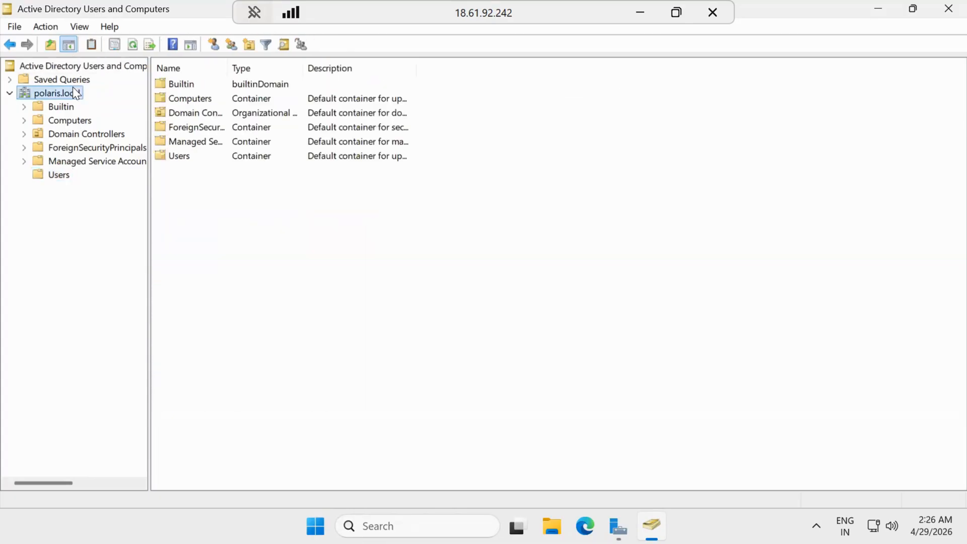
right_click(74, 92)
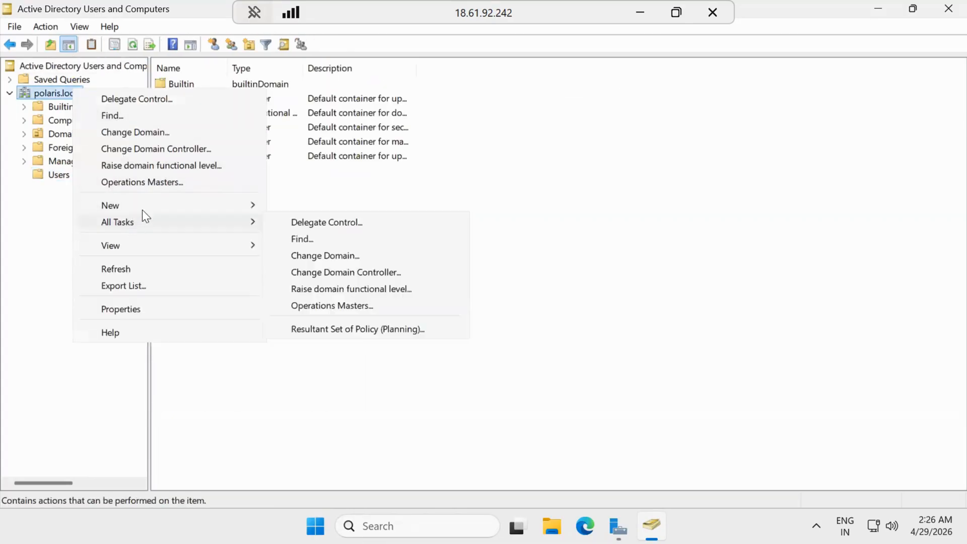
mouse_move(147, 206)
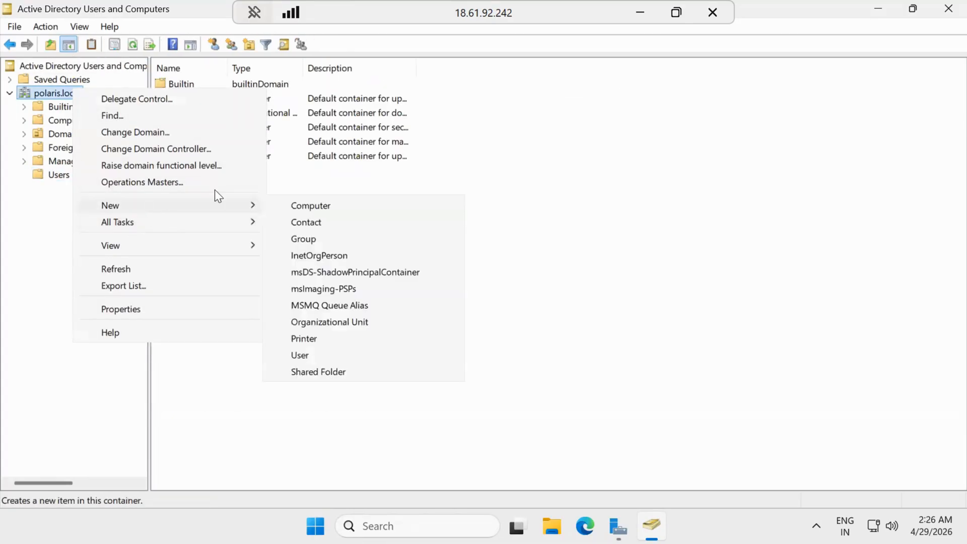
click(359, 324)
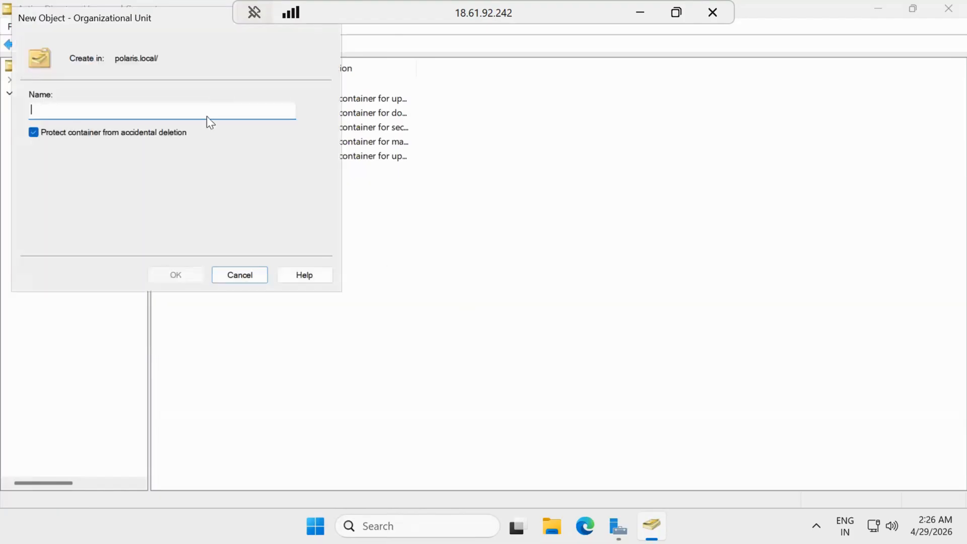
text(aws)
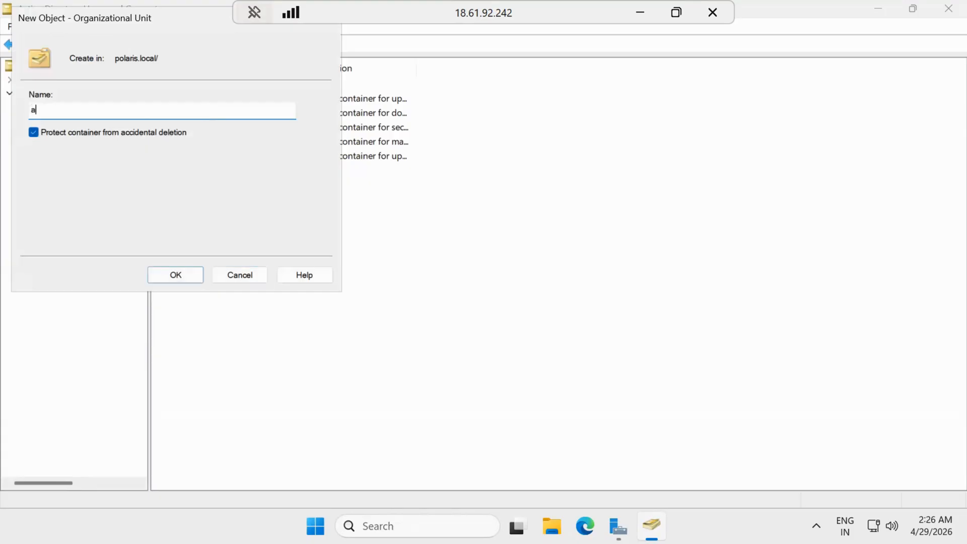
key(BackSpace)
key(BackSpace)
key(BackSpace)
text(AWS)
click(112, 132)
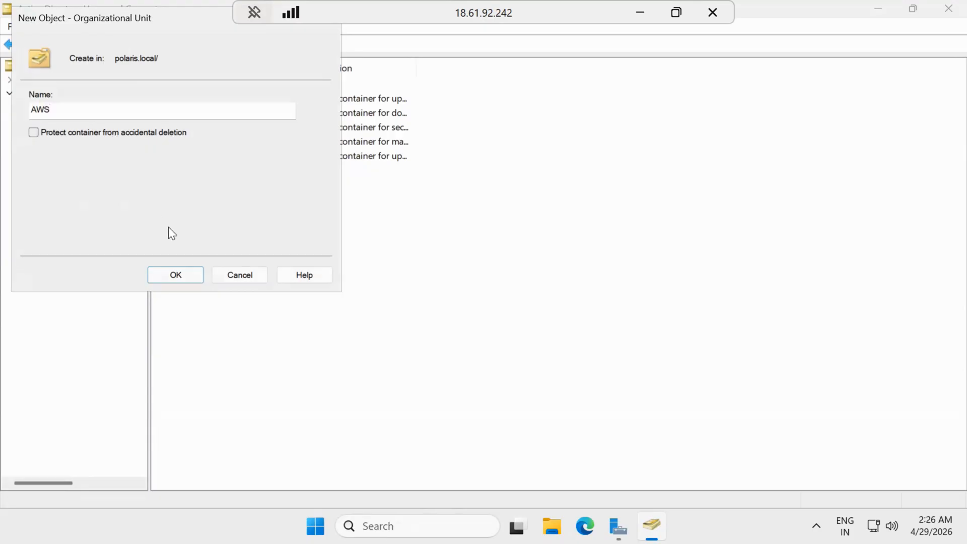
click(196, 273)
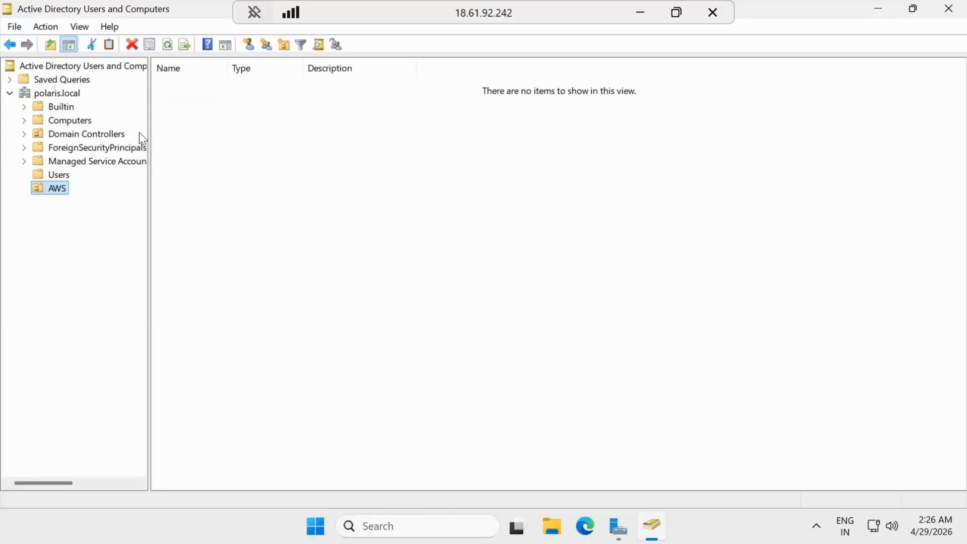
right_click(234, 168)
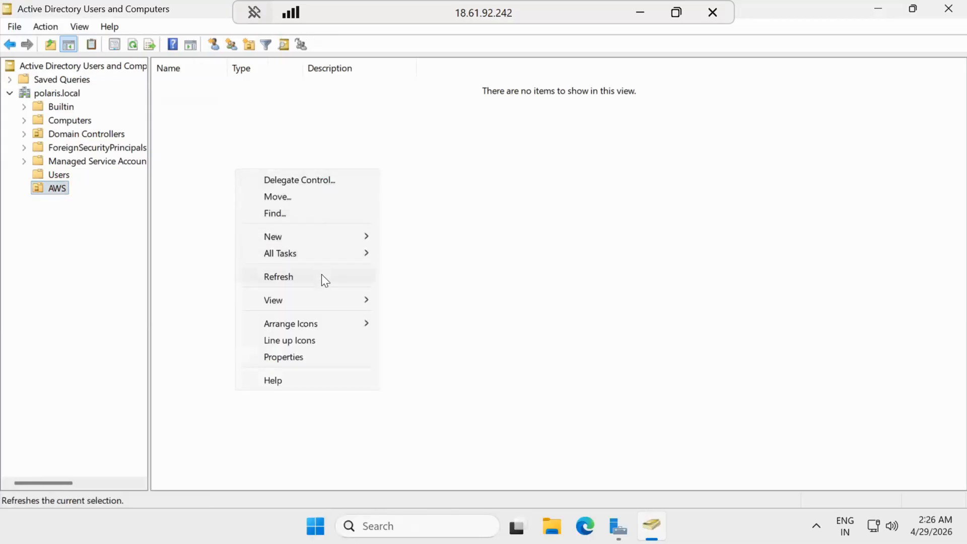
mouse_move(332, 235)
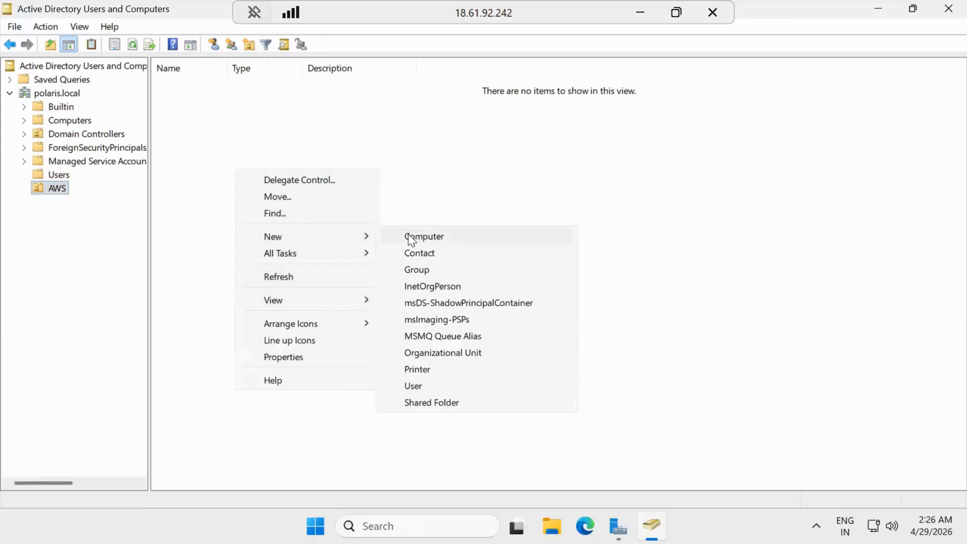
click(449, 389)
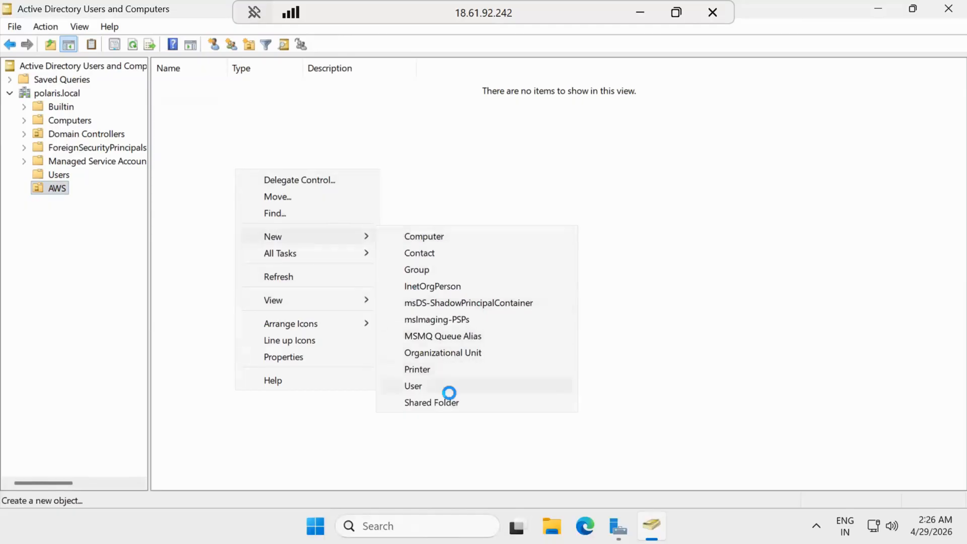
text(ak)
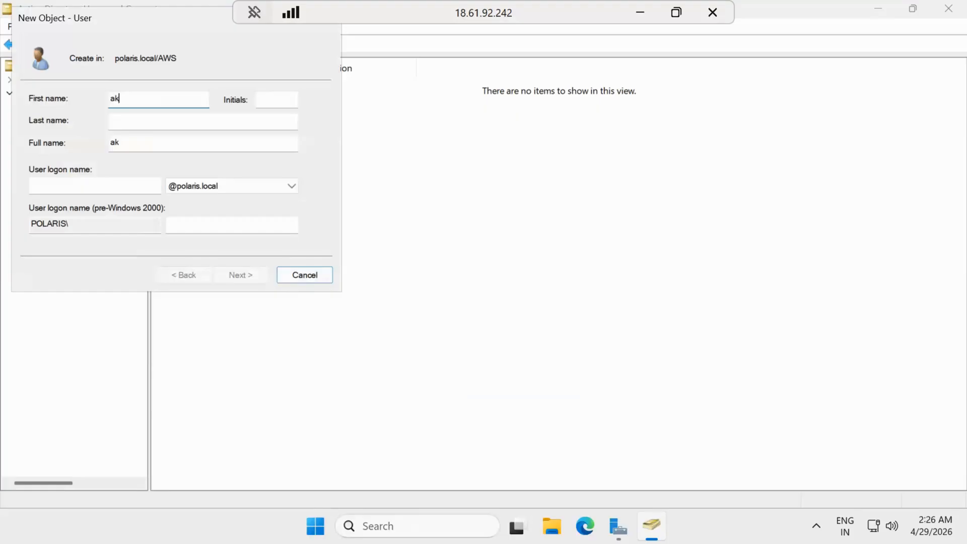
text(hil)
click(119, 183)
text(akhil)
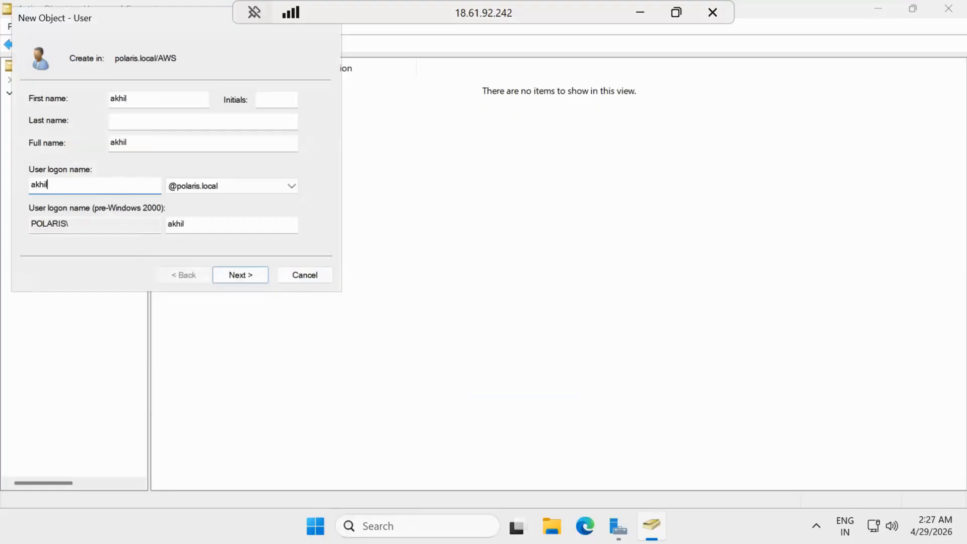
key(Return)
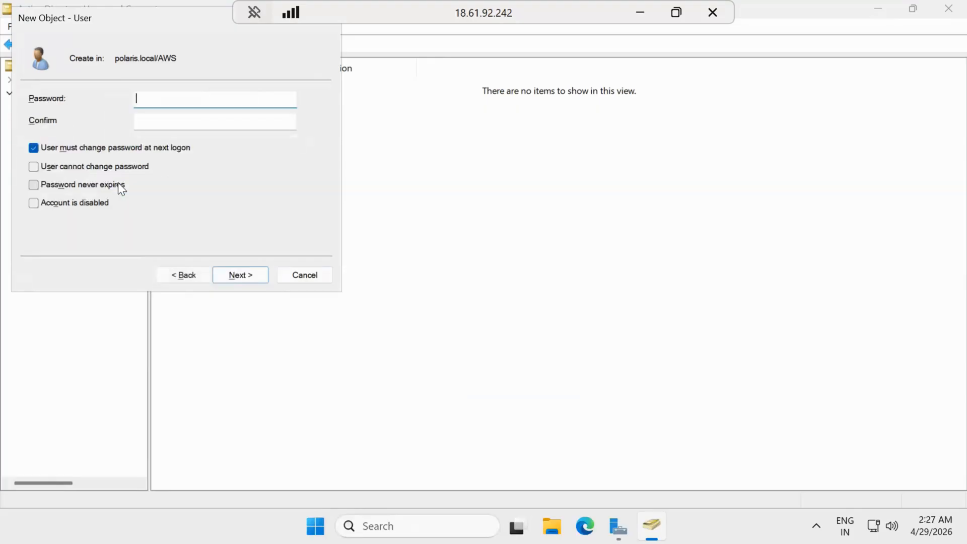
text(**********)
key(Tab)
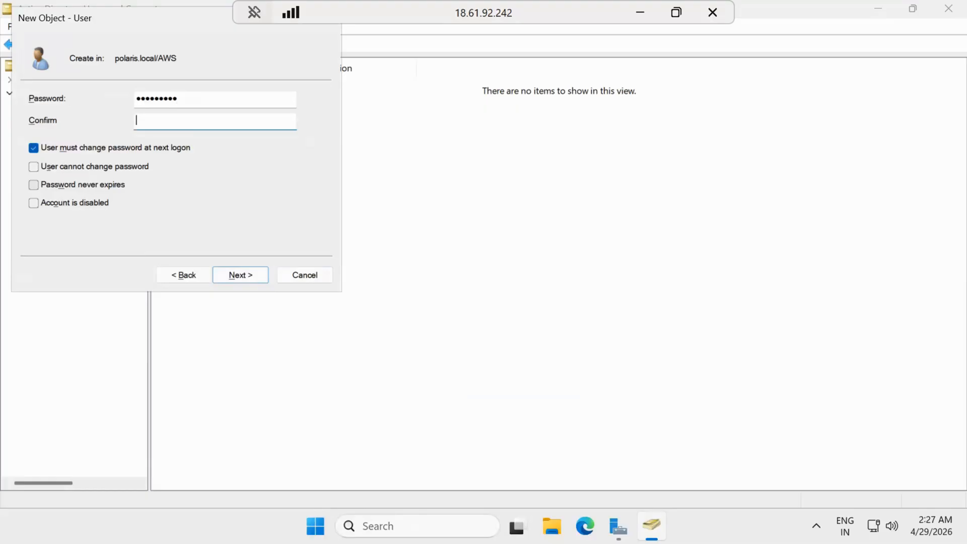
text(**********)
key(Tab)
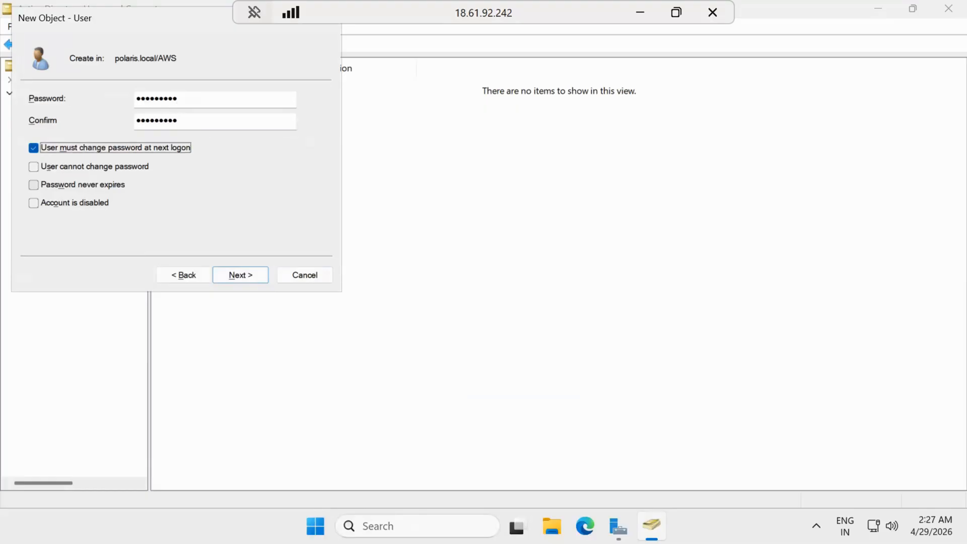
key(space)
key(Return)
key(Return)
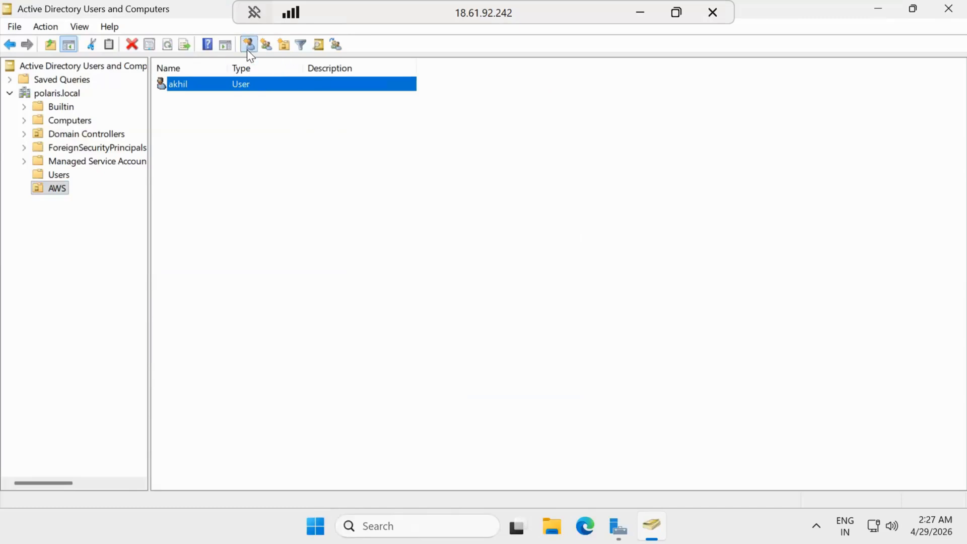
click(249, 44)
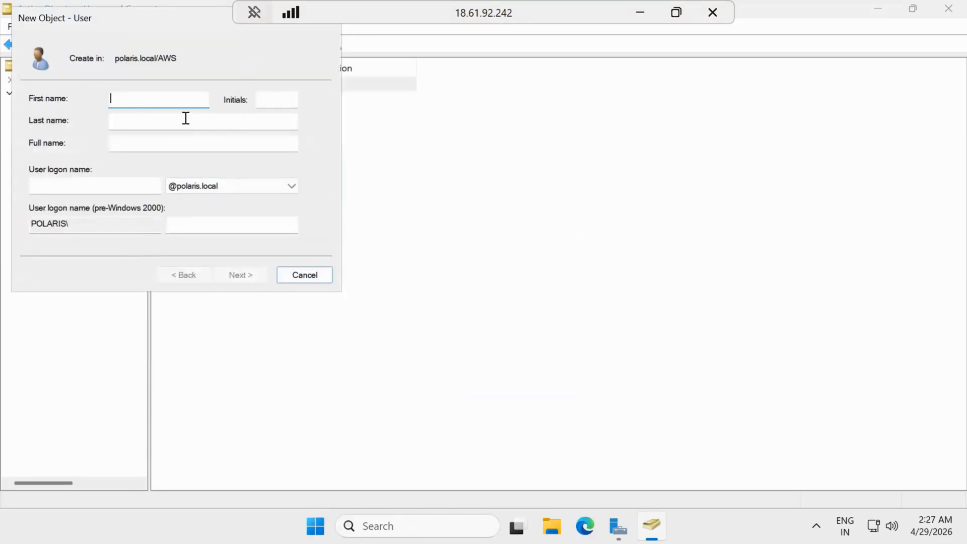
text(bala)
key(Tab)
key(Tab)
key(Tab)
key(Tab)
text(b)
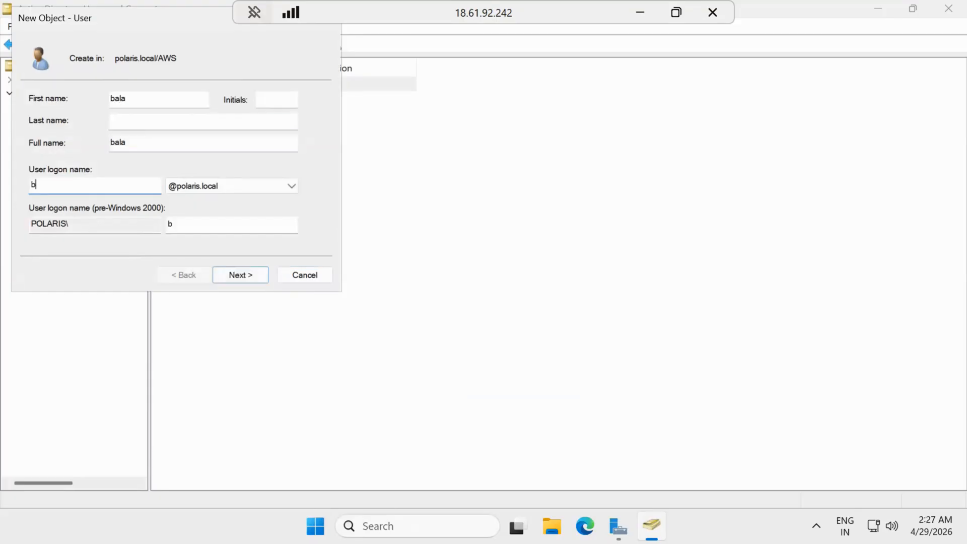
text(ala)
key(Tab)
key(Tab)
key(Tab)
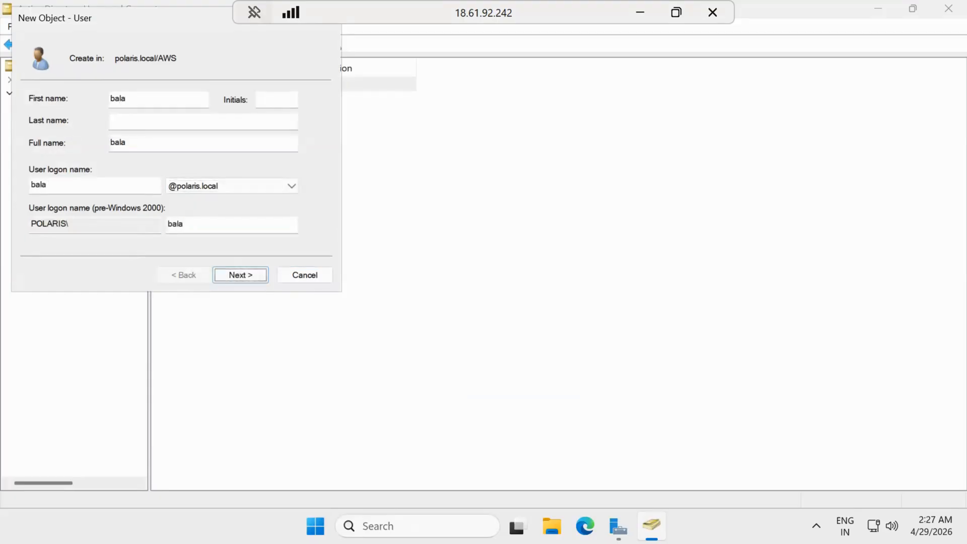
key(Return)
text(•••••••••)
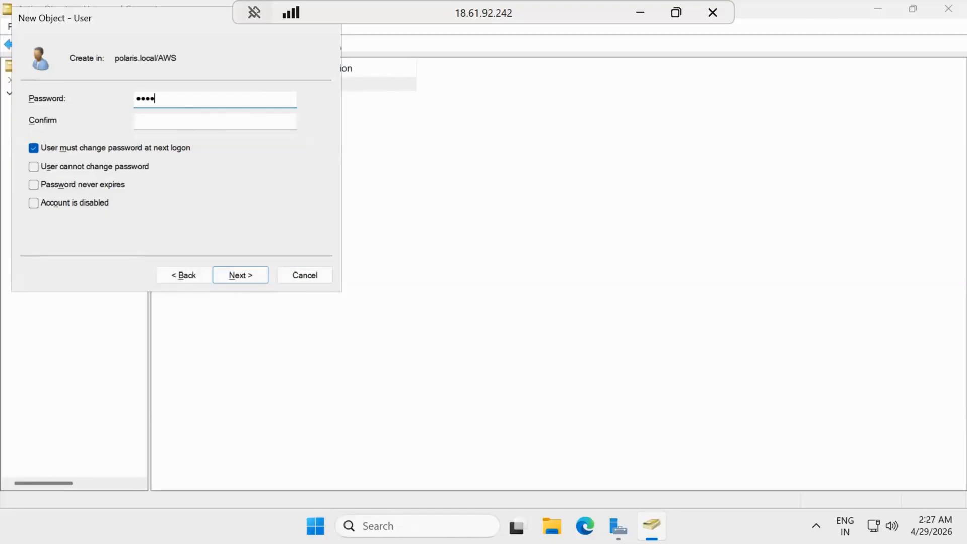
key(Tab)
text(•••••••••)
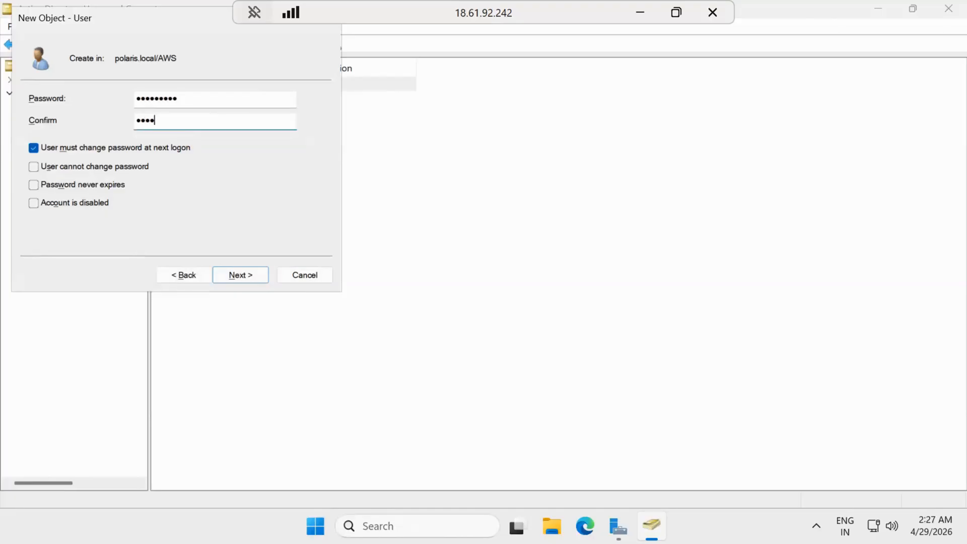
key(Tab)
key(space)
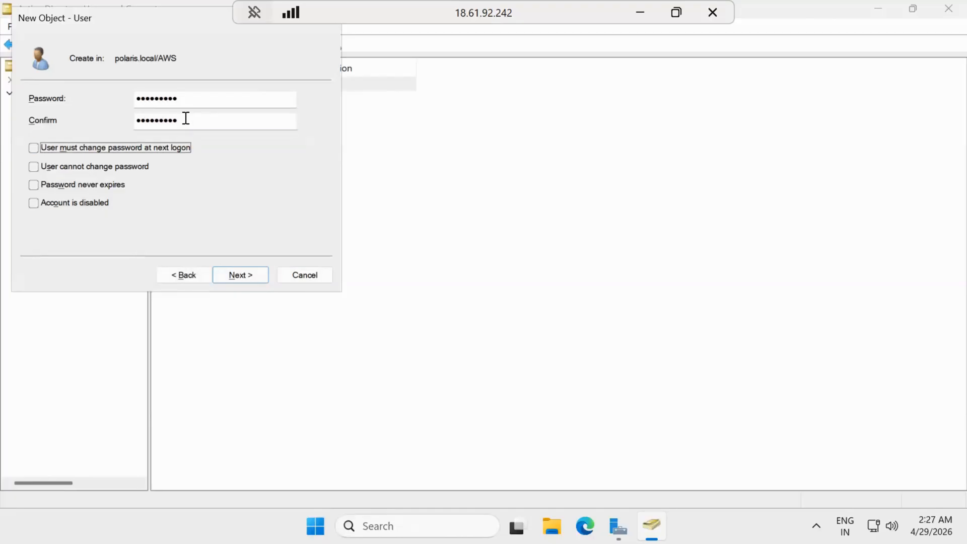
key(Return)
key(Return)
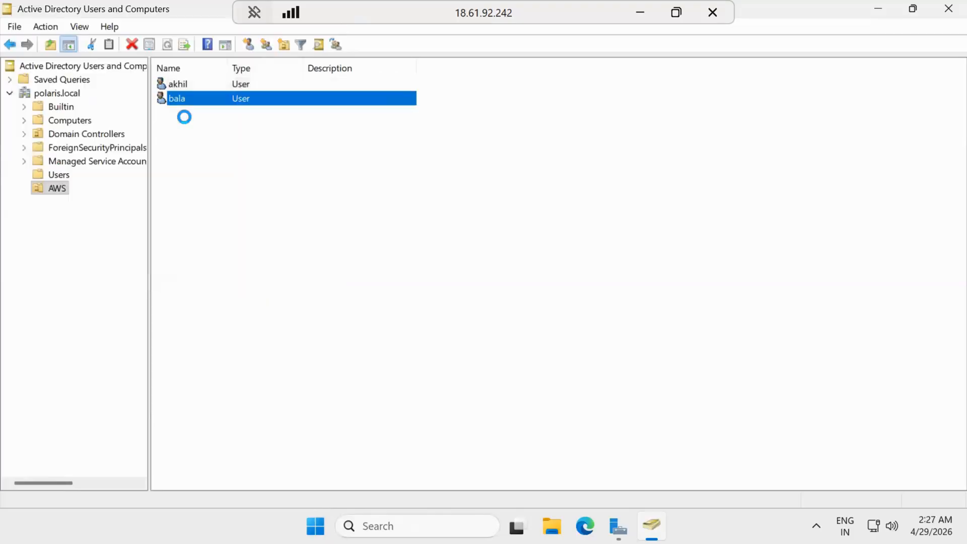
click(249, 83)
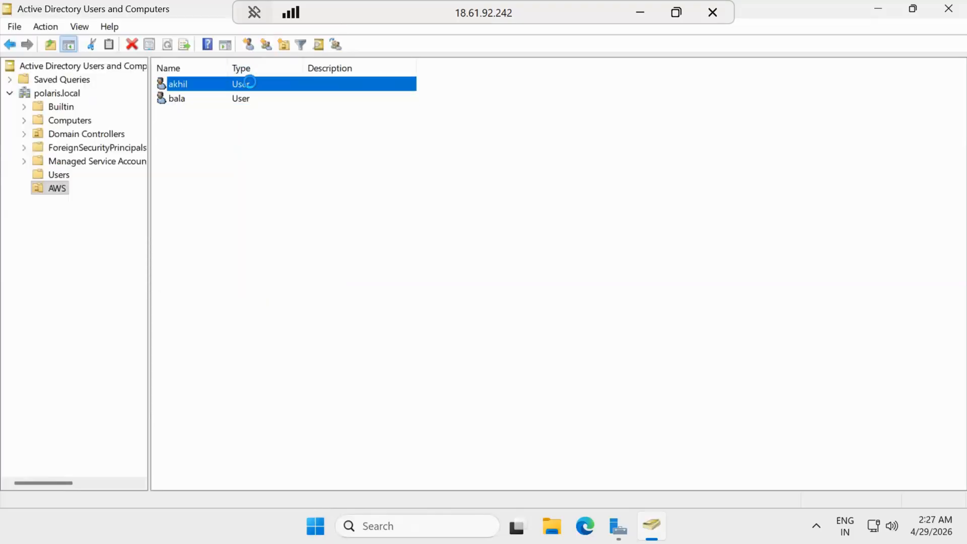
right_click(249, 82)
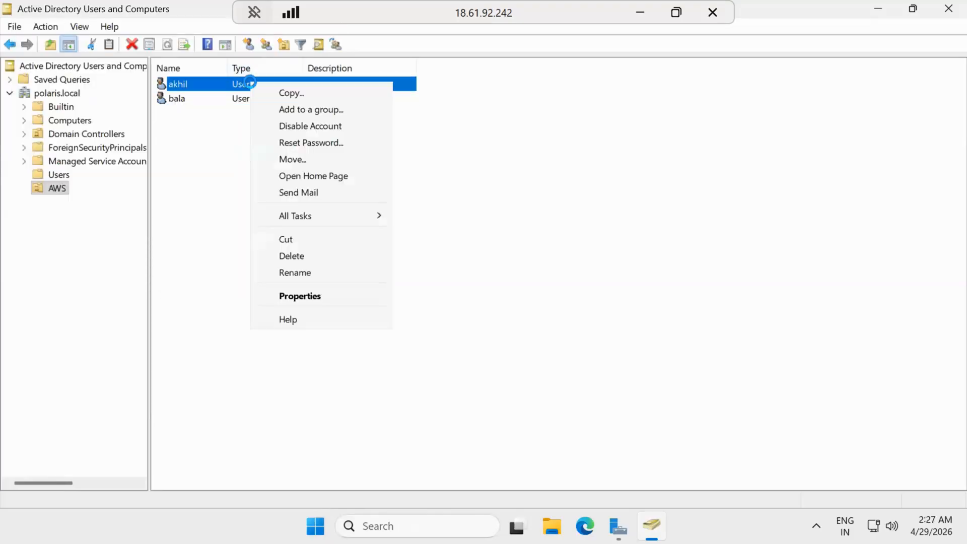
click(354, 296)
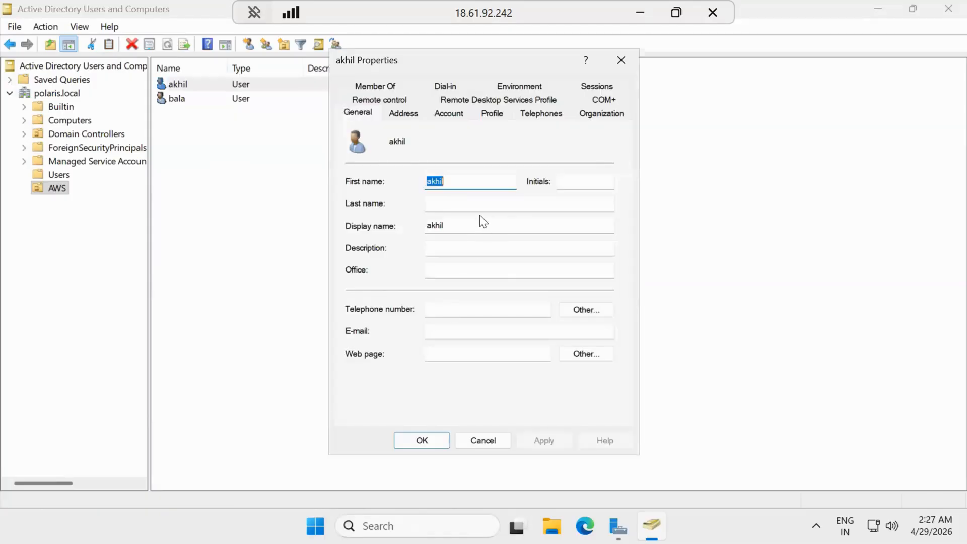
key(Escape)
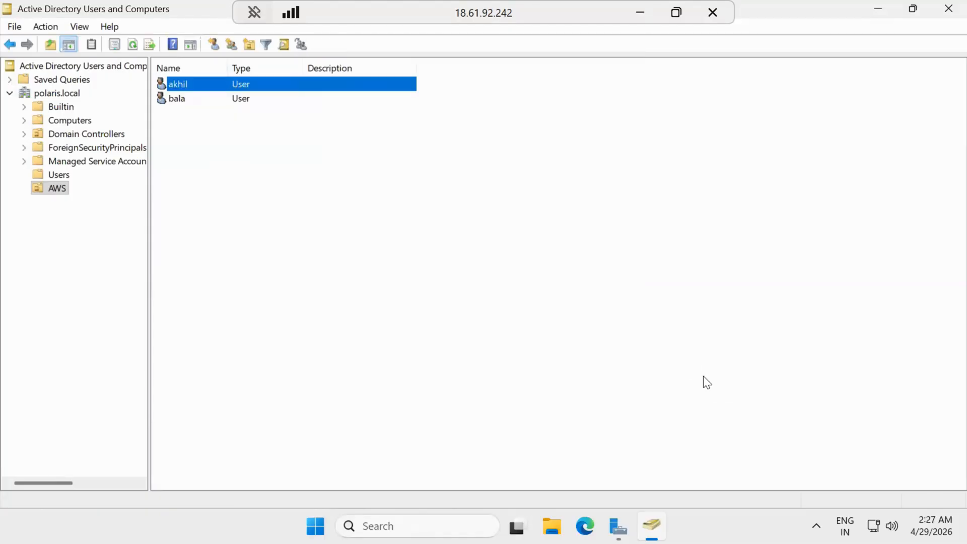
key(super+r)
Step: Open the Ethernet adapter's IPv4 properties via ncpa.cpl and clear the preferred DNS server
text(ncpa)
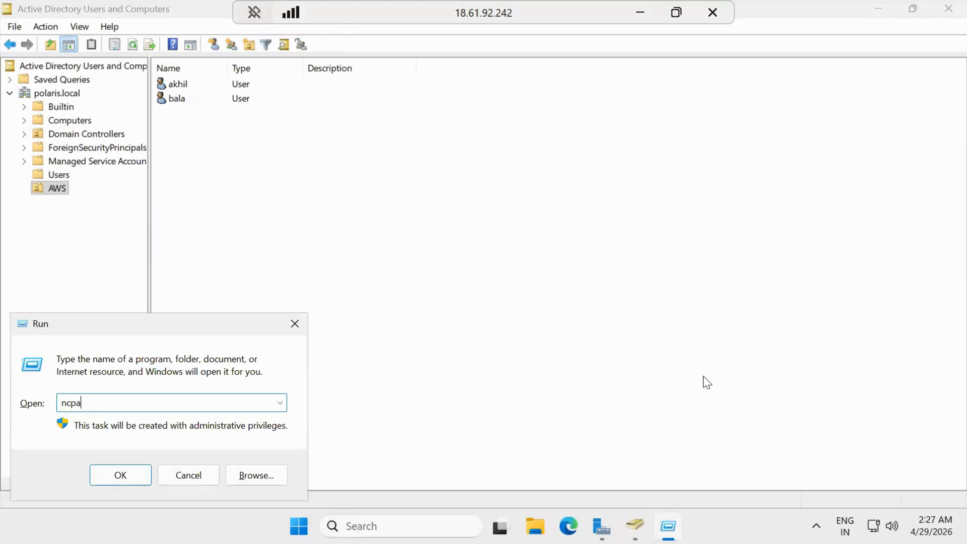
text(.cpl)
key(BackSpace)
key(BackSpace)
key(BackSpace)
key(BackSpace)
text(.cp)
key(Return)
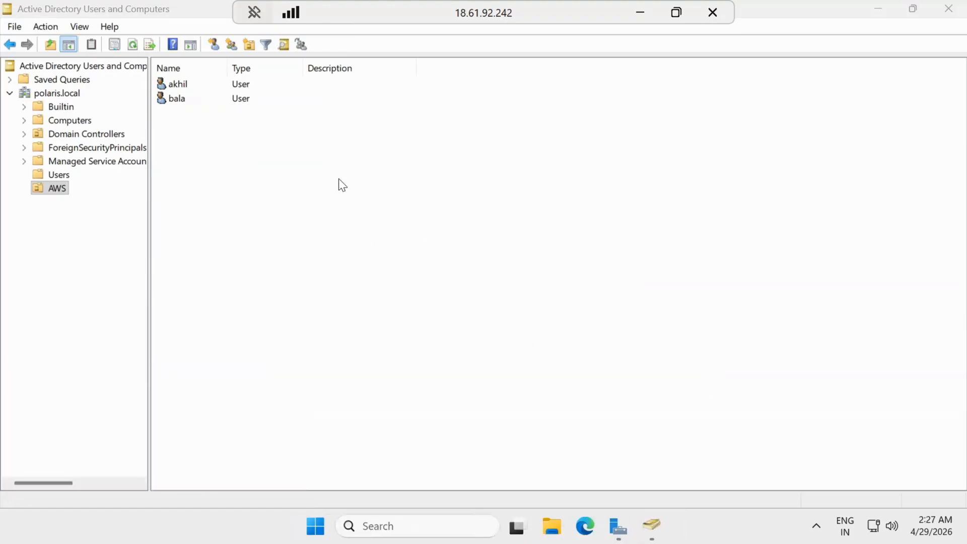
click(326, 152)
right_click(326, 150)
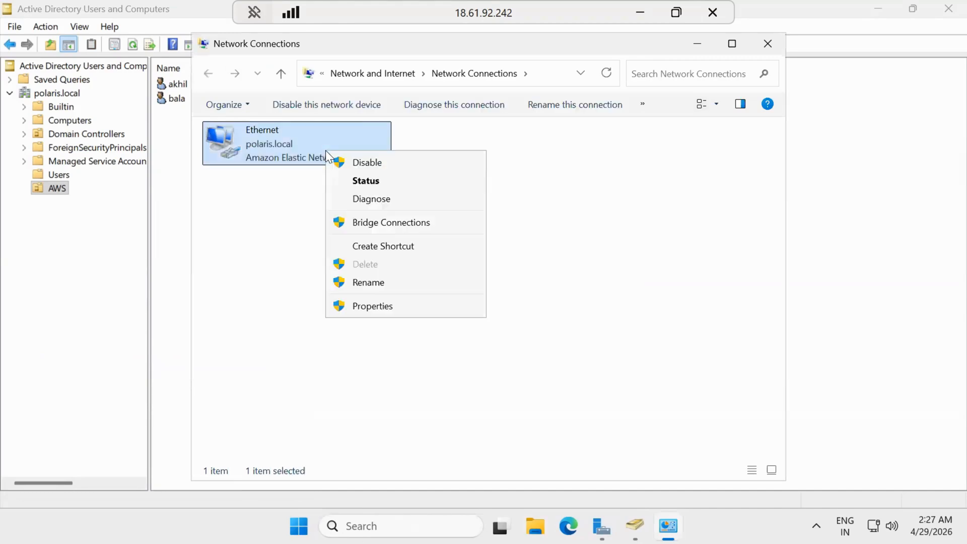
click(394, 309)
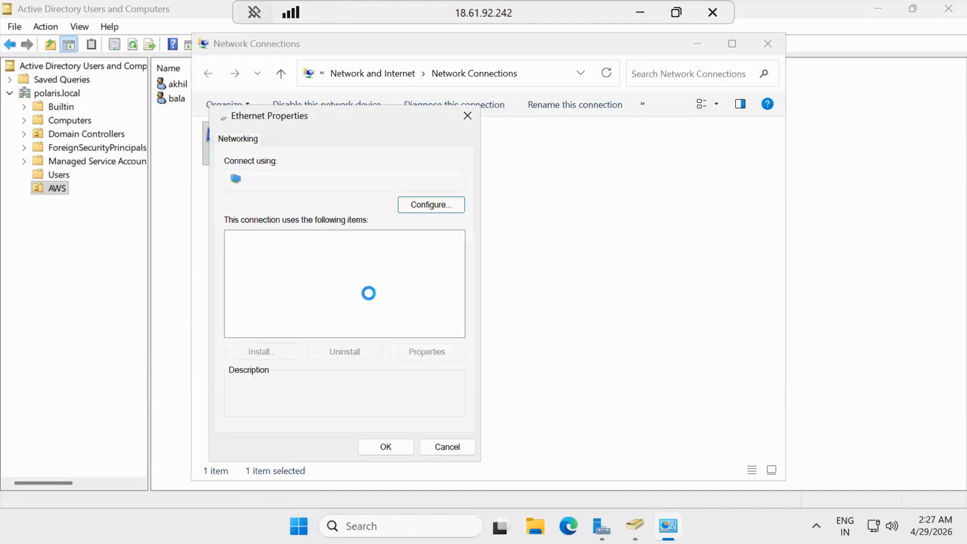
click(363, 286)
click(375, 274)
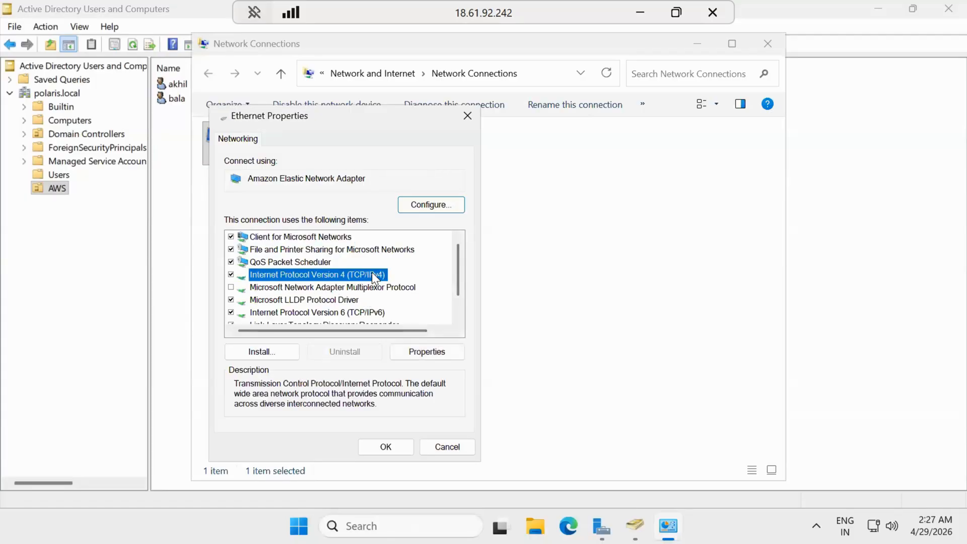
click(418, 355)
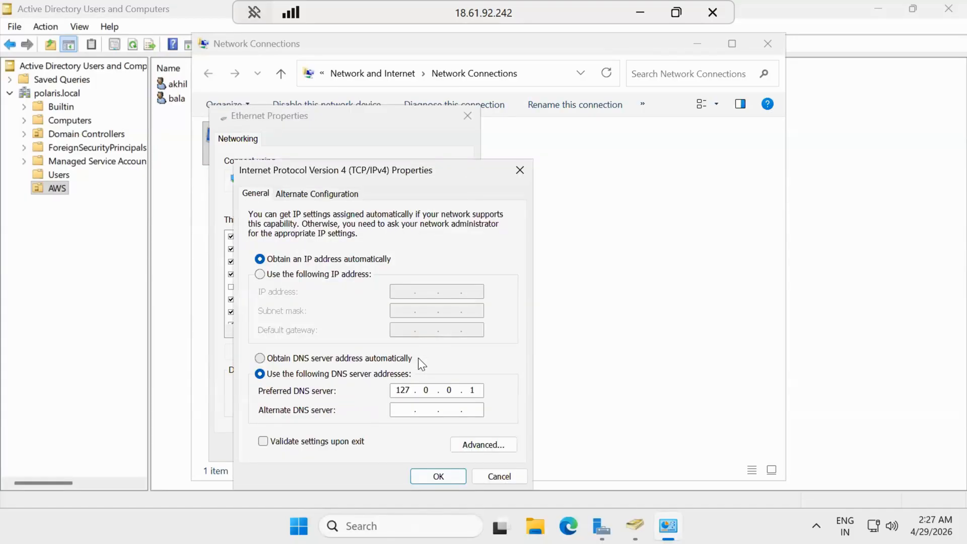
click(480, 388)
key(BackSpace)
key(BackSpace)
key(BackSpace)
key(BackSpace)
key(BackSpace)
key(BackSpace)
Step: Run ipconfig /all in a command prompt and copy the server's IPv4 address
key(super+r)
text(cmd)
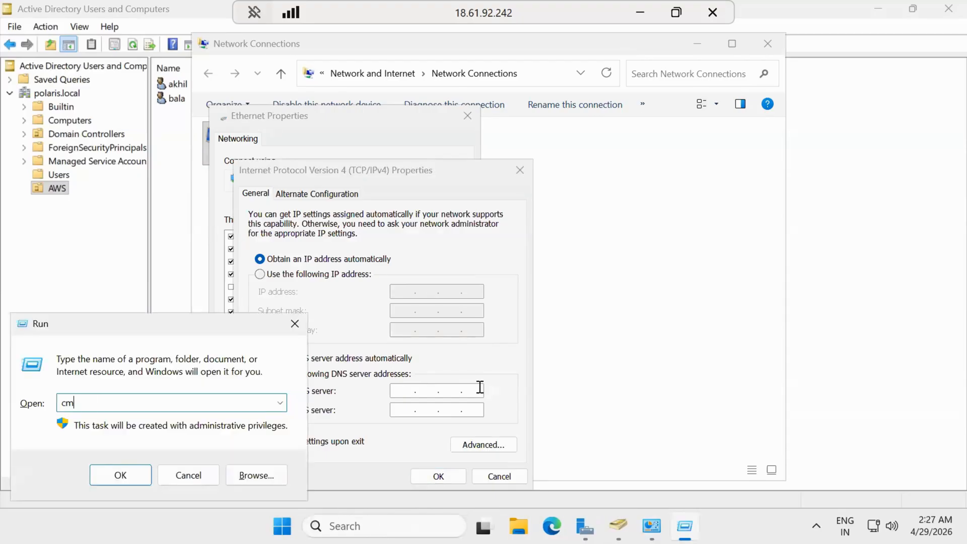
key(Return)
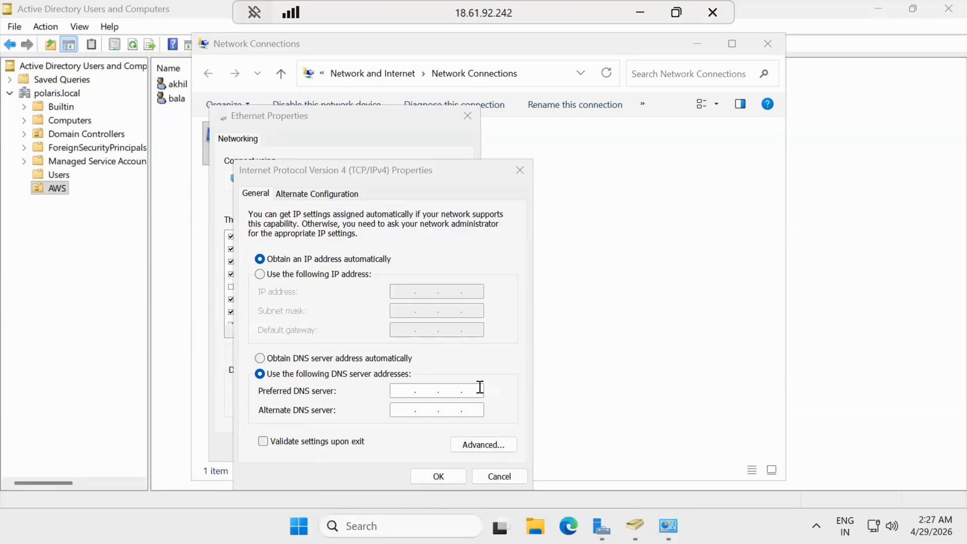
text(ipco)
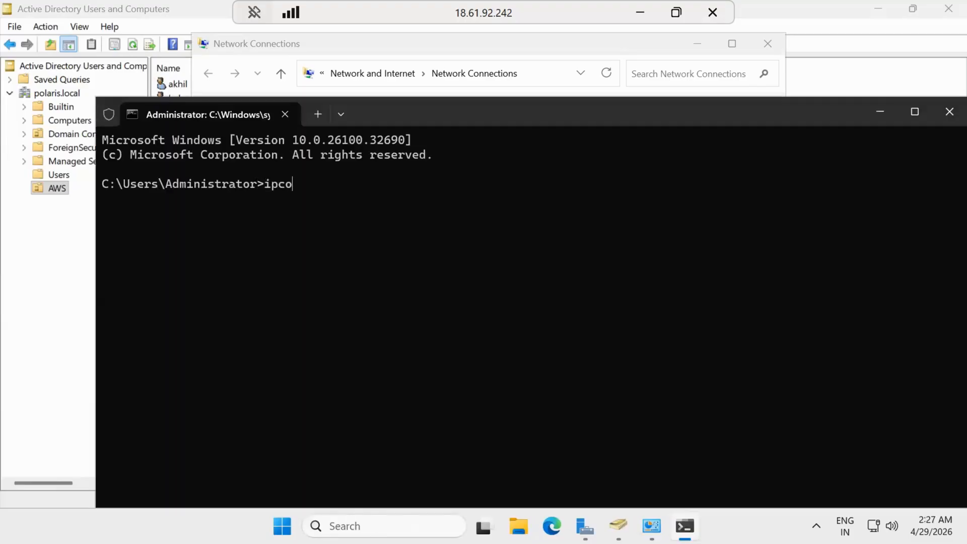
text(nfig /all)
key(Return)
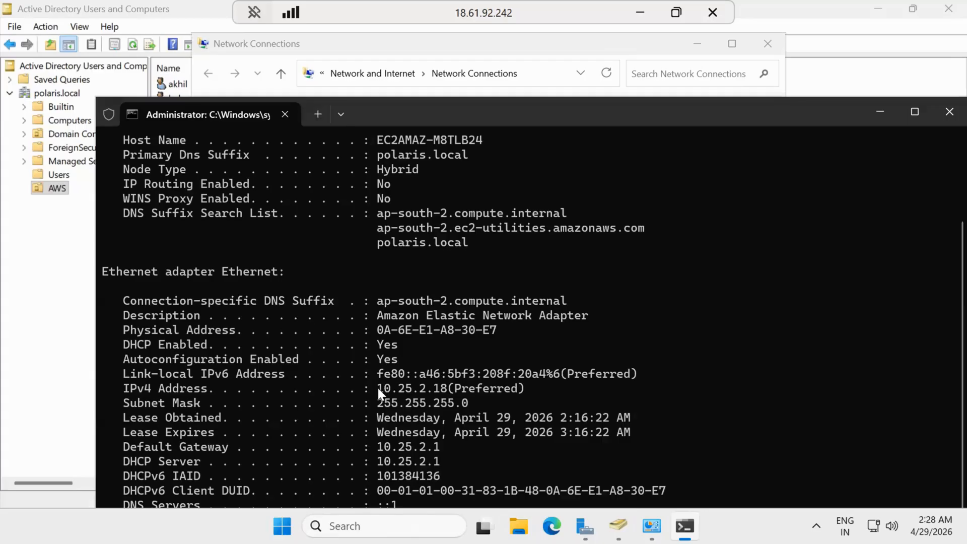
drag(378, 388, 447, 389)
key(ctrl+c)
Step: Enter 10.25.2.18 and 10.25.0.2 as the IPv4 DNS servers, save, and close the command prompt
key(alt+Tab)
key(ctrl+v)
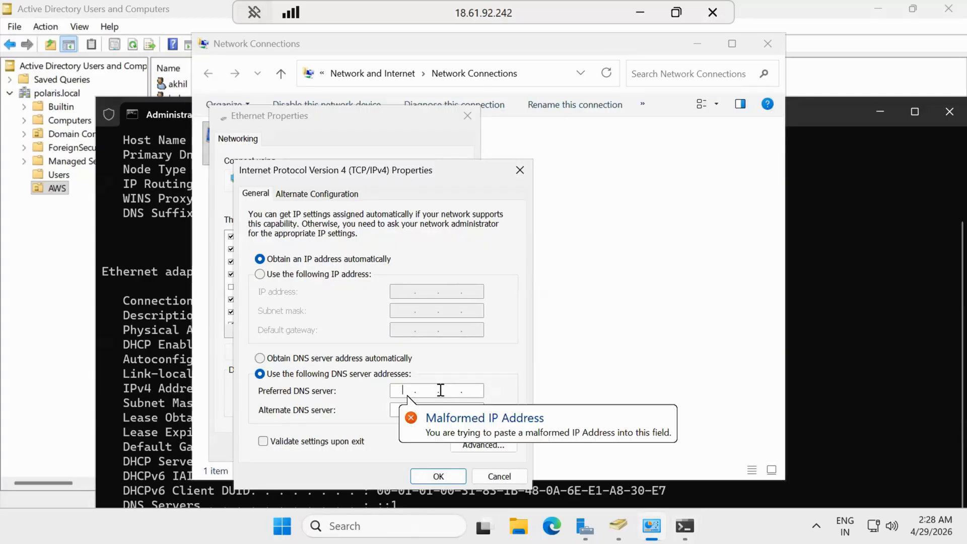
text(10)
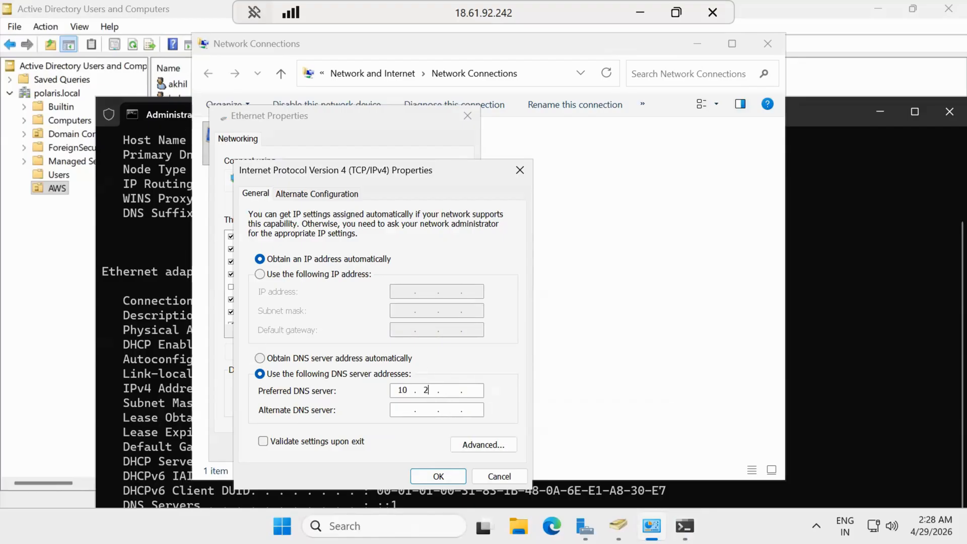
text(.25.2.18)
text(10.25.0.2)
click(441, 476)
click(401, 452)
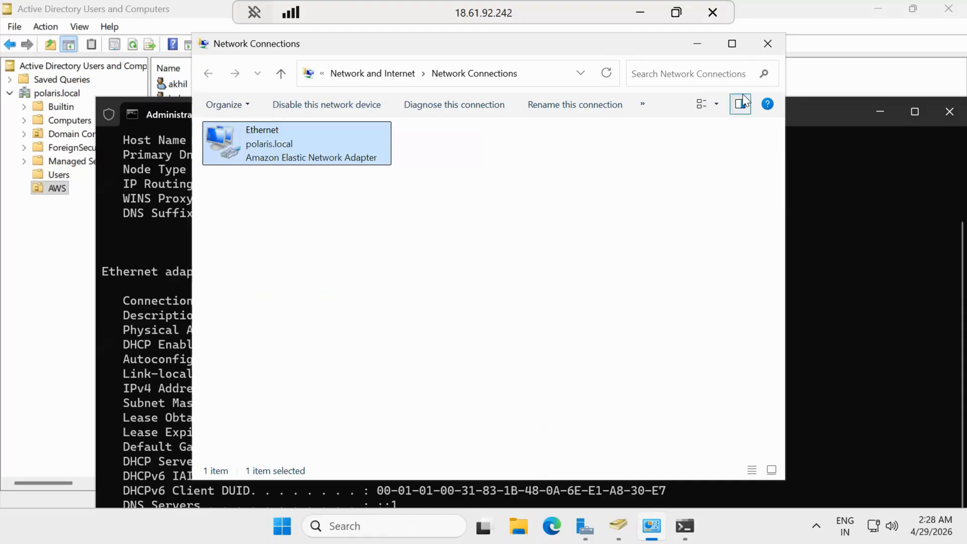
click(941, 104)
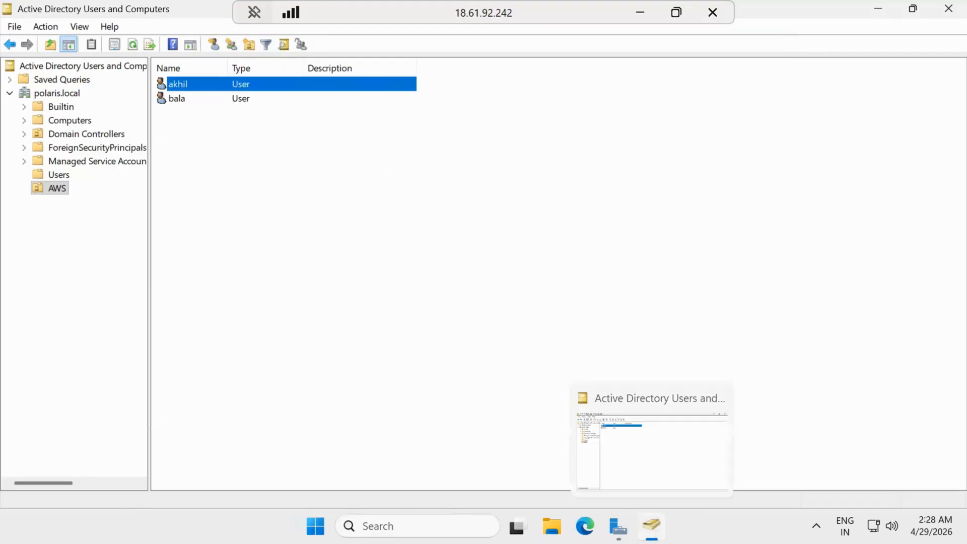
right_click(339, 89)
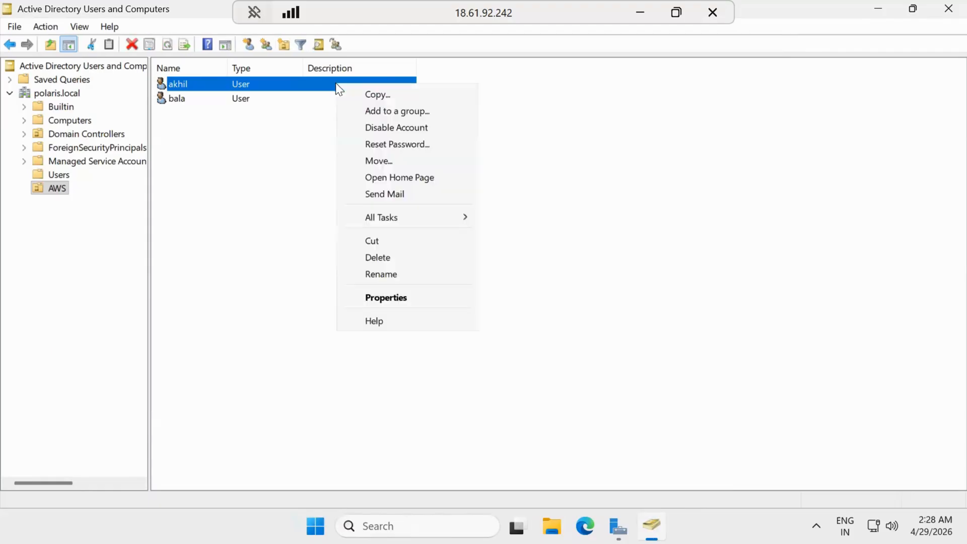
Step: Give the first AWS user a polaris.local e-mail address in their properties
click(438, 297)
click(458, 331)
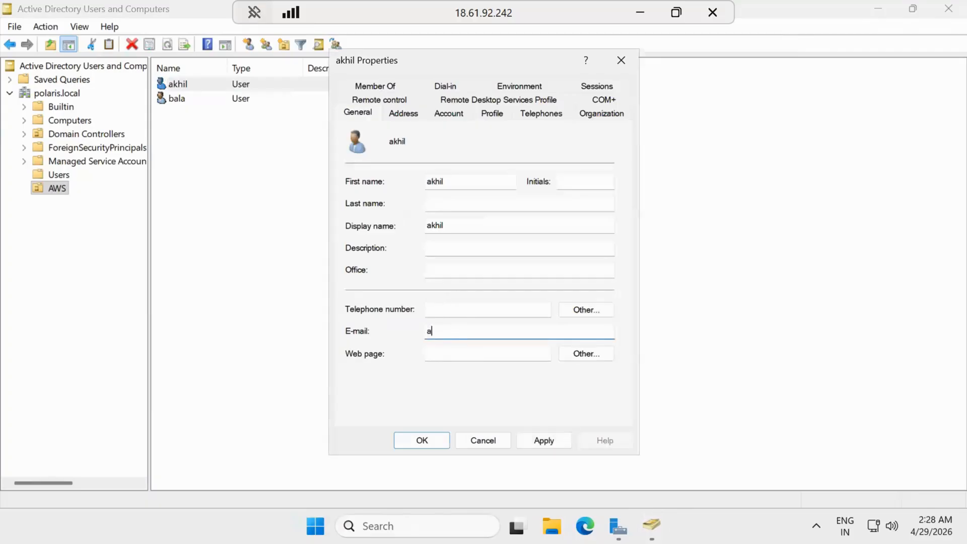
key(Return)
Step: Give the second AWS user a polaris.local e-mail address, then minimise the remote session
click(296, 100)
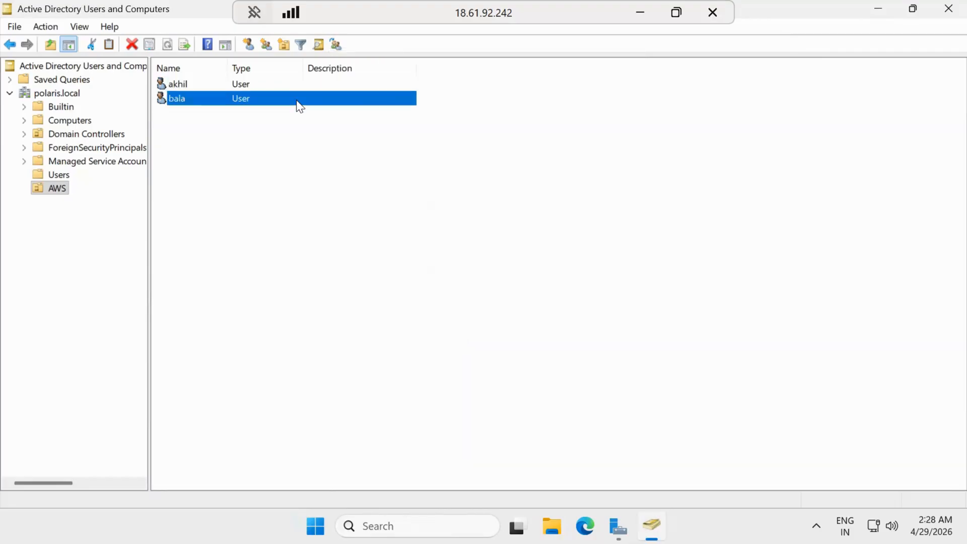
right_click(297, 100)
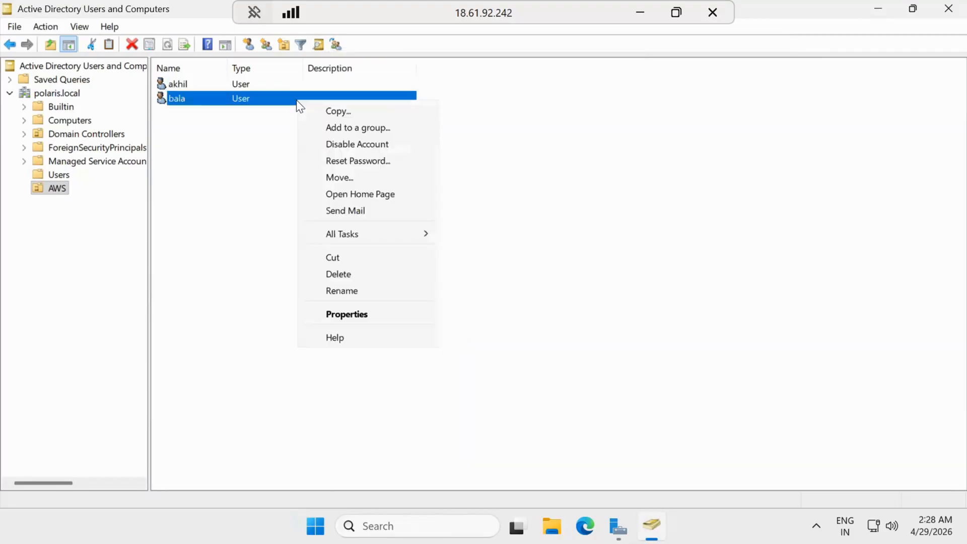
click(385, 315)
click(451, 330)
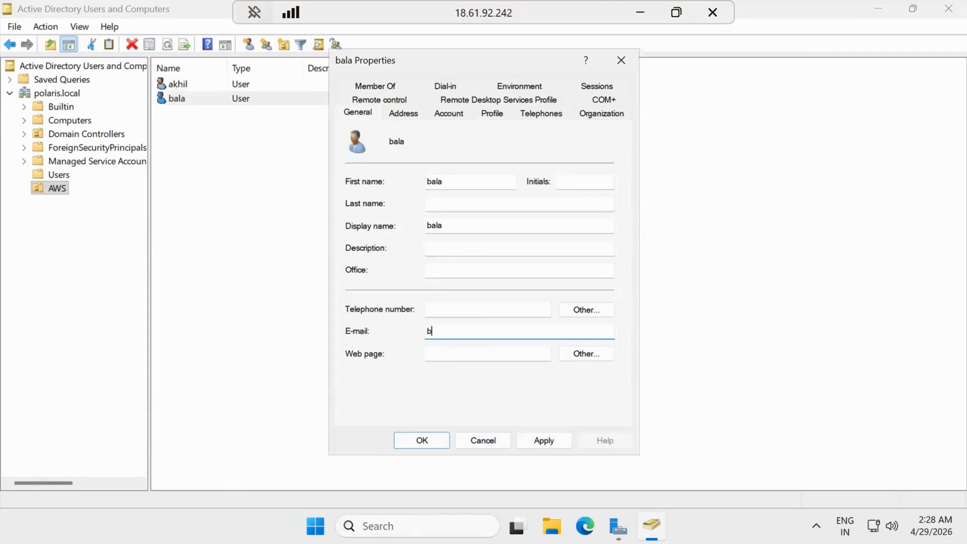
key(Return)
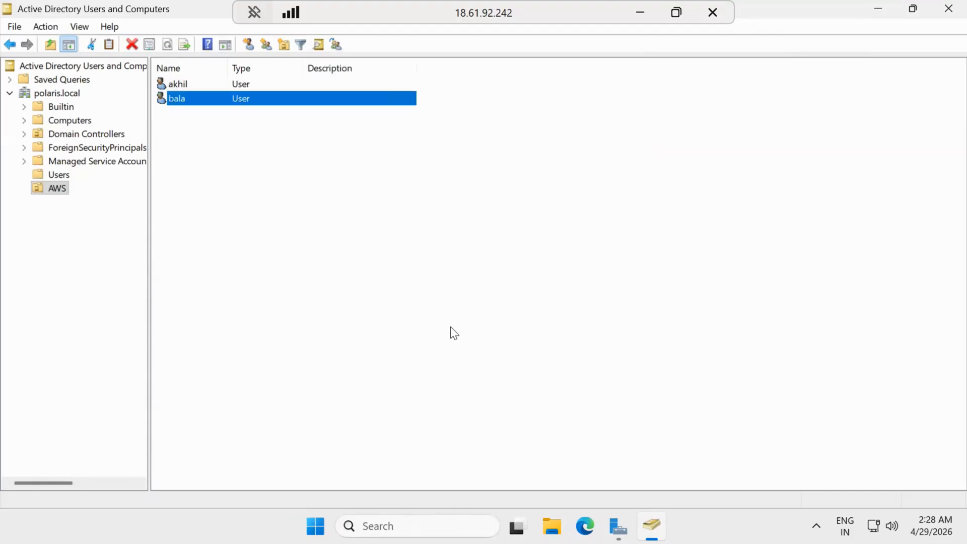
click(641, 12)
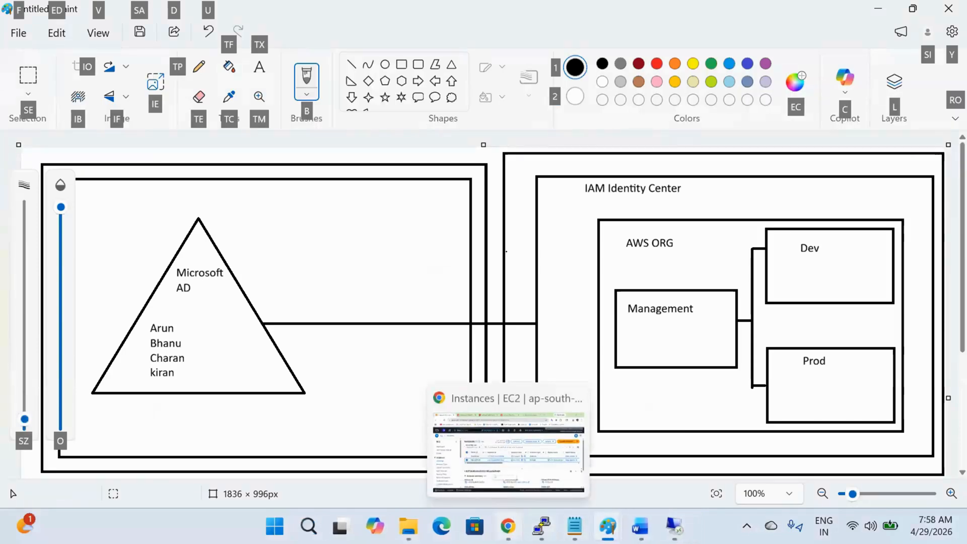
Step: Choose AD Connector as the directory type with the Small directory size
click(508, 526)
click(433, 6)
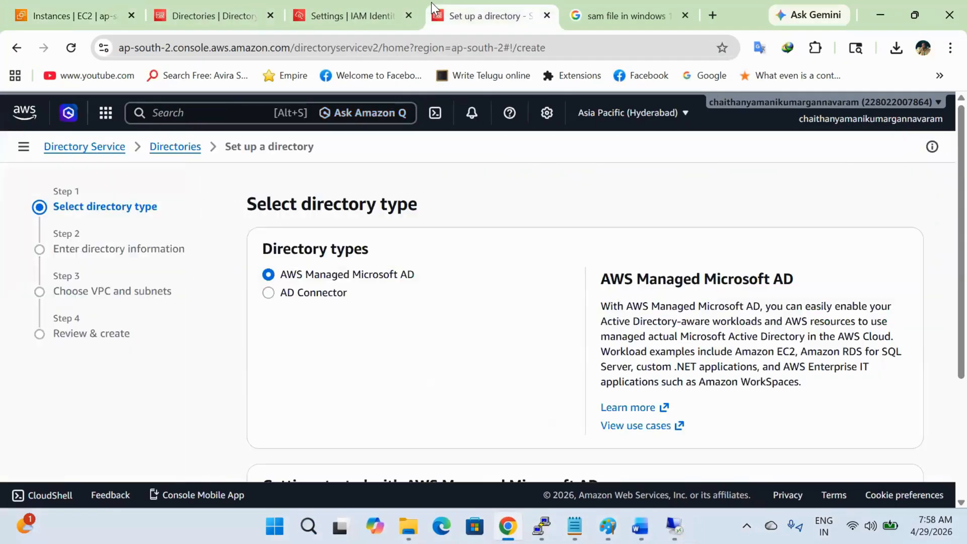
click(317, 294)
scroll(467, 317, down, 1)
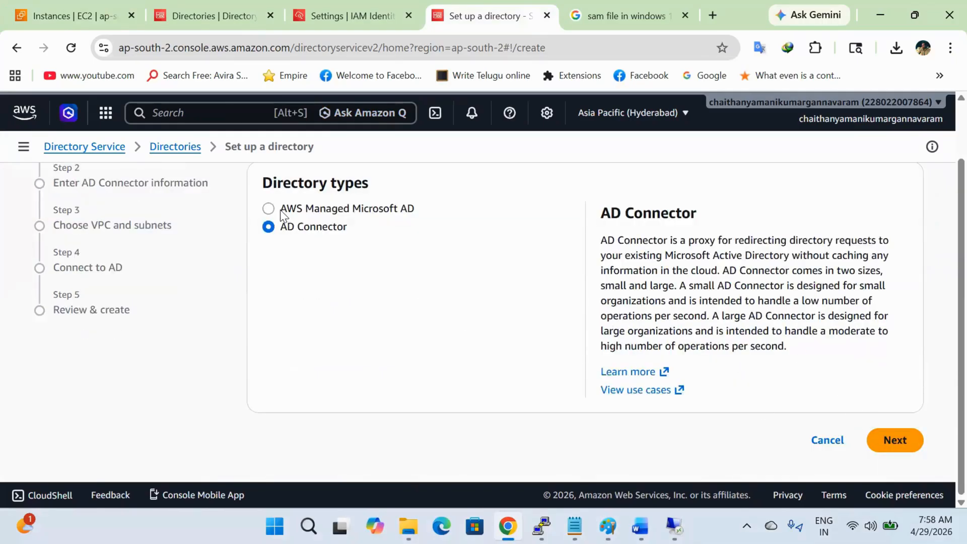
click(897, 442)
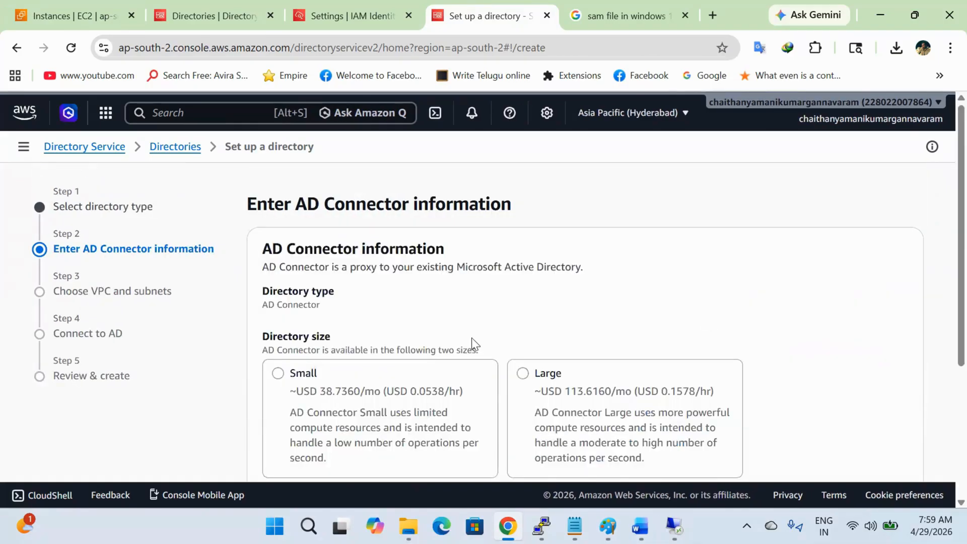
click(388, 403)
scroll(388, 403, down, 3)
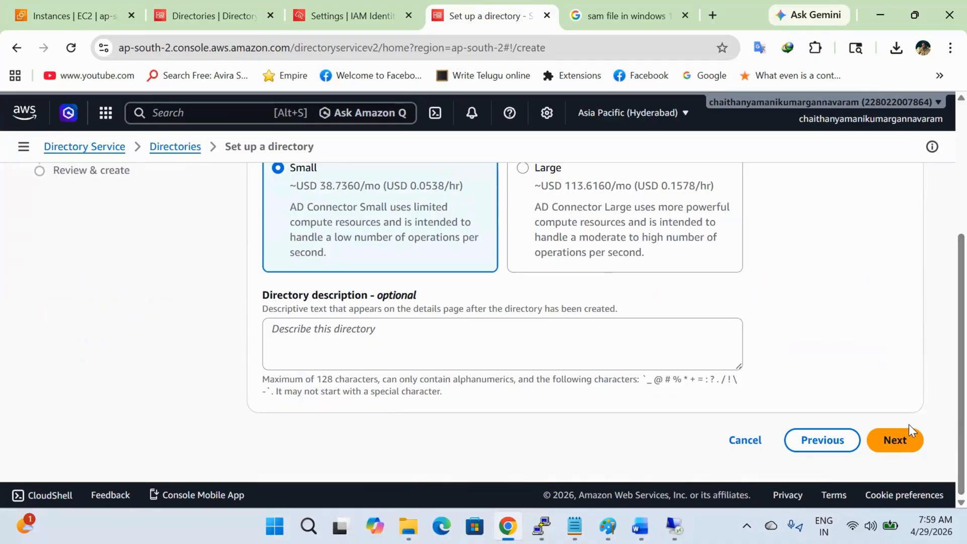
click(907, 439)
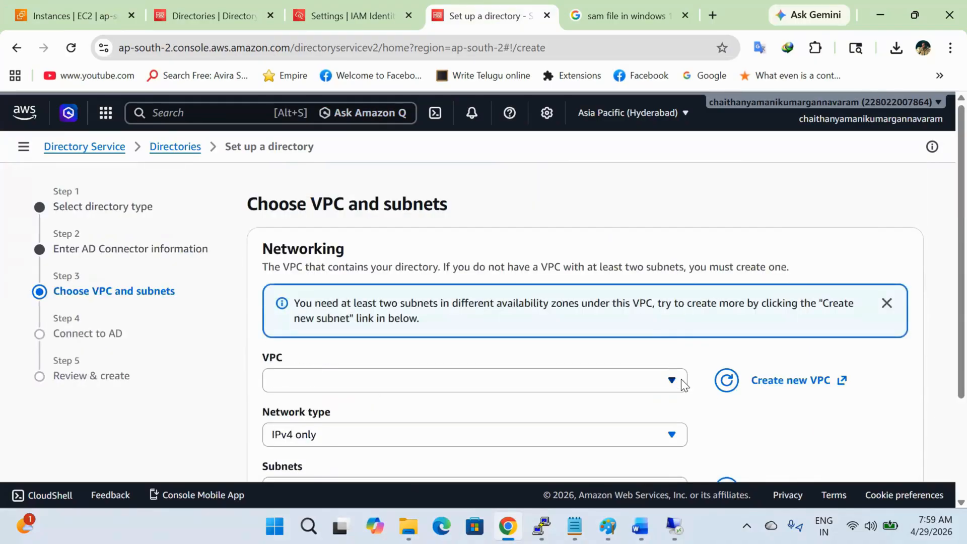
Step: Select the Polaris VPC with subnets Polaris-Subnet-2 and Polaris-Subnet-1
click(680, 379)
click(587, 333)
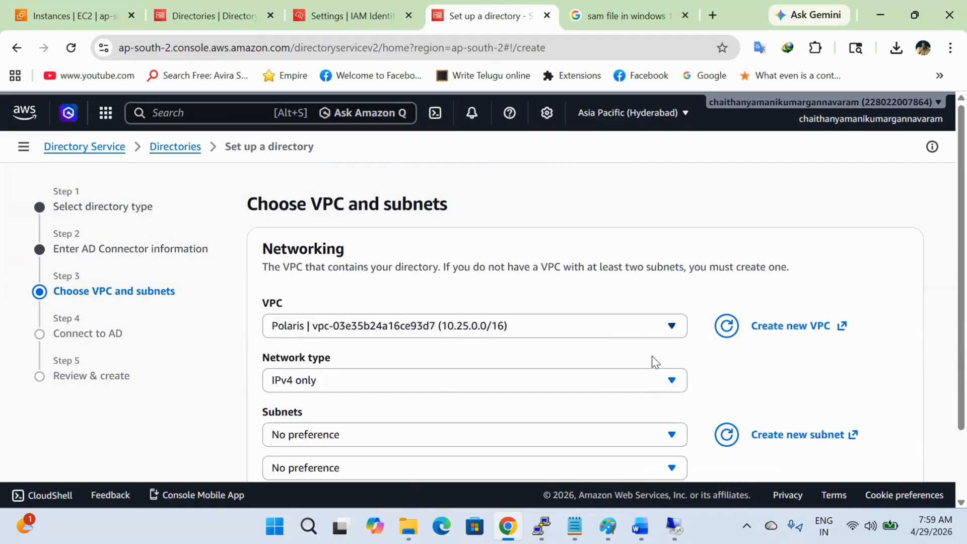
scroll(652, 356, down, 2)
click(651, 347)
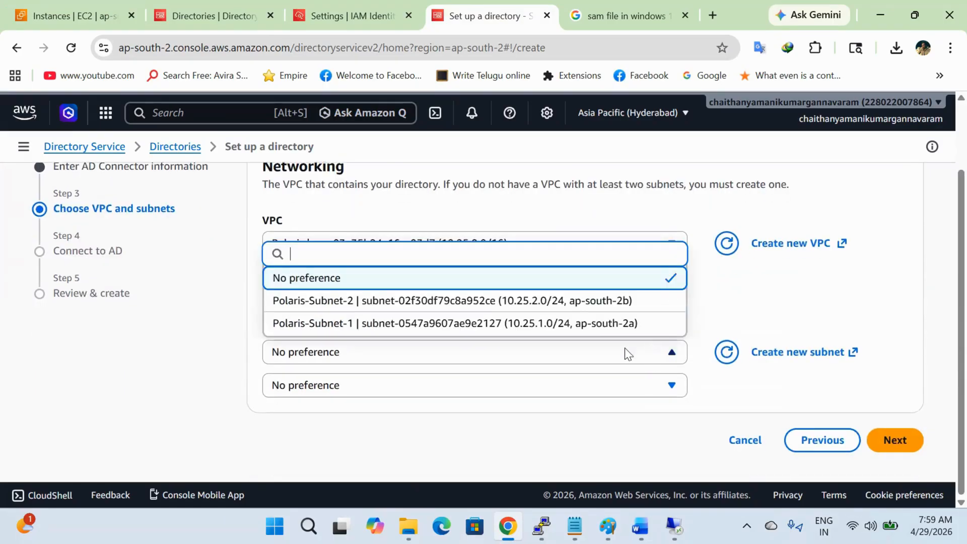
click(600, 302)
click(607, 393)
click(595, 357)
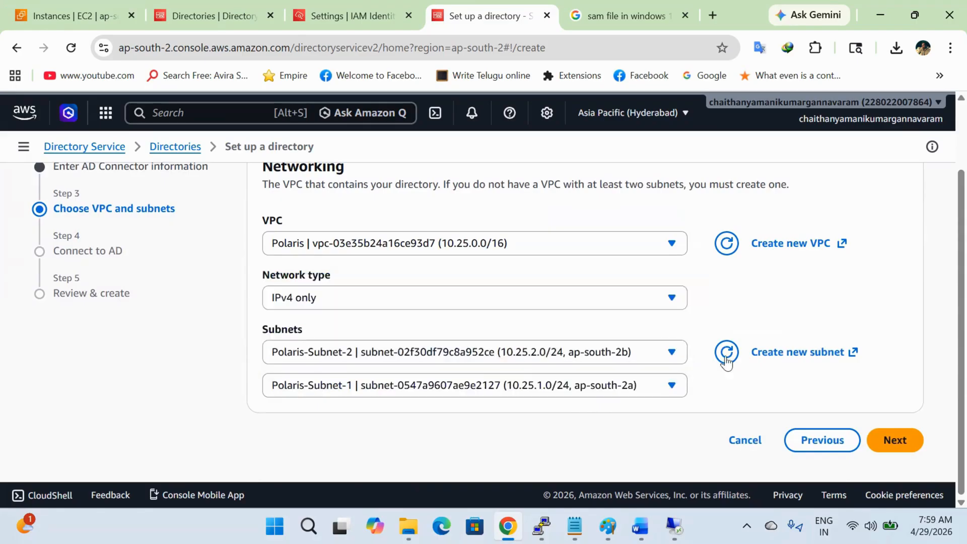
click(892, 441)
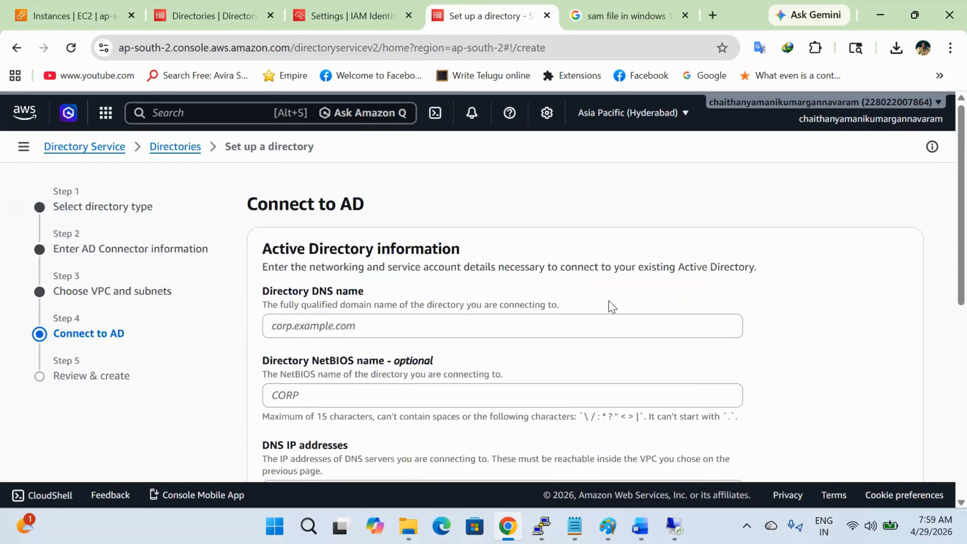
Step: Enter directory DNS name polaris.local with DNS server addresses 10.25.2.18 and 10.25.0.2
click(567, 325)
text(po)
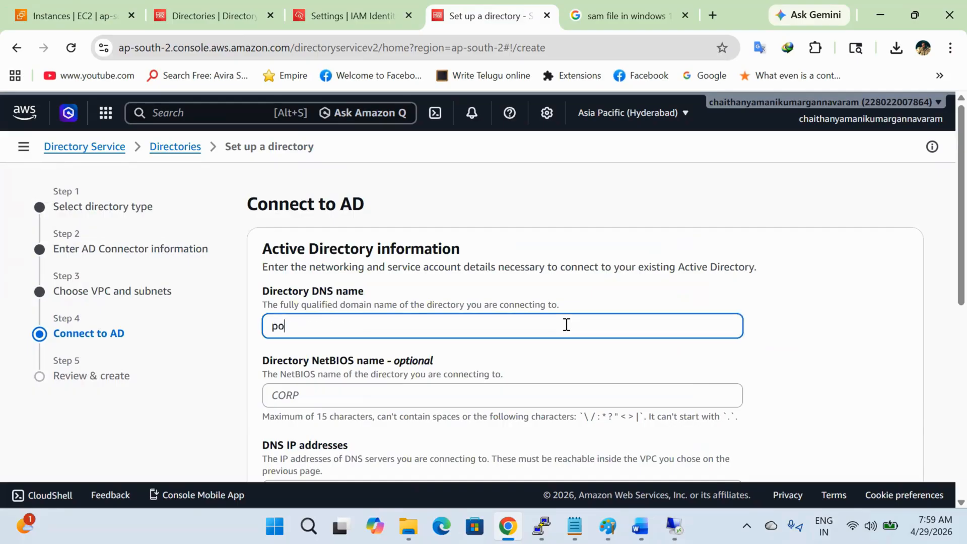
text(laris.local)
scroll(567, 325, down, 1)
scroll(566, 325, down, 2)
click(560, 313)
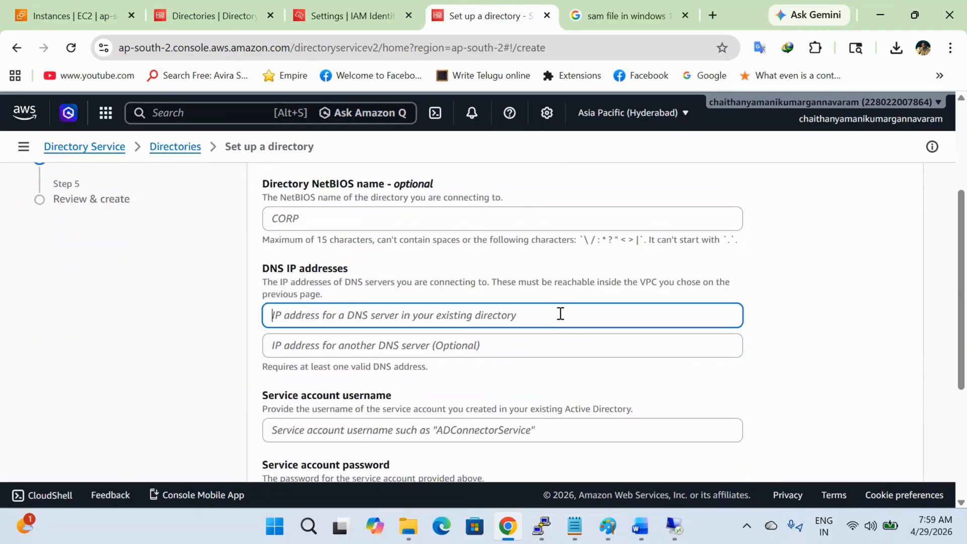
text(10.25.2.)
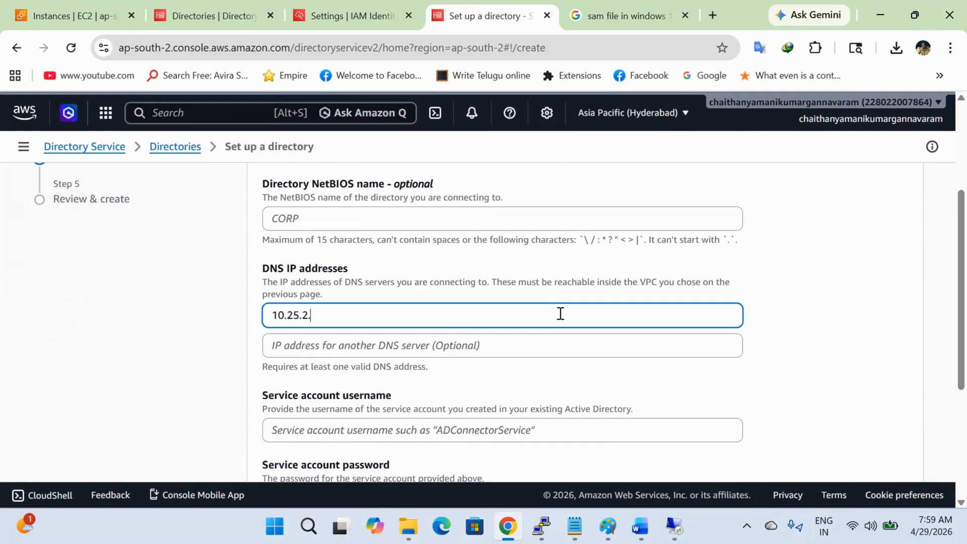
text(1)
text(8)
key(Tab)
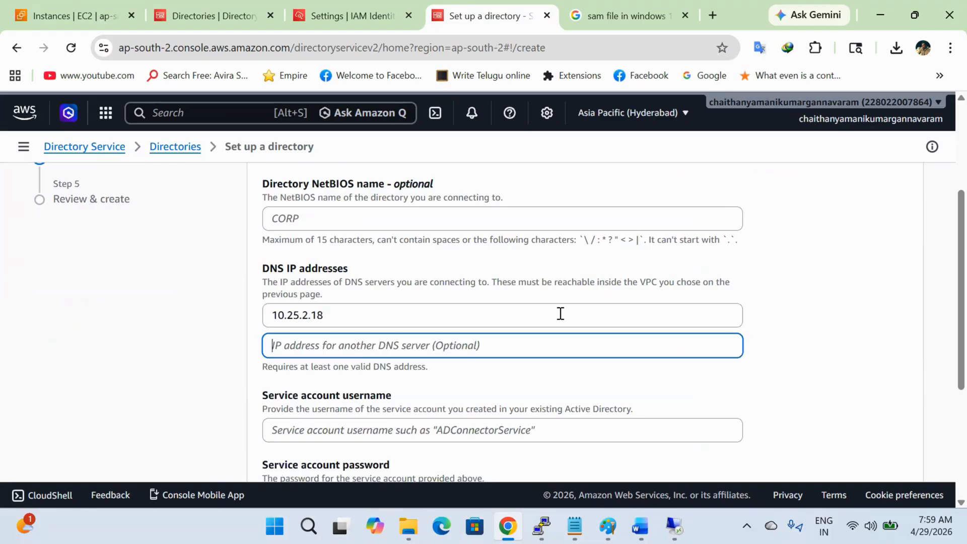
text(10.25.0.2)
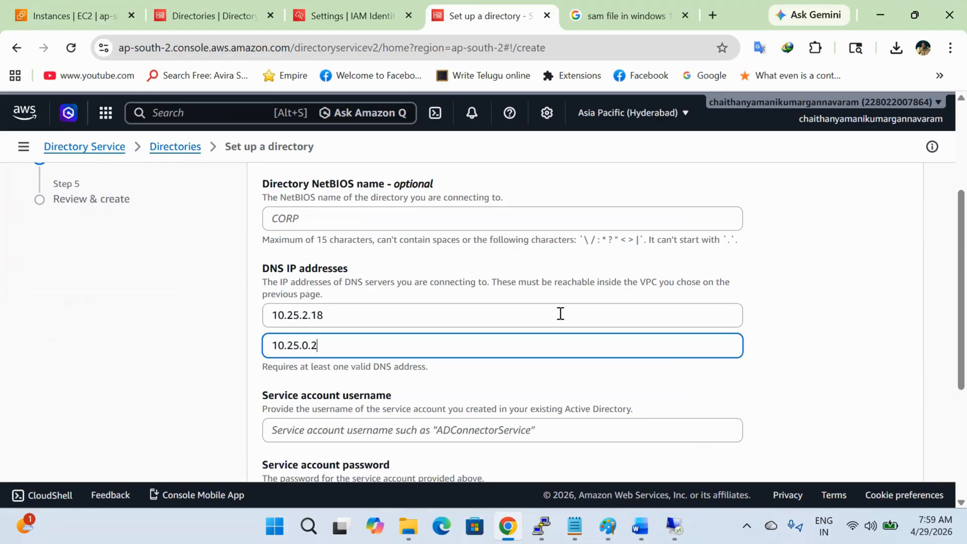
scroll(561, 313, down, 1)
scroll(561, 314, down, 1)
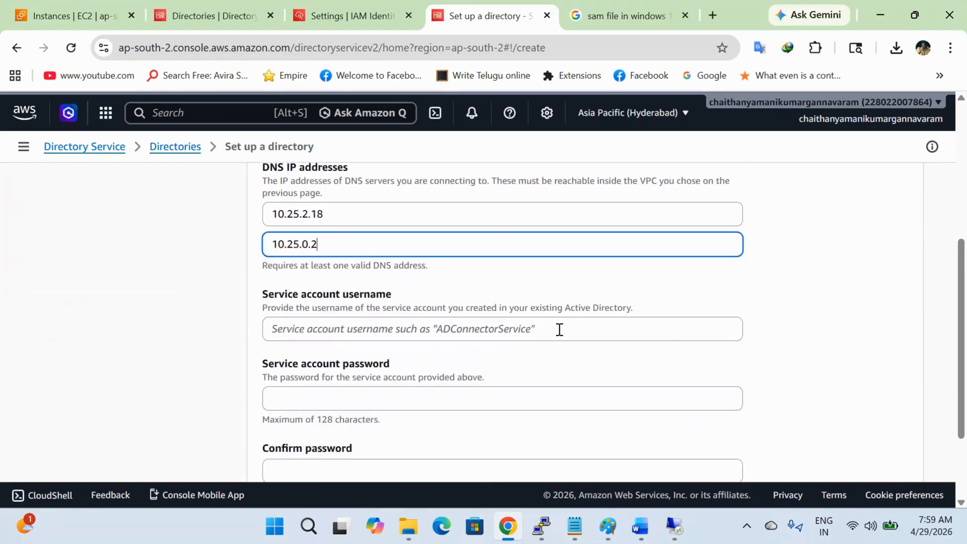
Step: Enter the administrator service account and its password, then create the directory
click(560, 329)
text(administr)
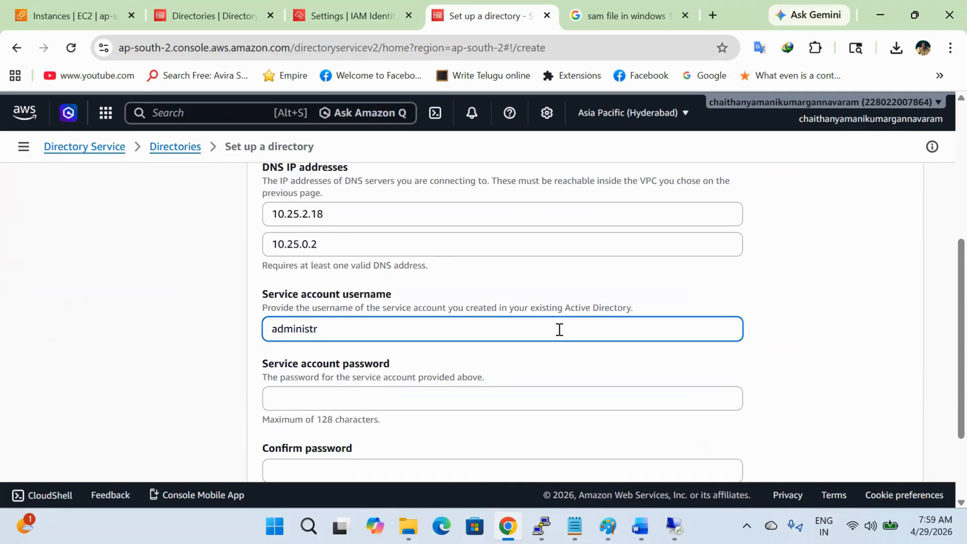
text(ator)
key(Tab)
text(••••)
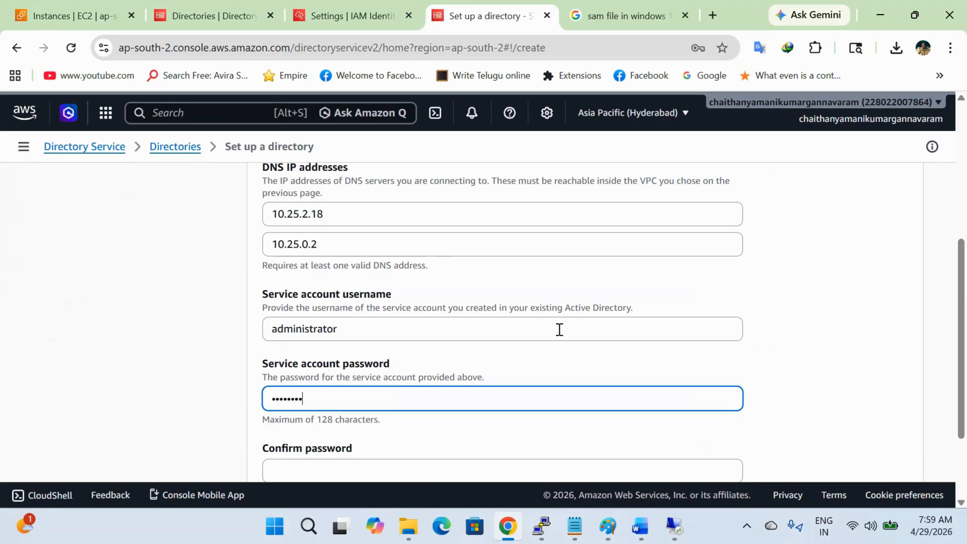
key(BackSpace)
key(BackSpace)
key(BackSpace)
key(BackSpace)
text(•••••••••)
key(Tab)
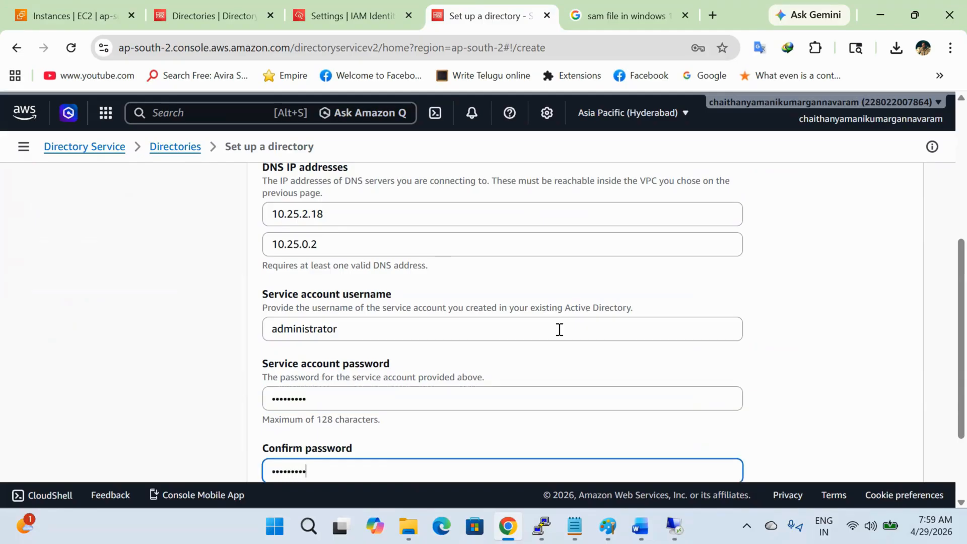
scroll(559, 330, down, 3)
click(904, 447)
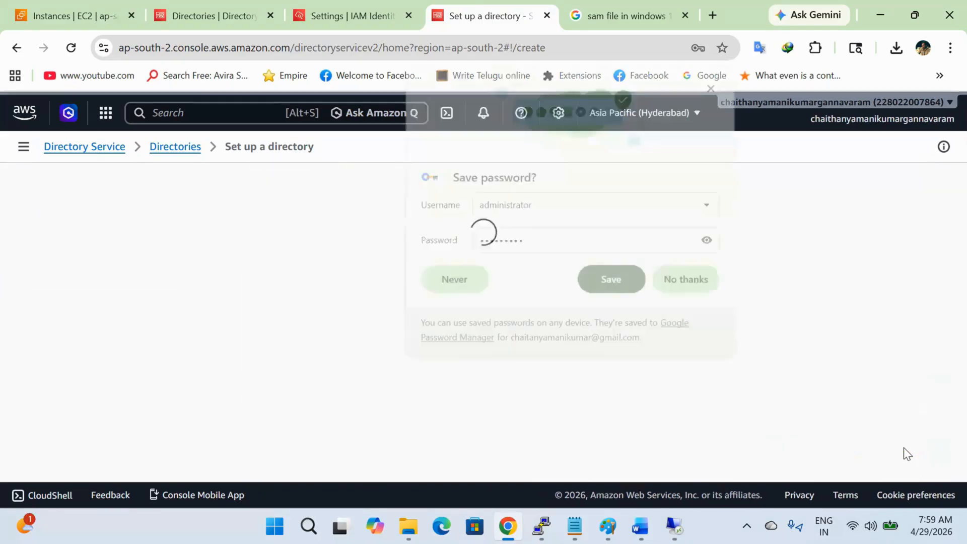
click(689, 285)
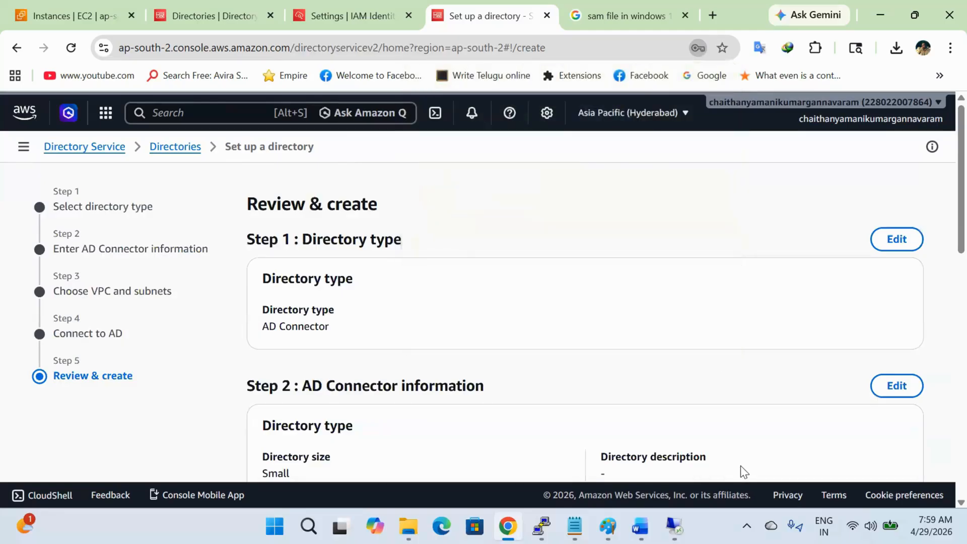
scroll(741, 466, down, 15)
click(885, 448)
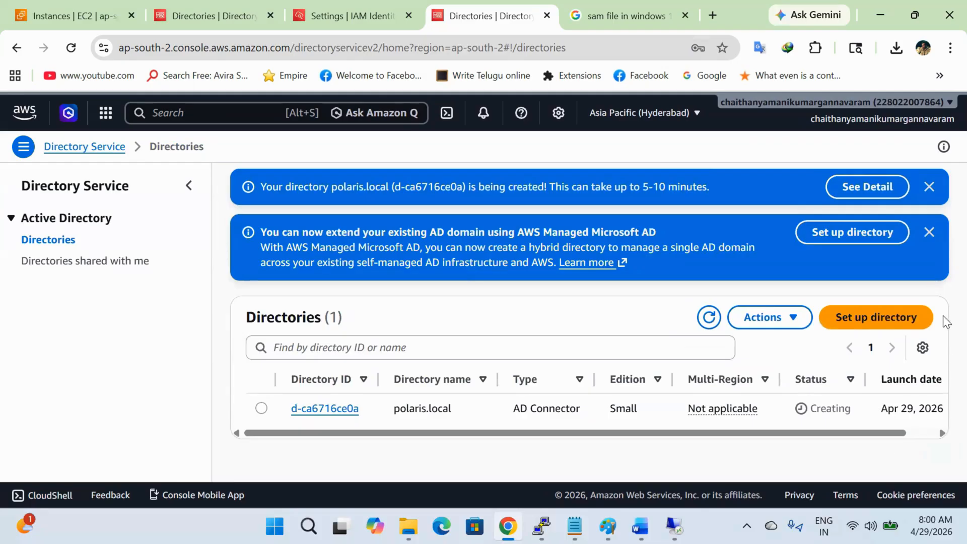
Step: Bring up the Paint architecture diagram and undo the stray dot on the canvas
mouse_move(608, 526)
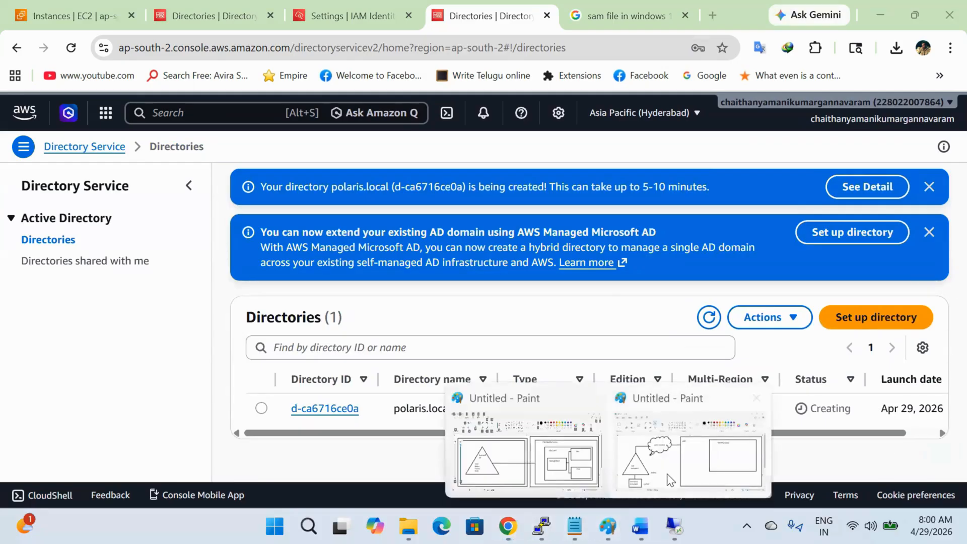
click(527, 430)
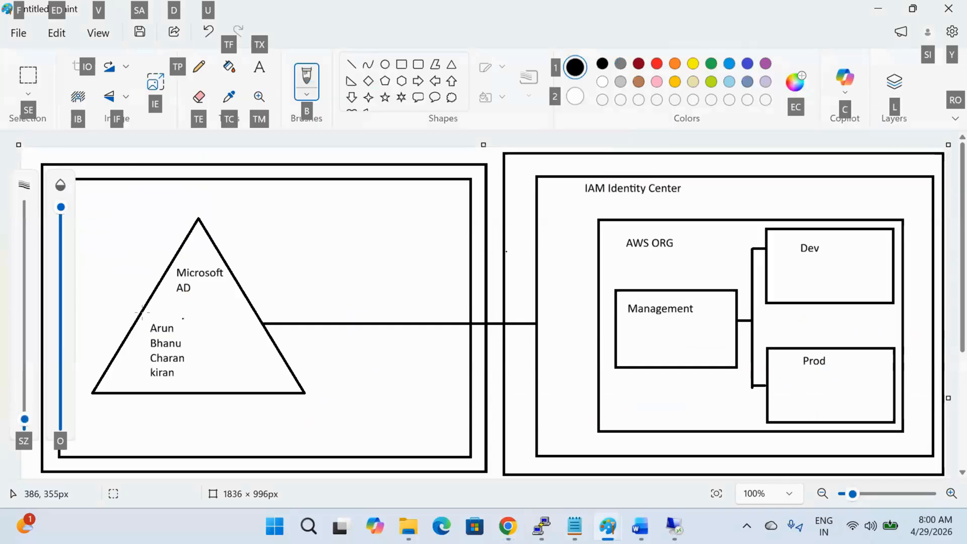
click(213, 354)
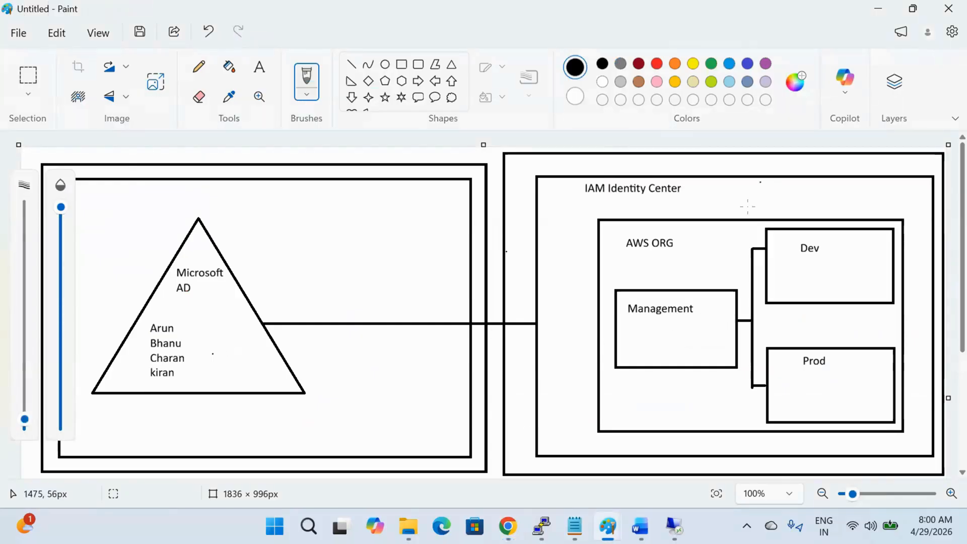
click(721, 272)
key(ctrl+z)
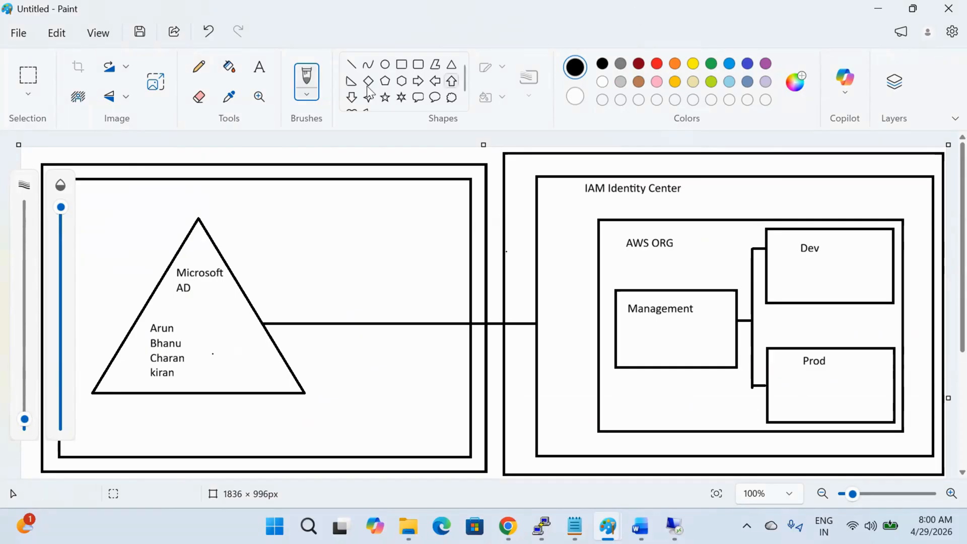
Step: Draw an outer rectangle around the IAM Identity Center box and place a text box near its top-right
click(401, 64)
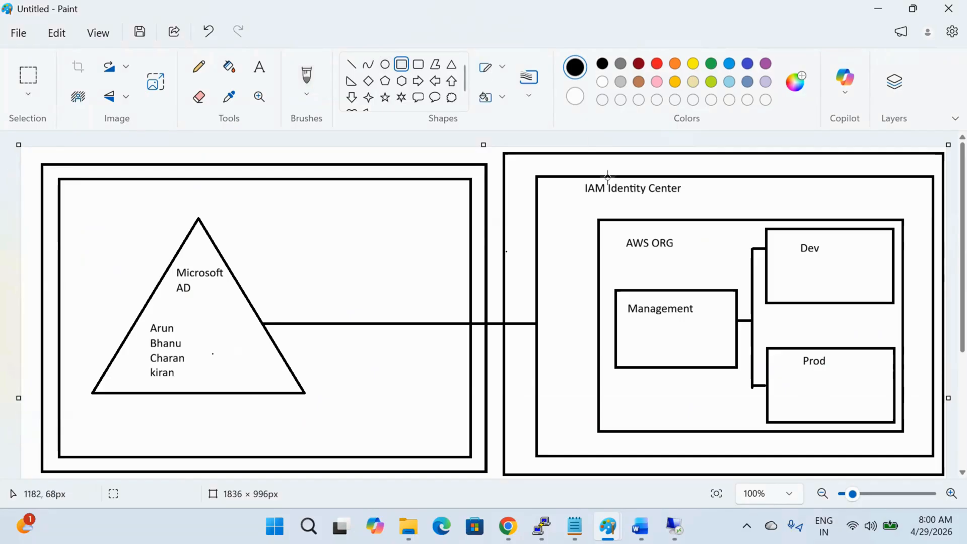
click(521, 161)
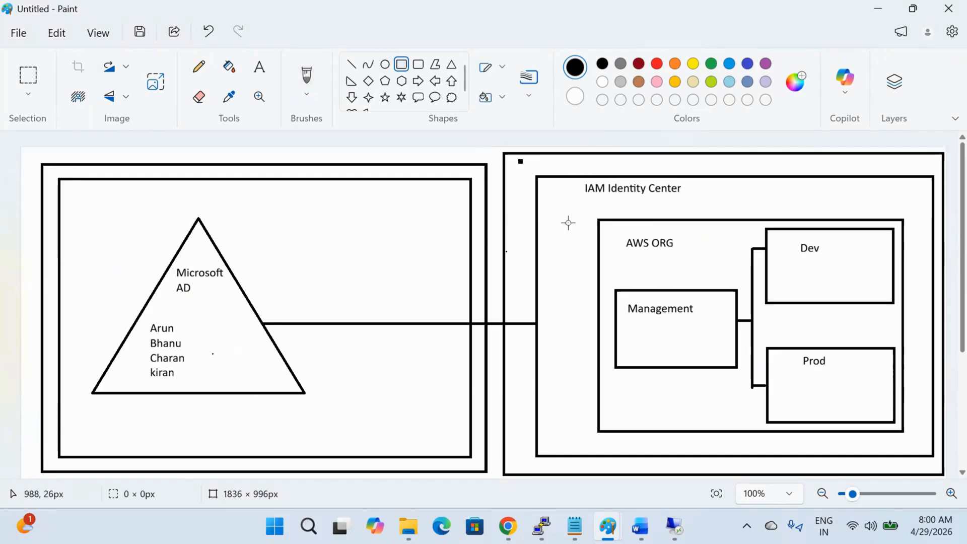
drag(569, 223, 939, 469)
click(472, 213)
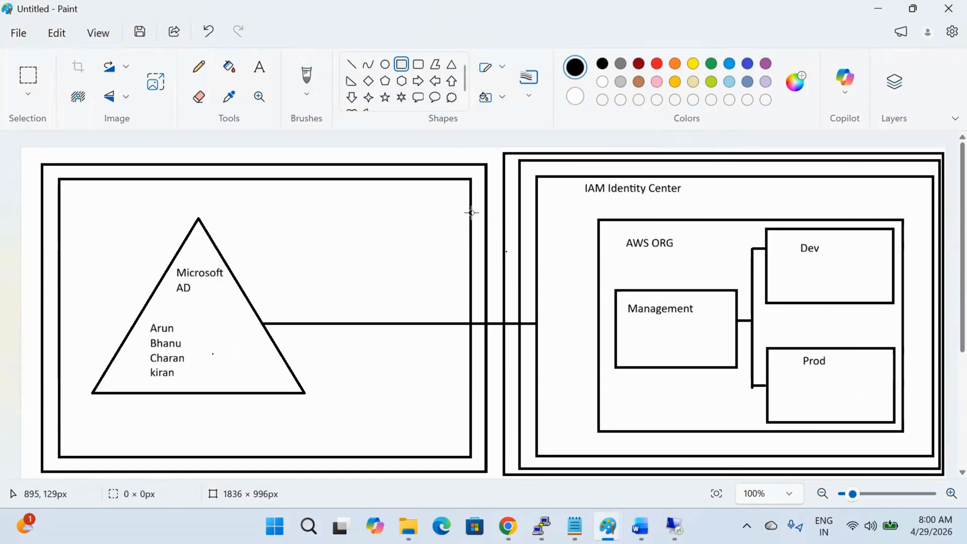
click(259, 66)
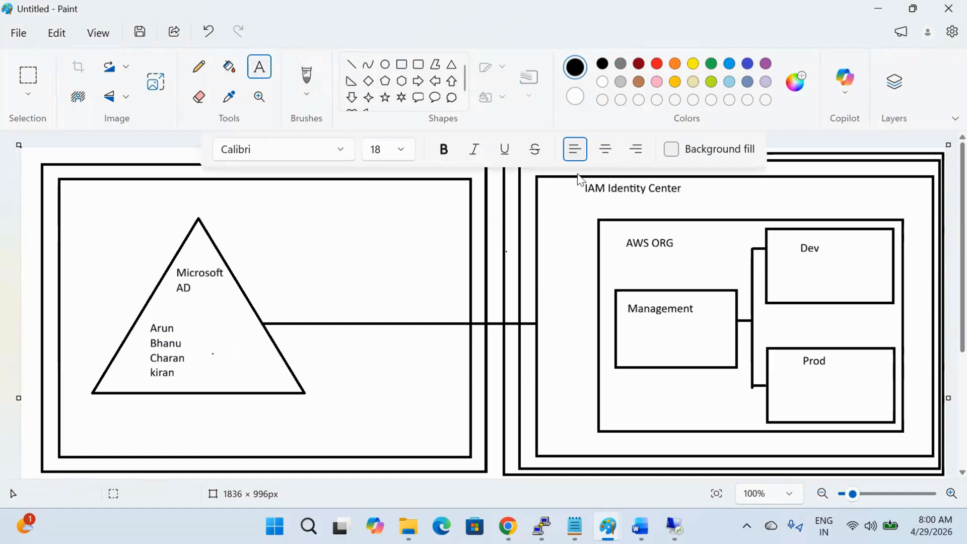
click(785, 163)
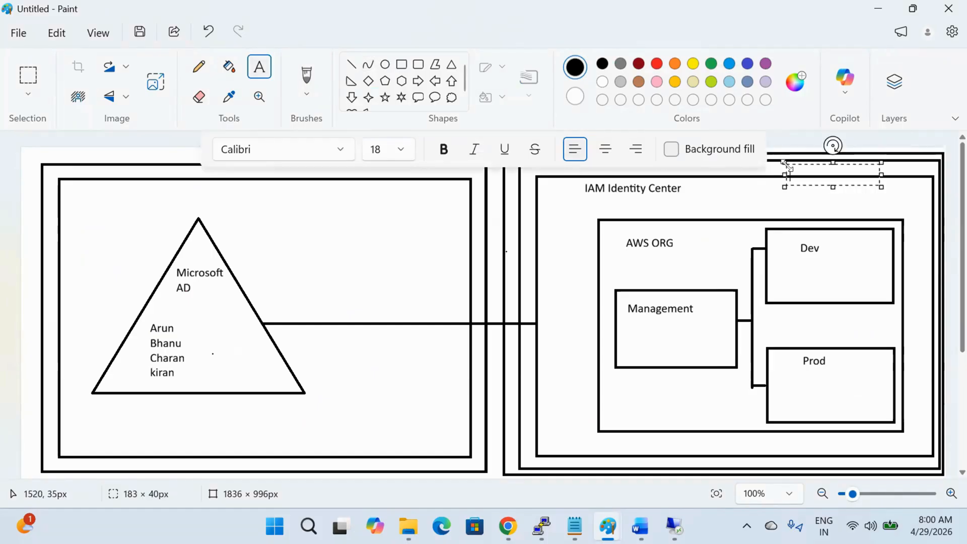
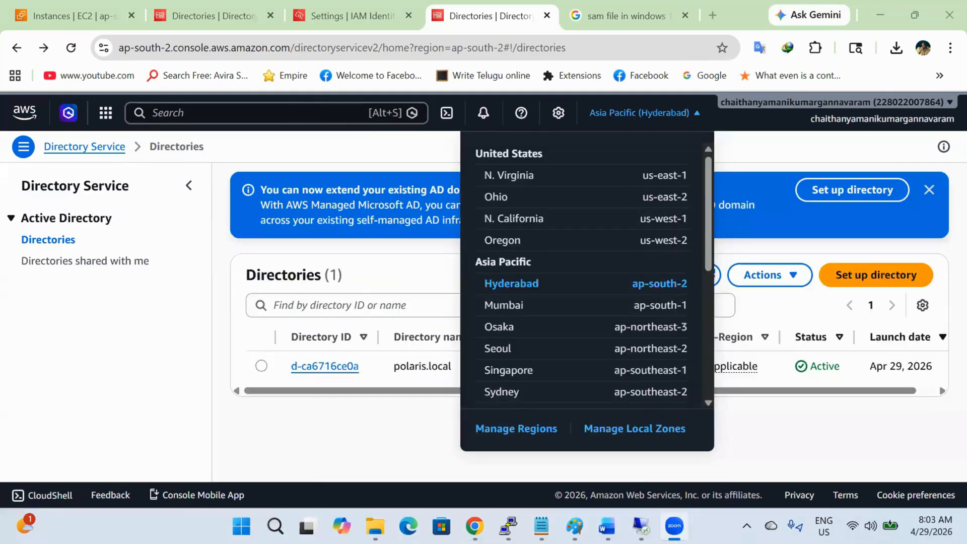
Step: Dismiss the region list and AD banner, reload IAM Identity Center settings, and open identity source Actions
click(808, 422)
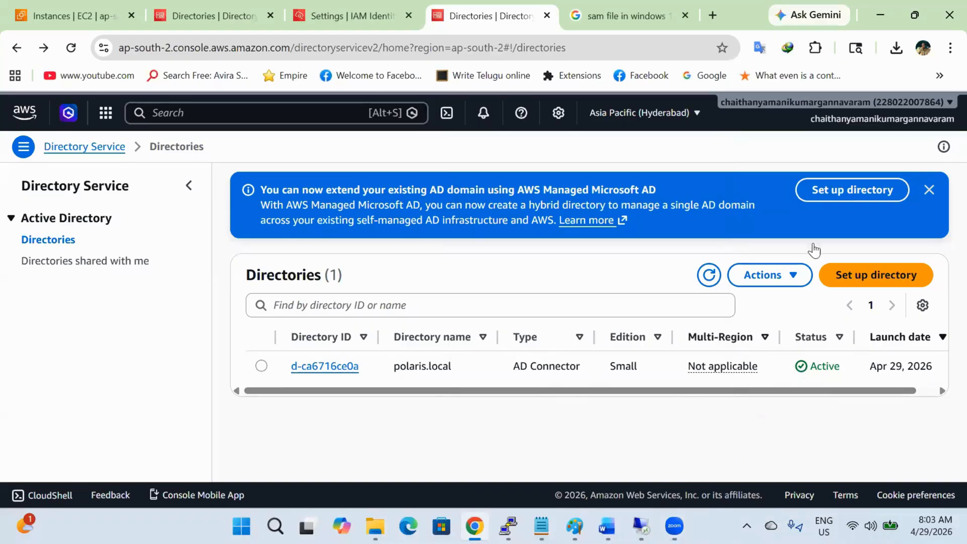
click(928, 189)
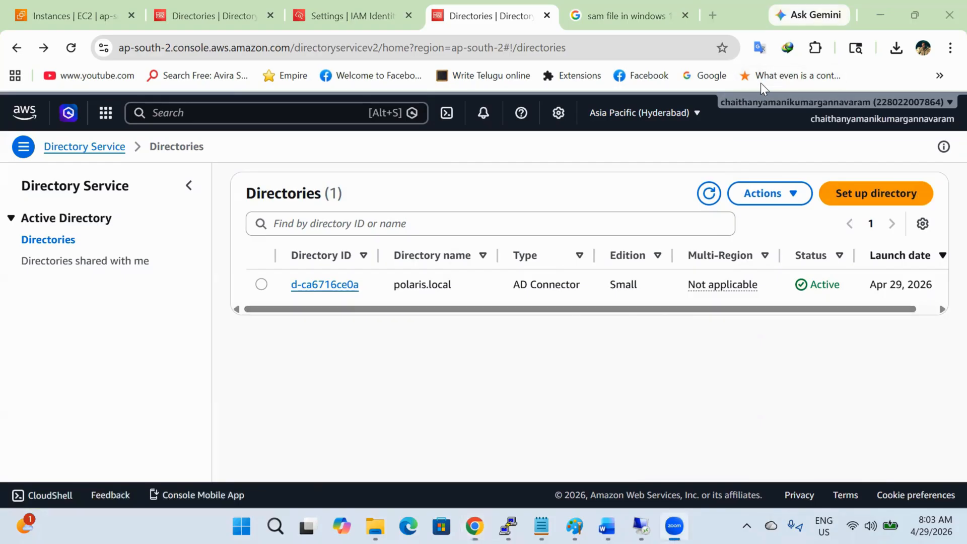
click(309, 2)
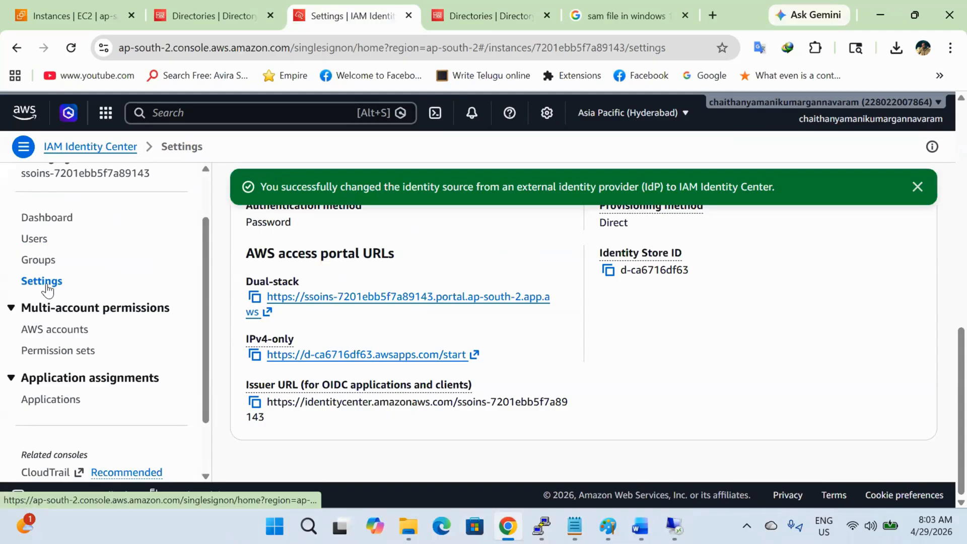
click(75, 49)
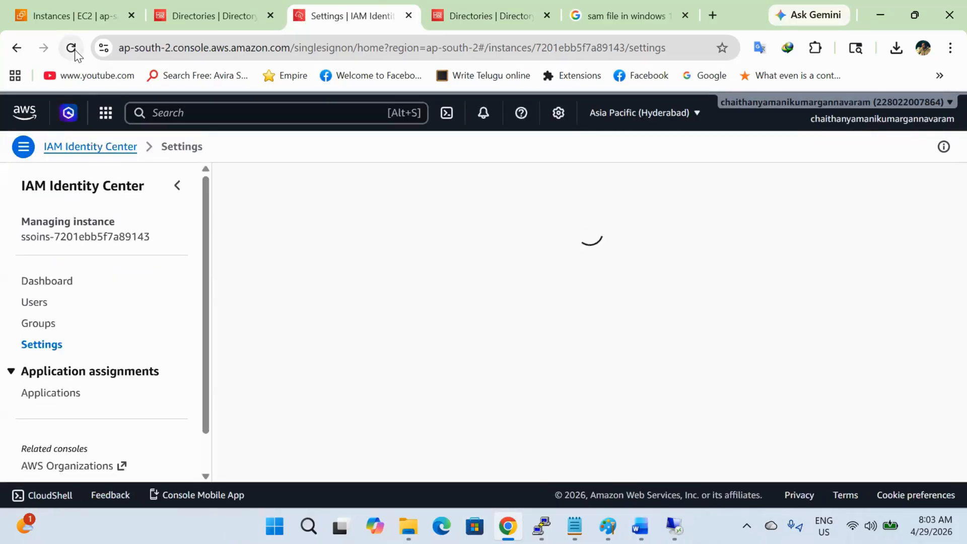
scroll(368, 132, down, 6)
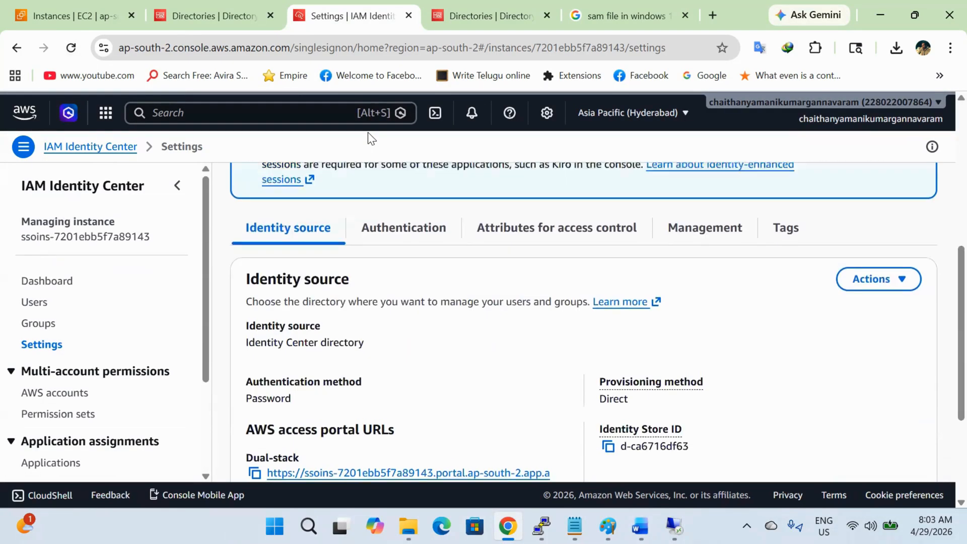
click(871, 275)
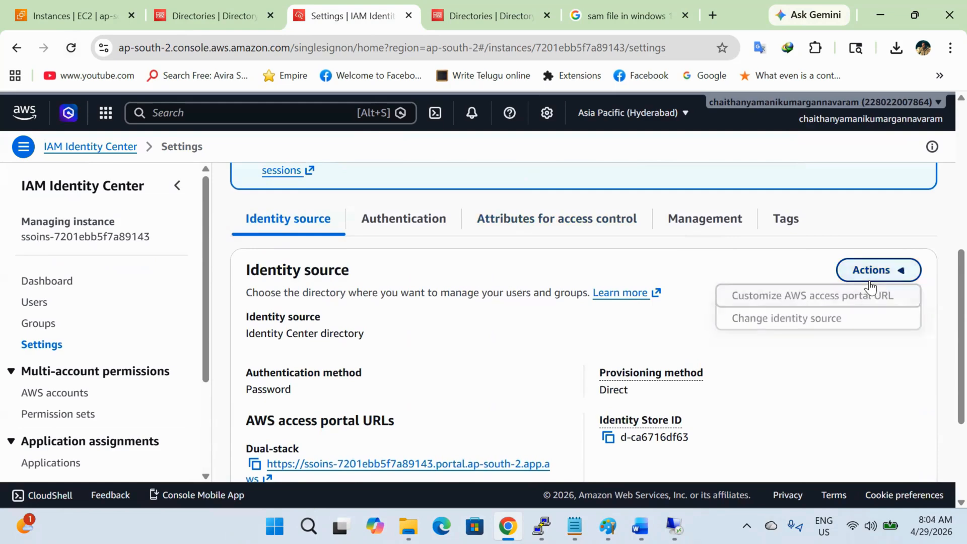
Step: Change the identity source to the polaris.local Active Directory, confirming with ACCEPT
click(855, 317)
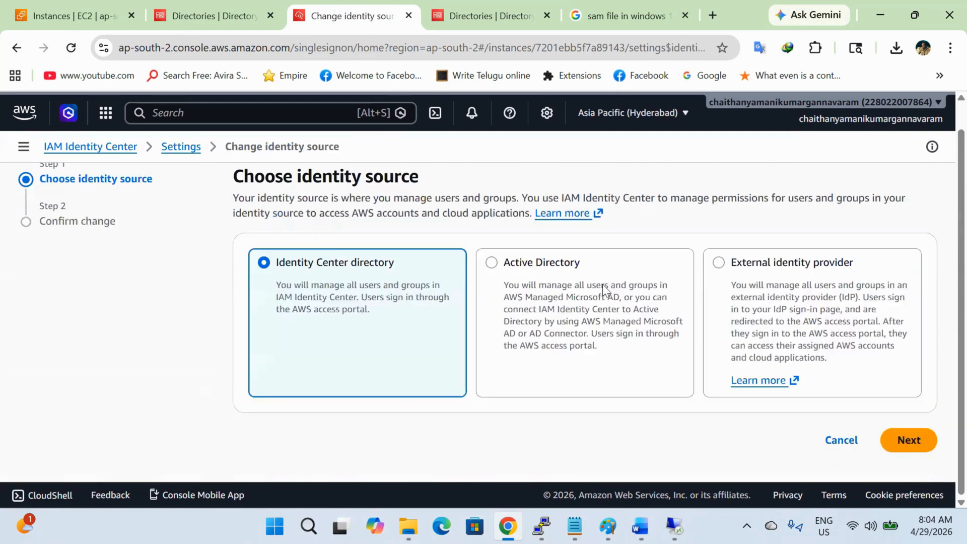
click(604, 287)
click(908, 440)
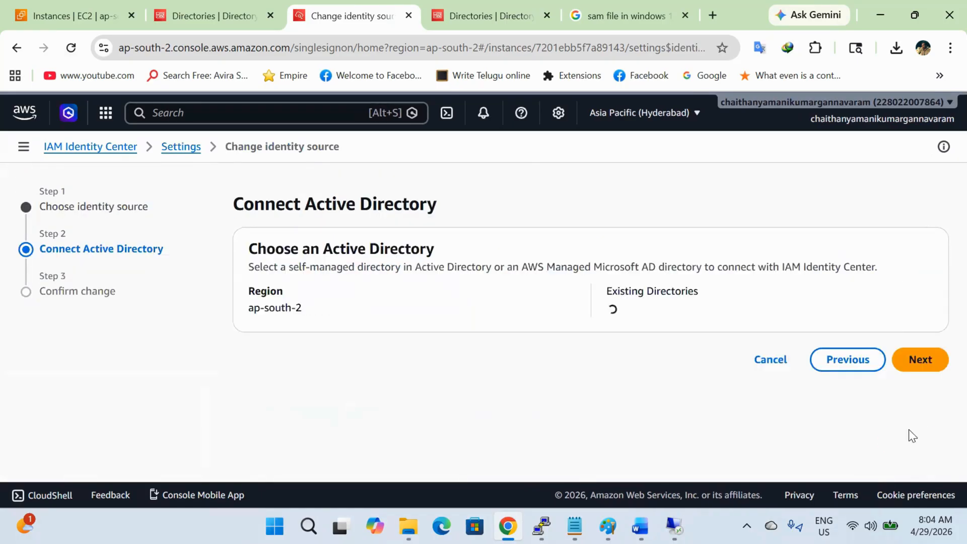
click(636, 311)
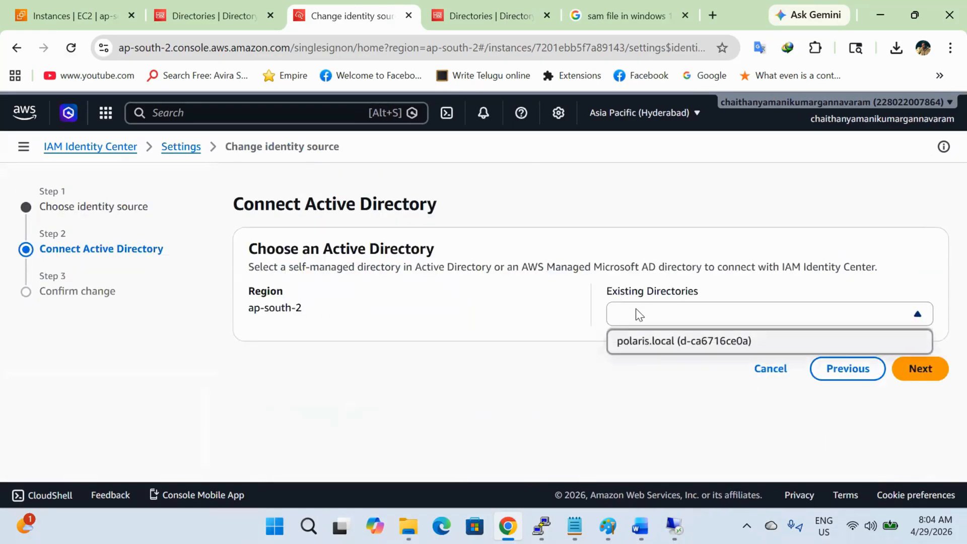
click(649, 340)
click(917, 373)
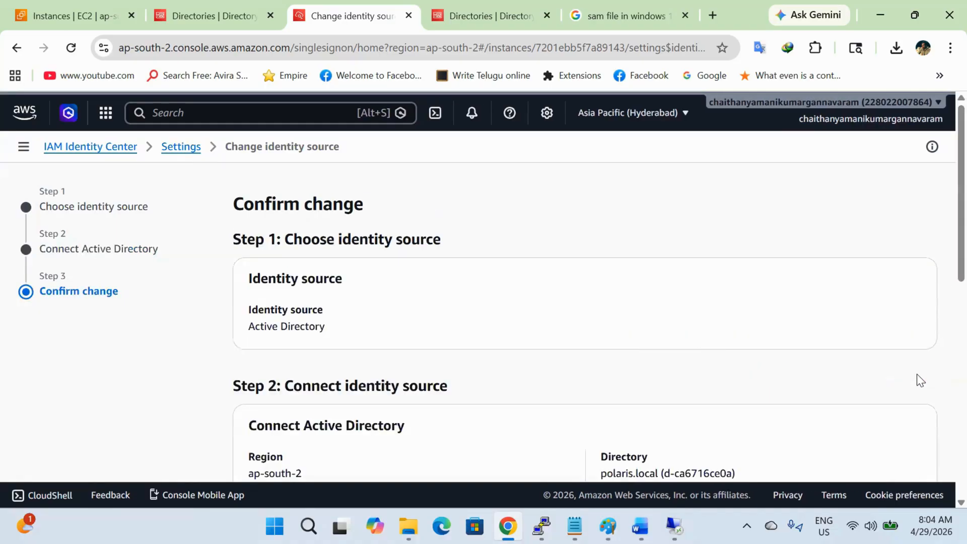
scroll(720, 345, down, 10)
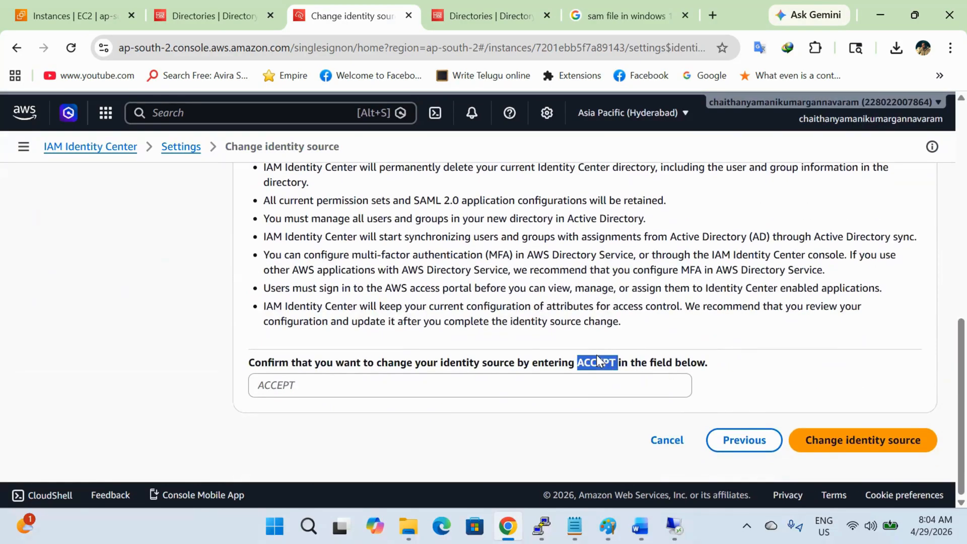
click(594, 386)
text(ACCEPT)
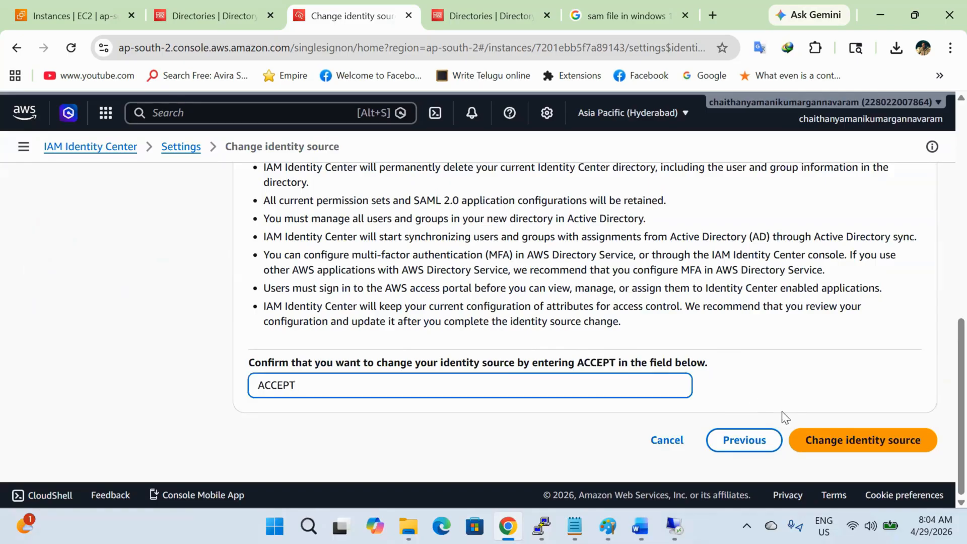
click(882, 450)
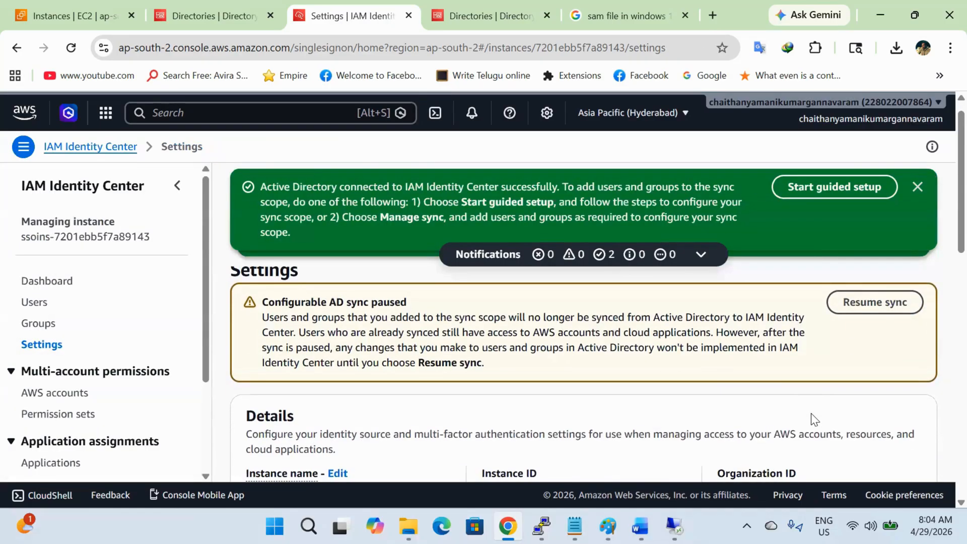
Step: Resume AD sync, clear the three success notices, and open the Users list
click(900, 311)
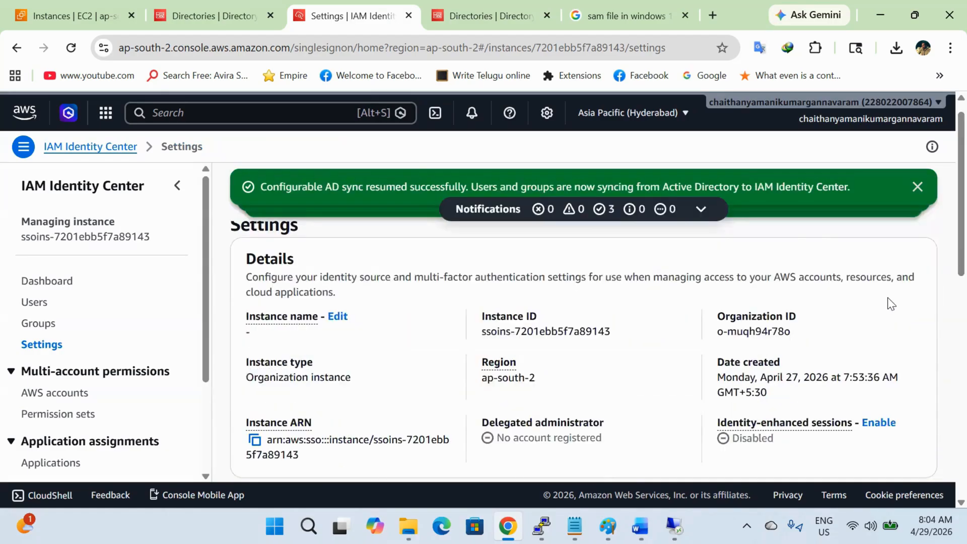
click(917, 187)
click(918, 187)
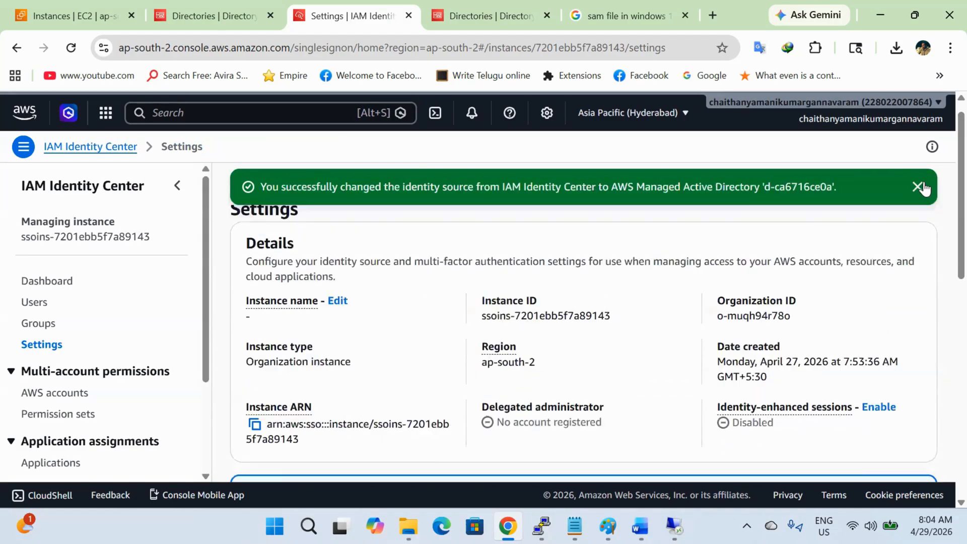
click(918, 187)
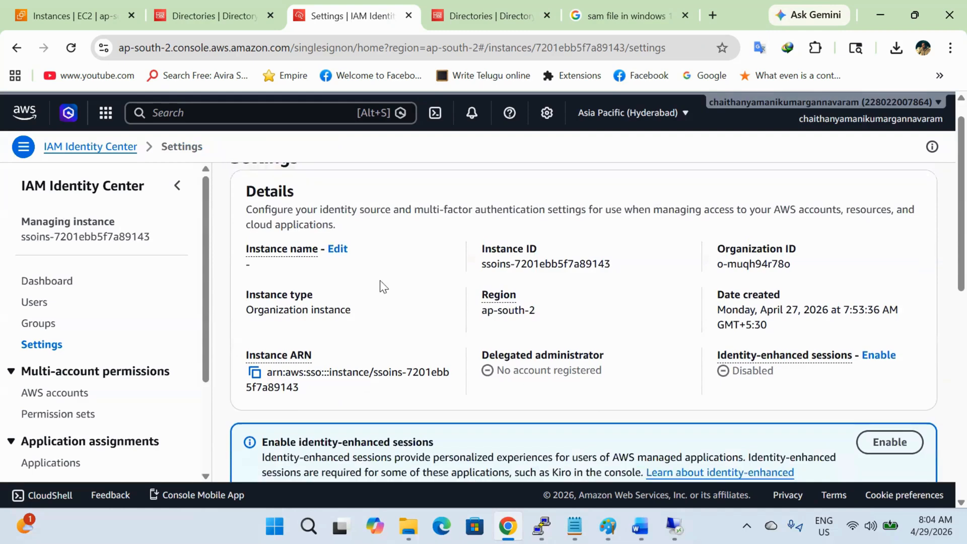
click(30, 304)
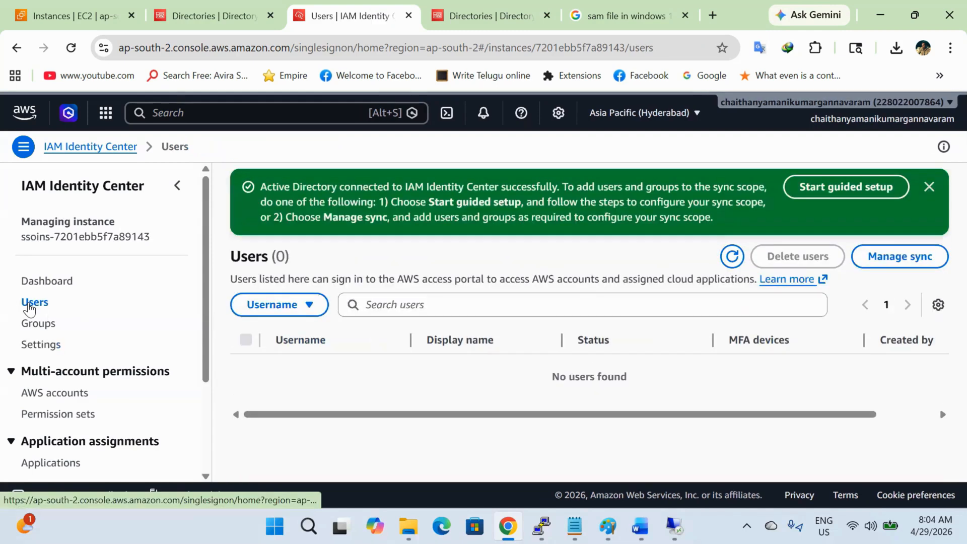
Step: Begin the guided AD sync setup and reach the sync scope step, dismissing a filter error
click(860, 191)
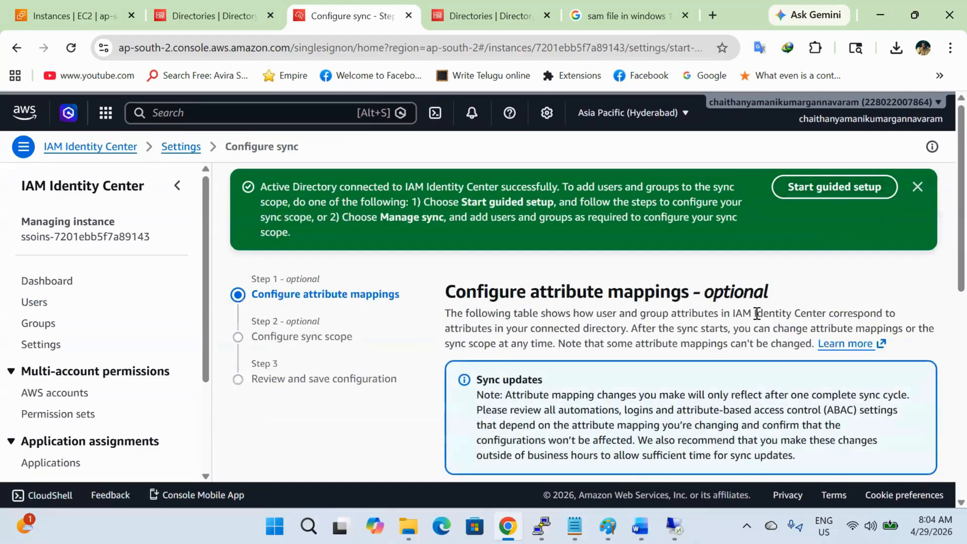
scroll(757, 313, down, 8)
click(916, 441)
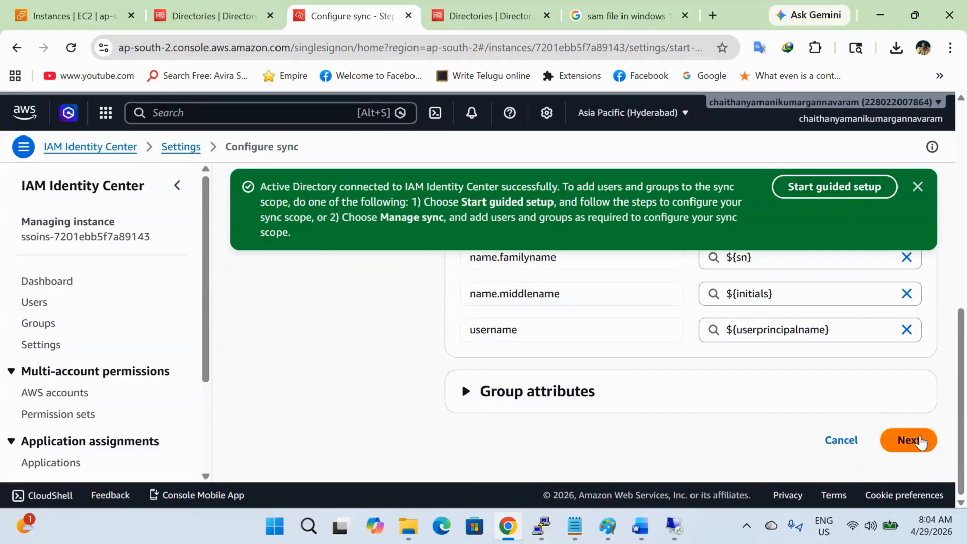
scroll(865, 448, down, 5)
scroll(880, 369, up, 1)
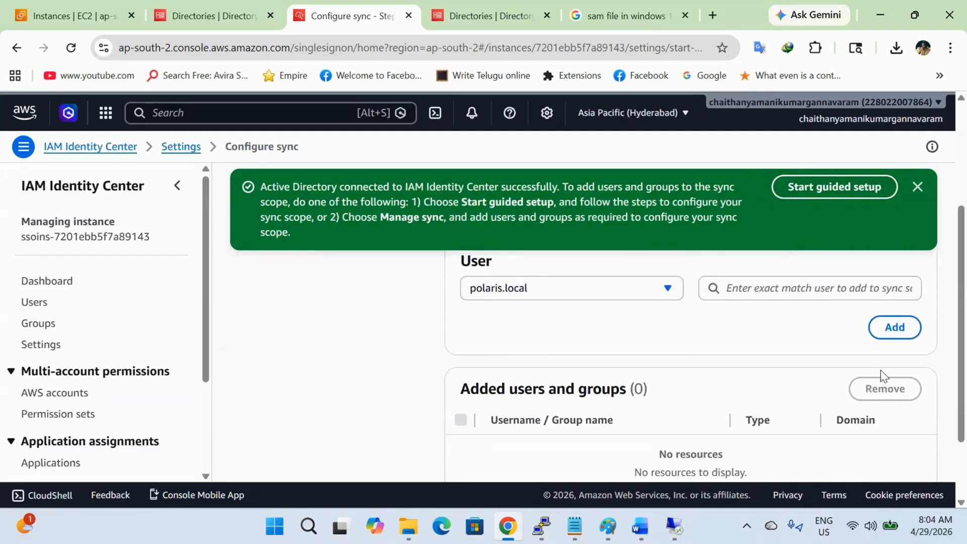
click(898, 335)
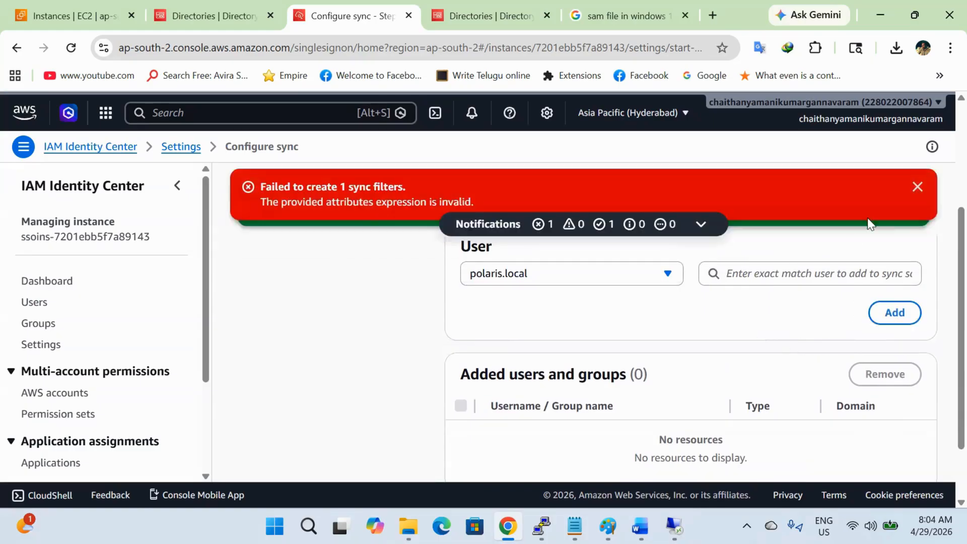
click(915, 189)
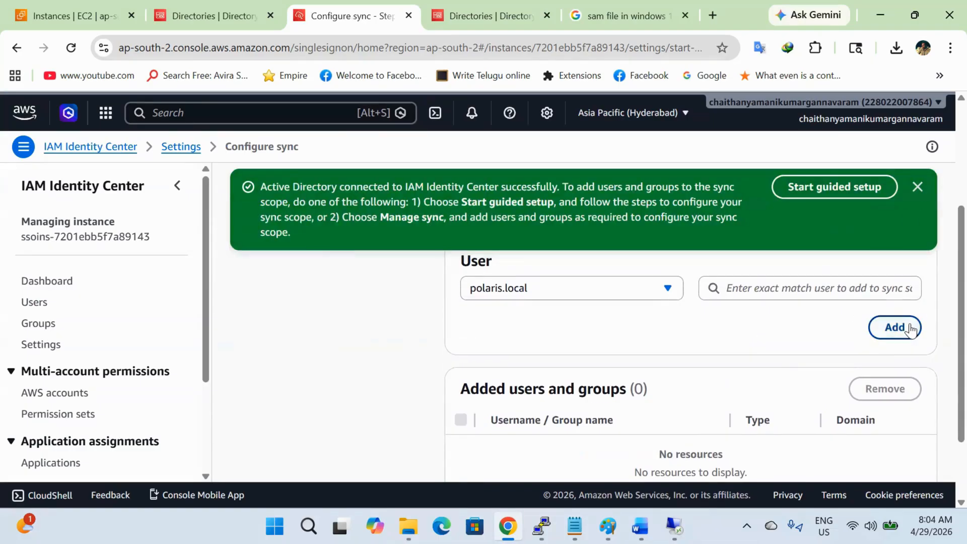
Step: Search for and add both polaris.local directory users to the sync scope
click(910, 323)
click(823, 274)
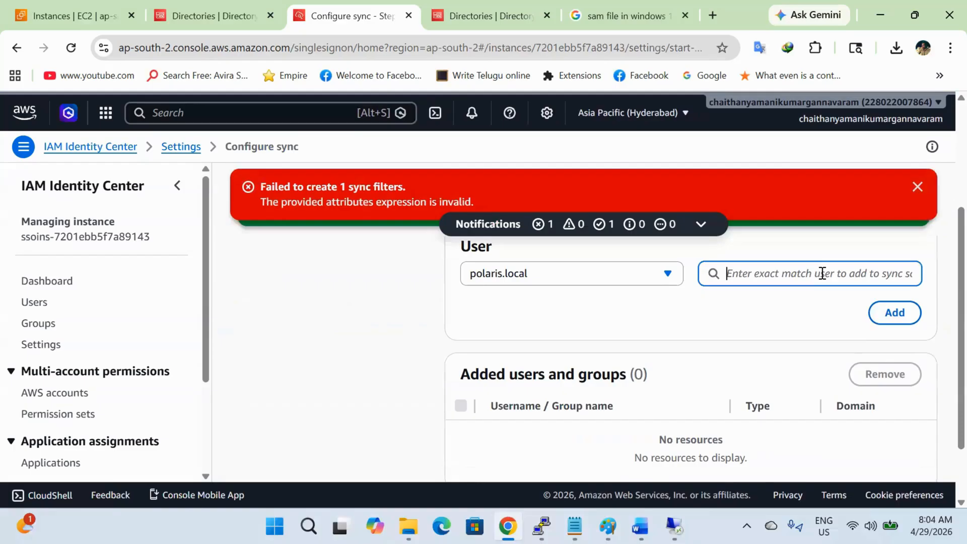
text(akhil)
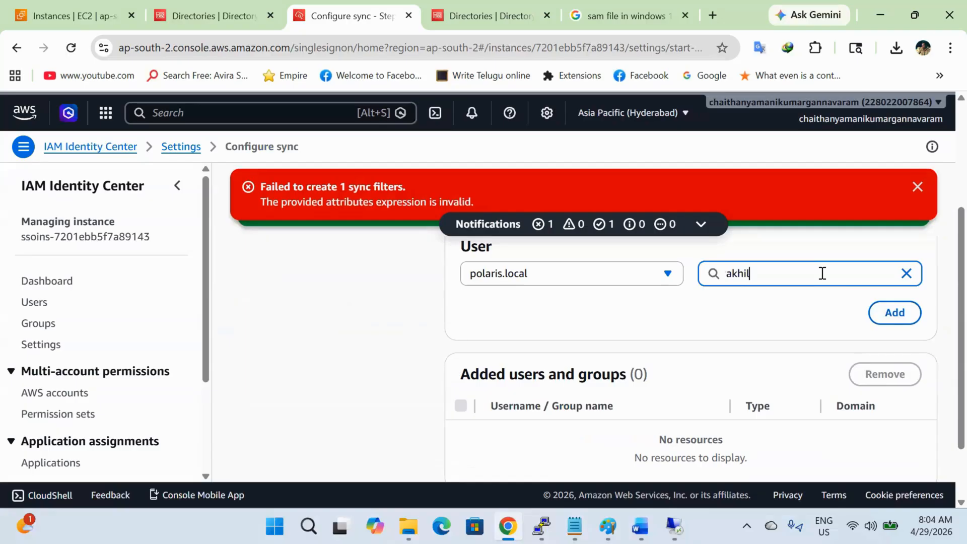
click(902, 319)
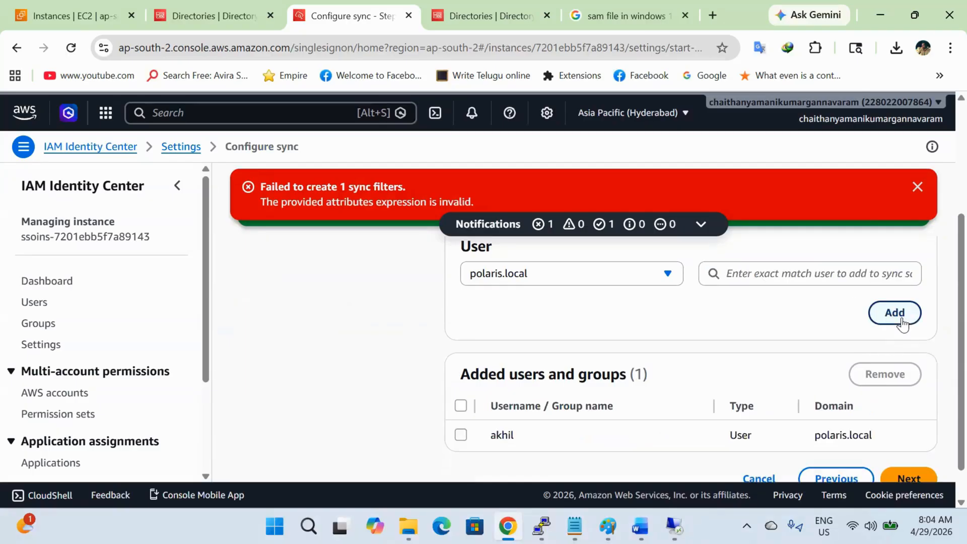
click(865, 279)
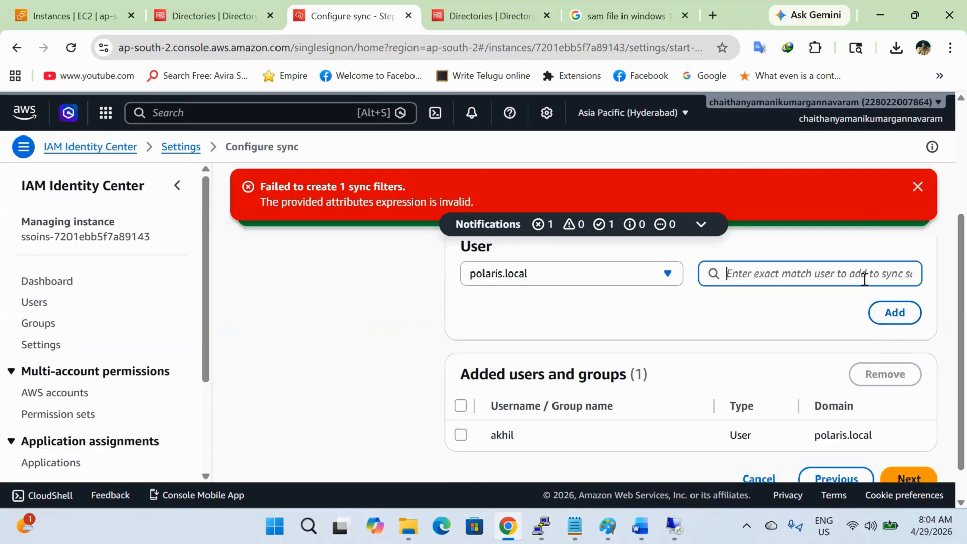
text(bala)
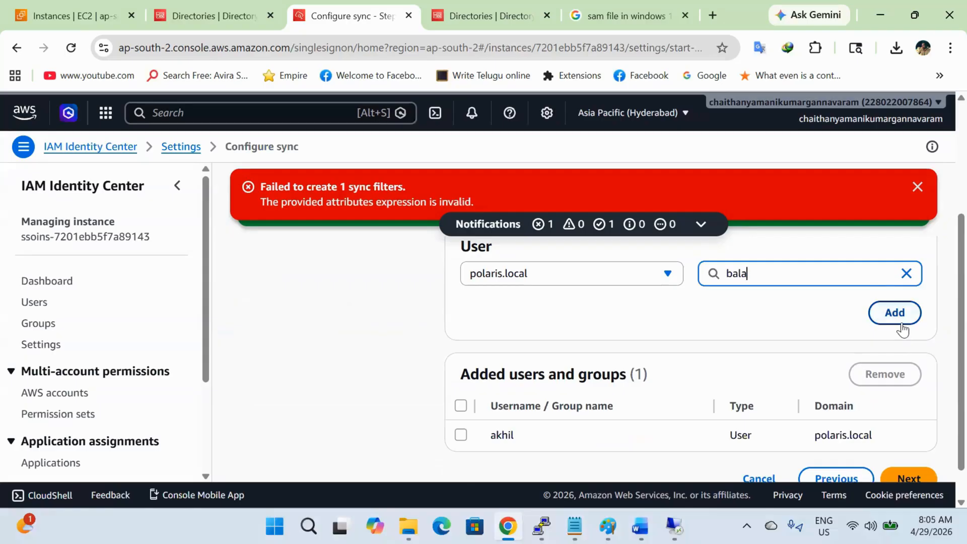
click(903, 328)
Step: Review and save the sync configuration
scroll(828, 362, down, 1)
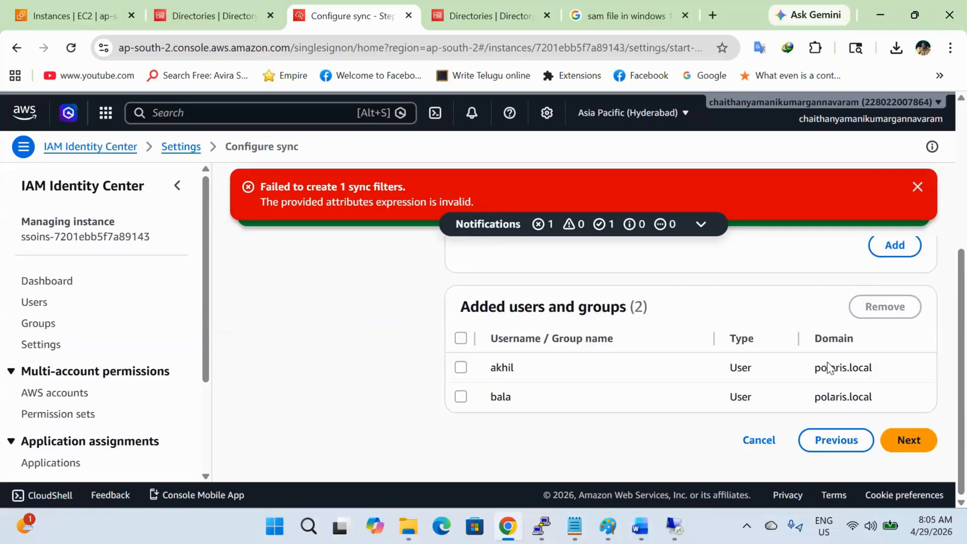
click(911, 443)
scroll(820, 430, down, 2)
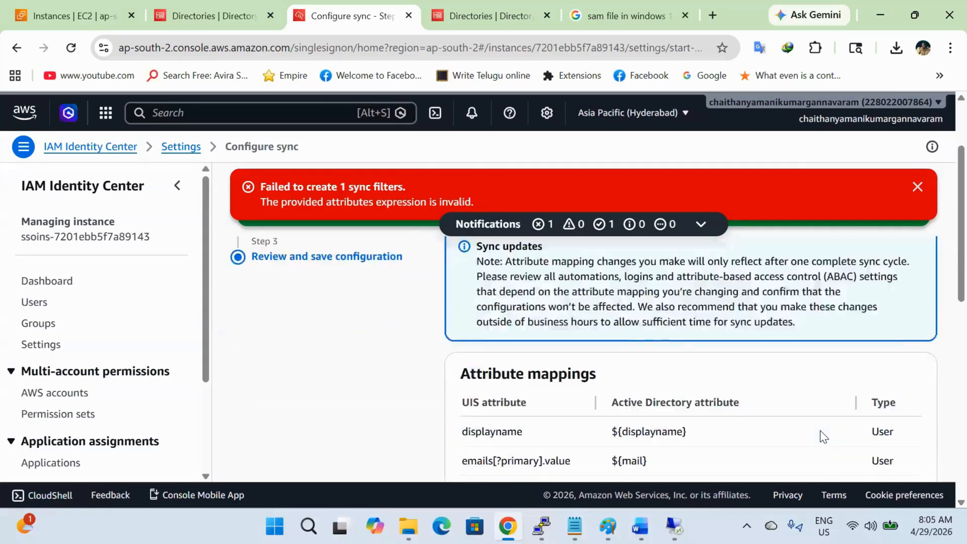
scroll(821, 430, down, 5)
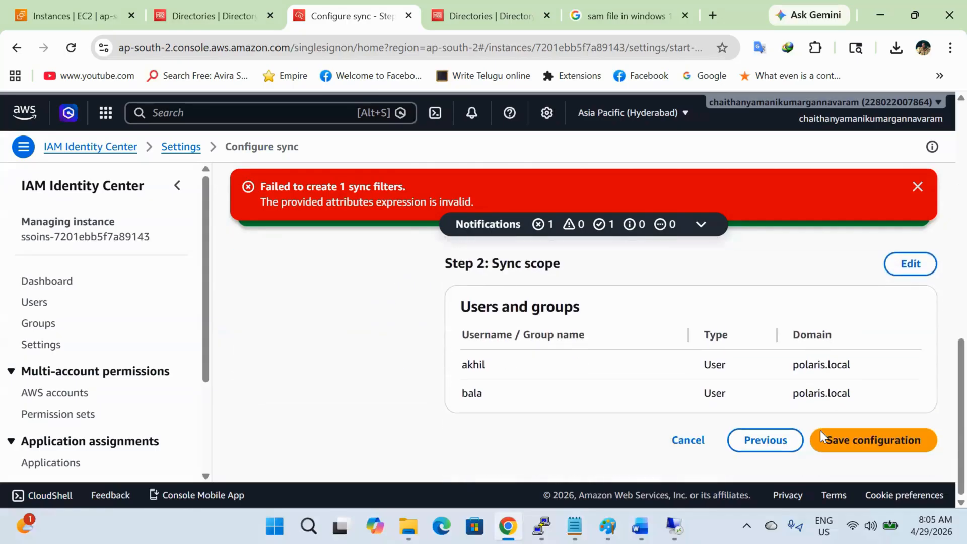
click(846, 447)
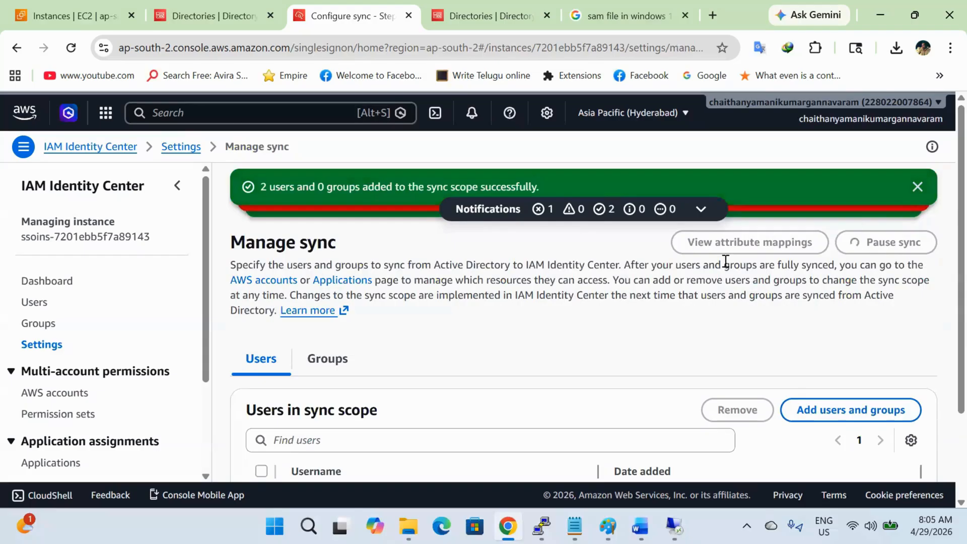
scroll(491, 347, down, 2)
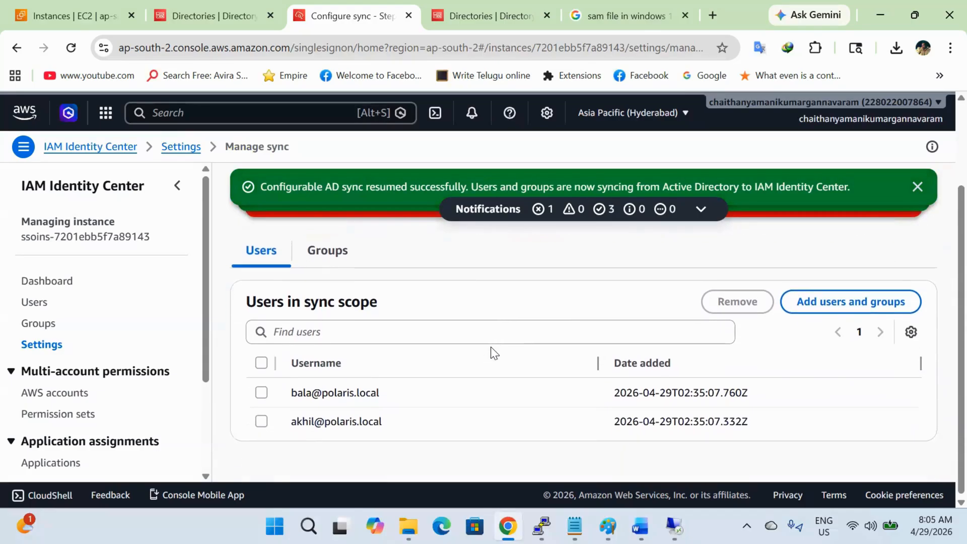
Step: Refresh the Identity Center user list until both synced users appear, clearing the notices
click(37, 303)
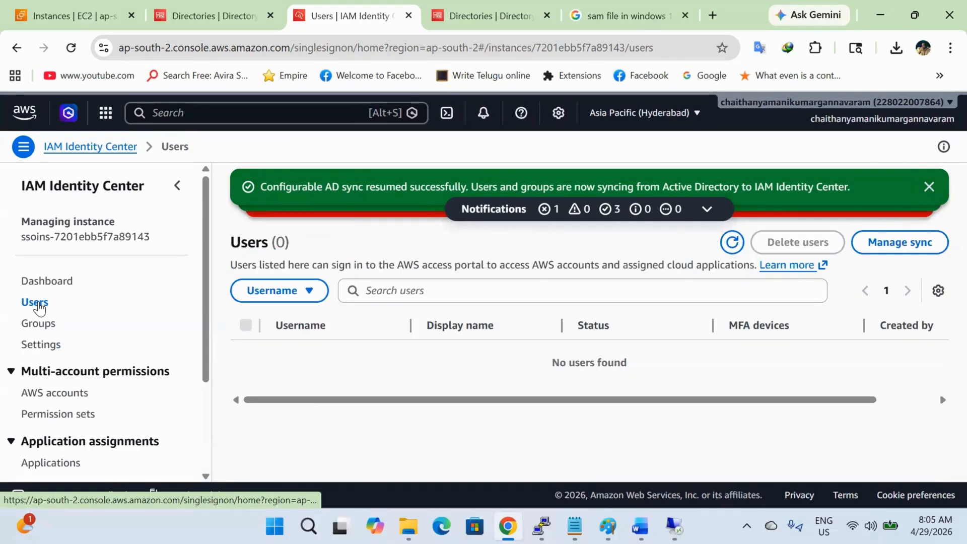
click(732, 242)
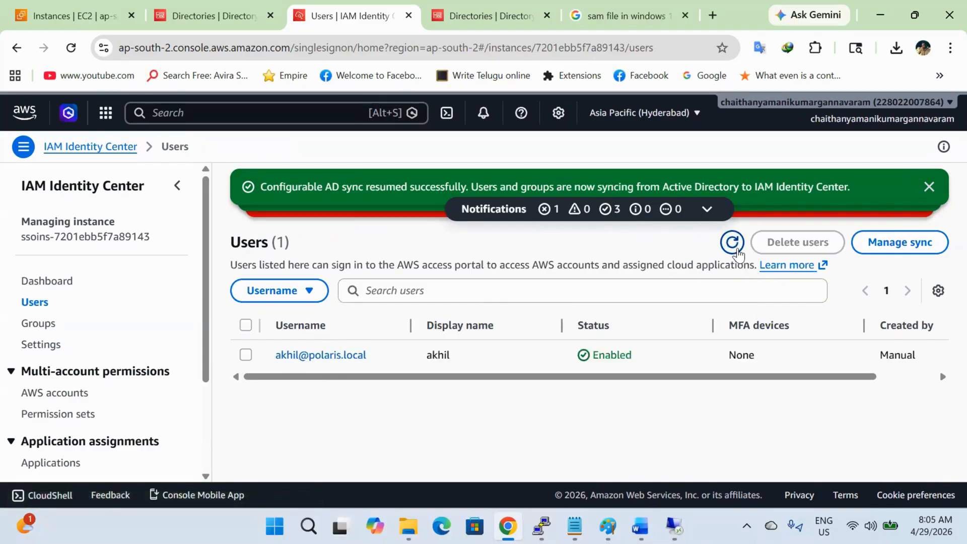
click(733, 245)
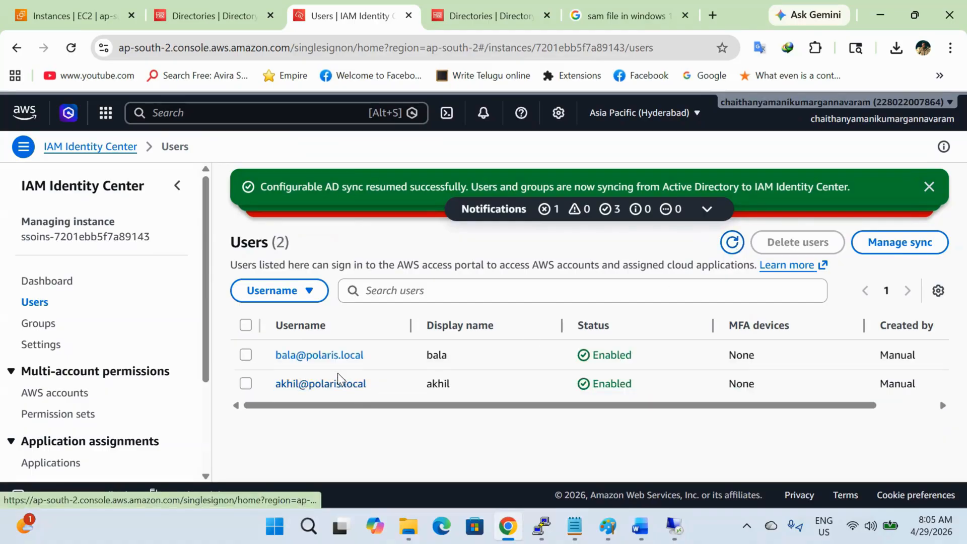
click(930, 186)
click(929, 187)
click(930, 188)
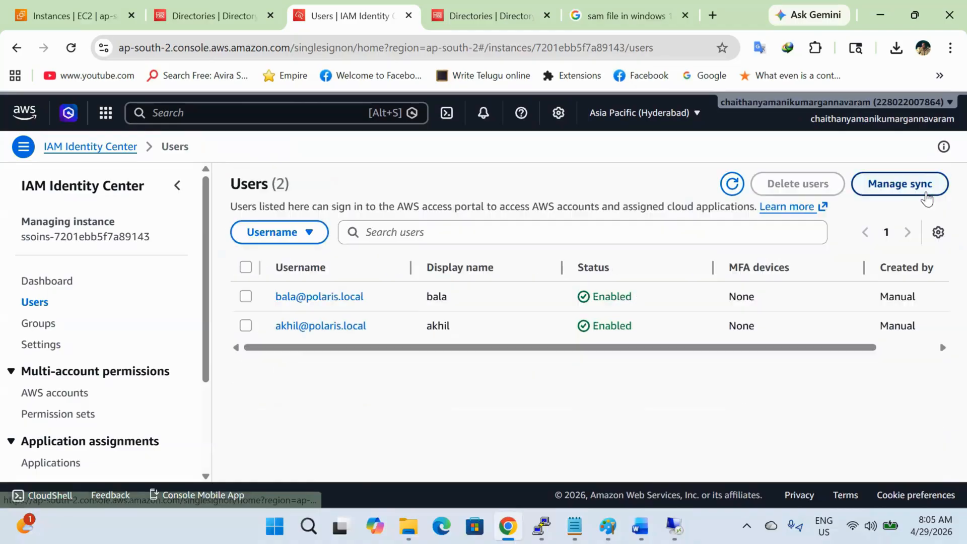
click(732, 196)
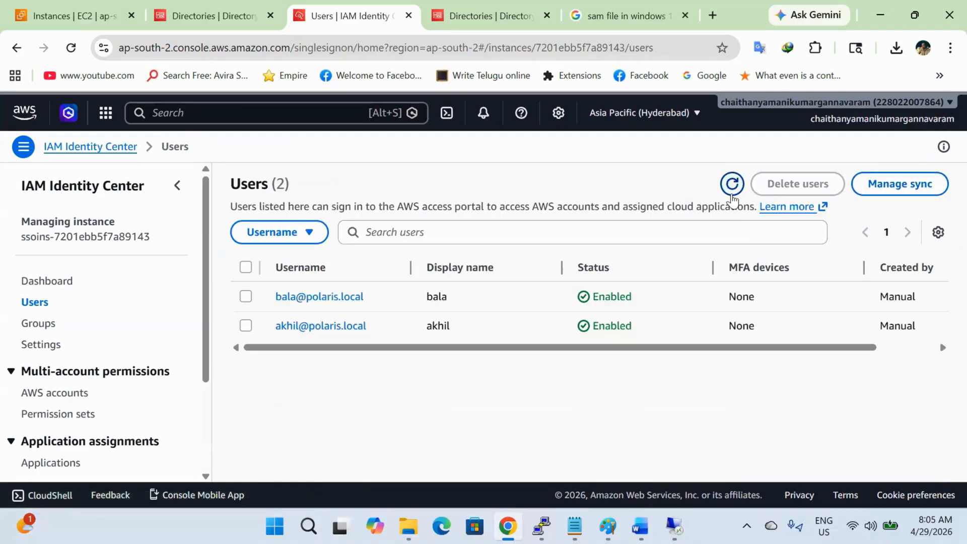
Step: Go to the organization's AWS accounts view
click(54, 393)
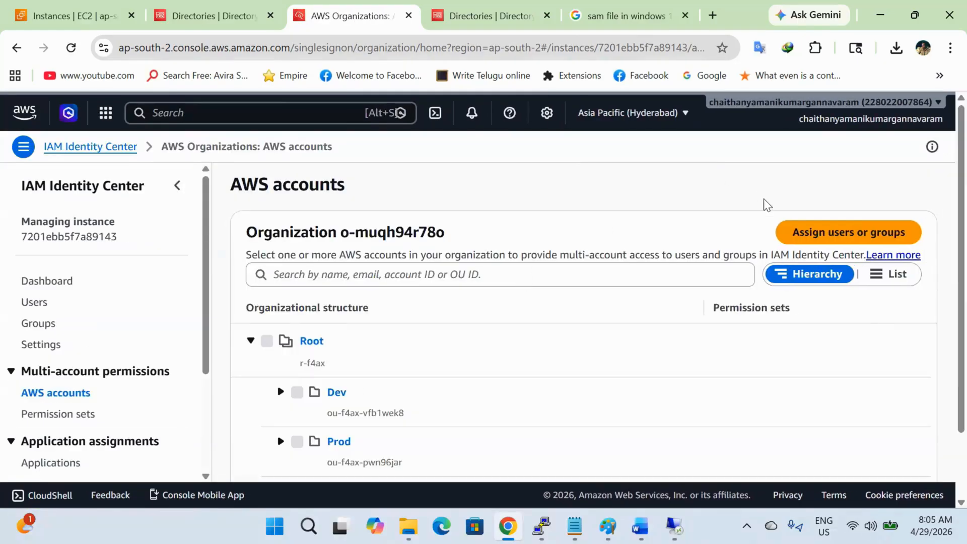
click(813, 236)
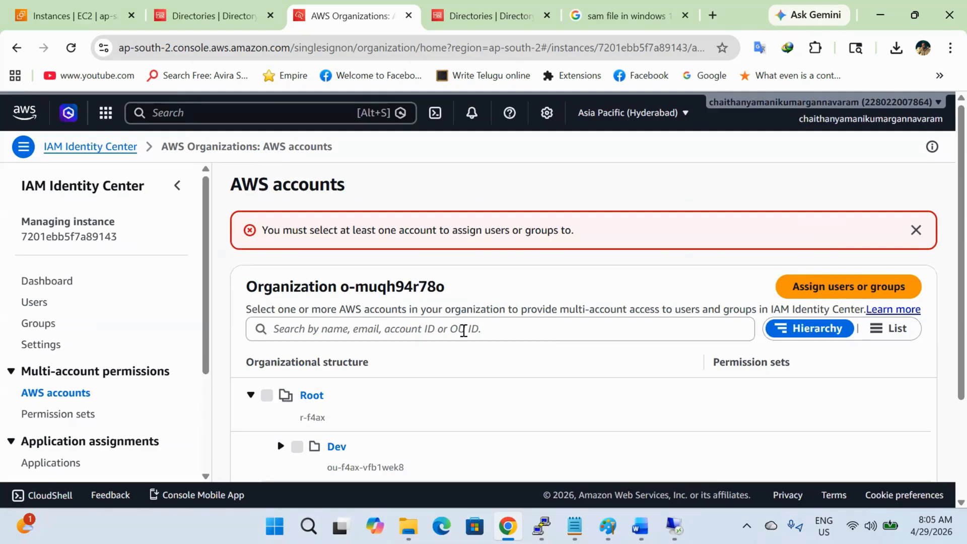
scroll(453, 333, down, 2)
Step: Start an assignment for the Dev unit's account and pick the first synced user
click(281, 354)
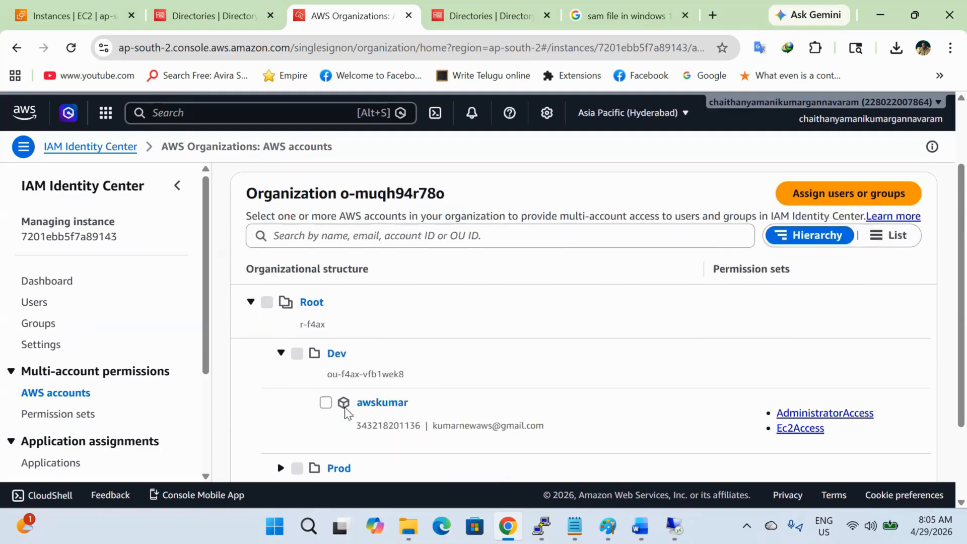
click(326, 402)
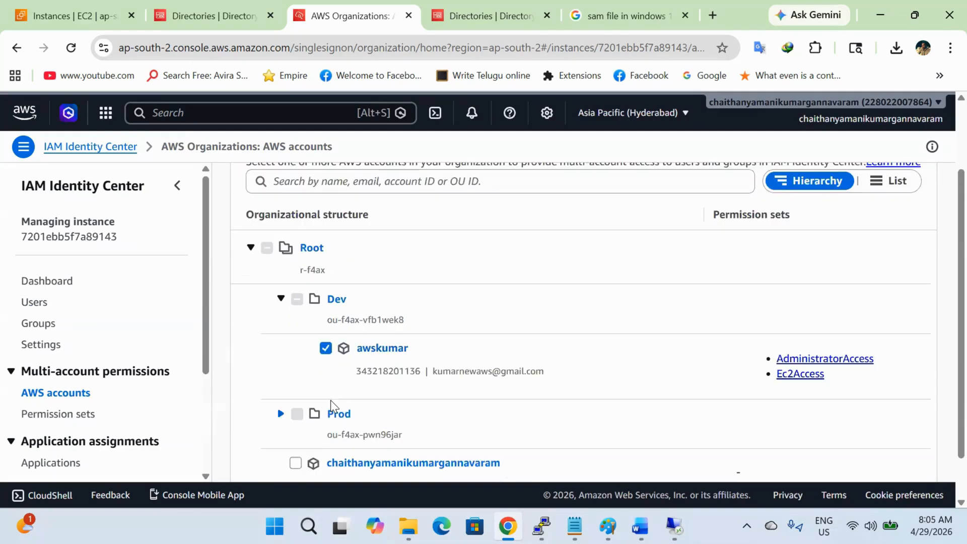
scroll(706, 255, up, 2)
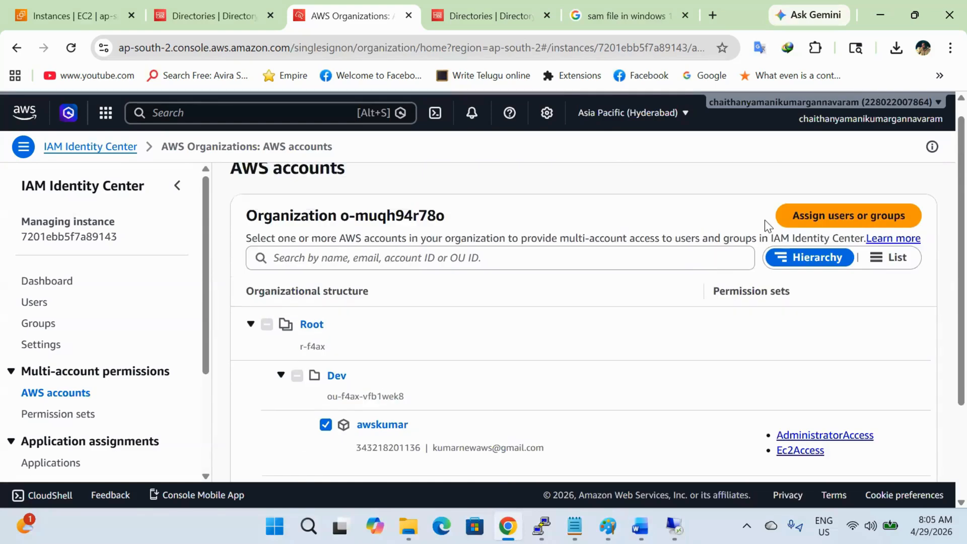
click(810, 213)
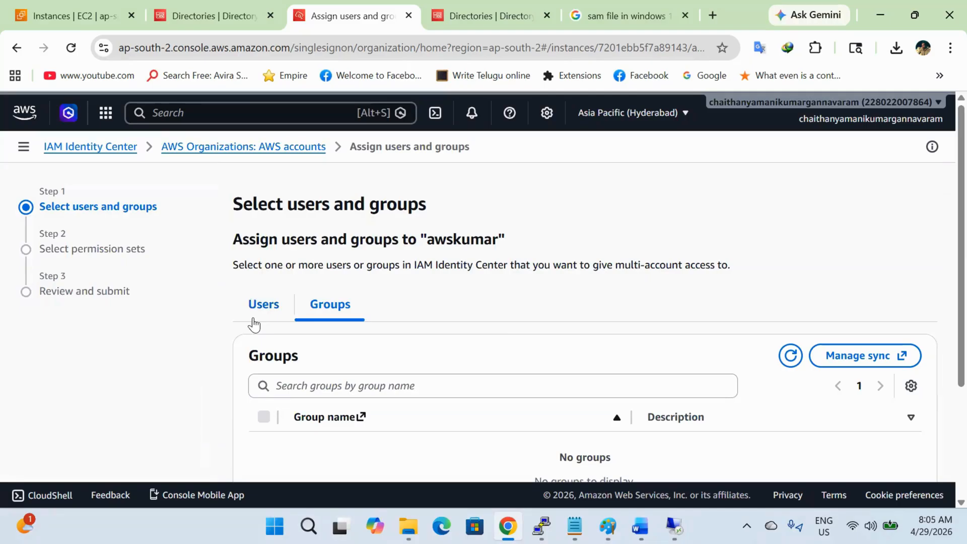
scroll(311, 353, down, 1)
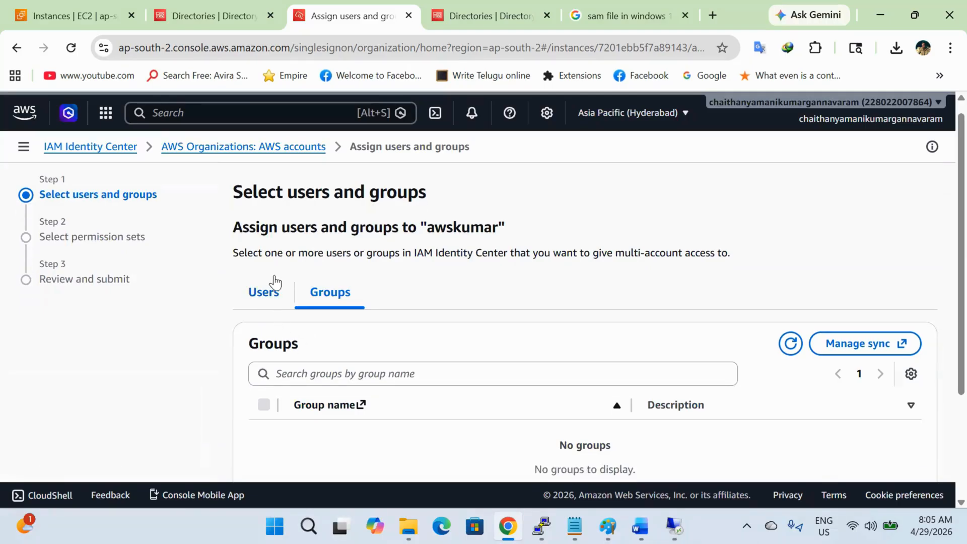
click(280, 300)
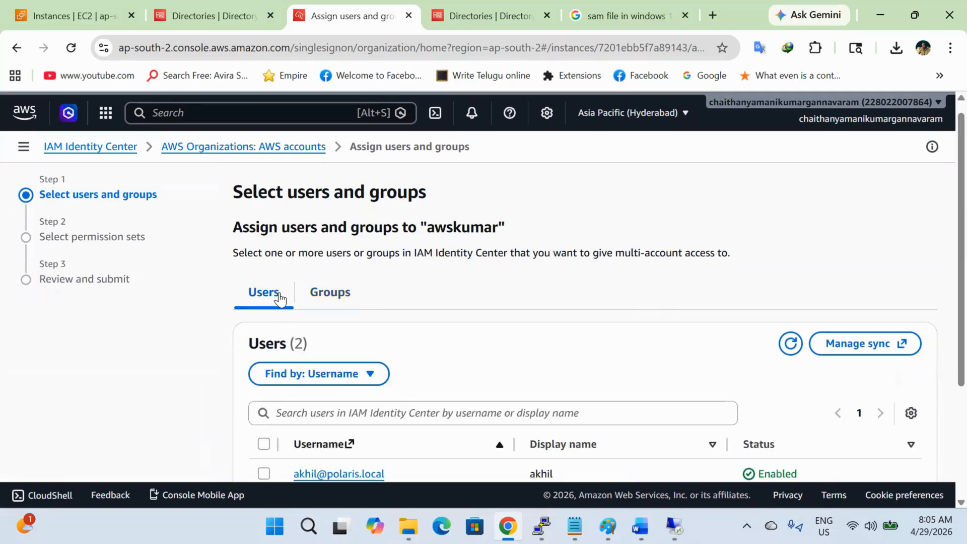
scroll(303, 340, down, 1)
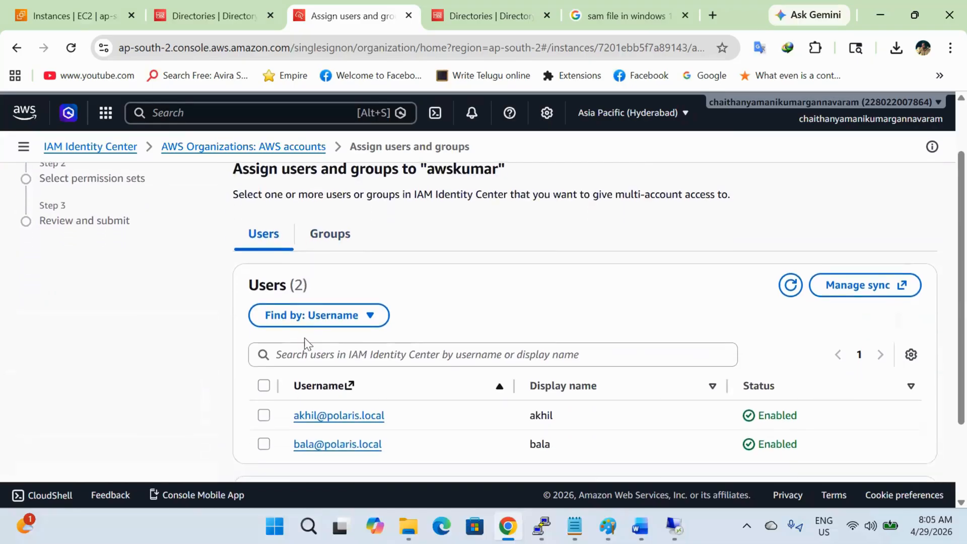
click(264, 414)
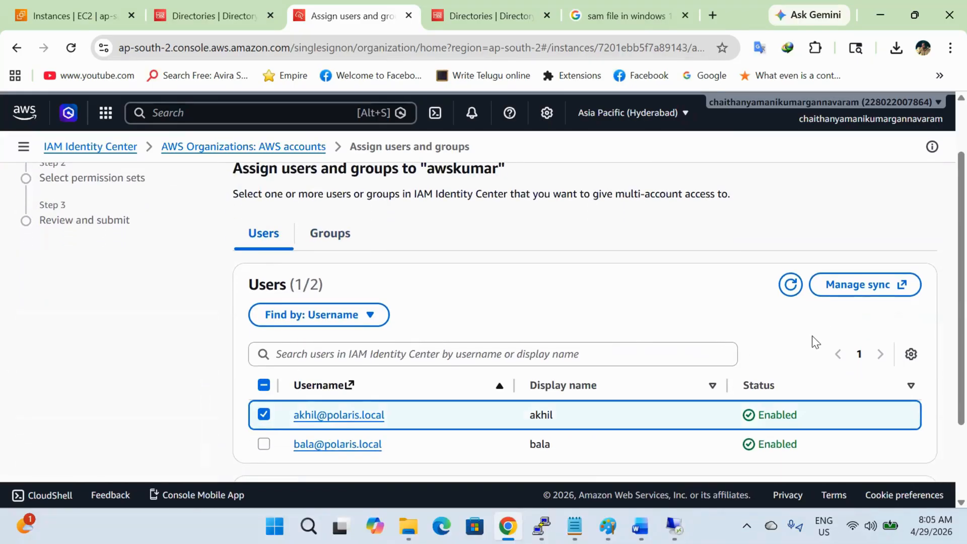
Step: Choose the S3Access permission set and submit the assignment
scroll(813, 336, down, 2)
click(907, 440)
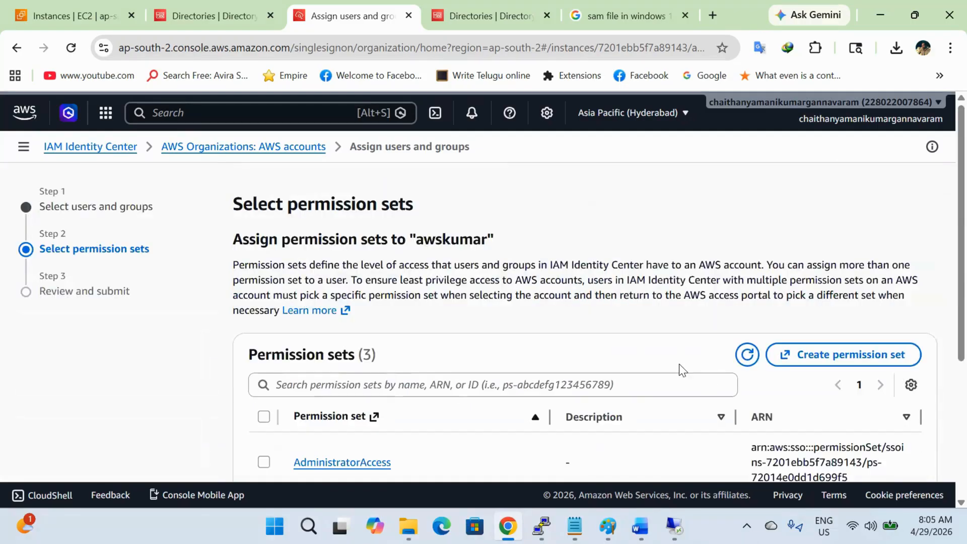
scroll(680, 364, down, 4)
click(264, 313)
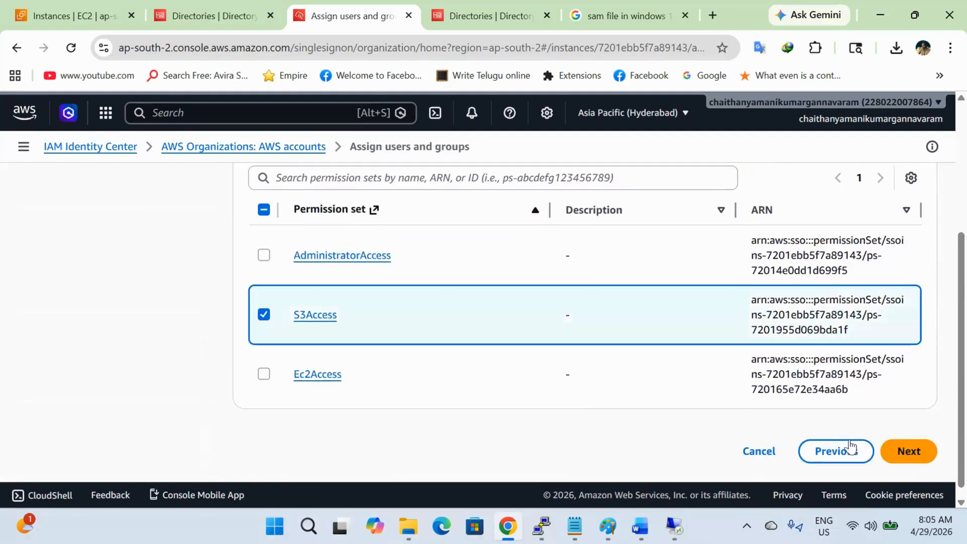
click(902, 453)
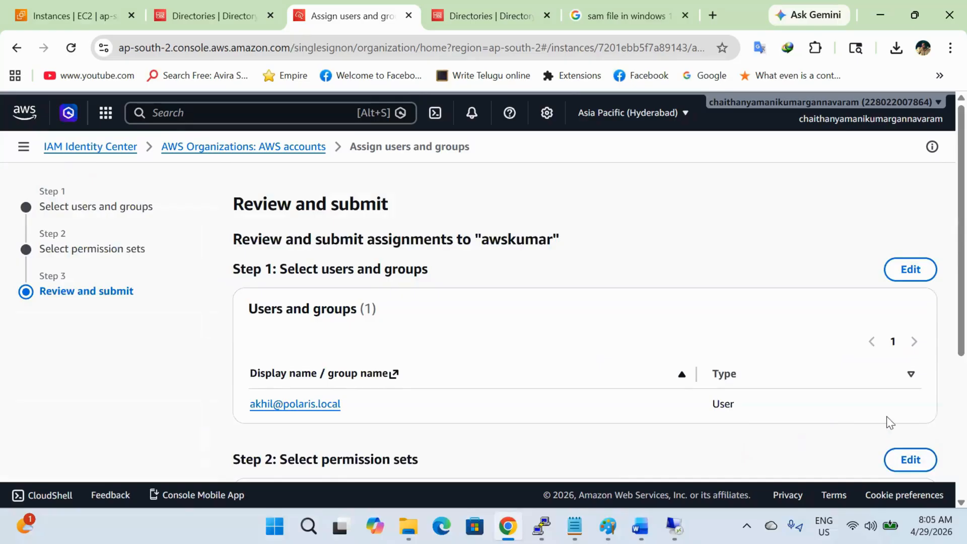
scroll(887, 418, down, 5)
click(898, 450)
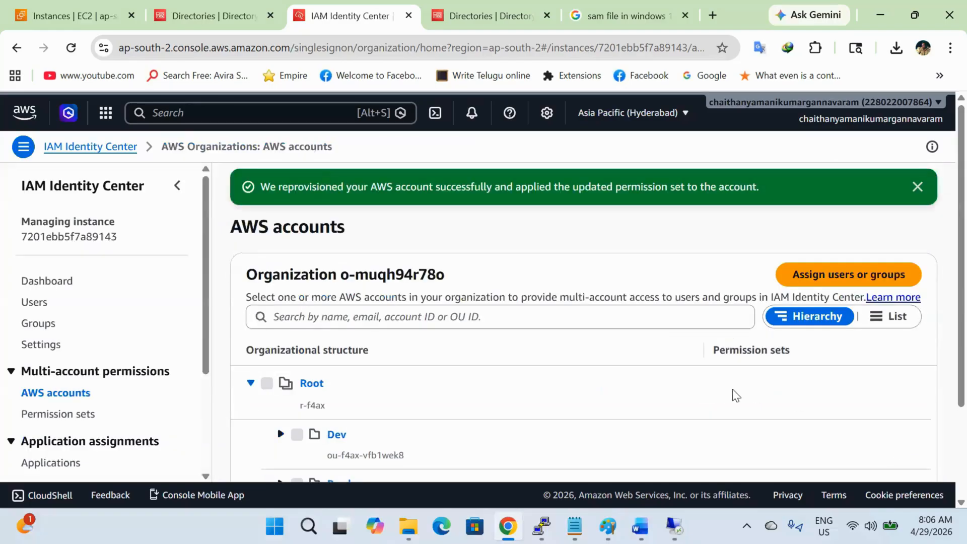
Step: Start a user assignment for the Prod account, then cancel it
scroll(607, 366, down, 3)
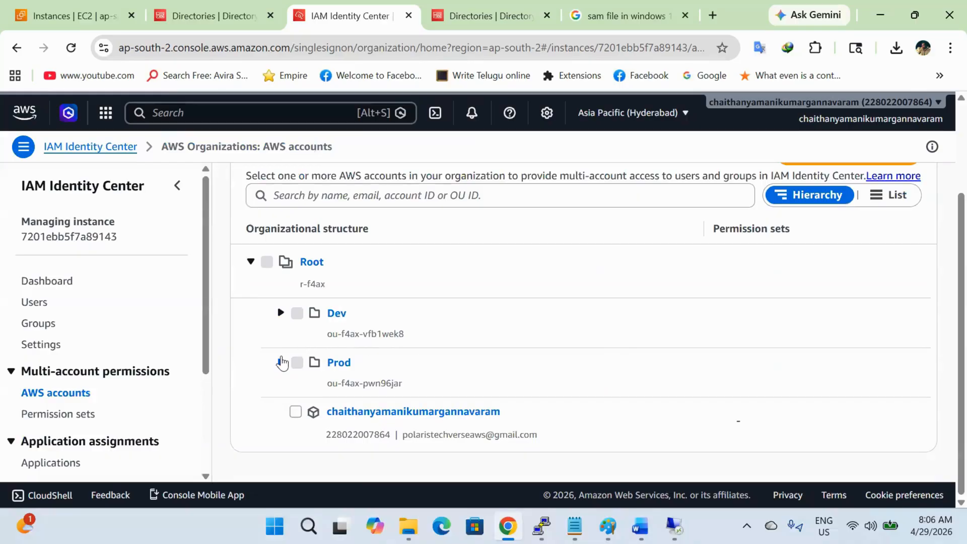
click(281, 363)
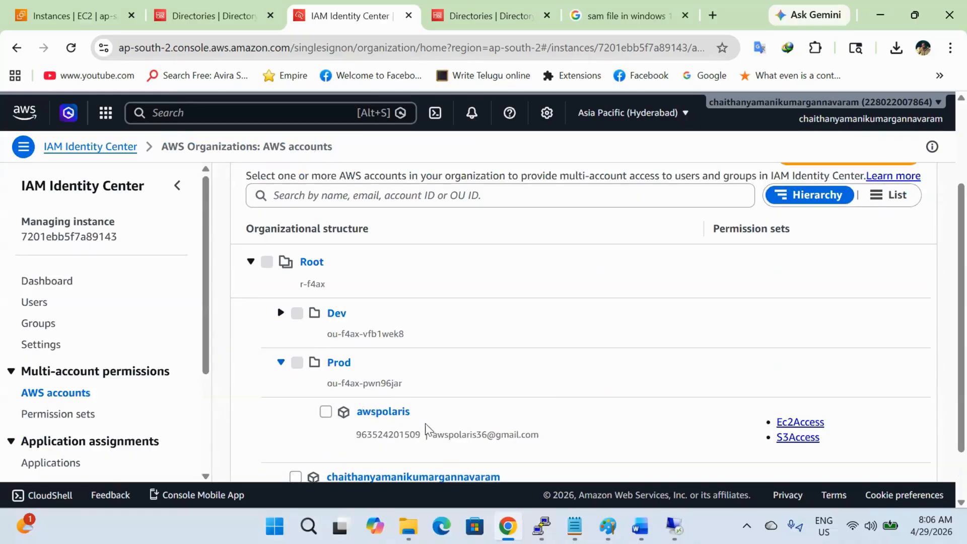
click(326, 412)
scroll(536, 362, up, 3)
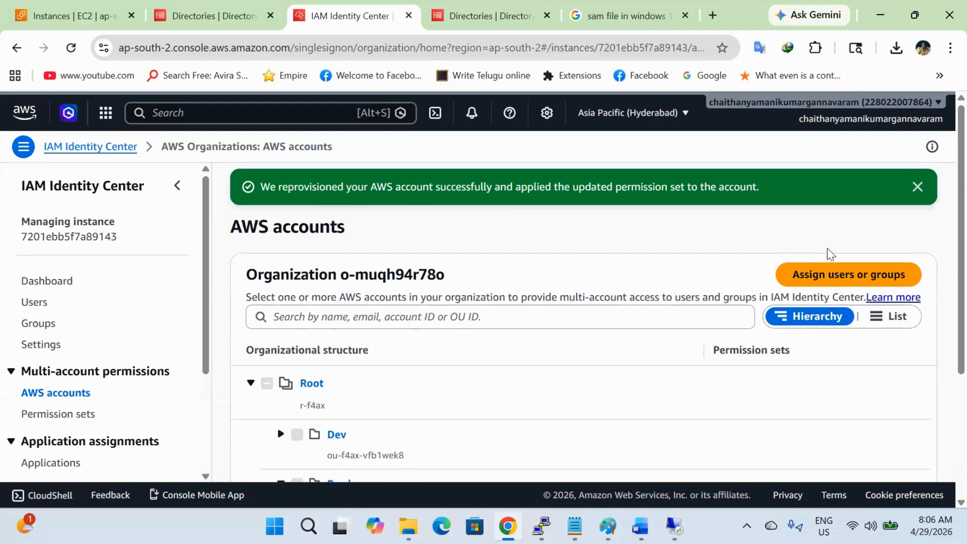
click(834, 277)
scroll(548, 335, down, 1)
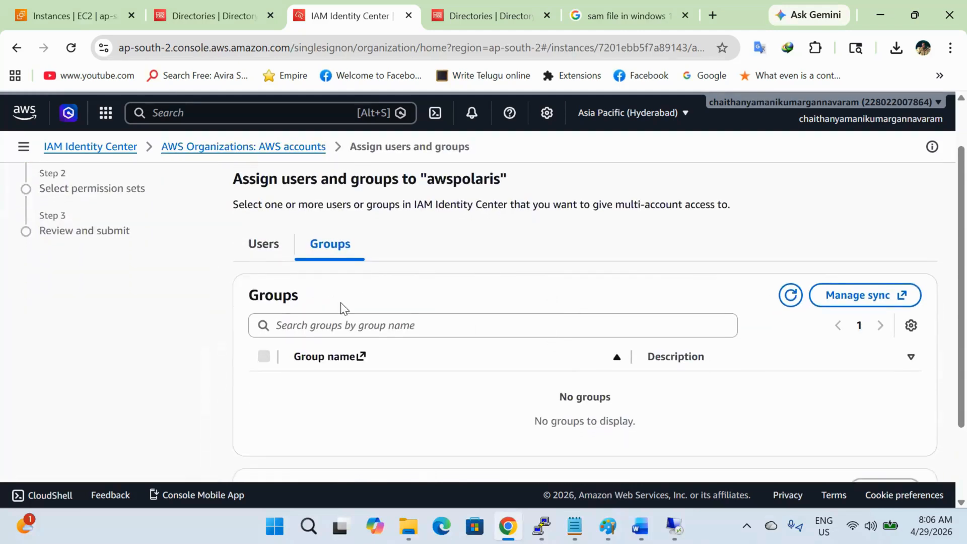
click(263, 244)
scroll(468, 322, down, 2)
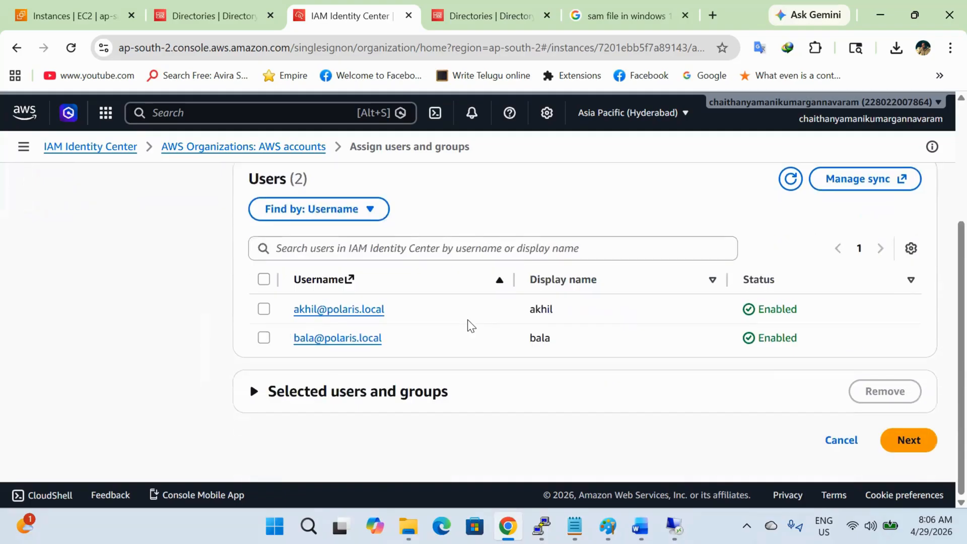
click(829, 444)
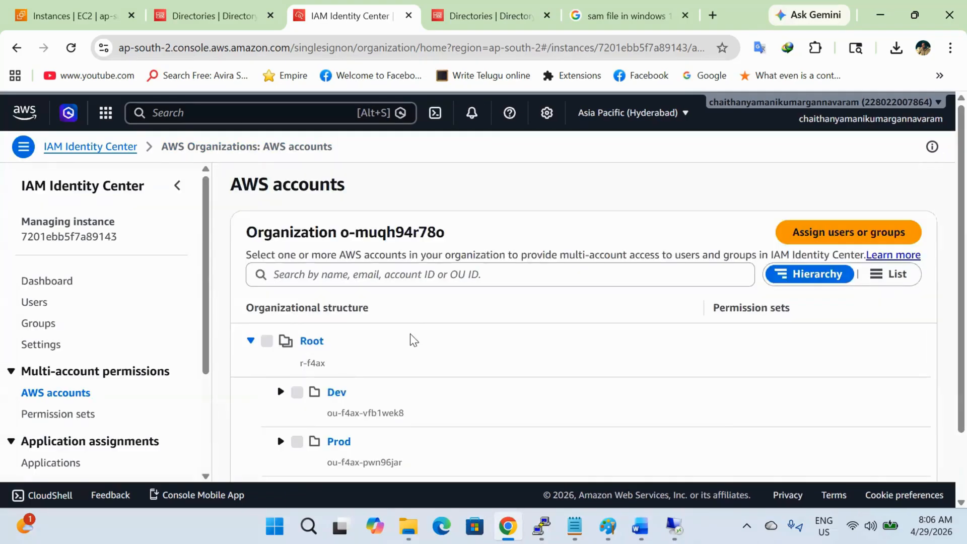
Step: Create a custom permission set and add an empty customer managed policy name entry
click(58, 414)
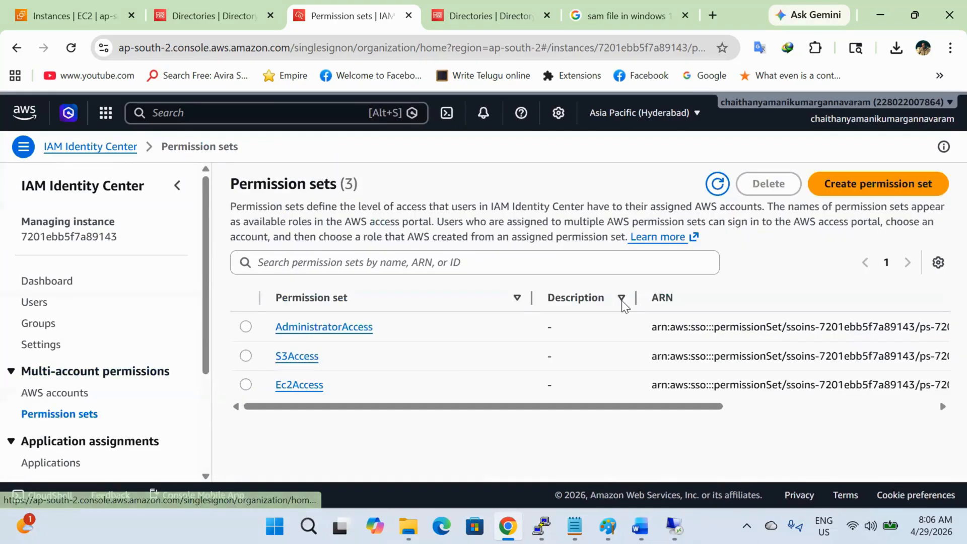
click(881, 187)
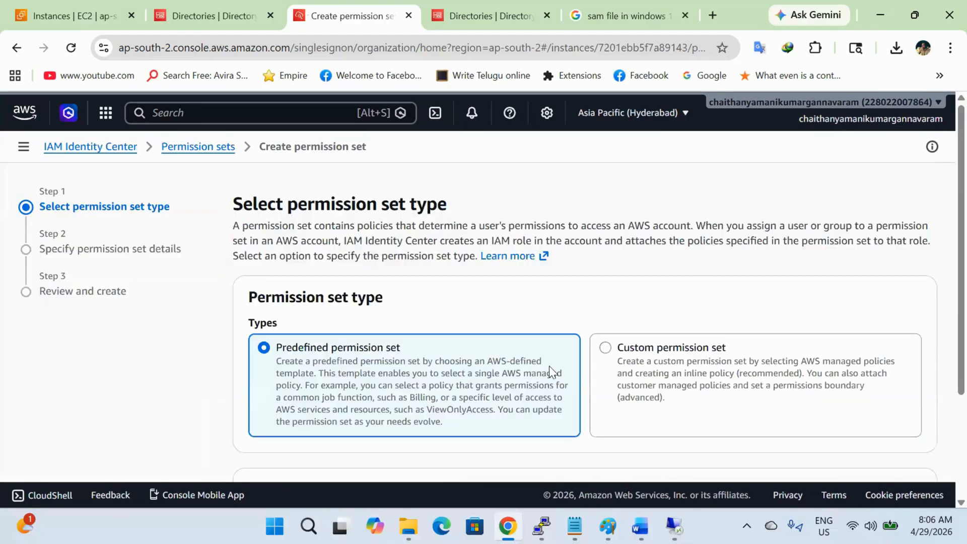
click(663, 362)
scroll(663, 362, down, 1)
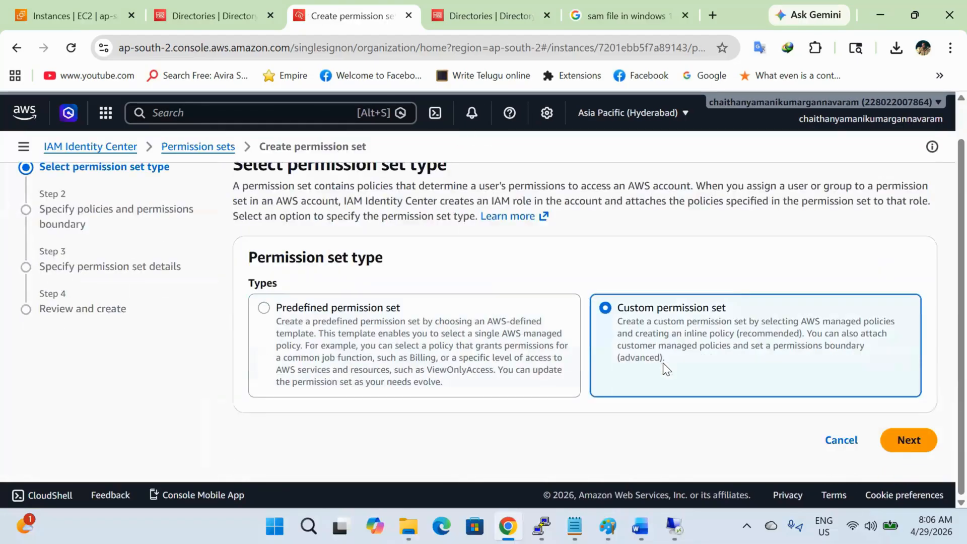
click(909, 439)
click(443, 398)
scroll(554, 425, down, 5)
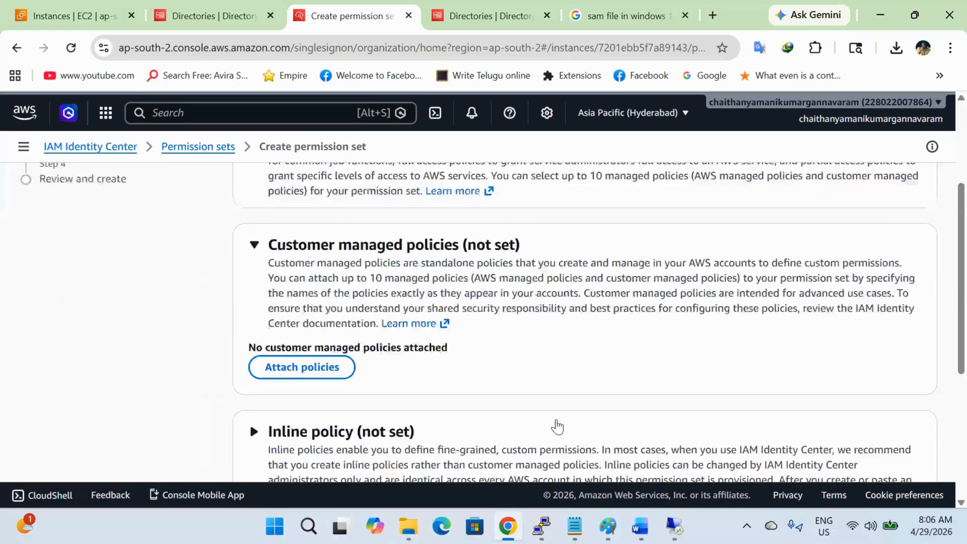
click(277, 246)
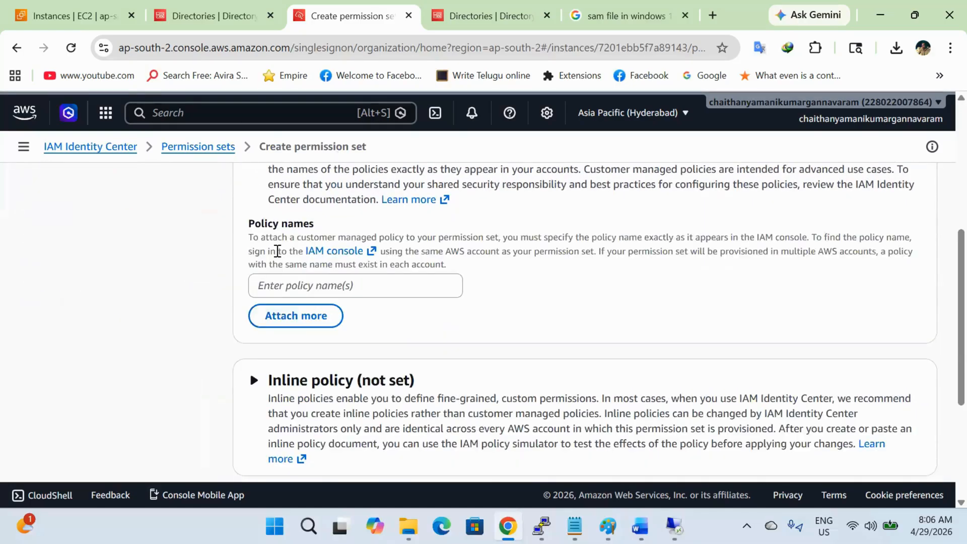
click(318, 286)
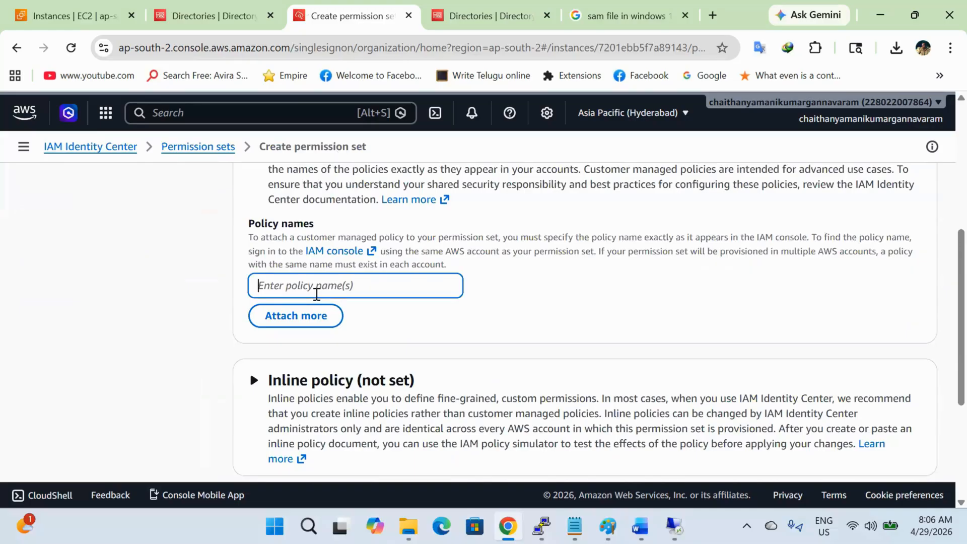
click(494, 11)
click(216, 7)
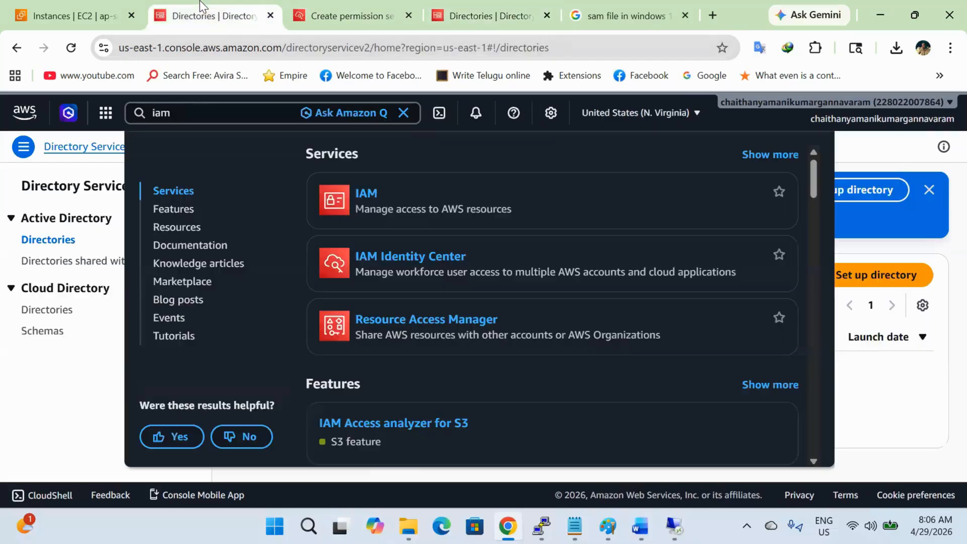
Step: In IAM Policies, filter by 'polaris', widen the name column and copy PolarisAWSB1-EC2_Statechange
click(183, 45)
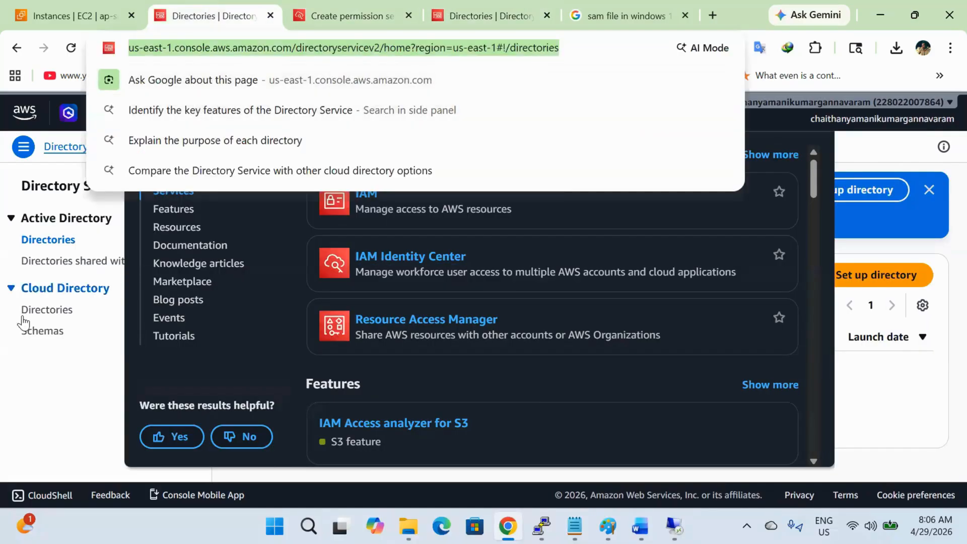
click(13, 329)
click(236, 118)
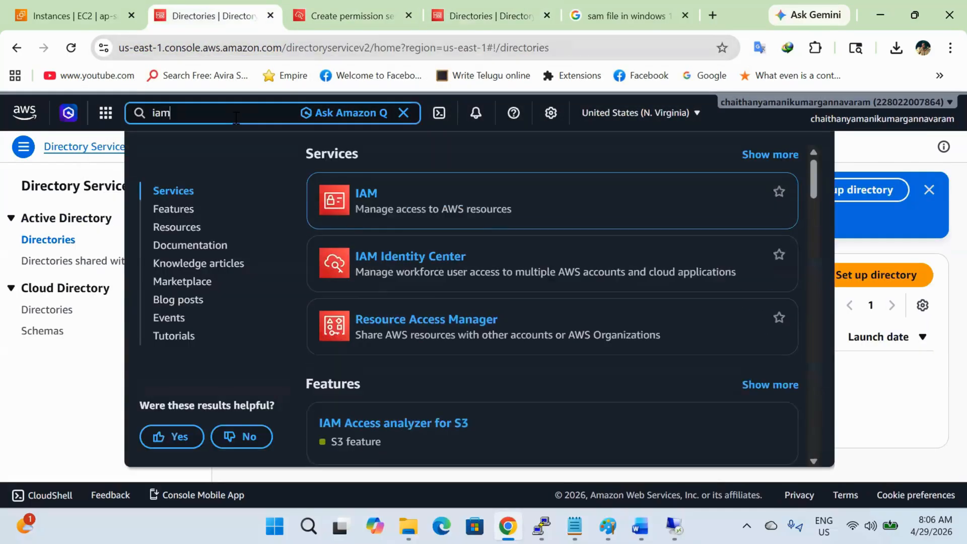
click(371, 194)
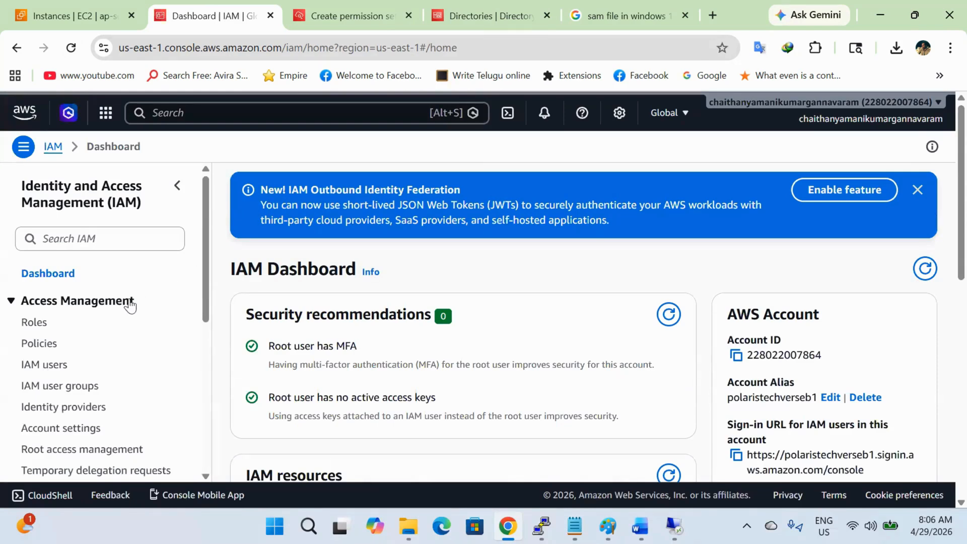
click(54, 346)
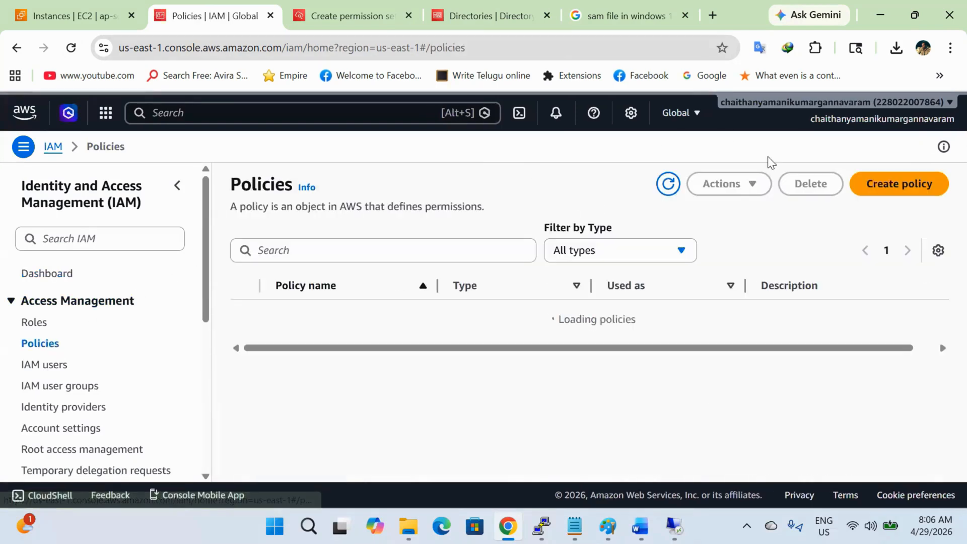
click(431, 256)
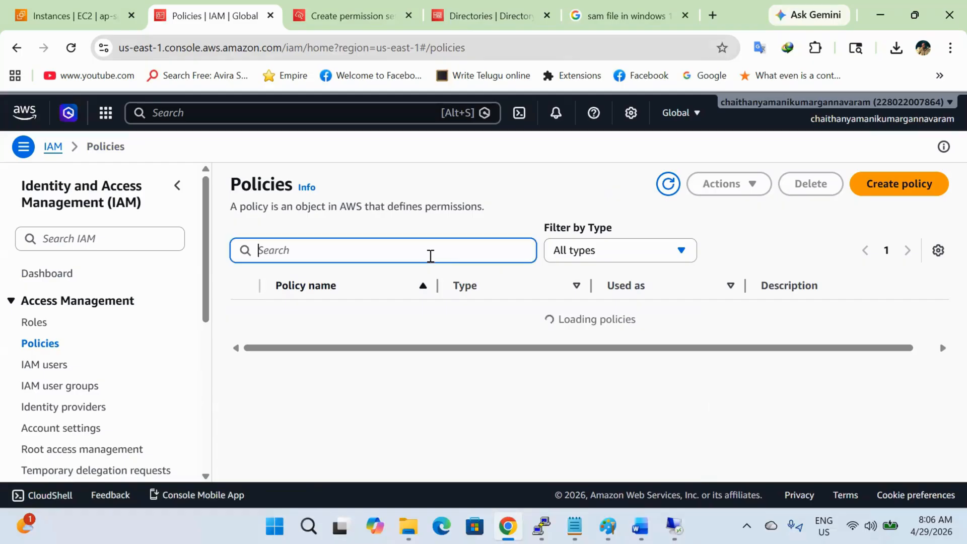
text(polaris)
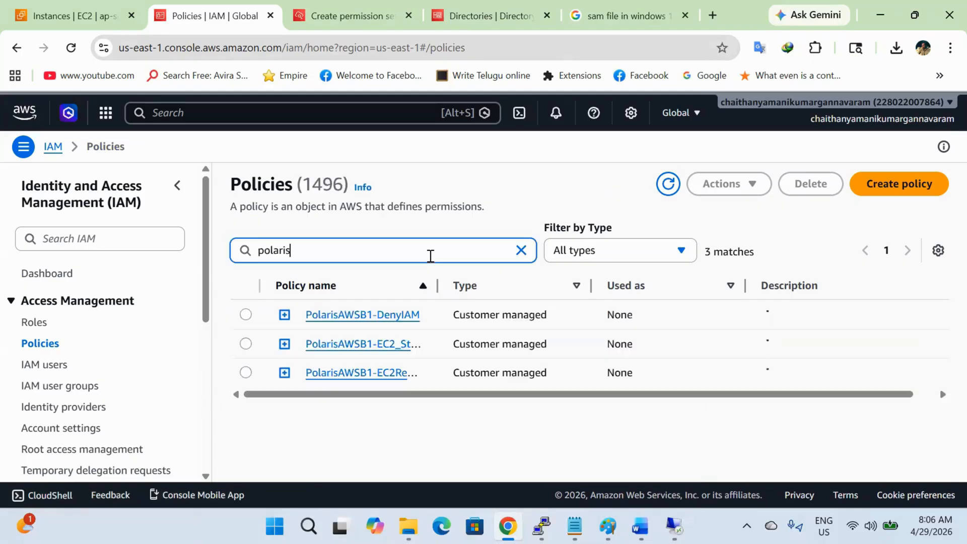
click(437, 286)
drag(437, 285, 668, 285)
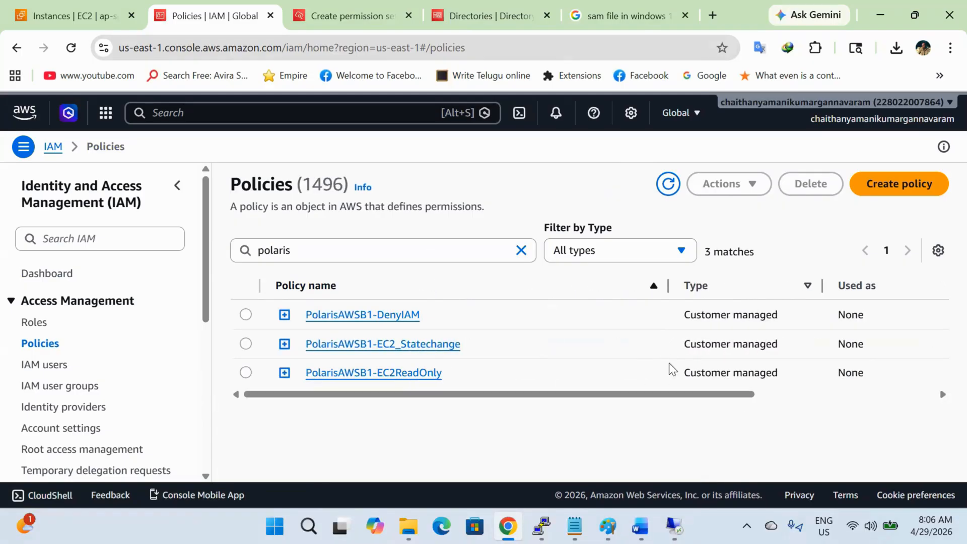
click(247, 343)
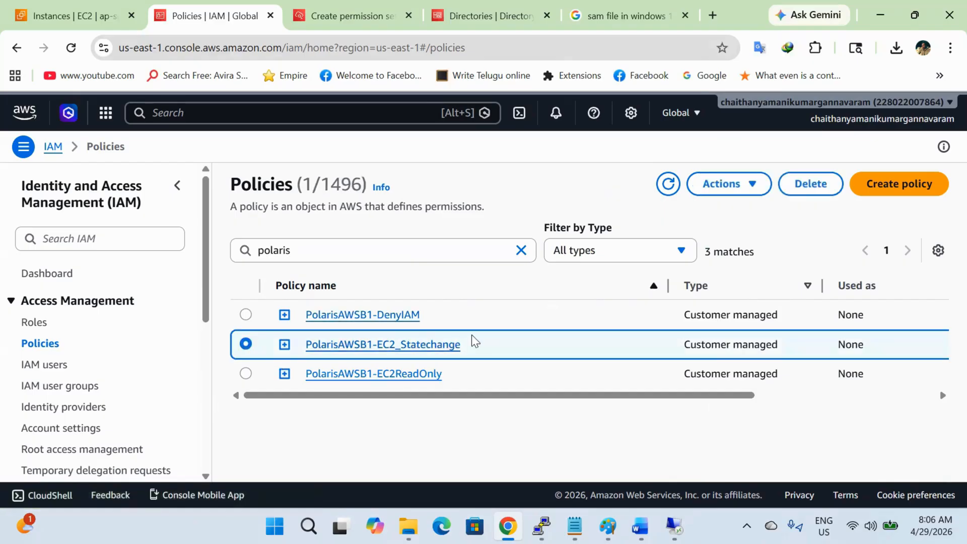
drag(488, 337, 305, 344)
key(ctrl+c)
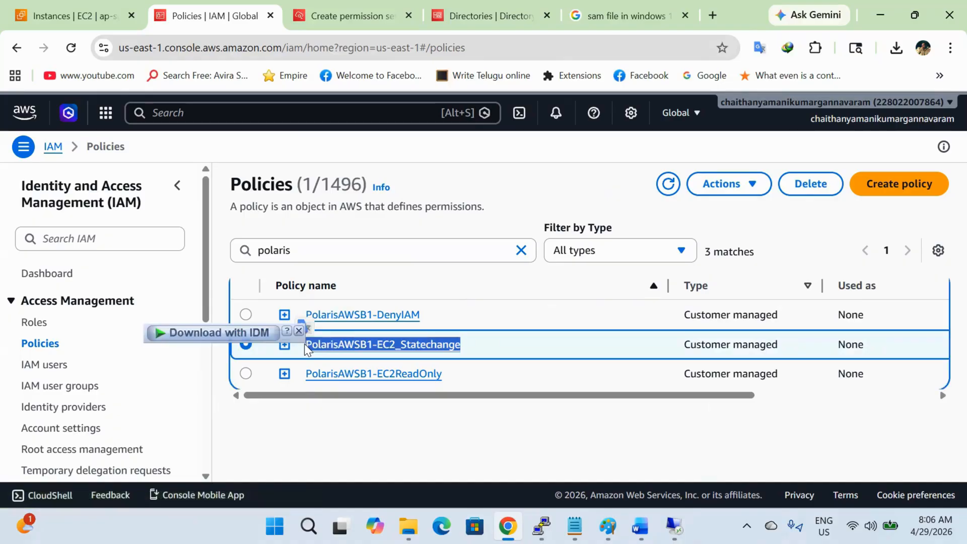
click(508, 27)
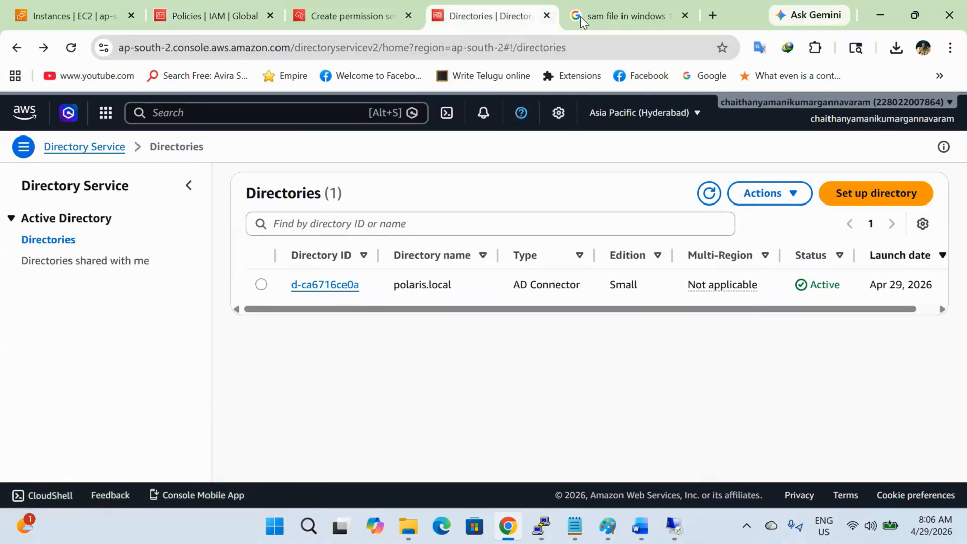
Step: Paste PolarisAWSB1-EC2_Statechange as the customer managed policy name and as the permission set name
click(410, 6)
key(ctrl+v)
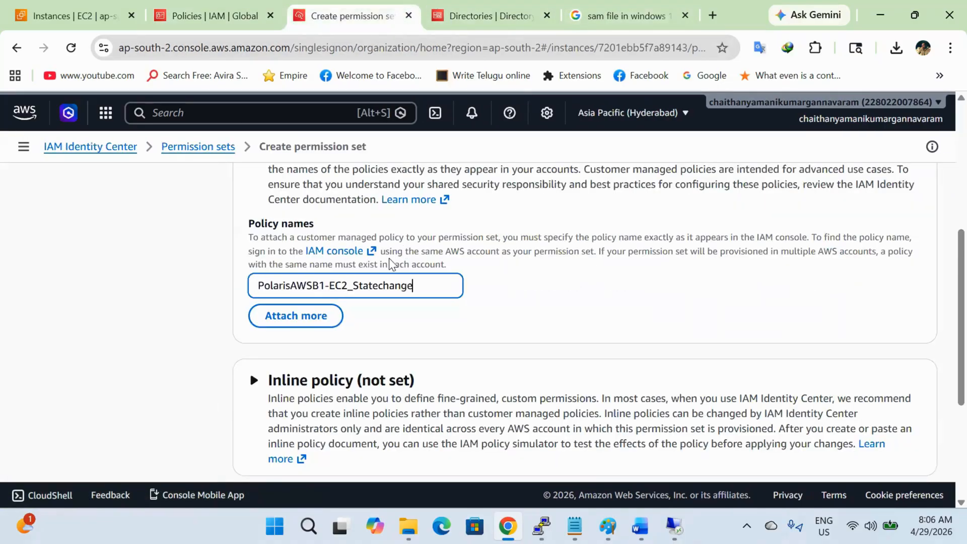
scroll(391, 329, down, 2)
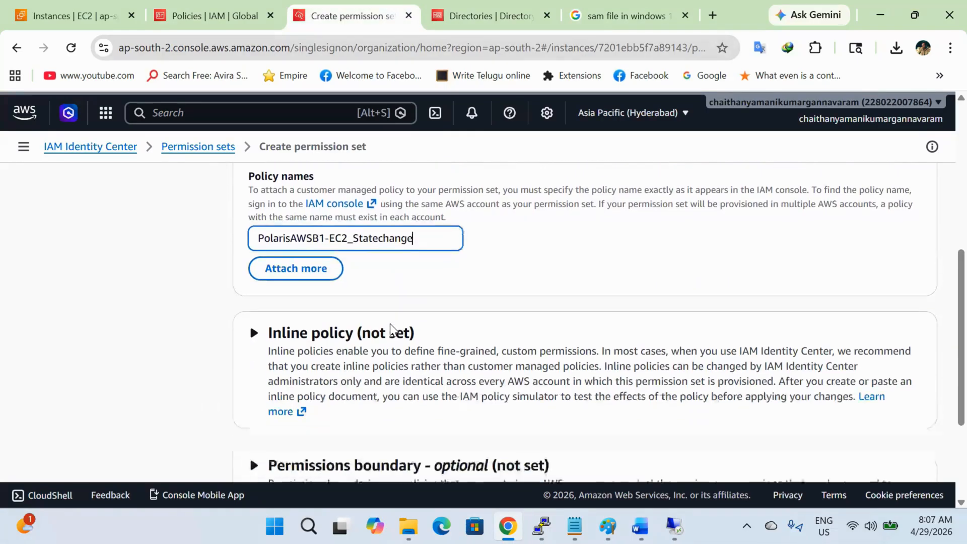
scroll(391, 328, down, 3)
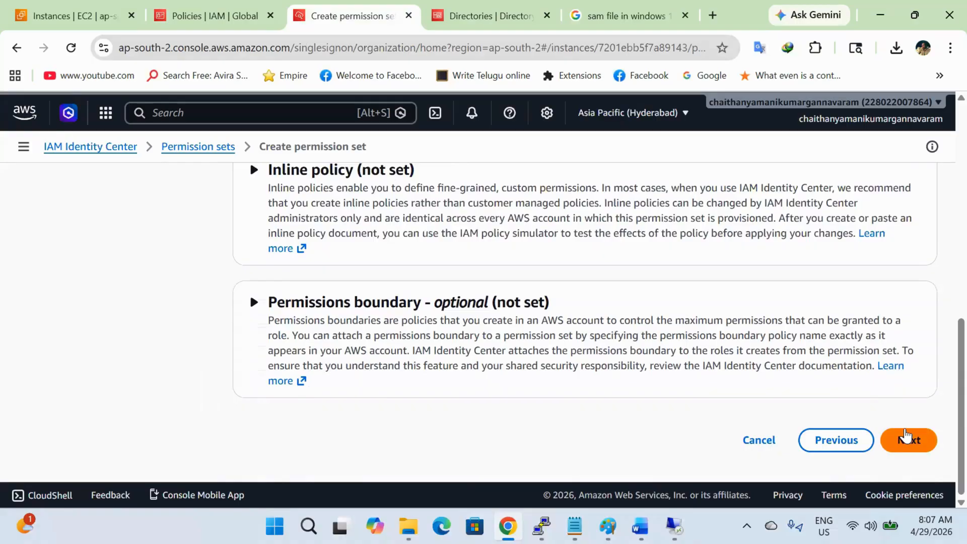
click(908, 438)
click(609, 332)
key(ctrl+v)
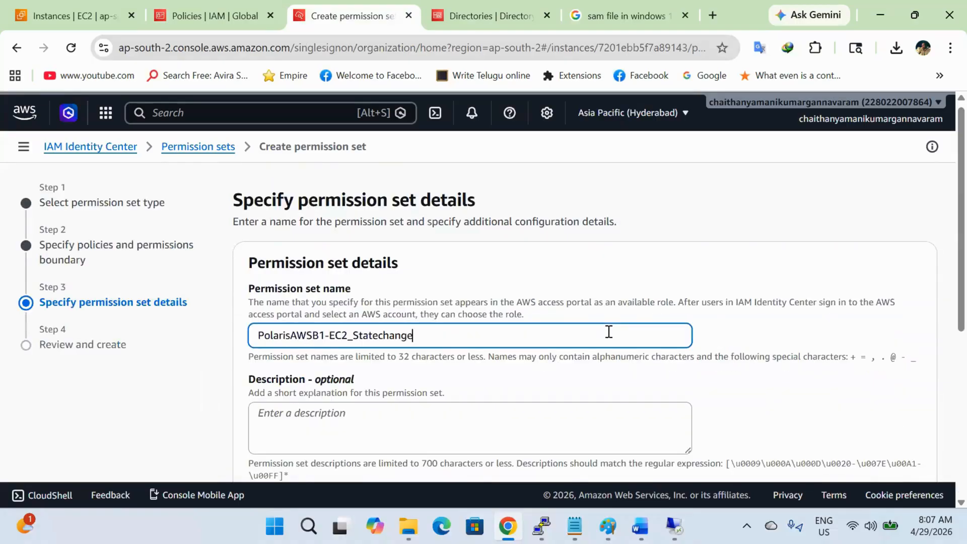
scroll(650, 376, down, 5)
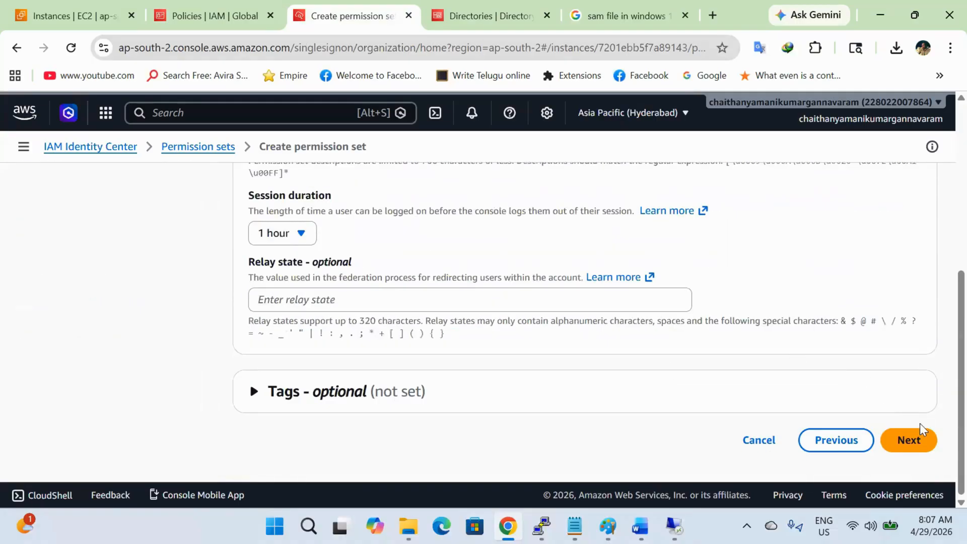
click(925, 456)
Step: Create the PolarisAWSB1-EC2_Statechange permission set and check its attached customer managed policy in the details
scroll(827, 431, down, 10)
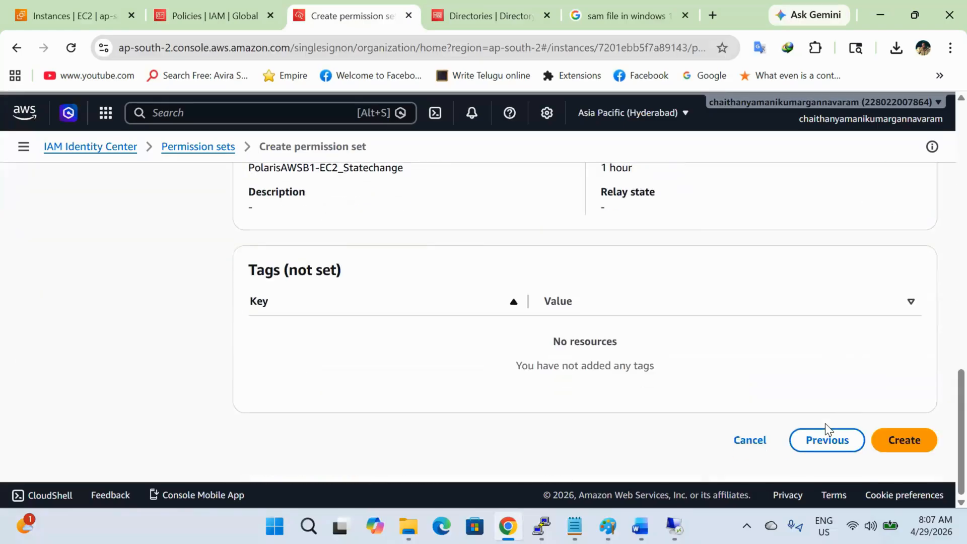
click(905, 442)
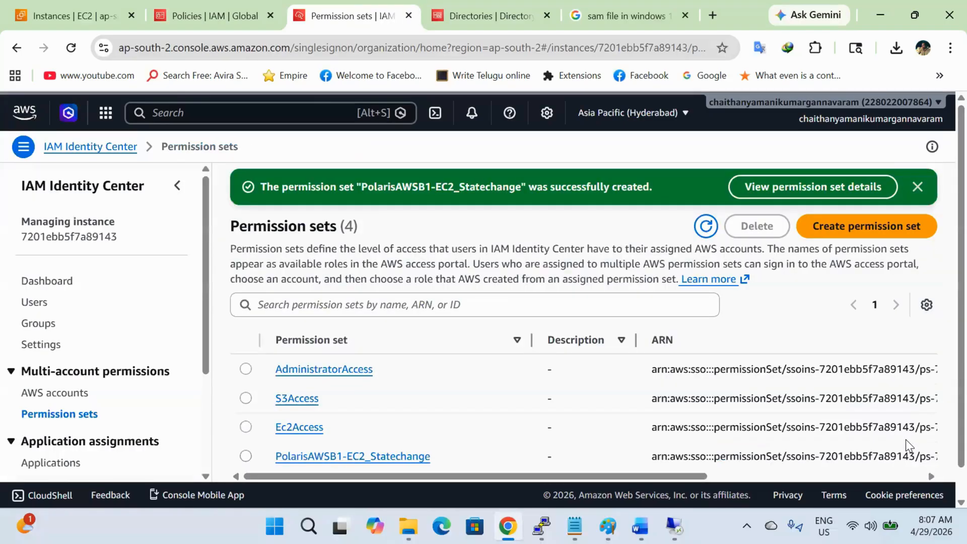
click(422, 457)
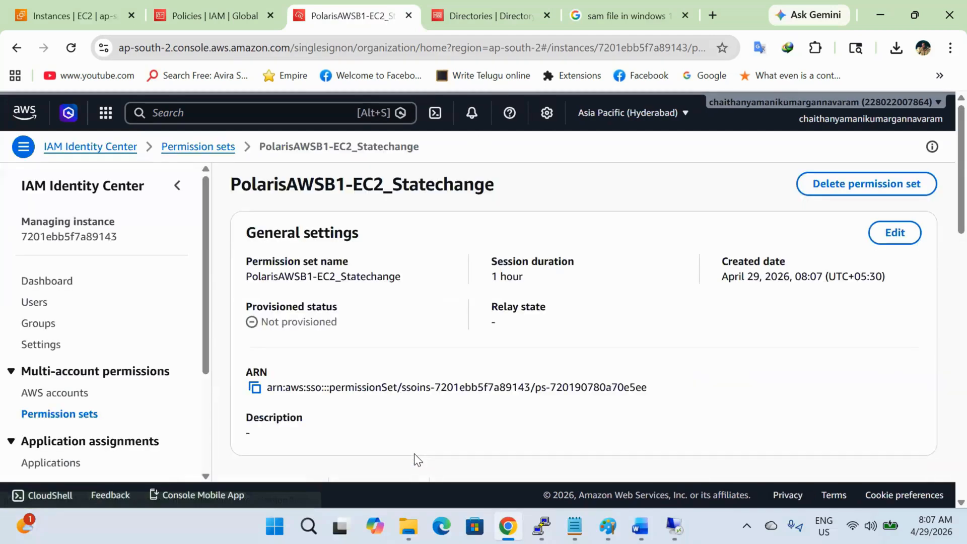
scroll(414, 459, down, 1)
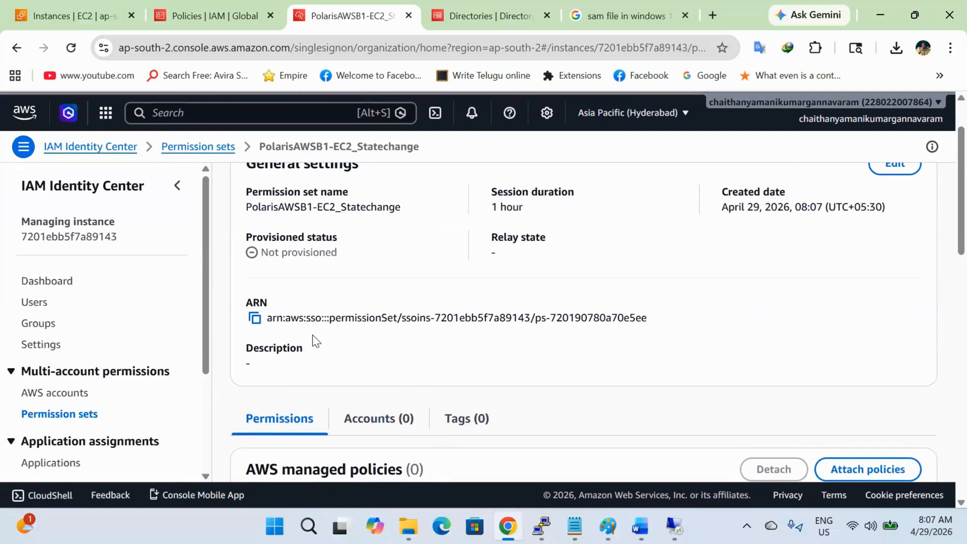
scroll(438, 331, down, 4)
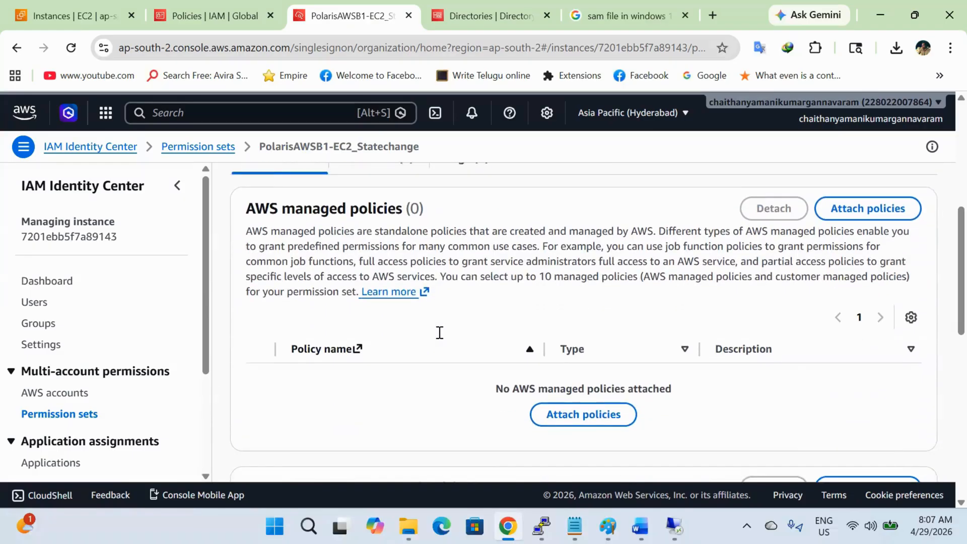
scroll(440, 333, up, 1)
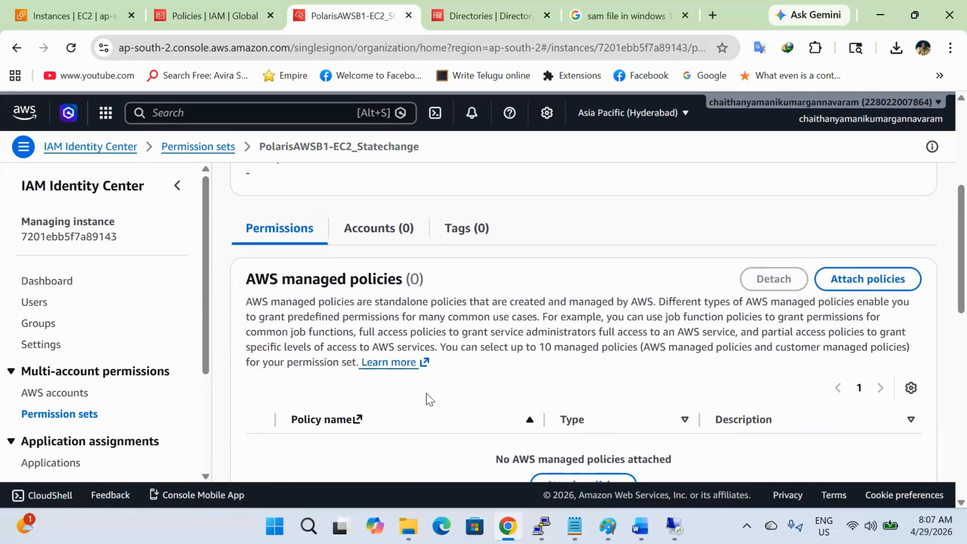
scroll(473, 441, down, 2)
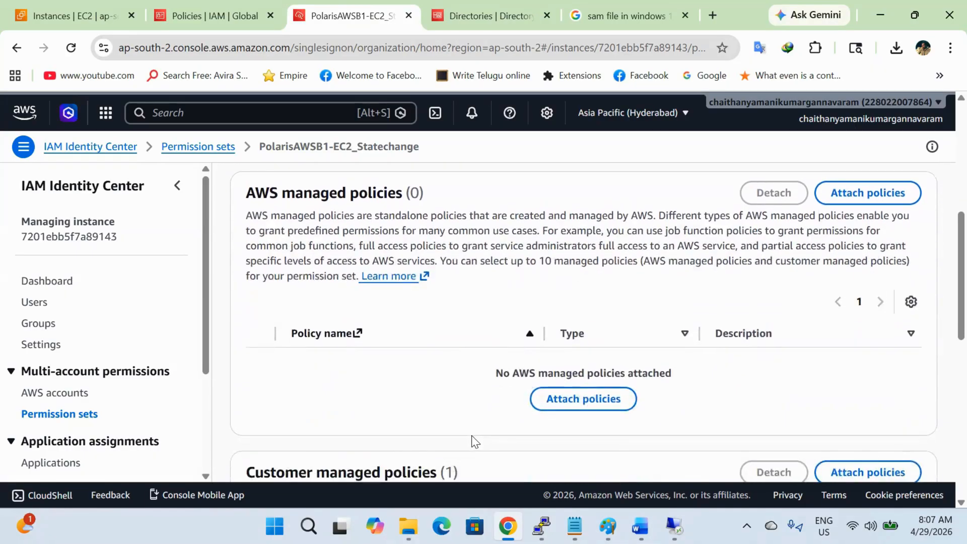
scroll(472, 435, down, 2)
scroll(472, 435, down, 3)
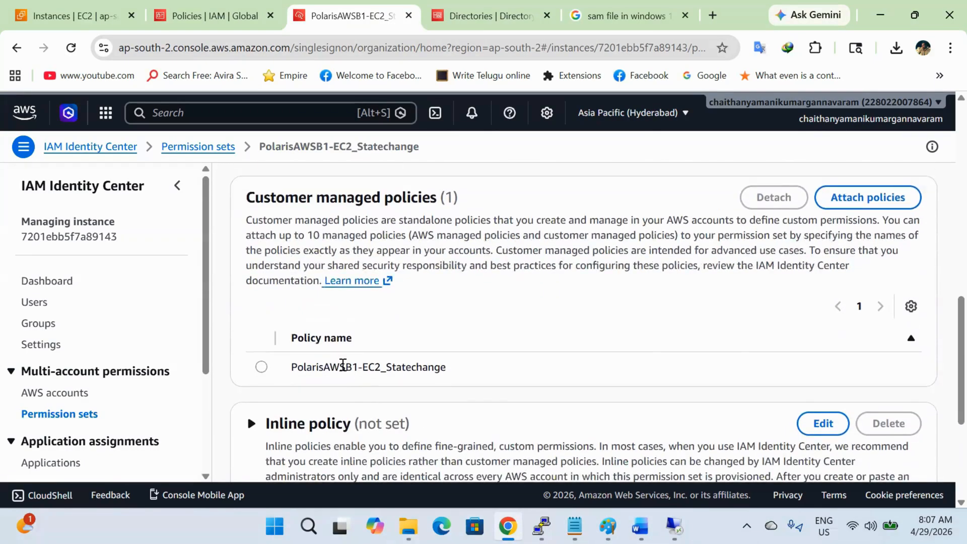
click(261, 367)
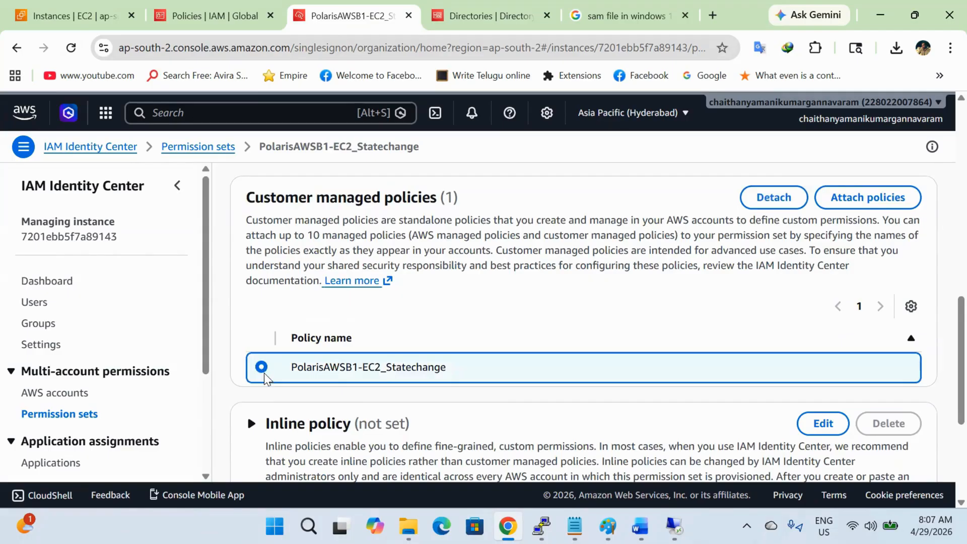
scroll(271, 382, up, 7)
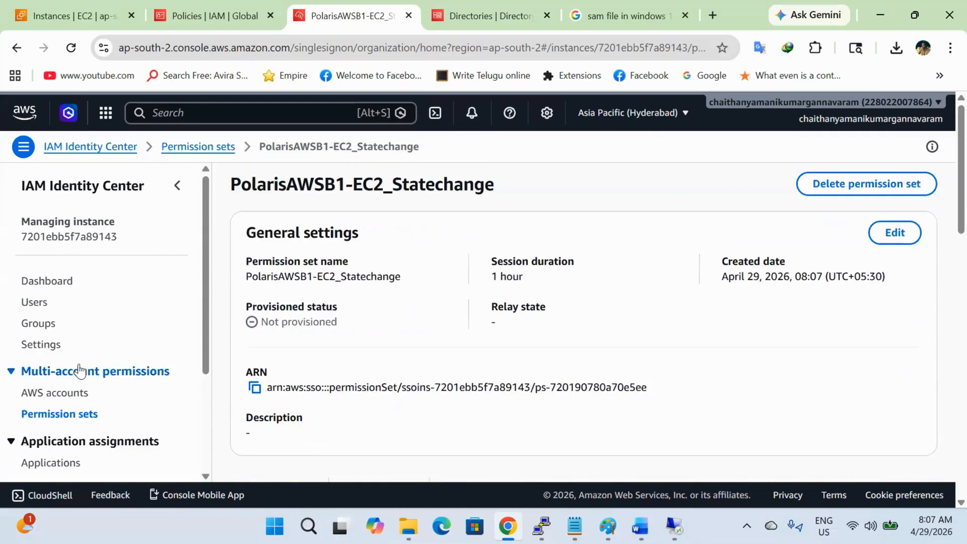
click(74, 401)
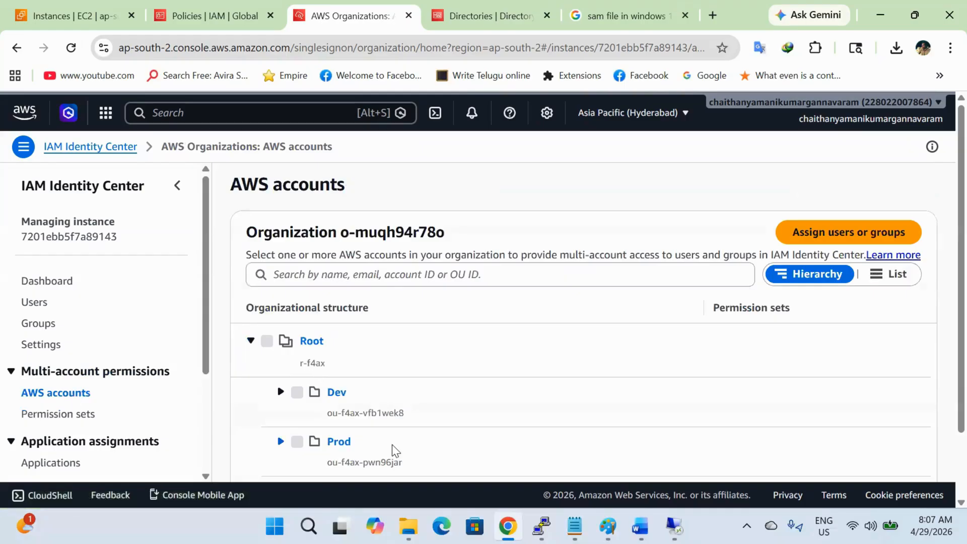
Step: Start an assignment for the awspolaris account under Prod and select the second directory user
scroll(330, 384, down, 1)
click(281, 367)
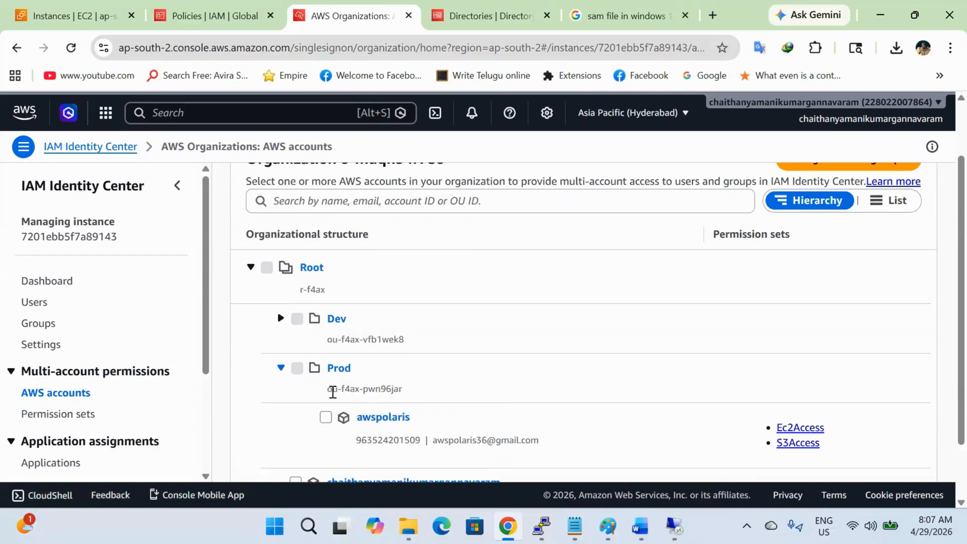
click(326, 418)
scroll(524, 378, up, 1)
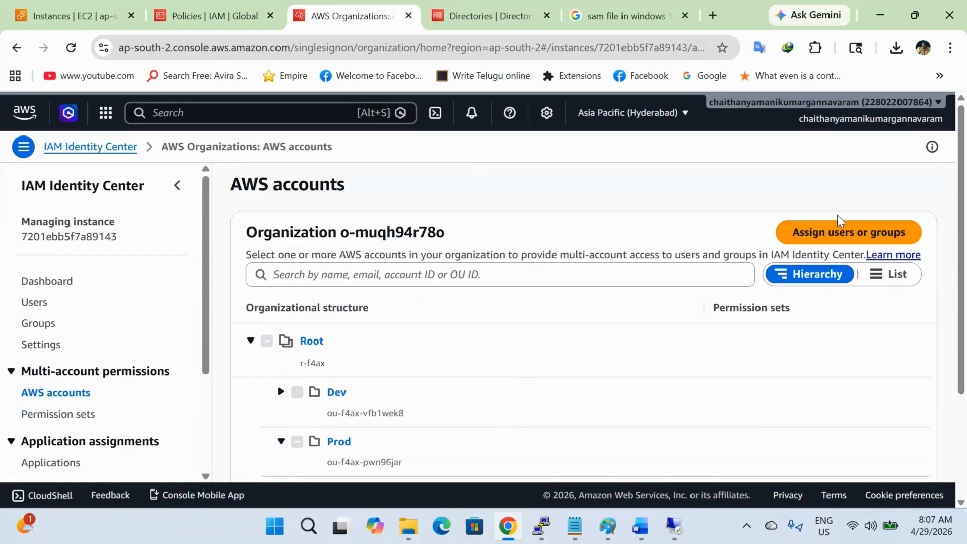
click(839, 225)
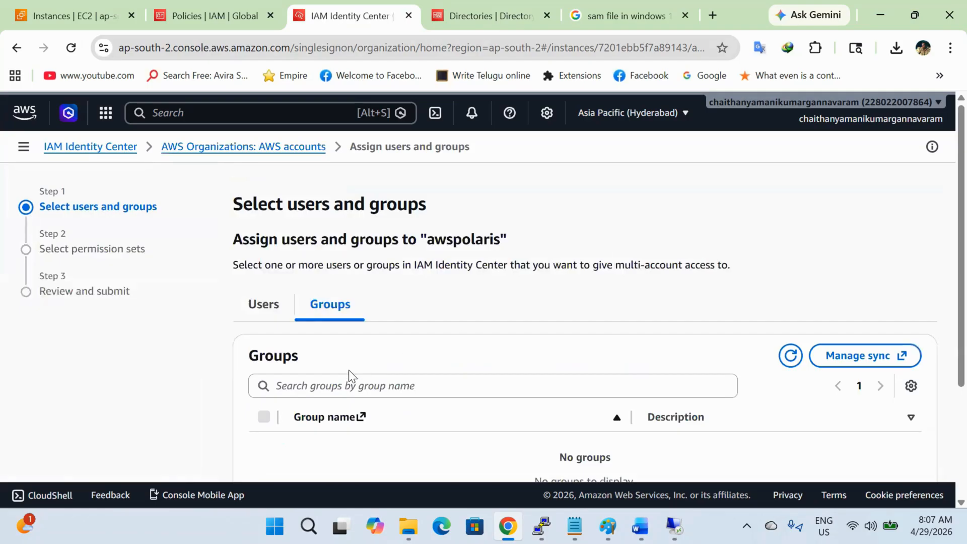
scroll(303, 327, down, 1)
click(264, 249)
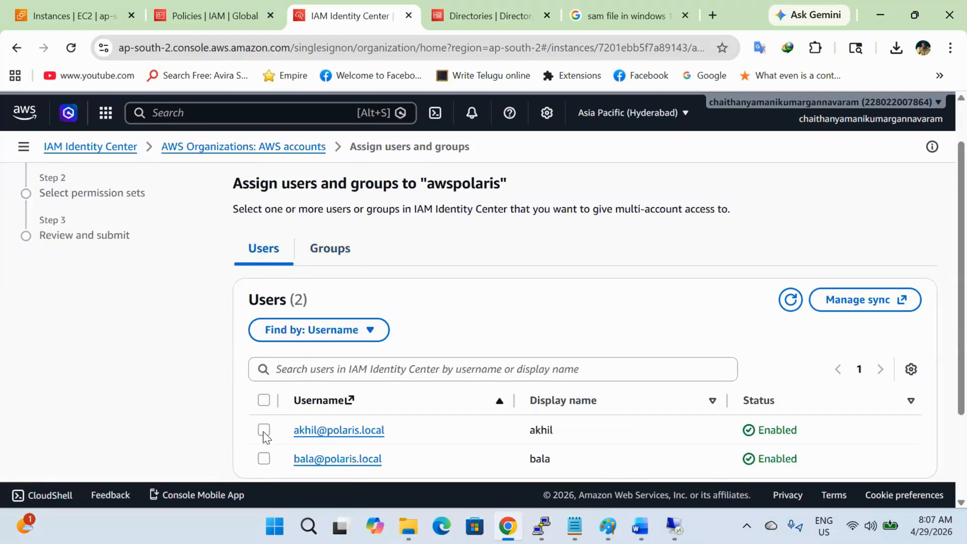
click(263, 458)
Step: Choose the PolarisAWSB1-EC2_Statechange permission set and submit the assignment
scroll(353, 403, down, 2)
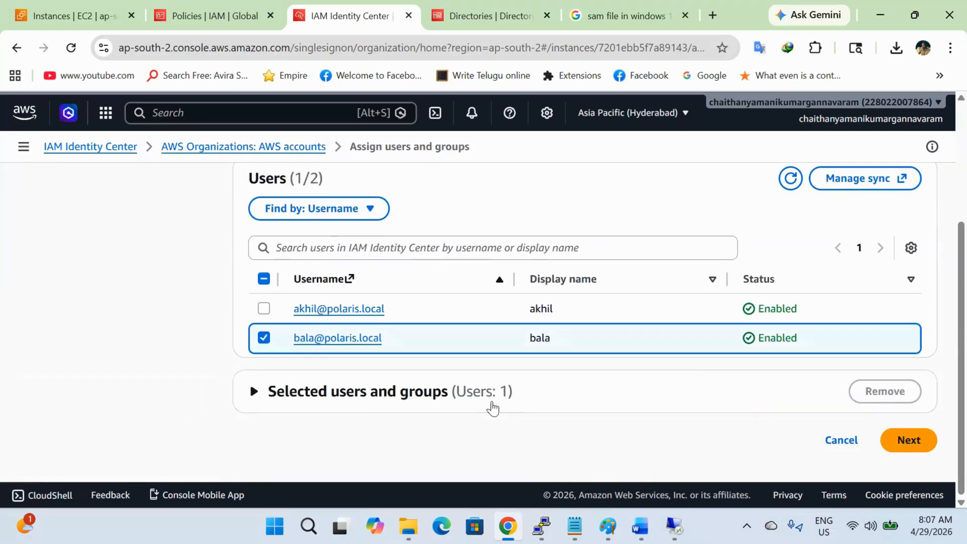
click(909, 440)
scroll(580, 398, down, 5)
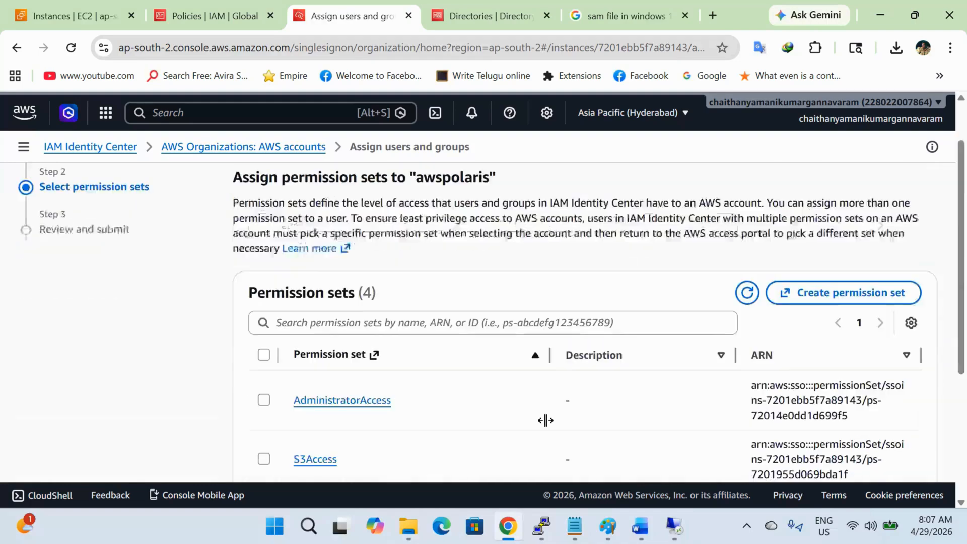
click(263, 402)
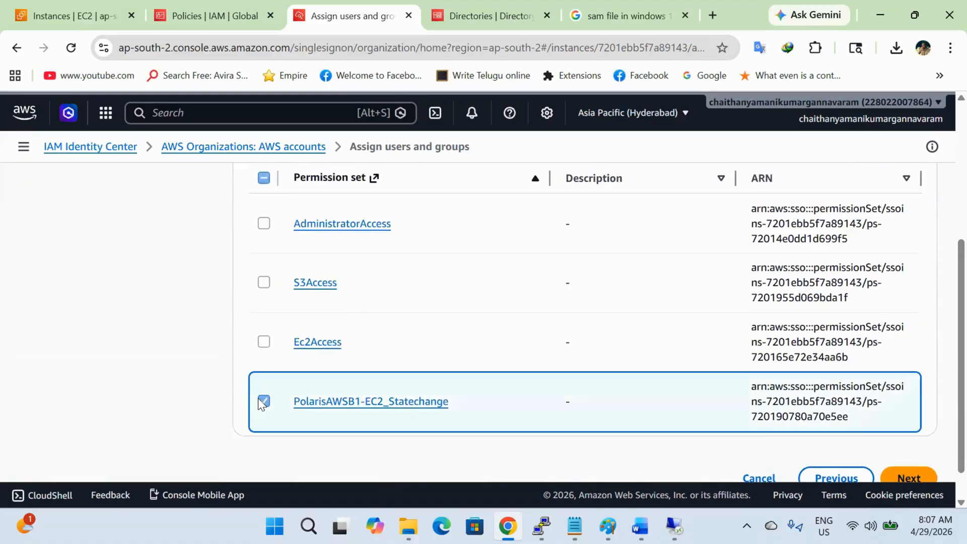
scroll(603, 413, down, 1)
click(909, 440)
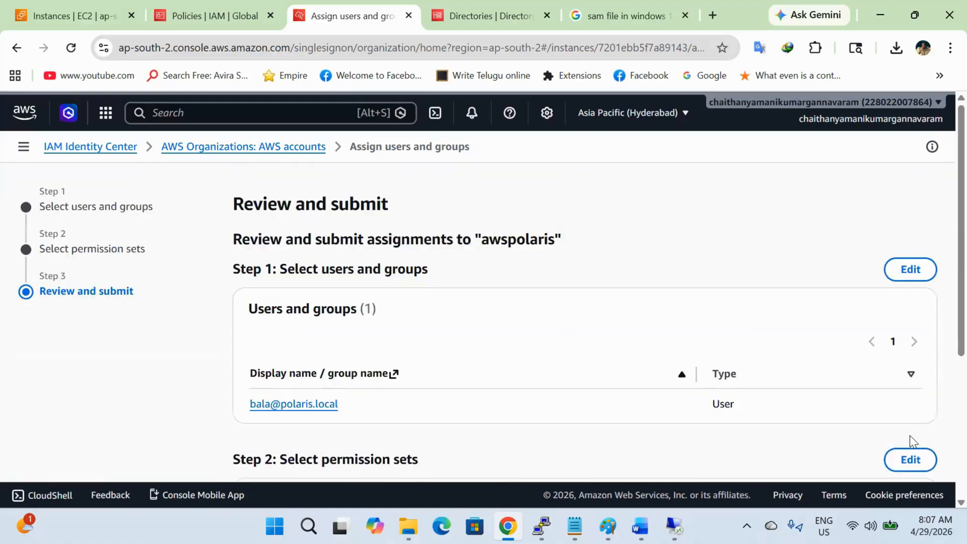
scroll(758, 432, down, 4)
click(895, 453)
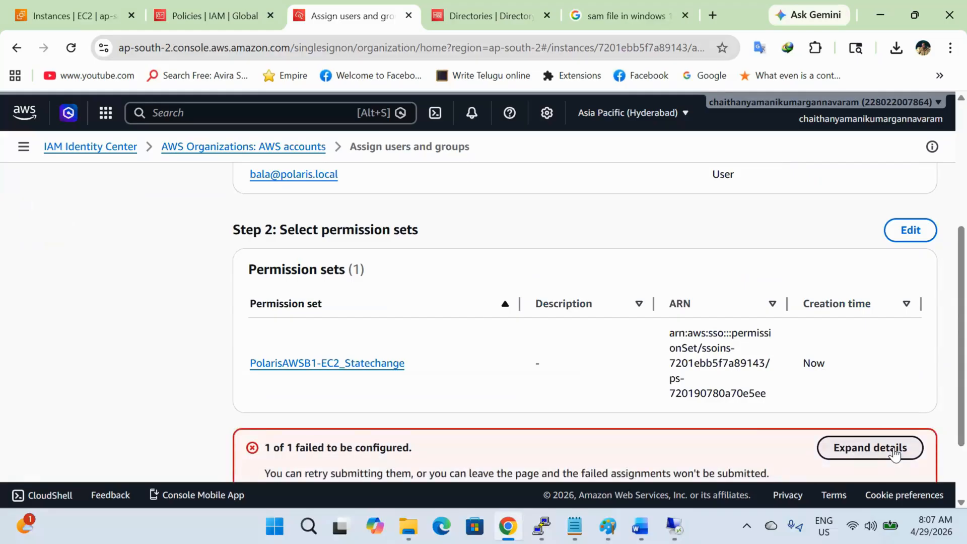
Step: Expand the failure banner to reveal the 404 'Not supported policy' error
scroll(894, 454, down, 2)
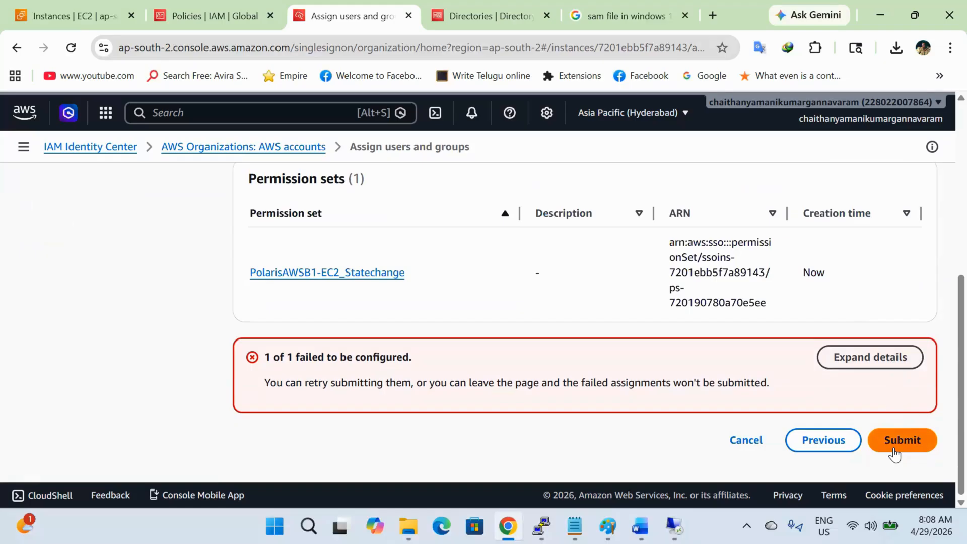
click(894, 363)
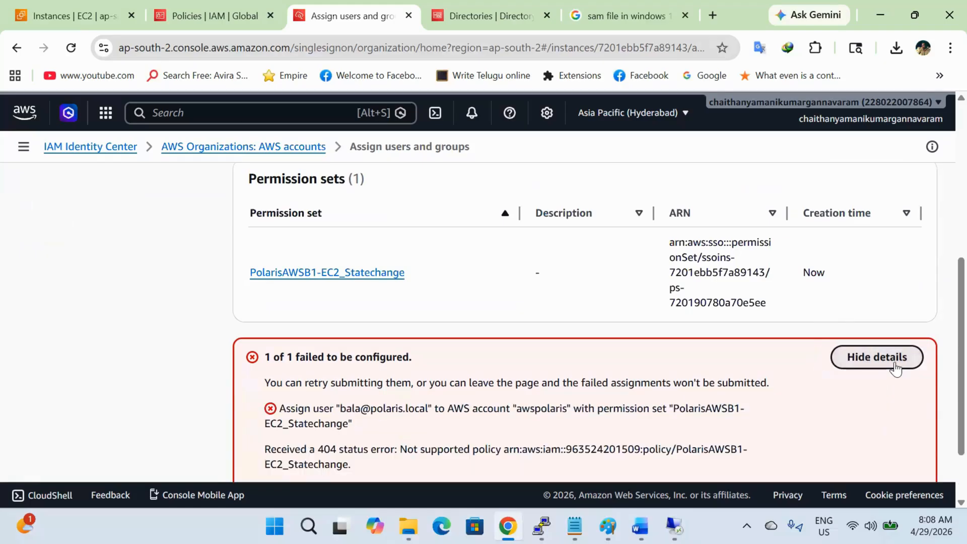
scroll(711, 407, down, 1)
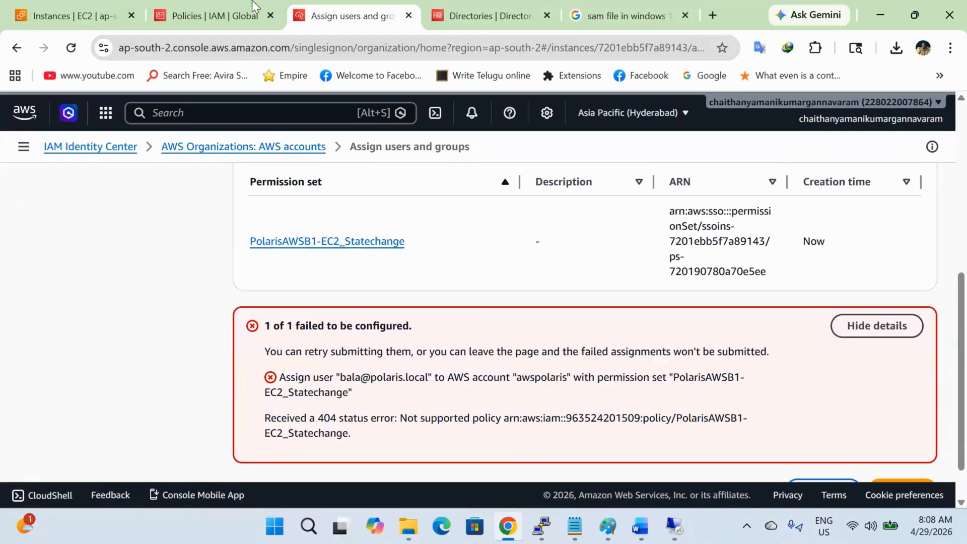
click(216, 7)
Step: Copy the PolarisAWSB1-EC2_Statechange policy ARN from IAM and cancel the failed assignment
click(370, 346)
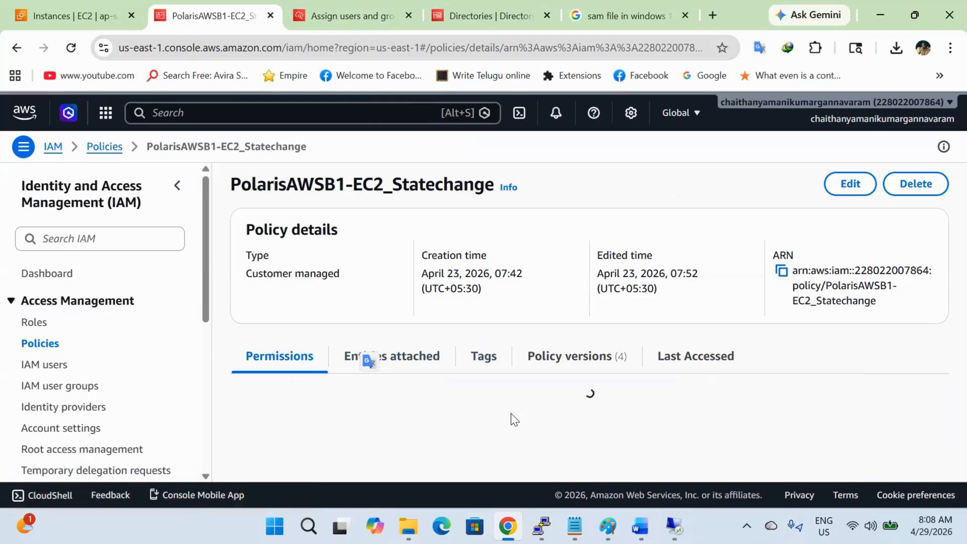
click(773, 272)
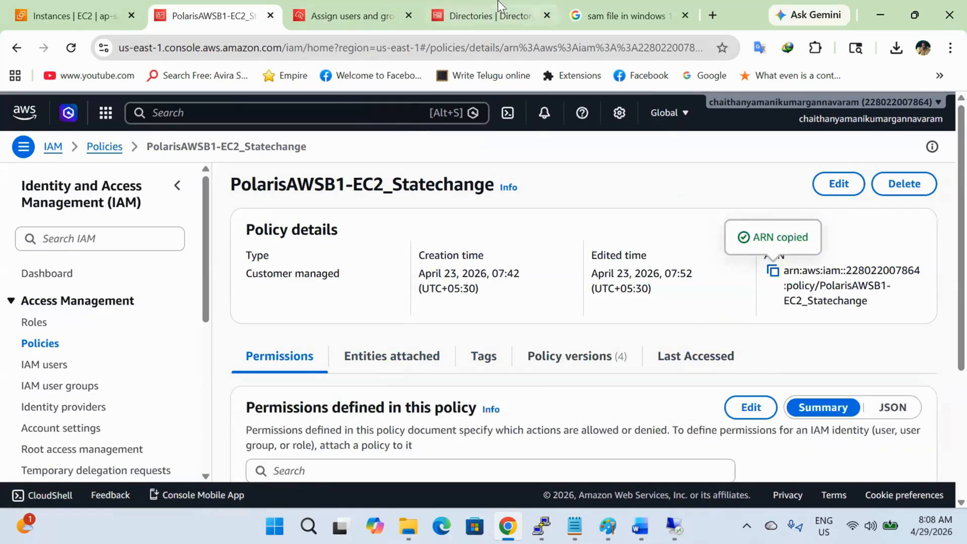
click(482, 7)
click(353, 16)
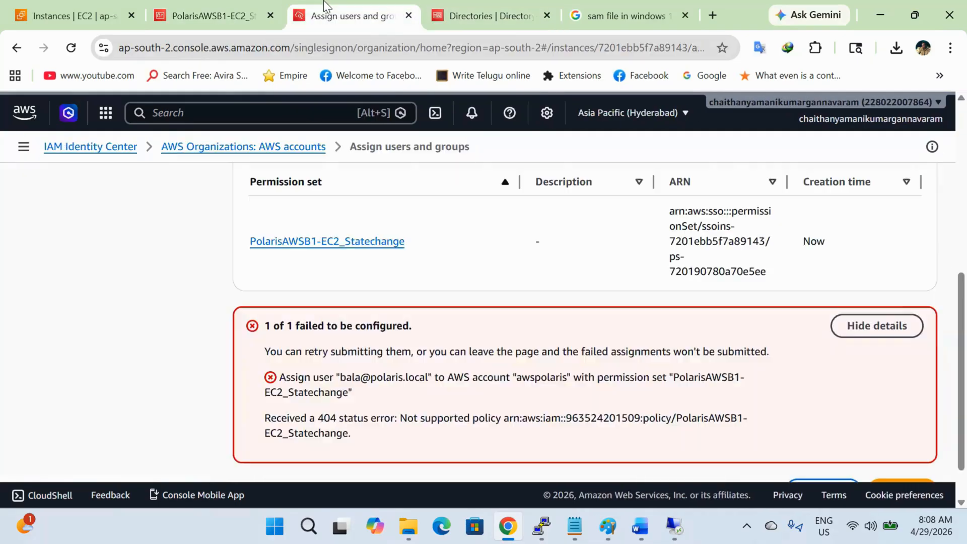
scroll(650, 404, down, 1)
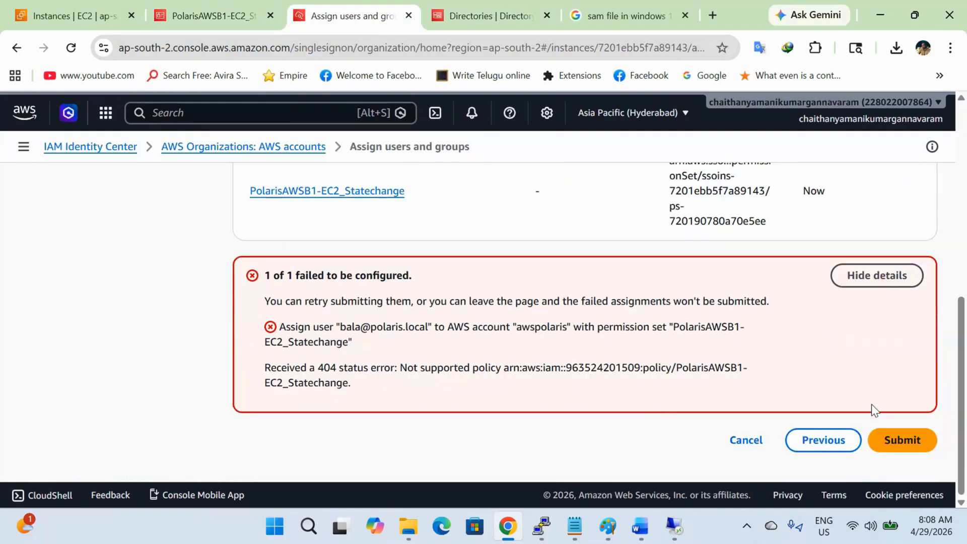
click(725, 445)
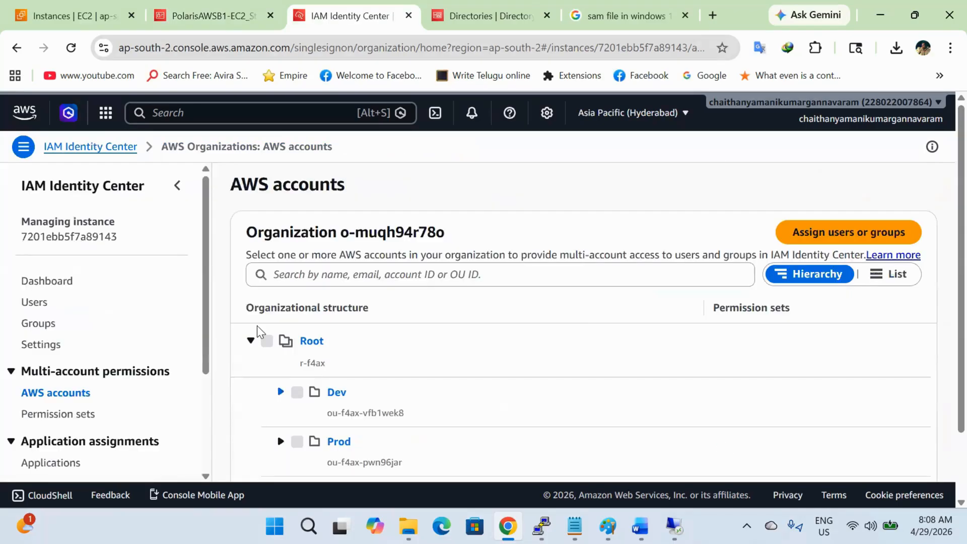
Step: Detach the customer managed policy from the PolarisAWSB1-EC2_Statechange permission set
click(75, 414)
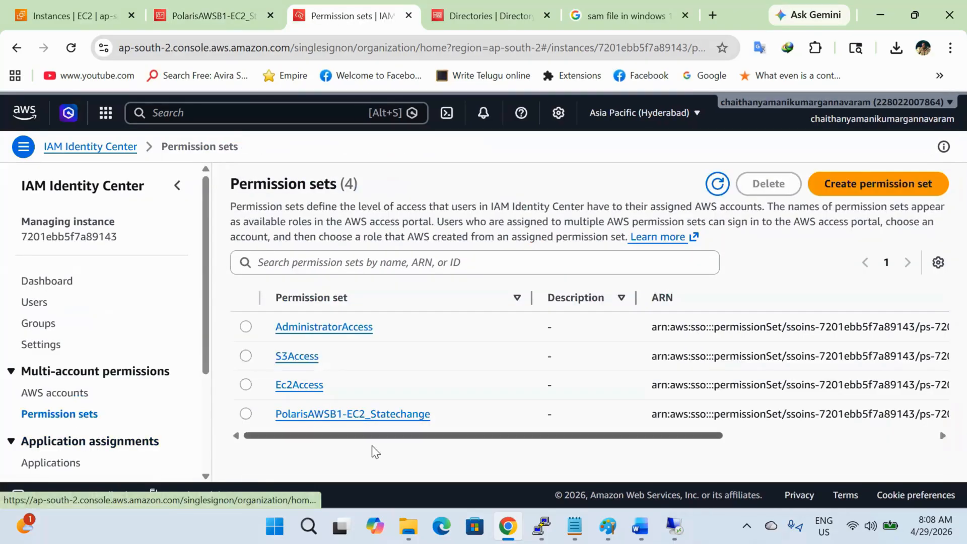
click(390, 414)
scroll(497, 401, down, 9)
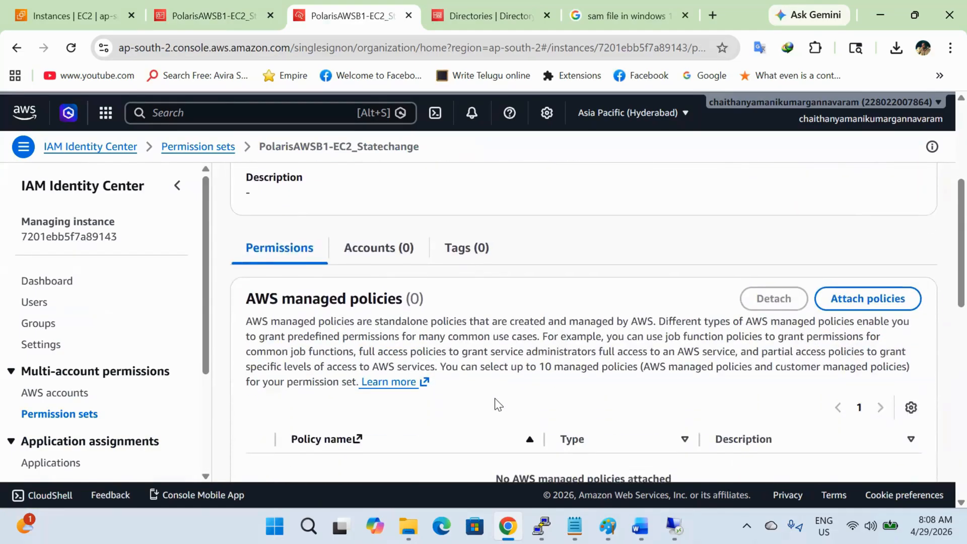
scroll(497, 399, down, 3)
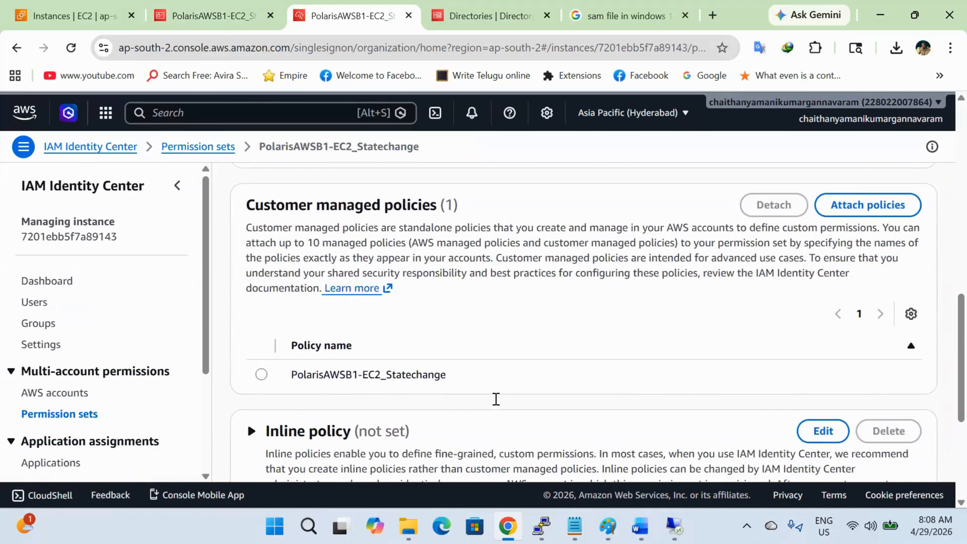
click(261, 373)
click(774, 205)
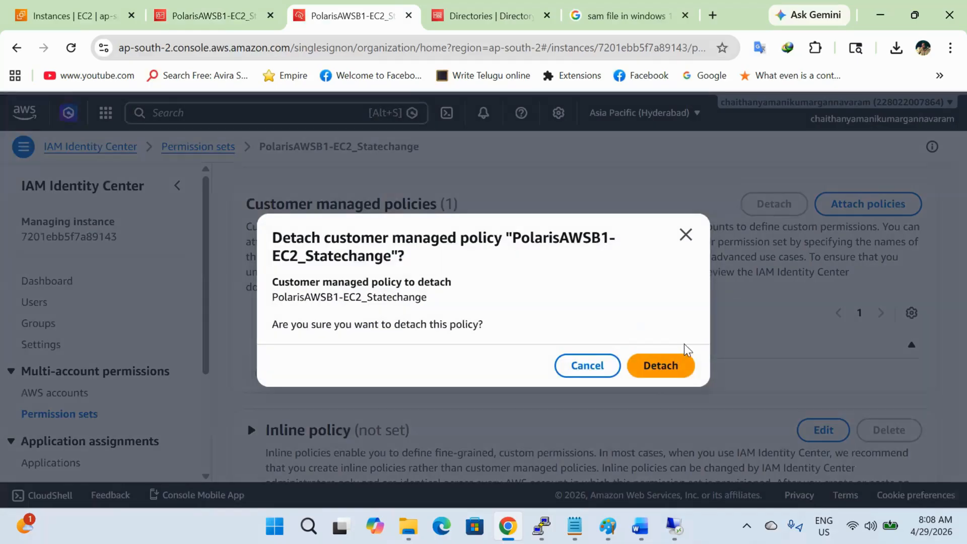
click(672, 366)
Step: Attach the customer managed policy by its plain name PolarisAWSB1-EC2_Statechange, without the ARN prefix
scroll(704, 399, down, 10)
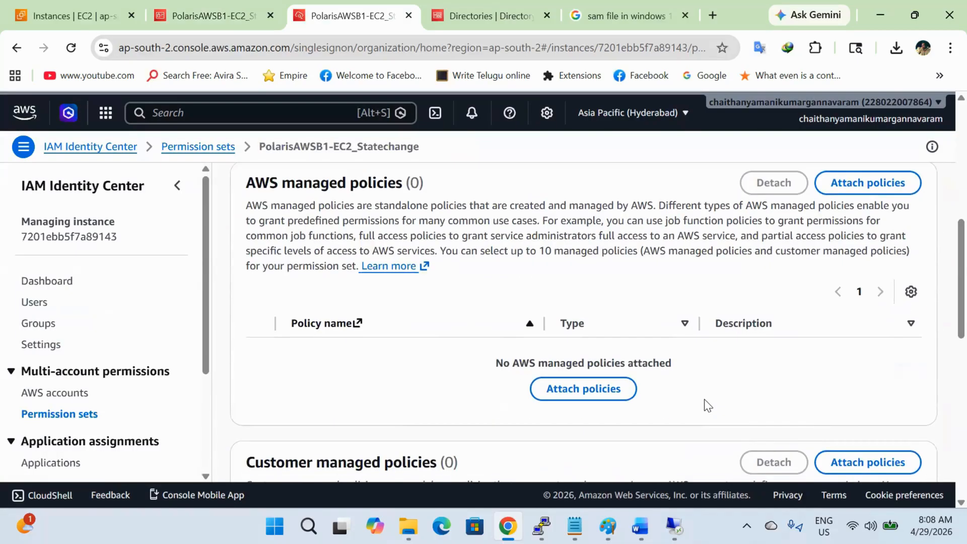
click(598, 398)
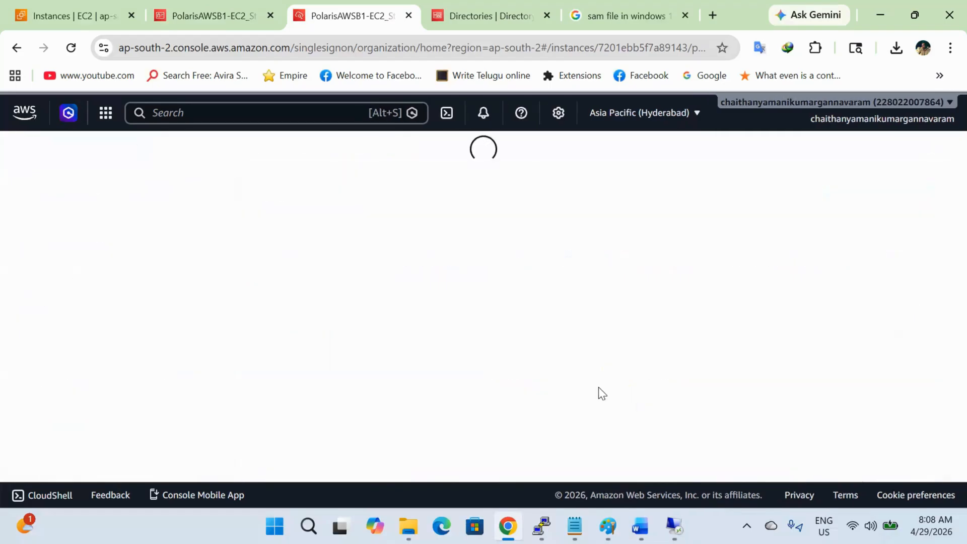
click(262, 419)
key(ctrl+v)
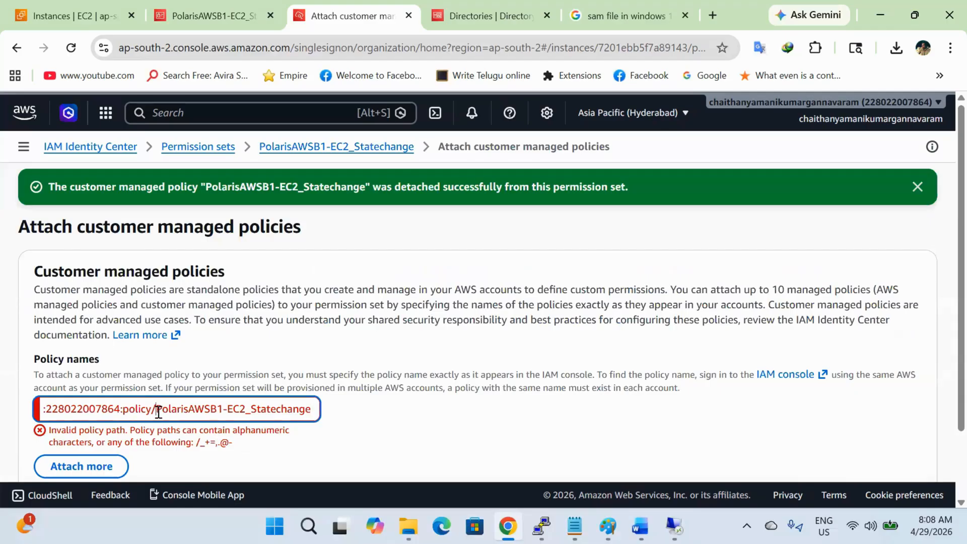
drag(158, 413, 2, 400)
key(BackSpace)
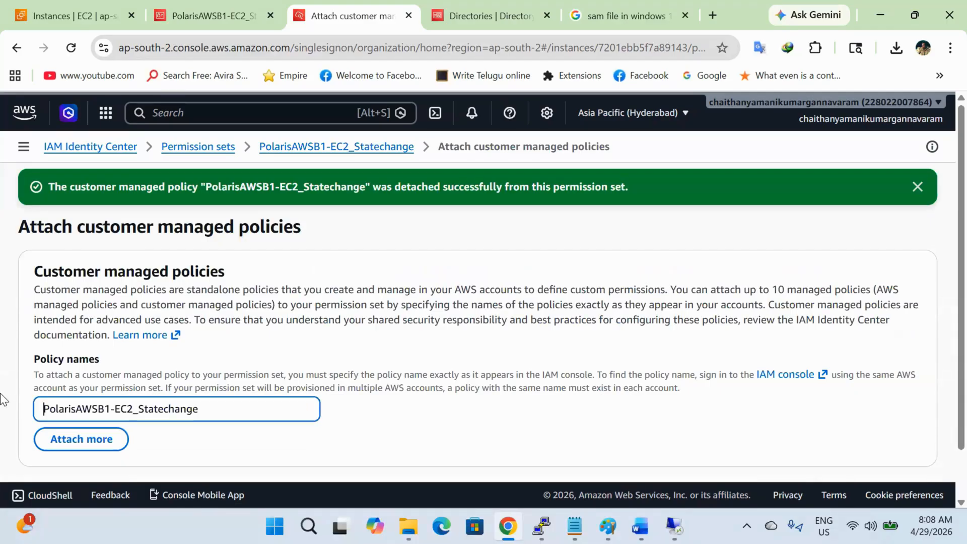
key(End)
scroll(167, 423, down, 1)
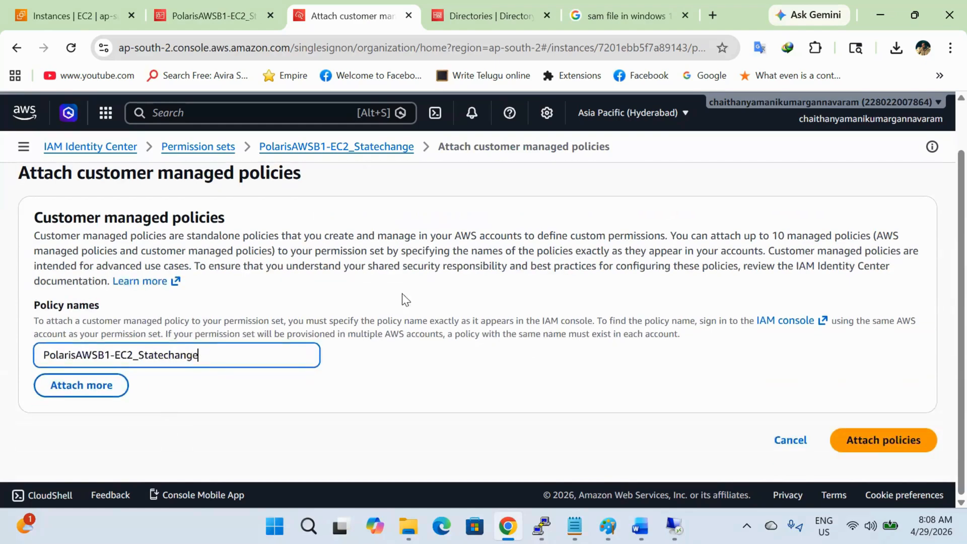
click(903, 440)
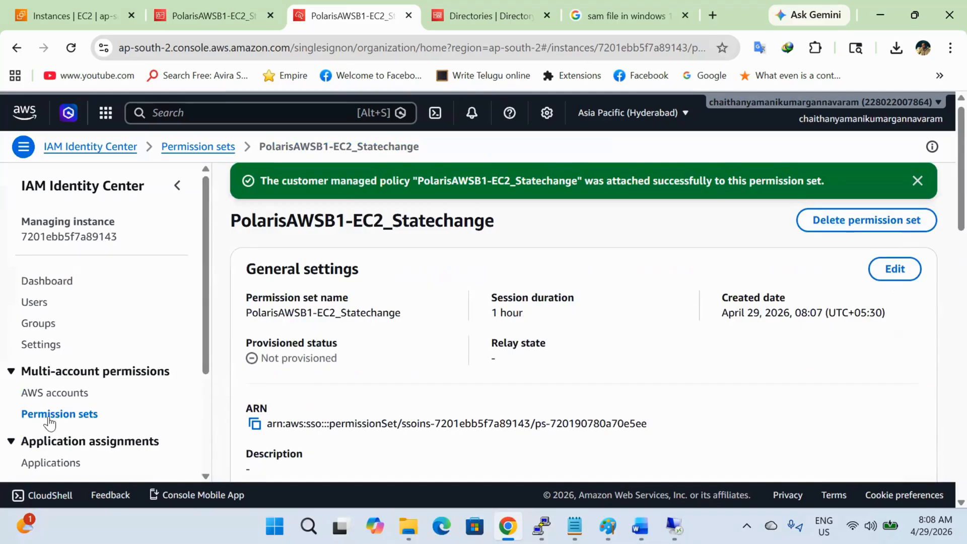
Step: Go to the AWS accounts list and expand the Prod organizational unit
click(70, 392)
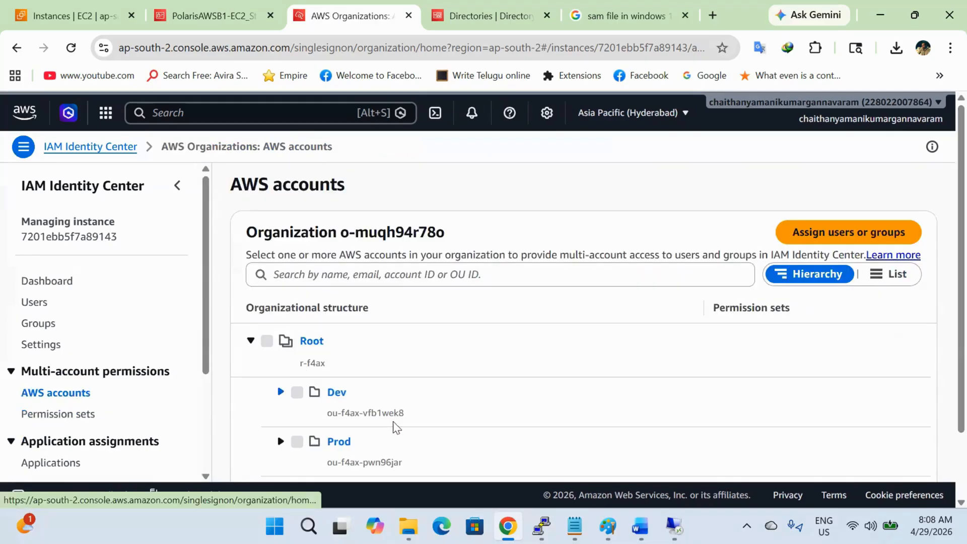
click(280, 442)
scroll(423, 393, down, 3)
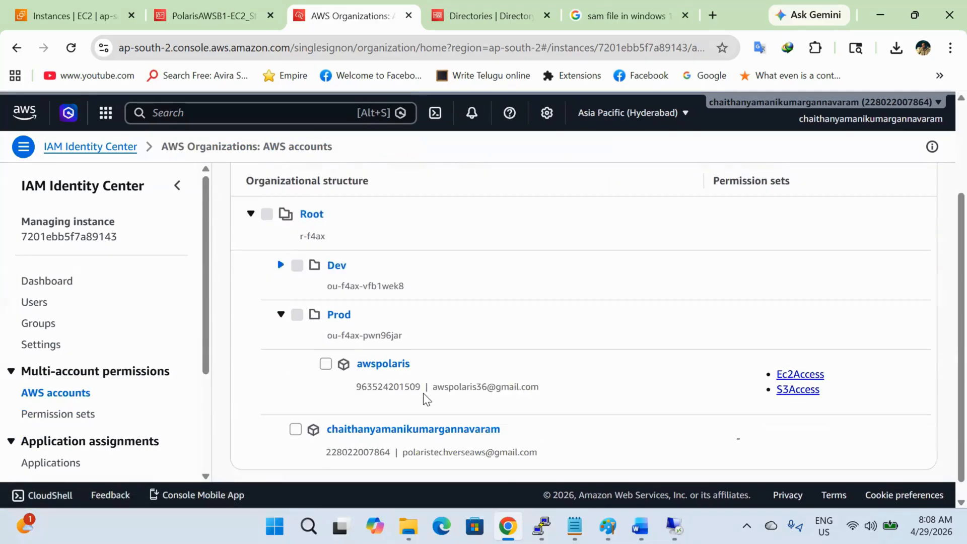
Step: Select the awspolaris account under the Prod organizational unit
click(359, 356)
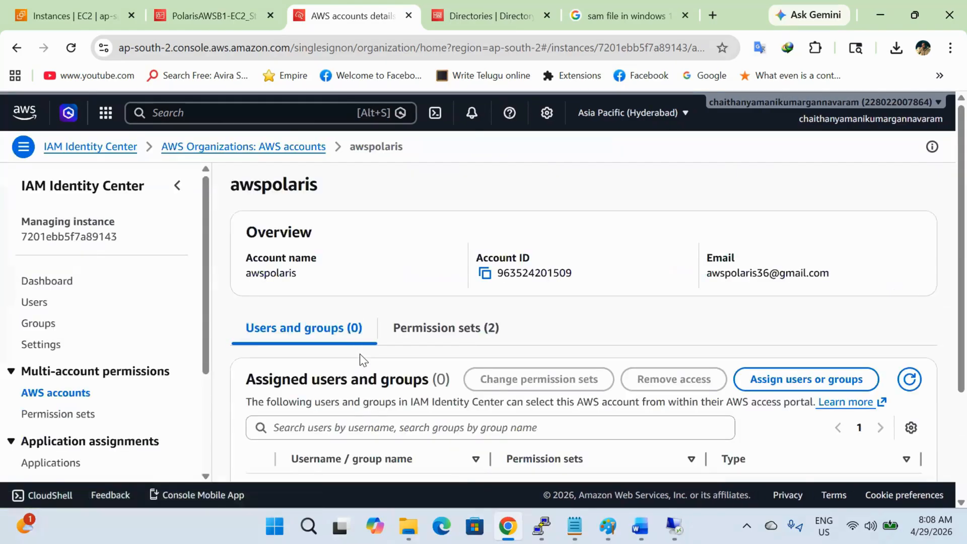
click(17, 47)
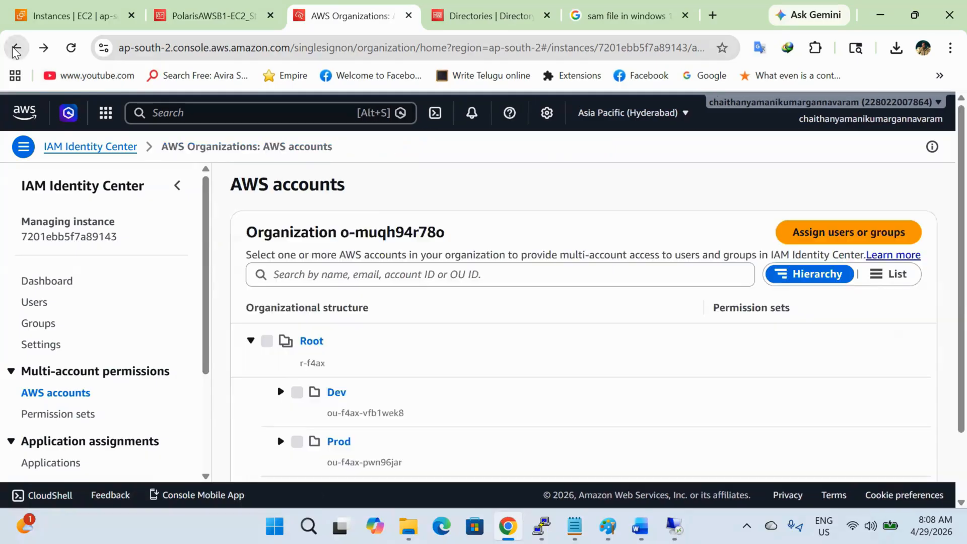
click(280, 442)
scroll(392, 427, down, 3)
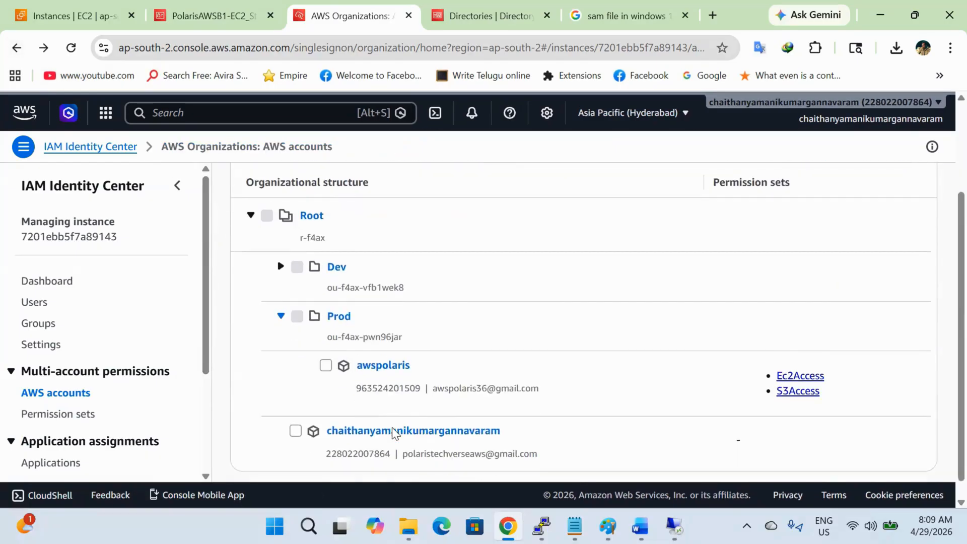
click(324, 366)
scroll(509, 334, up, 5)
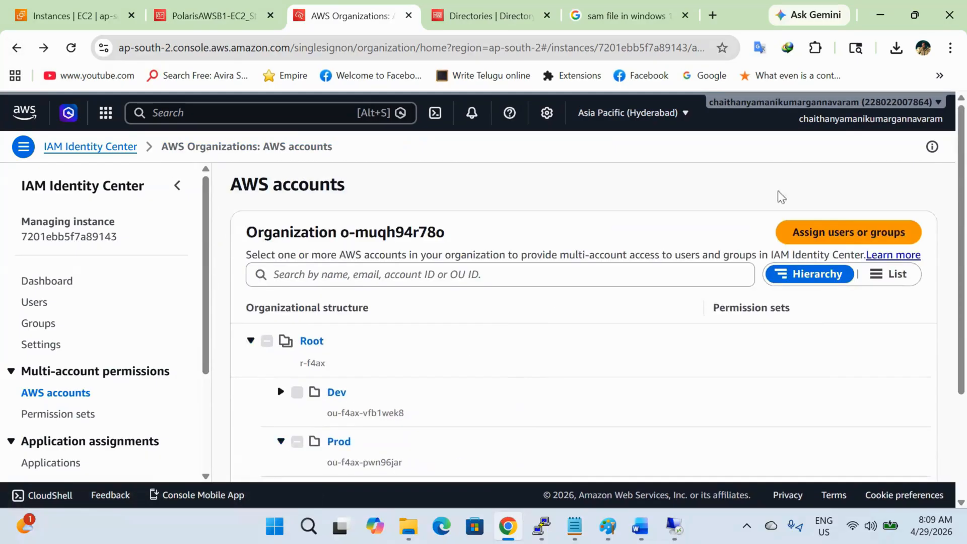
Step: Assign the AD user to awspolaris with the PolarisAWSB1-EC2_Statechange permission set
click(863, 231)
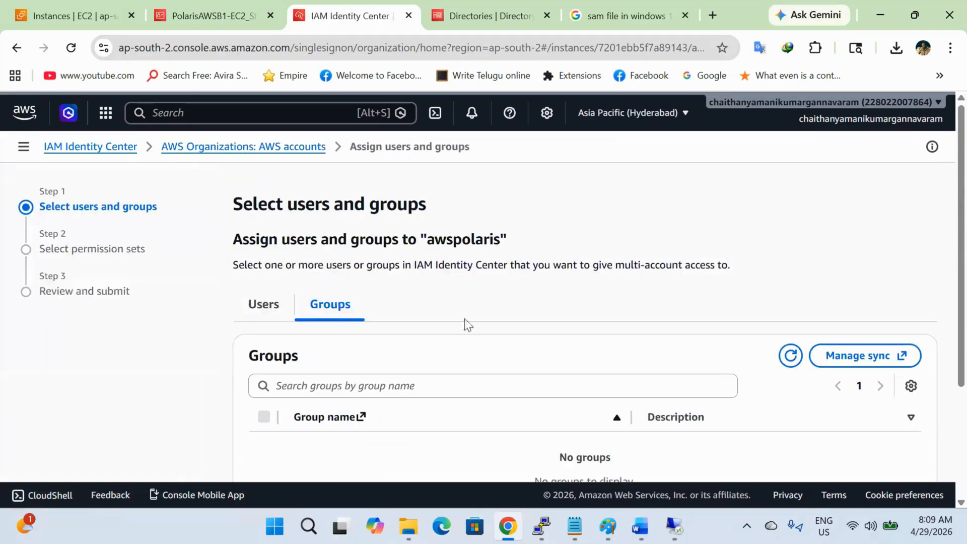
click(264, 305)
scroll(381, 369, down, 3)
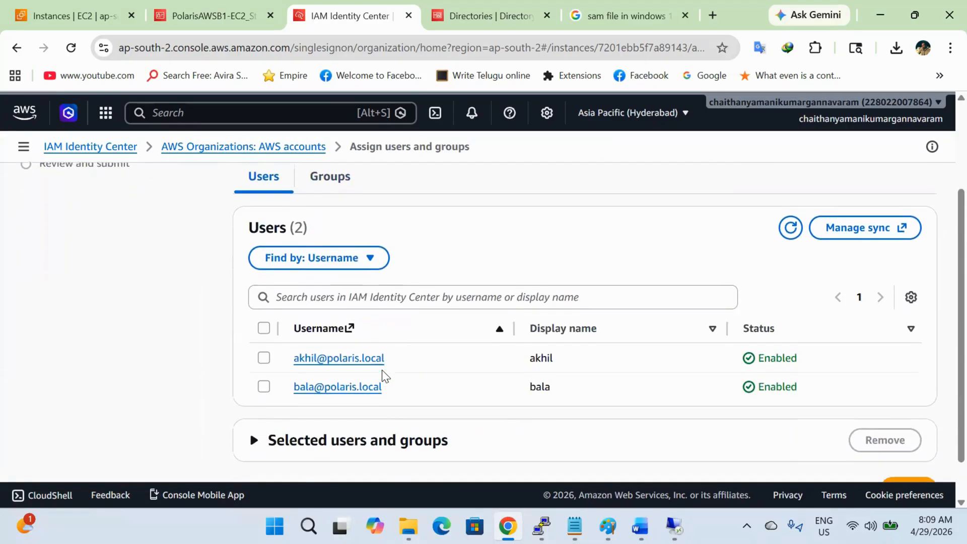
click(264, 385)
scroll(809, 398, down, 1)
click(936, 448)
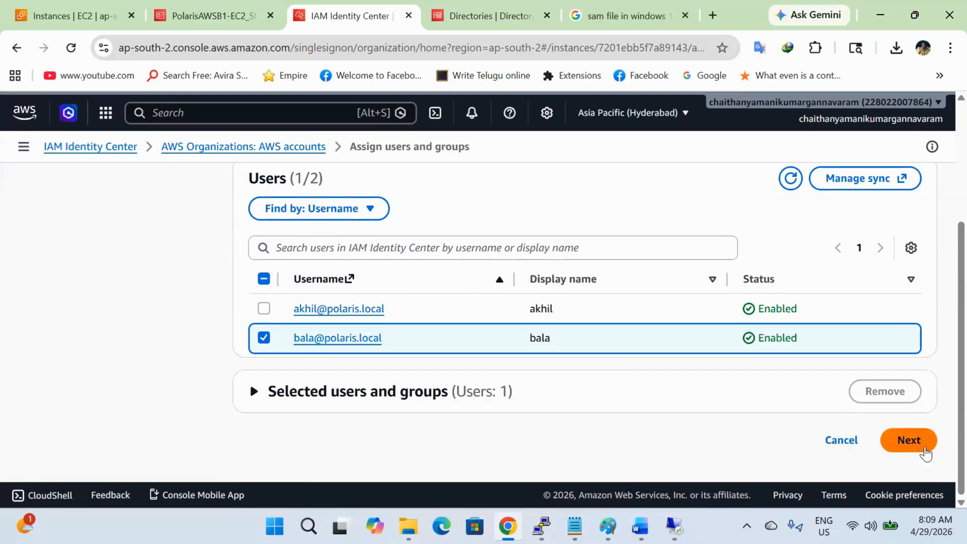
scroll(437, 435, down, 5)
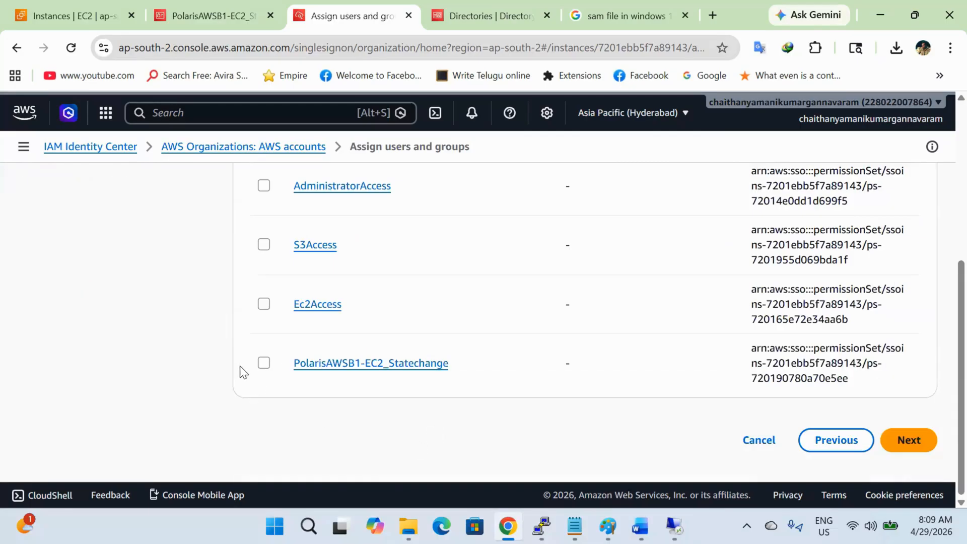
click(264, 363)
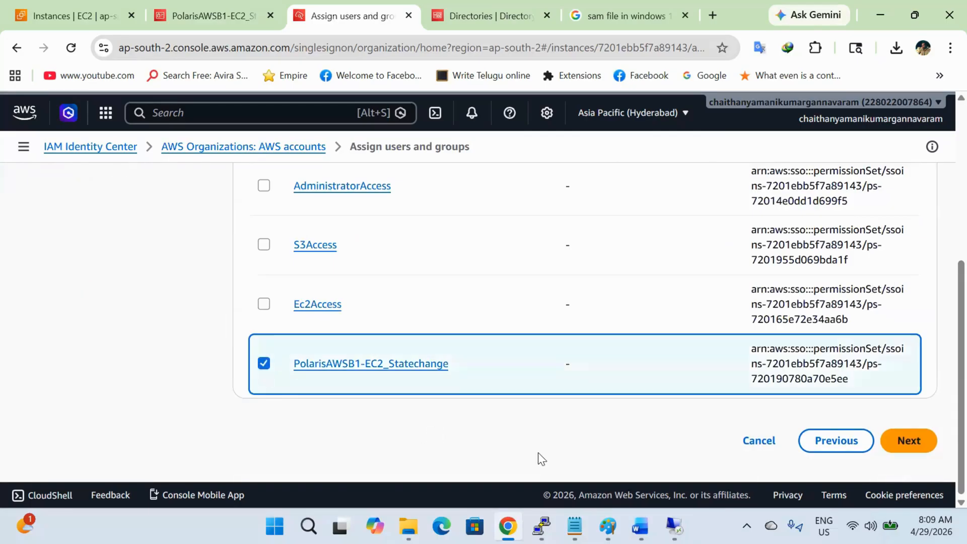
click(929, 441)
Step: Submit the assignment and expand the 404 error details, highlighting the account number
scroll(707, 407, down, 4)
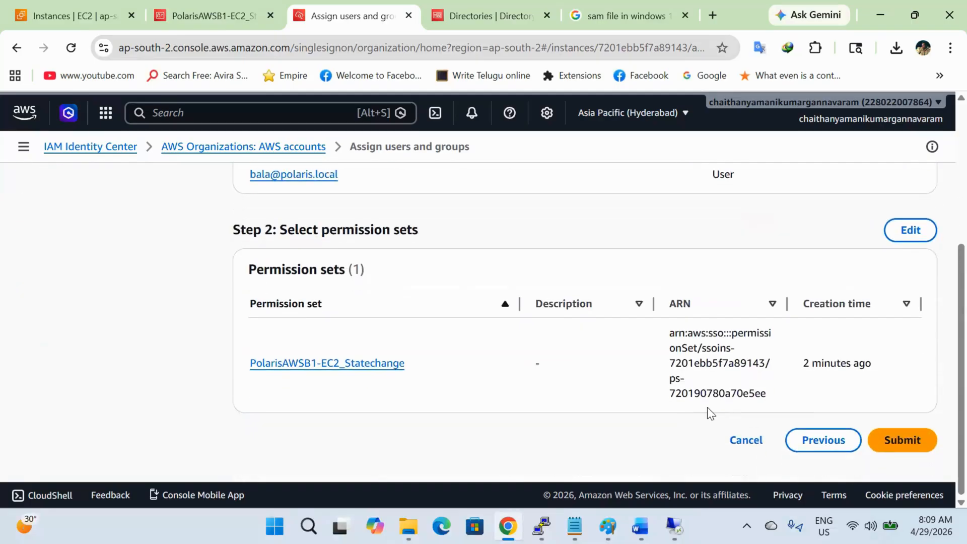
click(879, 443)
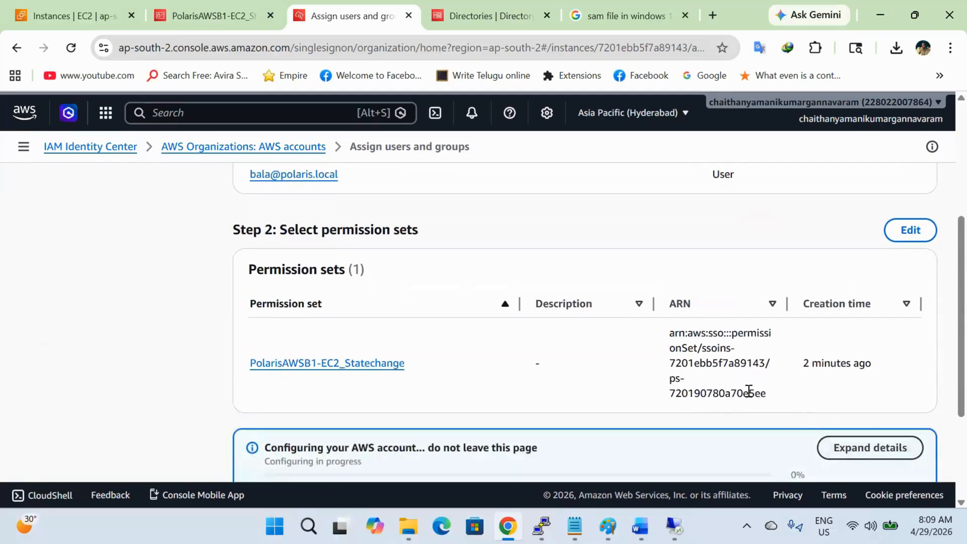
scroll(749, 394, down, 2)
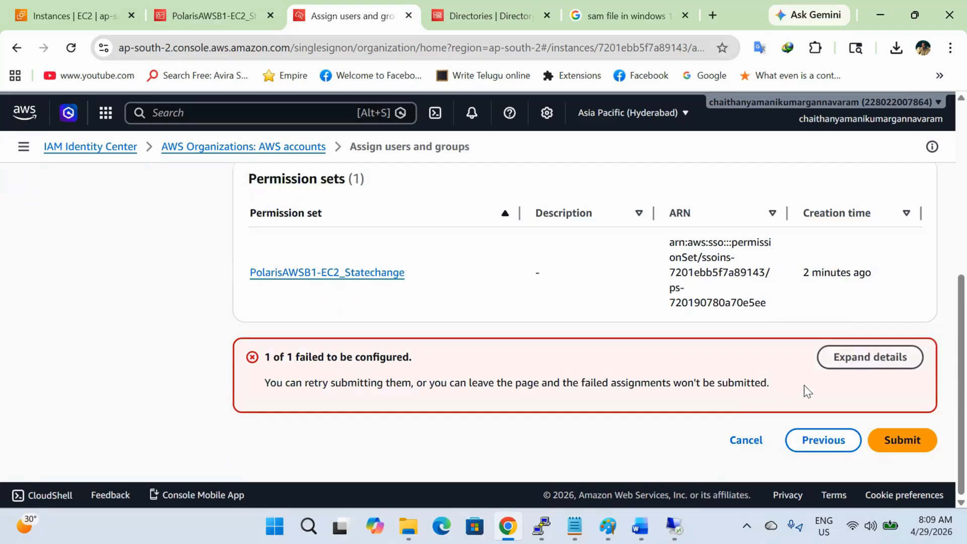
click(851, 358)
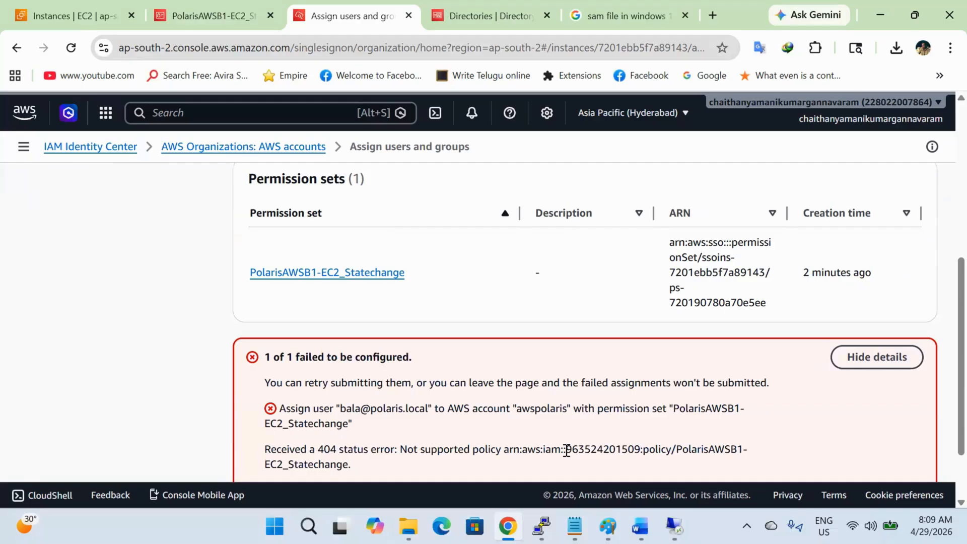
drag(567, 450, 639, 449)
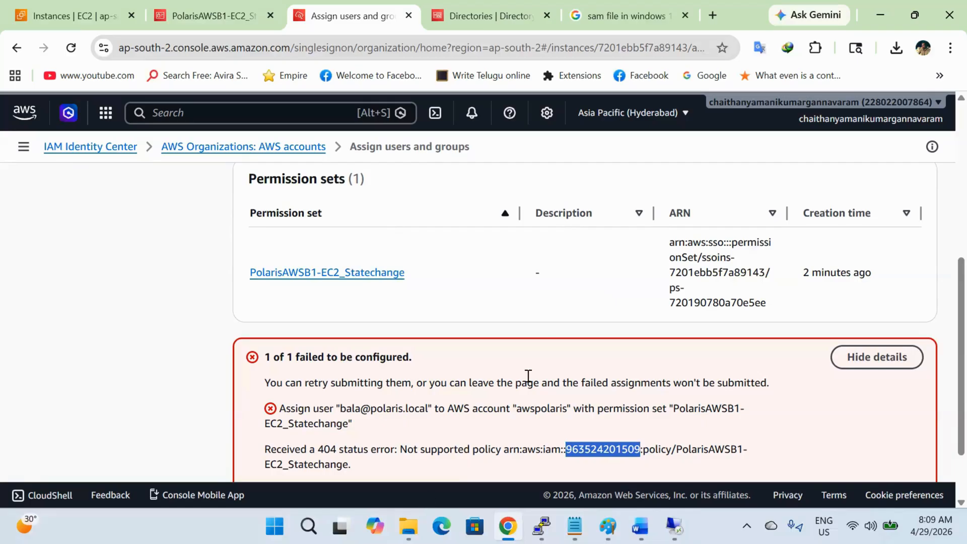
Step: Cancel the failed assignment and return to the AWS accounts list
click(526, 15)
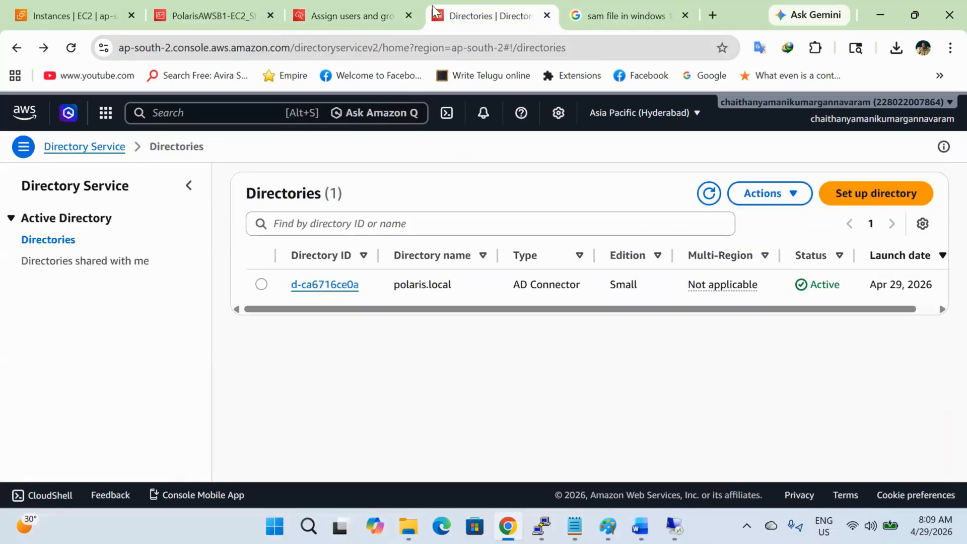
click(183, 5)
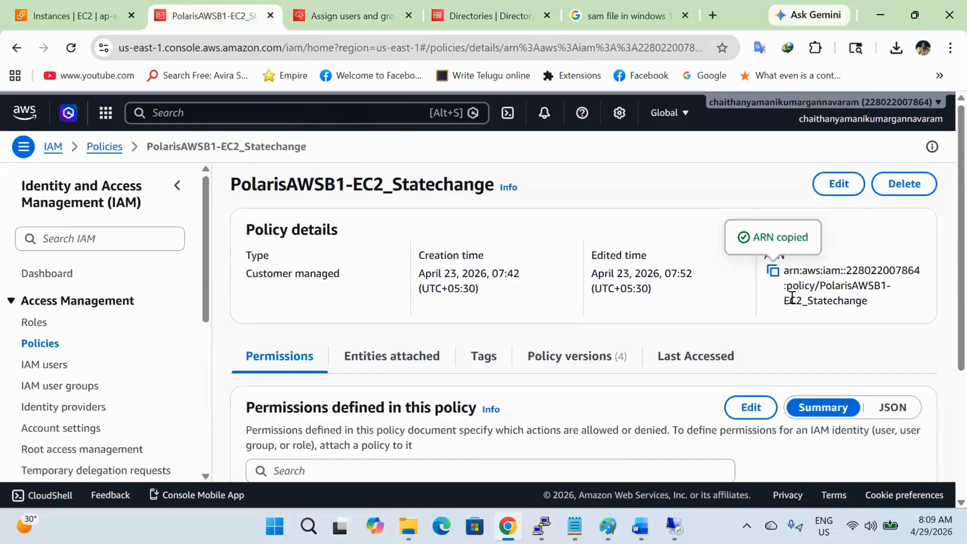
click(350, 15)
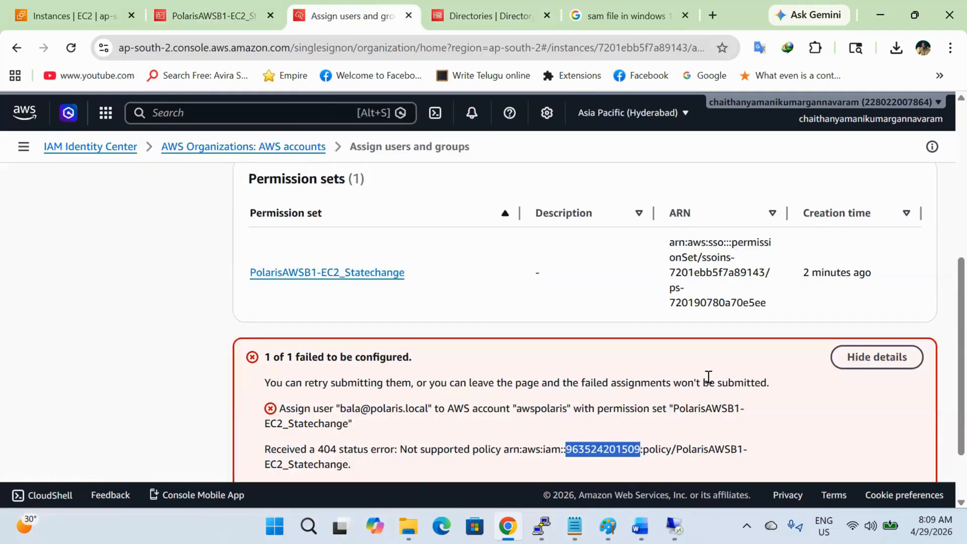
scroll(709, 377, down, 2)
click(739, 443)
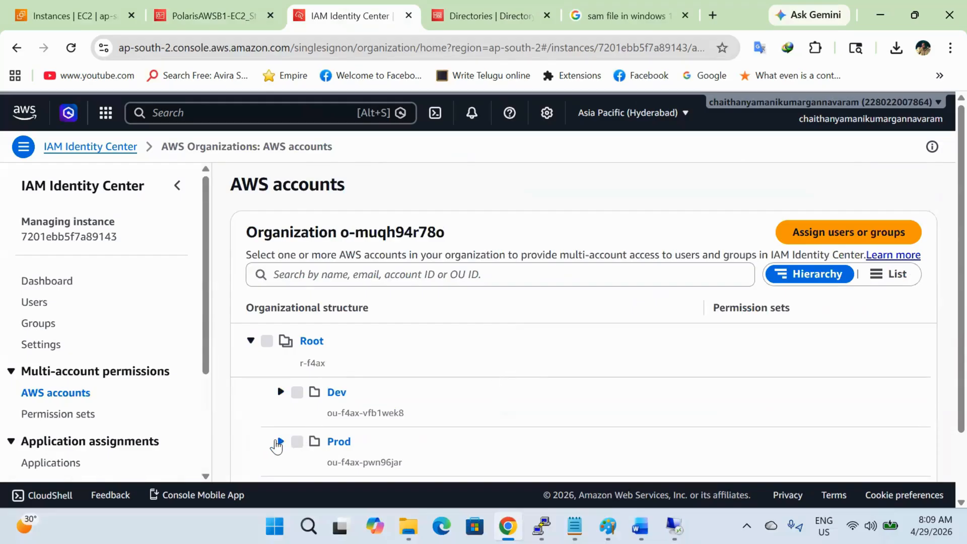
Step: Start a new assignment on awspolaris under Prod and select the AD user
click(280, 442)
scroll(348, 461, down, 3)
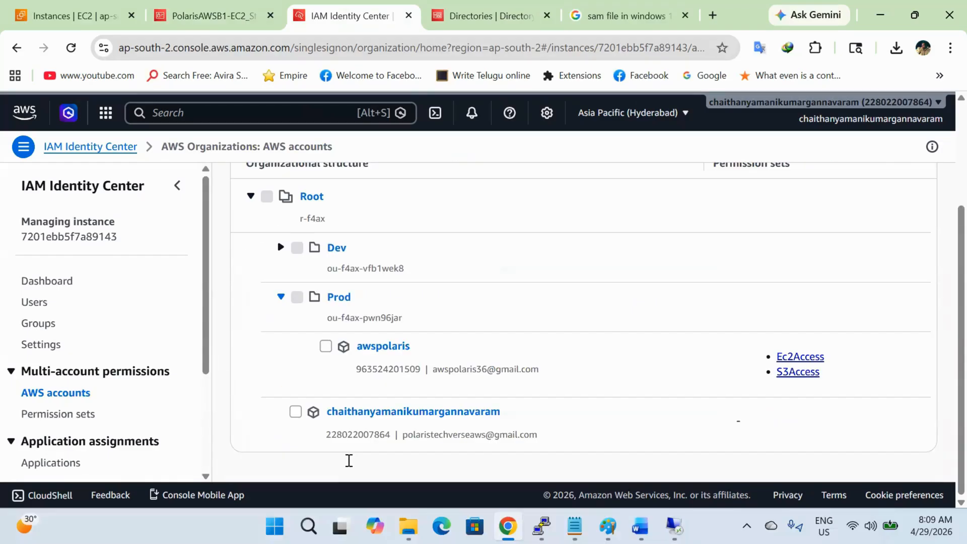
click(326, 346)
scroll(812, 360, up, 3)
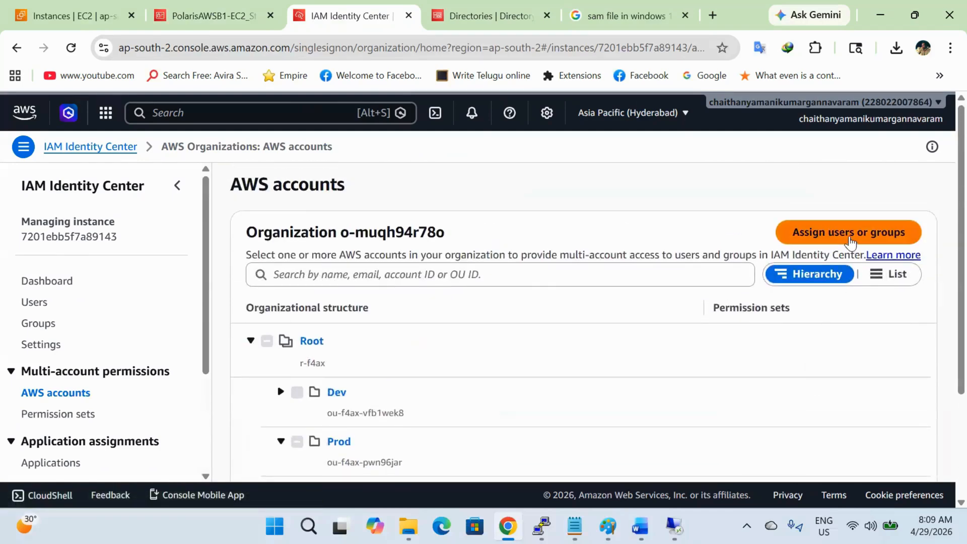
click(852, 238)
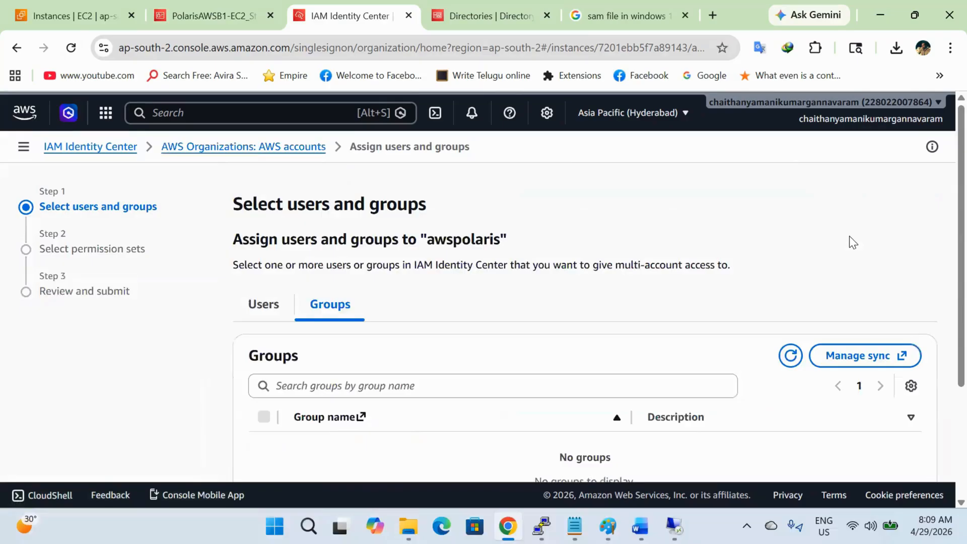
click(252, 305)
scroll(525, 358, down, 3)
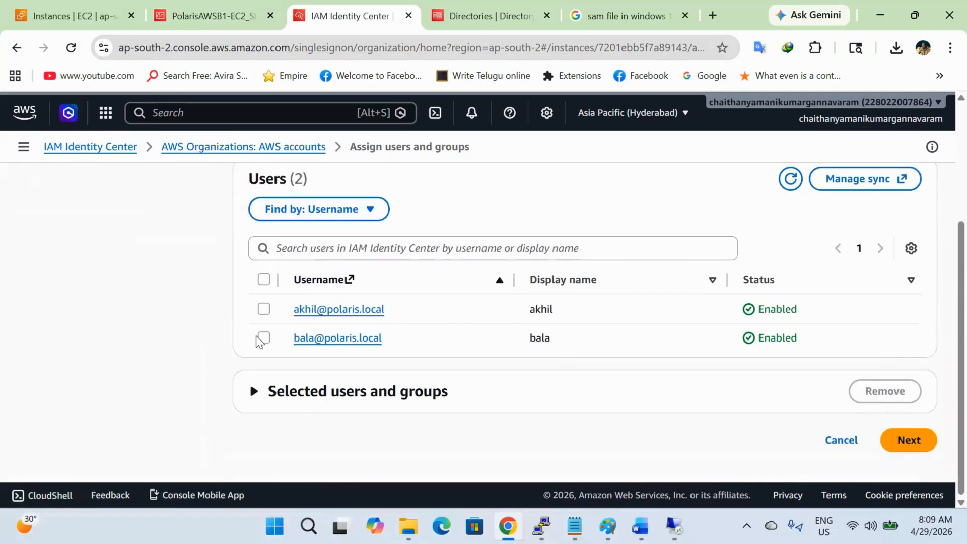
click(265, 338)
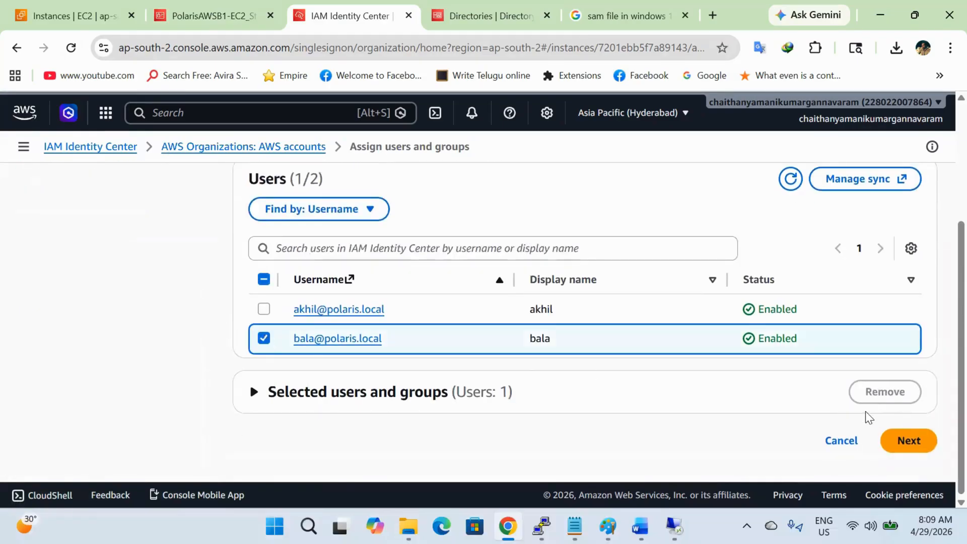
Step: Choose the Ec2Access permission set and submit the assignment
click(903, 443)
scroll(663, 420, down, 5)
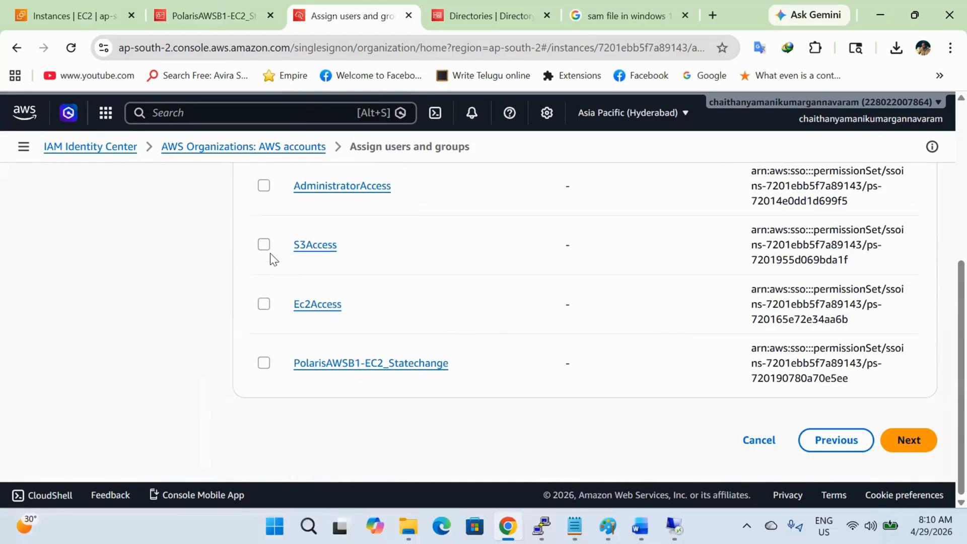
click(264, 304)
click(925, 443)
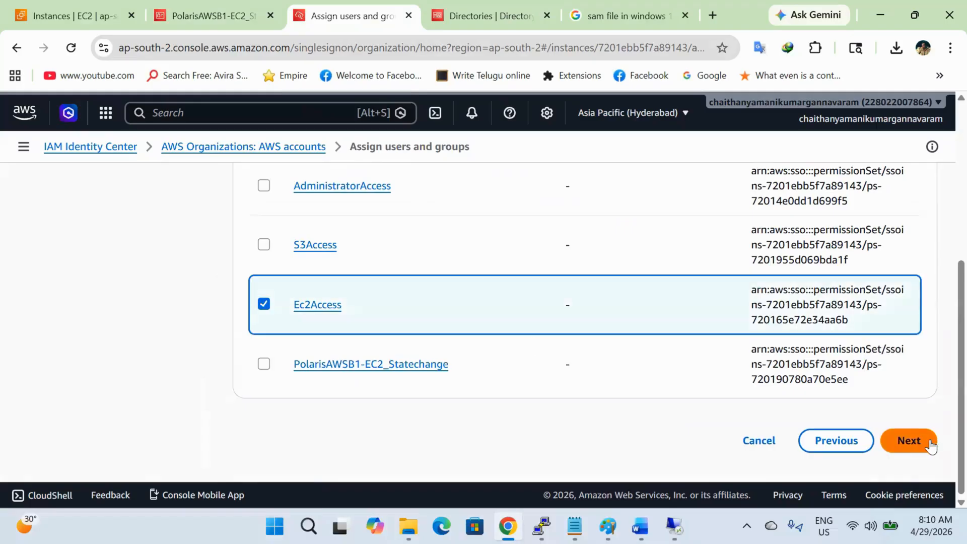
scroll(782, 414, down, 5)
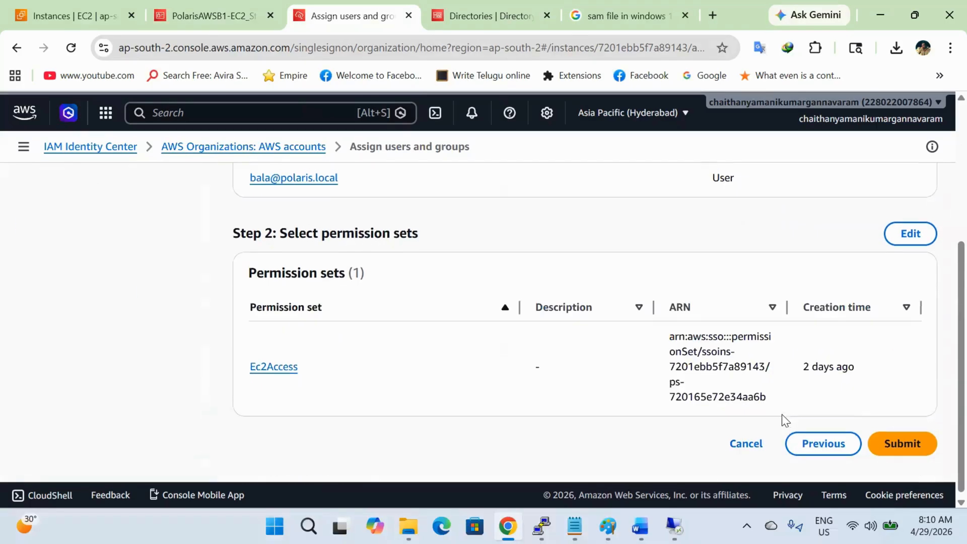
click(881, 435)
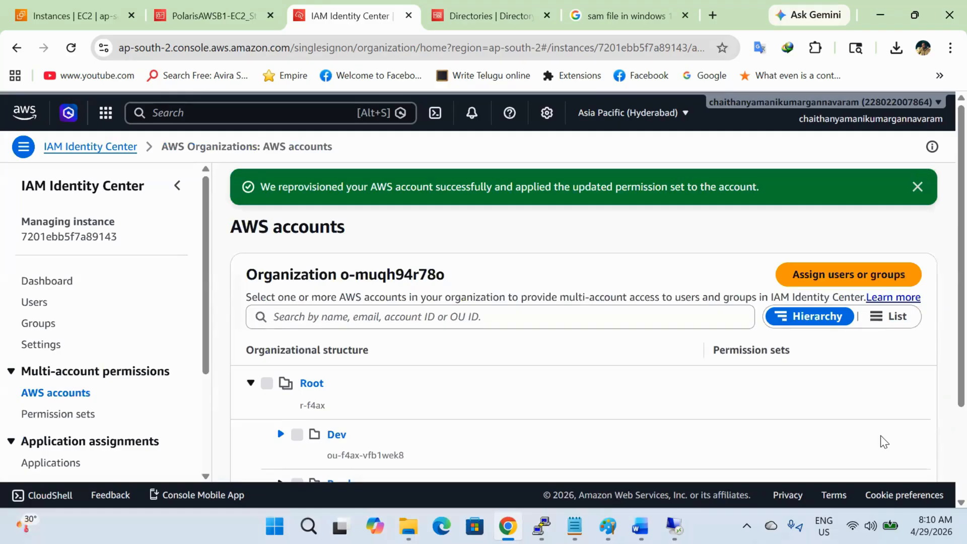
scroll(881, 435, down, 3)
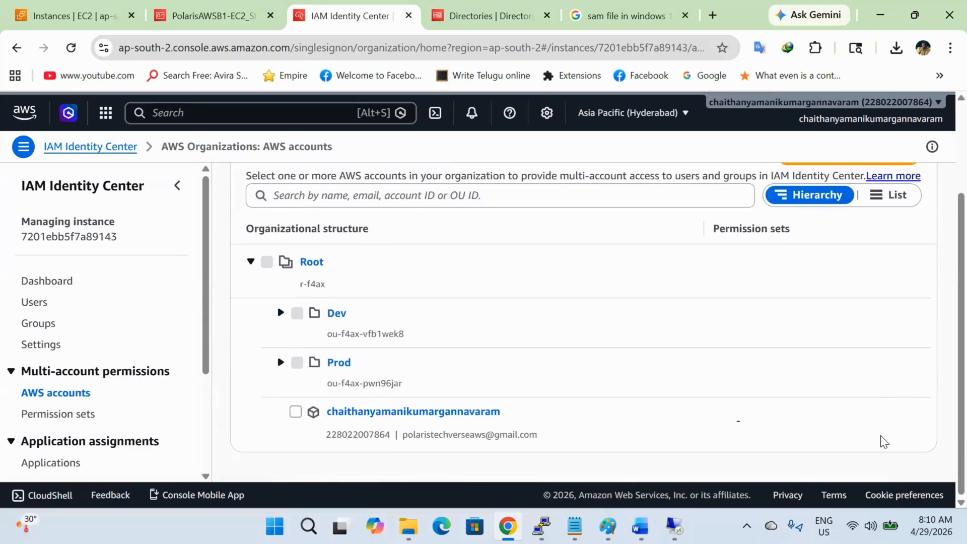
scroll(881, 435, up, 3)
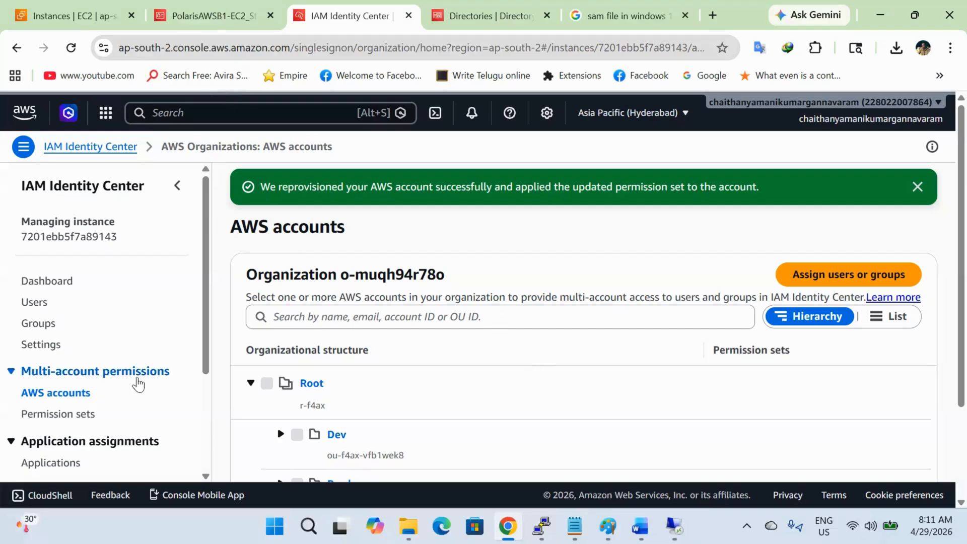
Step: Check the Identity Center settings showing the AD Connector identity source, then switch to the Paint diagram
click(88, 418)
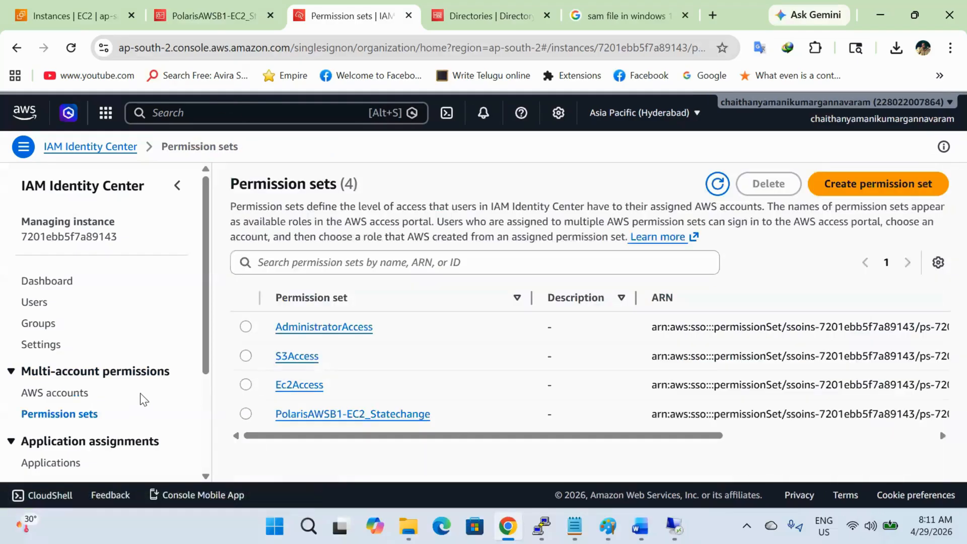
click(32, 347)
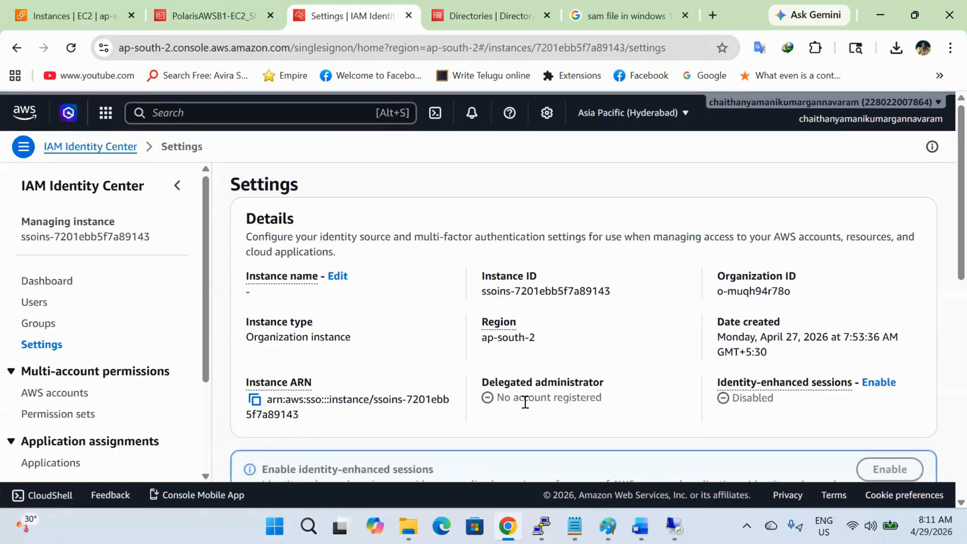
scroll(525, 402, down, 3)
scroll(524, 402, down, 2)
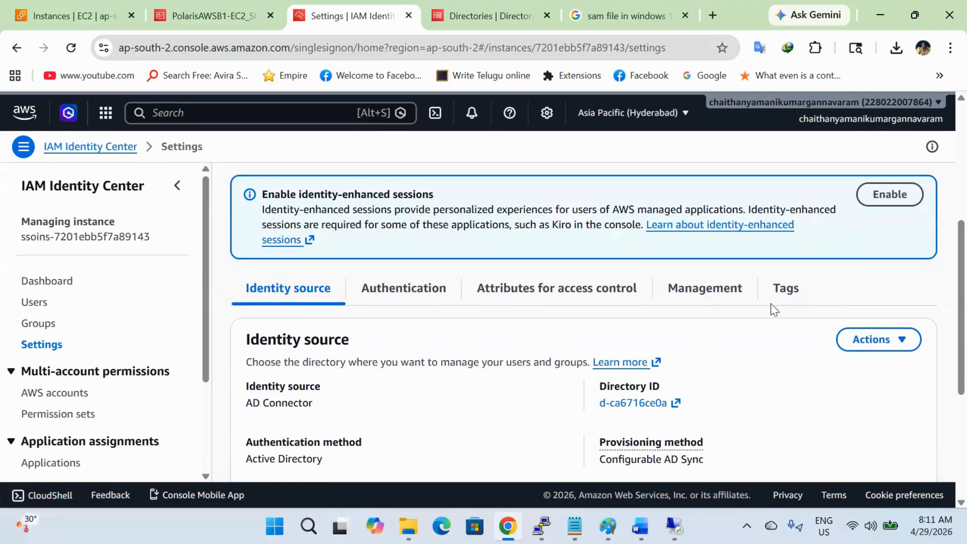
click(879, 350)
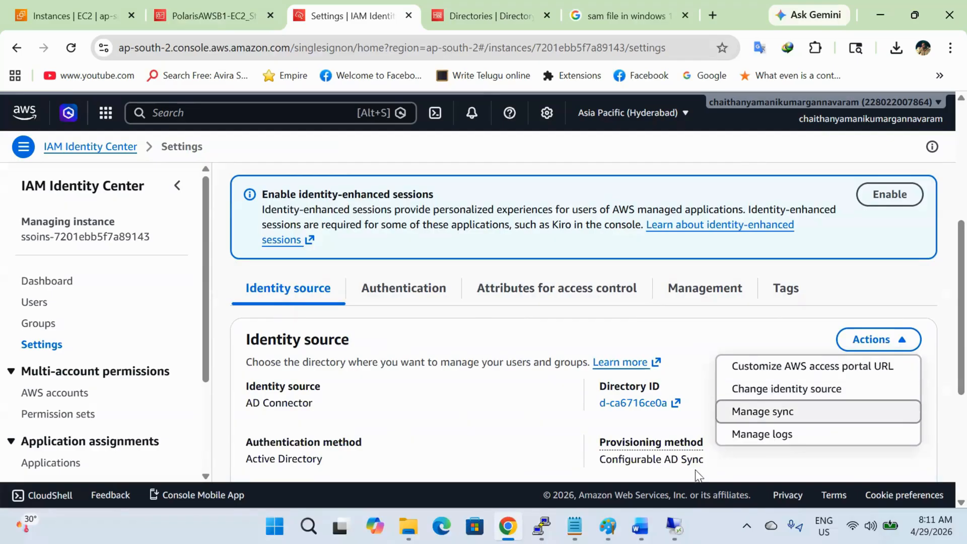
mouse_move(608, 526)
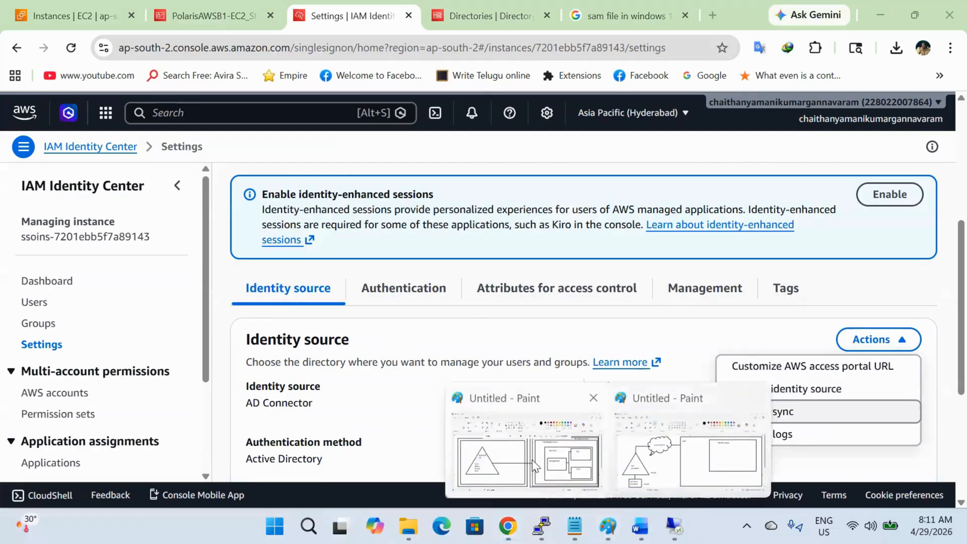
click(585, 481)
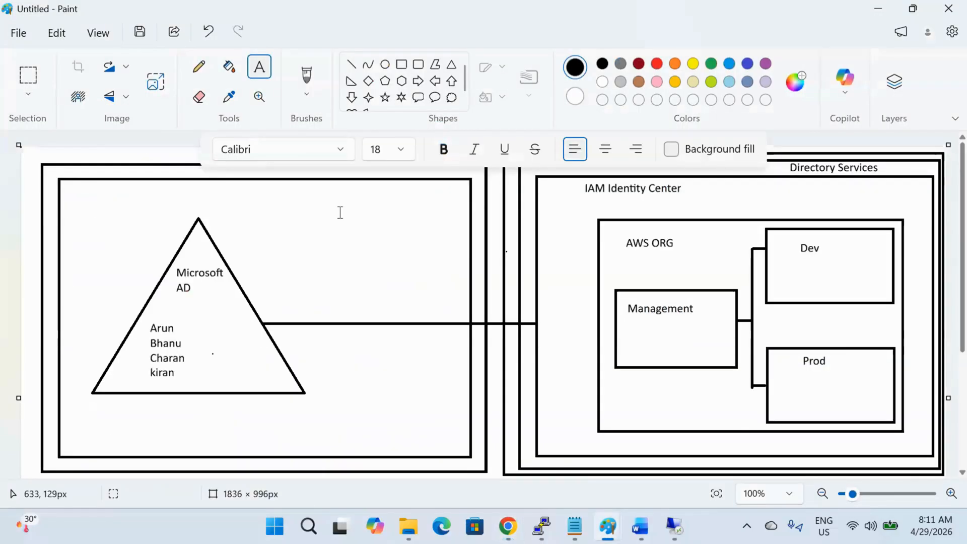
key(alt+Tab)
click(201, 15)
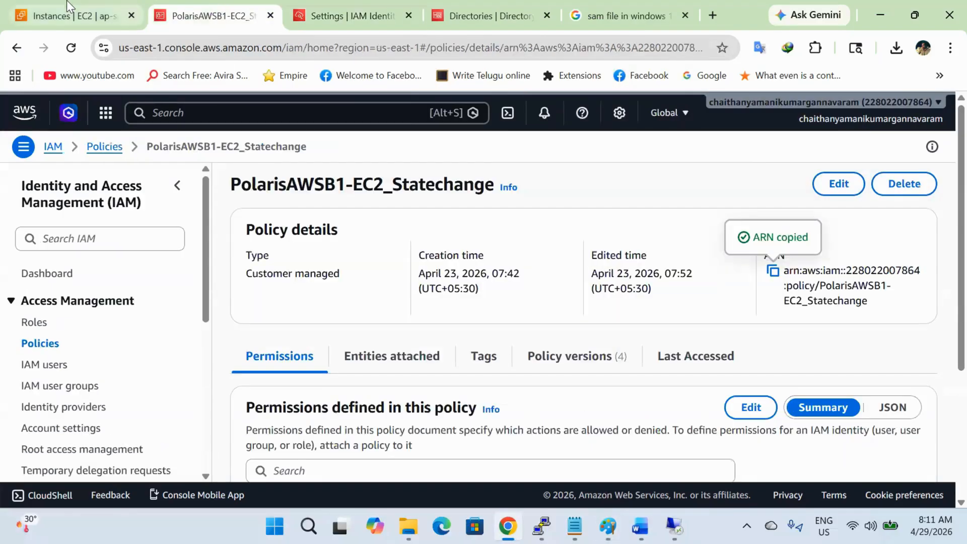
click(469, 16)
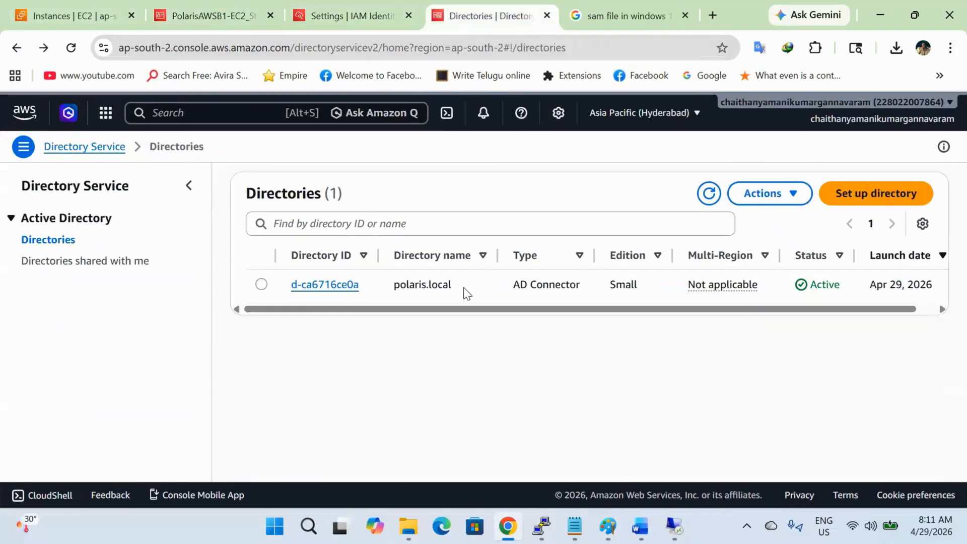
double_click(518, 285)
click(577, 289)
drag(581, 286, 513, 286)
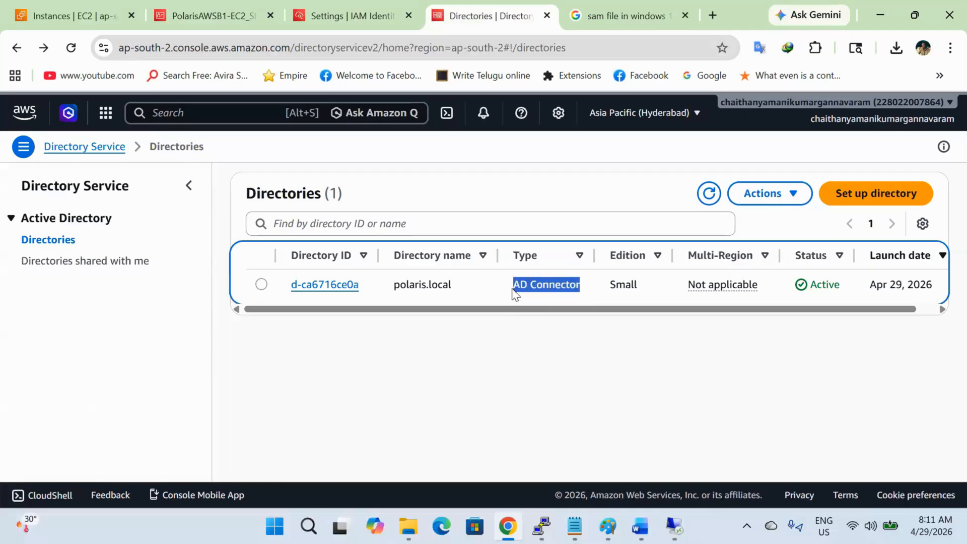
key(alt+Tab)
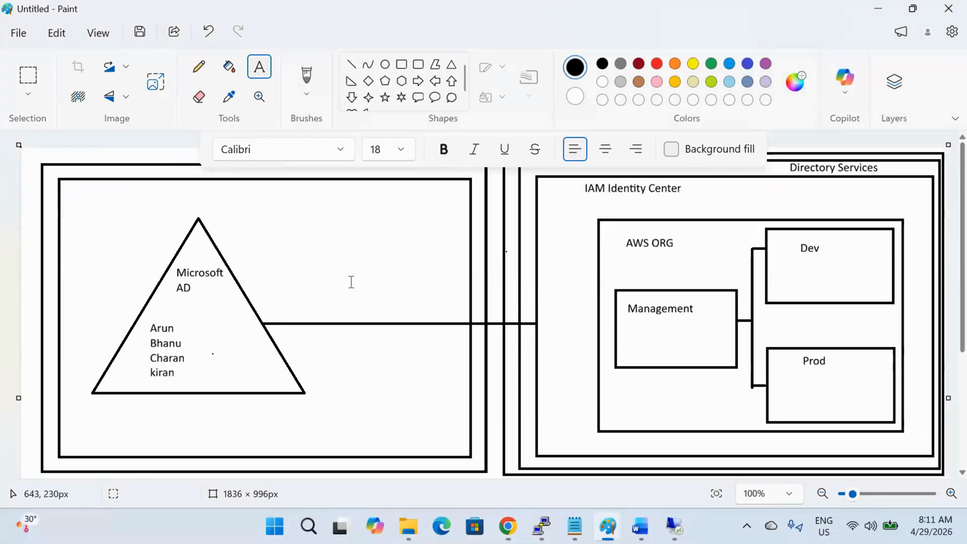